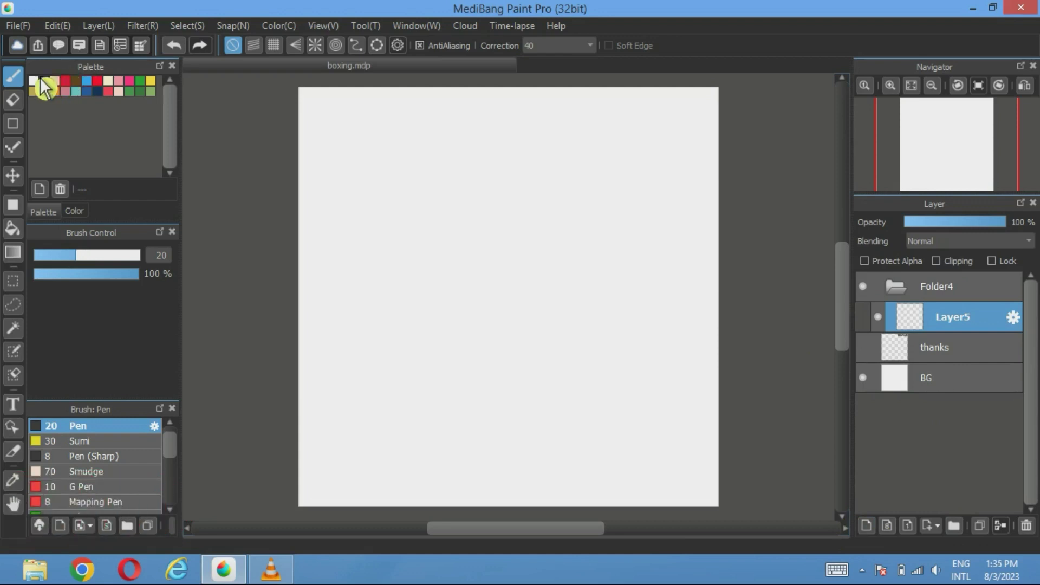
# Draw a horizontal rounded rectangle about 2000 × 1060 px on Layer5, right of and below the canvas centre, with round corners set to 80%.
pyautogui.click(13, 203)
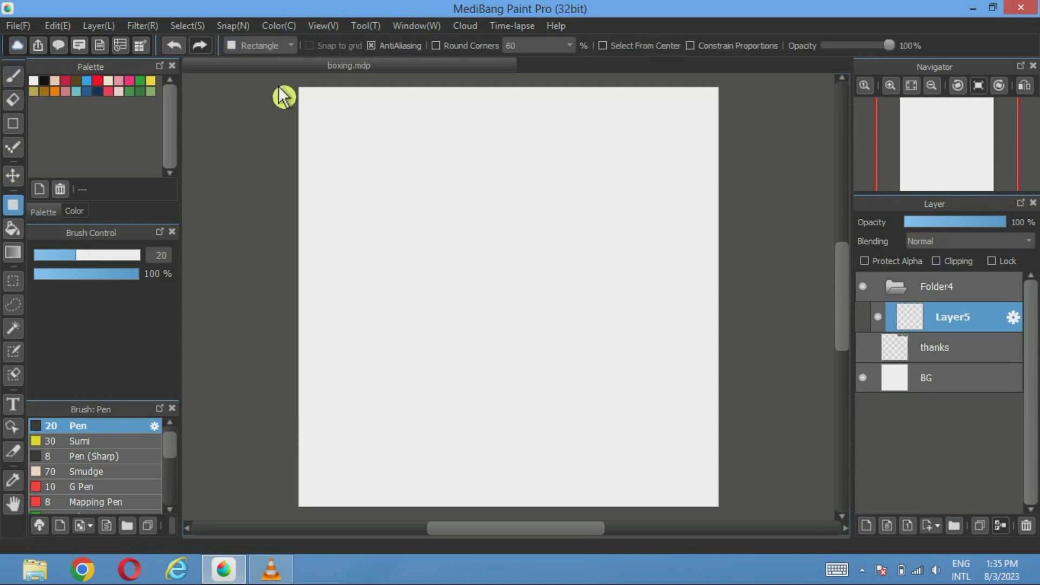
pyautogui.click(453, 48)
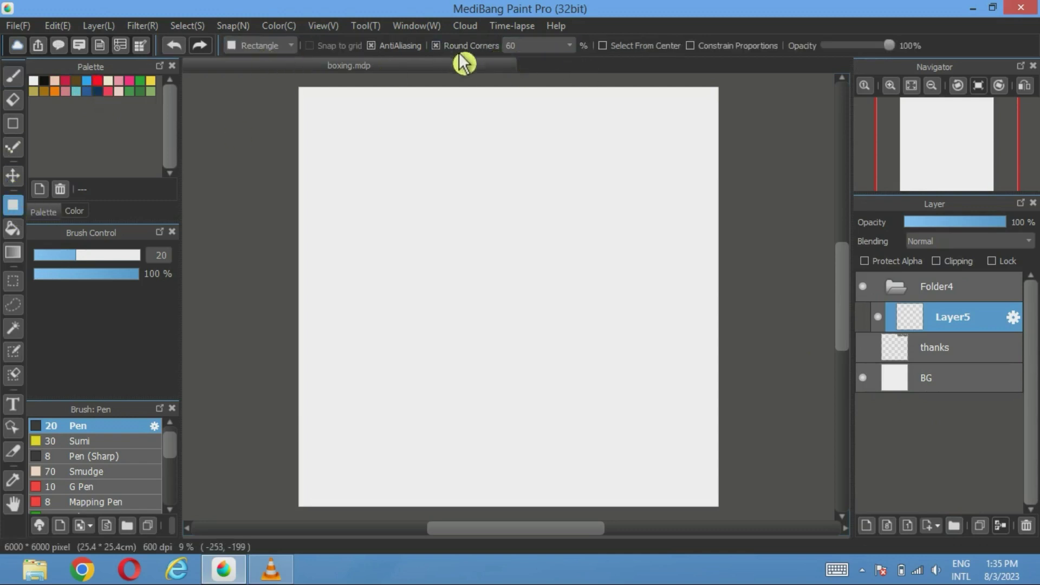
pyautogui.click(568, 46)
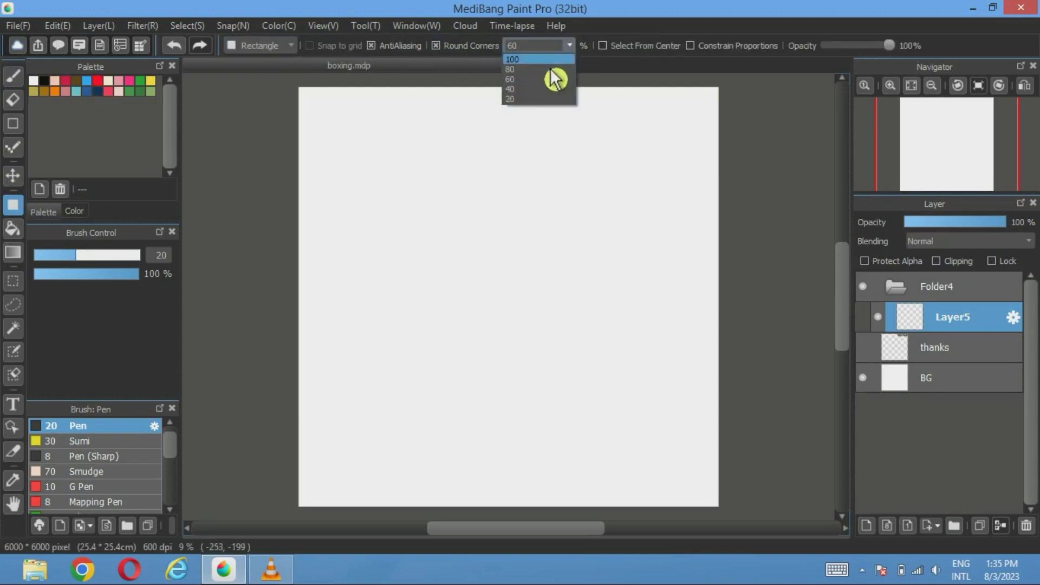
pyautogui.click(519, 71)
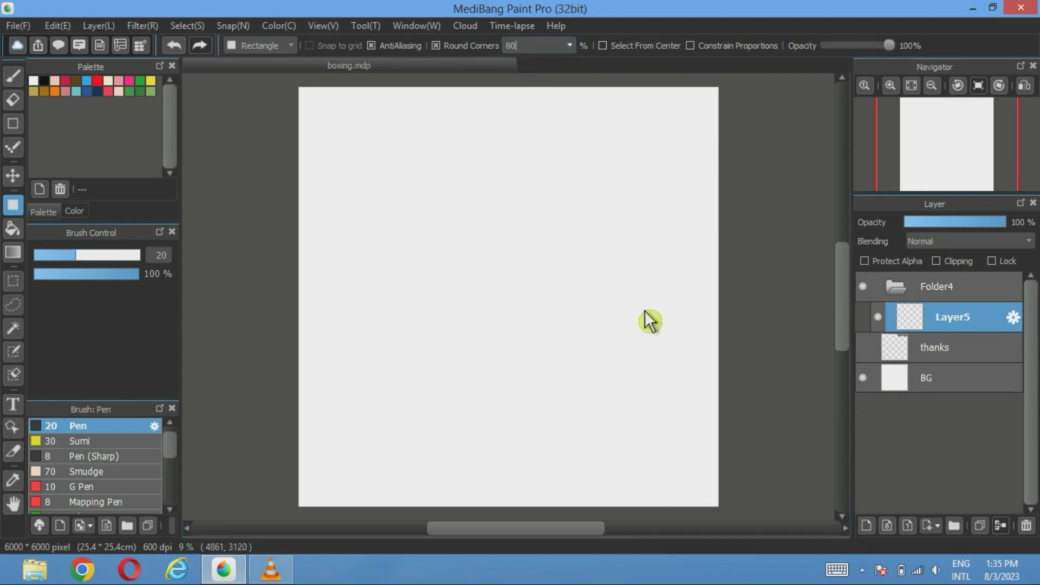
pyautogui.moveTo(639, 307); pyautogui.dragTo(507, 377)
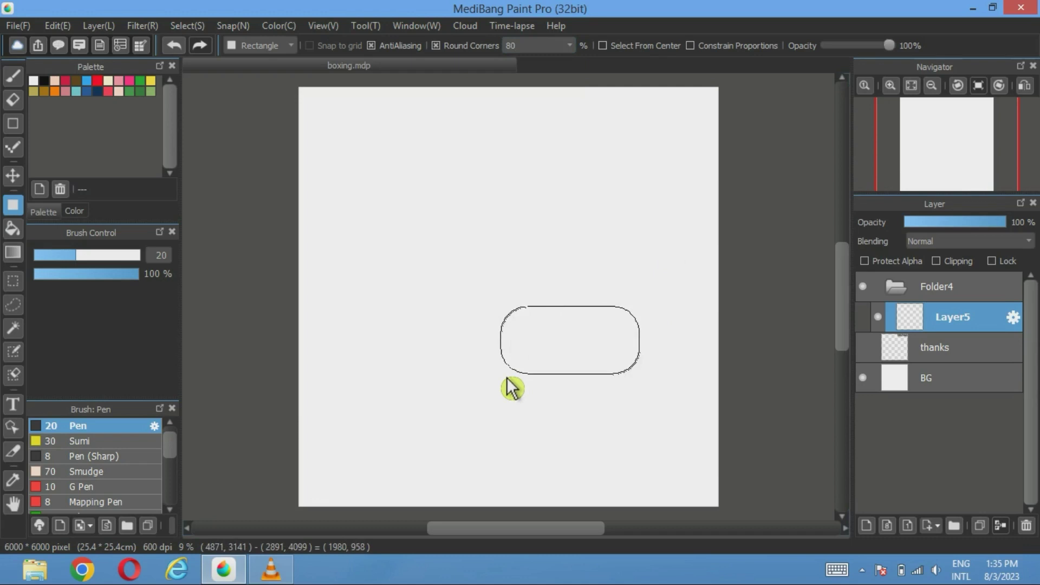
pyautogui.moveTo(508, 379); pyautogui.dragTo(506, 386)
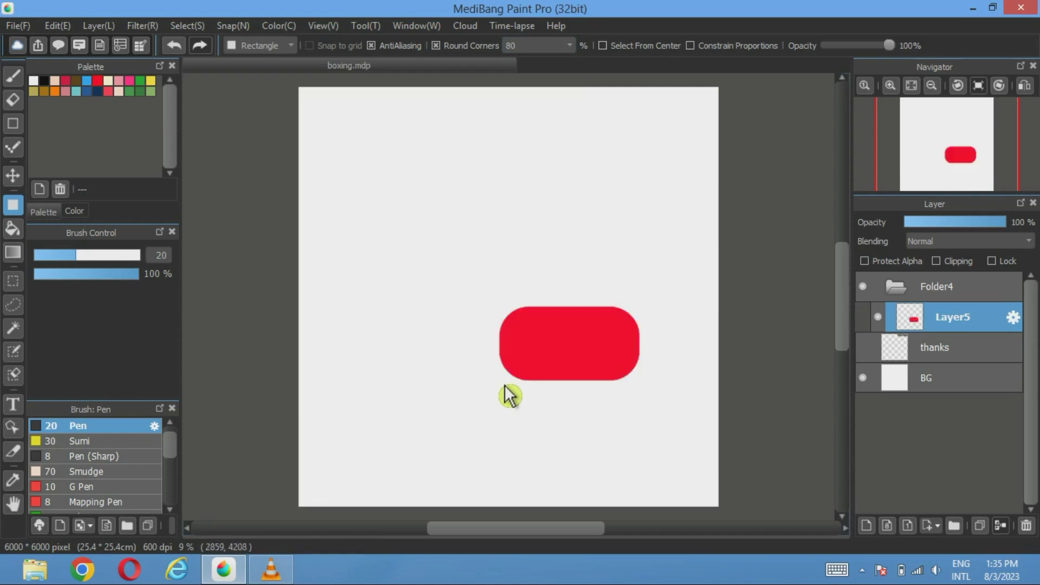
# Recolor the rounded rectangle with a darker red fill, #A50325.
pyautogui.click(174, 45)
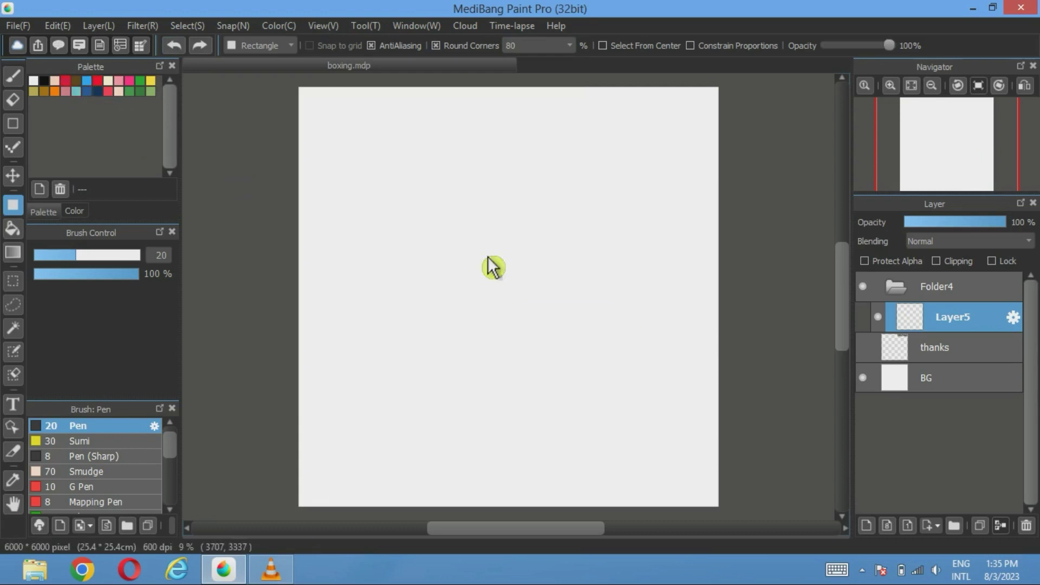
pyautogui.click(199, 46)
pyautogui.click(13, 228)
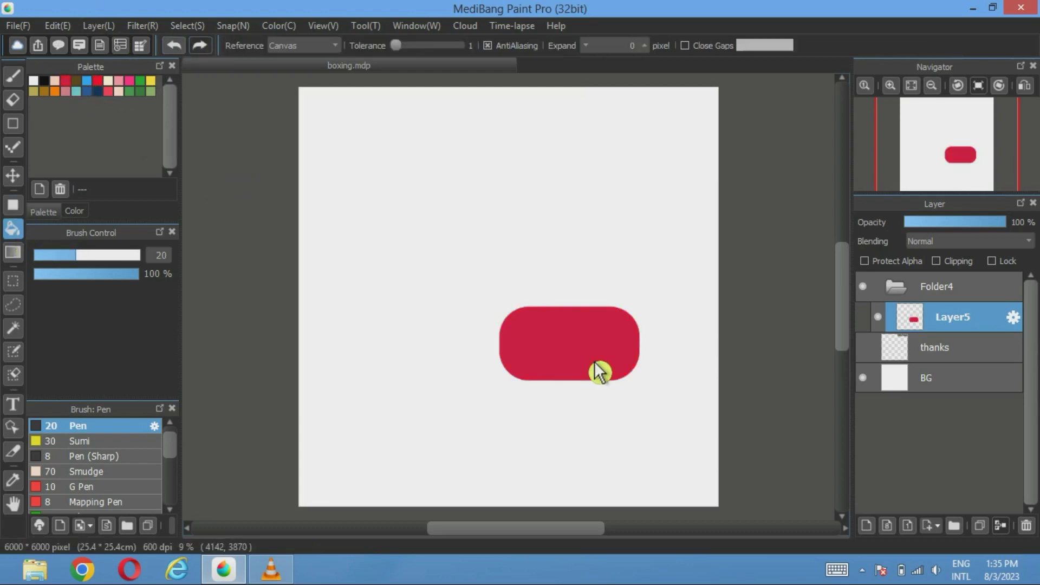
pyautogui.click(76, 211)
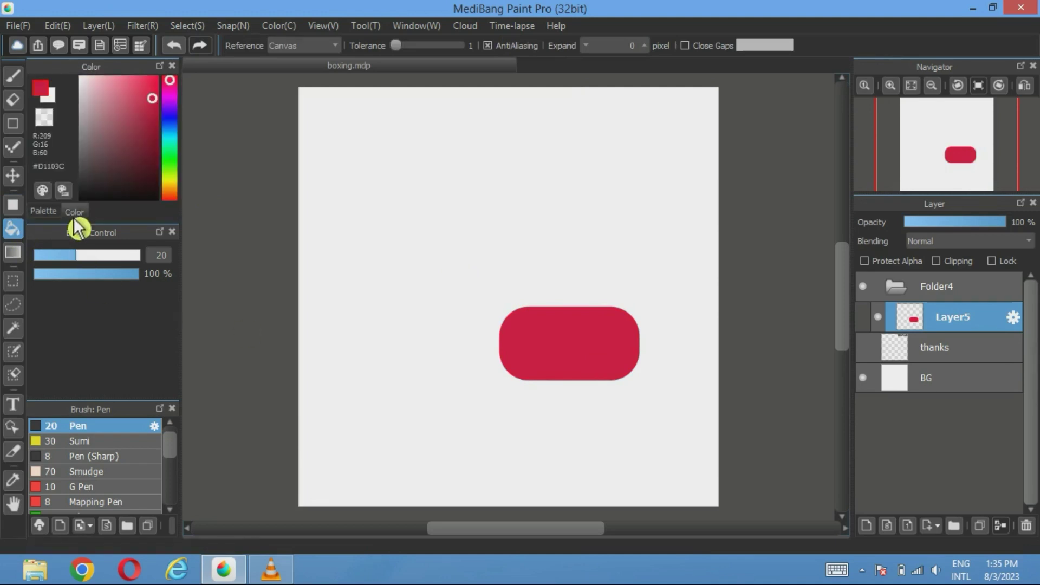
pyautogui.click(153, 129)
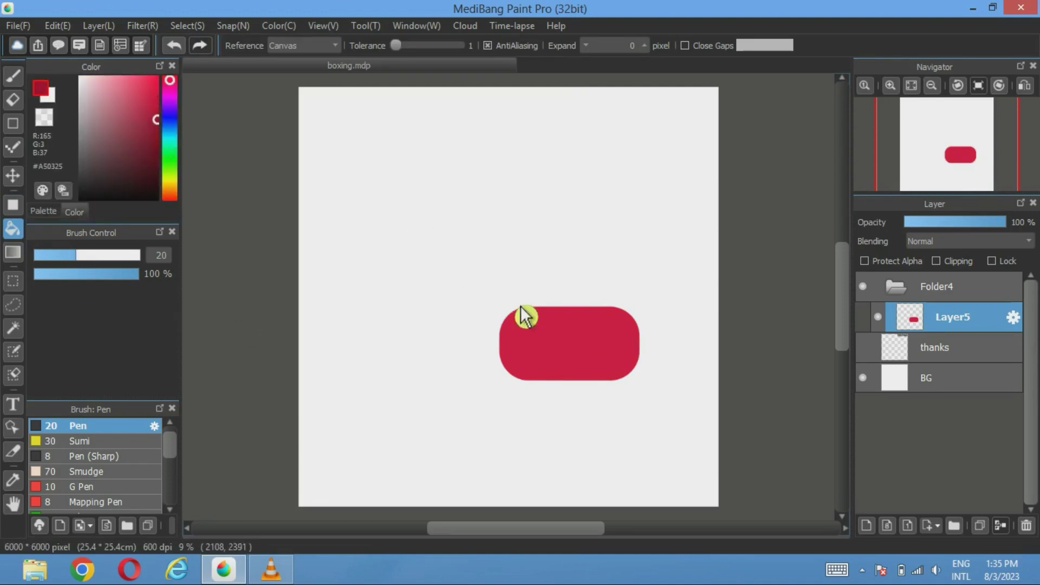
pyautogui.click(574, 348)
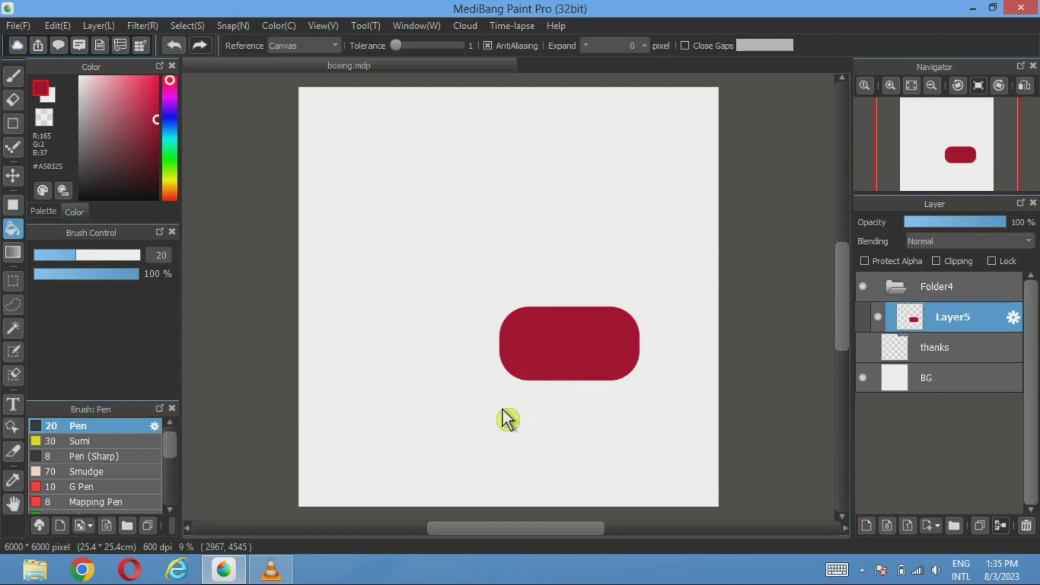
# Outline the dark red rounded rectangle with a 20-pixel black selection border on its boundary, with round corners, and clear the selection.
pyautogui.click(51, 214)
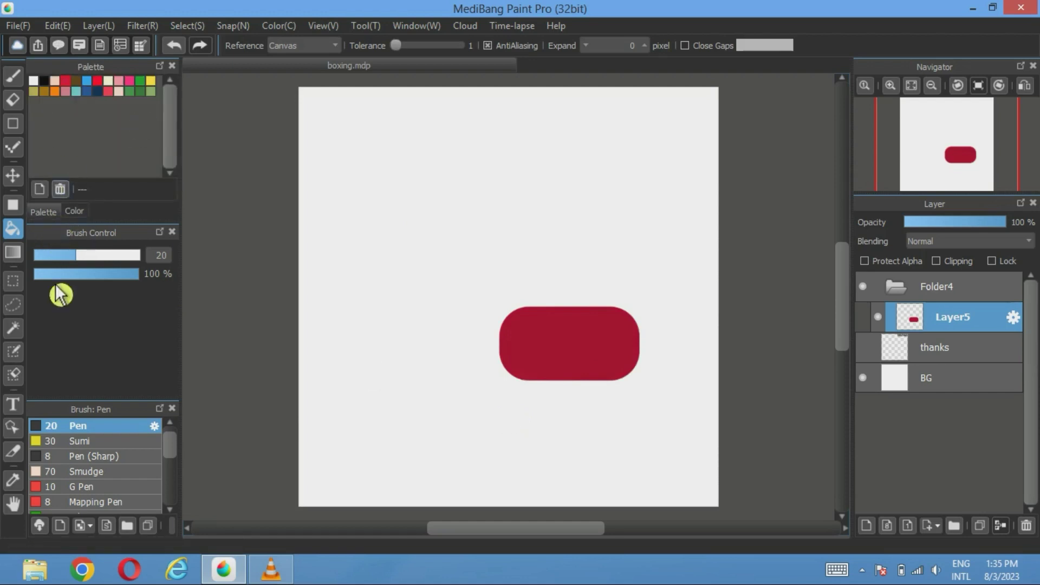
pyautogui.click(13, 328)
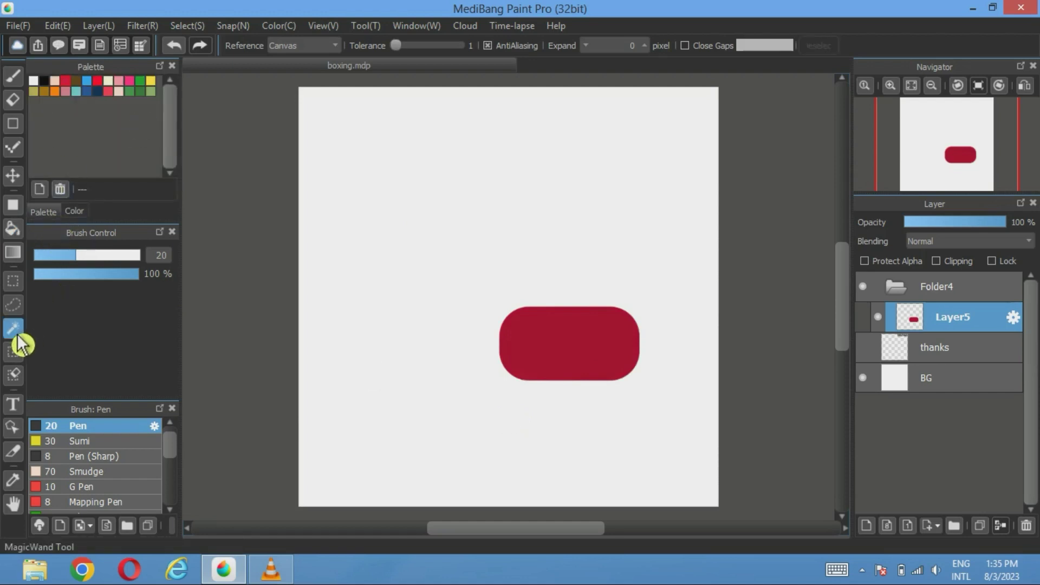
pyautogui.click(585, 353)
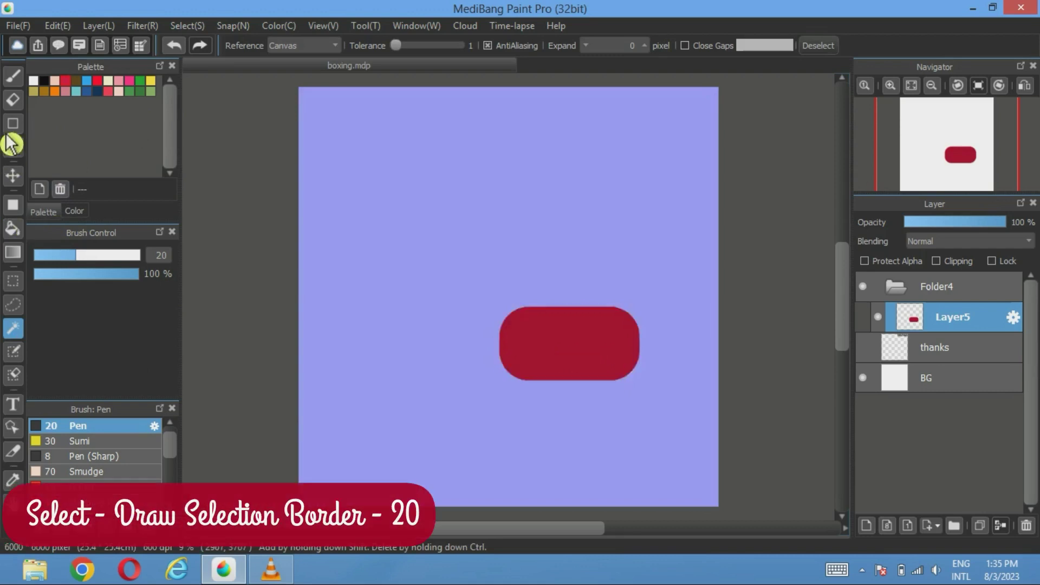
pyautogui.click(191, 25)
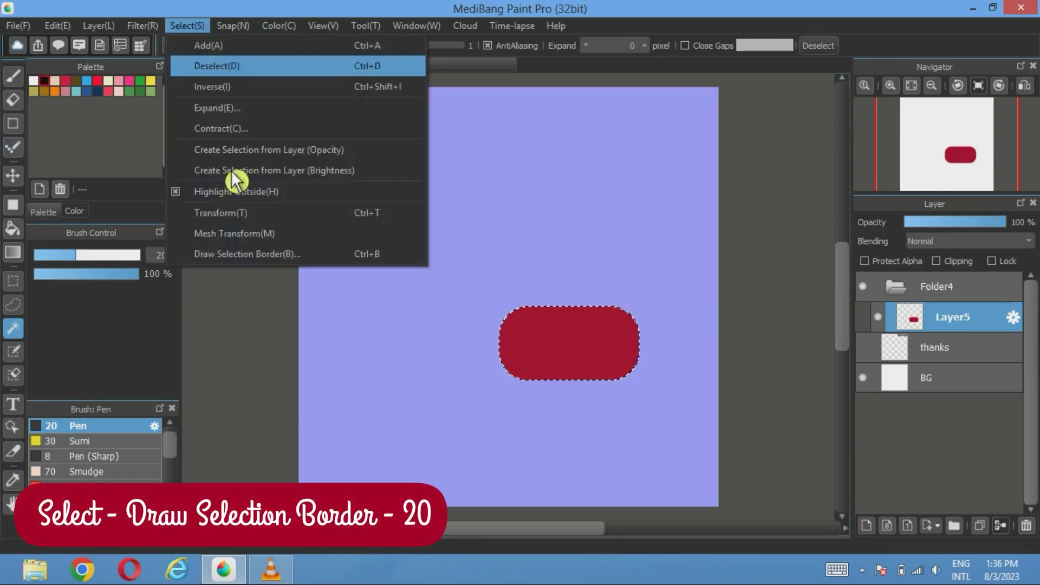
pyautogui.click(246, 254)
pyautogui.click(486, 300)
pyautogui.write('20')
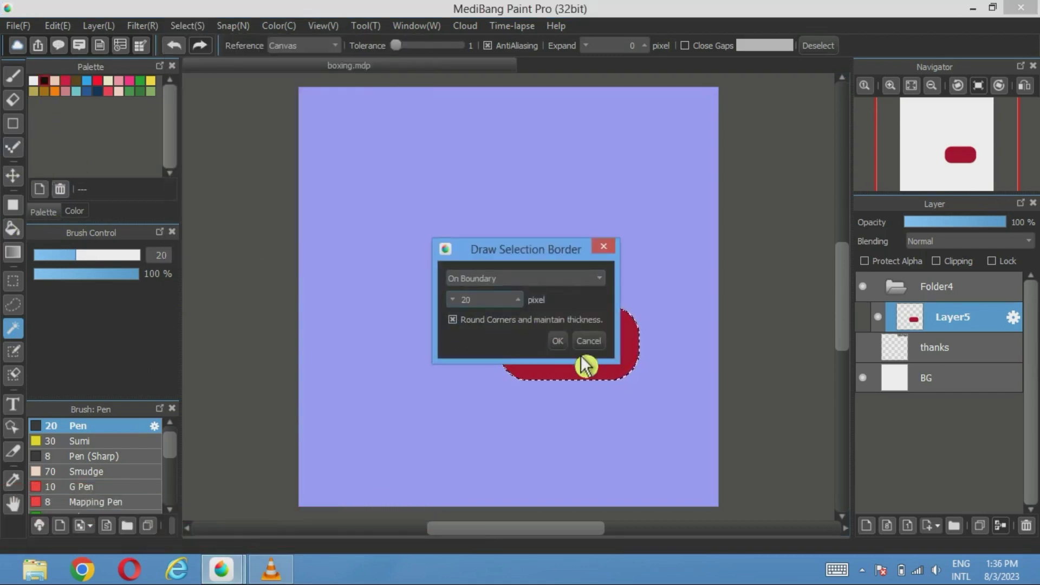
pyautogui.press('Return')
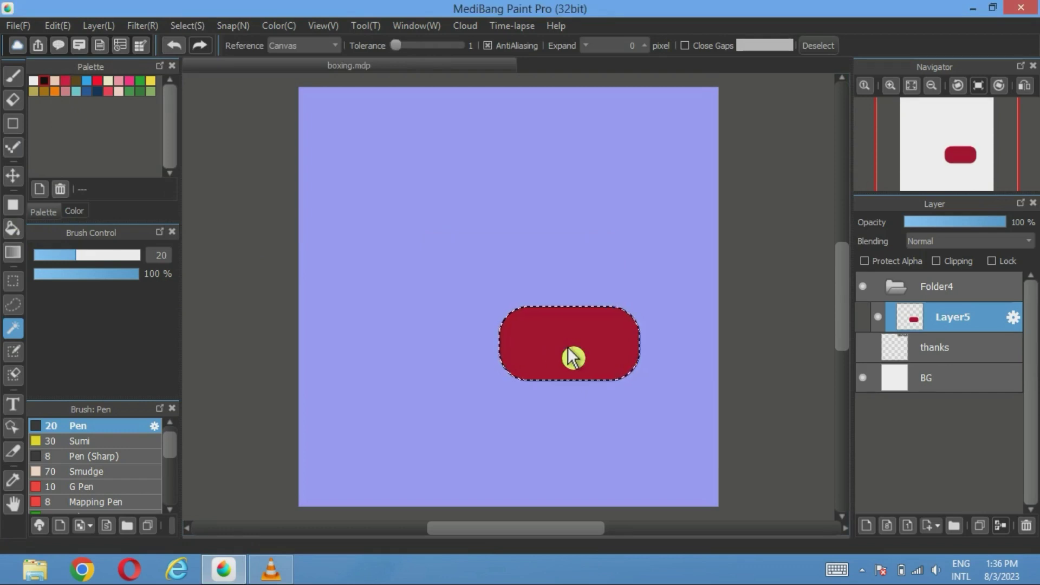
pyautogui.click(818, 46)
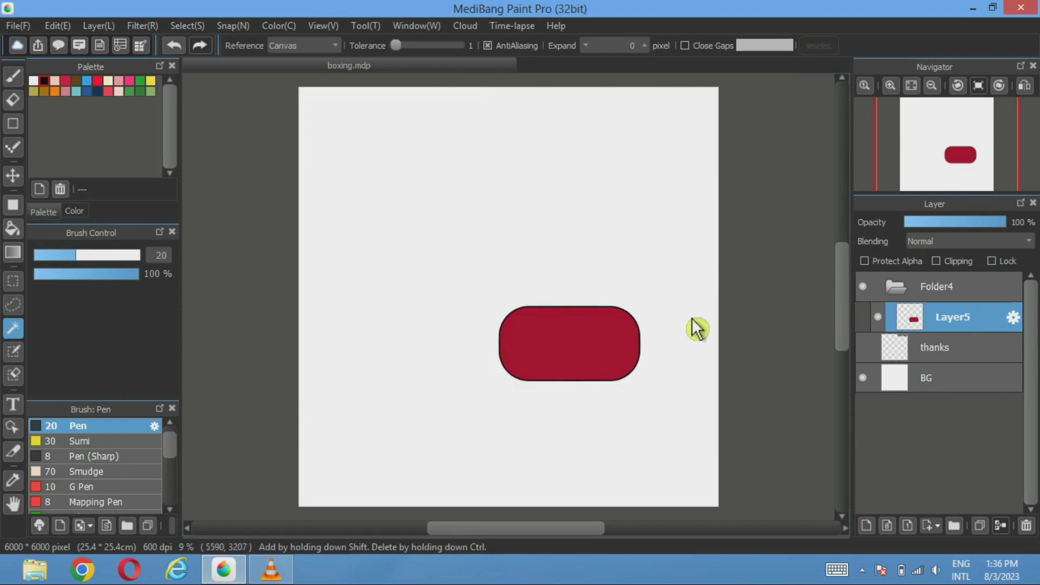
# On a new layer, draw a tall rounded rectangle above the first shape and fill it with the same dark red.
pyautogui.click(873, 524)
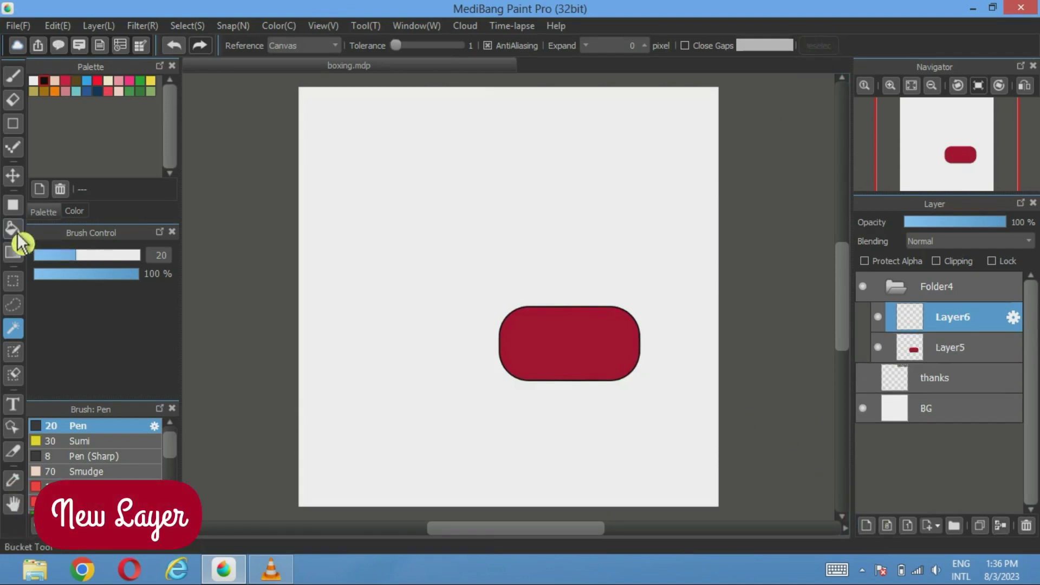
pyautogui.click(13, 206)
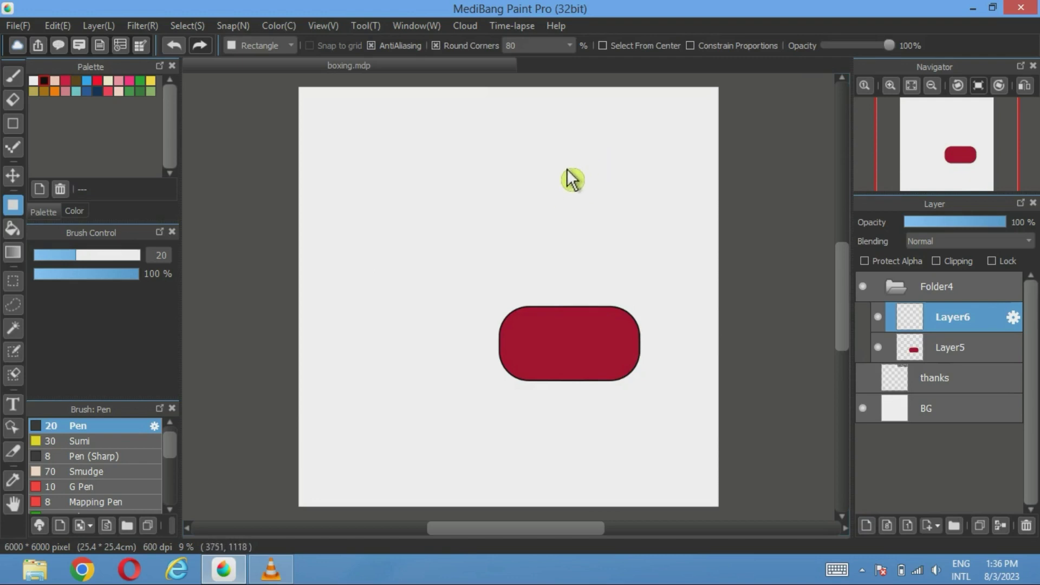
pyautogui.moveTo(561, 165); pyautogui.dragTo(509, 264)
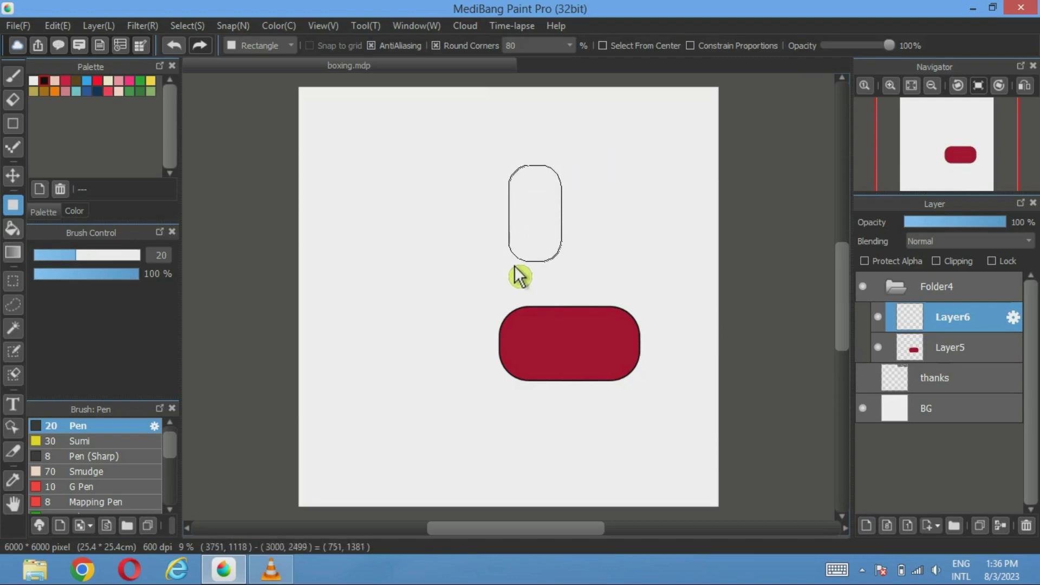
pyautogui.moveTo(515, 266); pyautogui.dragTo(506, 302)
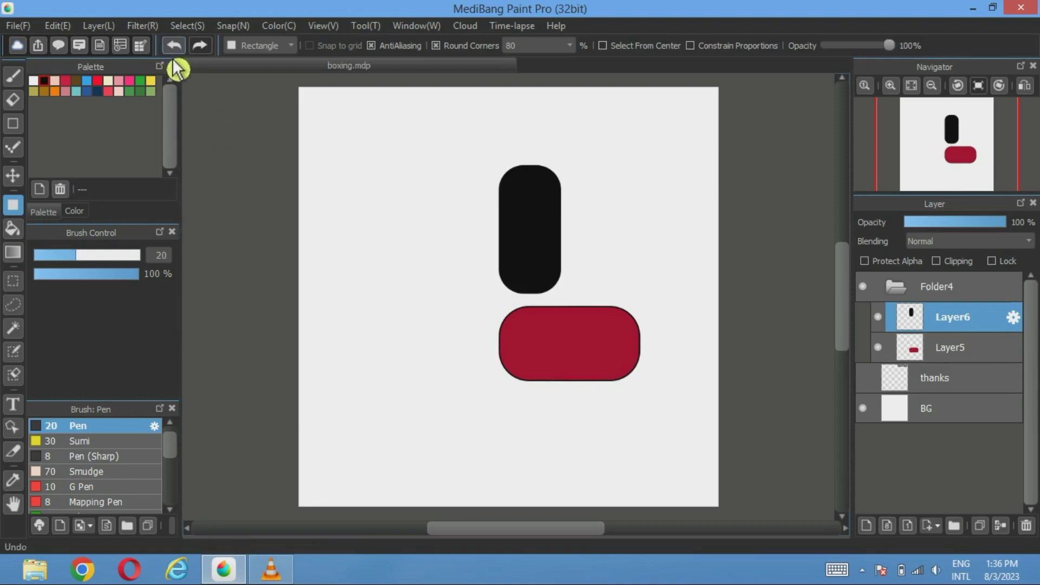
pyautogui.press('g')
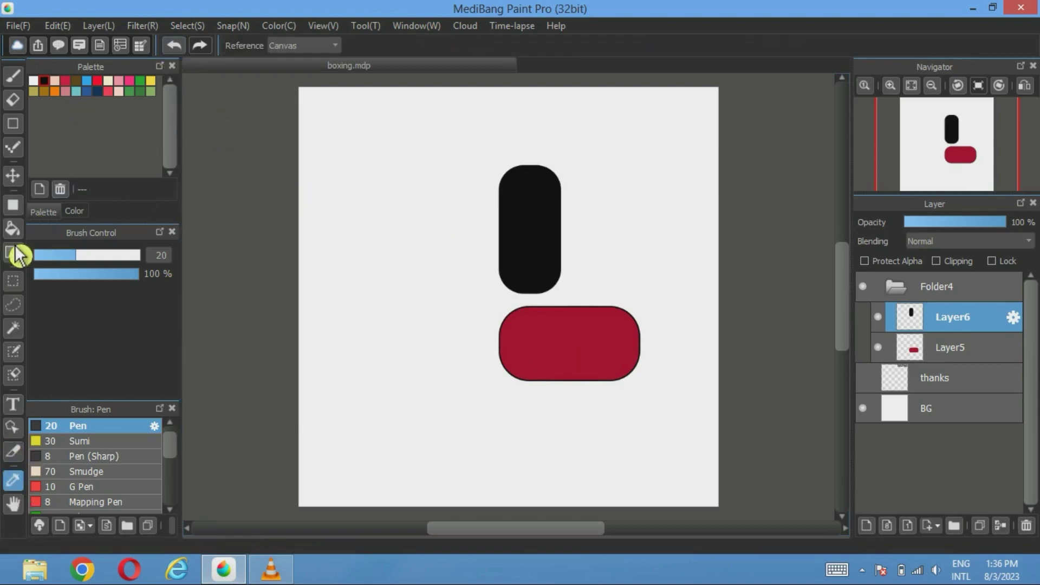
pyautogui.click(525, 233)
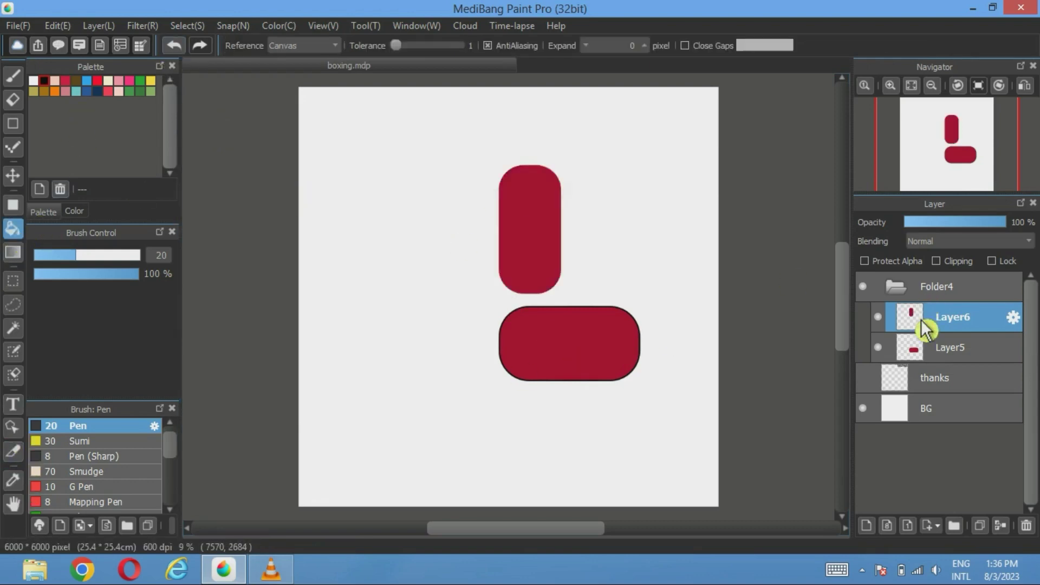
# Move the outlined rounded rectangle on Layer5 to the lower-left area of the canvas.
pyautogui.click(940, 348)
pyautogui.click(16, 182)
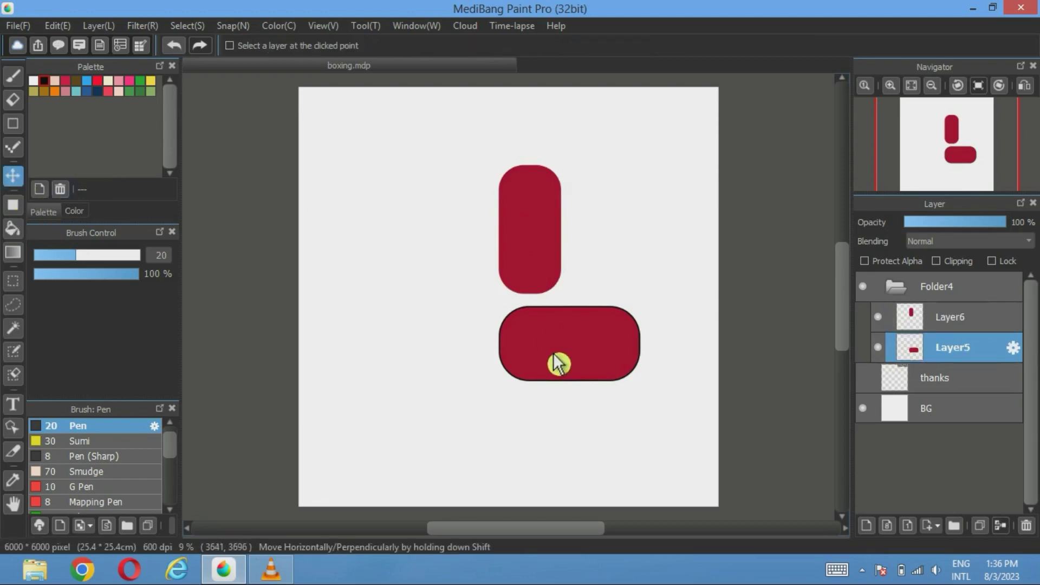
pyautogui.moveTo(557, 364); pyautogui.dragTo(456, 441)
# On a new layer above Layer6, draw a small dark red horizontal pill with 100% round corners below and right of the tall shape.
pyautogui.click(945, 319)
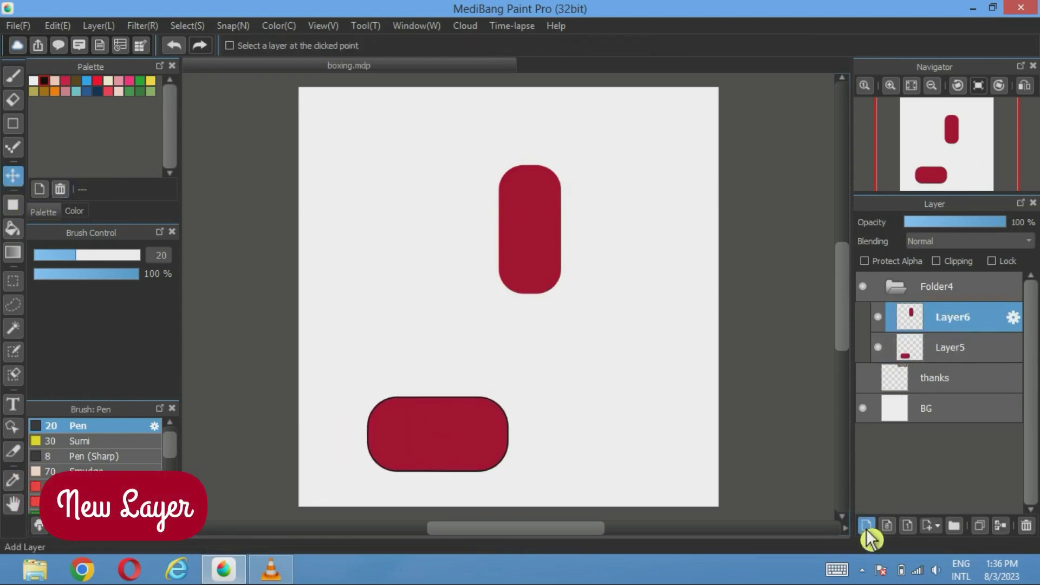
pyautogui.click(866, 526)
pyautogui.click(13, 205)
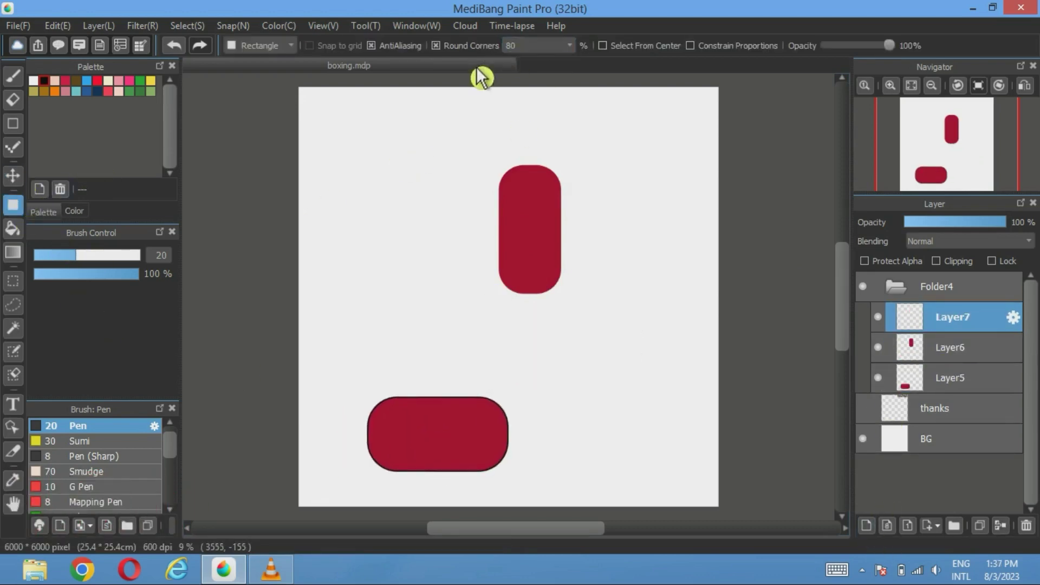
pyautogui.click(569, 45)
pyautogui.click(529, 74)
pyautogui.moveTo(649, 304); pyautogui.dragTo(558, 346)
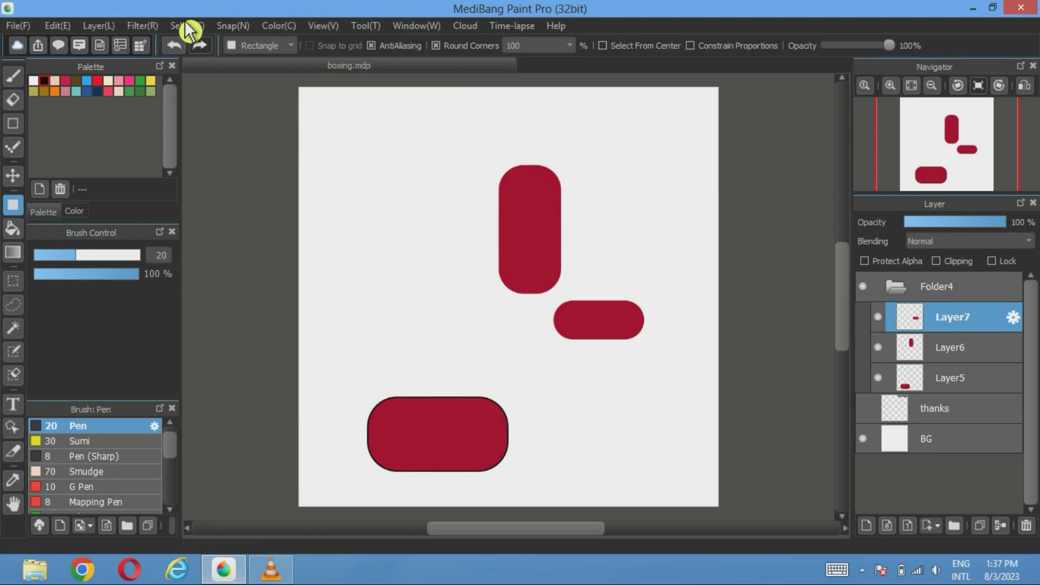
# Transform the tall rounded rectangle on Layer6 by rotating it slightly clockwise.
pyautogui.click(948, 349)
pyautogui.click(187, 25)
pyautogui.click(211, 212)
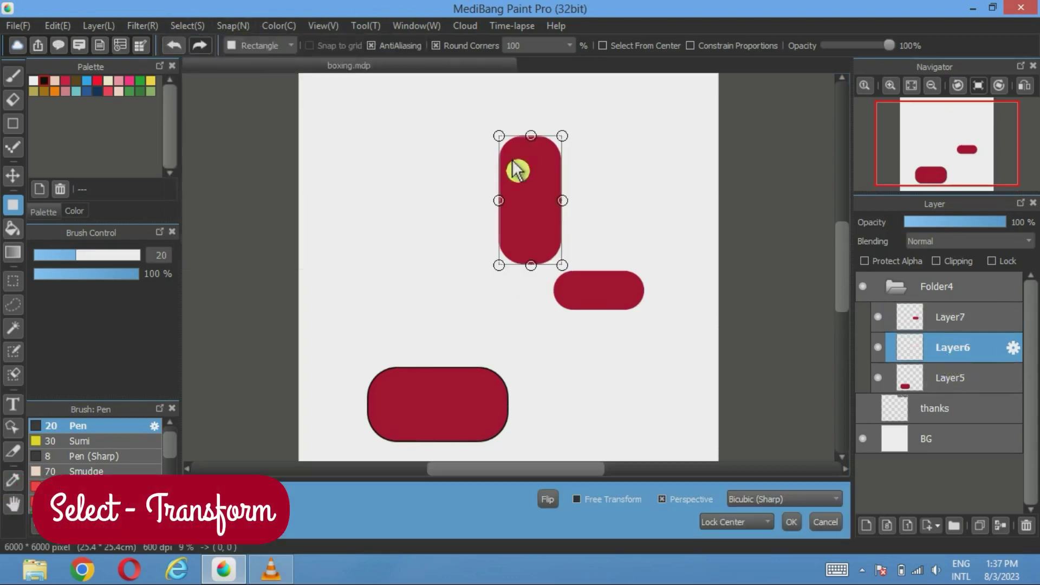
pyautogui.moveTo(529, 126); pyautogui.dragTo(547, 129)
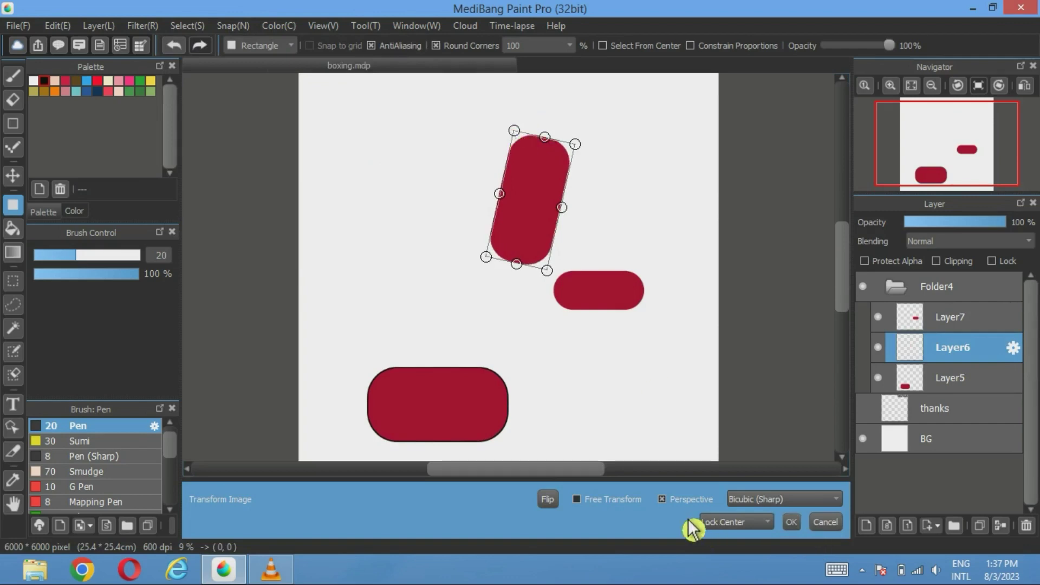
pyautogui.click(796, 528)
# Draw a black 20-pixel selection border around the tall shape on Layer6 and the pill on Layer7, and clear the selection.
pyautogui.click(14, 328)
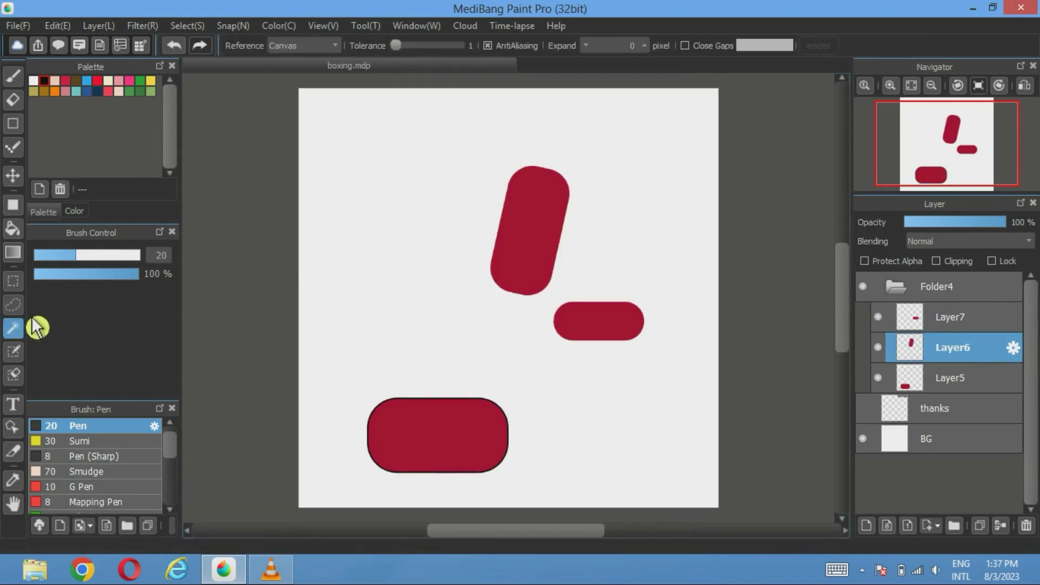
pyautogui.click(547, 245)
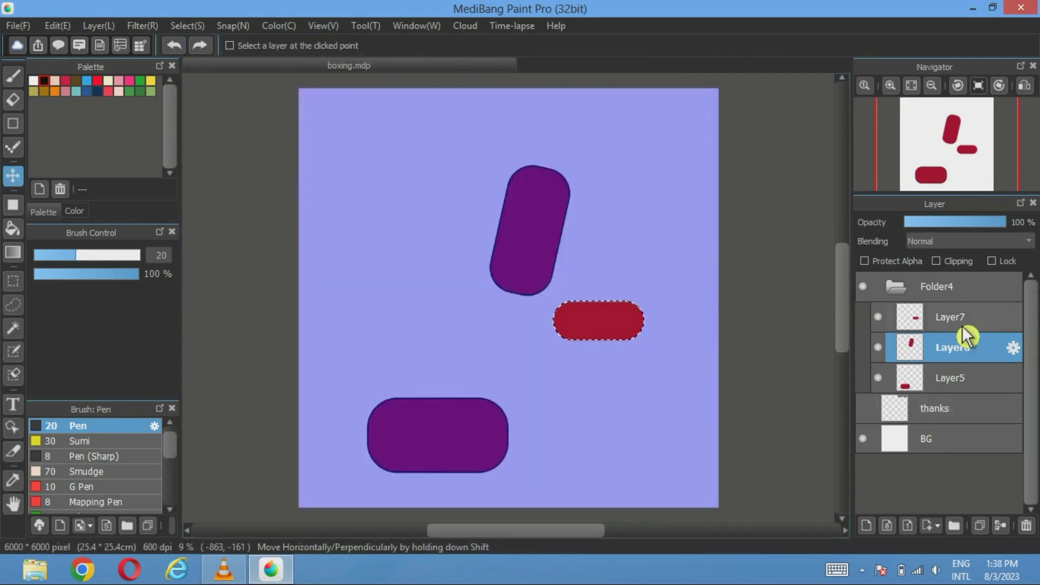
pyautogui.click(954, 319)
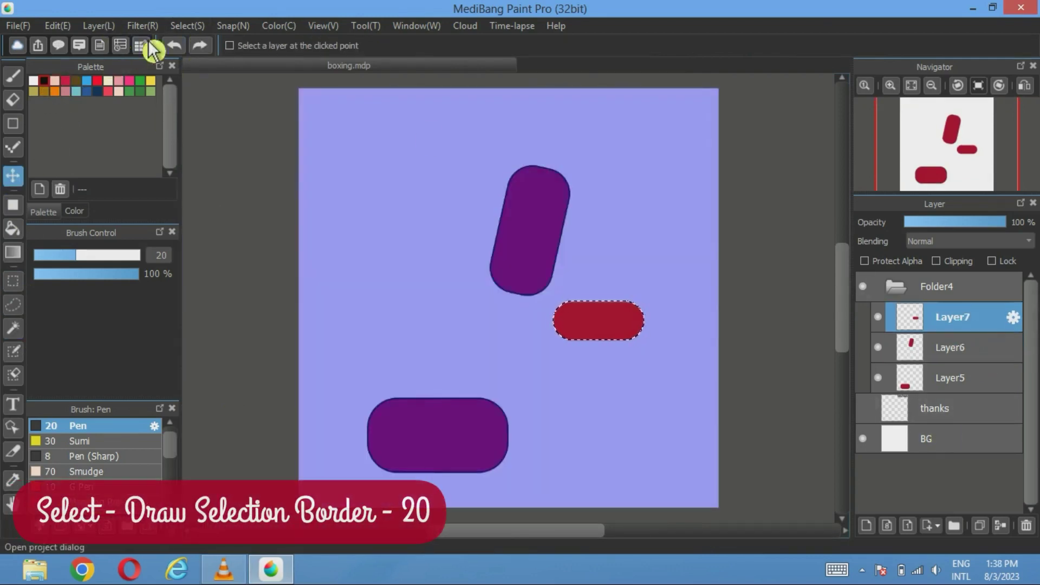
pyautogui.click(187, 26)
pyautogui.click(209, 232)
pyautogui.click(529, 353)
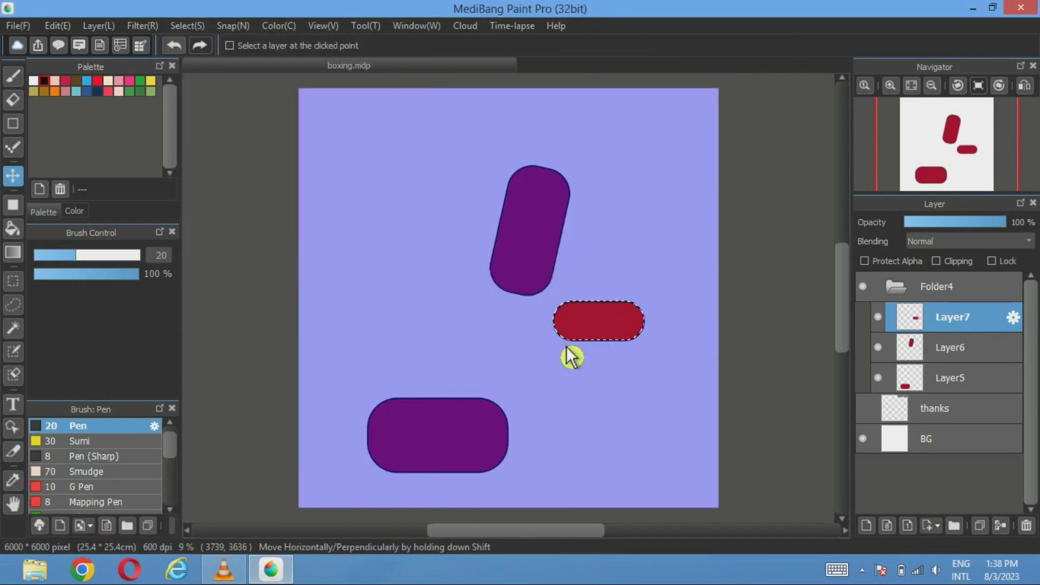
pyautogui.click(22, 331)
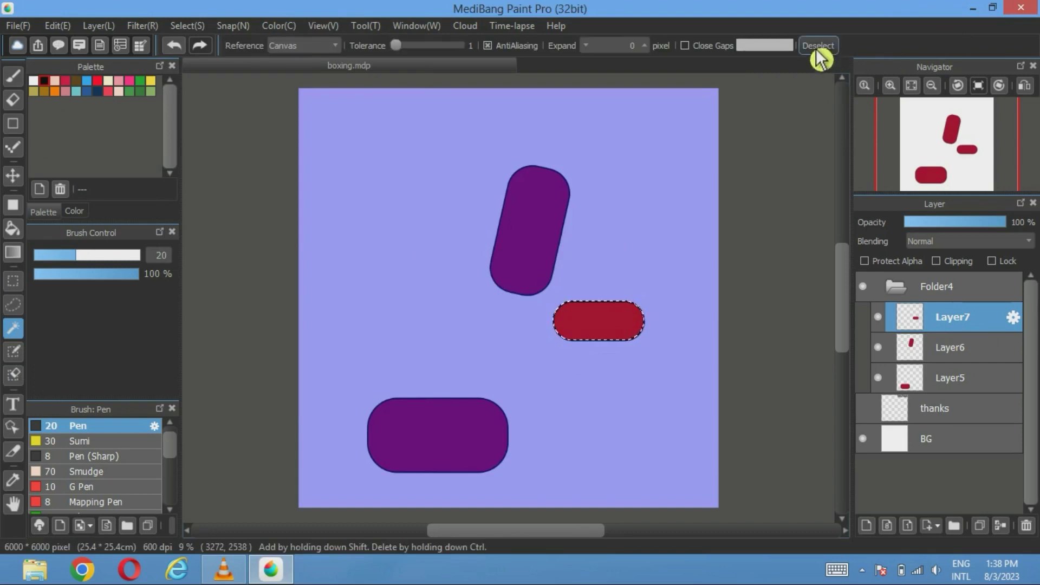
pyautogui.click(818, 46)
# Transform the pill on Layer7 by rotating it clockwise and placing it over the lower end of the tall shape.
pyautogui.click(187, 26)
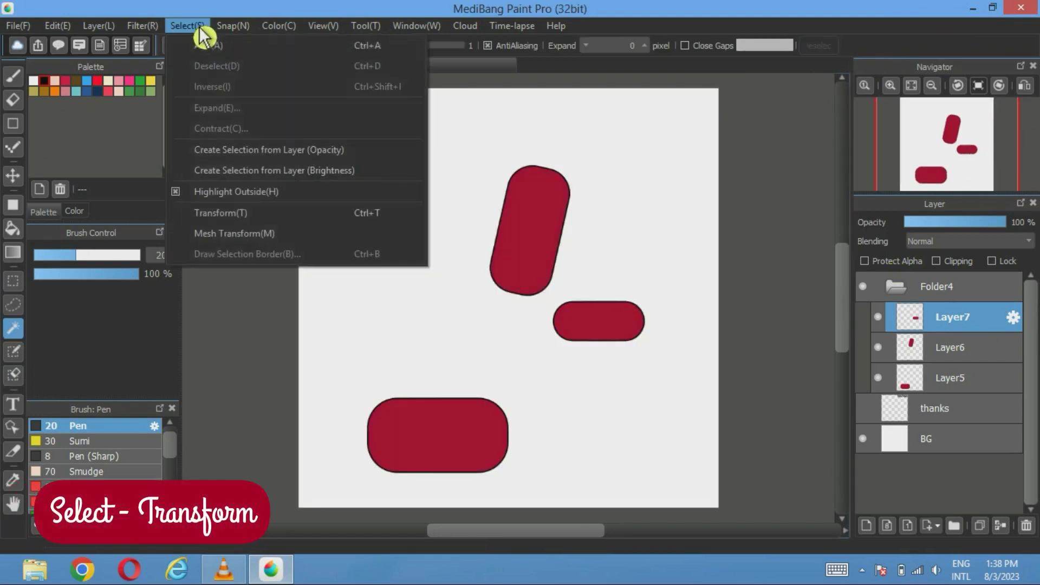
pyautogui.click(221, 213)
pyautogui.moveTo(587, 294); pyautogui.dragTo(634, 309)
pyautogui.moveTo(557, 255); pyautogui.dragTo(546, 263)
pyautogui.scroll(5, 546, 263)
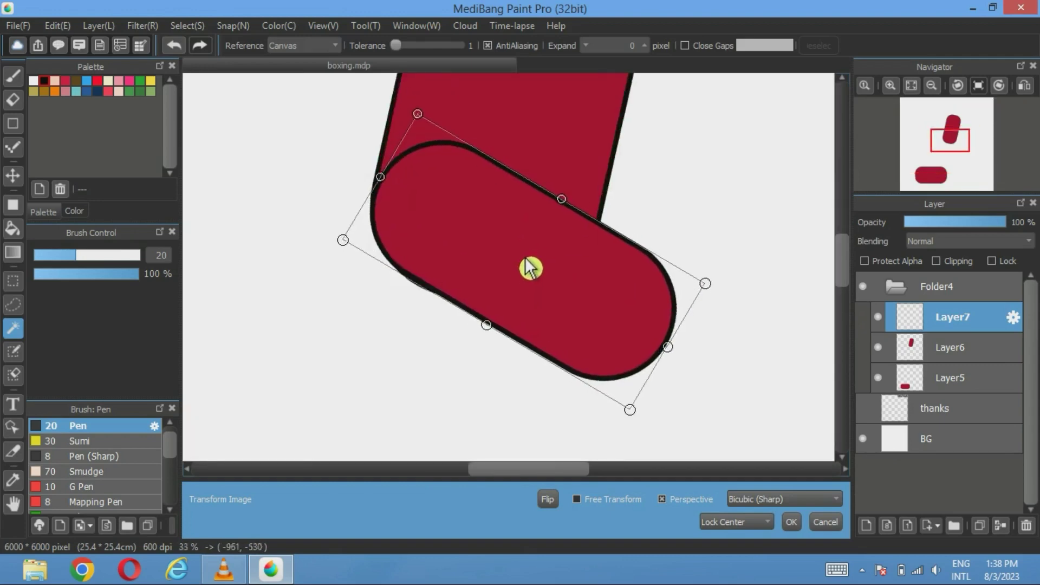
pyautogui.moveTo(531, 272); pyautogui.dragTo(529, 270)
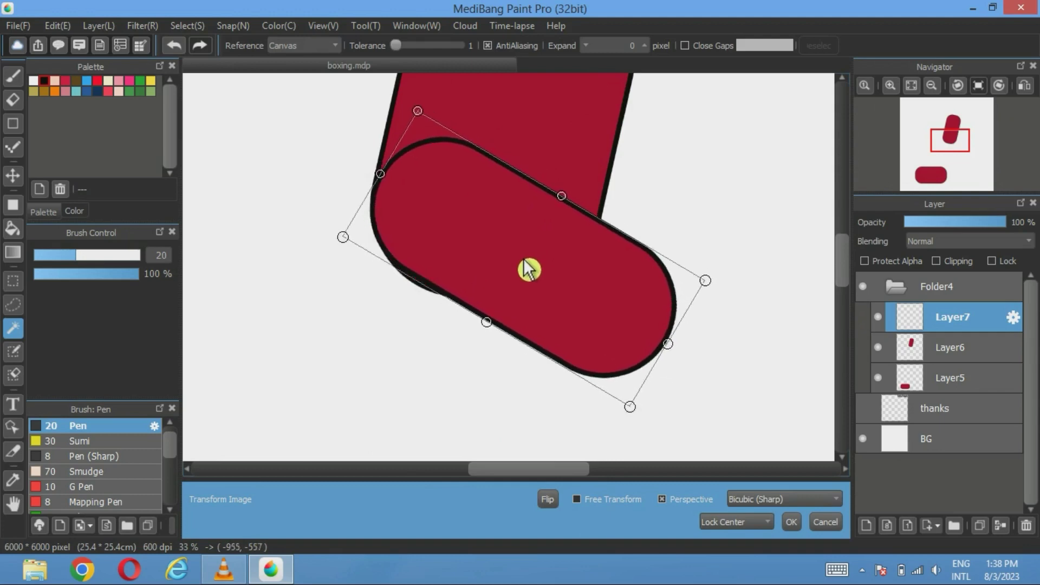
pyautogui.click(791, 523)
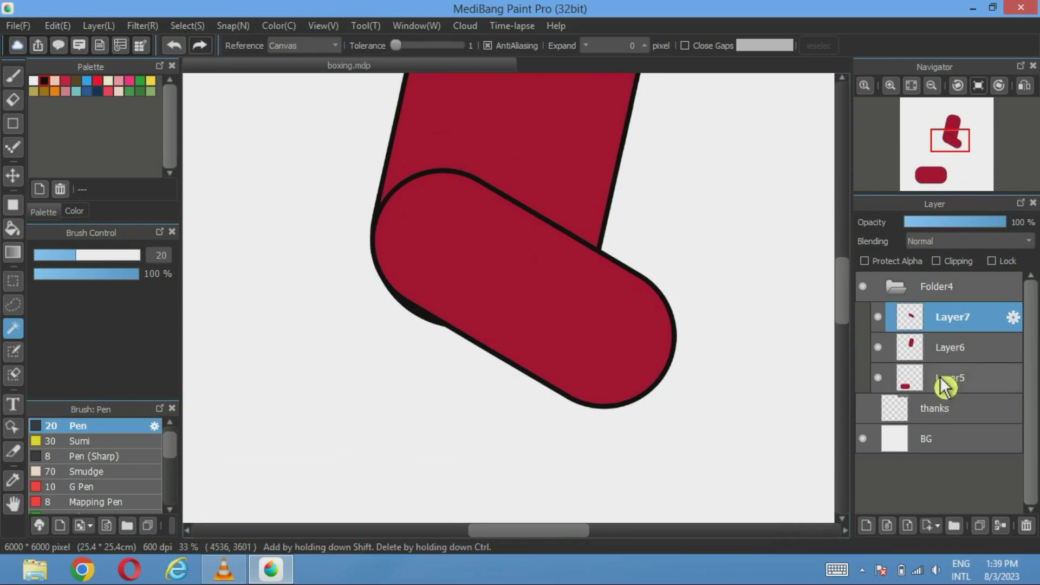
# On Layer6, erase the tall shape's corner that sticks out beneath the pill, using a size 107 eraser.
pyautogui.click(945, 355)
pyautogui.click(13, 99)
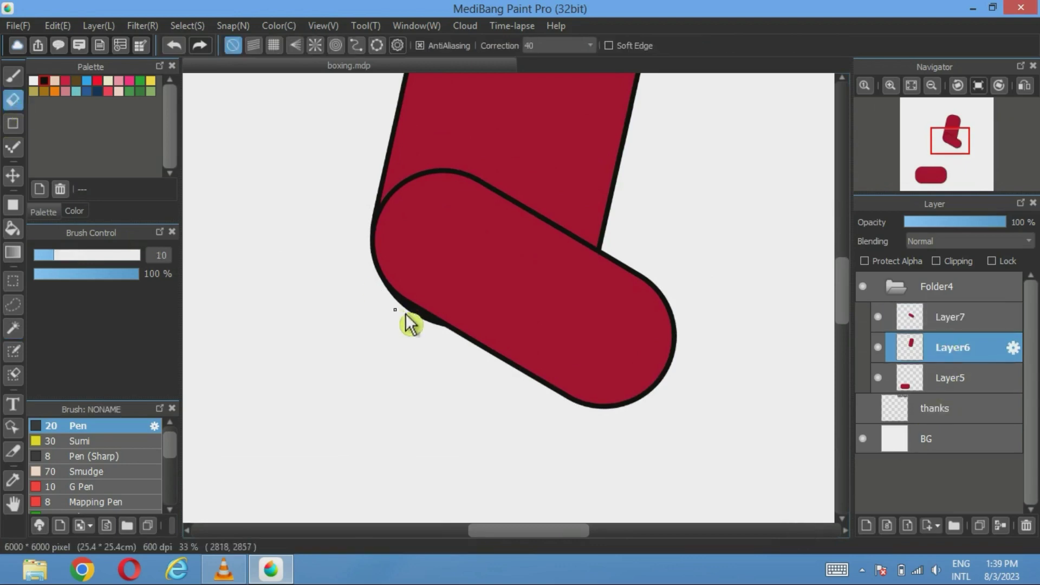
pyautogui.moveTo(108, 259); pyautogui.dragTo(132, 264)
pyautogui.moveTo(394, 325)
pyautogui.mouseDown()
pyautogui.moveTo(406, 308)
pyautogui.moveTo(465, 338)
pyautogui.mouseUp()
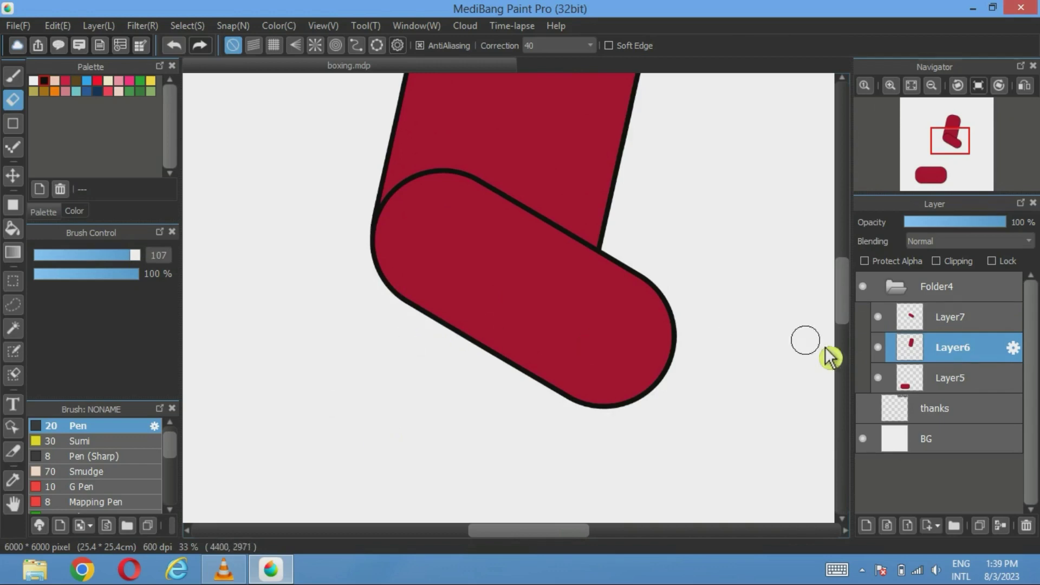
# On Layer7, erase the pill's upper-left outline where it crosses the tall shape, keeping only a short line near the inner corner.
pyautogui.click(957, 323)
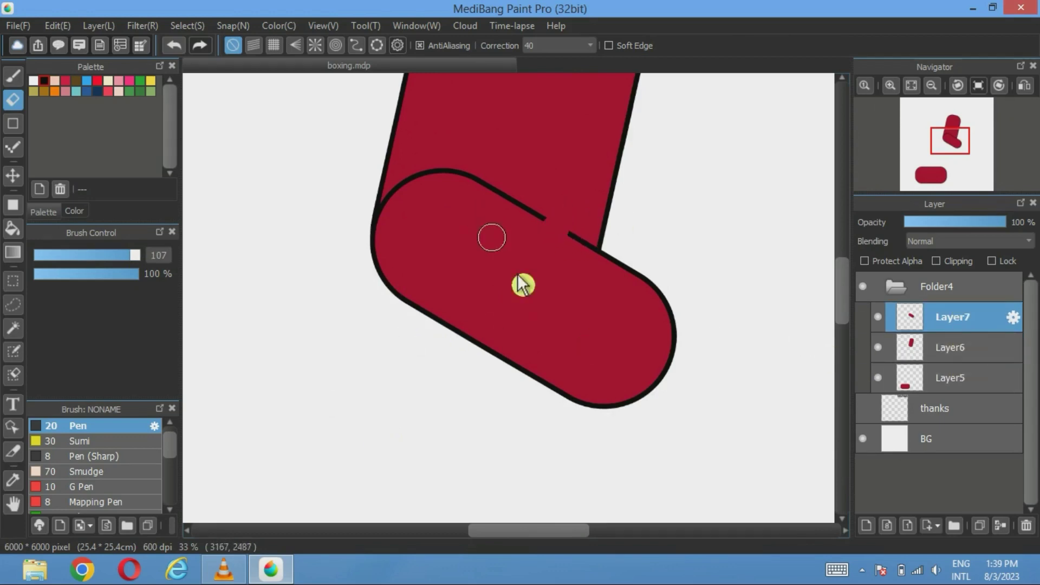
pyautogui.moveTo(398, 215)
pyautogui.mouseDown()
pyautogui.moveTo(429, 179)
pyautogui.moveTo(398, 193)
pyautogui.moveTo(440, 173)
pyautogui.moveTo(481, 175)
pyautogui.moveTo(555, 225)
pyautogui.mouseUp()
pyautogui.scroll(2, 390, 266)
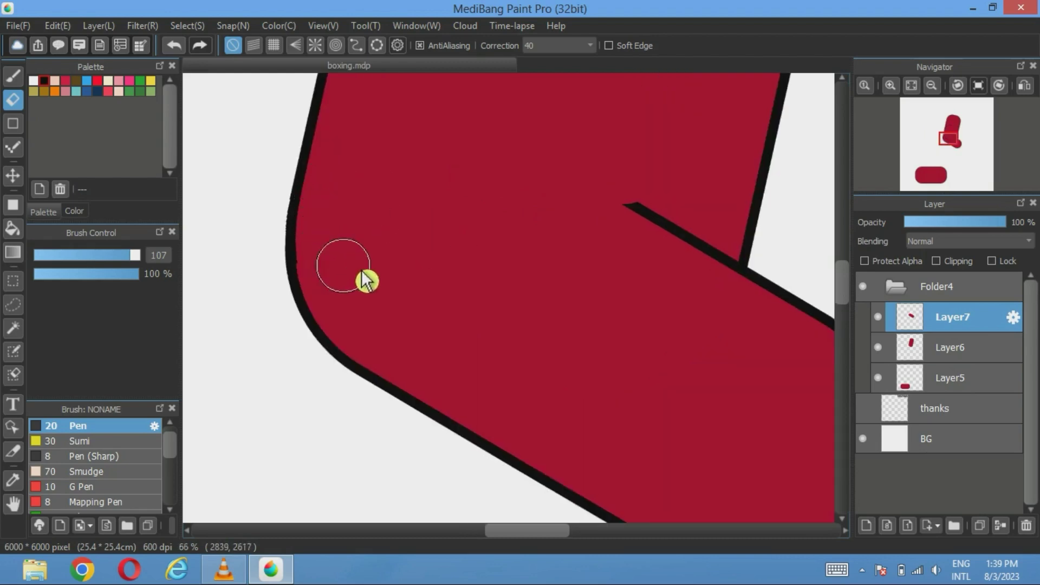
pyautogui.moveTo(902, 106)
pyautogui.click(914, 88)
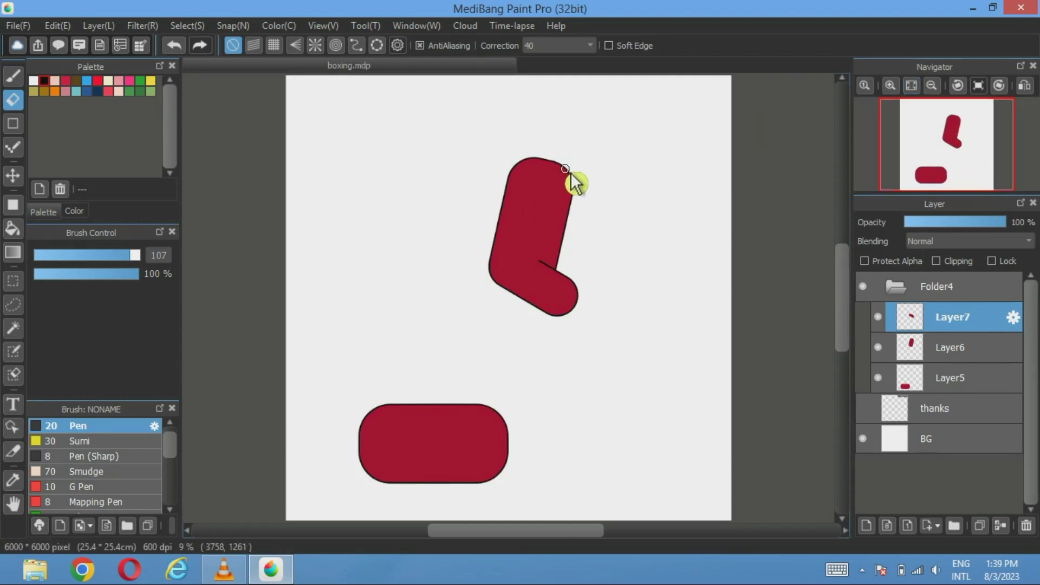
# Move the large rounded rectangle on Layer5 behind the pill and transform it slightly narrower, aligned with the tall shape's left edge.
pyautogui.click(13, 175)
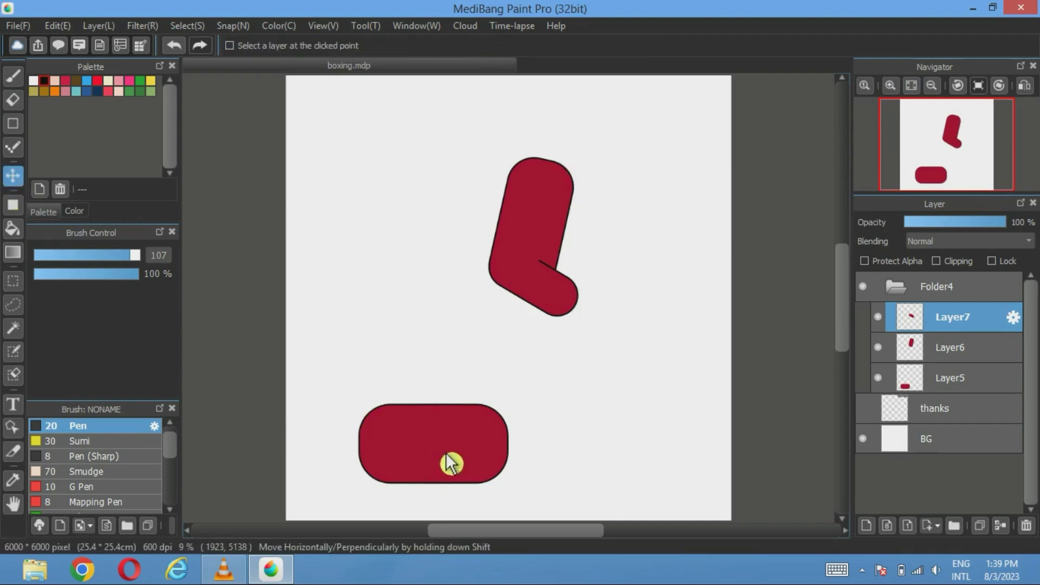
pyautogui.click(970, 379)
pyautogui.moveTo(450, 456); pyautogui.dragTo(584, 307)
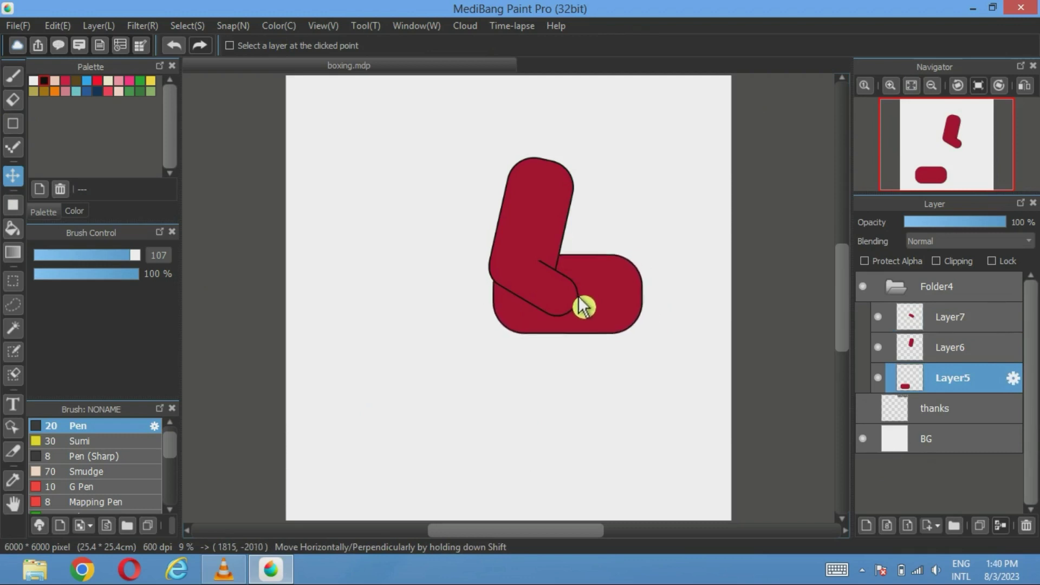
pyautogui.click(210, 25)
pyautogui.click(214, 212)
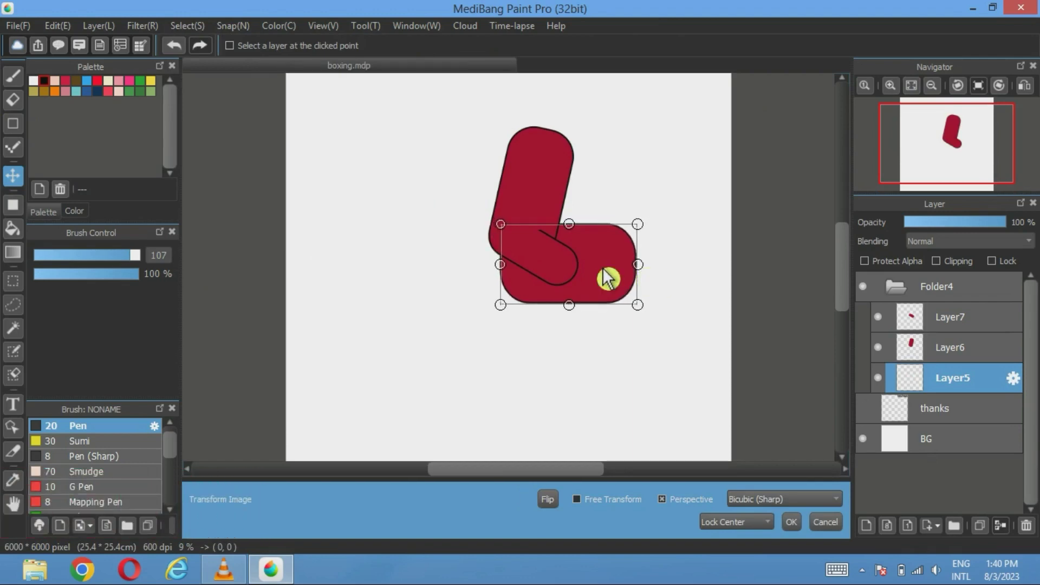
pyautogui.moveTo(603, 272); pyautogui.dragTo(563, 295)
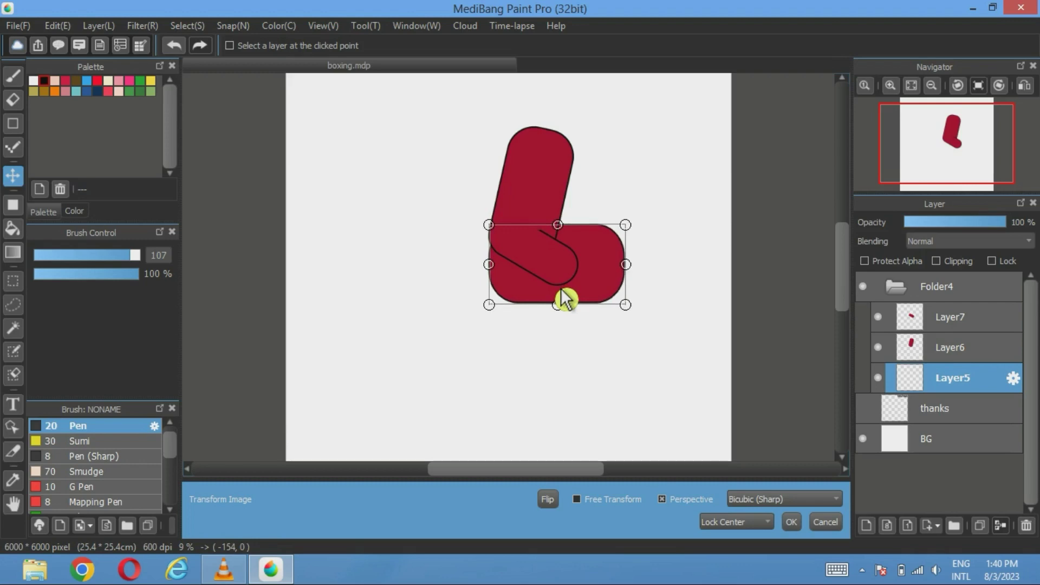
pyautogui.click(792, 522)
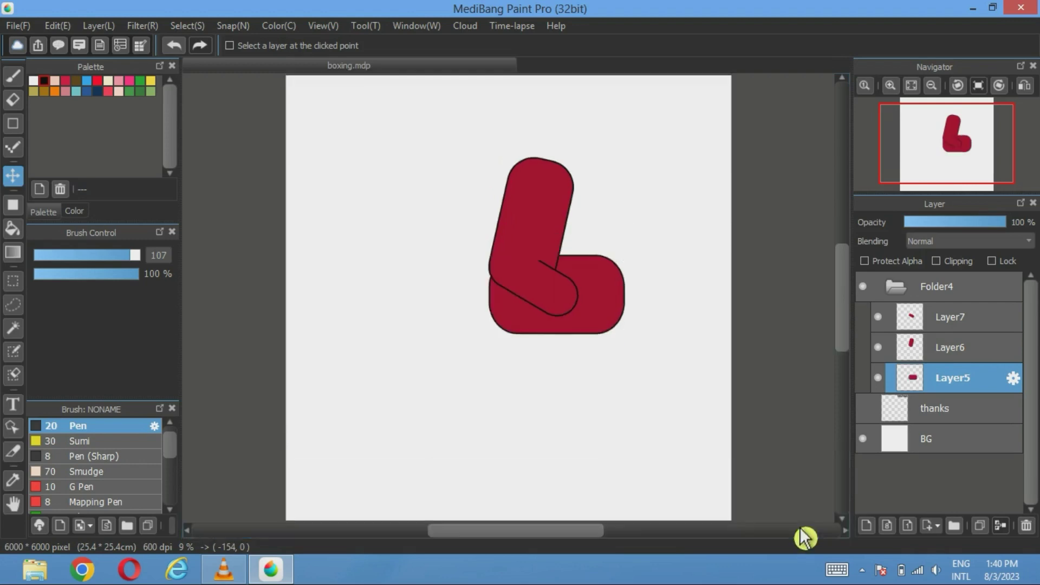
# On Layer6, erase the outline along the tall shape's upper-right corner and right side down to the large rounded rectangle.
pyautogui.click(962, 349)
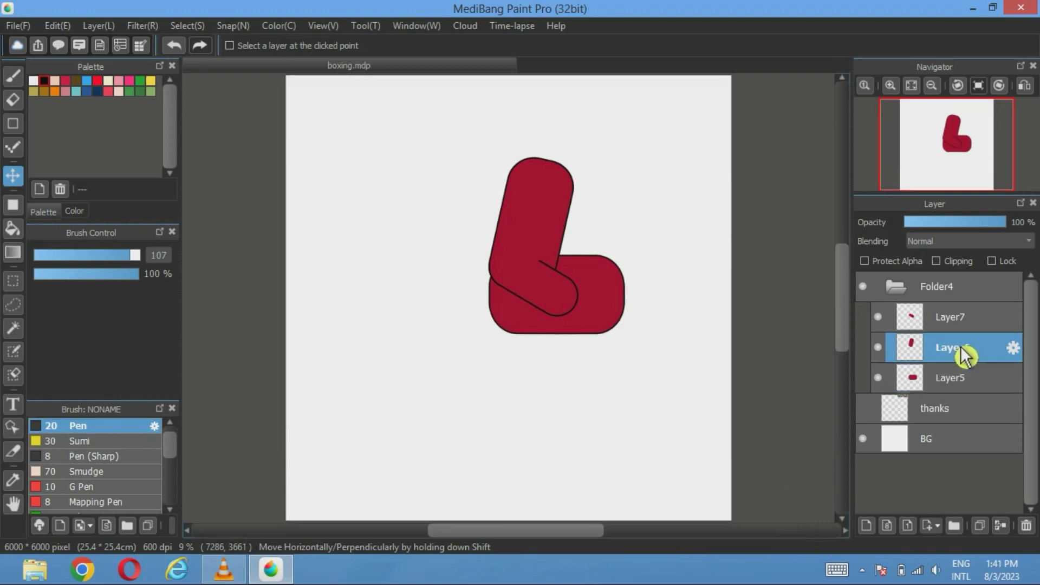
pyautogui.click(22, 104)
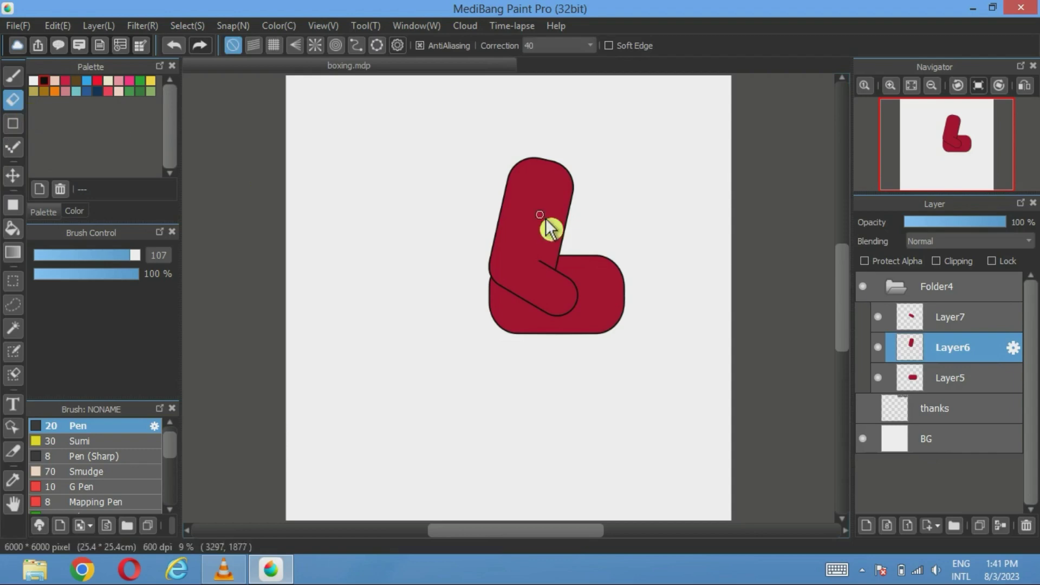
pyautogui.scroll(4, 550, 227)
pyautogui.moveTo(585, 319); pyautogui.dragTo(614, 158)
pyautogui.scroll(3, 465, 271)
pyautogui.moveTo(428, 169)
pyautogui.mouseDown()
pyautogui.moveTo(438, 124)
pyautogui.moveTo(483, 143)
pyautogui.moveTo(509, 226)
pyautogui.moveTo(492, 353)
pyautogui.moveTo(513, 346)
pyautogui.mouseUp()
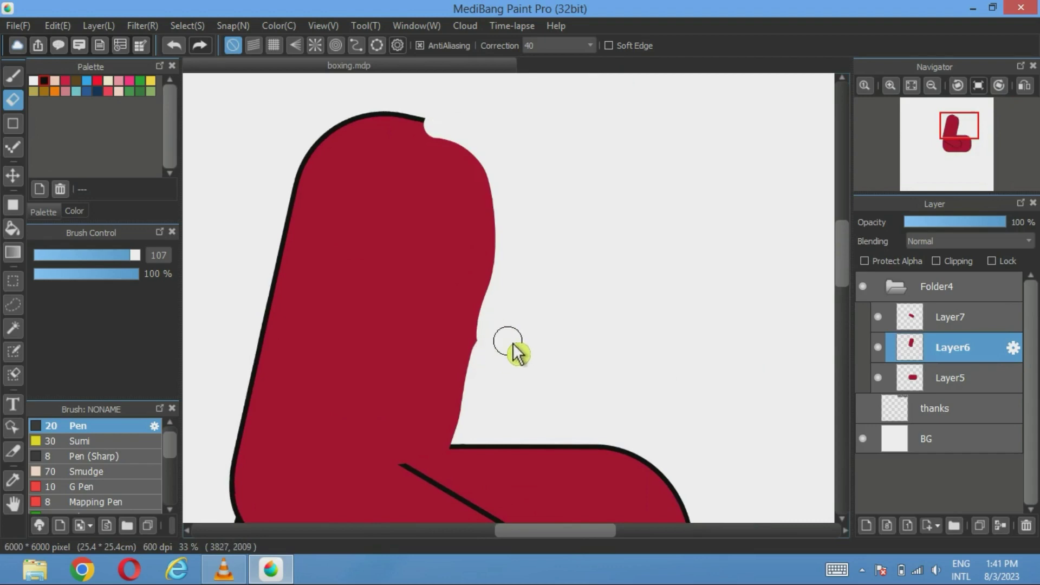
pyautogui.moveTo(931, 113)
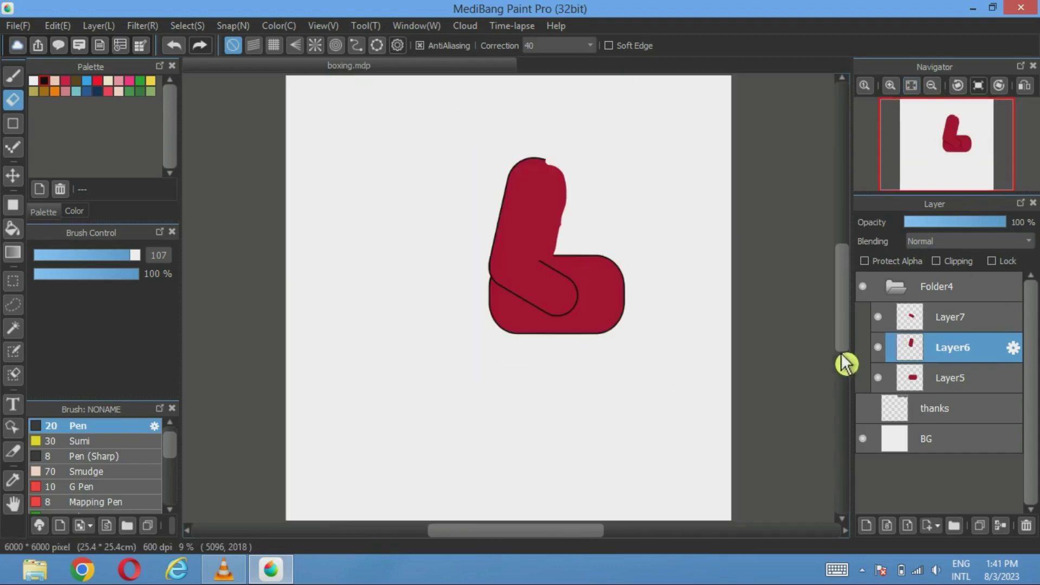
# Move all of Folder4's artwork down and to the left, toward the middle of the canvas.
pyautogui.click(936, 286)
pyautogui.click(13, 175)
pyautogui.moveTo(585, 302)
pyautogui.mouseDown()
pyautogui.moveTo(523, 382)
pyautogui.moveTo(532, 379)
pyautogui.mouseUp()
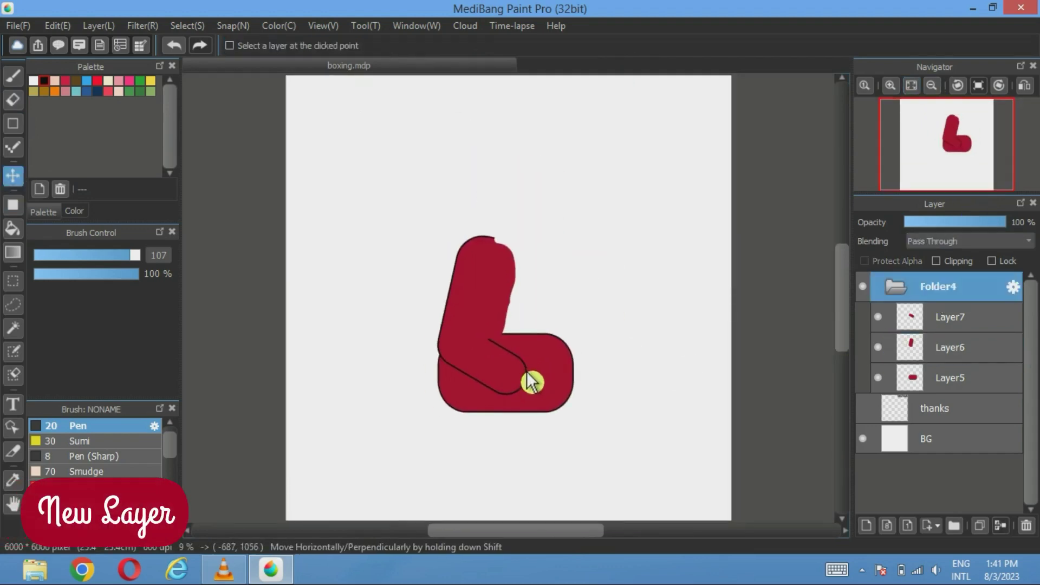
# On a new layer above Layer7, draw a small dark red horizontal rounded rectangle above the tall shape with reduced corner rounding.
pyautogui.click(894, 323)
pyautogui.click(867, 525)
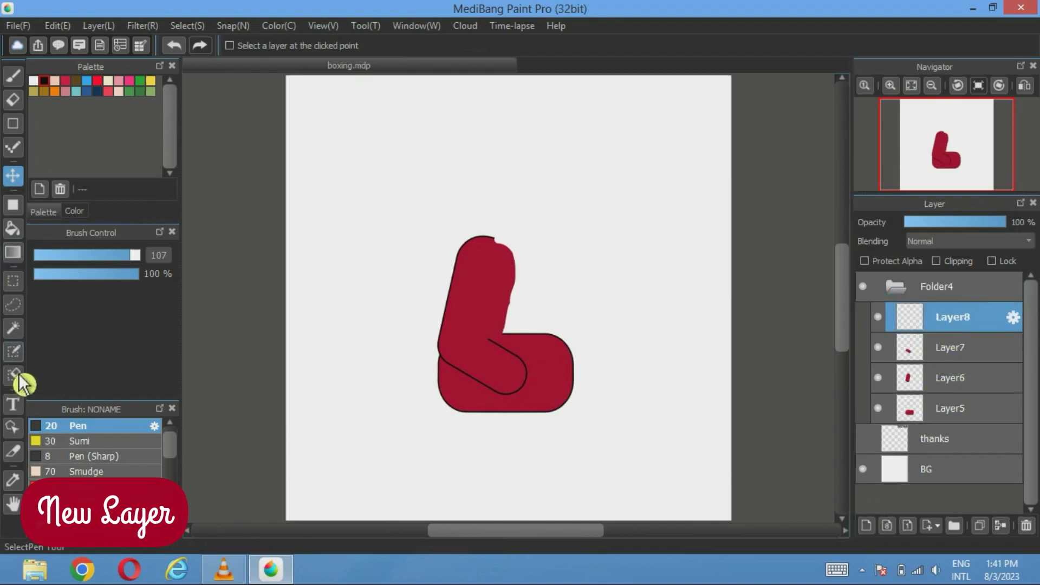
pyautogui.click(13, 479)
pyautogui.click(13, 204)
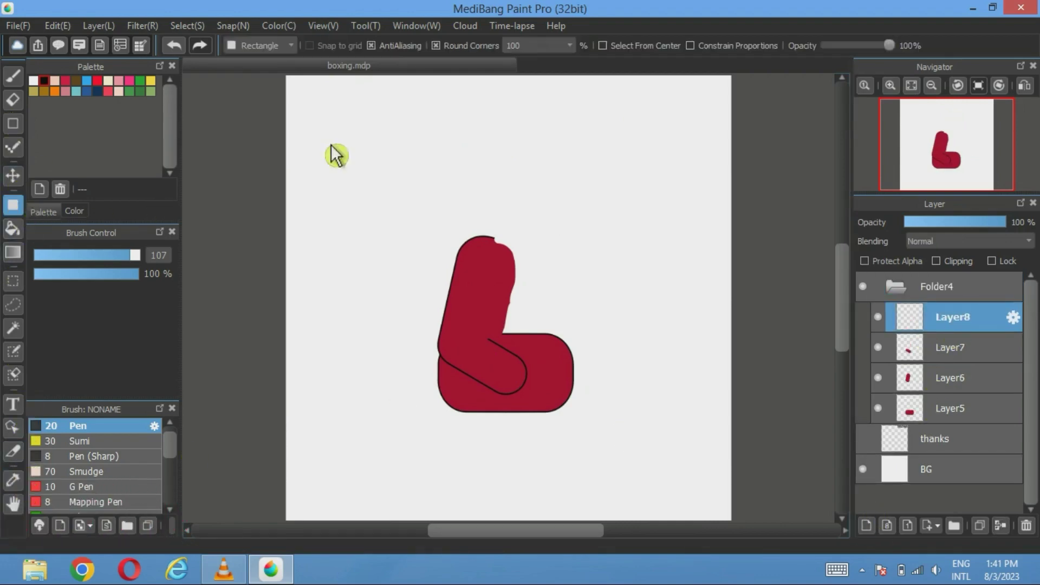
pyautogui.click(570, 45)
pyautogui.click(531, 78)
pyautogui.moveTo(466, 204); pyautogui.dragTo(499, 225)
# Reorder Layer8 between Layer6 and Layer5, and move its small rectangle up, clear of the tall shape.
pyautogui.click(13, 175)
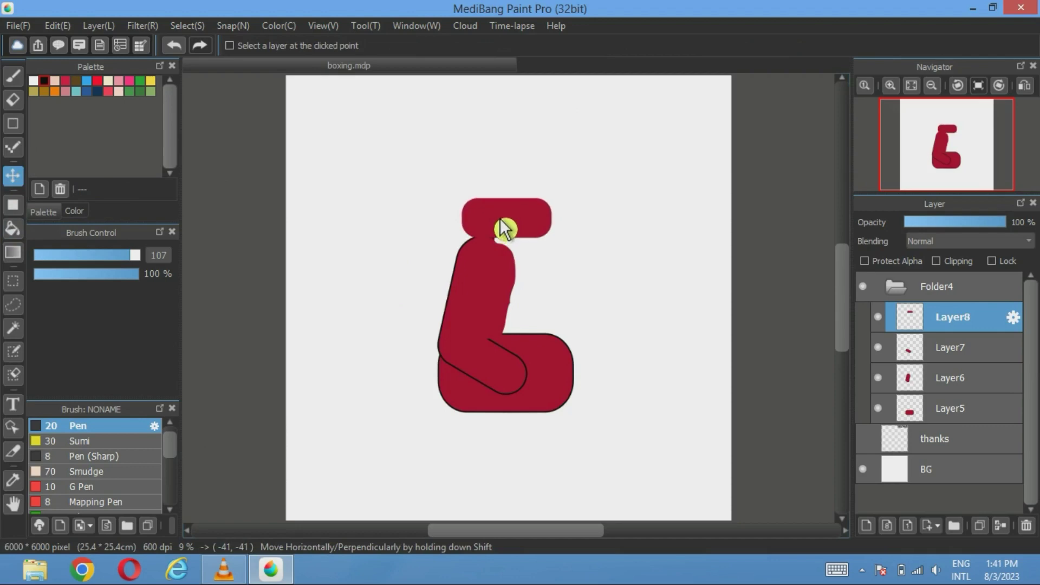
pyautogui.moveTo(884, 318); pyautogui.dragTo(901, 396)
pyautogui.moveTo(529, 232); pyautogui.dragTo(525, 207)
# Transform the small rectangle on Layer8 to make it narrower, and position it just above the tall shape with a gap between them.
pyautogui.click(15, 328)
pyautogui.hotkey('ctrl', 't')
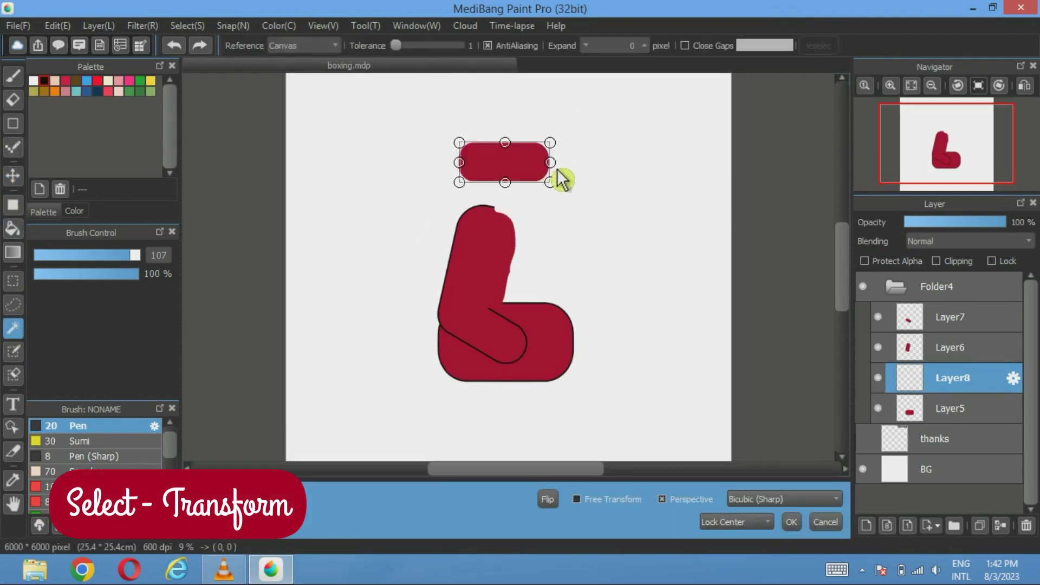
pyautogui.moveTo(562, 174); pyautogui.dragTo(519, 204)
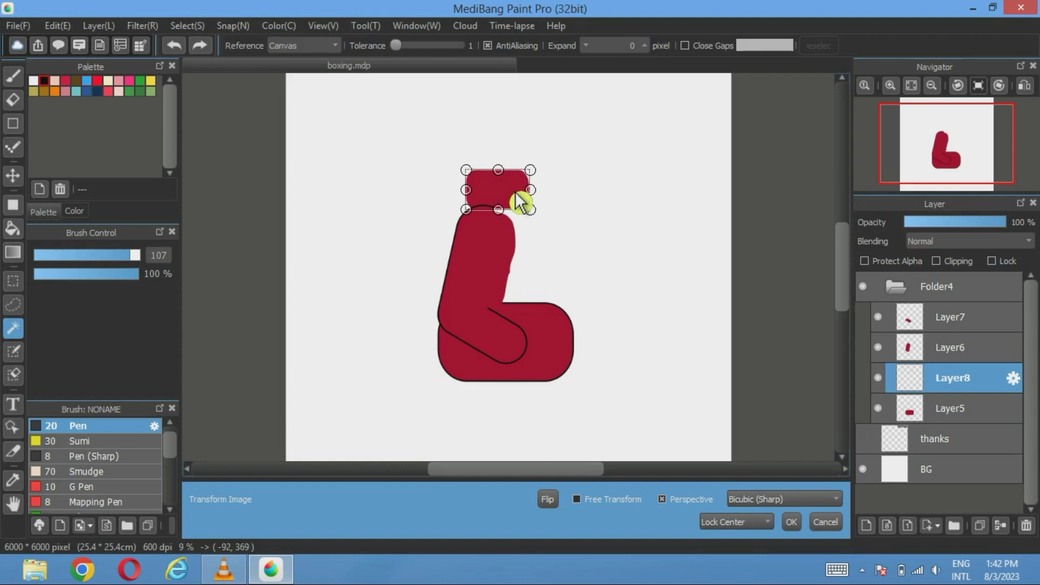
pyautogui.click(799, 522)
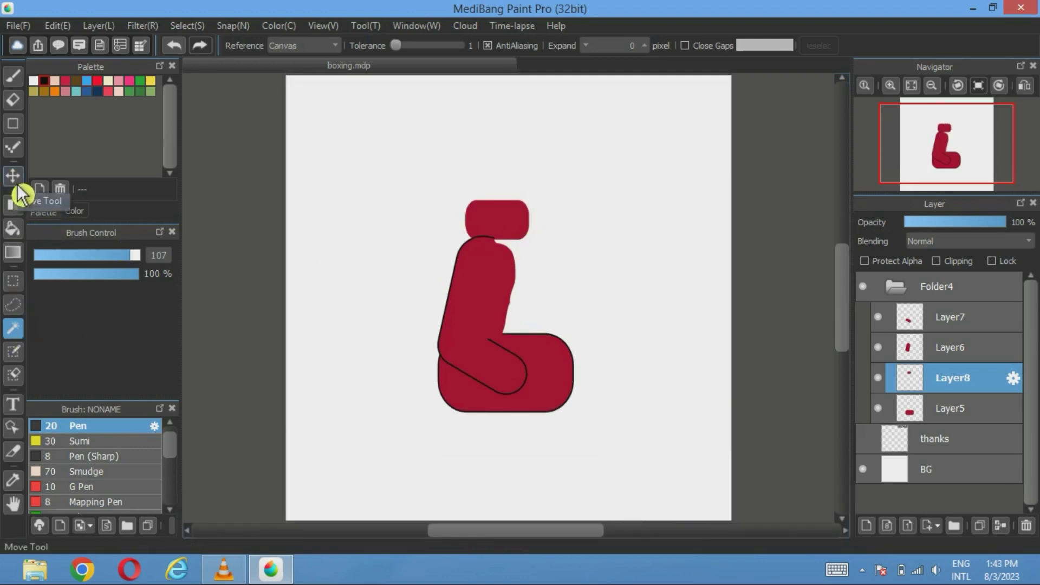
pyautogui.click(17, 182)
pyautogui.moveTo(506, 232); pyautogui.dragTo(508, 205)
# Outline the small rectangle on Layer8 with a 20-pixel border on its boundary, and move it down behind the tall shape's upper end.
pyautogui.click(13, 328)
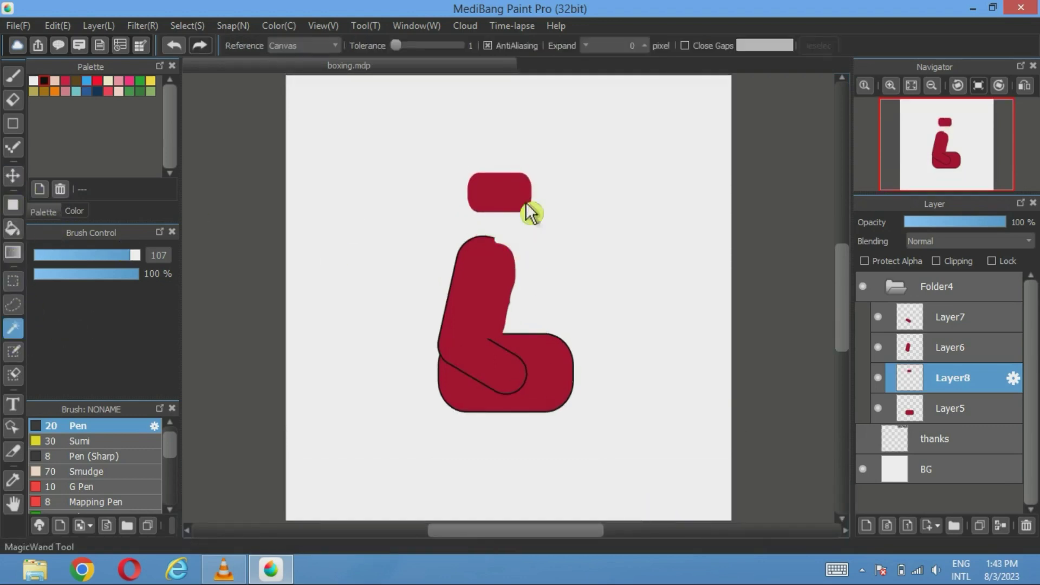
pyautogui.click(493, 211)
pyautogui.click(187, 26)
pyautogui.click(238, 258)
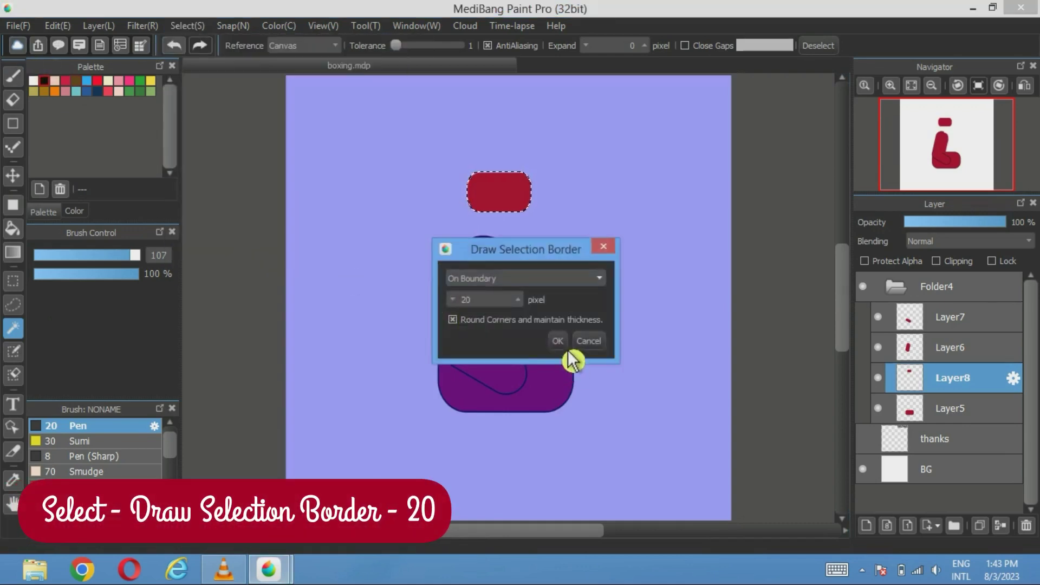
pyautogui.click(558, 341)
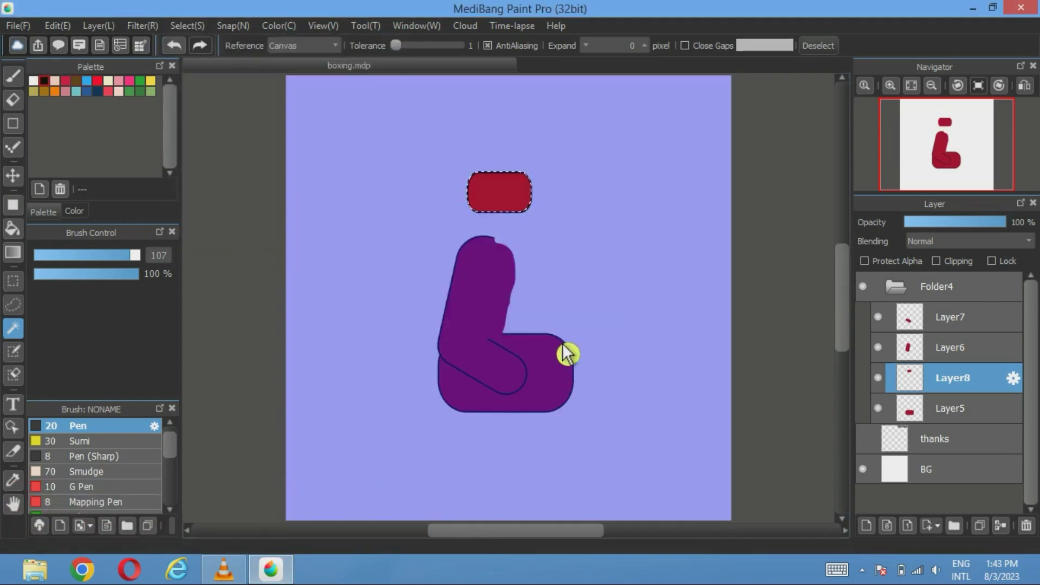
pyautogui.click(818, 45)
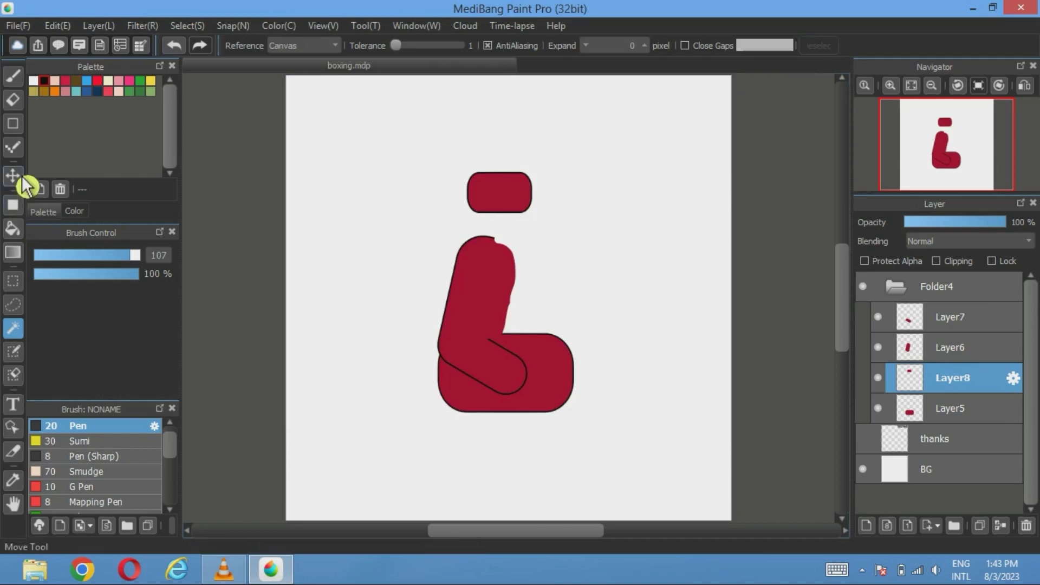
pyautogui.click(13, 175)
pyautogui.moveTo(503, 206); pyautogui.dragTo(494, 237)
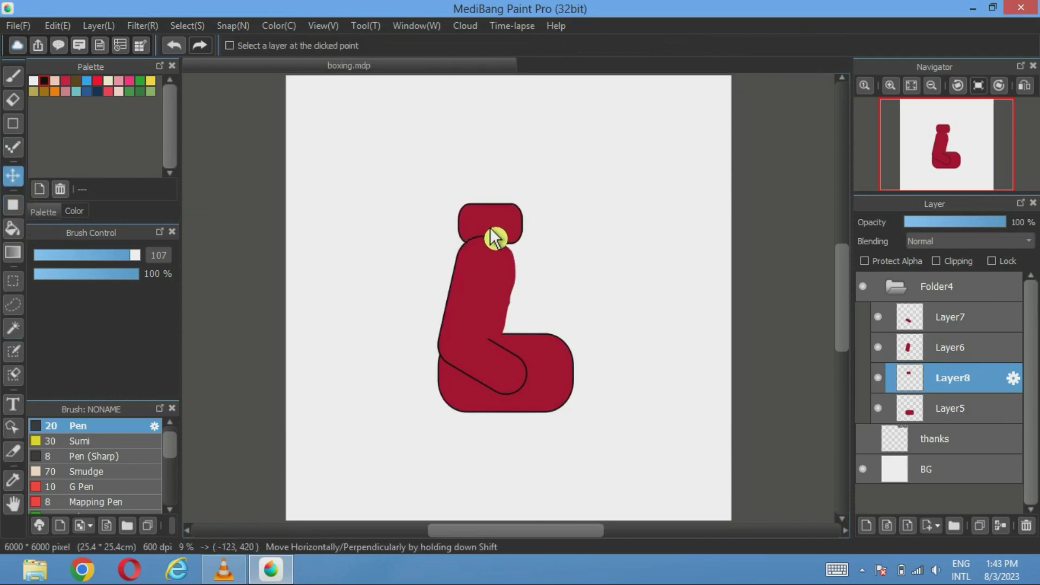
# Add a new layer for line work and move it above Layer7, to the top of Folder4.
pyautogui.scroll(4, 494, 236)
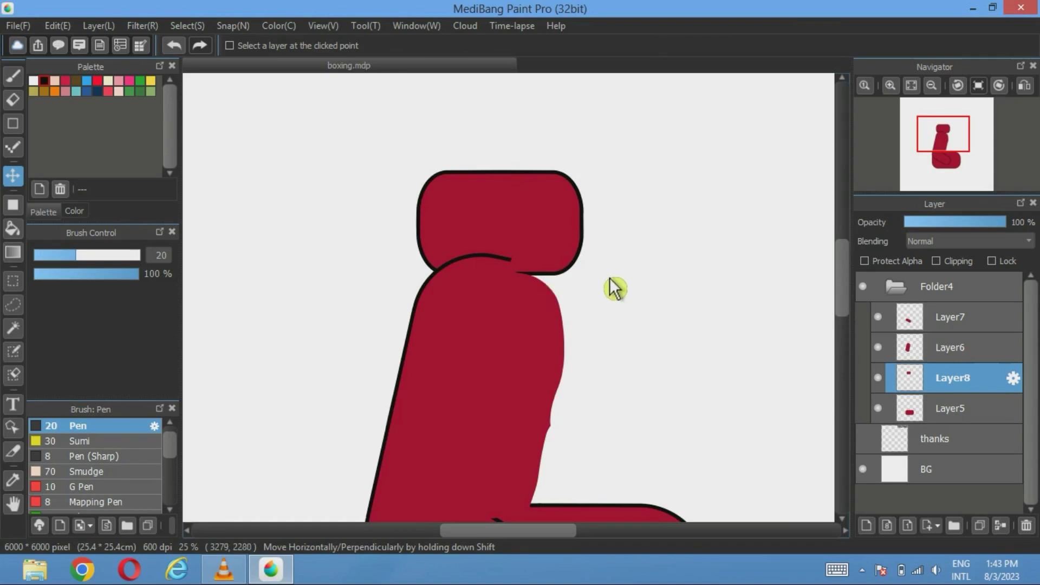
pyautogui.moveTo(614, 288); pyautogui.dragTo(521, 272)
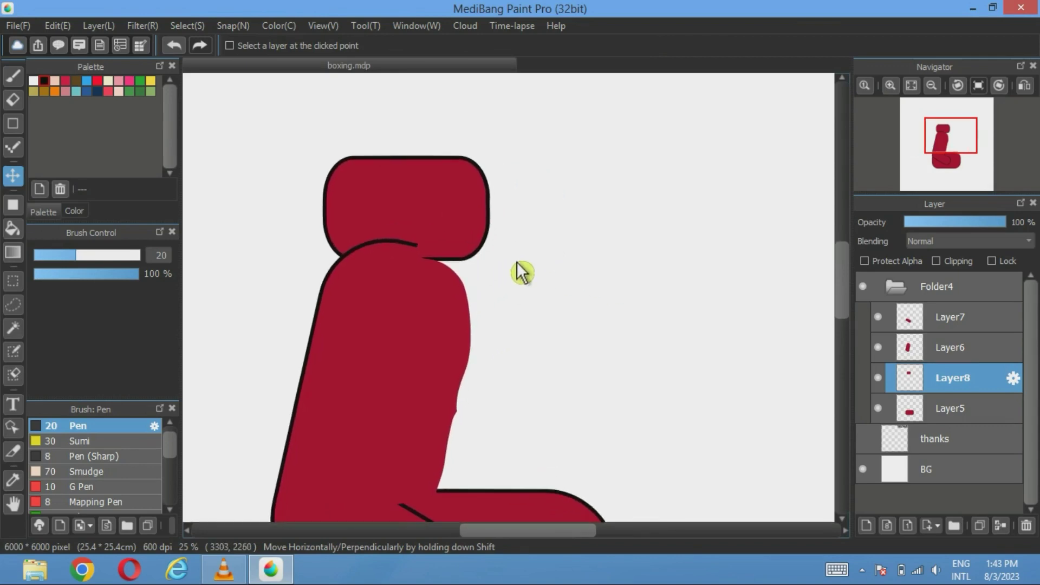
pyautogui.moveTo(515, 332); pyautogui.dragTo(554, 285)
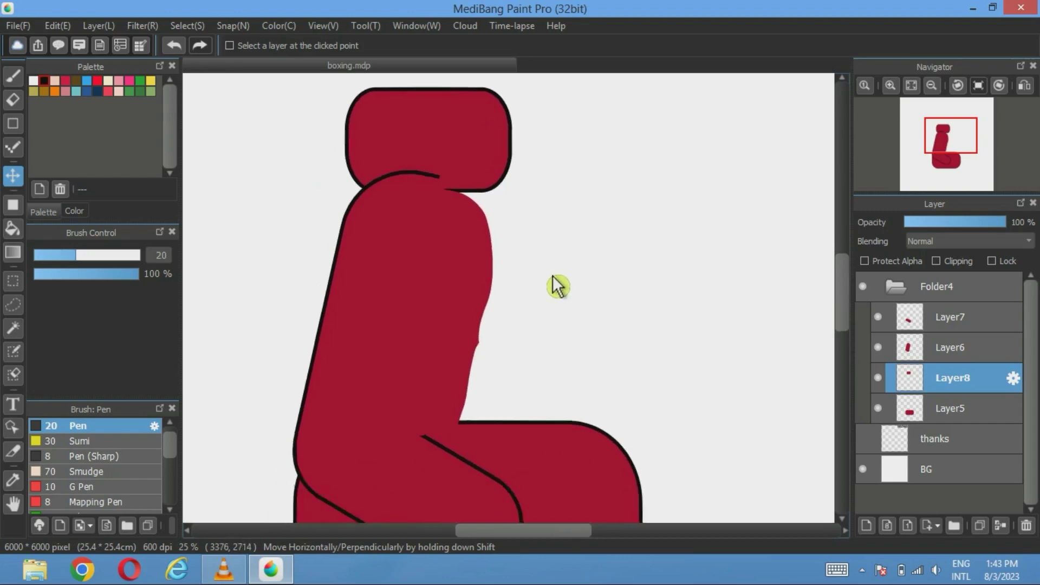
pyautogui.click(13, 122)
pyautogui.click(866, 526)
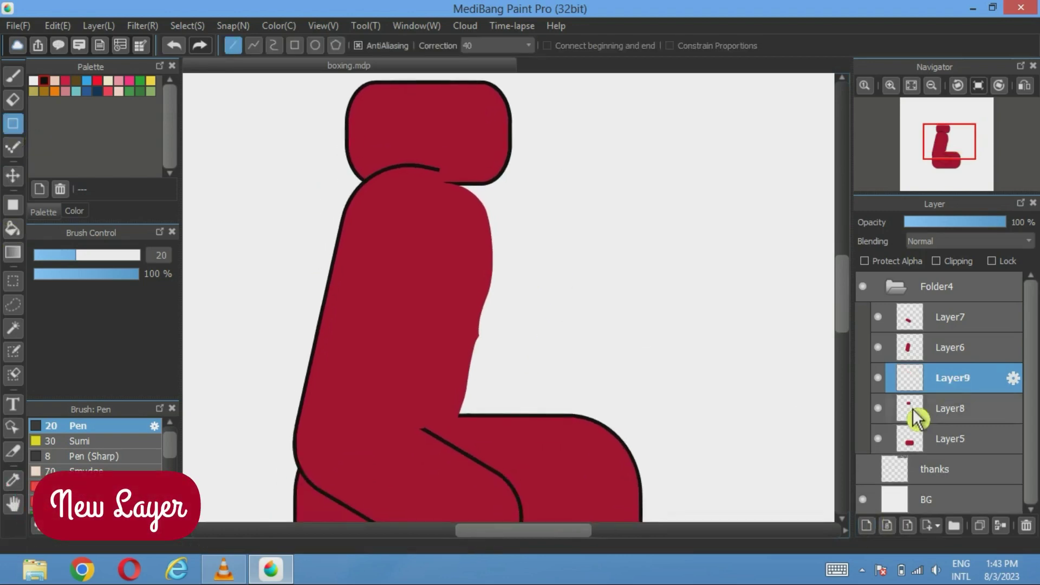
pyautogui.moveTo(962, 371); pyautogui.dragTo(953, 317)
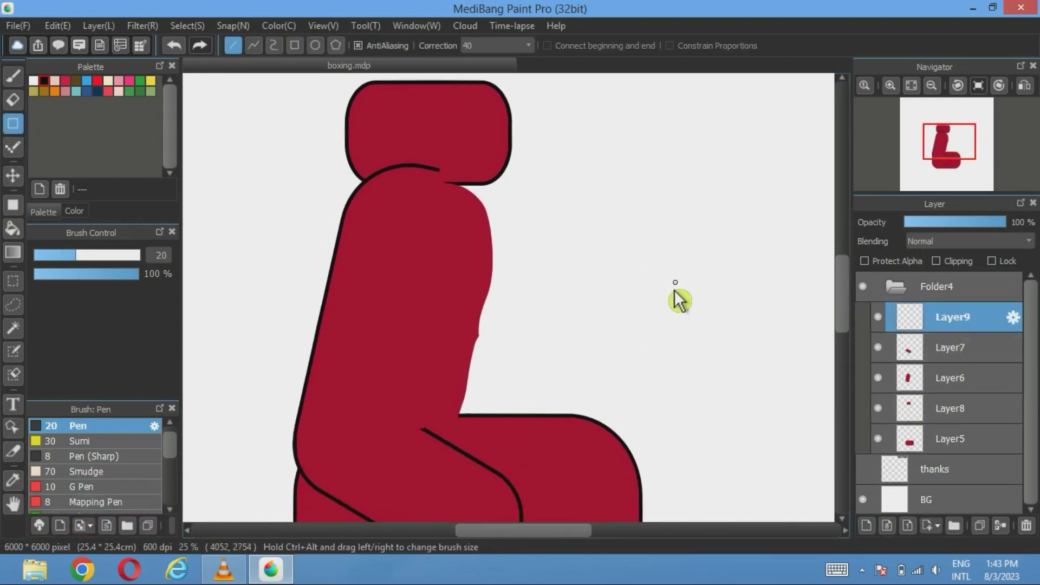
# Draw a black ellipse outline on Layer9 with the shape brush and position it over the tall shape's lower end.
pyautogui.moveTo(542, 269); pyautogui.dragTo(448, 333)
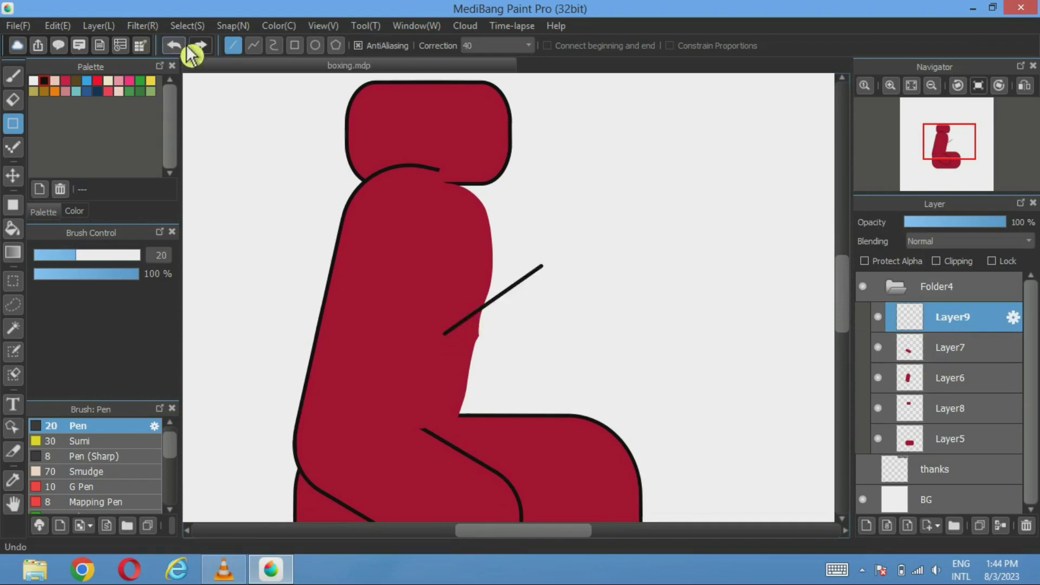
pyautogui.click(174, 45)
pyautogui.click(315, 45)
pyautogui.moveTo(507, 314); pyautogui.dragTo(382, 460)
pyautogui.click(13, 175)
pyautogui.moveTo(493, 363); pyautogui.dragTo(462, 359)
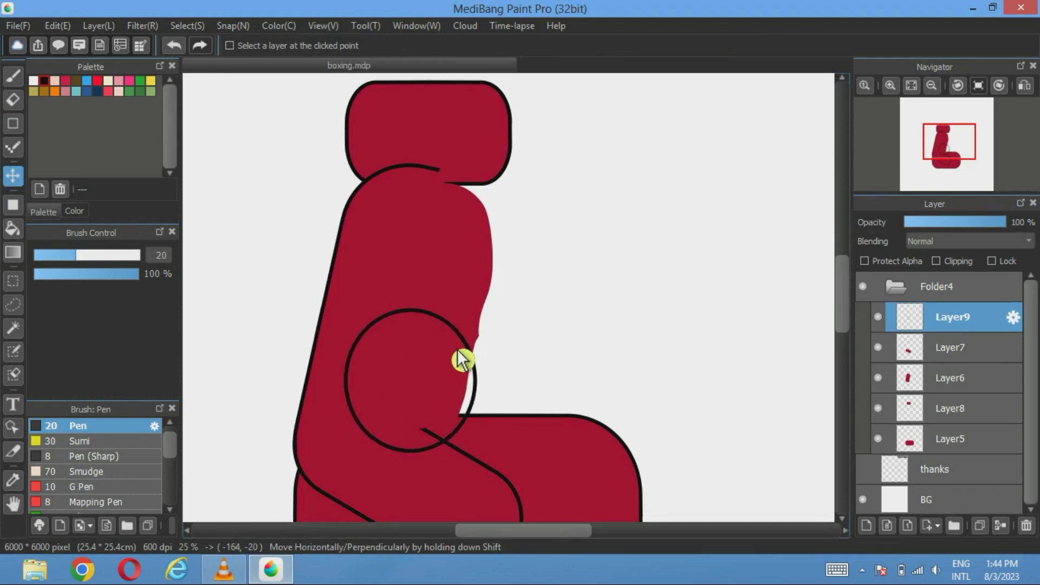
# Transform the ellipse outline to tilt it clockwise and shift it slightly up along the tall shape.
pyautogui.click(187, 25)
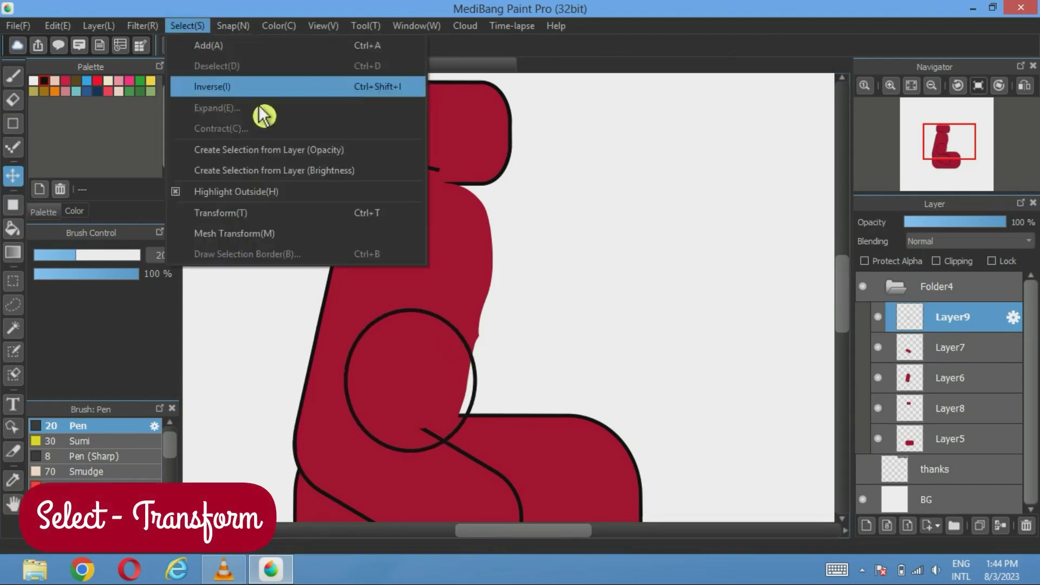
pyautogui.click(217, 209)
pyautogui.moveTo(450, 259); pyautogui.dragTo(467, 317)
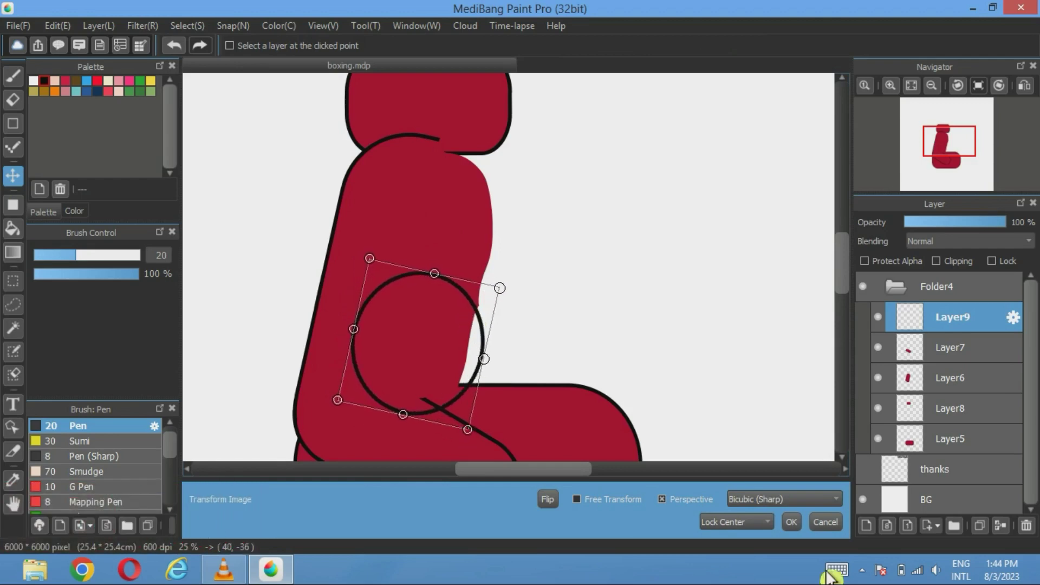
pyautogui.click(791, 522)
# Erase most of the ellipse outline, keeping only the short arc on its lower right side.
pyautogui.click(13, 100)
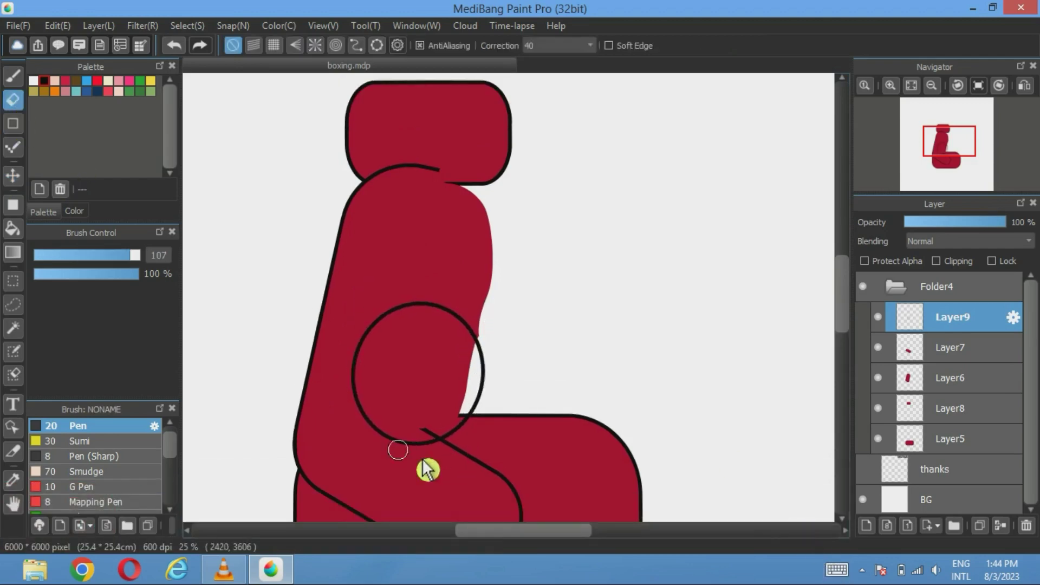
pyautogui.click(433, 441)
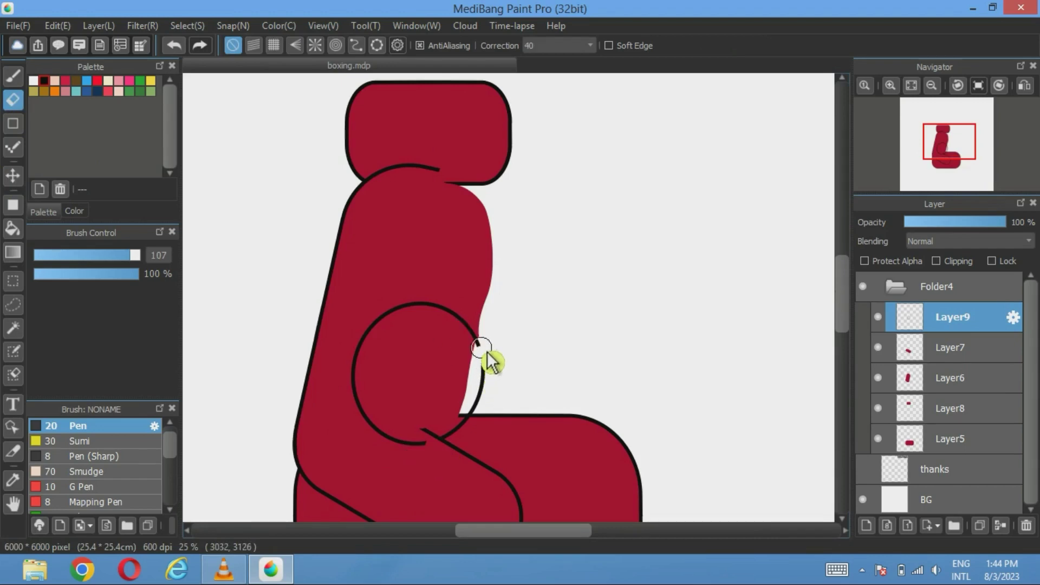
pyautogui.moveTo(488, 353)
pyautogui.mouseDown()
pyautogui.moveTo(418, 302)
pyautogui.moveTo(370, 337)
pyautogui.moveTo(361, 360)
pyautogui.moveTo(386, 430)
pyautogui.moveTo(422, 449)
pyautogui.moveTo(397, 449)
pyautogui.mouseUp()
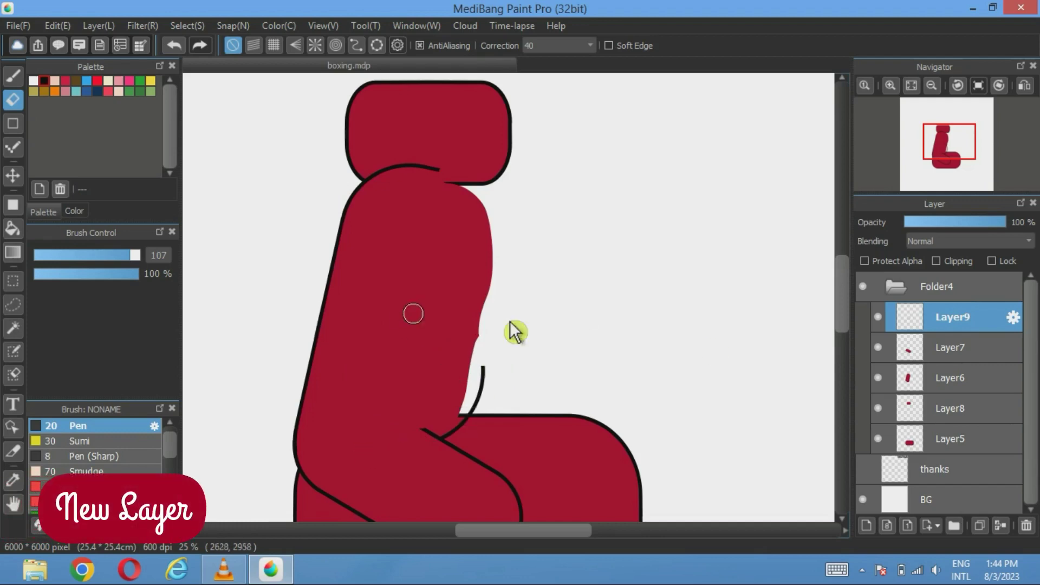
# Add a new layer between Layer9 and Layer7, and sample the shapes' dark red into a new palette swatch.
pyautogui.click(892, 526)
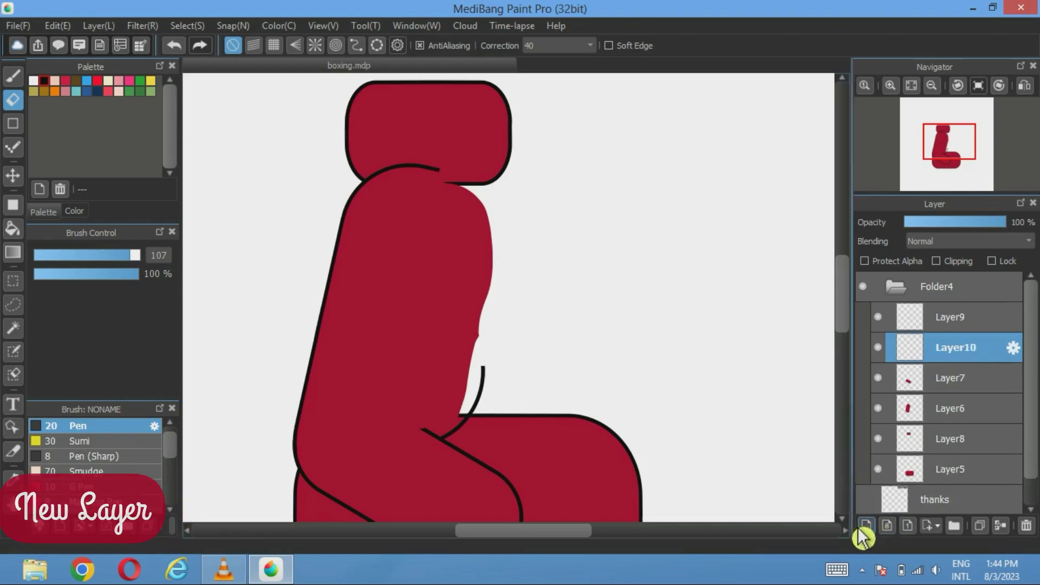
pyautogui.click(13, 479)
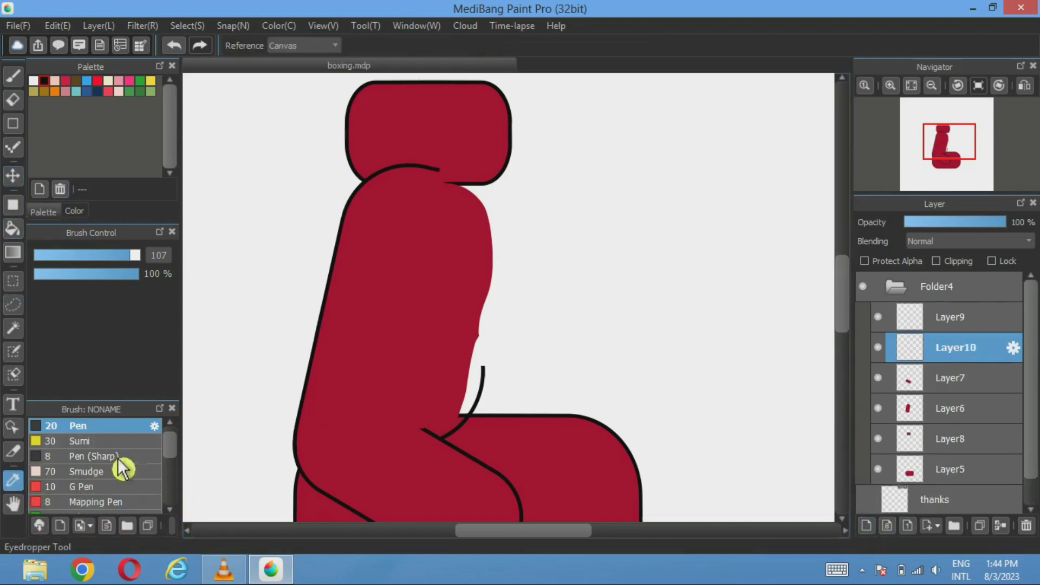
pyautogui.click(40, 191)
pyautogui.click(565, 365)
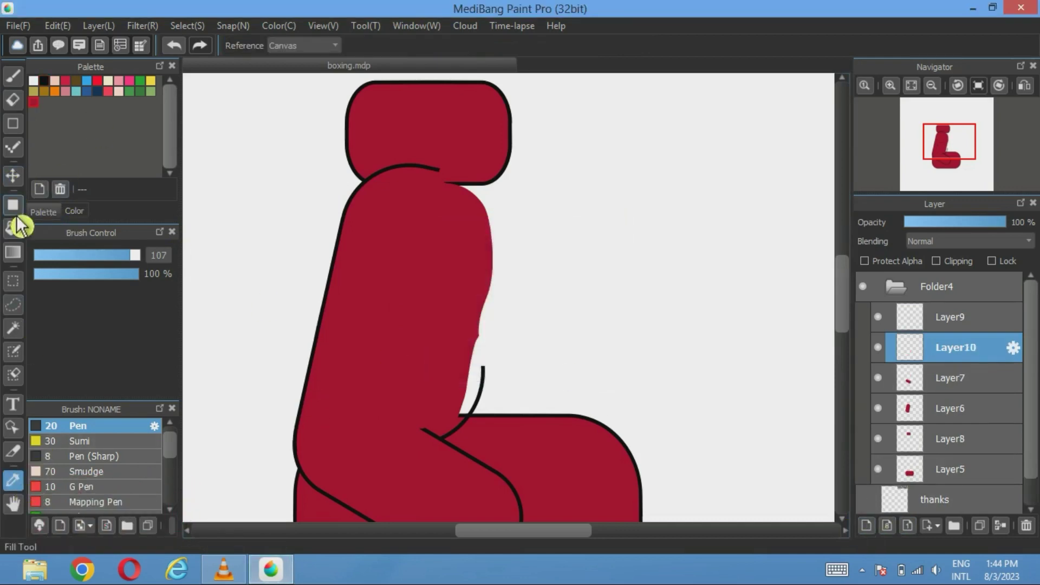
pyautogui.click(13, 205)
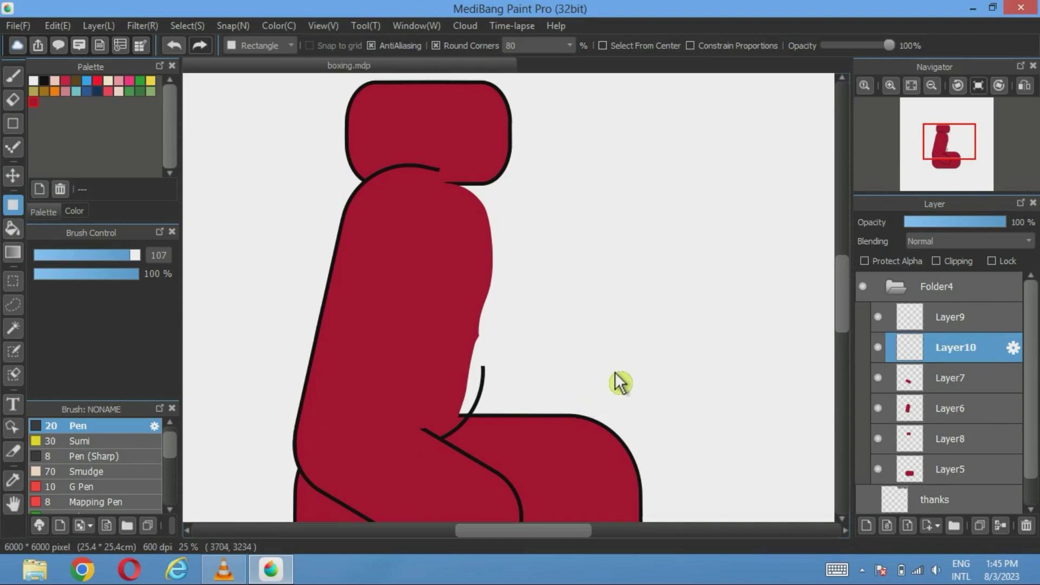
pyautogui.moveTo(611, 372); pyautogui.dragTo(434, 425)
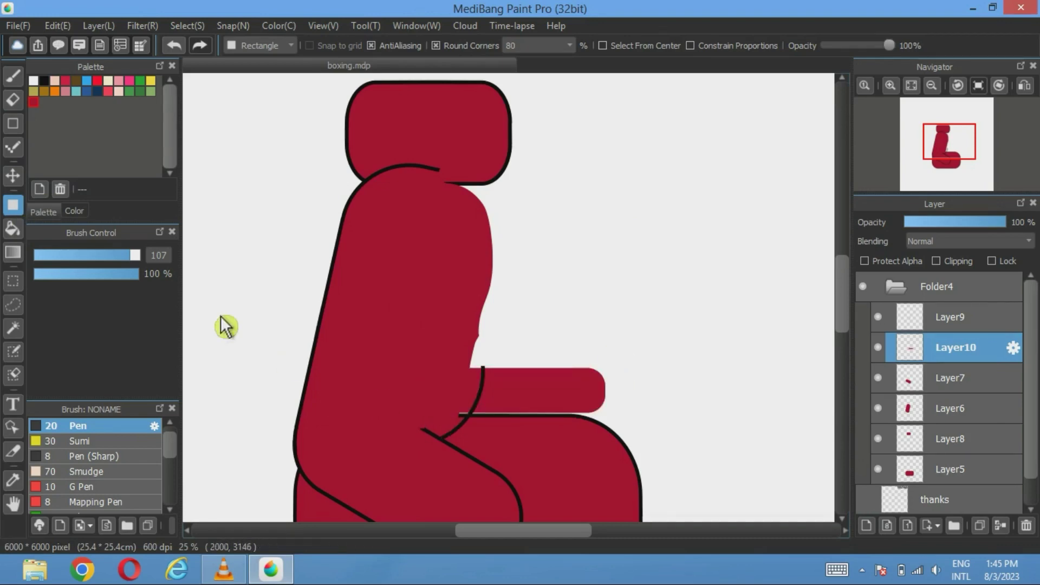
pyautogui.click(13, 177)
pyautogui.click(175, 46)
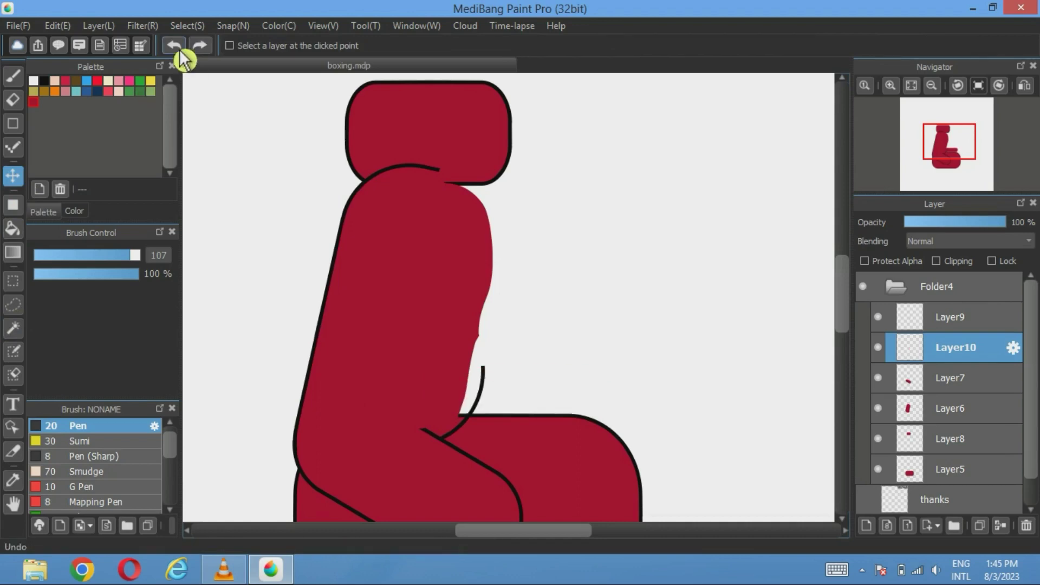
# Draw a thin dark red bar with 100% round corners on Layer10 and move it to the blank area right of the figure.
pyautogui.click(14, 207)
pyautogui.click(569, 46)
pyautogui.click(534, 98)
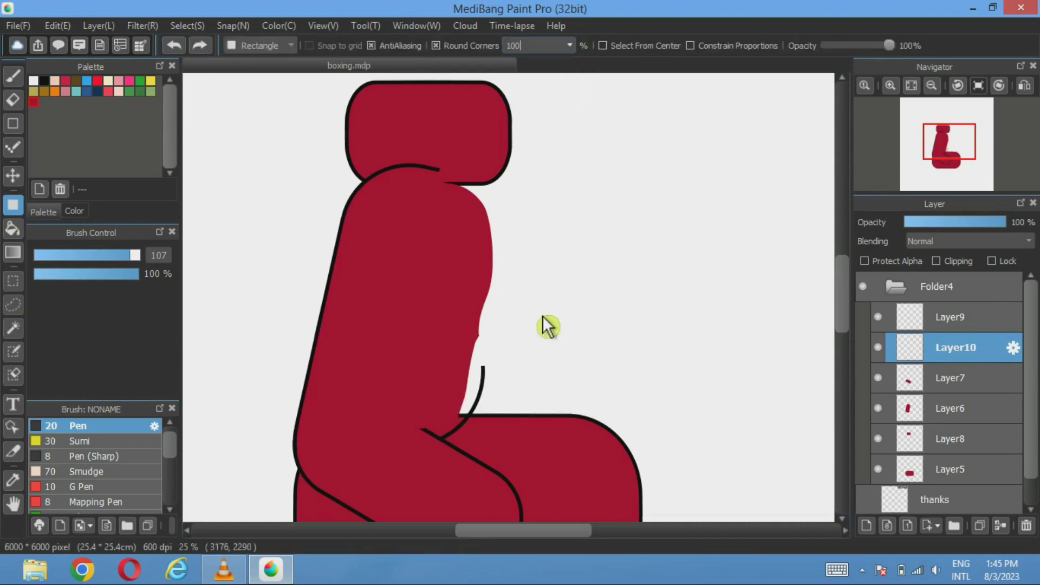
pyautogui.moveTo(576, 396); pyautogui.dragTo(406, 424)
pyautogui.click(13, 176)
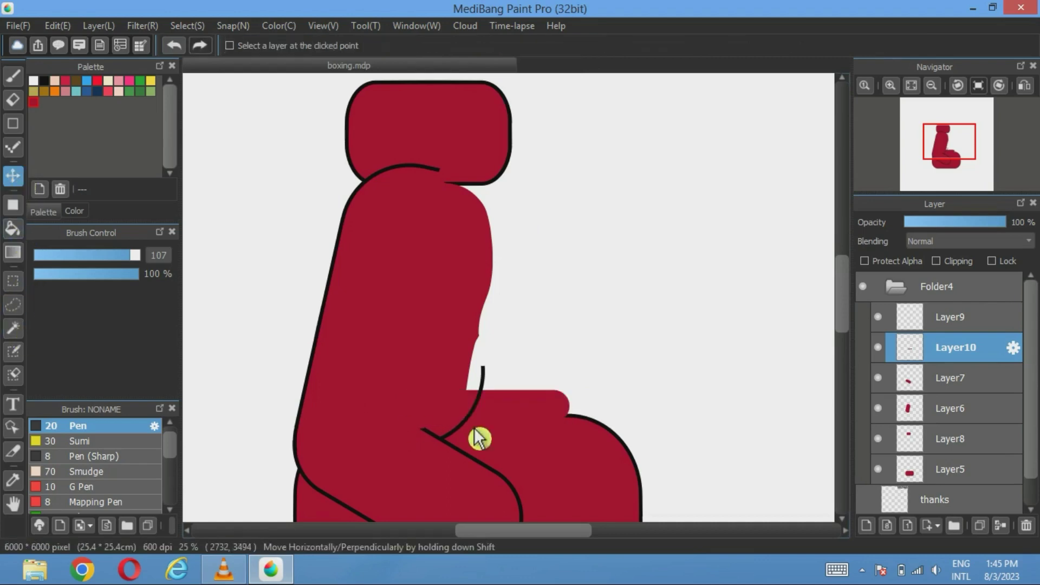
pyautogui.moveTo(524, 418); pyautogui.dragTo(677, 335)
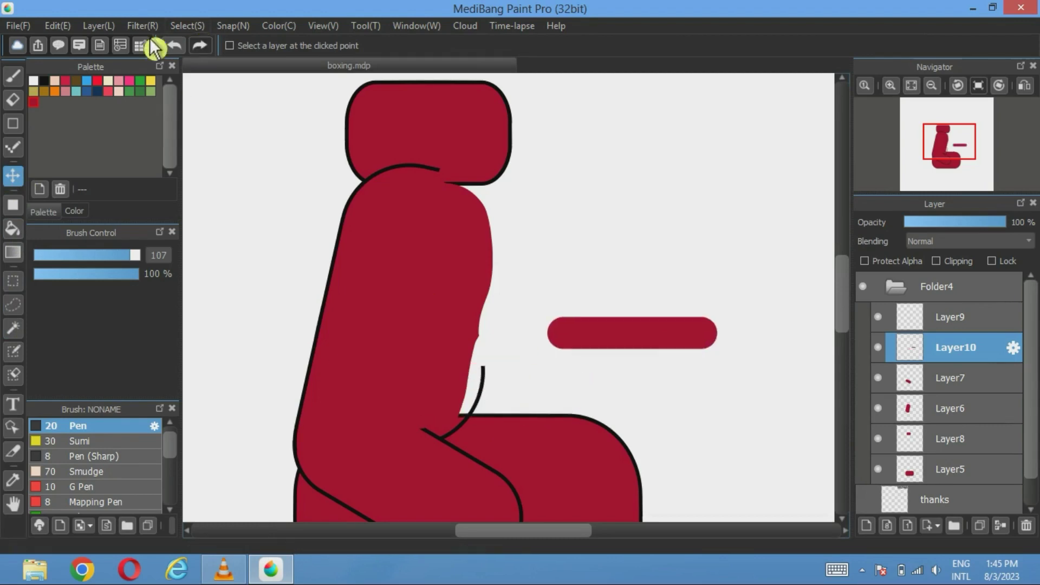
# Outline the thin bar on Layer10 with a black 20-pixel selection border, and clear the selection.
pyautogui.click(14, 329)
pyautogui.click(613, 347)
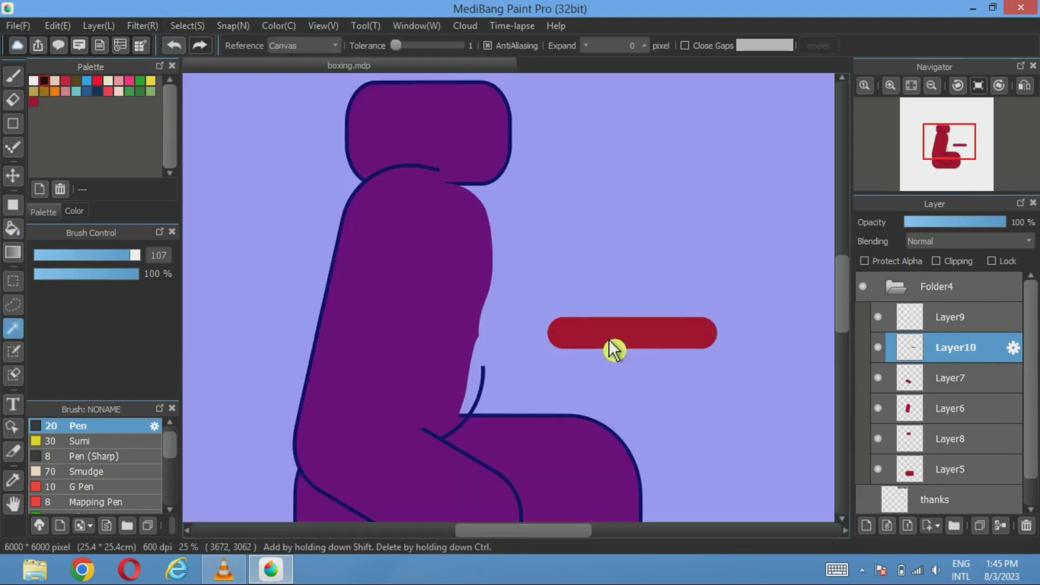
pyautogui.click(187, 25)
pyautogui.click(262, 271)
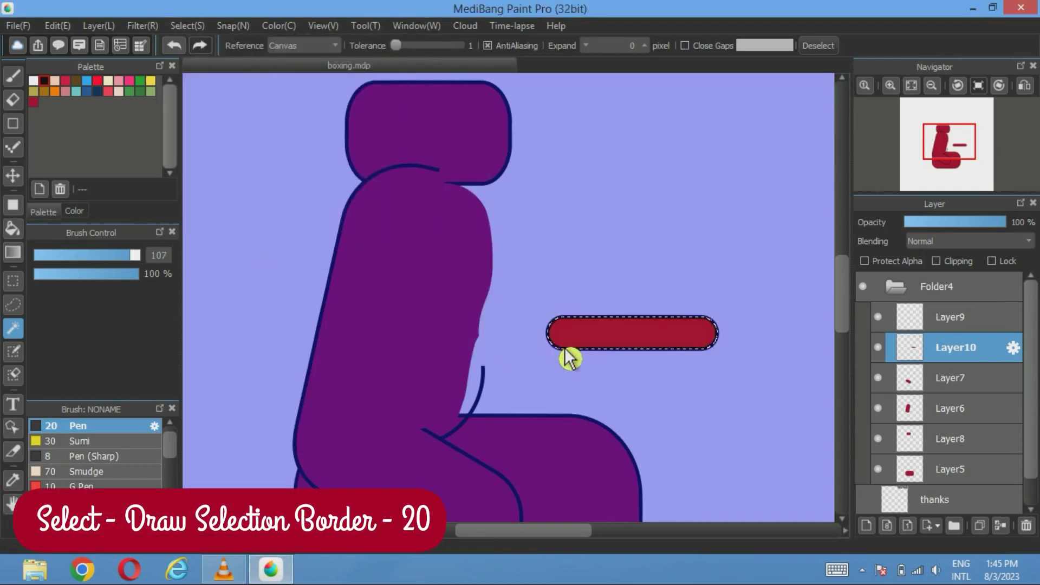
pyautogui.click(819, 49)
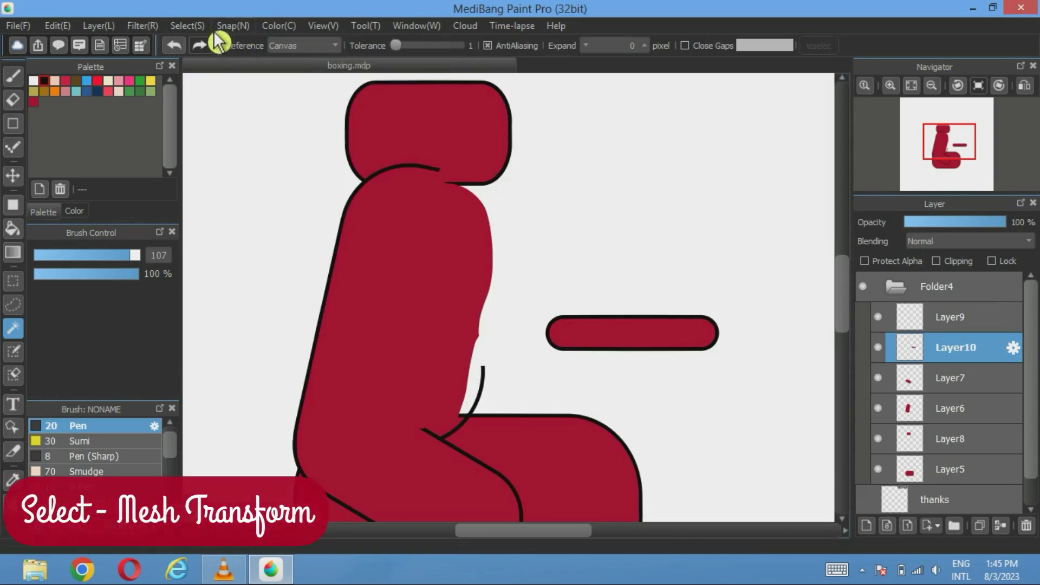
# Mesh-transform the bar on Layer10 with a 4 by 4 grid, raising its middle to bend it into a gentle arch.
pyautogui.click(187, 25)
pyautogui.click(241, 234)
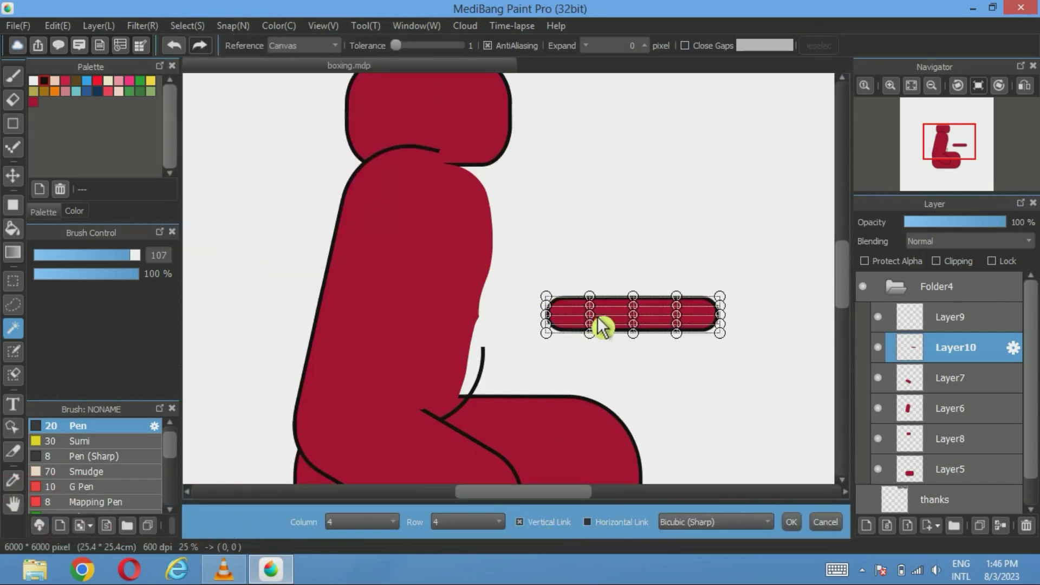
pyautogui.moveTo(633, 323); pyautogui.dragTo(603, 318)
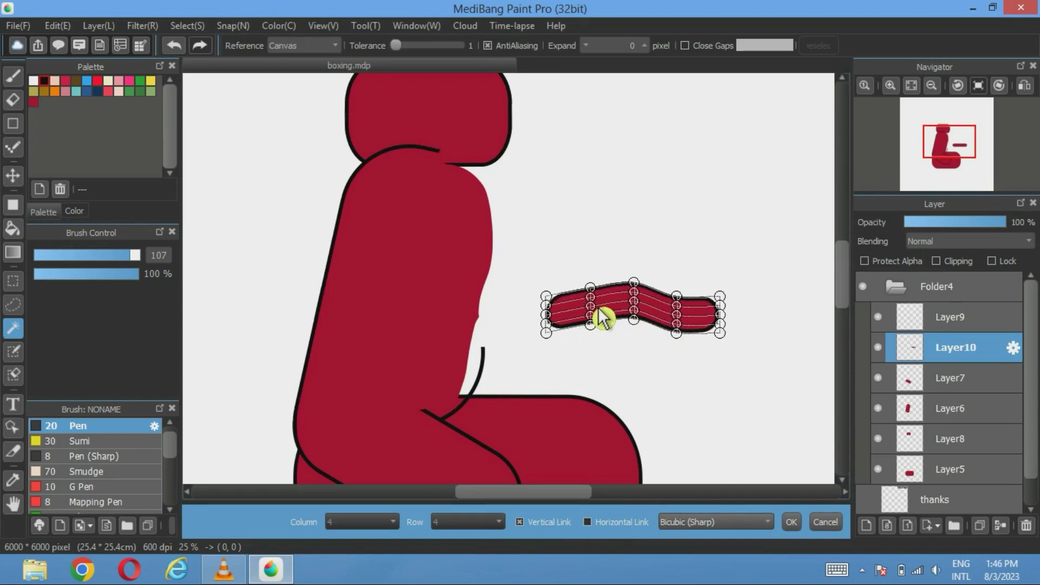
pyautogui.moveTo(677, 327); pyautogui.dragTo(637, 314)
pyautogui.click(792, 522)
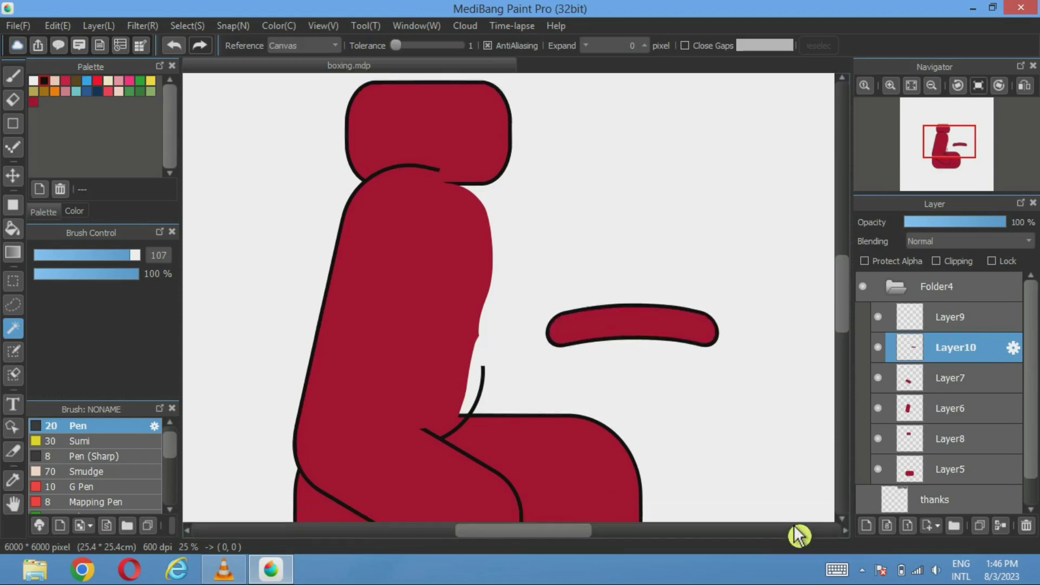
# Reorder Layer10 below Layer5 and move the curved bar behind the figure, resting on the wide lower shape's upper edge.
pyautogui.moveTo(957, 350); pyautogui.dragTo(970, 472)
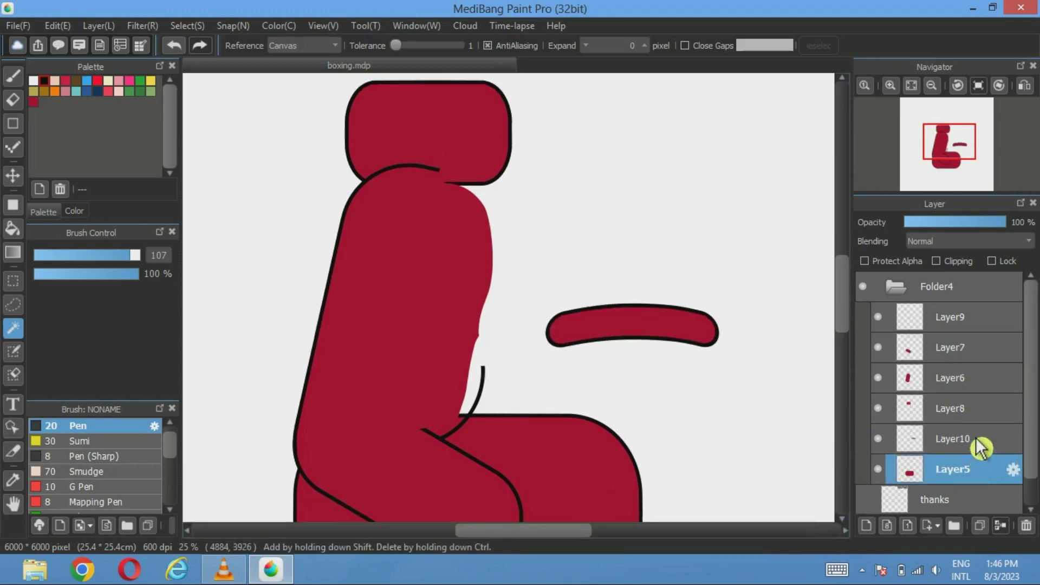
pyautogui.click(970, 440)
pyautogui.click(13, 176)
pyautogui.moveTo(664, 321); pyautogui.dragTo(553, 353)
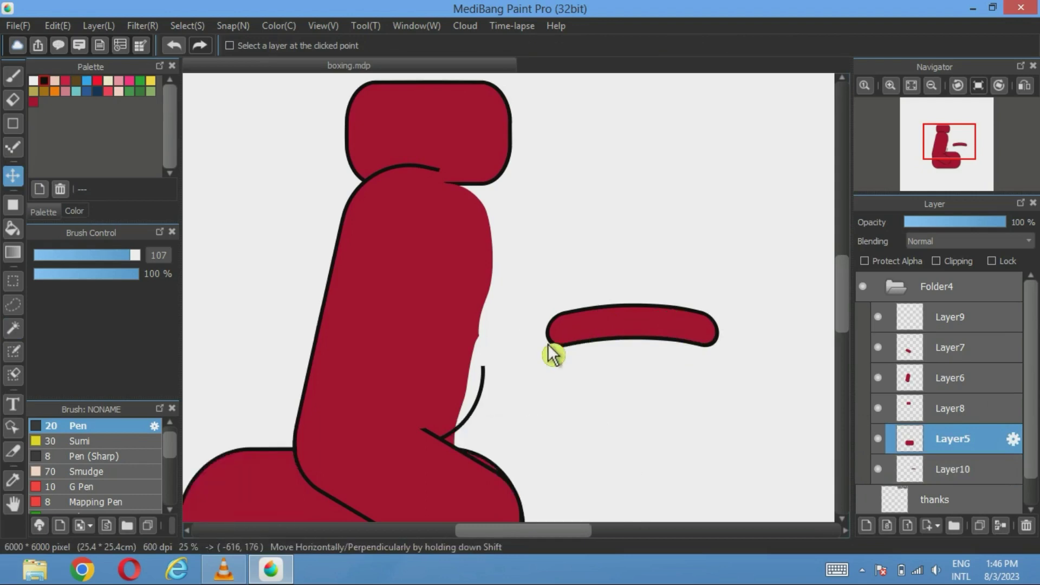
pyautogui.click(174, 45)
pyautogui.click(965, 469)
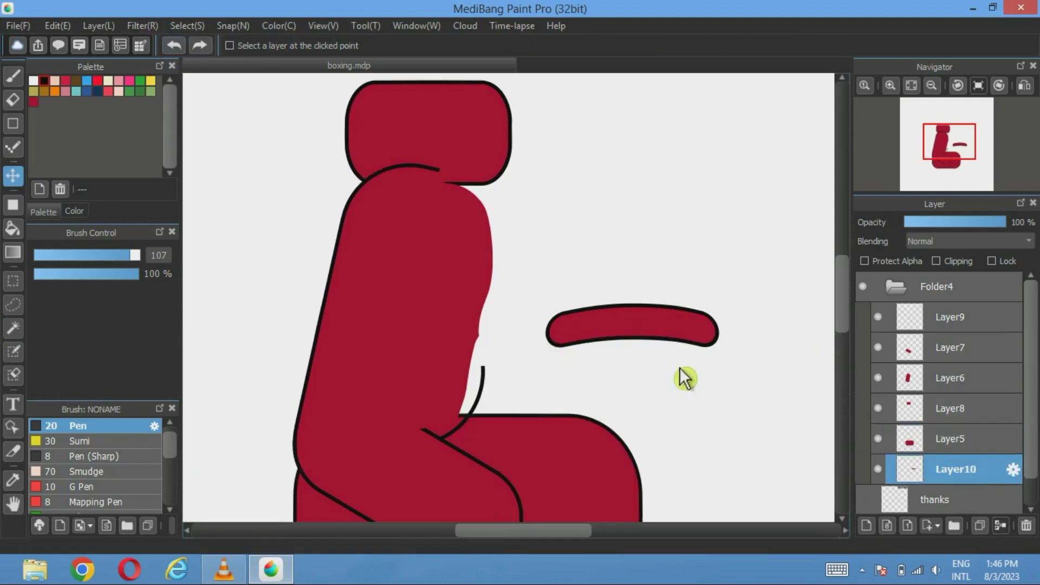
pyautogui.moveTo(661, 344); pyautogui.dragTo(536, 419)
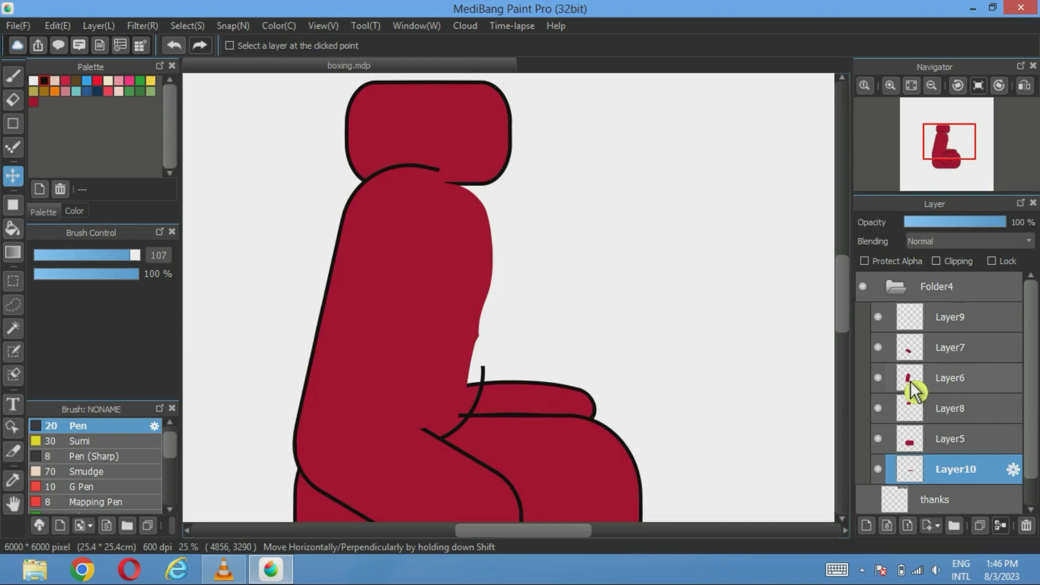
# Duplicate Layer10 and move one curved bar up to stack it partly behind the other as a second finger.
pyautogui.click(979, 525)
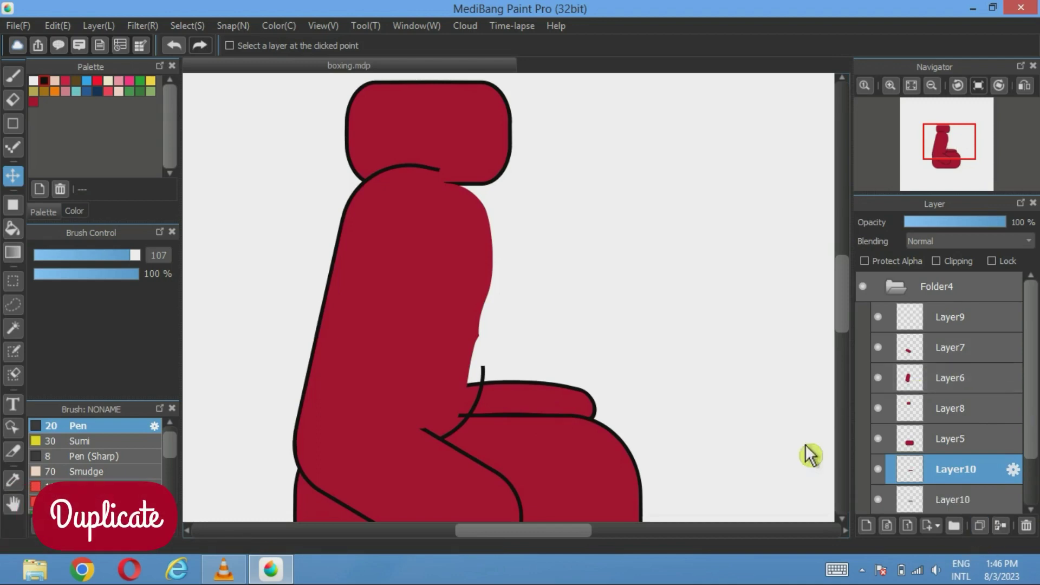
pyautogui.moveTo(562, 406); pyautogui.dragTo(556, 385)
pyautogui.scroll(-2, 958, 450)
# Duplicate the second finger's layer and move the lowest copy up to form a third stacked finger.
pyautogui.click(953, 438)
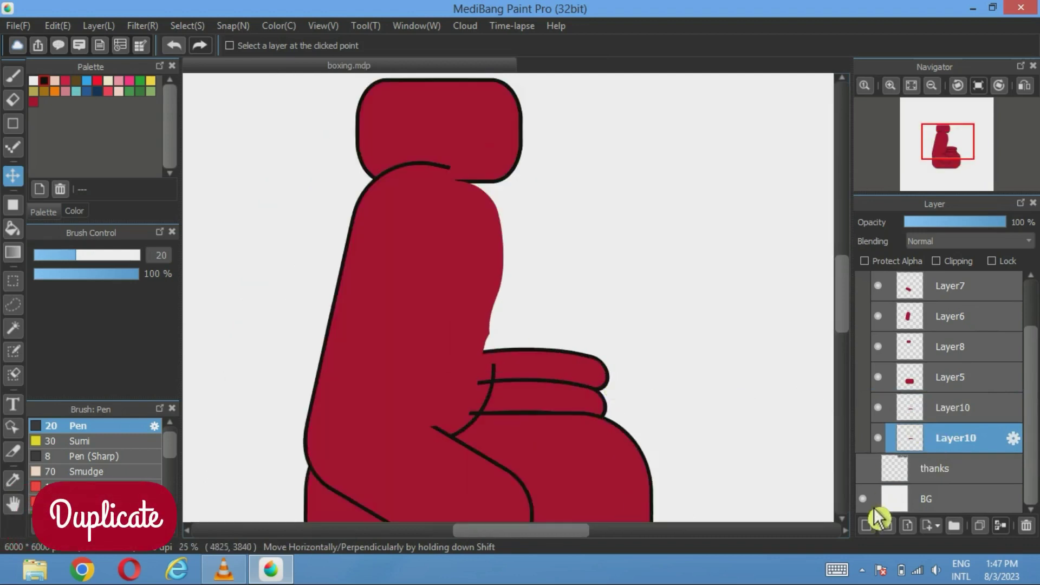
pyautogui.click(983, 526)
pyautogui.click(981, 474)
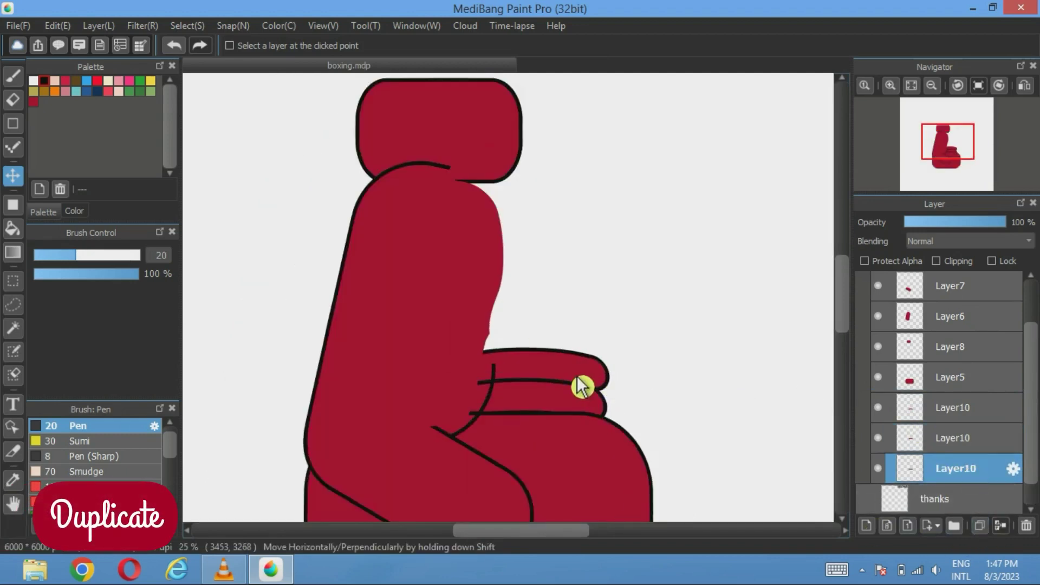
pyautogui.moveTo(581, 386); pyautogui.dragTo(576, 360)
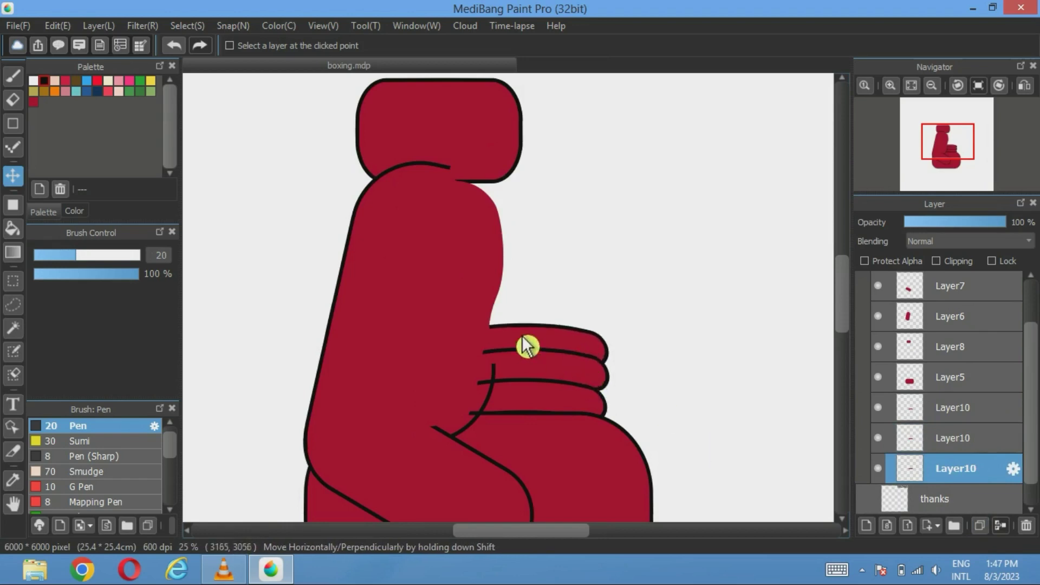
# Set the eraser size to 45 and erase two sections of the top finger's upper outline, near its tip and base.
pyautogui.scroll(2, 527, 347)
pyautogui.moveTo(524, 362); pyautogui.dragTo(460, 306)
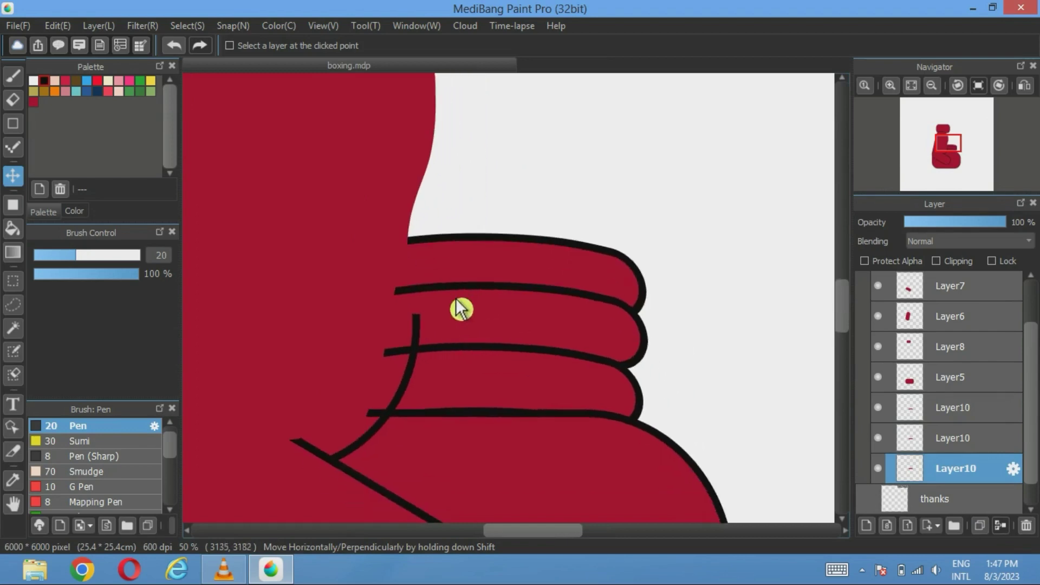
pyautogui.click(13, 99)
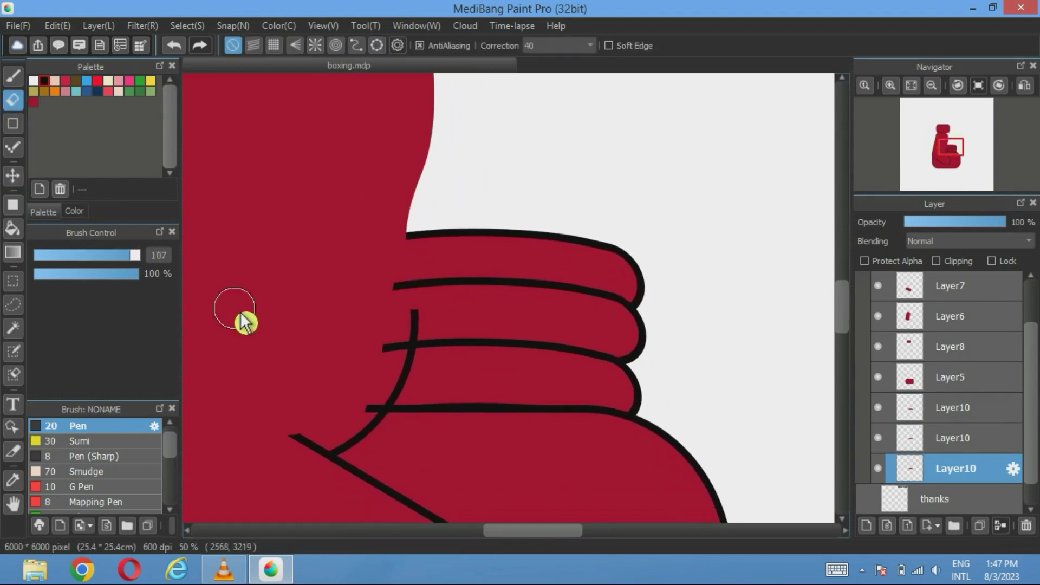
pyautogui.click(97, 262)
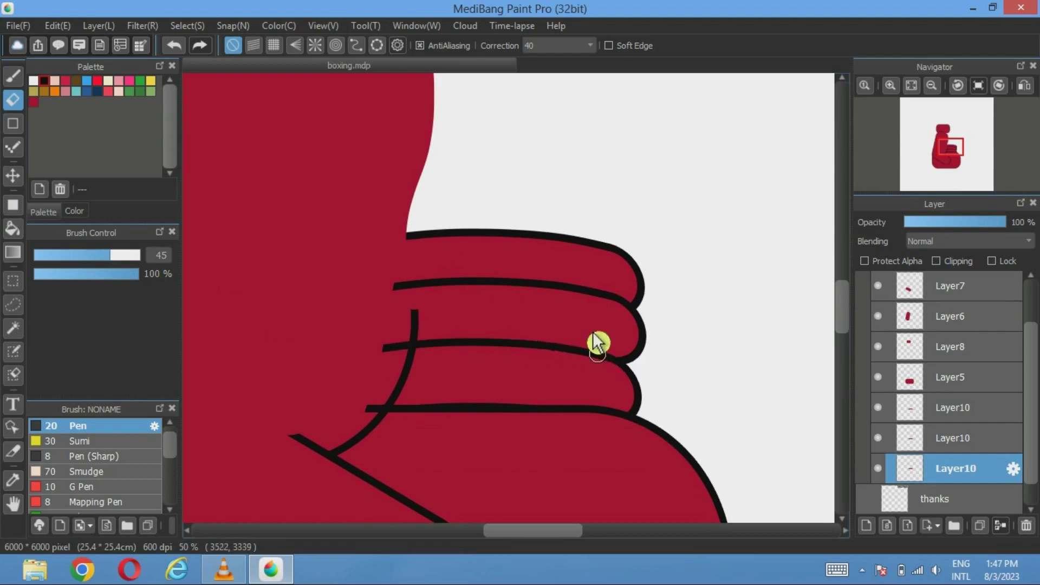
pyautogui.moveTo(600, 242)
pyautogui.mouseDown()
pyautogui.moveTo(616, 247)
pyautogui.moveTo(592, 255)
pyautogui.mouseUp()
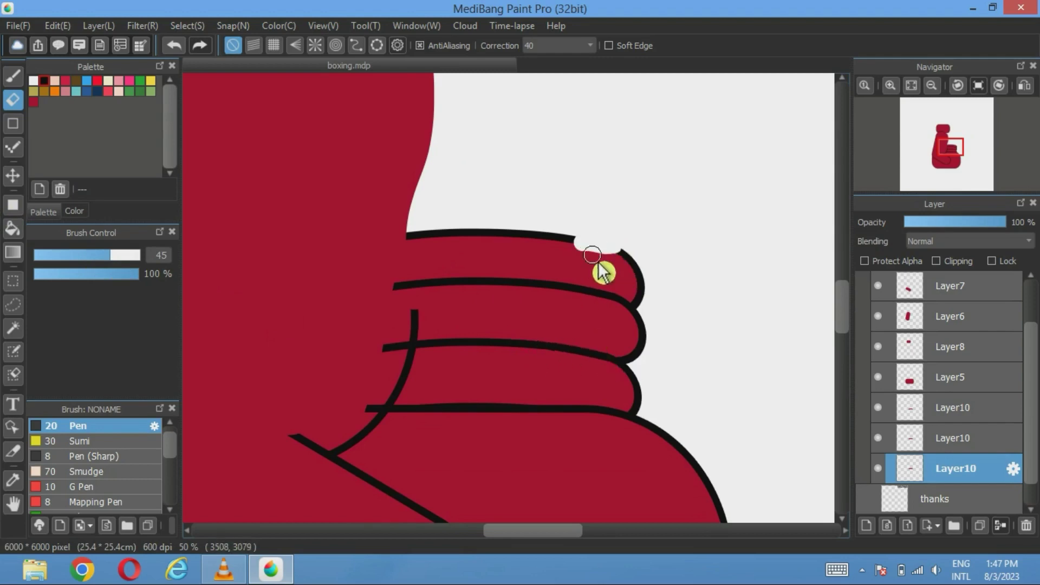
pyautogui.moveTo(471, 230); pyautogui.dragTo(388, 234)
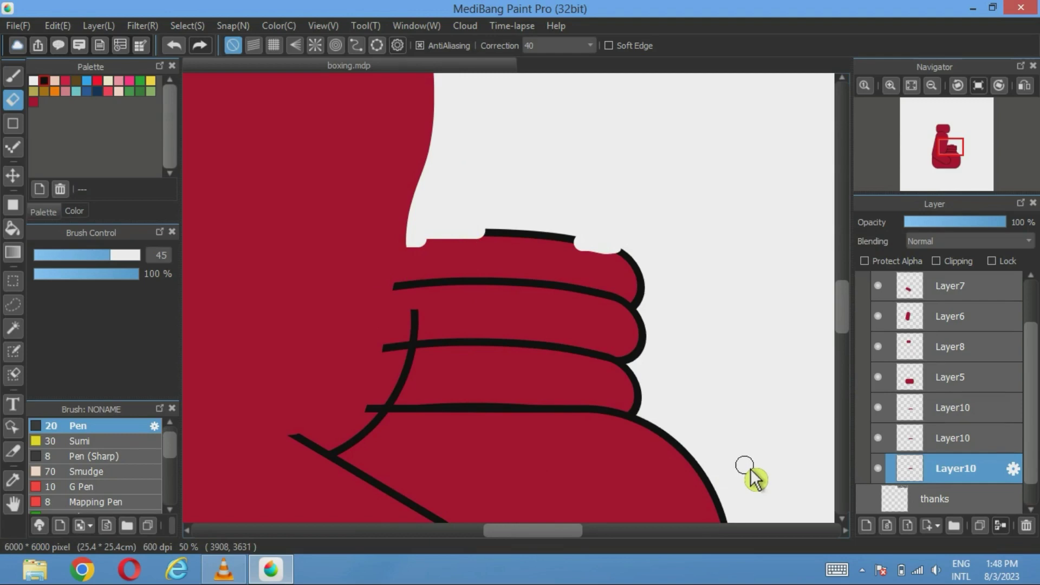
# Erase the middle sections of the two outlines separating the three fingers, working across the Layer10 copies.
pyautogui.click(958, 439)
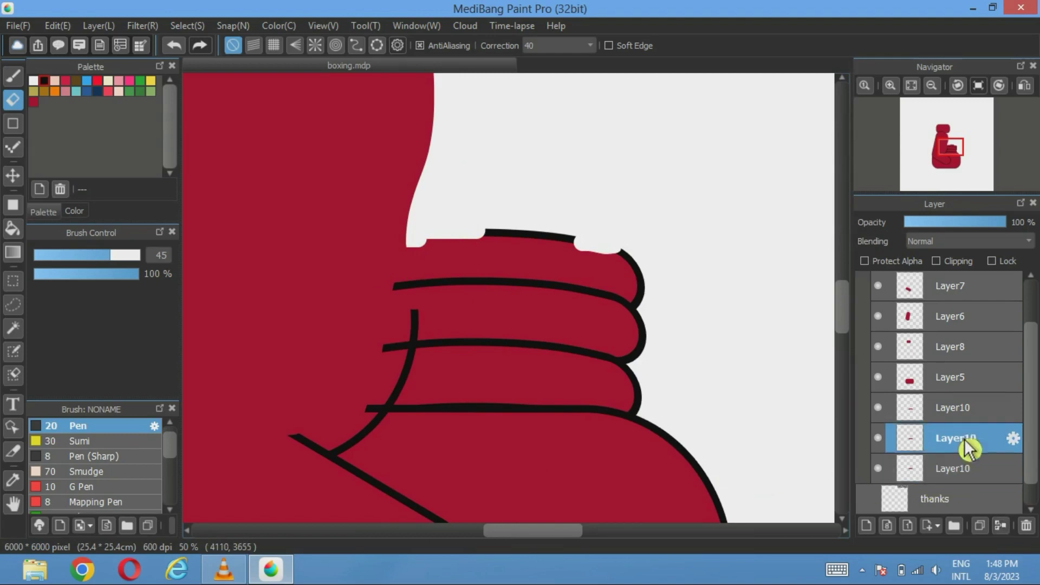
pyautogui.moveTo(505, 281); pyautogui.dragTo(582, 291)
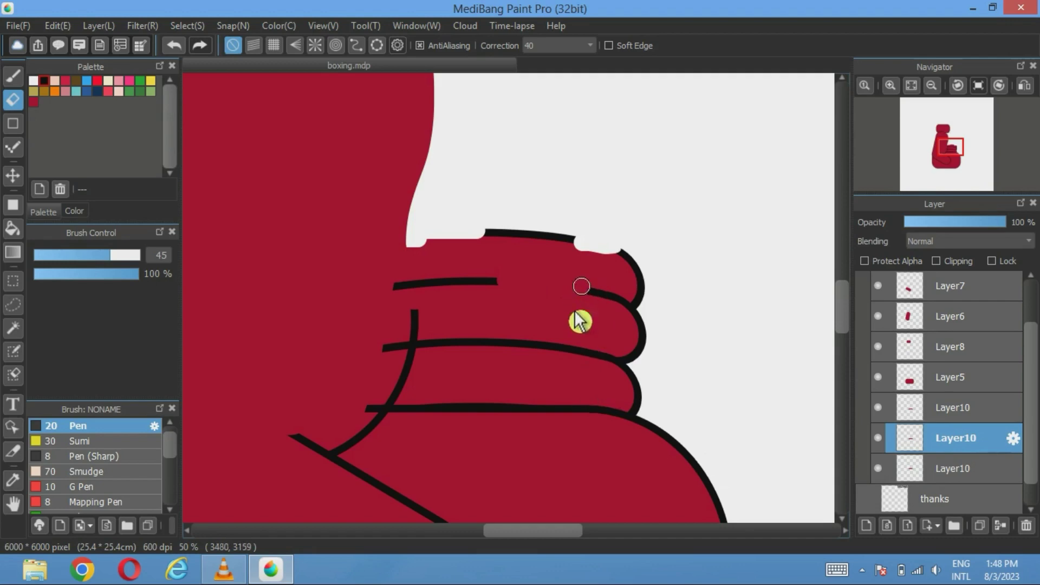
pyautogui.click(962, 413)
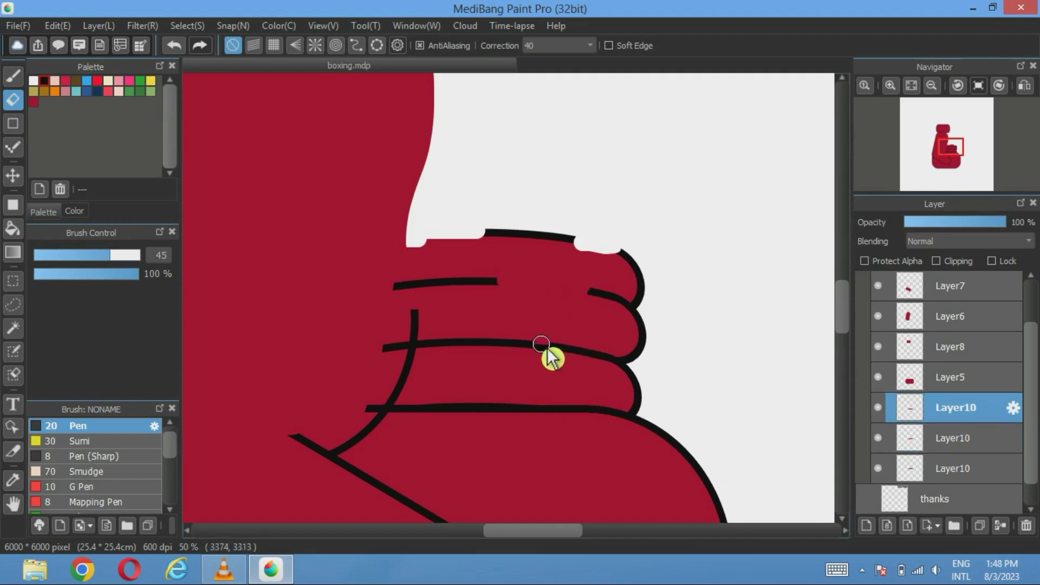
pyautogui.moveTo(541, 344)
pyautogui.mouseDown()
pyautogui.moveTo(576, 345)
pyautogui.moveTo(459, 341)
pyautogui.mouseUp()
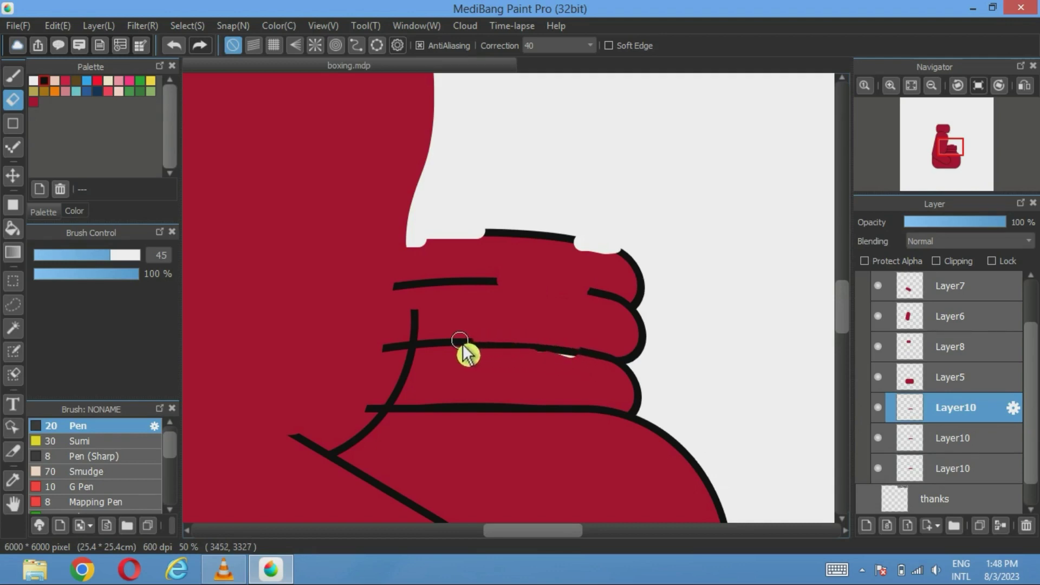
pyautogui.click(916, 439)
pyautogui.moveTo(578, 347); pyautogui.dragTo(459, 344)
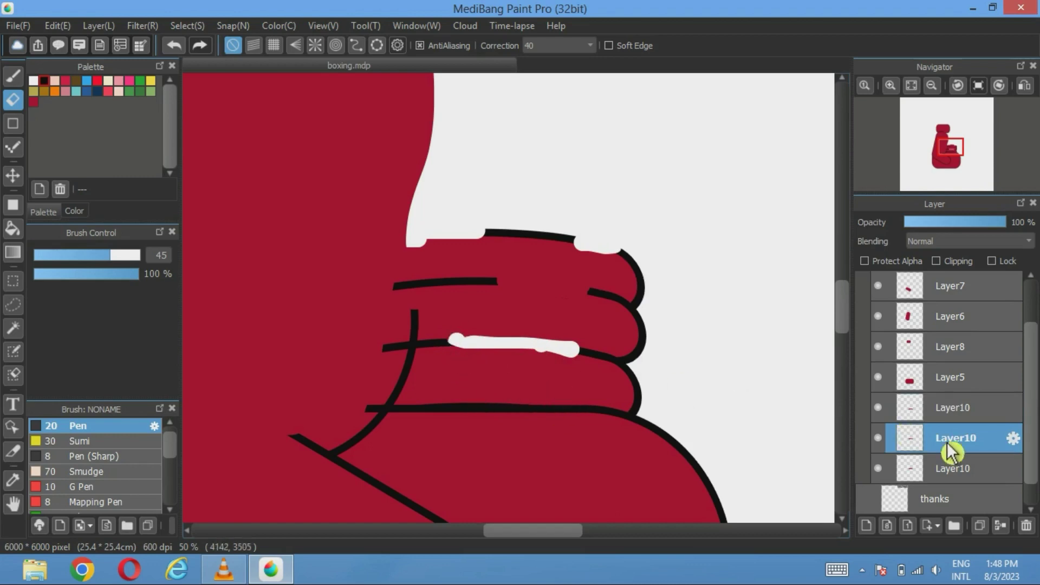
pyautogui.click(872, 459)
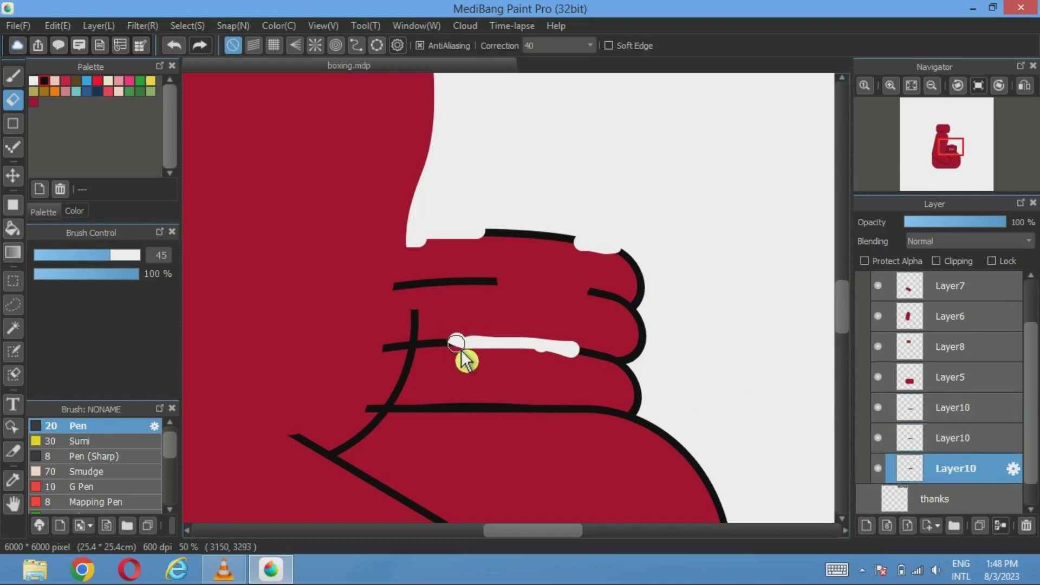
pyautogui.click(897, 413)
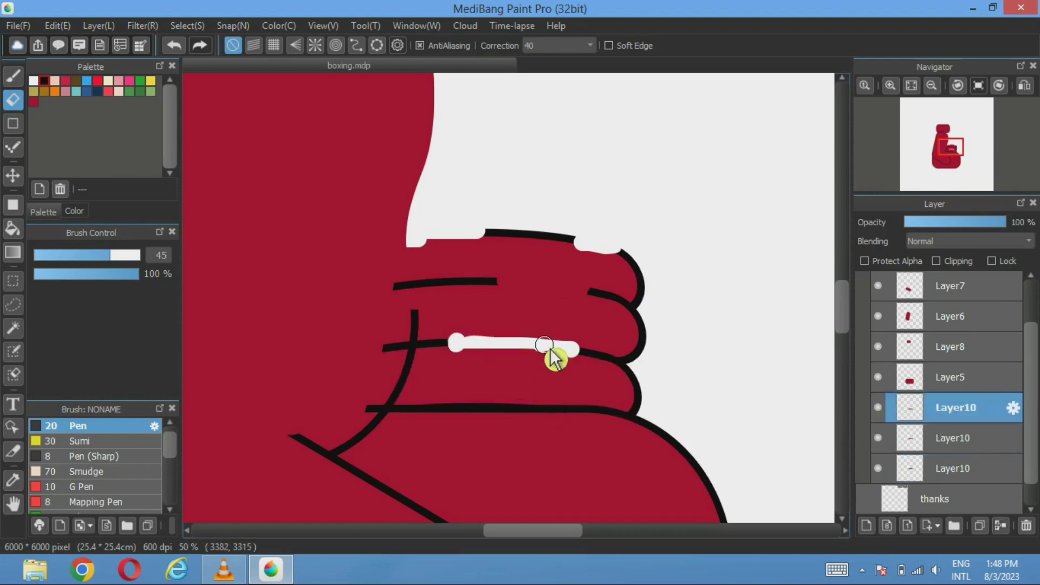
# Erase the end of the lower finger-separating line past the curved crease, and try trimming the lowest line's overhanging end.
pyautogui.click(912, 86)
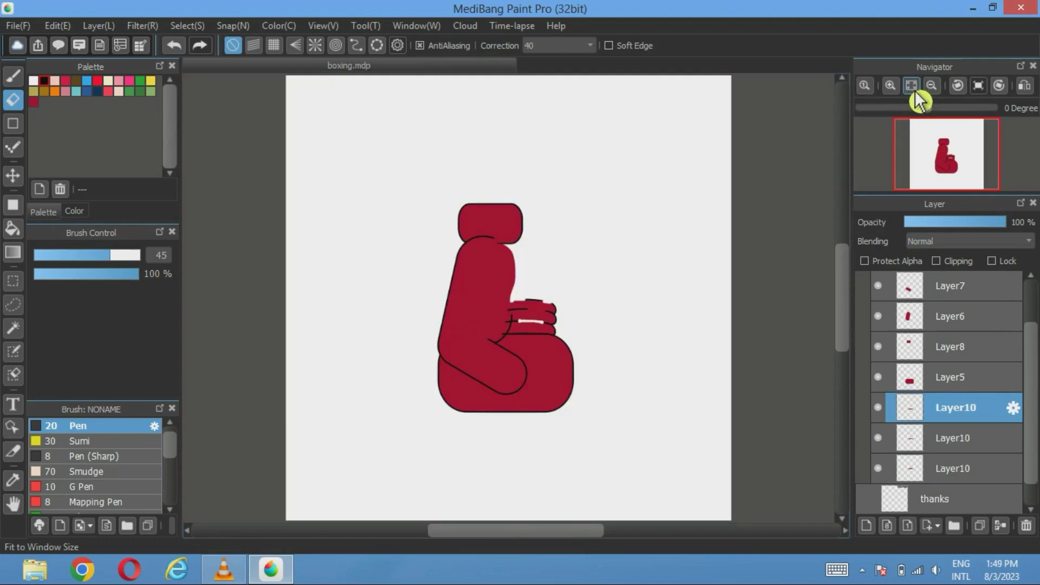
pyautogui.scroll(6, 539, 337)
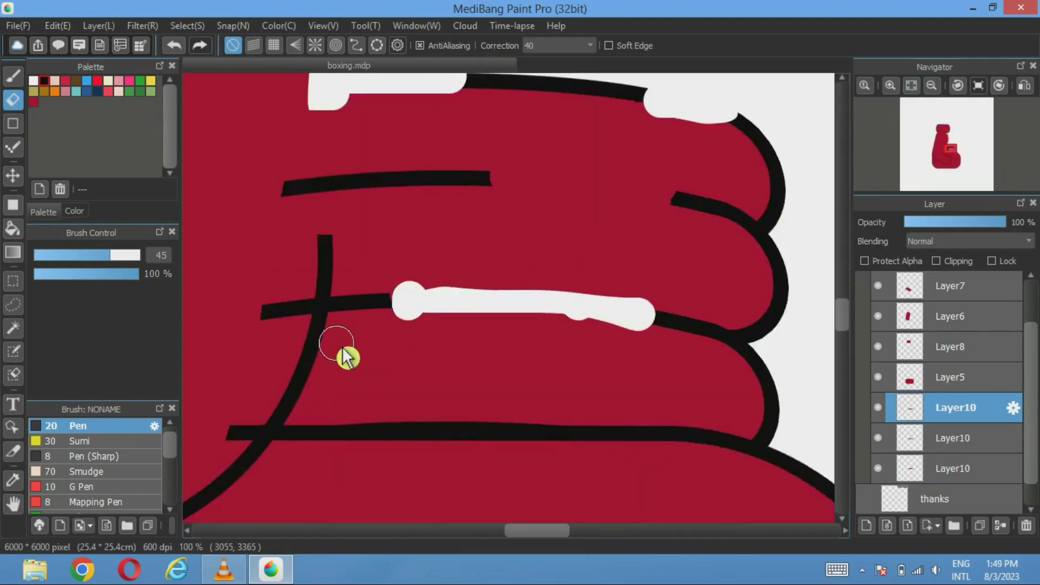
pyautogui.moveTo(318, 327)
pyautogui.mouseDown()
pyautogui.moveTo(278, 321)
pyautogui.moveTo(221, 358)
pyautogui.moveTo(328, 304)
pyautogui.moveTo(293, 325)
pyautogui.mouseUp()
pyautogui.click(942, 439)
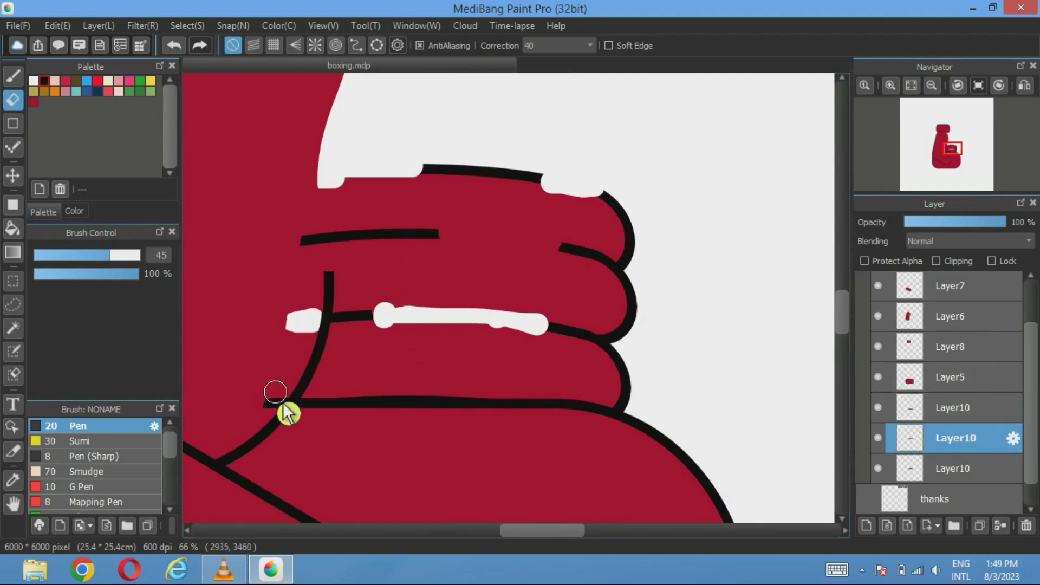
pyautogui.click(924, 474)
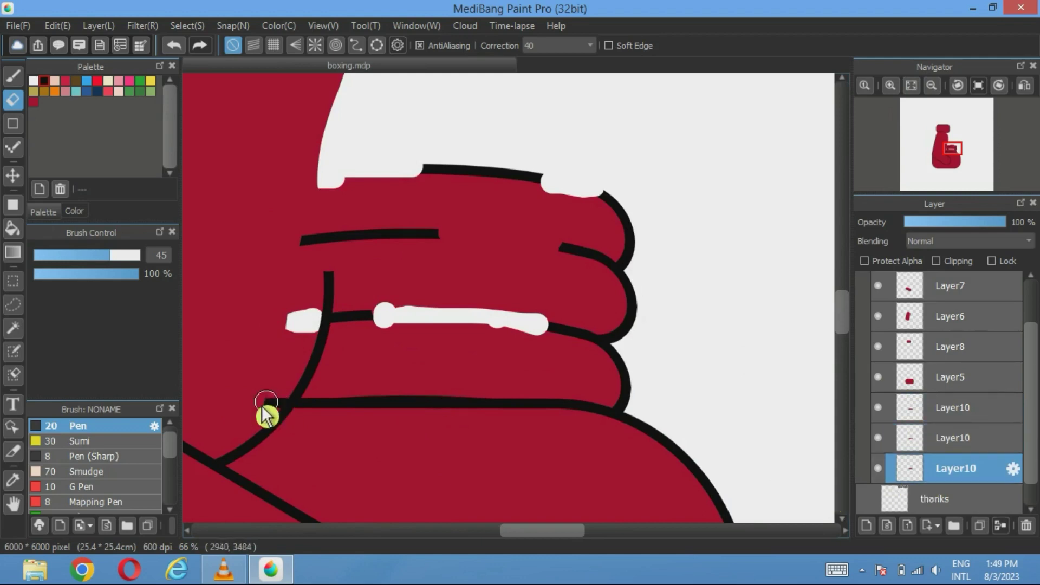
pyautogui.click(951, 380)
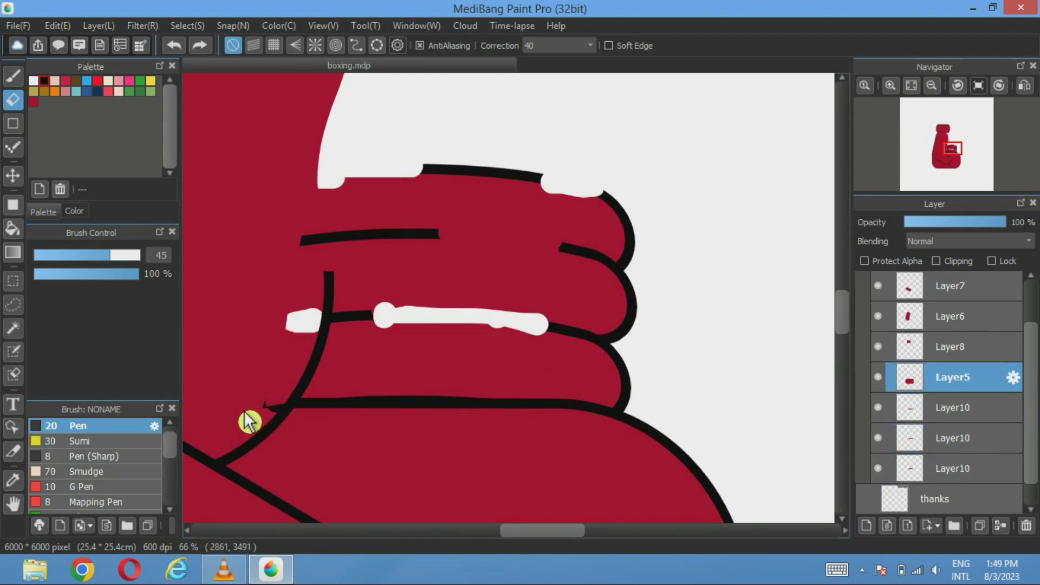
# Add a new layer above Layer5 and bucket-fill the erased gaps between the second and third fingers with dark red.
pyautogui.press('b')
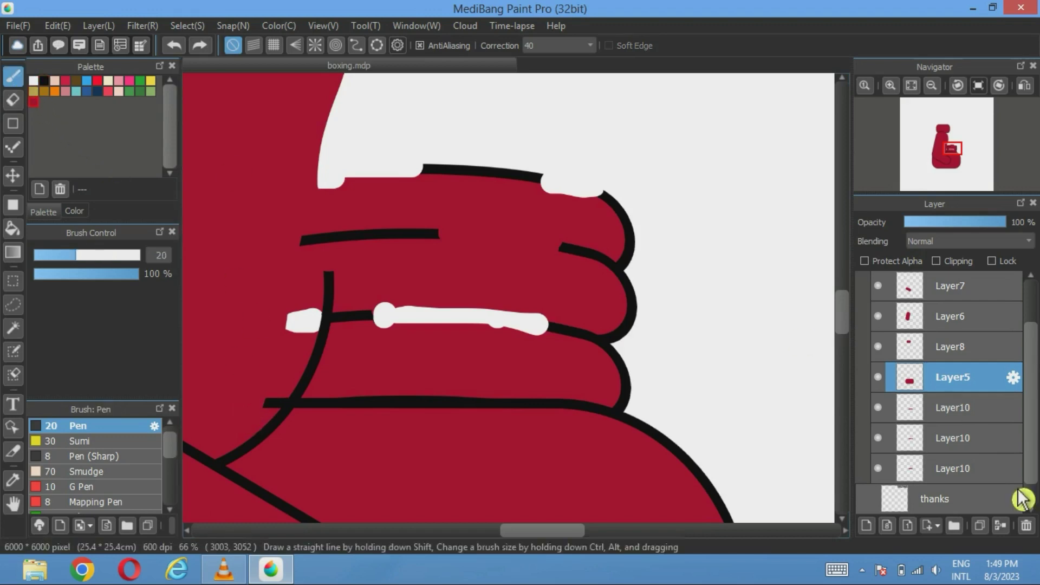
pyautogui.click(866, 526)
pyautogui.press('g')
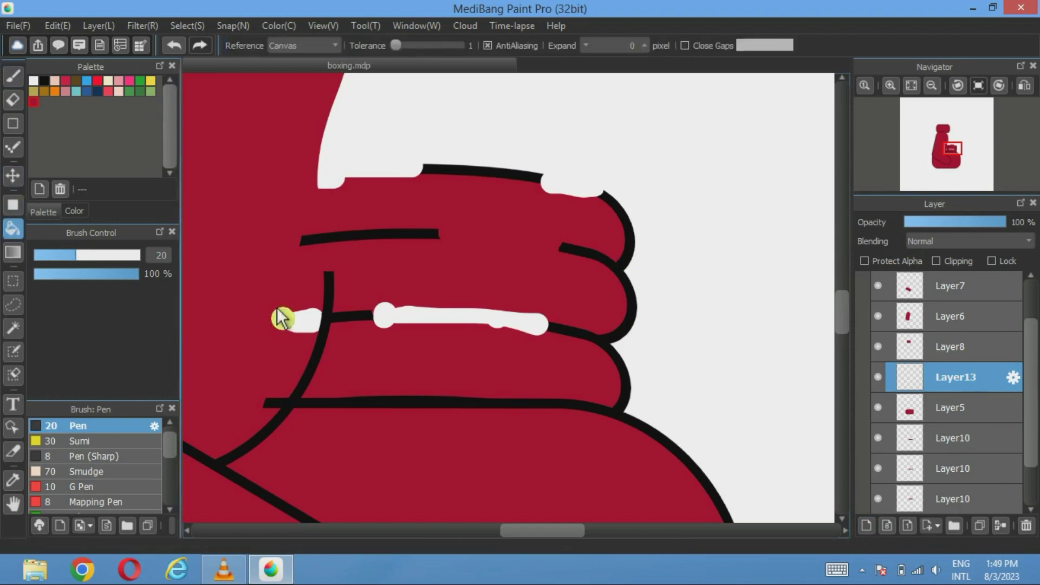
pyautogui.click(281, 319)
pyautogui.click(442, 328)
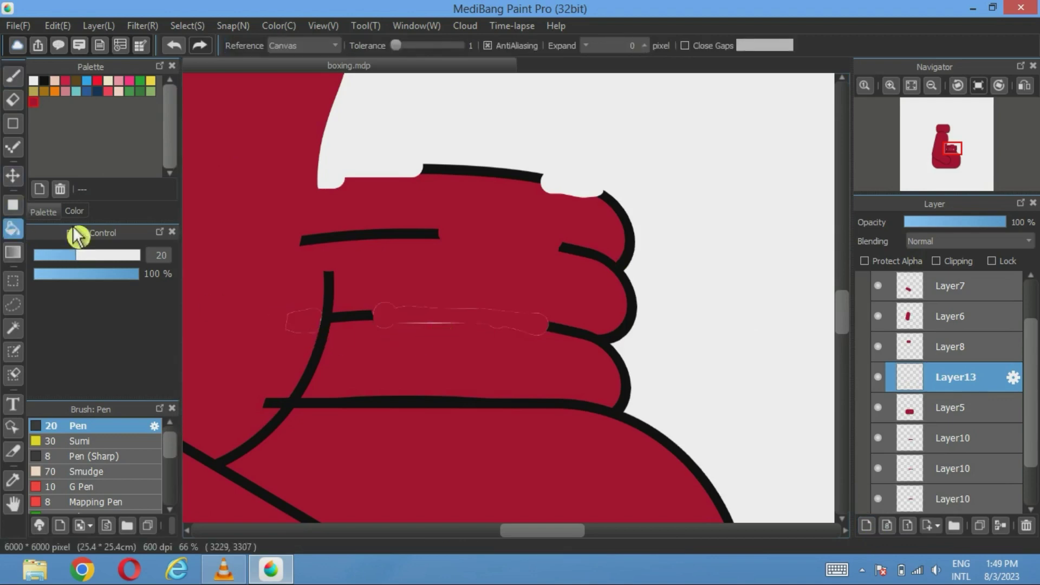
# Set the pen size to 38 and paint dark red over the thin light edges around the filled gaps.
pyautogui.click(13, 77)
pyautogui.scroll(1, 314, 325)
pyautogui.moveTo(96, 258); pyautogui.dragTo(103, 255)
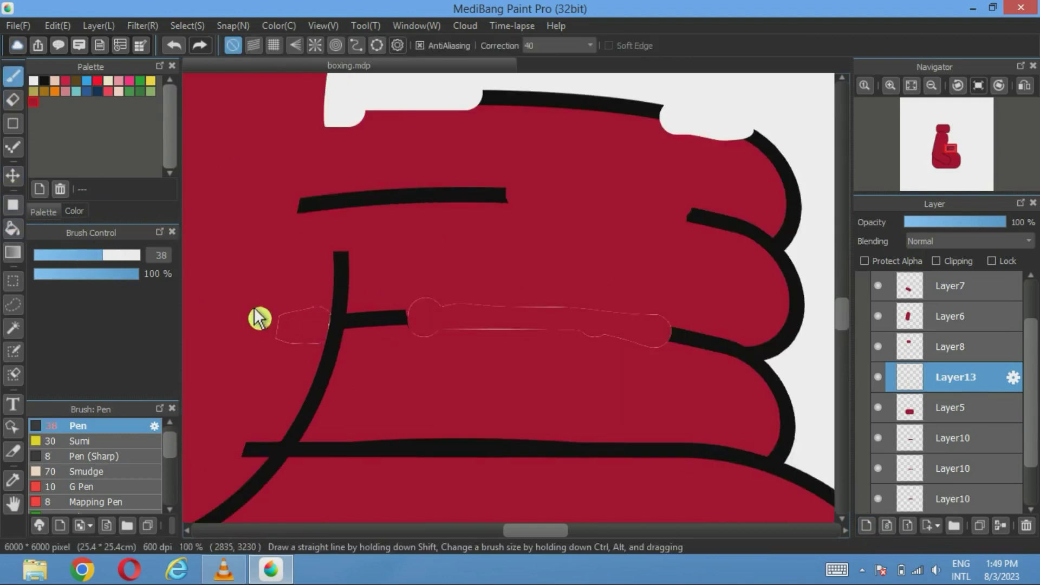
pyautogui.moveTo(322, 318)
pyautogui.mouseDown()
pyautogui.moveTo(299, 327)
pyautogui.moveTo(287, 351)
pyautogui.mouseUp()
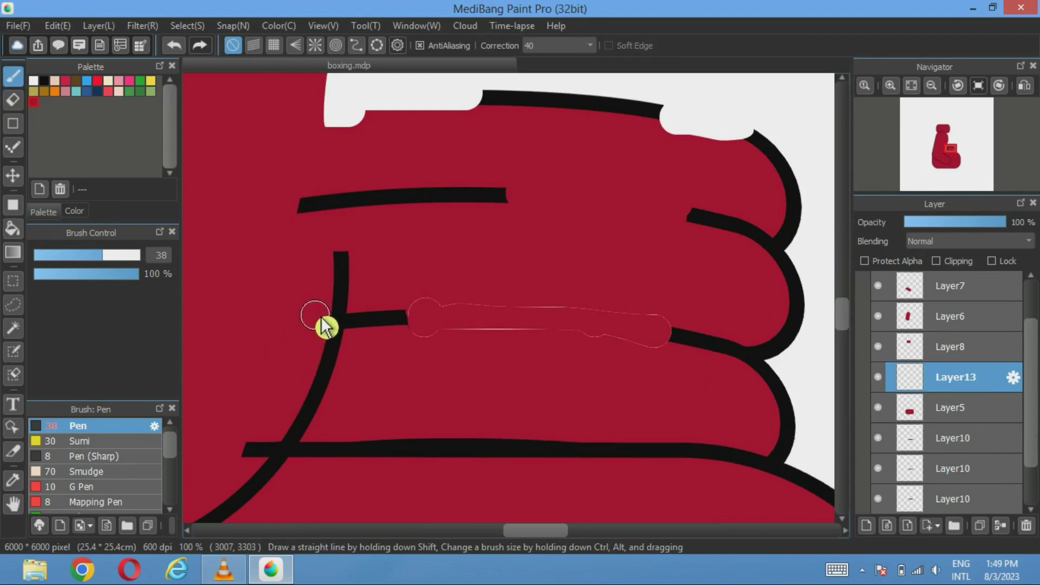
pyautogui.moveTo(446, 351)
pyautogui.mouseDown()
pyautogui.moveTo(570, 337)
pyautogui.moveTo(651, 353)
pyautogui.mouseUp()
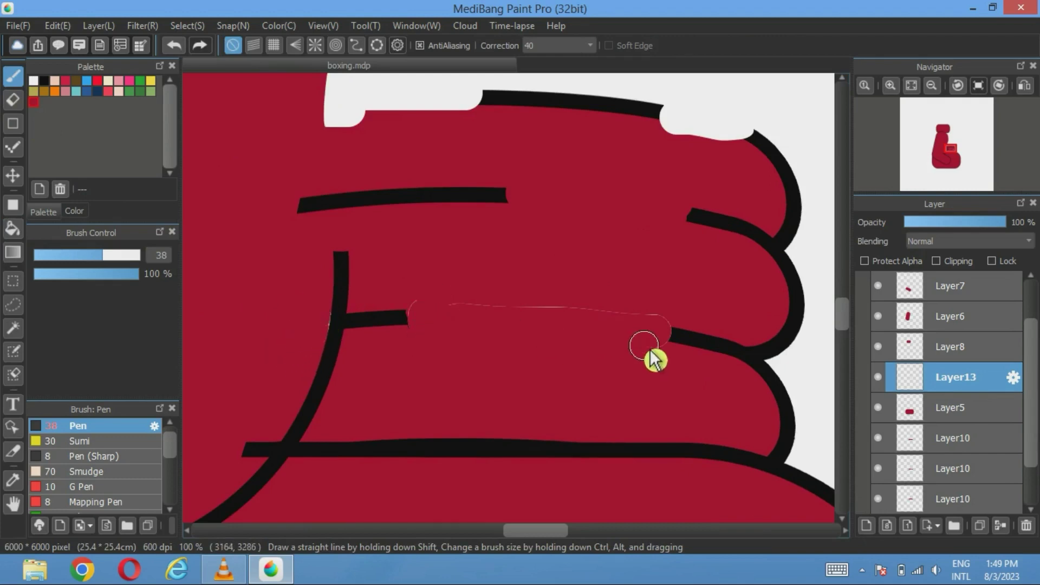
pyautogui.moveTo(555, 316); pyautogui.dragTo(436, 319)
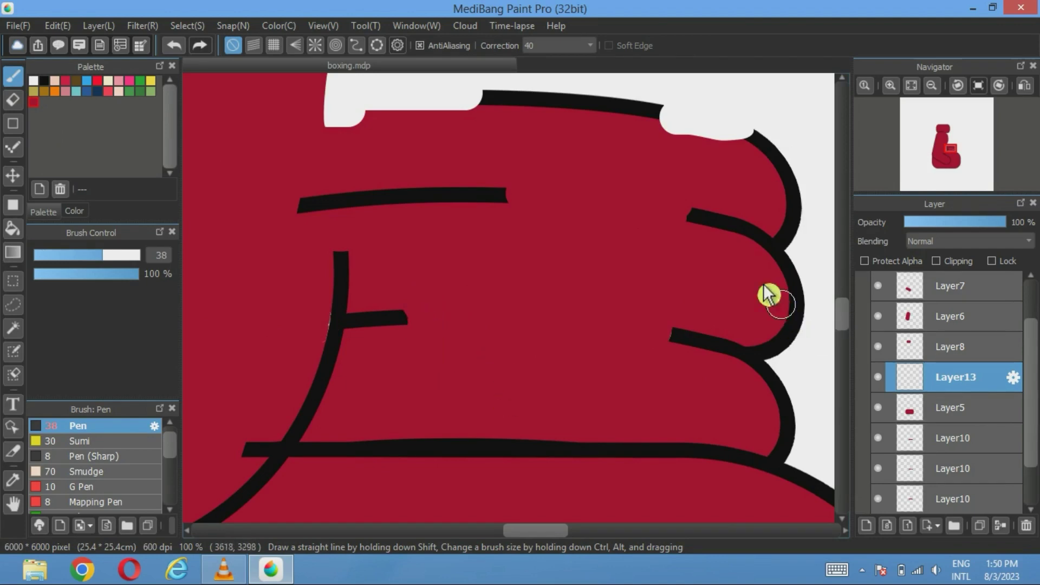
# Choose the filled rectangle shape tool and add a new layer directly above Layer7.
pyautogui.click(916, 88)
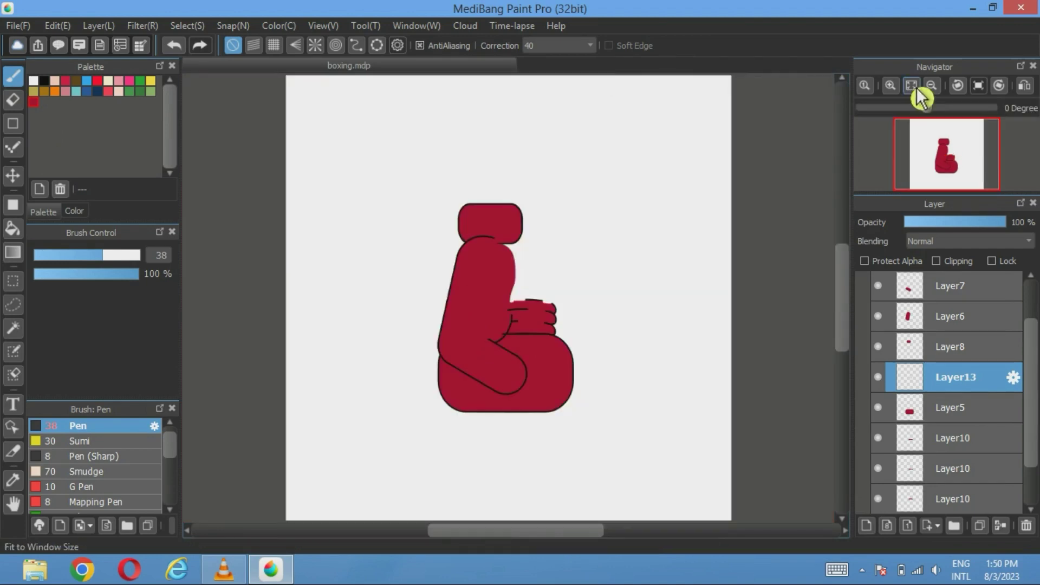
pyautogui.scroll(3, 629, 268)
pyautogui.moveTo(379, 266); pyautogui.dragTo(522, 257)
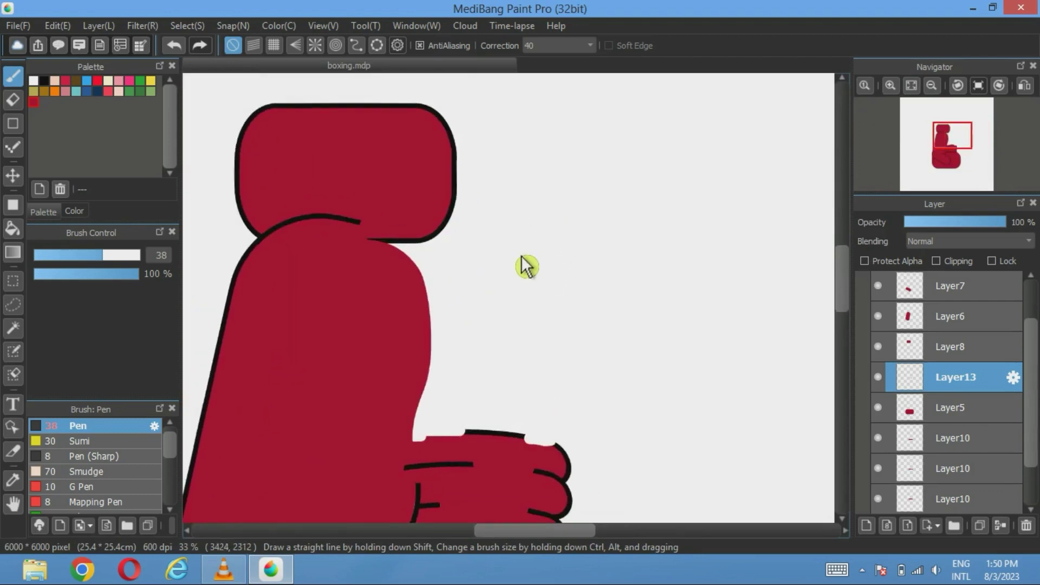
pyautogui.click(13, 205)
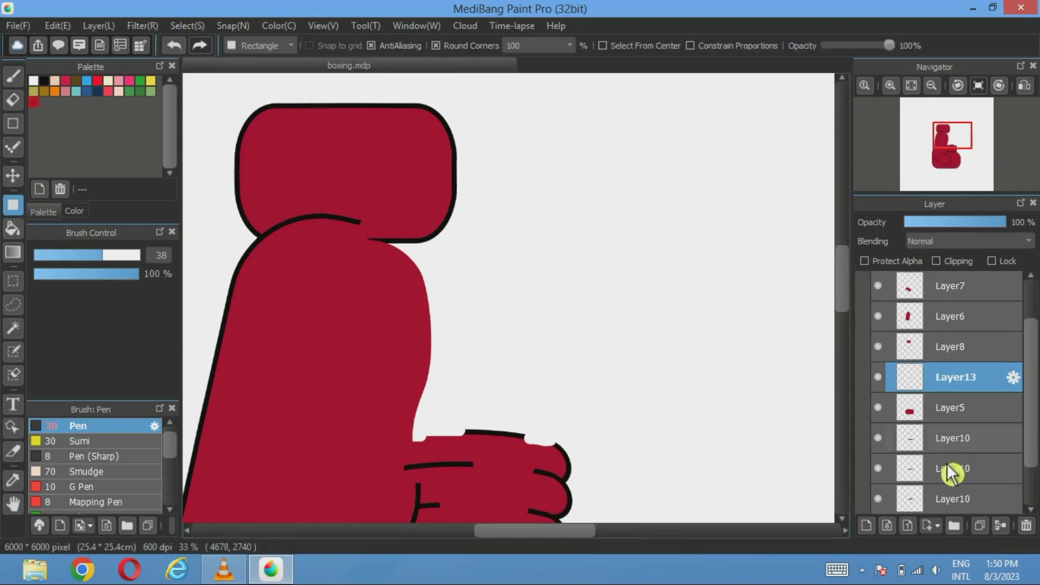
pyautogui.click(963, 284)
pyautogui.scroll(2, 967, 332)
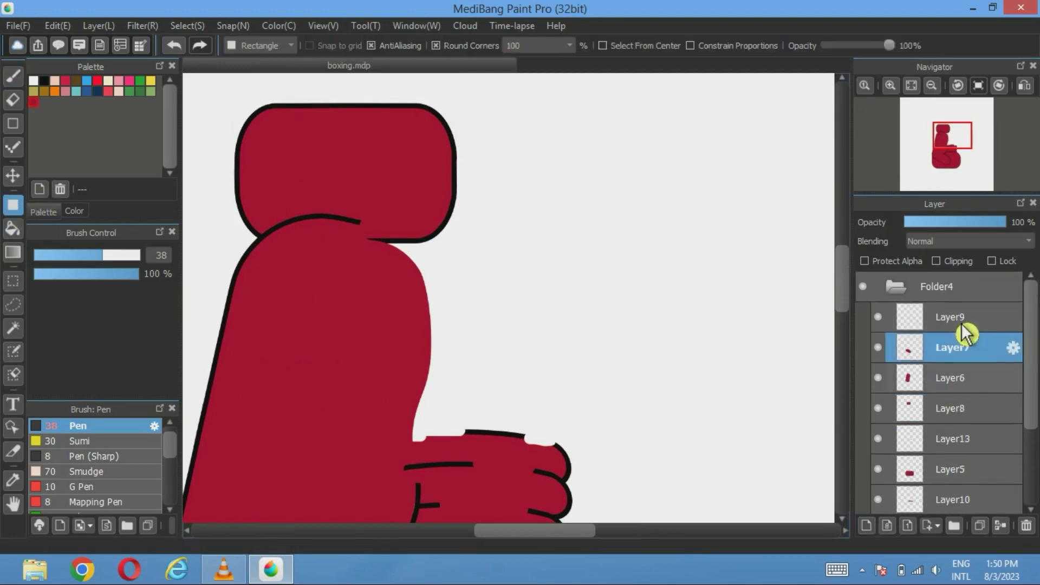
pyautogui.click(938, 324)
pyautogui.click(893, 349)
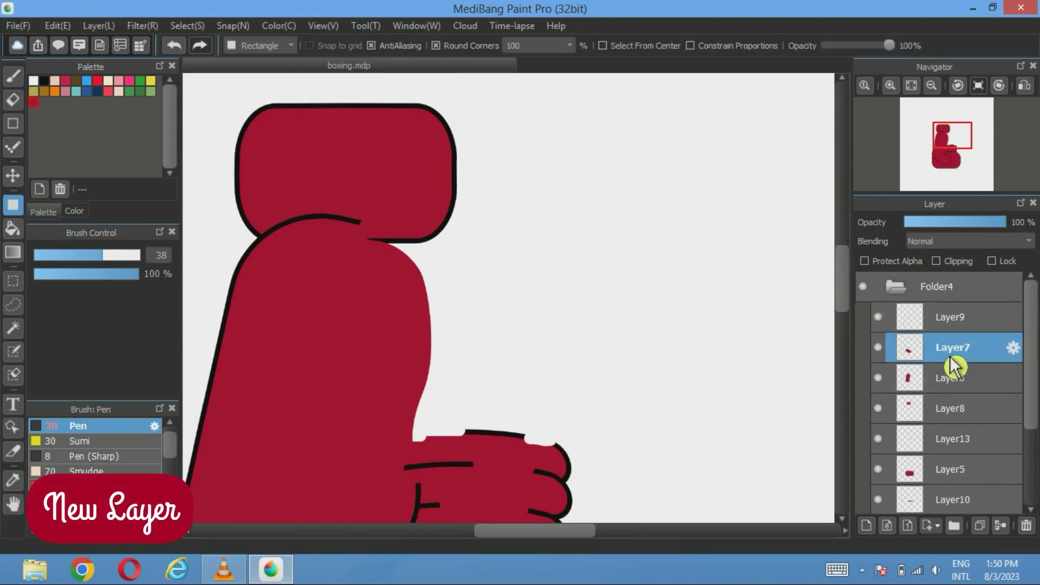
pyautogui.click(866, 526)
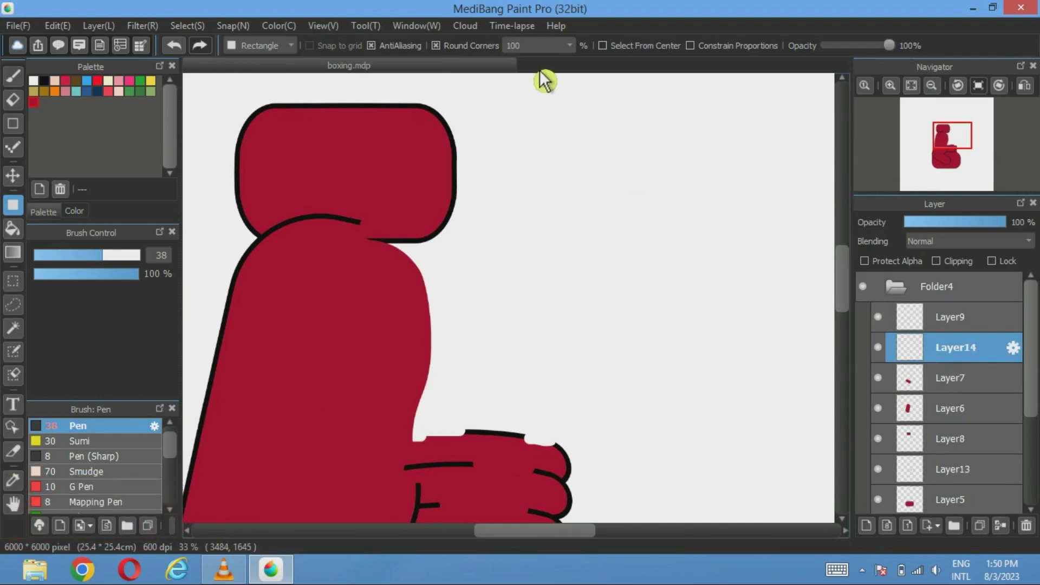
pyautogui.click(570, 45)
pyautogui.click(520, 76)
pyautogui.moveTo(608, 148); pyautogui.dragTo(511, 267)
pyautogui.click(173, 45)
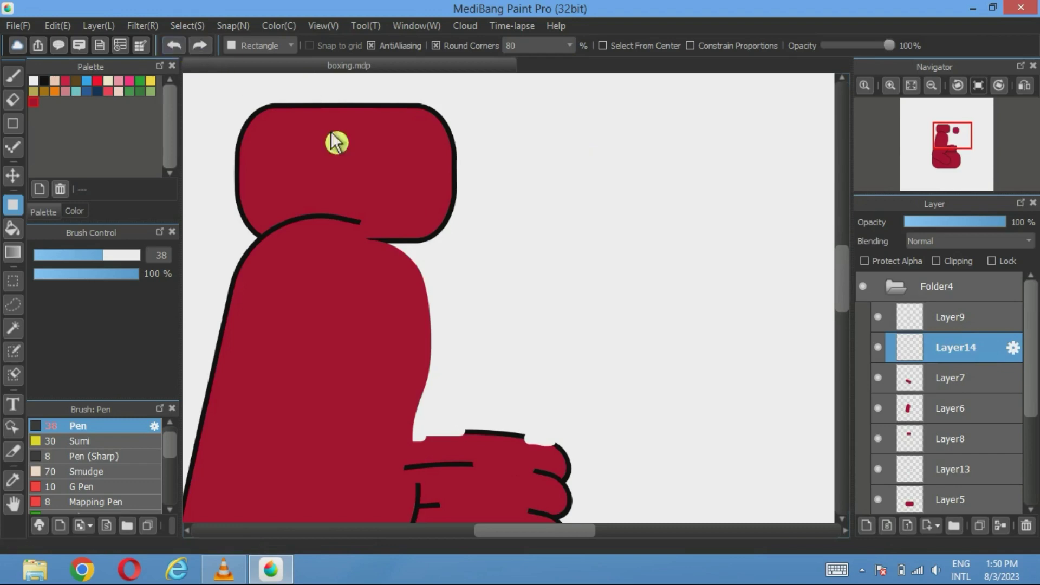
pyautogui.moveTo(417, 108); pyautogui.dragTo(306, 251)
pyautogui.click(174, 45)
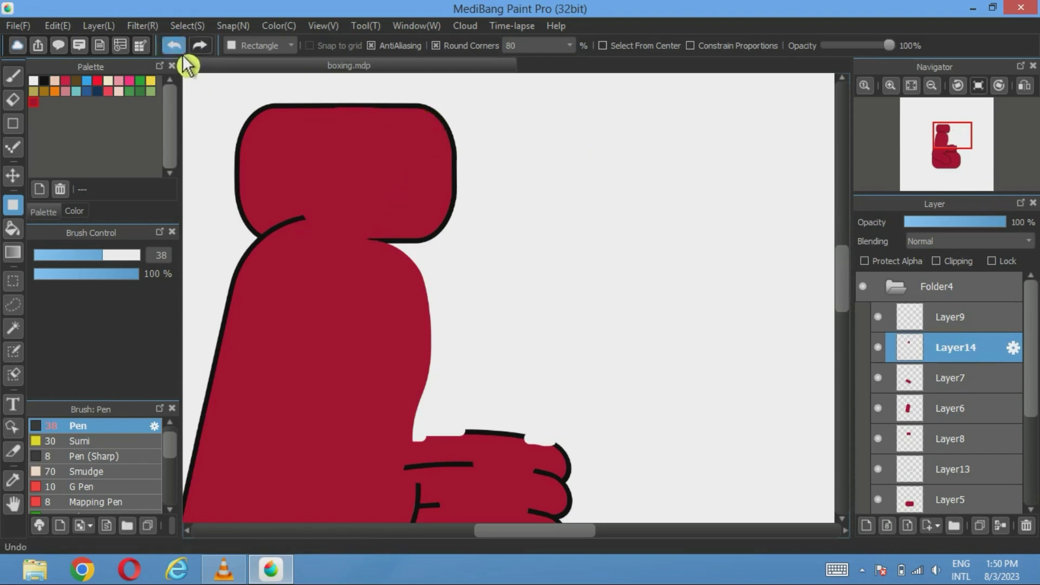
# Reduce the corner rounding, draw a small dark red rounded rectangle on Layer14, and move it beside the head shape.
pyautogui.click(569, 46)
pyautogui.click(529, 92)
pyautogui.moveTo(382, 111); pyautogui.dragTo(291, 250)
pyautogui.click(13, 175)
pyautogui.moveTo(471, 185); pyautogui.dragTo(546, 195)
# Select the small rounded rectangle on Layer14 and draw a selection border of width 20 around it.
pyautogui.click(13, 328)
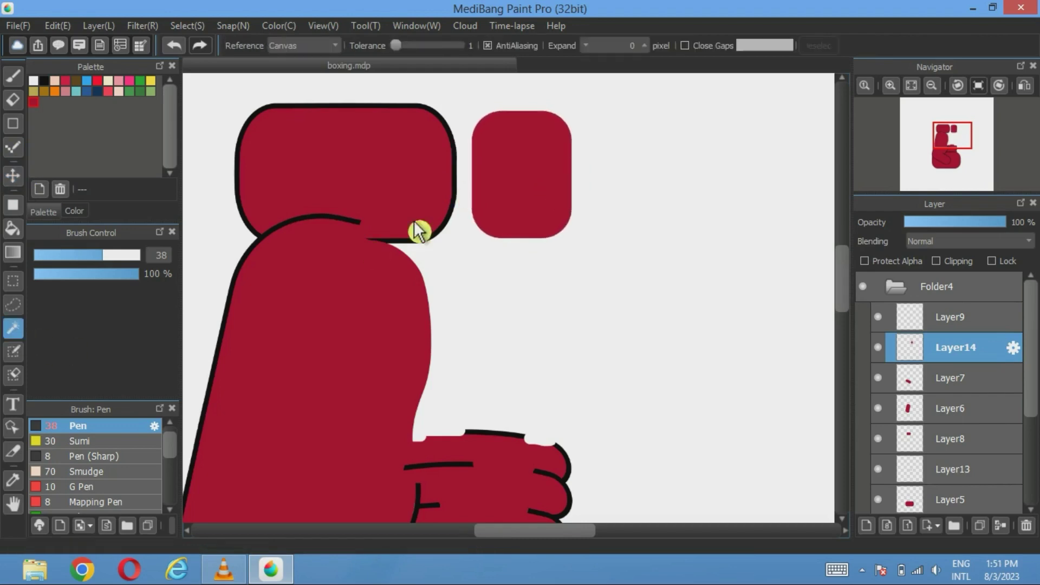
pyautogui.click(525, 190)
pyautogui.click(188, 25)
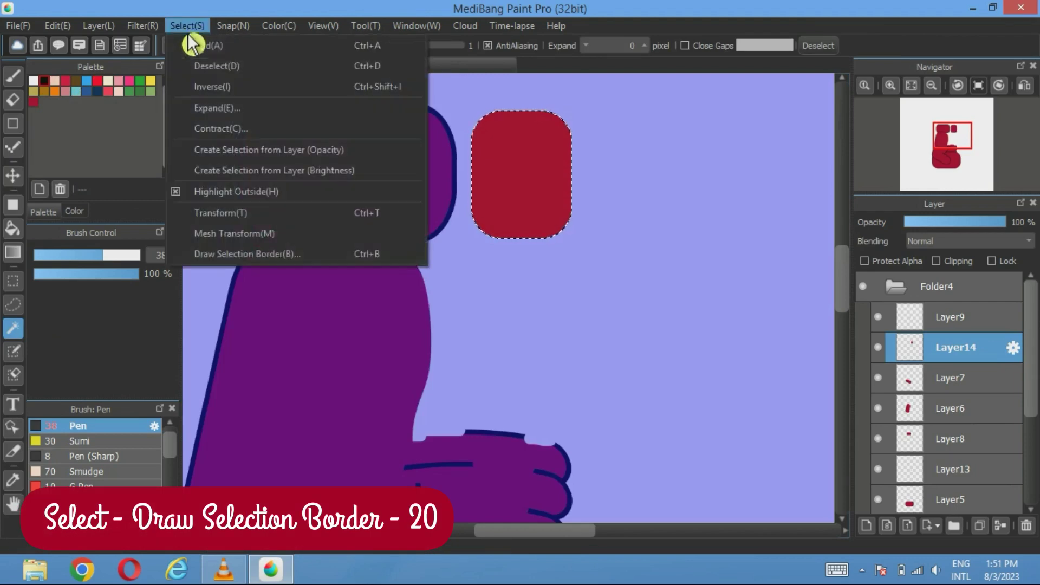
pyautogui.click(233, 255)
pyautogui.click(557, 342)
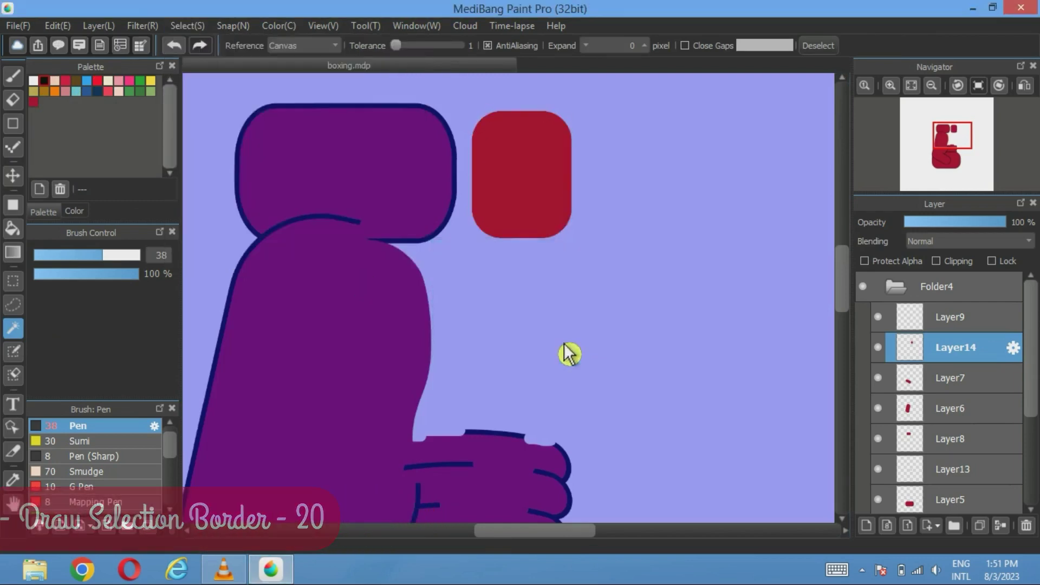
# Clear the selection and move the small outlined rounded rectangle on Layer14 against the head shape's side.
pyautogui.click(818, 45)
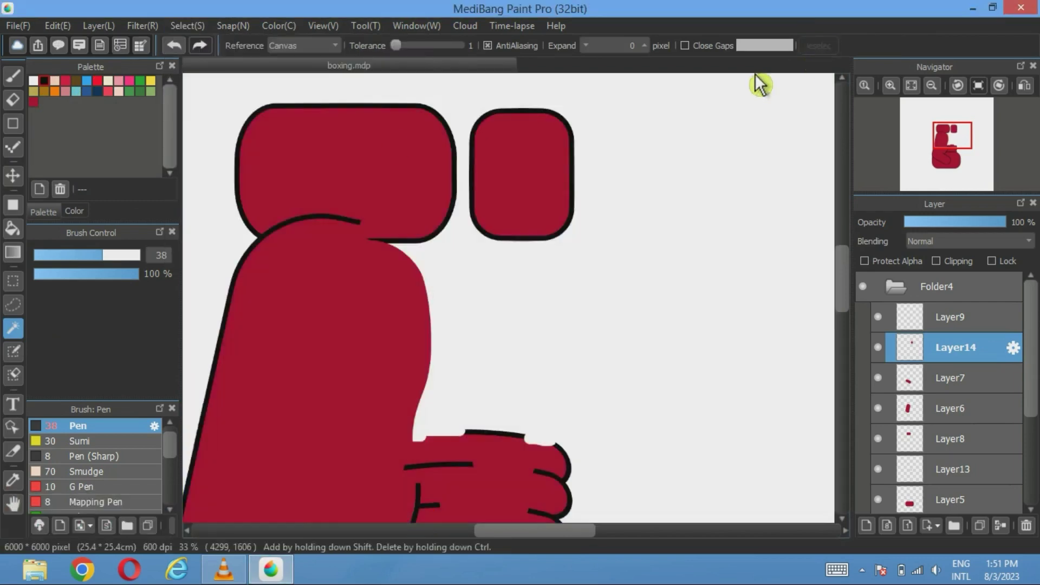
pyautogui.click(13, 175)
pyautogui.moveTo(529, 193)
pyautogui.mouseDown()
pyautogui.moveTo(429, 186)
pyautogui.moveTo(516, 189)
pyautogui.mouseUp()
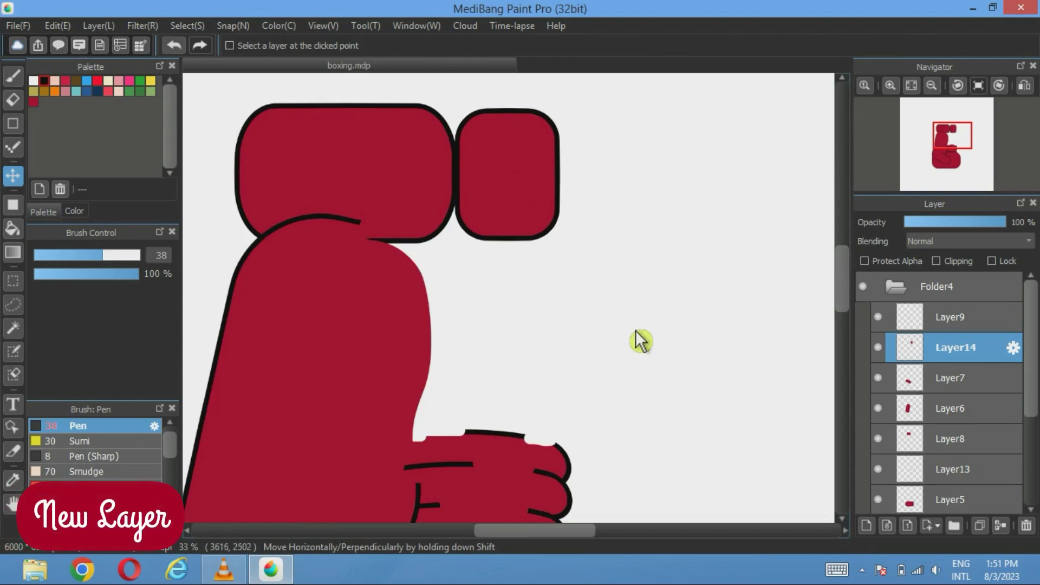
# Add a layer above Layer14, draw a tall black ellipse outline of width 20 below the small rectangle, and nudge it to touch that rectangle.
pyautogui.click(867, 525)
pyautogui.click(13, 124)
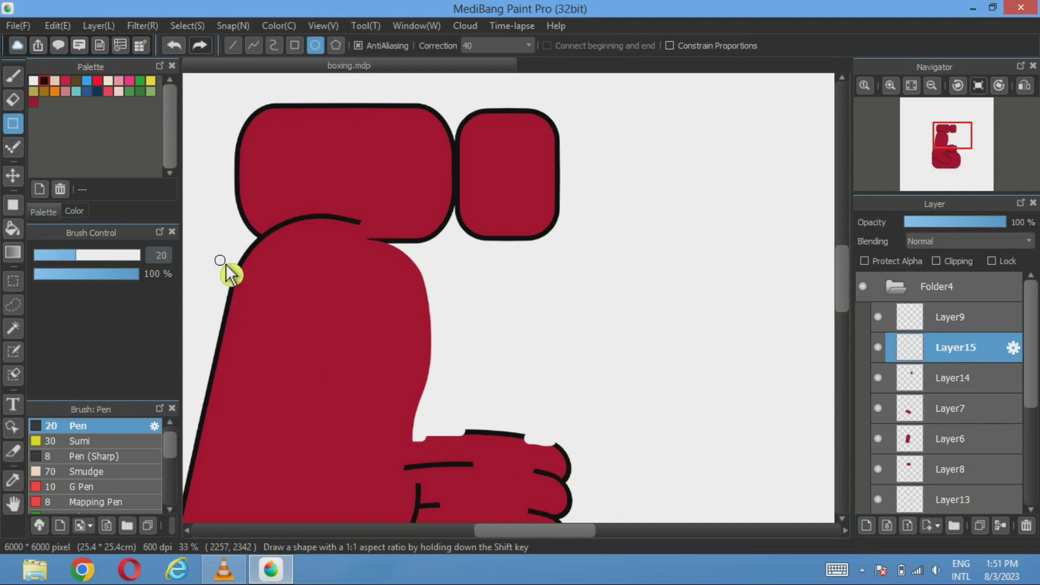
pyautogui.moveTo(572, 241); pyautogui.dragTo(413, 515)
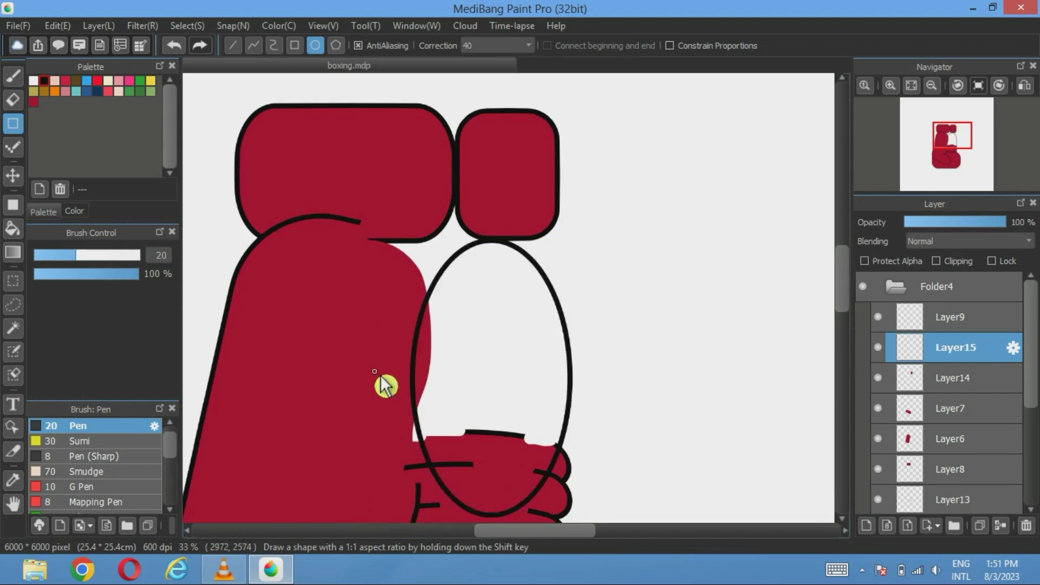
pyautogui.click(13, 99)
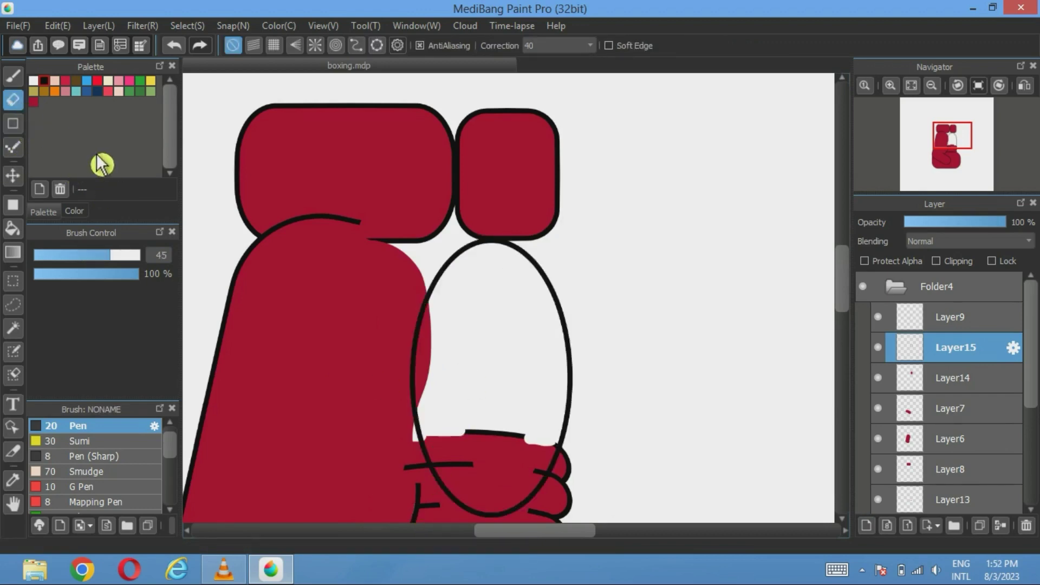
pyautogui.click(13, 175)
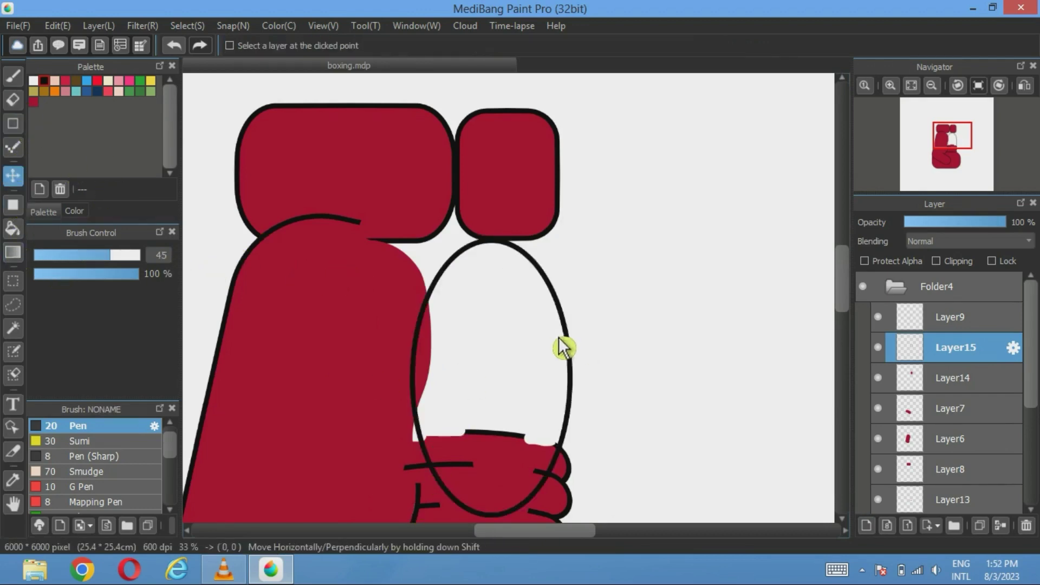
pyautogui.moveTo(564, 346); pyautogui.dragTo(568, 346)
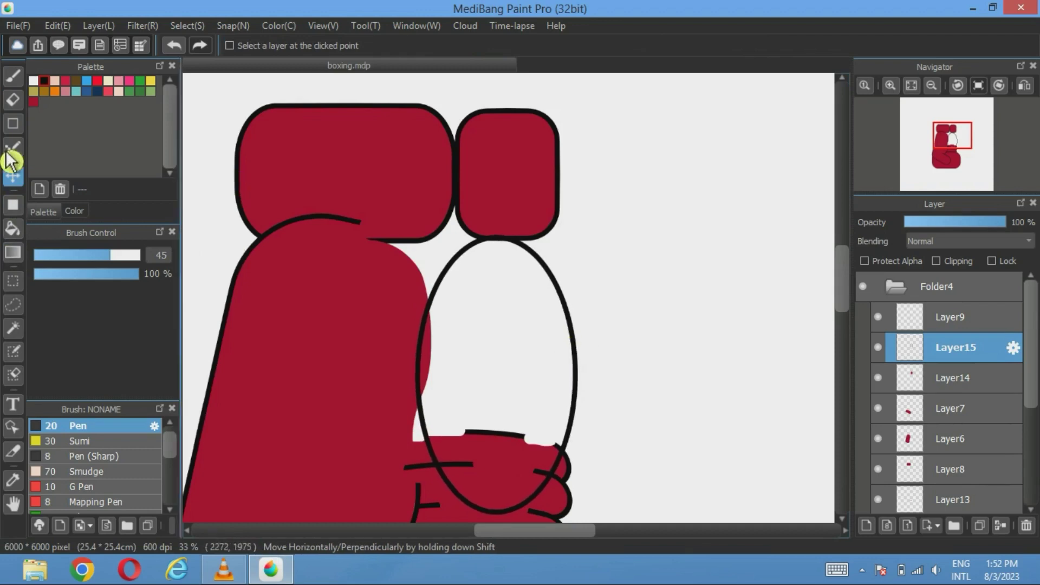
# Set the eraser size to 107 and erase the ellipse on Layer15 except for its outer right arc.
pyautogui.click(13, 99)
pyautogui.moveTo(111, 256); pyautogui.dragTo(136, 263)
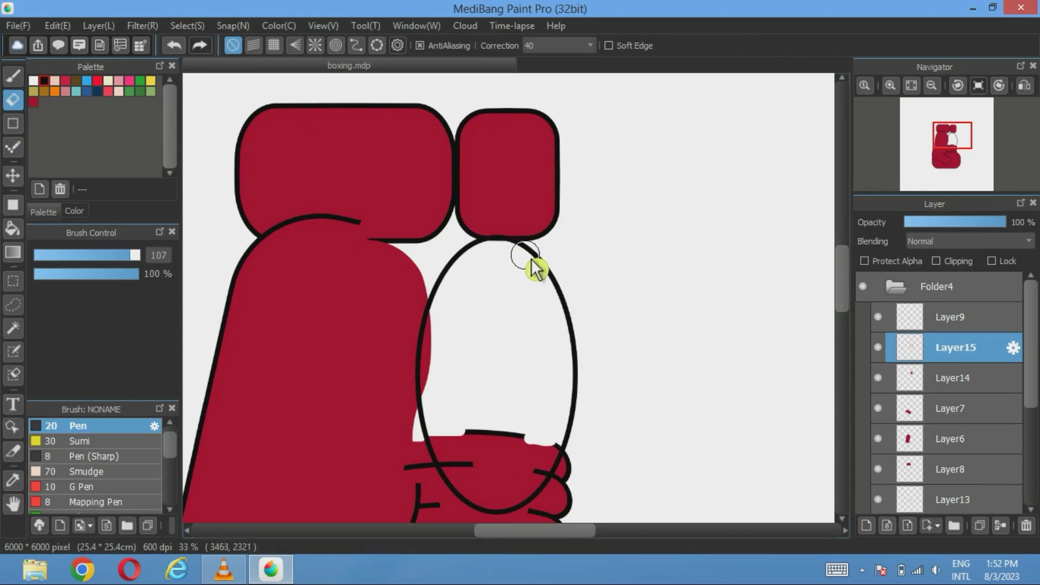
pyautogui.moveTo(519, 247)
pyautogui.mouseDown()
pyautogui.moveTo(417, 343)
pyautogui.moveTo(430, 438)
pyautogui.moveTo(443, 476)
pyautogui.moveTo(526, 513)
pyautogui.moveTo(562, 469)
pyautogui.mouseUp()
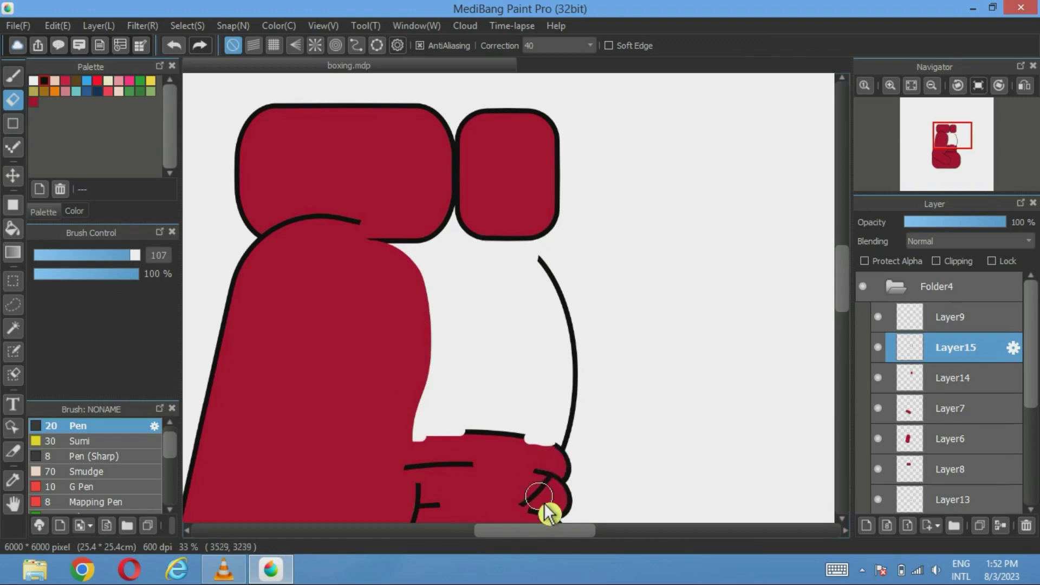
# Draw a dark red bar about 382 by 76 px with 100% round corners on new Layer16 and move it to empty canvas.
pyautogui.scroll(3, 520, 461)
pyautogui.scroll(-1, 517, 451)
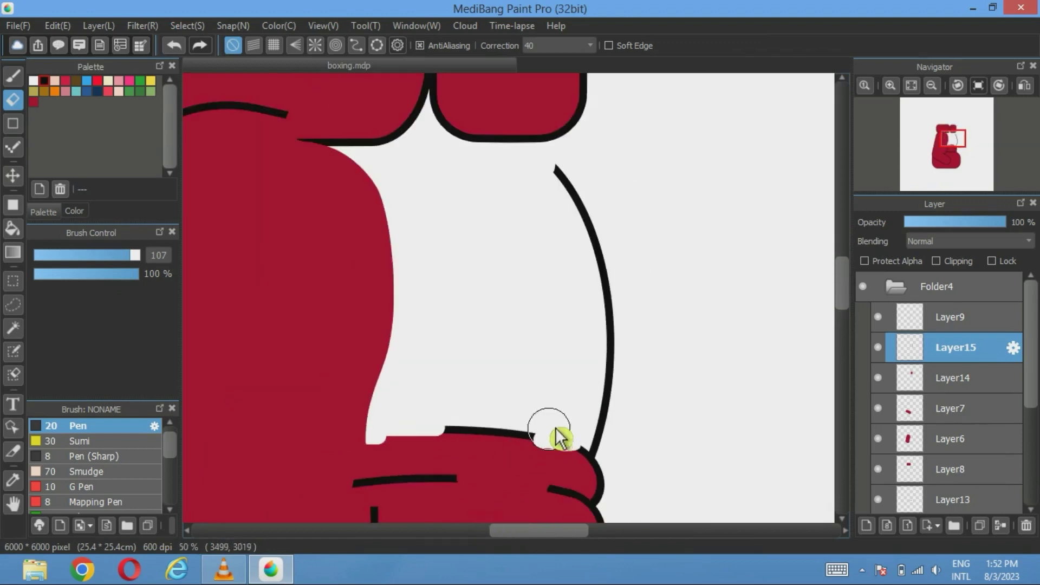
pyautogui.click(867, 525)
pyautogui.click(13, 205)
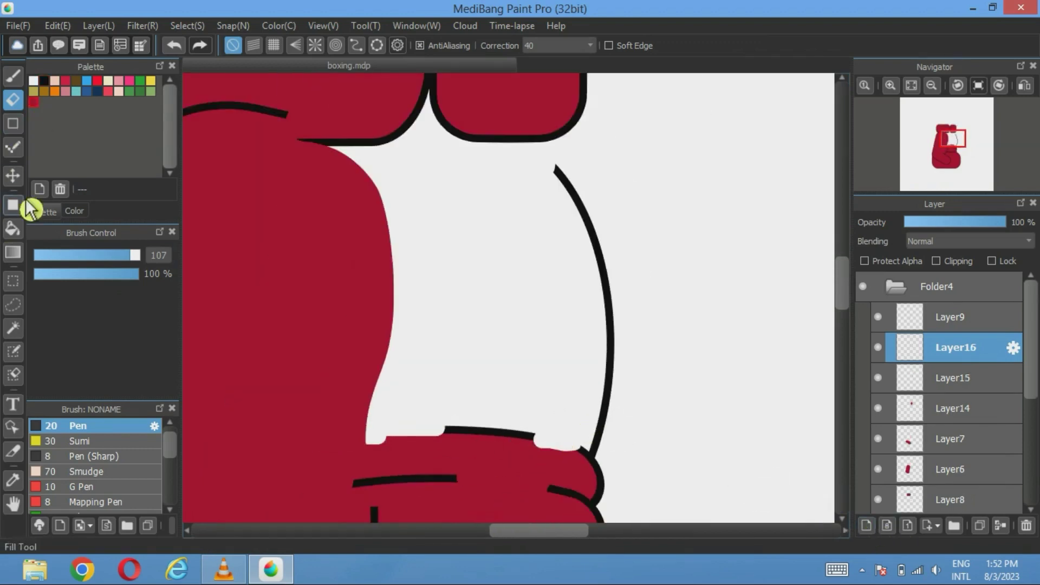
pyautogui.click(570, 45)
pyautogui.click(521, 70)
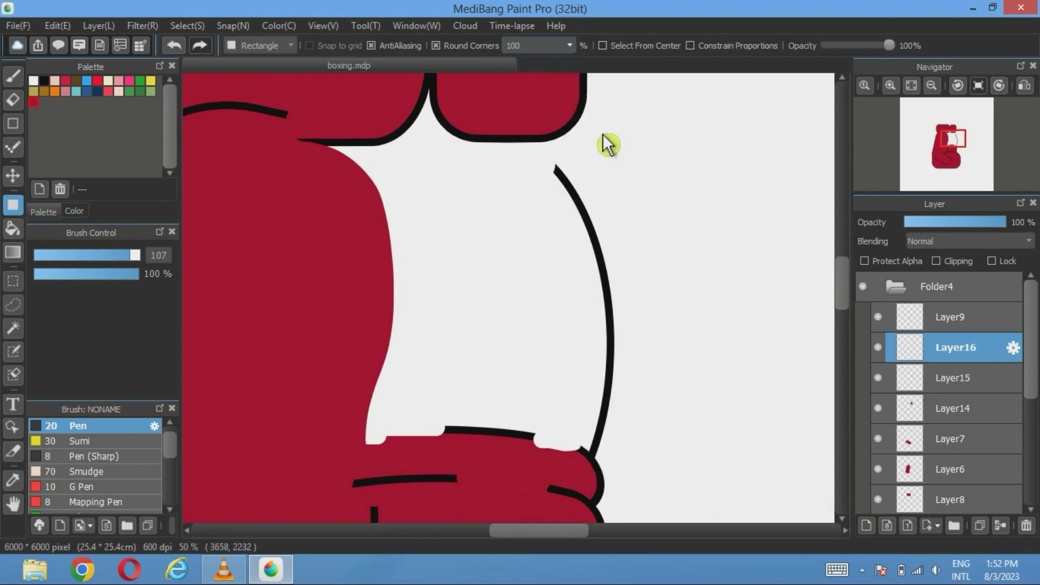
pyautogui.moveTo(609, 130); pyautogui.dragTo(471, 170)
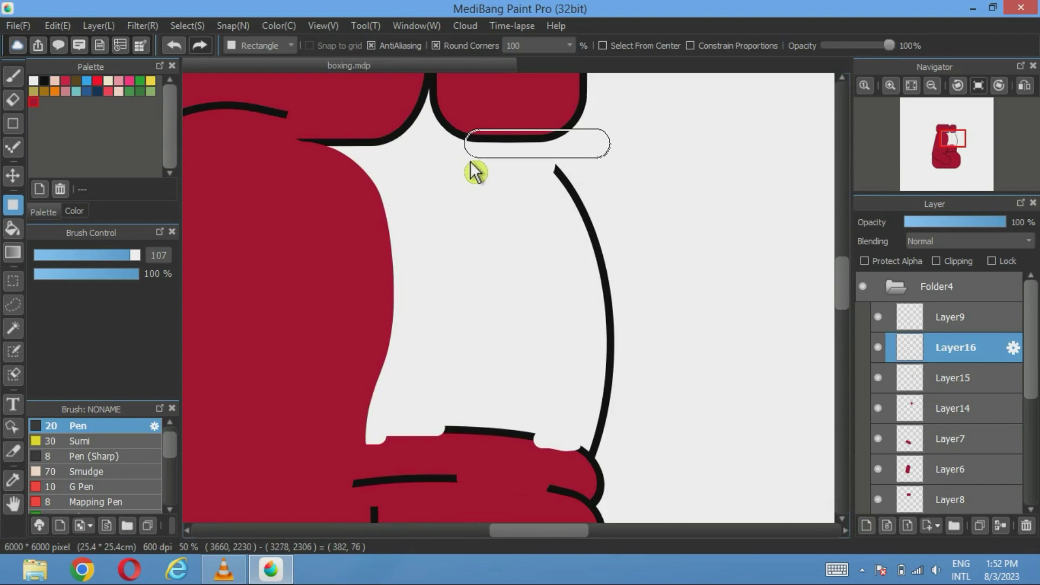
pyautogui.click(13, 176)
pyautogui.moveTo(567, 148); pyautogui.dragTo(738, 192)
# Select the dark red bar, draw a black selection border of width 20 around it, and clear the selection.
pyautogui.click(16, 332)
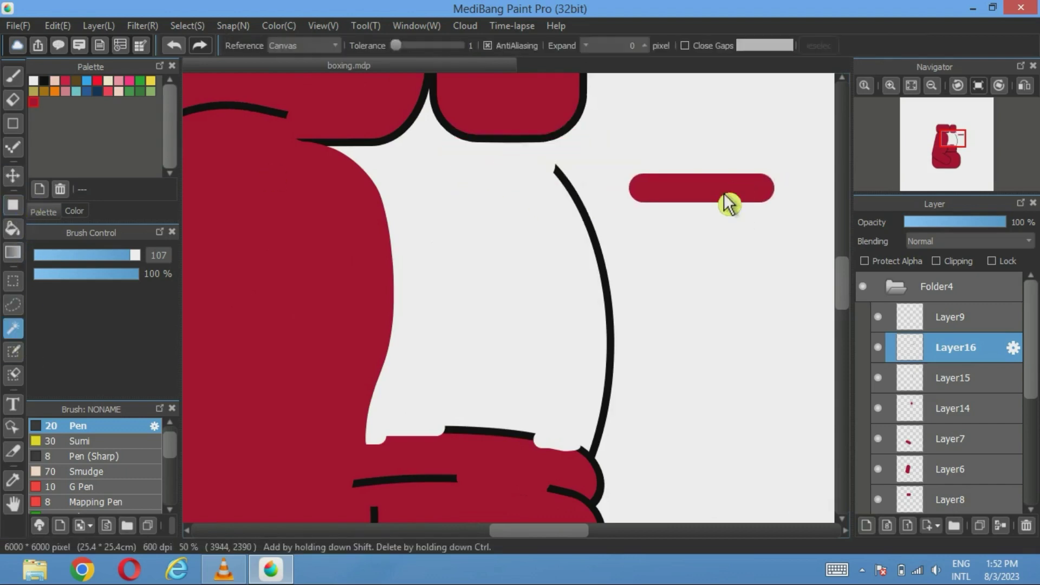
pyautogui.click(726, 196)
pyautogui.click(189, 26)
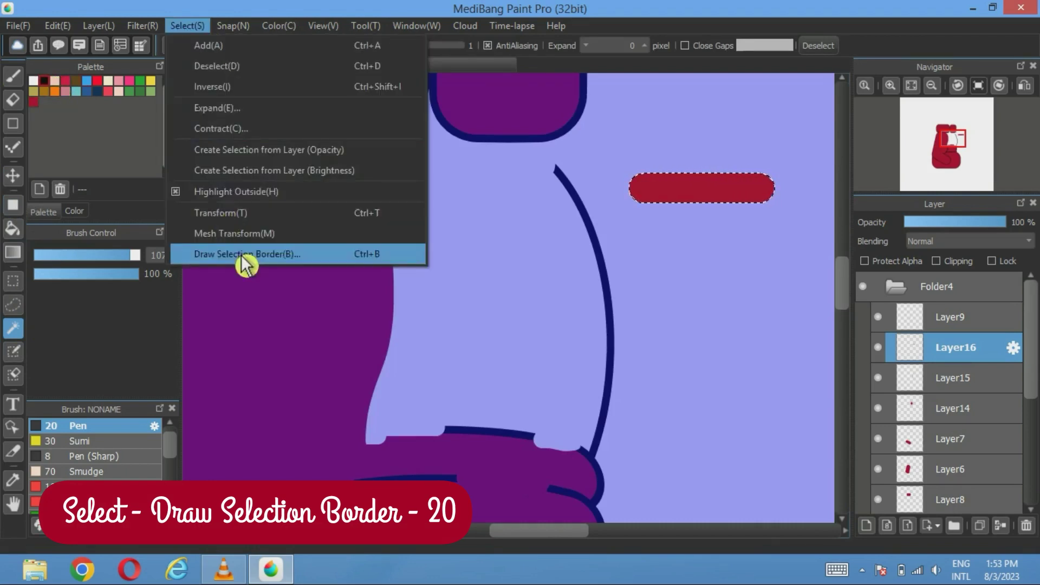
pyautogui.click(260, 255)
pyautogui.click(566, 345)
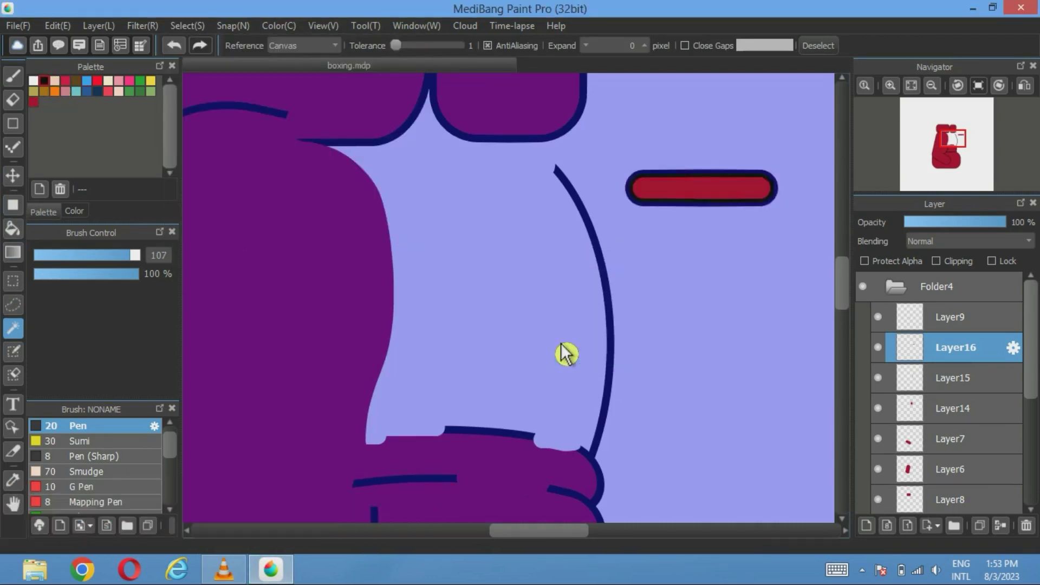
pyautogui.click(818, 46)
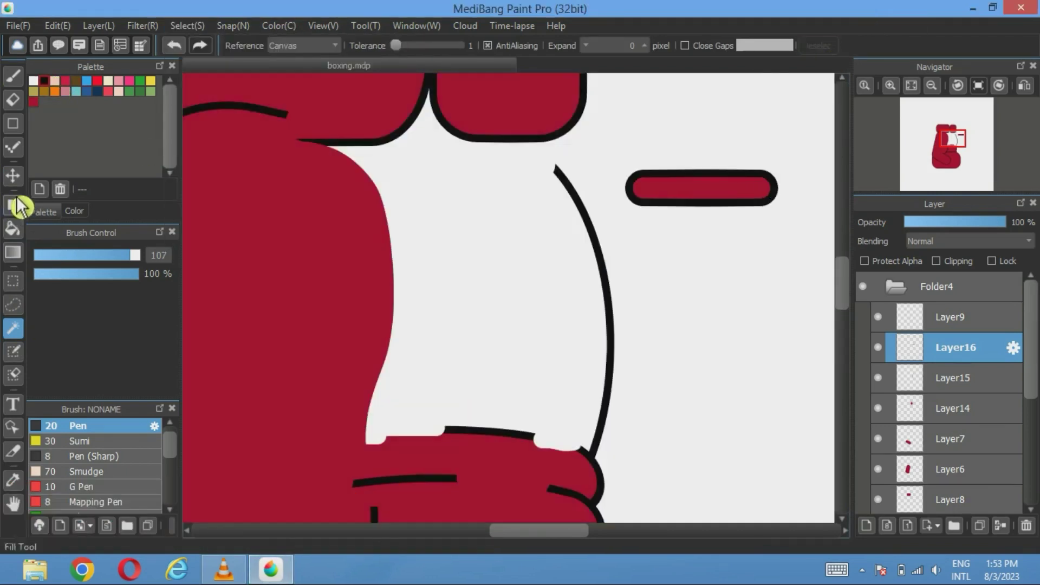
# Move the outlined bar directly under the small rounded rectangle, over the upper end of the arc.
pyautogui.click(13, 175)
pyautogui.moveTo(676, 189); pyautogui.dragTo(543, 170)
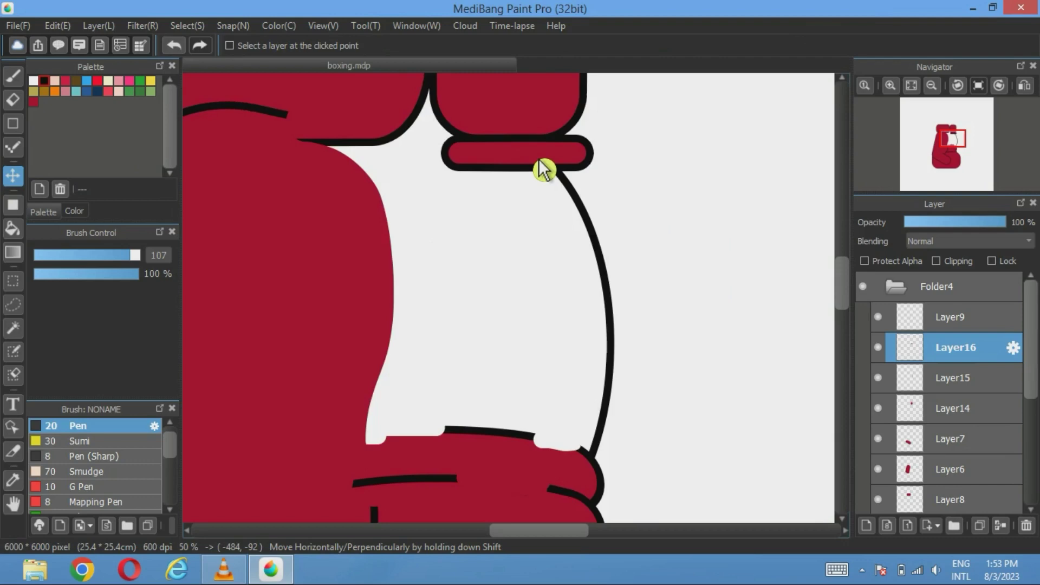
pyautogui.moveTo(544, 170); pyautogui.dragTo(540, 169)
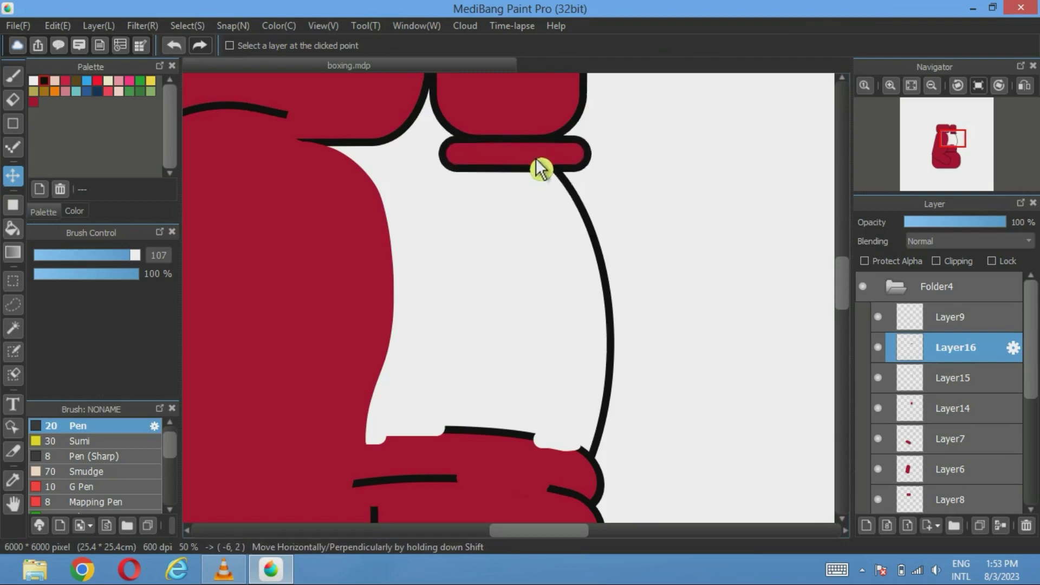
# Choose the eraser and lower the opacity of Layer16 to 38% to see the shapes beneath the bar.
pyautogui.click(13, 99)
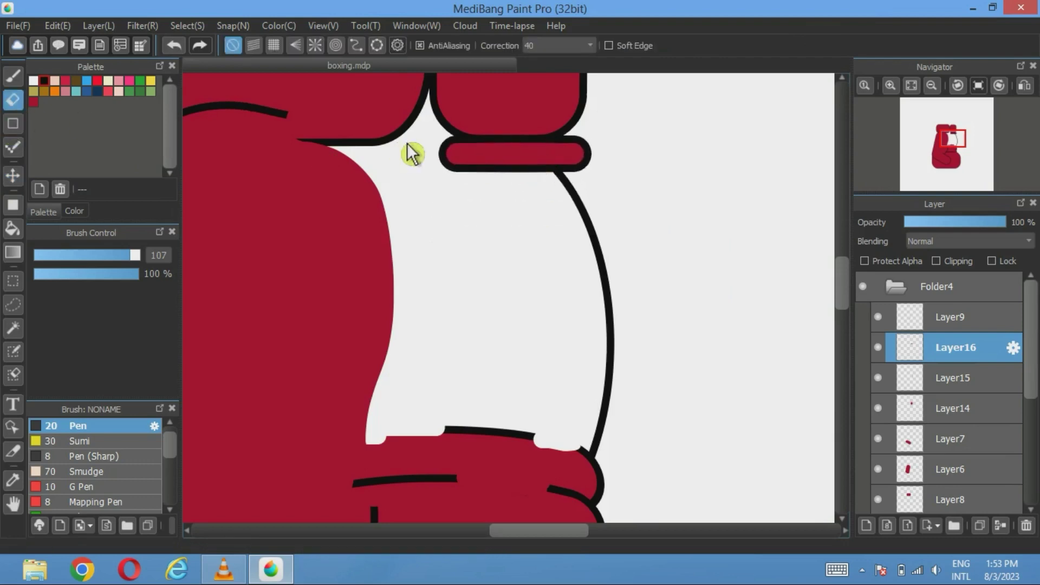
pyautogui.click(538, 146)
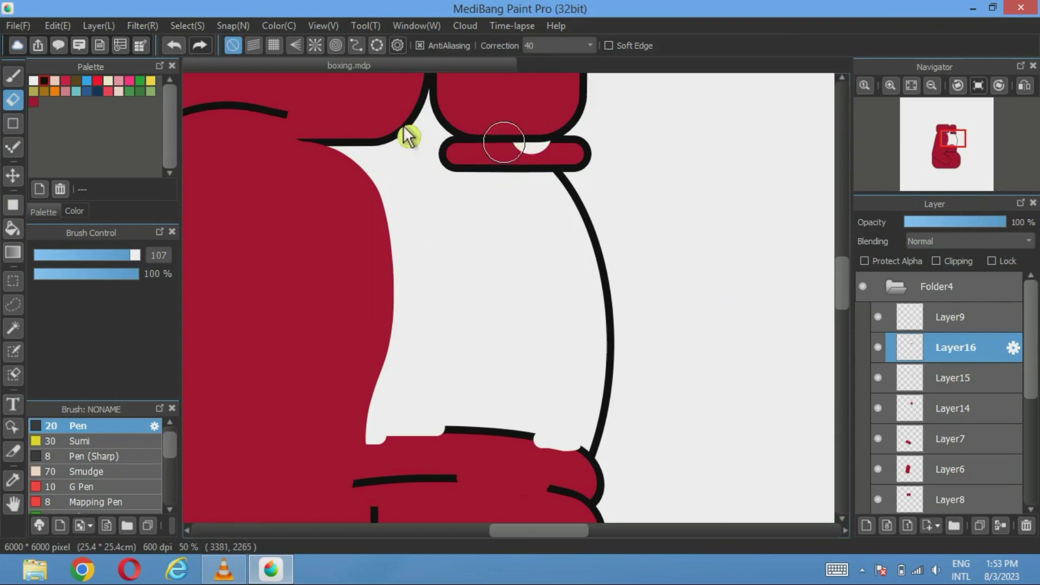
pyautogui.scroll(5, 458, 249)
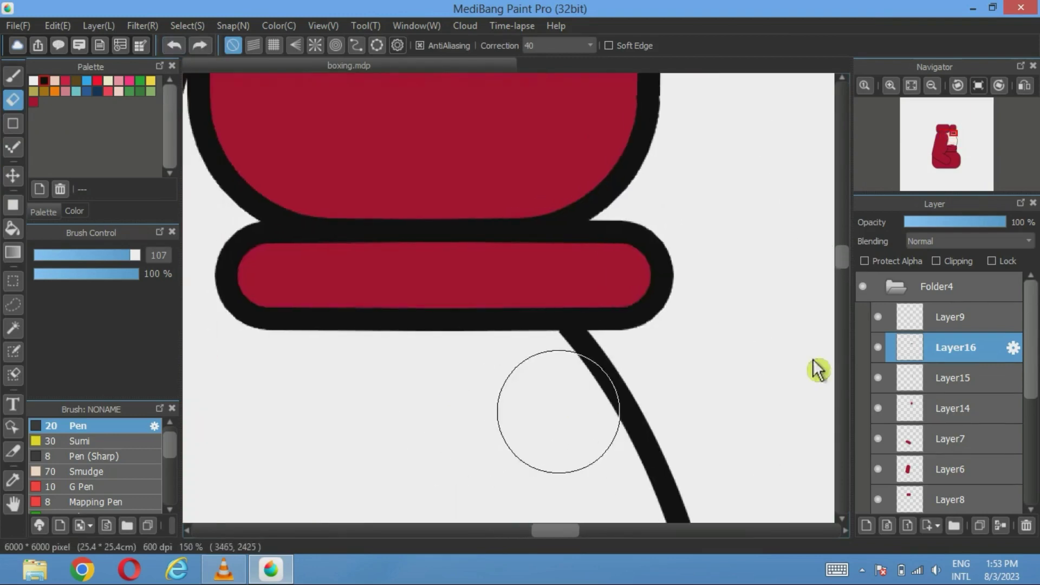
pyautogui.moveTo(943, 223); pyautogui.dragTo(899, 248)
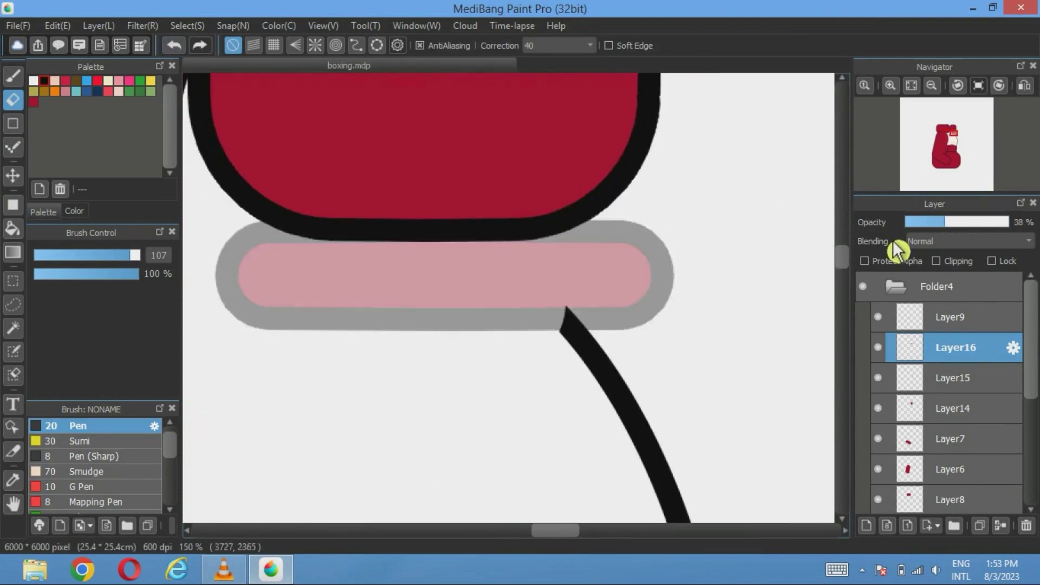
# Erase the bar's left part up to the arc, keeping its rounded right end, and restore Layer16's opacity to 100%.
pyautogui.click(466, 247)
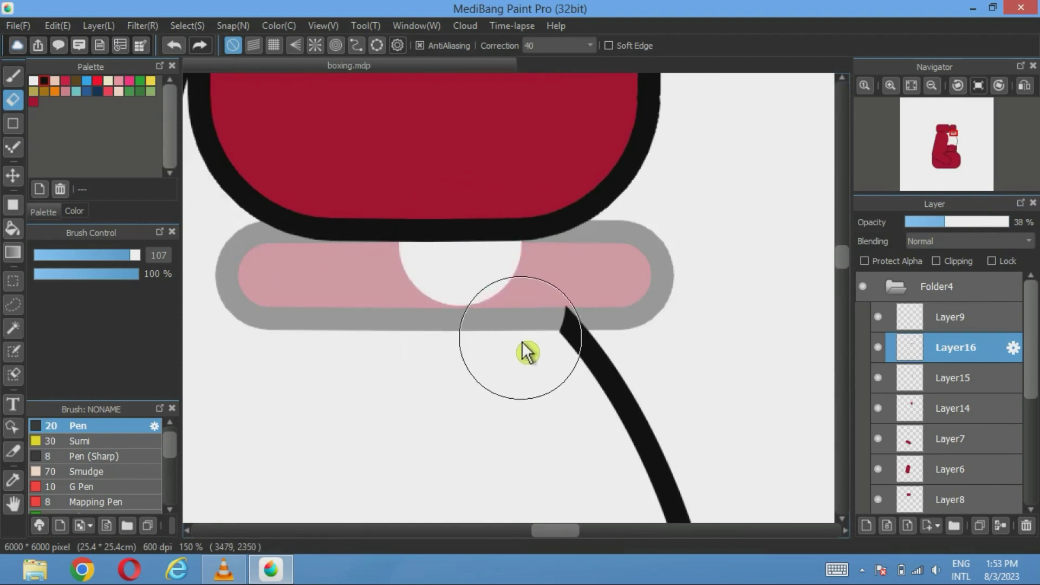
pyautogui.click(546, 373)
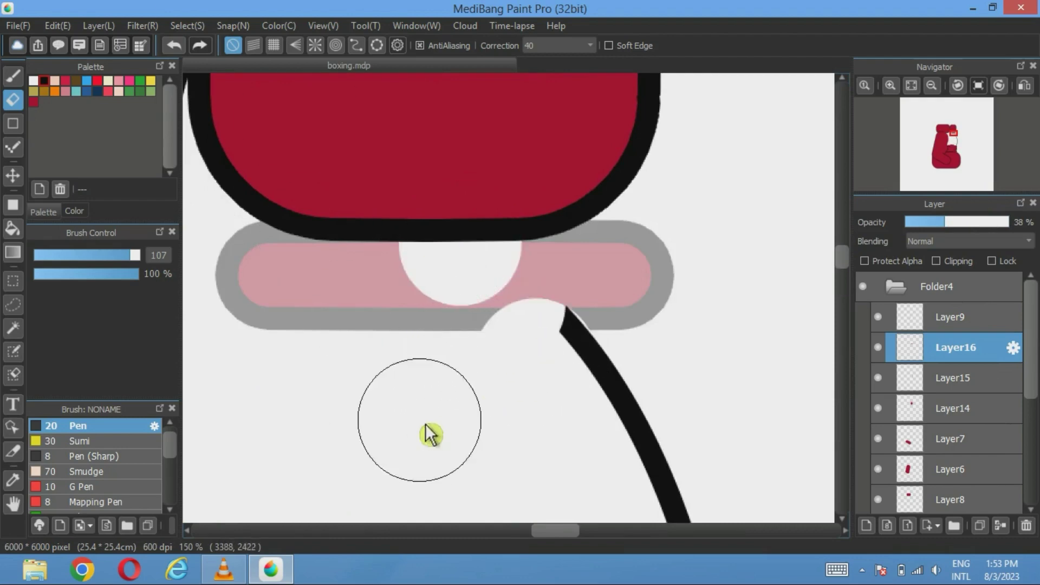
pyautogui.click(174, 45)
pyautogui.click(538, 363)
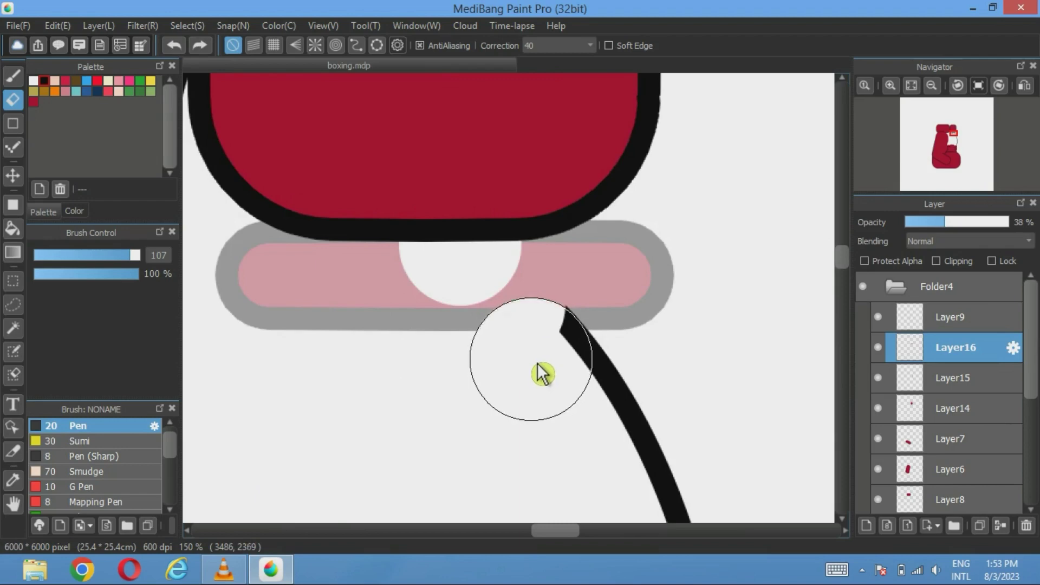
pyautogui.moveTo(538, 363)
pyautogui.mouseDown()
pyautogui.moveTo(478, 354)
pyautogui.moveTo(493, 328)
pyautogui.moveTo(376, 329)
pyautogui.moveTo(243, 306)
pyautogui.moveTo(242, 268)
pyautogui.moveTo(385, 241)
pyautogui.mouseUp()
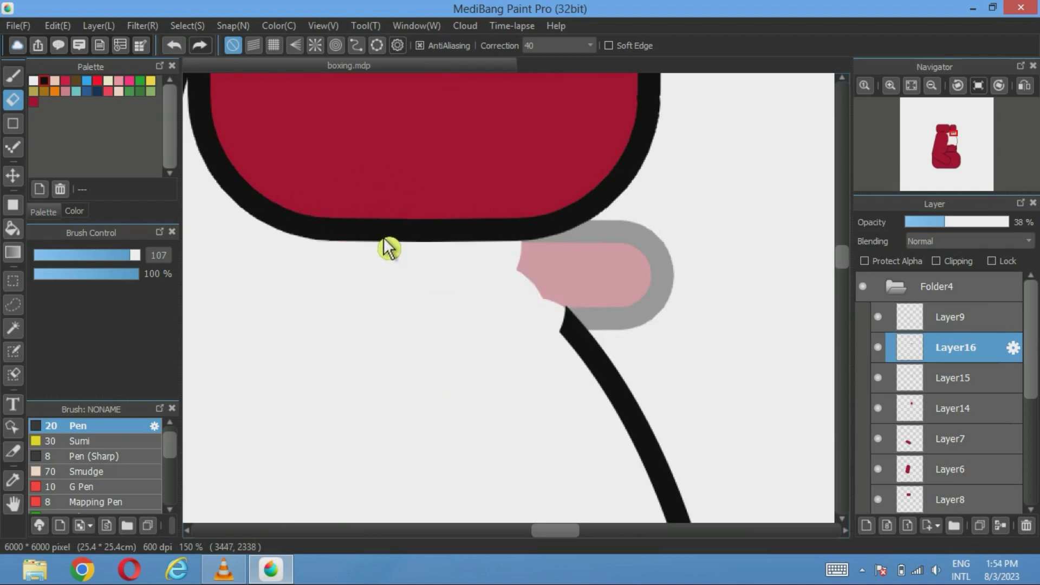
pyautogui.moveTo(996, 223); pyautogui.dragTo(1013, 228)
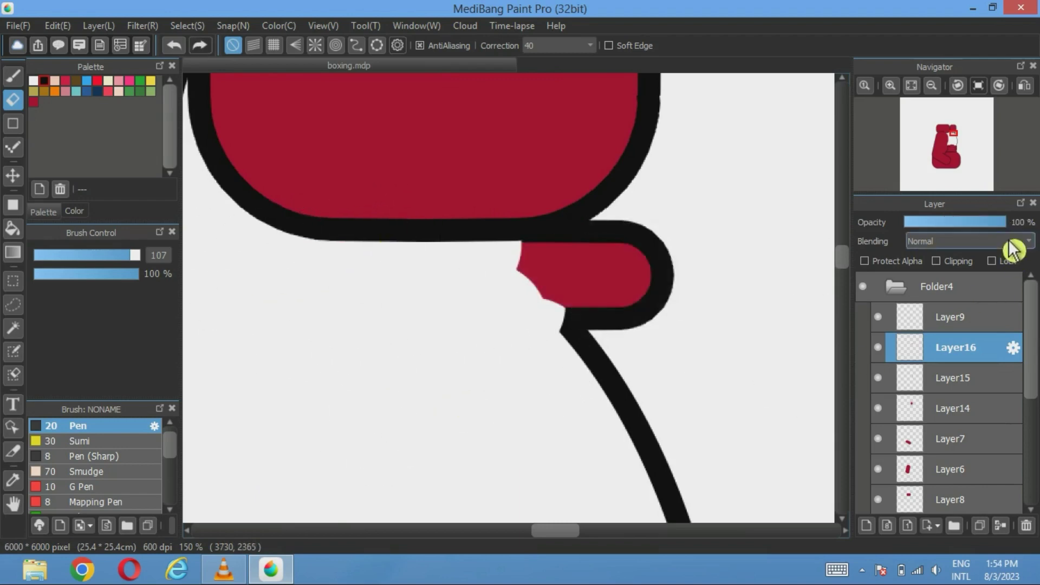
# Select the blank background around the whole figure with the Magic Wand.
pyautogui.click(911, 85)
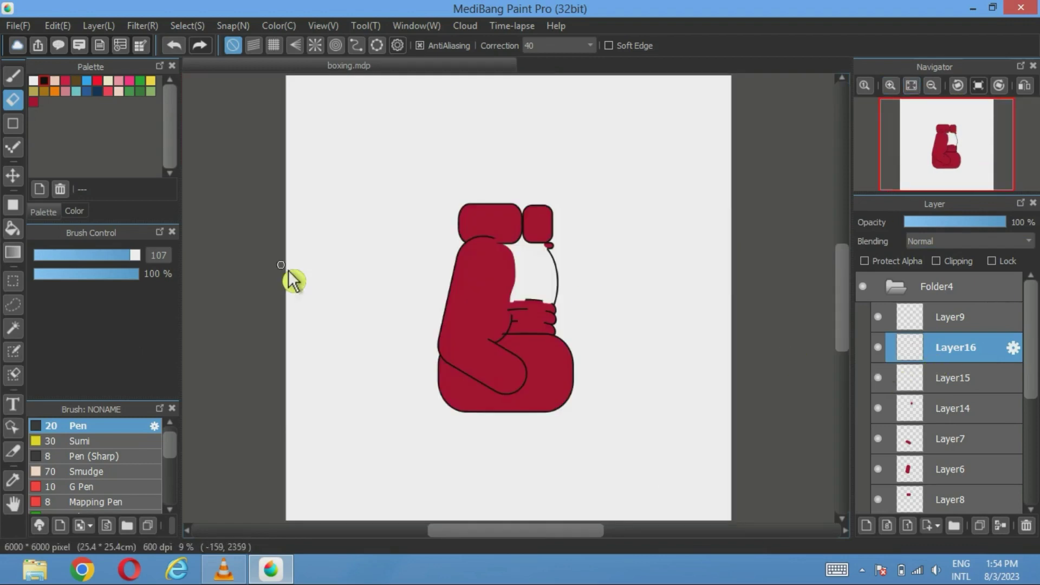
pyautogui.click(13, 328)
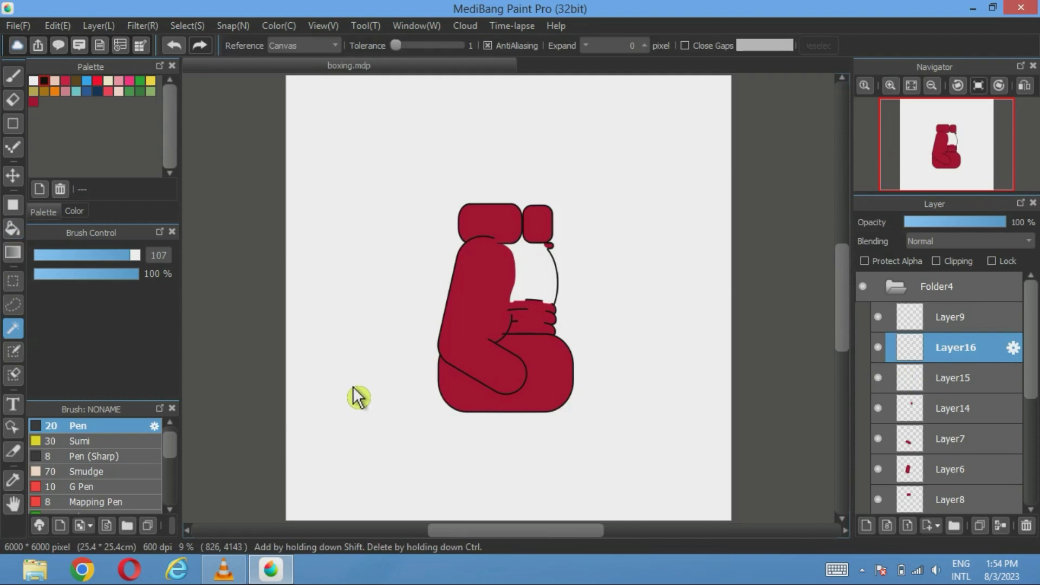
pyautogui.click(358, 397)
# Add a new layer at the bottom of Folder4, below the Layer10 layers, and hide all the other layers in the folder.
pyautogui.scroll(-3, 921, 448)
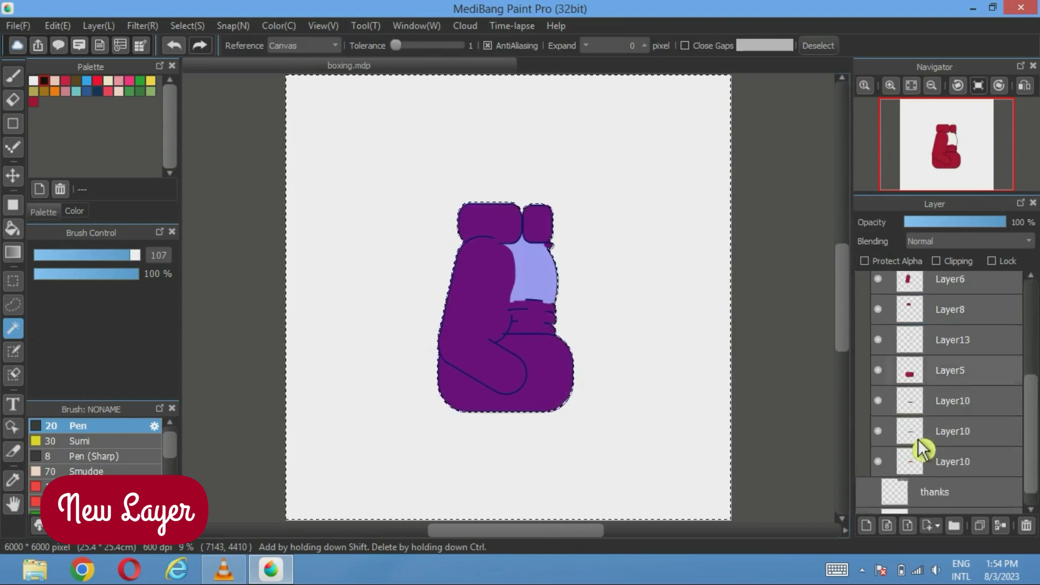
pyautogui.click(925, 460)
pyautogui.click(867, 526)
pyautogui.moveTo(947, 477)
pyautogui.mouseDown()
pyautogui.moveTo(951, 443)
pyautogui.moveTo(959, 480)
pyautogui.mouseUp()
pyautogui.moveTo(878, 473); pyautogui.dragTo(901, 346)
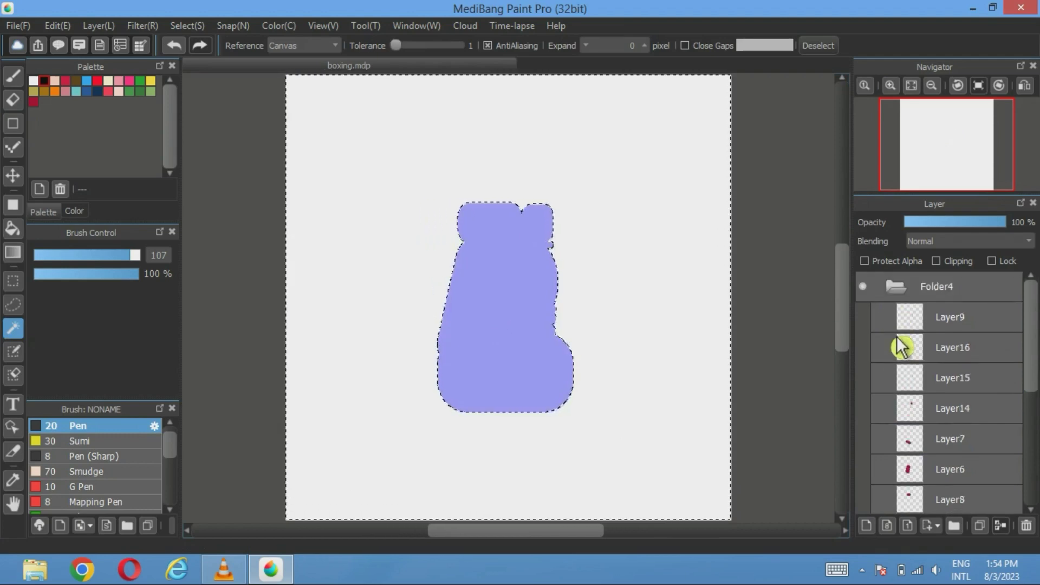
pyautogui.scroll(-5, 901, 346)
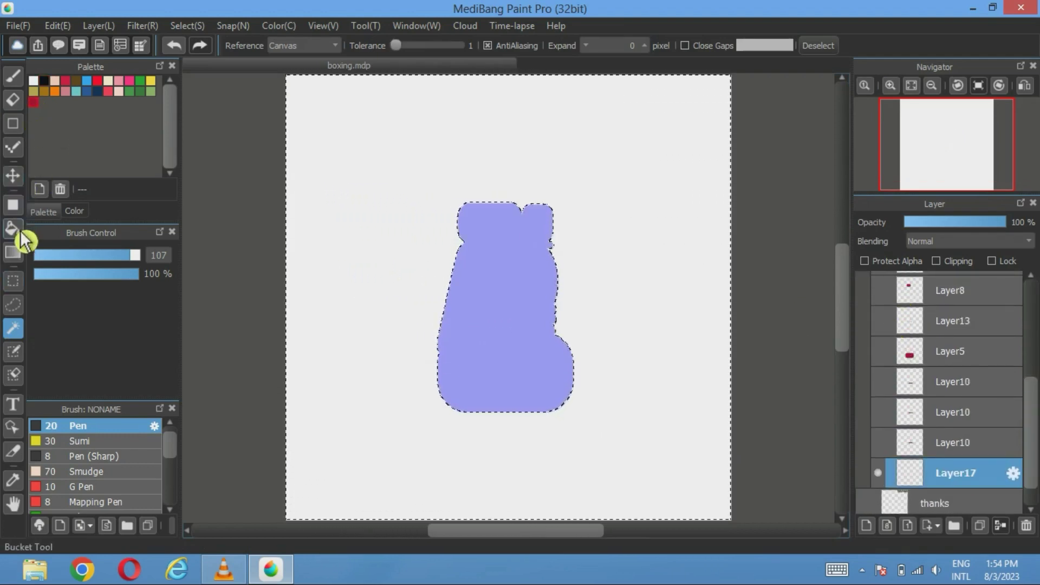
# Choose the Bucket tool and invert the selection so that it covers the figure's silhouette.
pyautogui.click(17, 230)
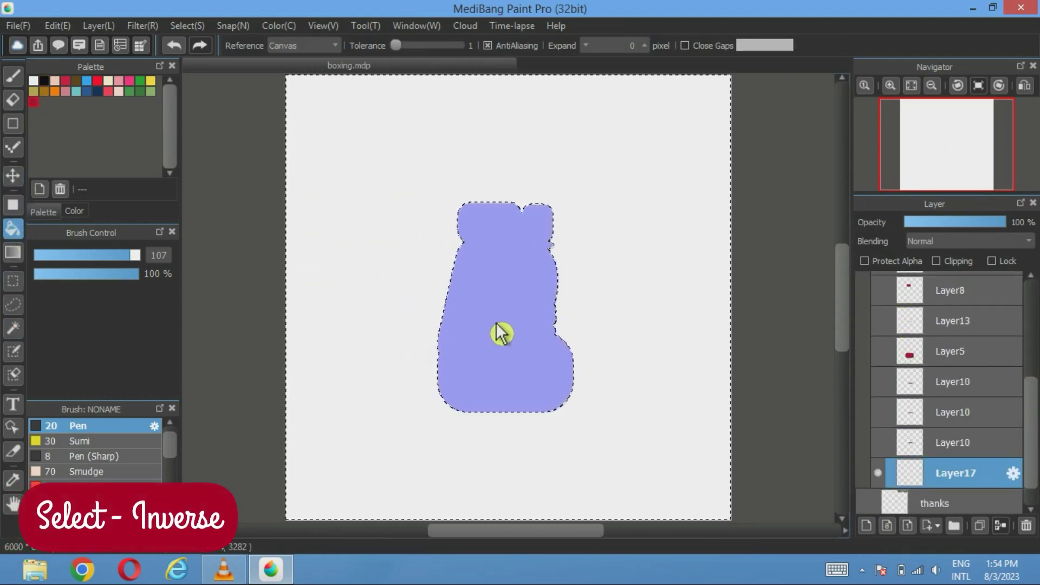
pyautogui.click(187, 25)
pyautogui.click(218, 90)
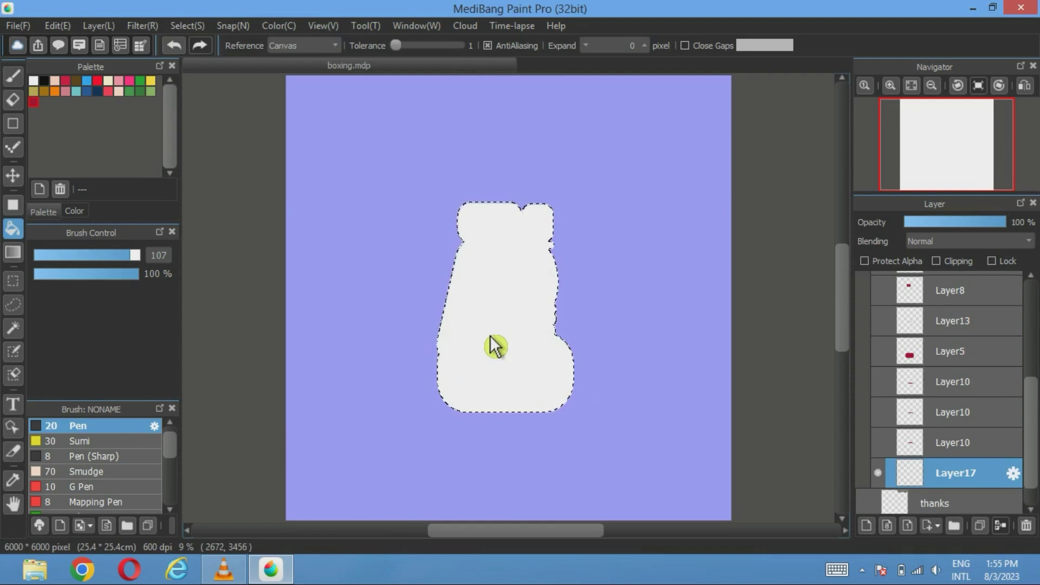
# Fill the selected silhouette with dark red on Layer17, clear the selection and show all the hidden layers in Folder4 again.
pyautogui.click(13, 328)
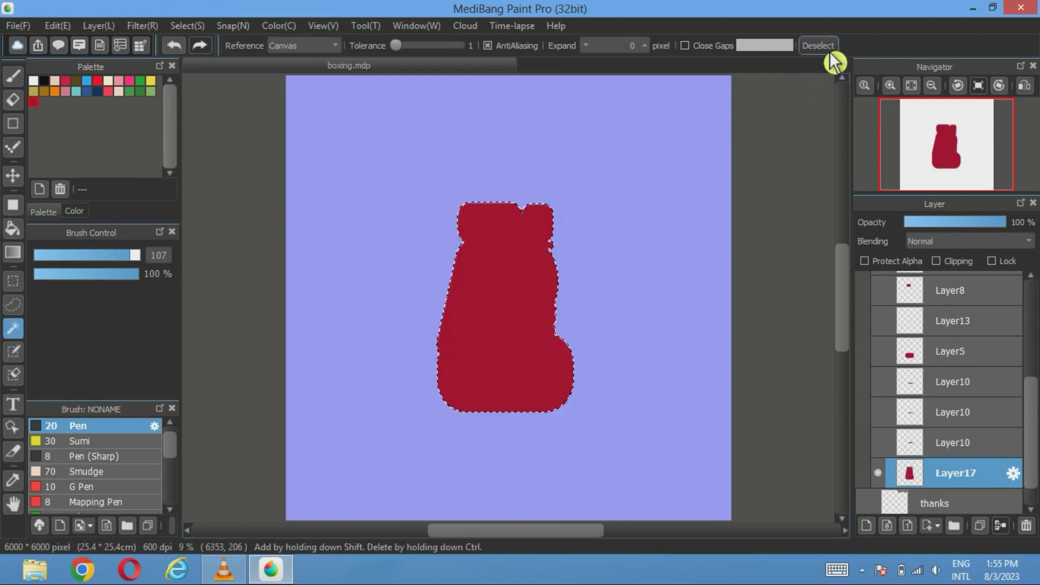
pyautogui.click(819, 46)
pyautogui.scroll(3, 888, 307)
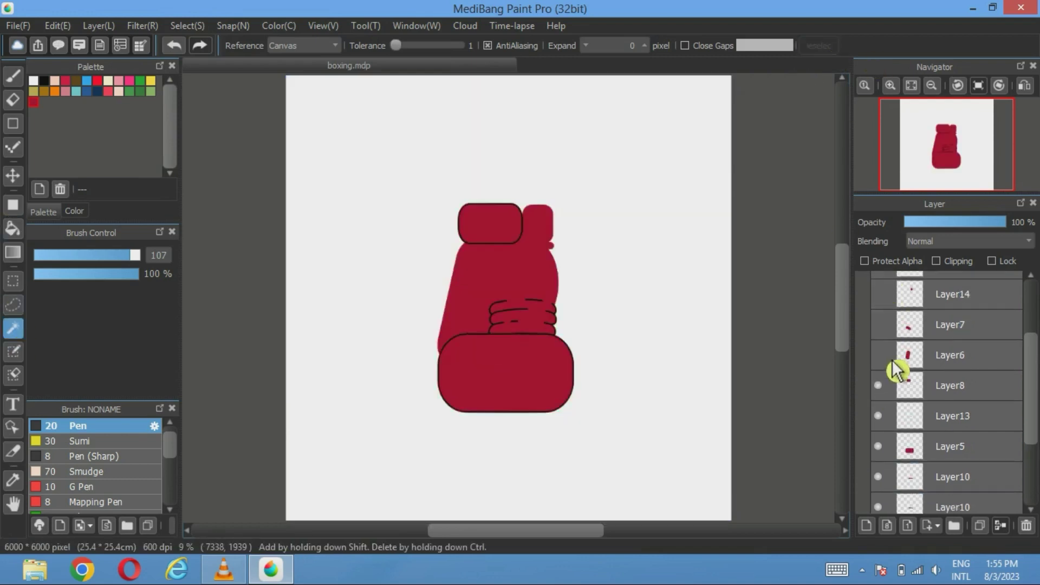
pyautogui.scroll(4, 889, 357)
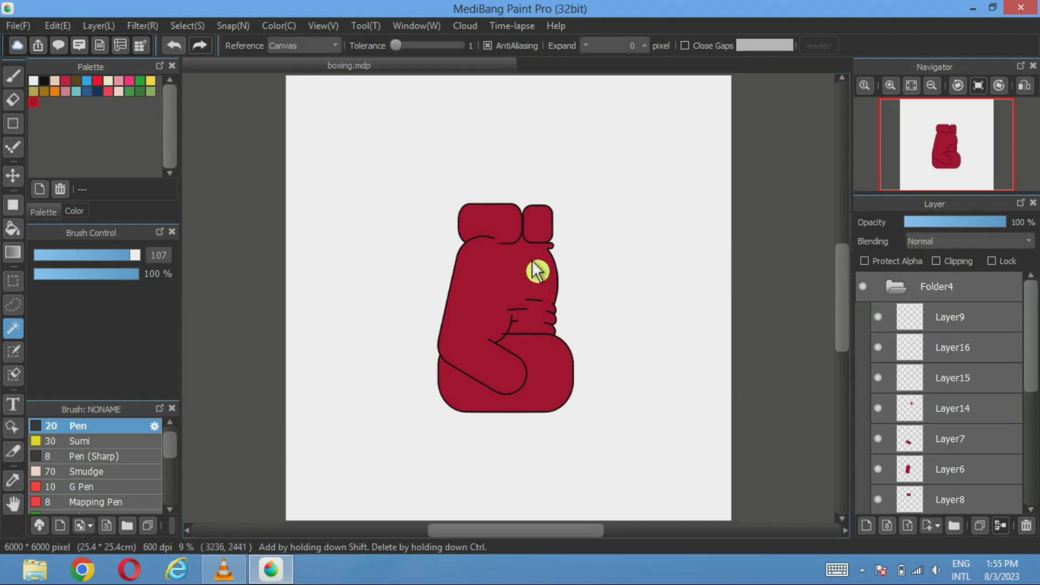
# Add a new layer at the top of Folder4 and draw a short black pen stroke extending the right contour inward beneath the small bar.
pyautogui.scroll(5, 536, 271)
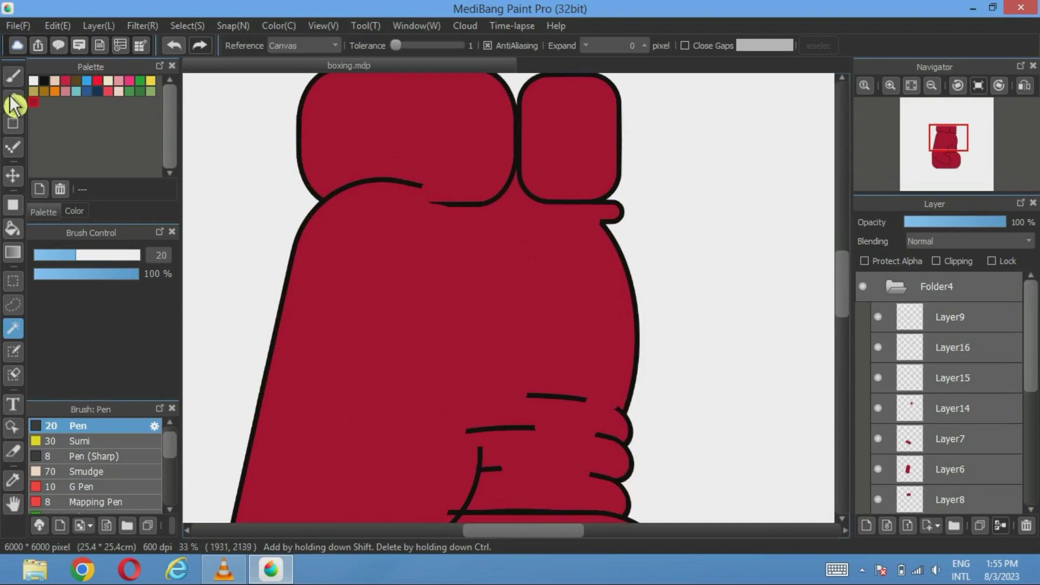
pyautogui.click(13, 76)
pyautogui.scroll(8, 529, 302)
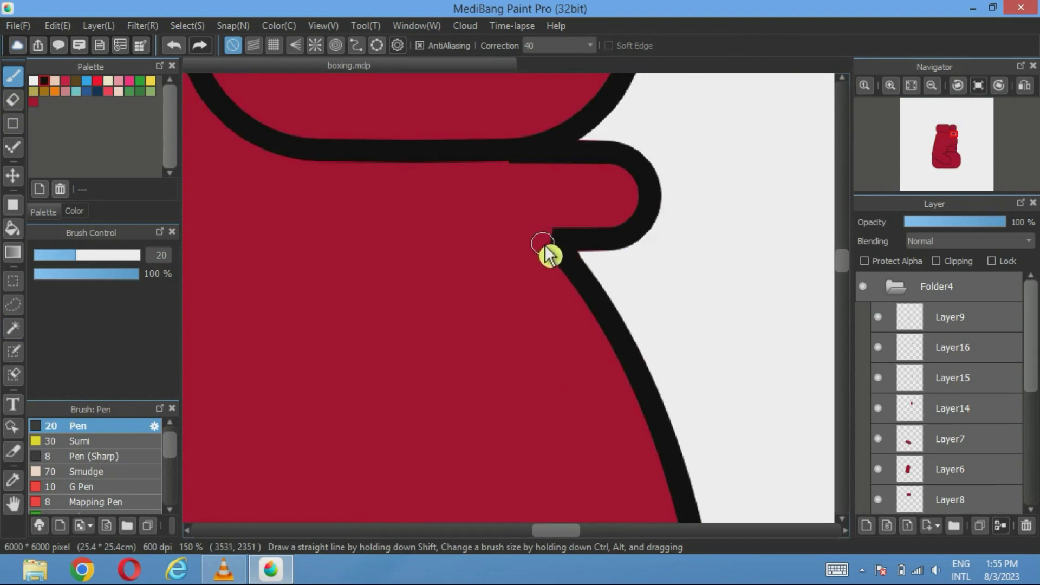
pyautogui.click(173, 45)
pyautogui.click(999, 324)
pyautogui.click(867, 526)
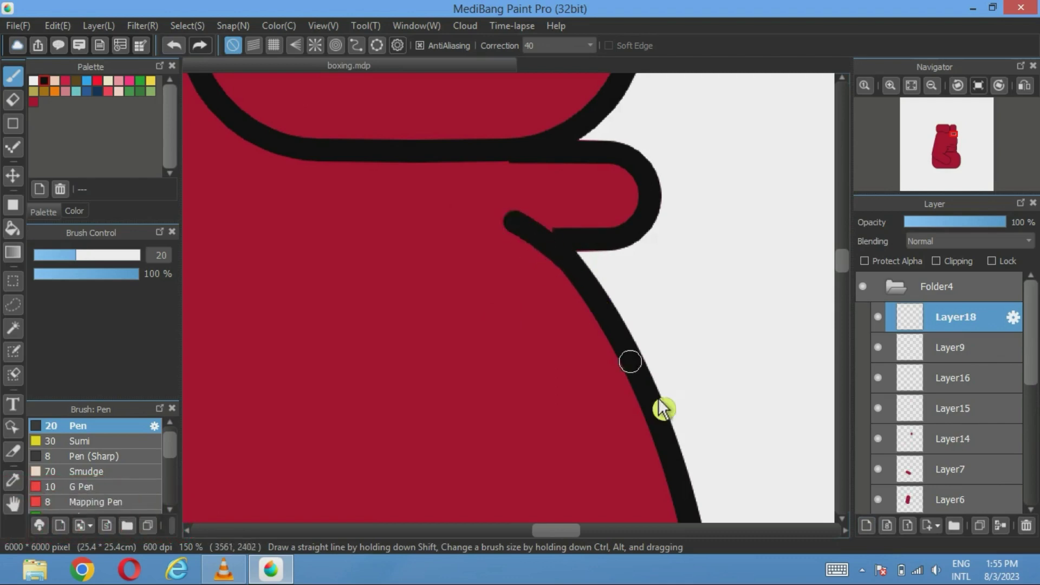
pyautogui.scroll(-3, 365, 284)
# Erase the lower-right outline of the large upper rounded block on Layer8, from beyond the arc's end up to its right side.
pyautogui.moveTo(326, 262); pyautogui.dragTo(661, 357)
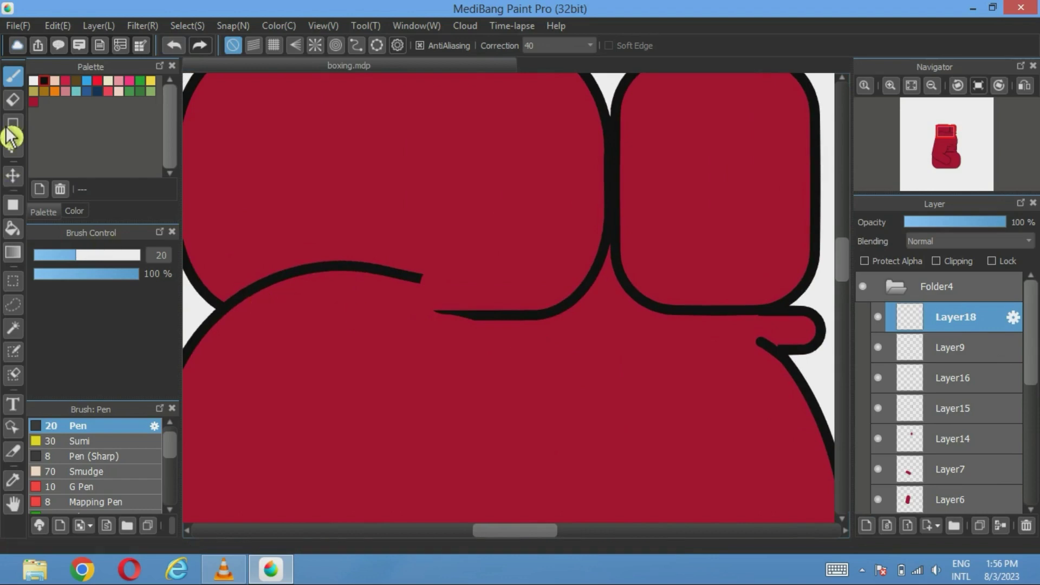
pyautogui.click(13, 100)
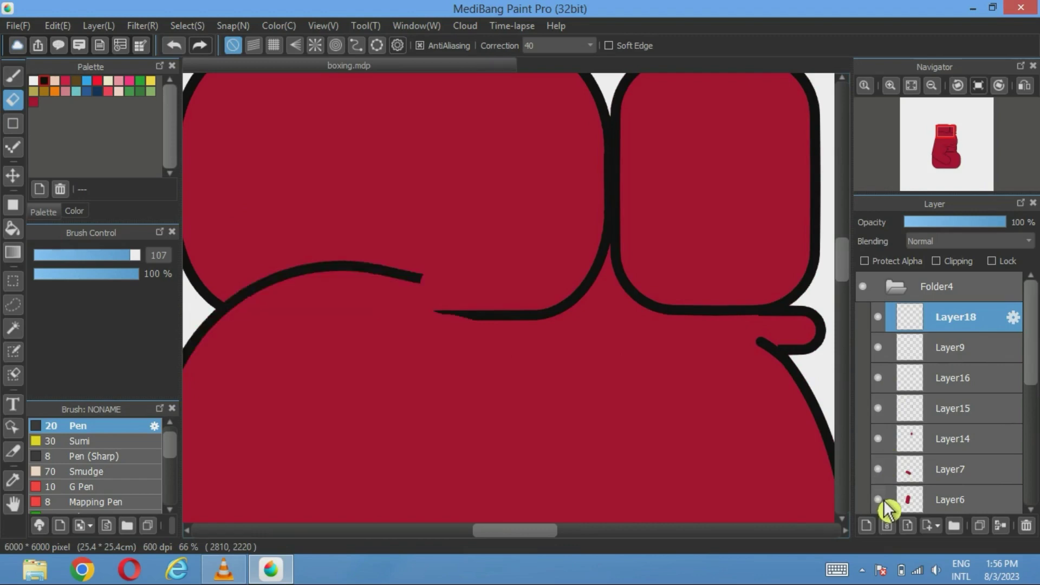
pyautogui.scroll(-2, 883, 499)
pyautogui.click(894, 457)
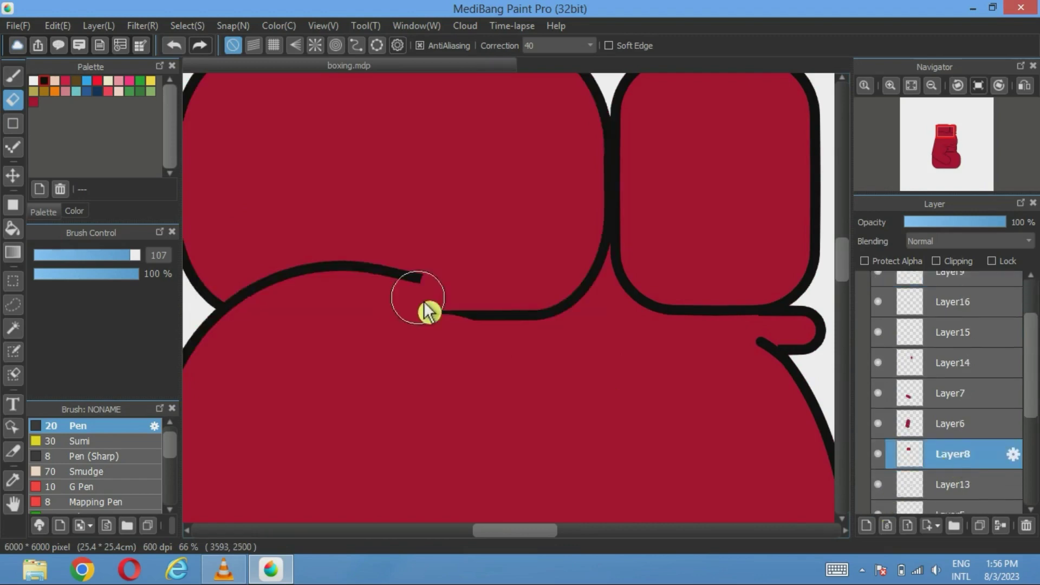
pyautogui.moveTo(428, 312)
pyautogui.mouseDown()
pyautogui.moveTo(550, 319)
pyautogui.moveTo(593, 288)
pyautogui.mouseUp()
pyautogui.click(592, 273)
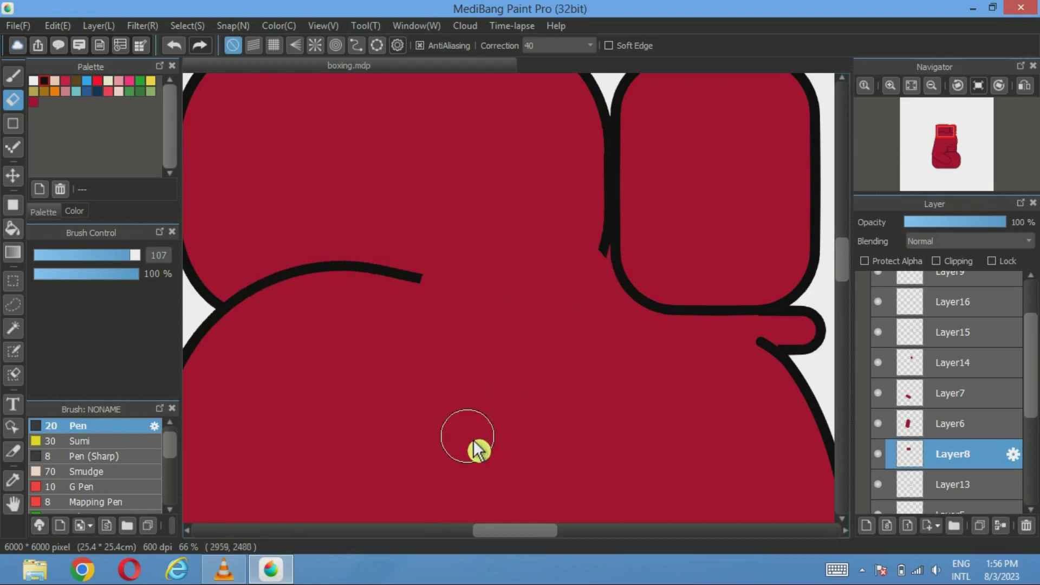
# Add another new layer at the top of Folder4, above Layer18.
pyautogui.scroll(4, 878, 372)
pyautogui.click(967, 324)
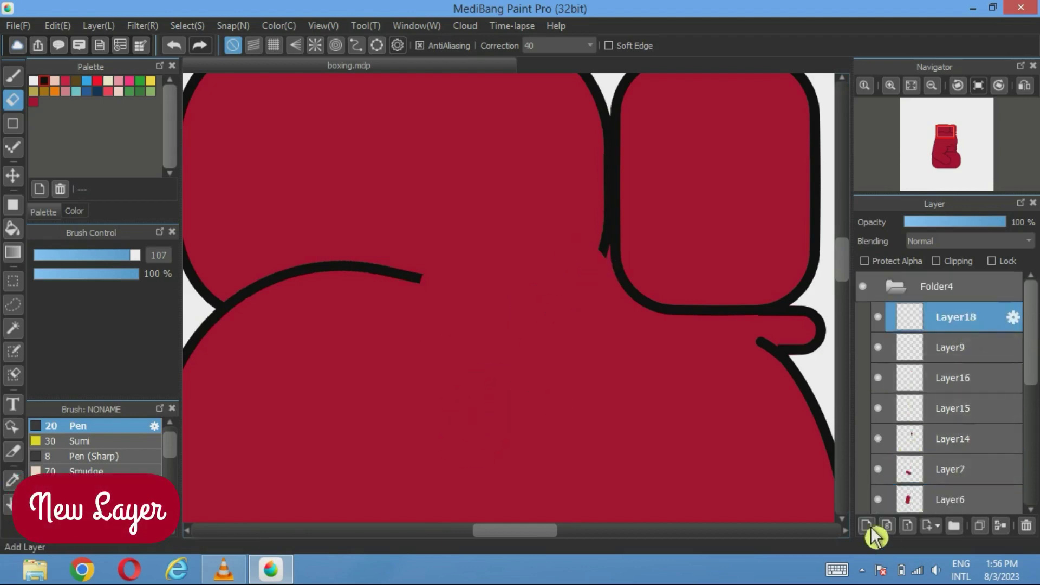
pyautogui.click(866, 525)
pyautogui.click(13, 204)
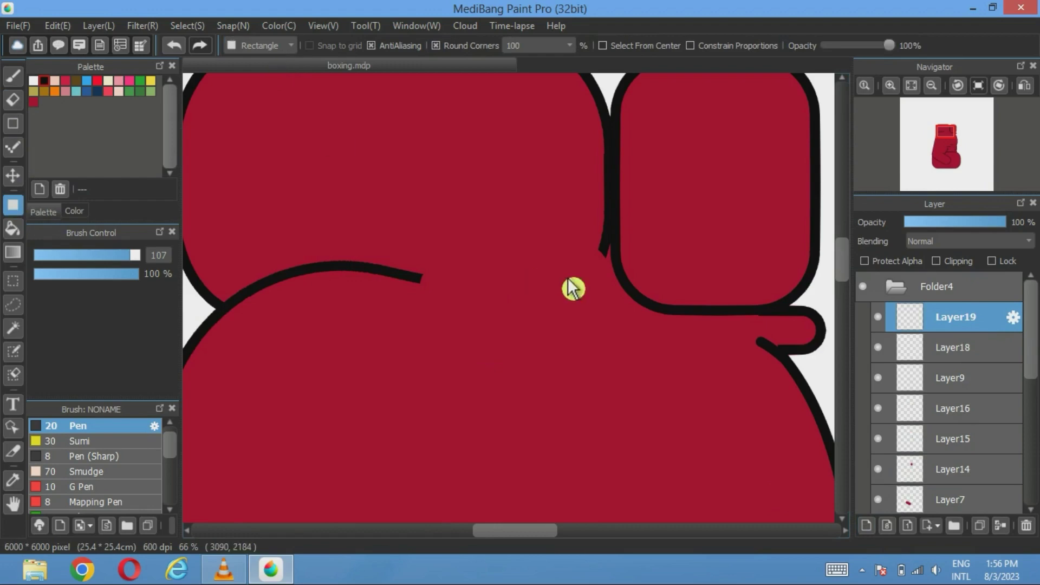
pyautogui.moveTo(574, 327); pyautogui.dragTo(487, 214)
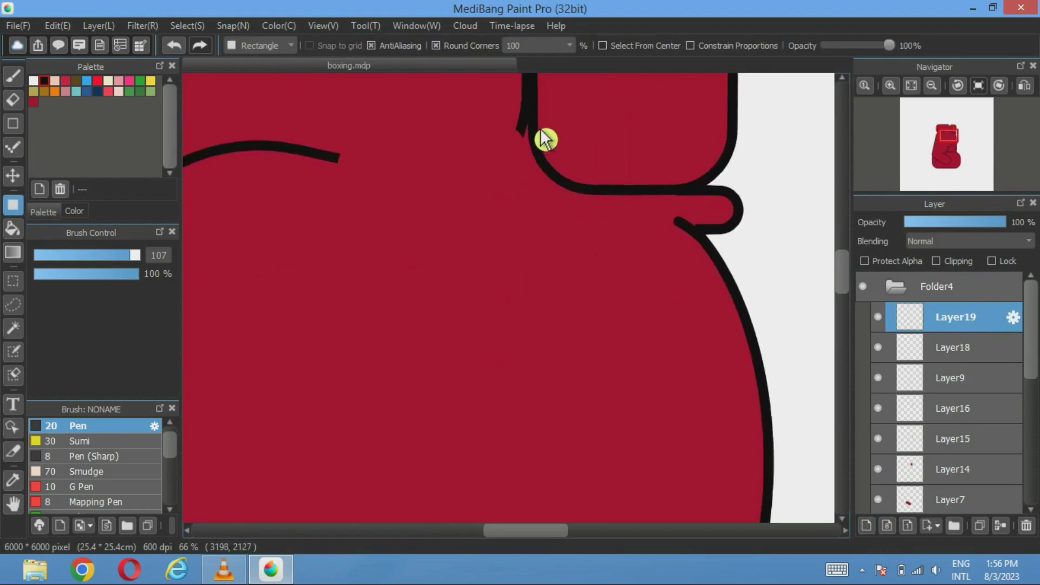
pyautogui.moveTo(541, 130); pyautogui.dragTo(494, 441)
pyautogui.click(911, 85)
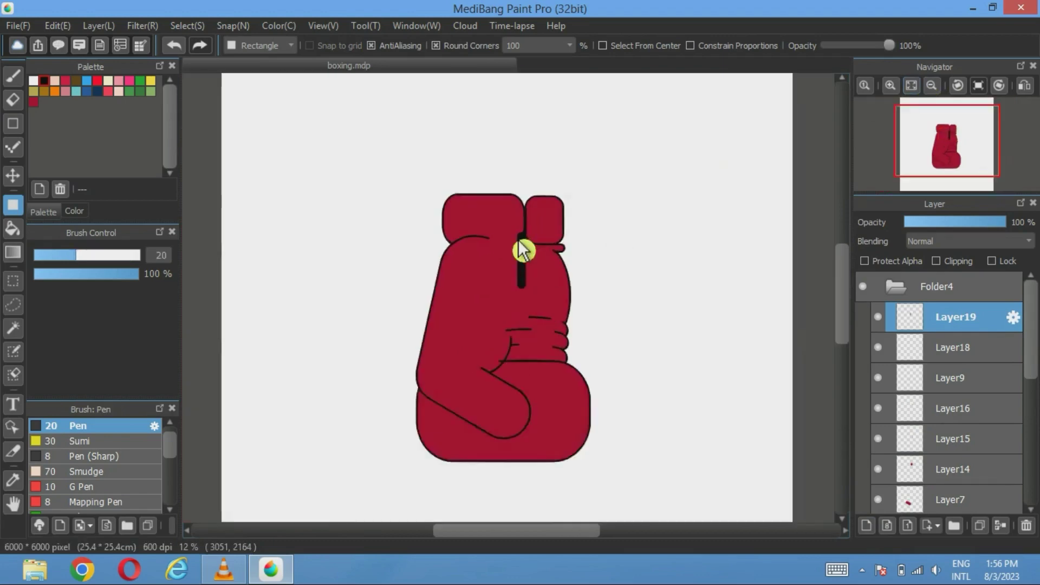
pyautogui.scroll(5, 522, 251)
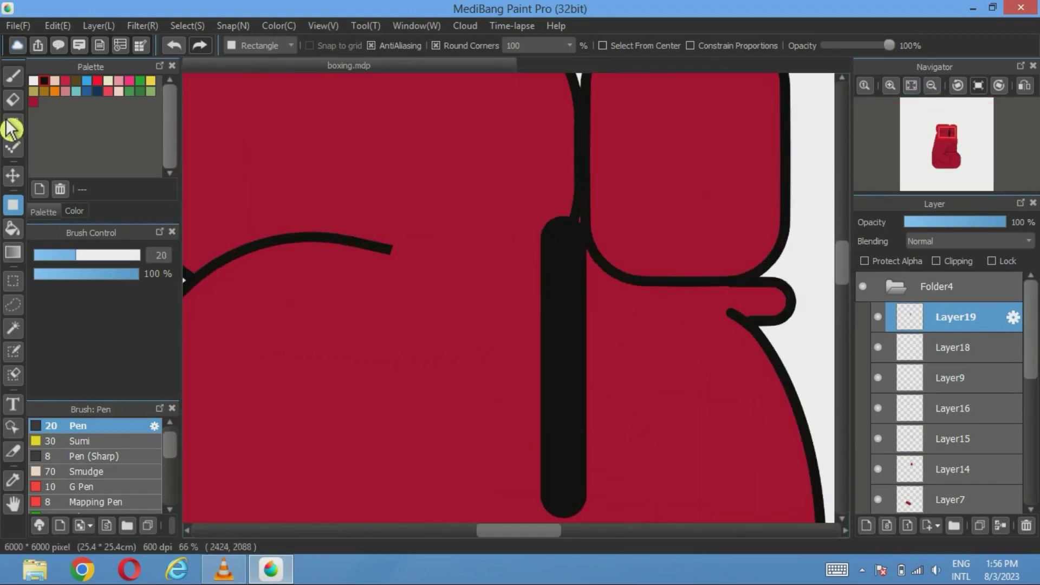
pyautogui.click(13, 175)
pyautogui.moveTo(558, 343); pyautogui.dragTo(572, 348)
pyautogui.click(174, 45)
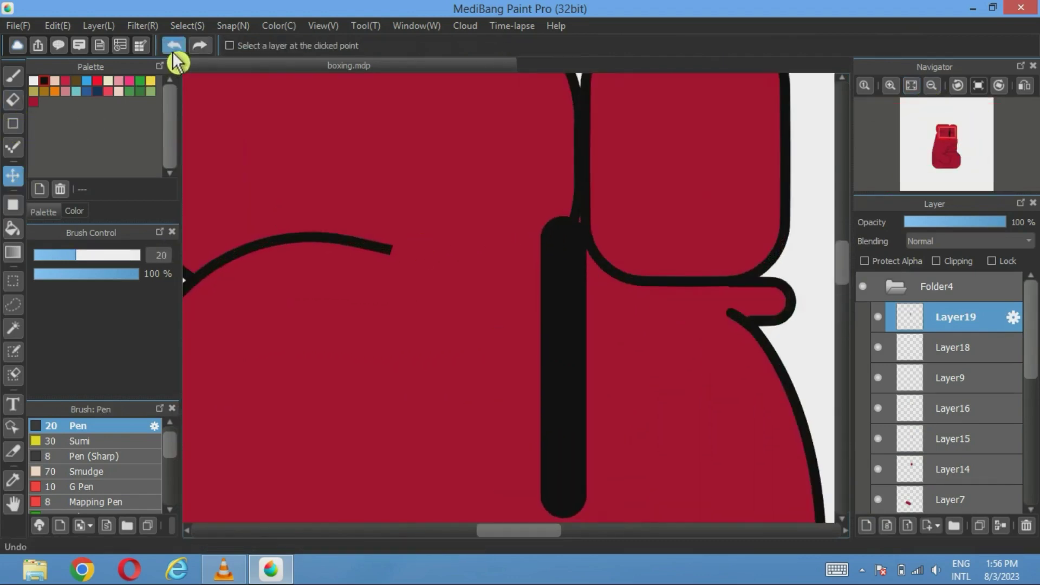
pyautogui.click(174, 45)
# Draw a filled black rounded vertical bar below the gap between the two upper blocks and taper its upper part with Mesh Transform.
pyautogui.click(13, 205)
pyautogui.moveTo(611, 220); pyautogui.dragTo(544, 514)
pyautogui.click(187, 26)
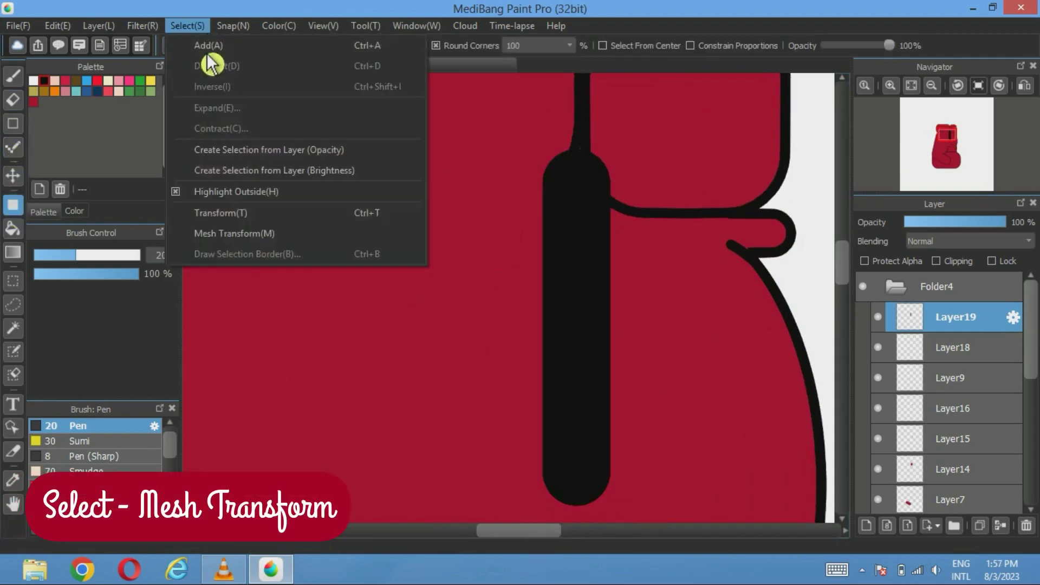
pyautogui.click(209, 230)
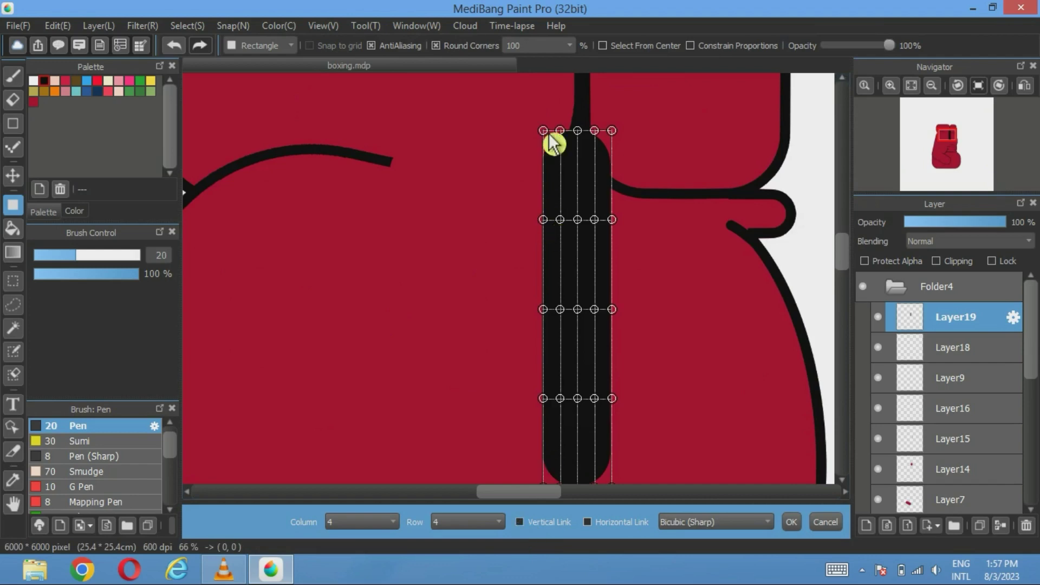
pyautogui.moveTo(564, 131); pyautogui.dragTo(581, 143)
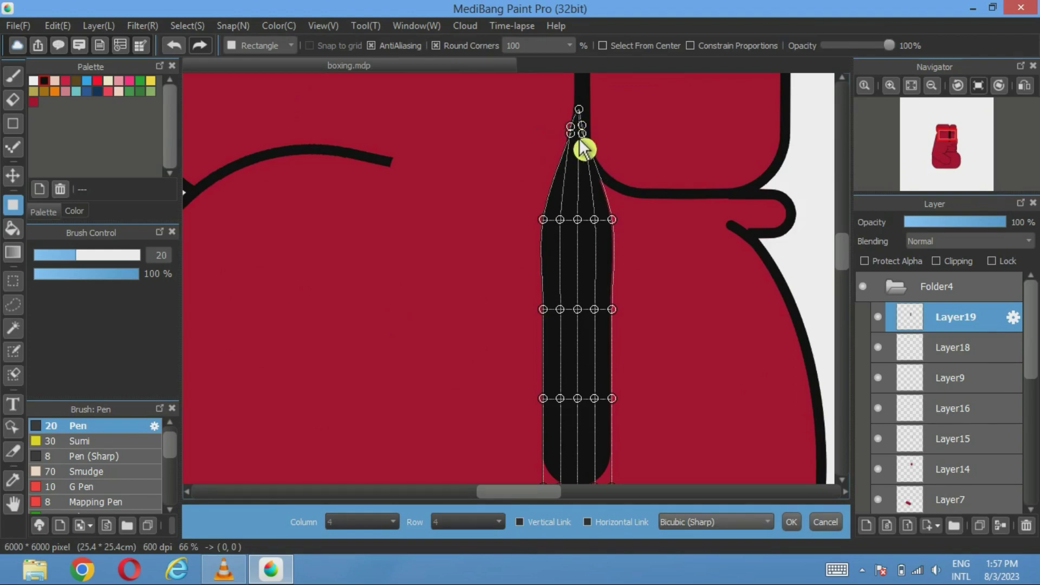
pyautogui.moveTo(602, 222); pyautogui.dragTo(587, 223)
pyautogui.moveTo(621, 326); pyautogui.dragTo(612, 328)
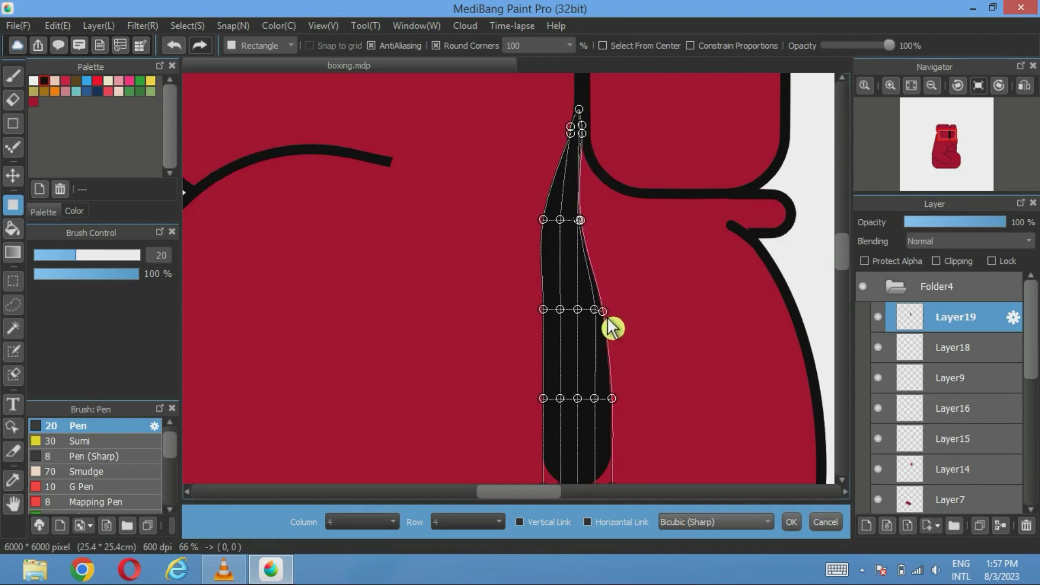
# Bend the bar by shifting its bottom mesh row right with Horizontal Link on and moving its middle row left.
pyautogui.scroll(3, 583, 372)
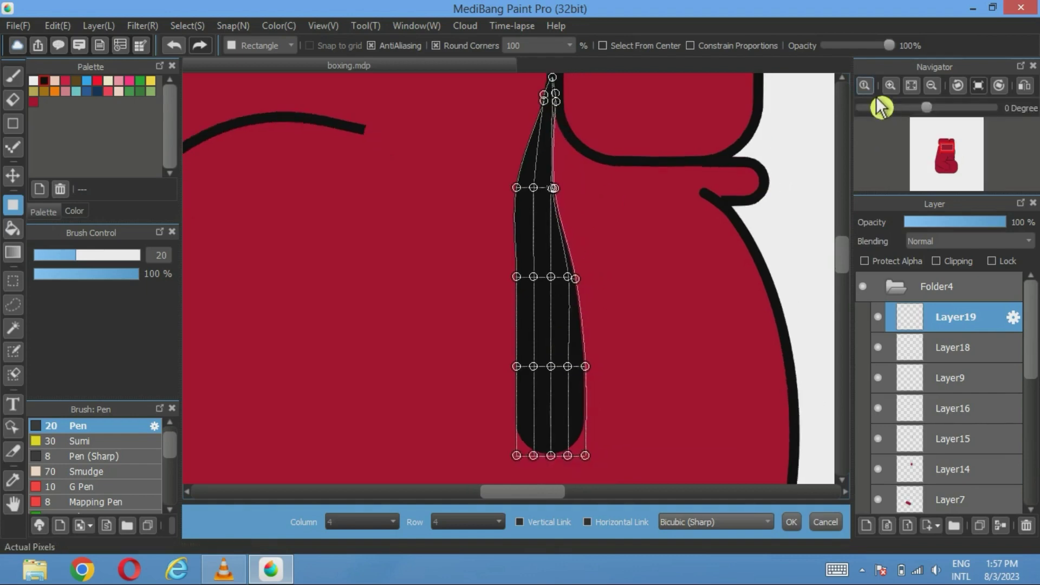
pyautogui.click(931, 85)
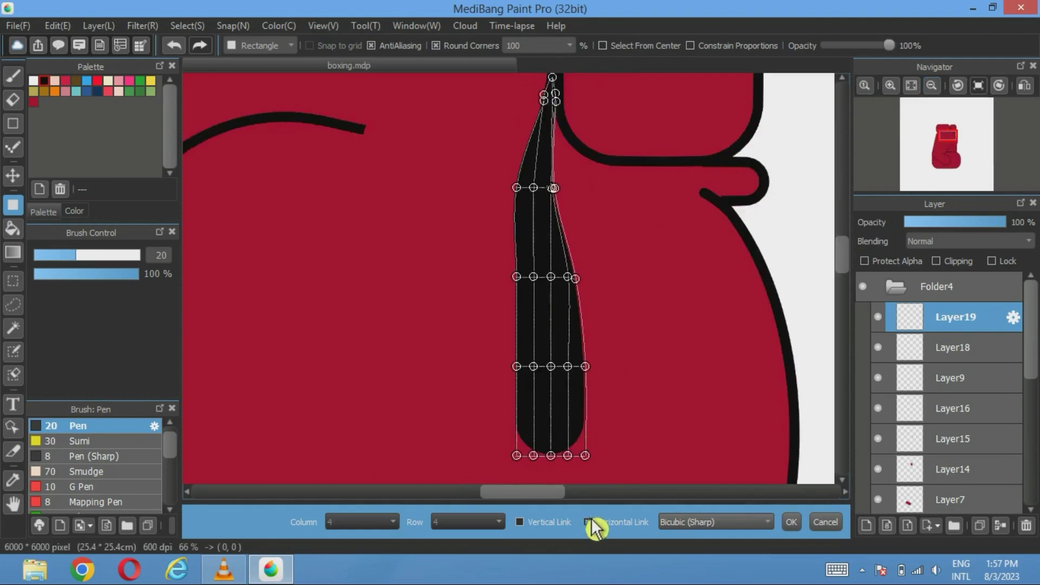
pyautogui.moveTo(561, 463); pyautogui.dragTo(582, 463)
pyautogui.moveTo(582, 380); pyautogui.dragTo(580, 376)
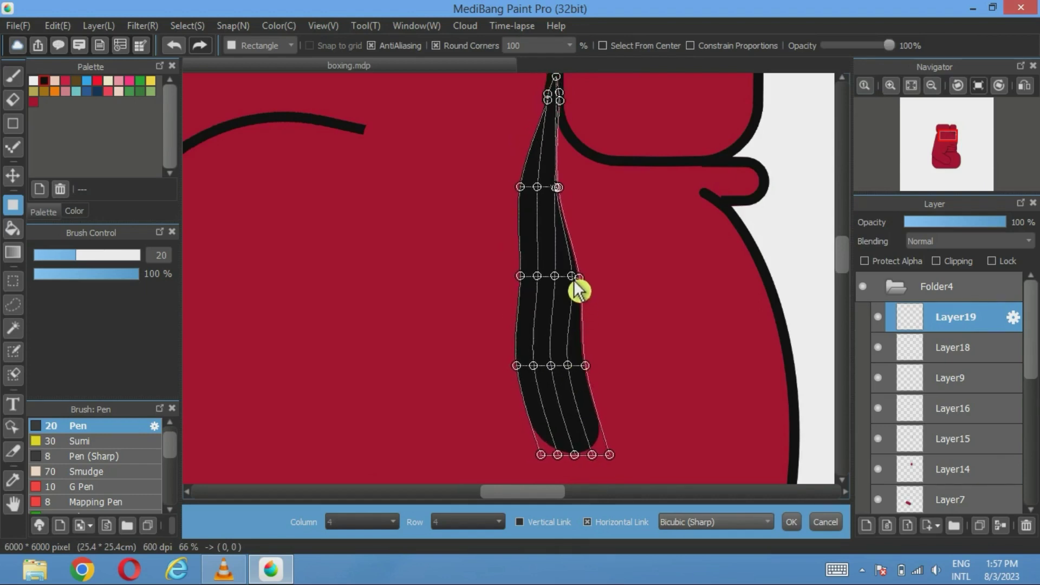
pyautogui.moveTo(577, 288)
pyautogui.mouseDown()
pyautogui.moveTo(563, 306)
pyautogui.moveTo(560, 283)
pyautogui.mouseUp()
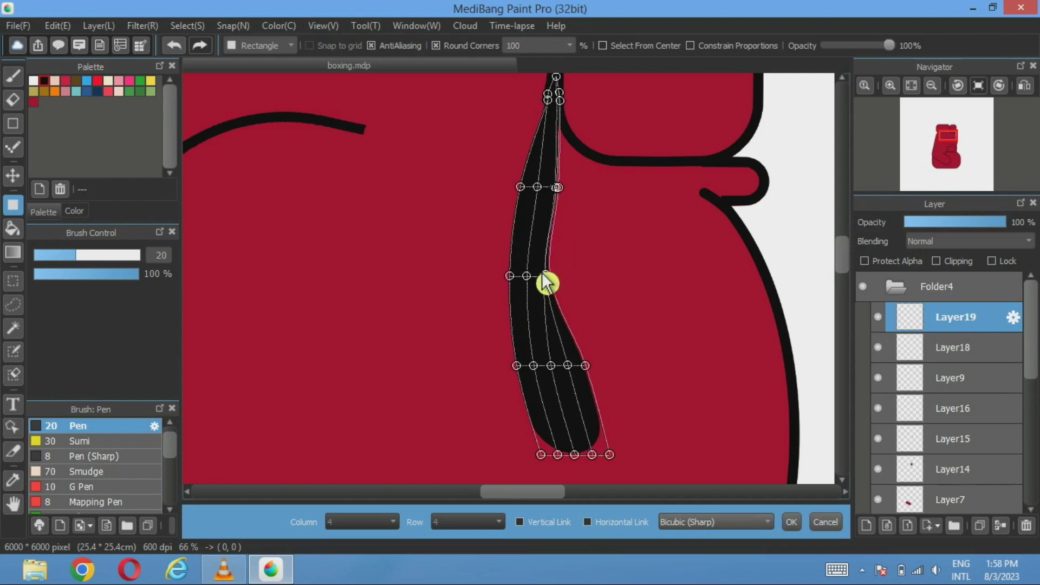
# Narrow the bar's middle and upper part by pulling its right-hand mesh points inward, and apply the mesh transform.
pyautogui.hotkey('ctrl', 'z')
pyautogui.hotkey('ctrl', 'z')
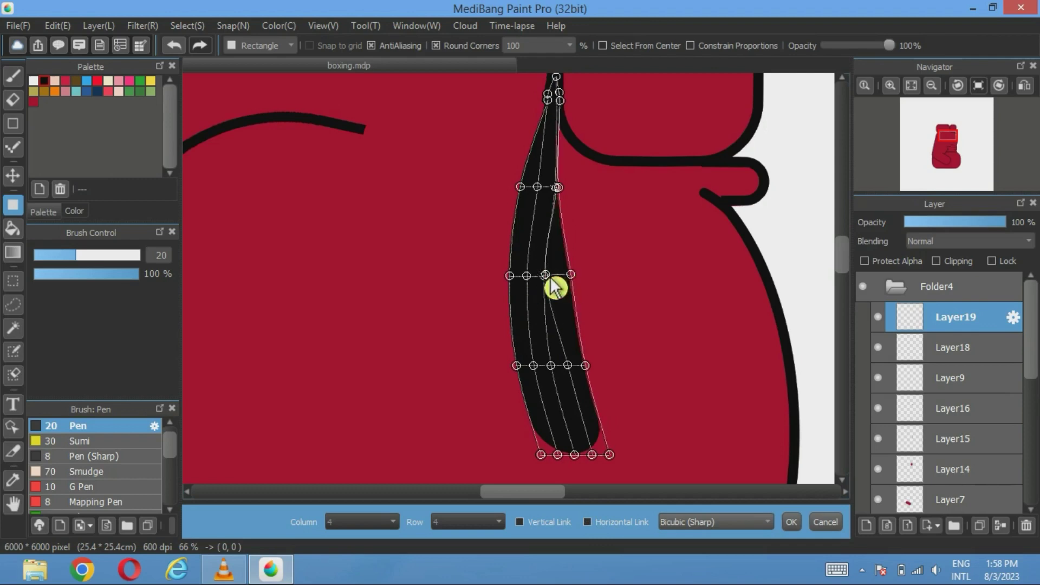
pyautogui.moveTo(557, 290); pyautogui.dragTo(542, 276)
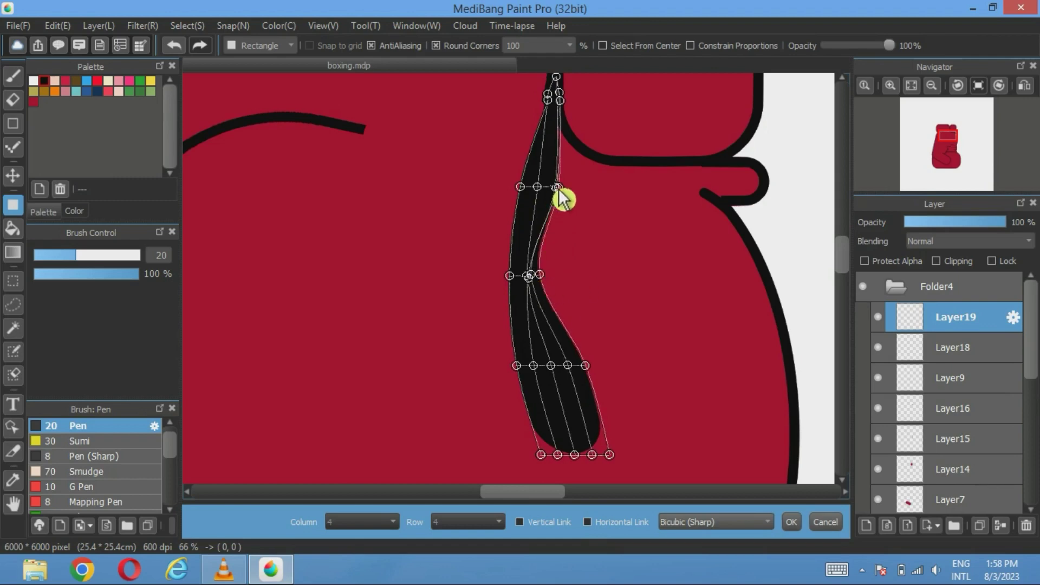
pyautogui.moveTo(557, 187)
pyautogui.mouseDown()
pyautogui.moveTo(539, 188)
pyautogui.moveTo(561, 195)
pyautogui.moveTo(547, 183)
pyautogui.mouseUp()
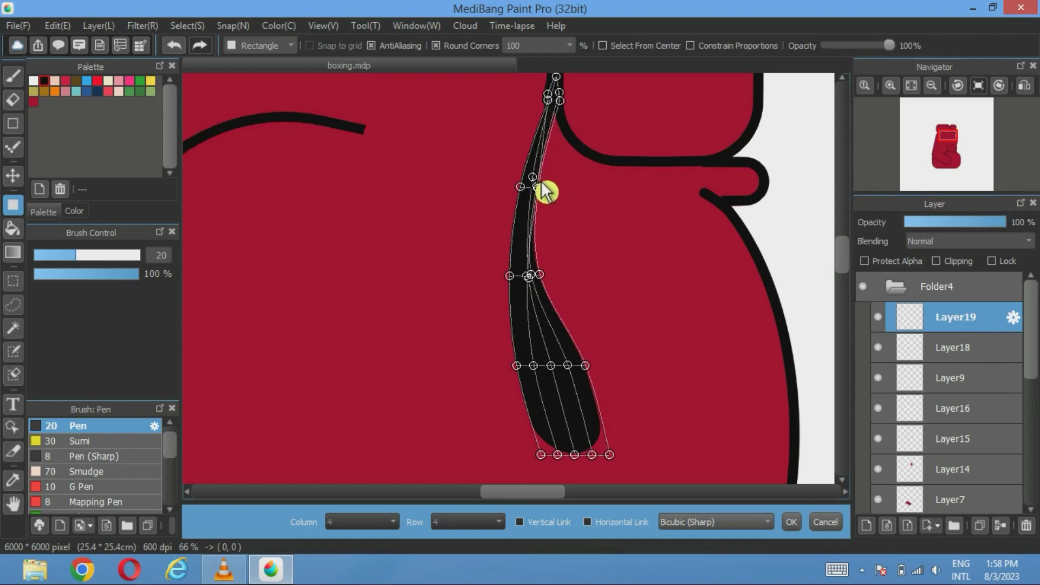
pyautogui.click(791, 523)
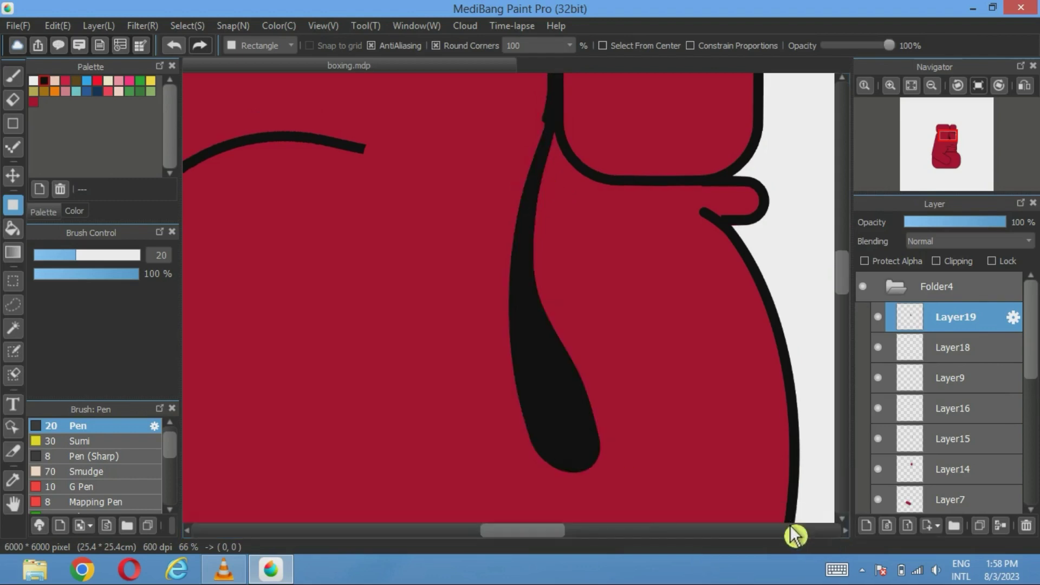
# Add a new layer above Layer19 at the top of Folder4.
pyautogui.click(913, 86)
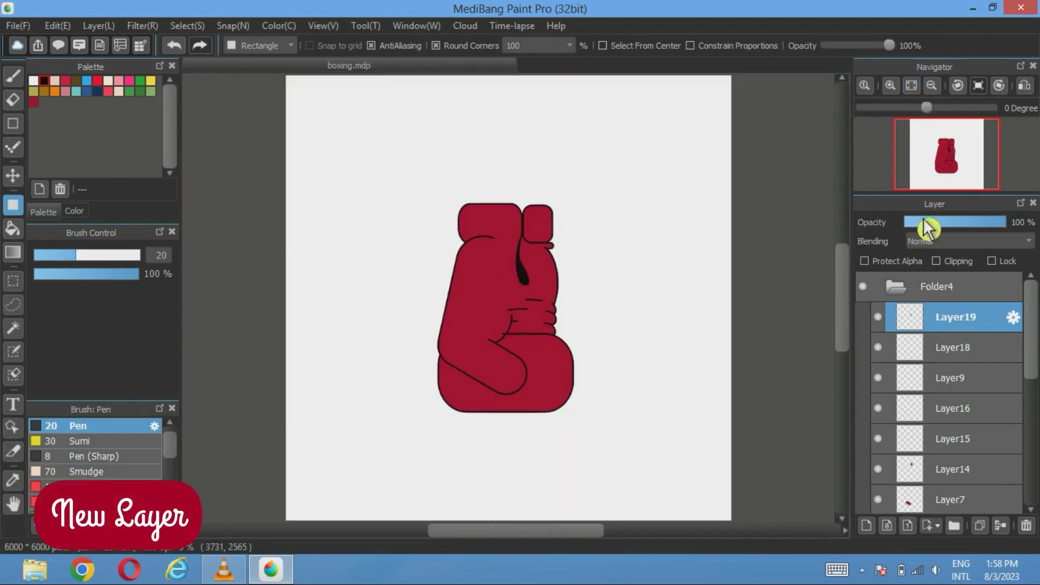
pyautogui.click(866, 525)
pyautogui.scroll(-3, 580, 297)
pyautogui.scroll(5, 420, 262)
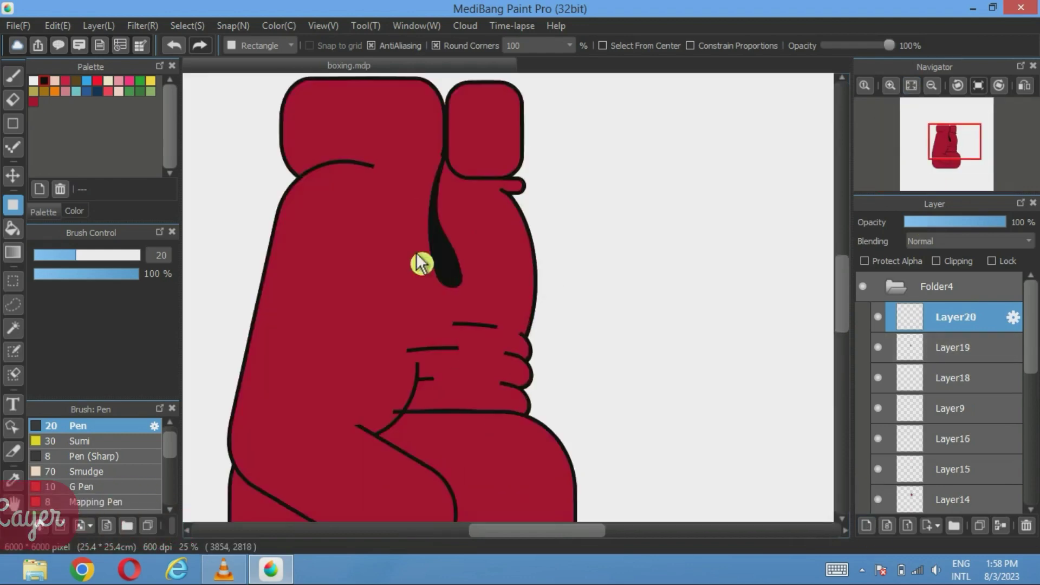
pyautogui.scroll(-1, 406, 353)
pyautogui.scroll(4, 405, 353)
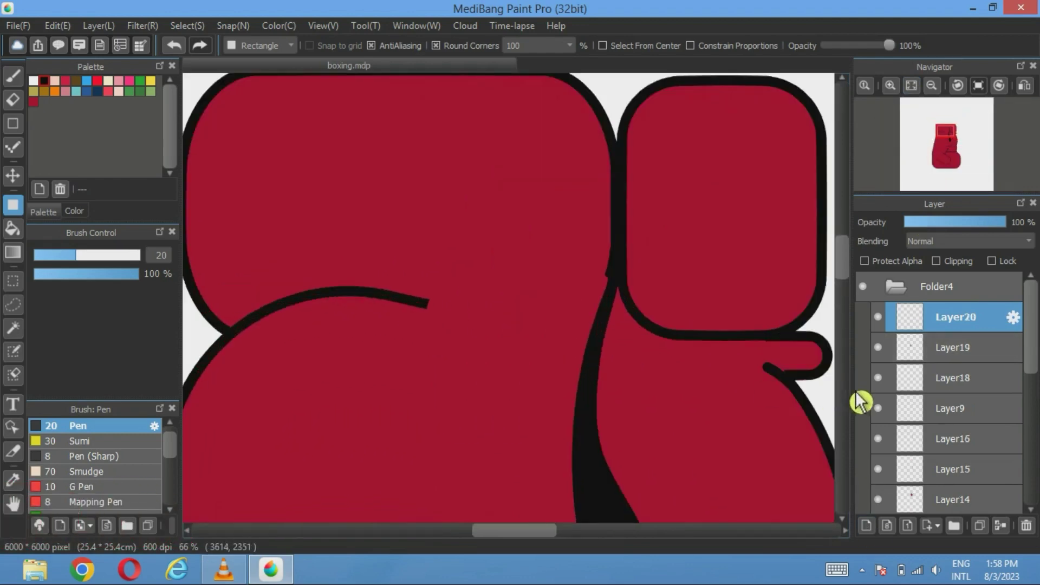
pyautogui.moveTo(1035, 356); pyautogui.dragTo(889, 422)
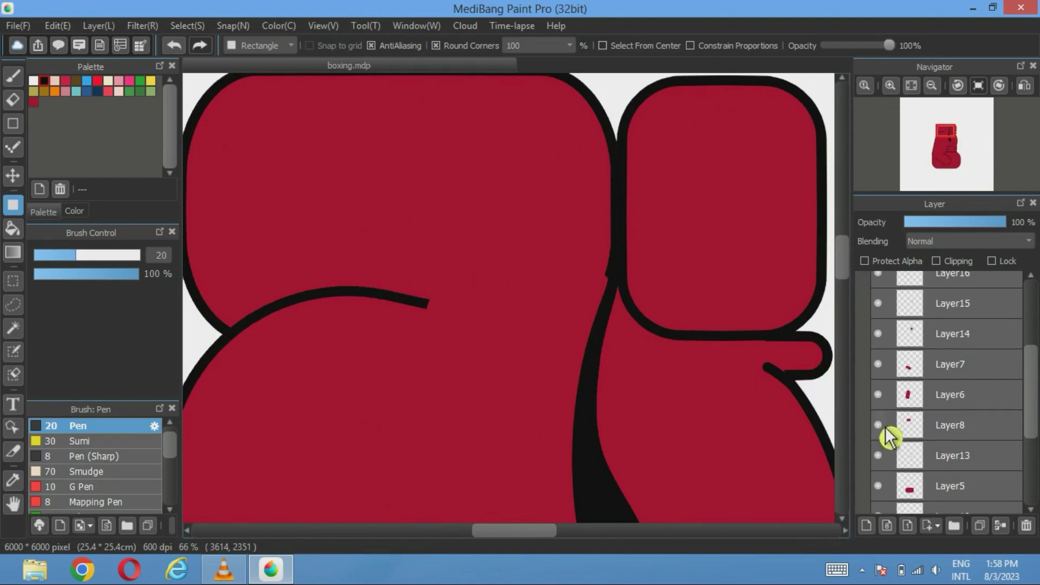
pyautogui.click(888, 430)
pyautogui.click(13, 102)
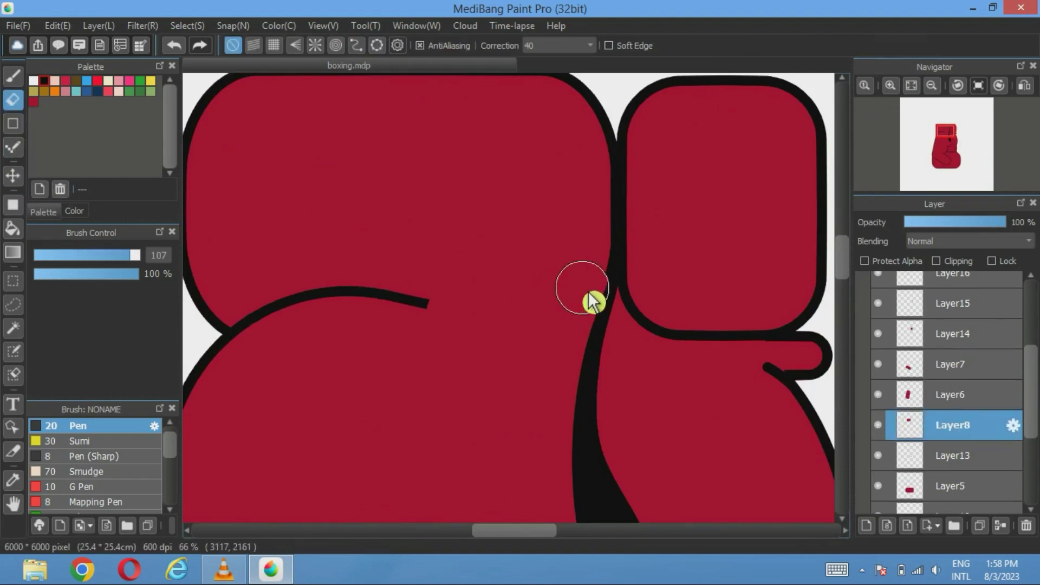
pyautogui.moveTo(583, 288)
pyautogui.mouseDown()
pyautogui.moveTo(613, 255)
pyautogui.moveTo(615, 219)
pyautogui.mouseUp()
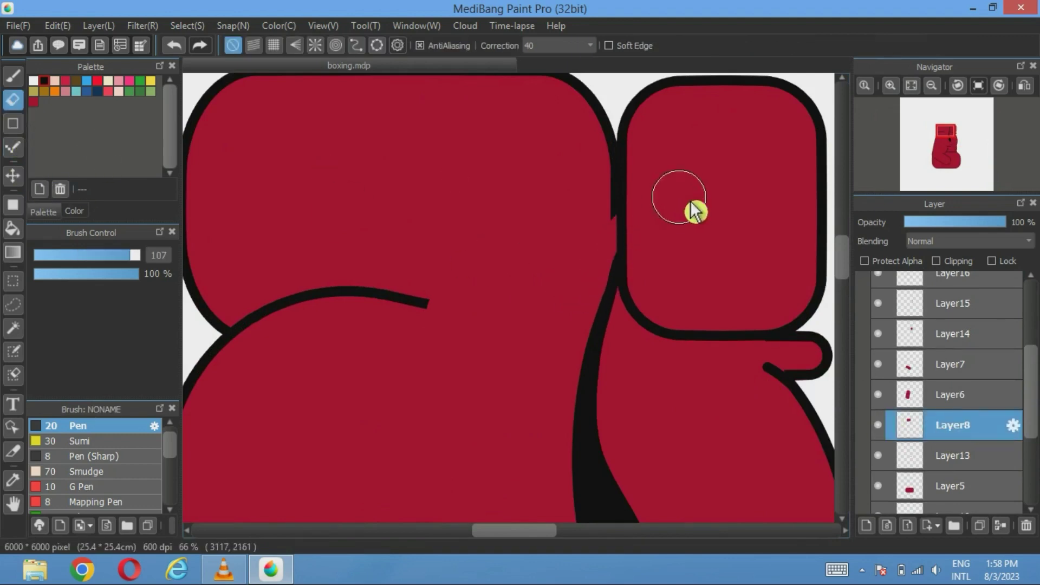
pyautogui.click(190, 48)
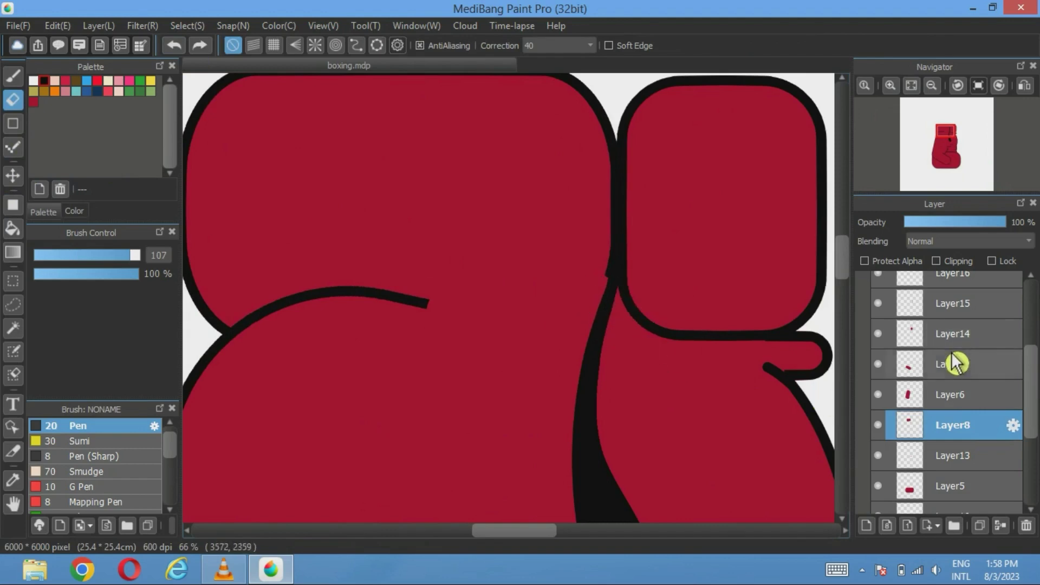
# Shift the tapered black bar on Layer19 slightly up and to the left, and reselect Layer20.
pyautogui.scroll(5, 955, 360)
pyautogui.click(955, 324)
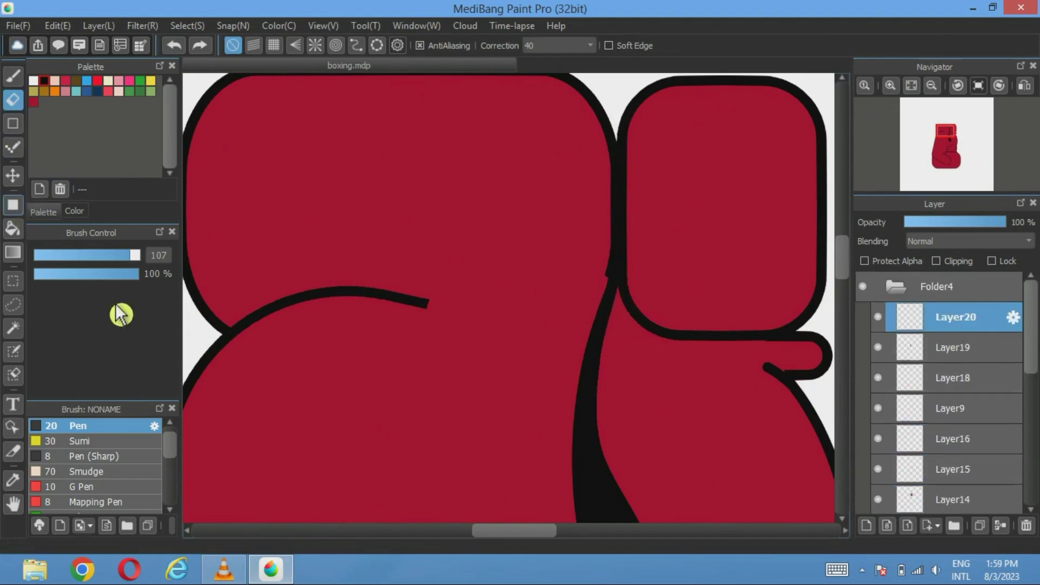
pyautogui.click(931, 350)
pyautogui.click(13, 175)
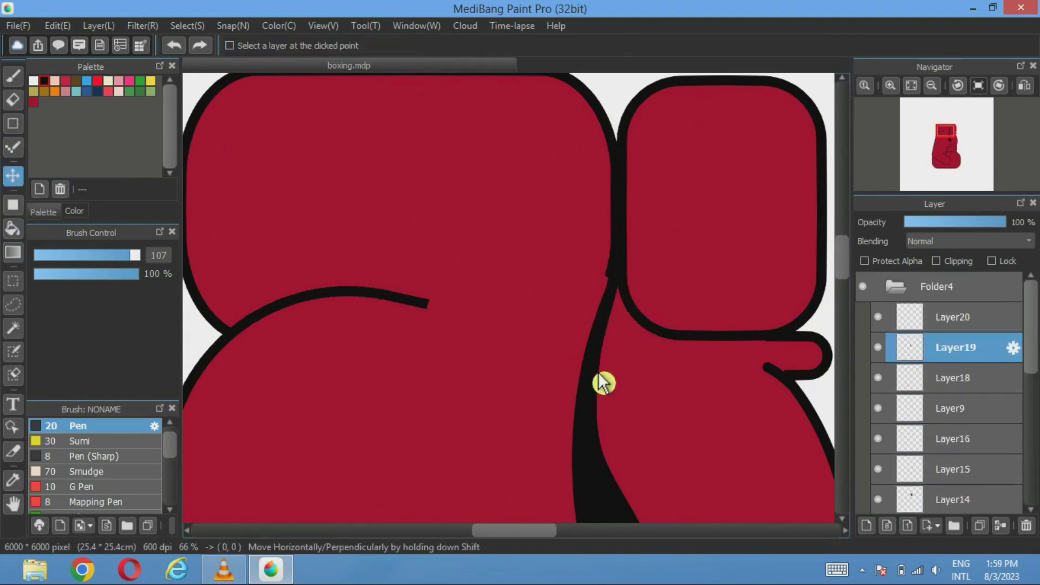
pyautogui.moveTo(603, 383); pyautogui.dragTo(600, 378)
pyautogui.hotkey('ctrl', 'Up')
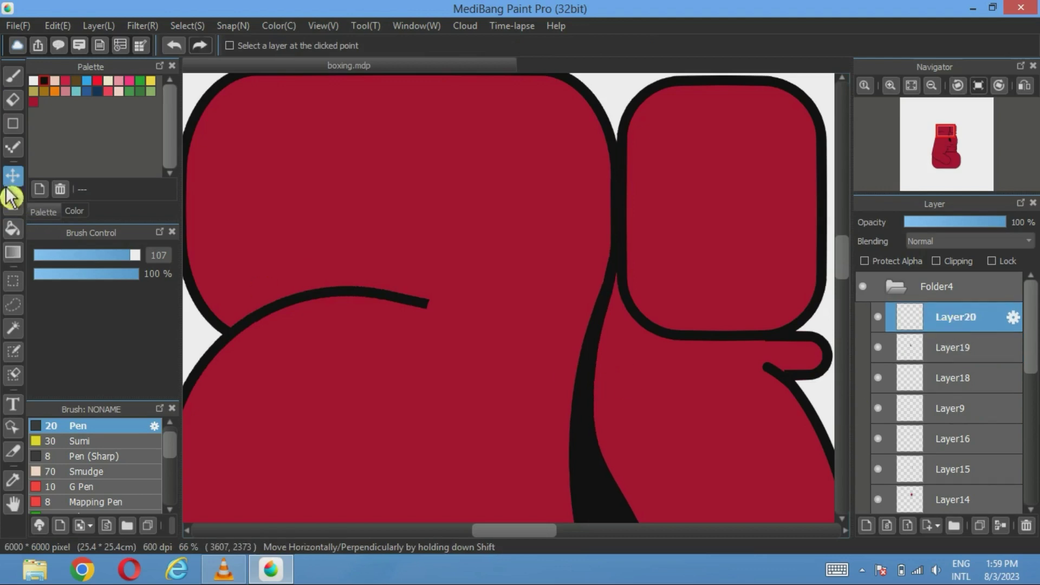
pyautogui.click(9, 214)
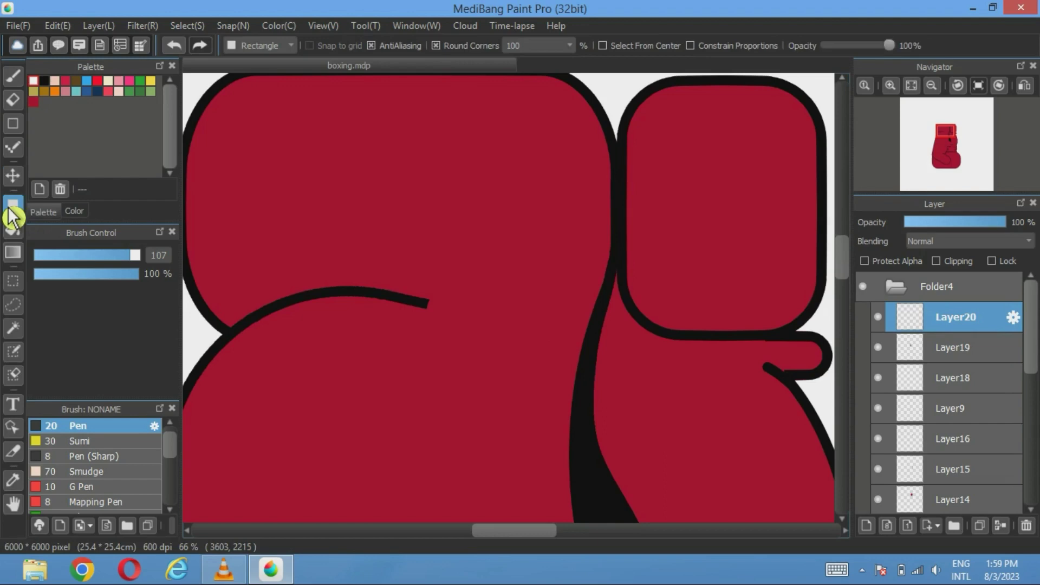
pyautogui.moveTo(720, 154); pyautogui.dragTo(443, 267)
pyautogui.click(174, 45)
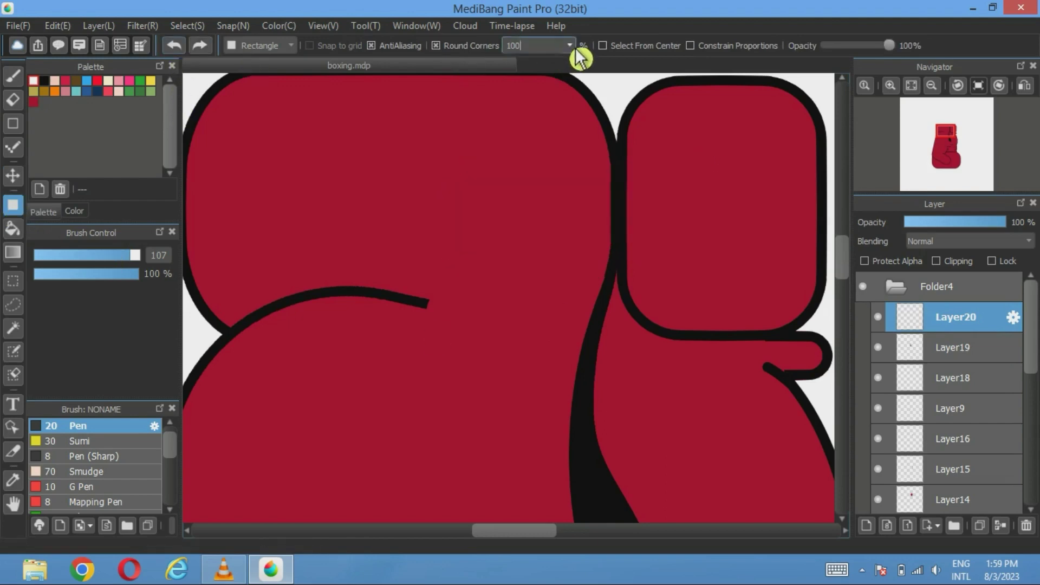
# Set the rectangle's round corners to 60% and draw a filled white rectangle about 541 × 228 px across the two upper blocks.
pyautogui.click(569, 45)
pyautogui.click(536, 93)
pyautogui.moveTo(714, 161); pyautogui.dragTo(449, 290)
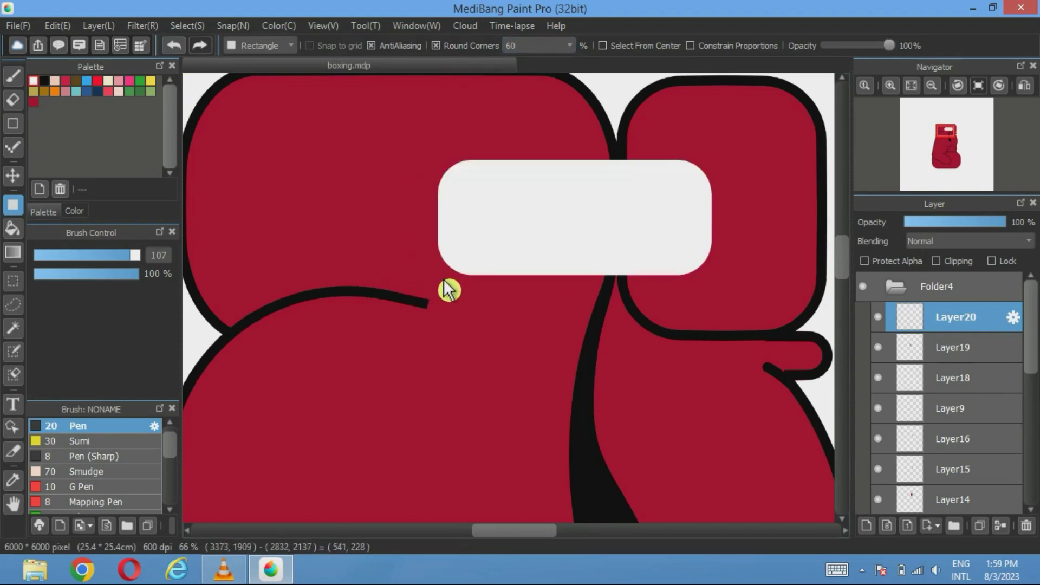
# Select the white rectangle with the Magic Wand, draw a black selection border of width 20 around it, and deselect.
pyautogui.click(13, 327)
pyautogui.click(594, 243)
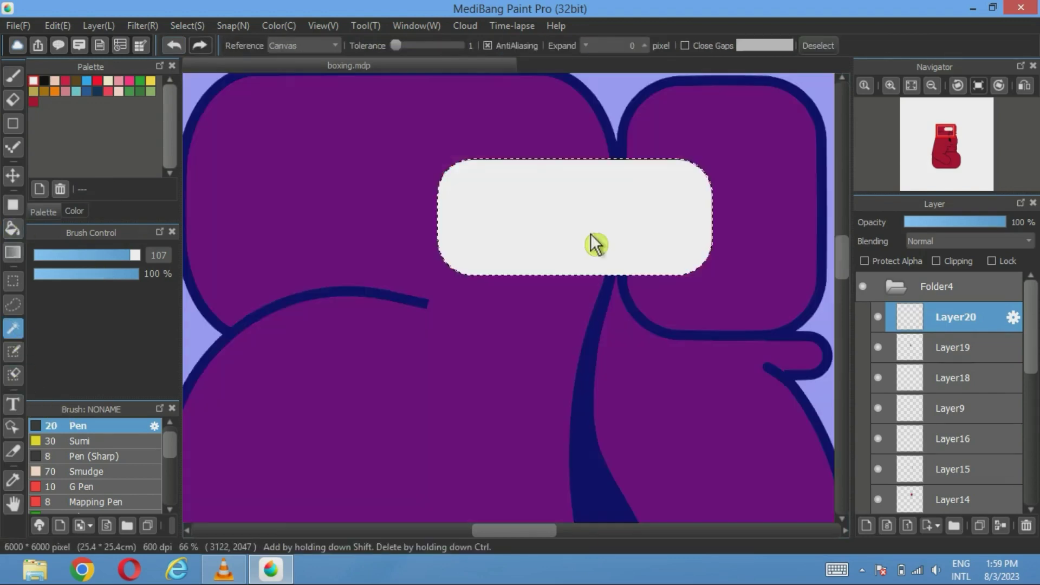
pyautogui.click(188, 25)
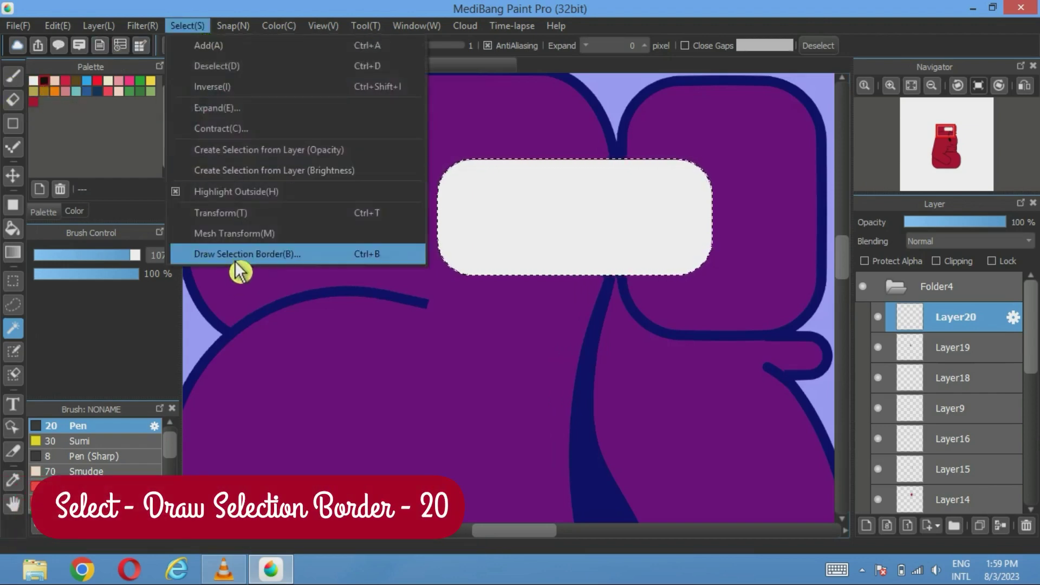
pyautogui.click(236, 255)
pyautogui.click(558, 342)
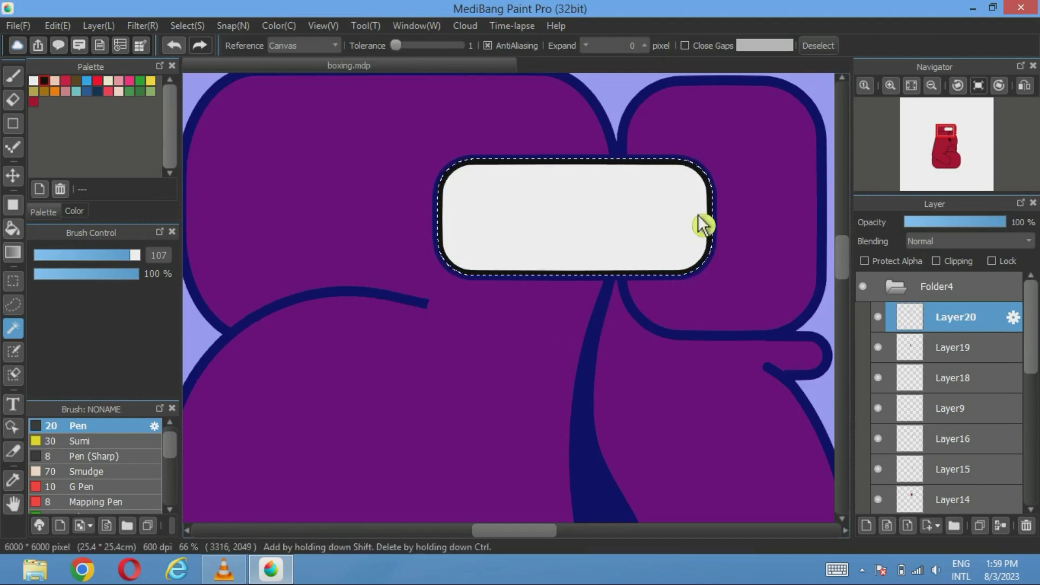
pyautogui.click(818, 47)
# Undo the black border, the selection and the white rectangle.
pyautogui.click(177, 48)
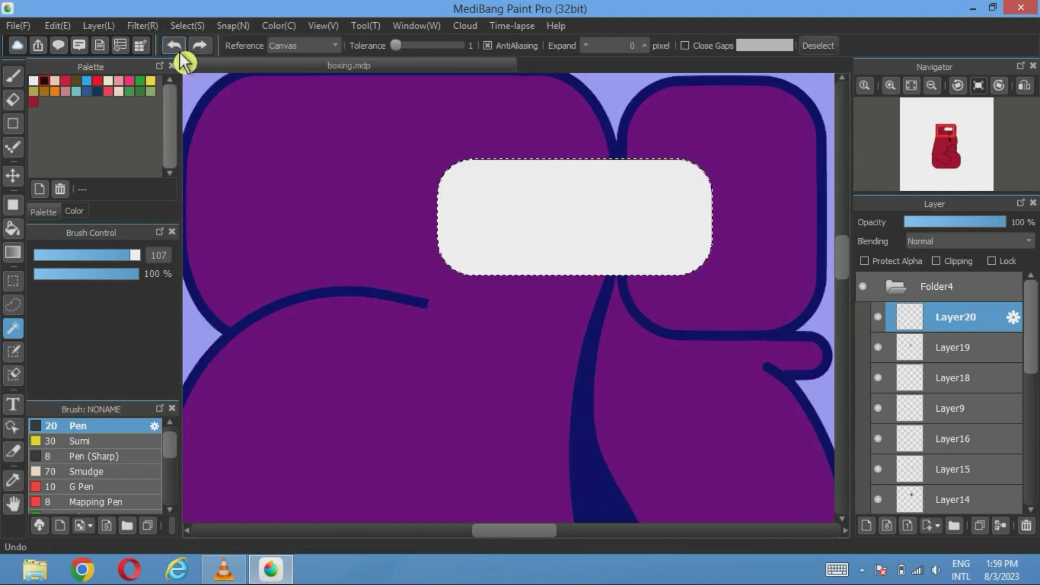
pyautogui.click(178, 48)
pyautogui.click(177, 47)
# Draw a wider white rounded rectangle about 795 × 241 px across the two upper blocks and move it slightly up and left.
pyautogui.click(22, 205)
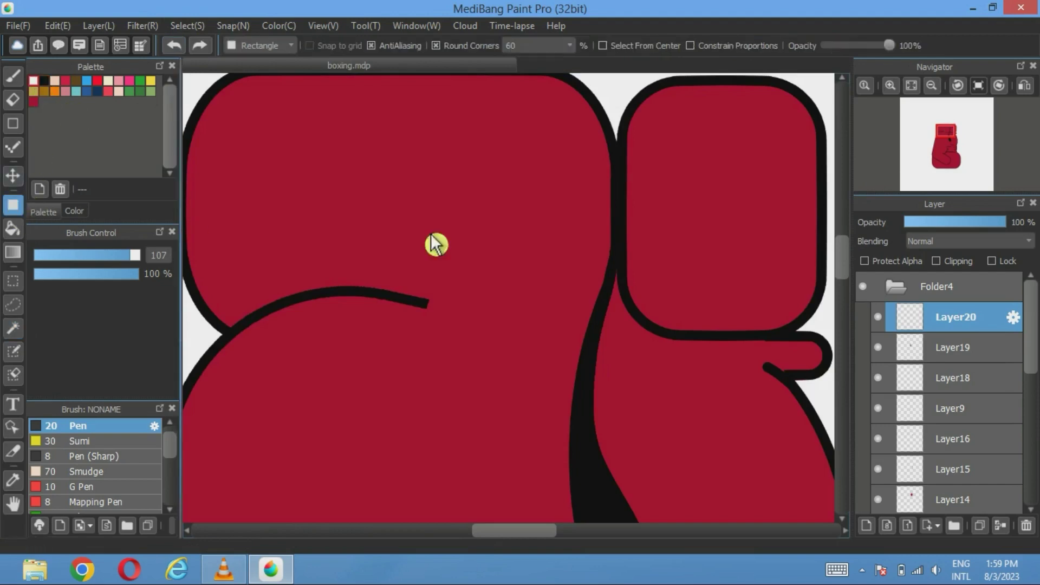
pyautogui.hscroll(1, 592, 197)
pyautogui.scroll(1, 611, 207)
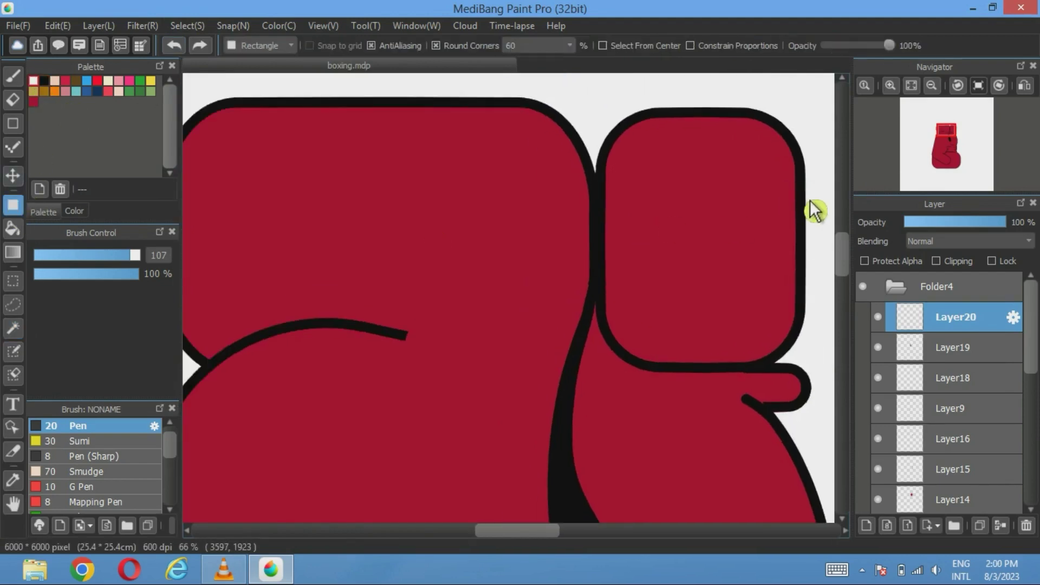
pyautogui.moveTo(807, 195); pyautogui.dragTo(413, 328)
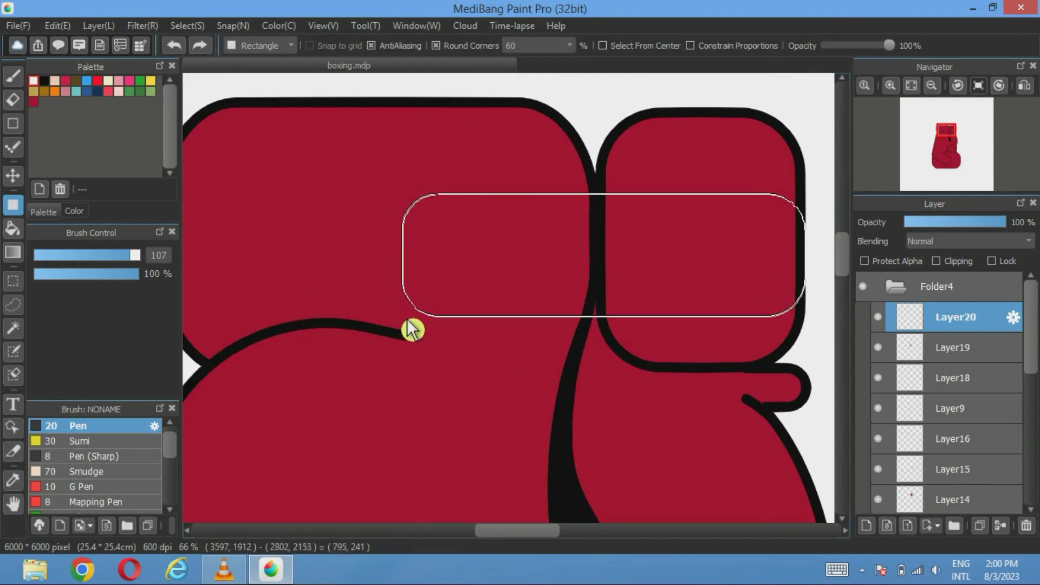
pyautogui.click(13, 175)
pyautogui.moveTo(619, 255); pyautogui.dragTo(598, 242)
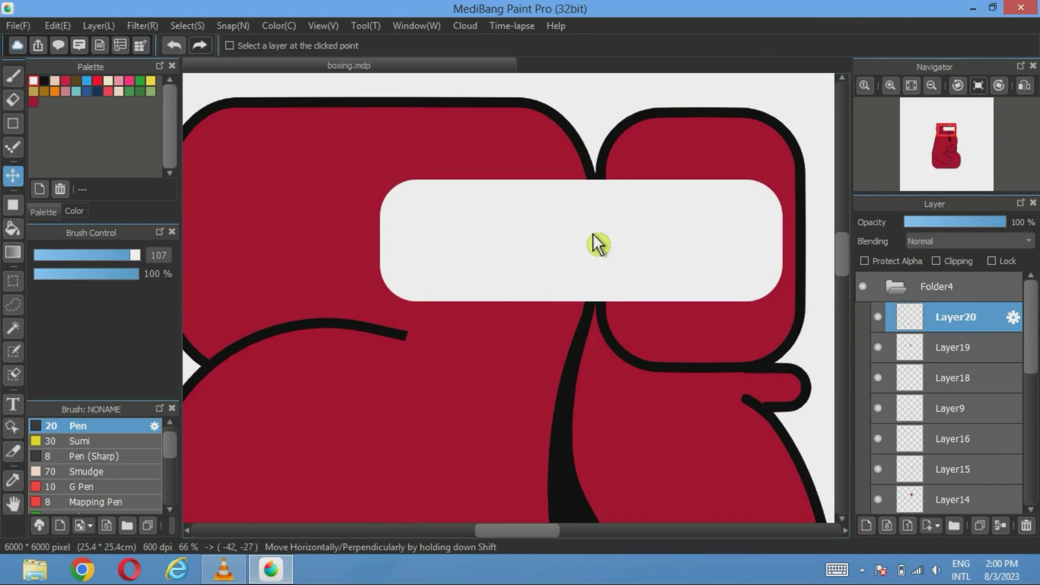
# Arch the white strip upward by raising its three inner mesh columns with Mesh Transform and Vertical Link on, and apply it.
pyautogui.click(187, 25)
pyautogui.click(231, 235)
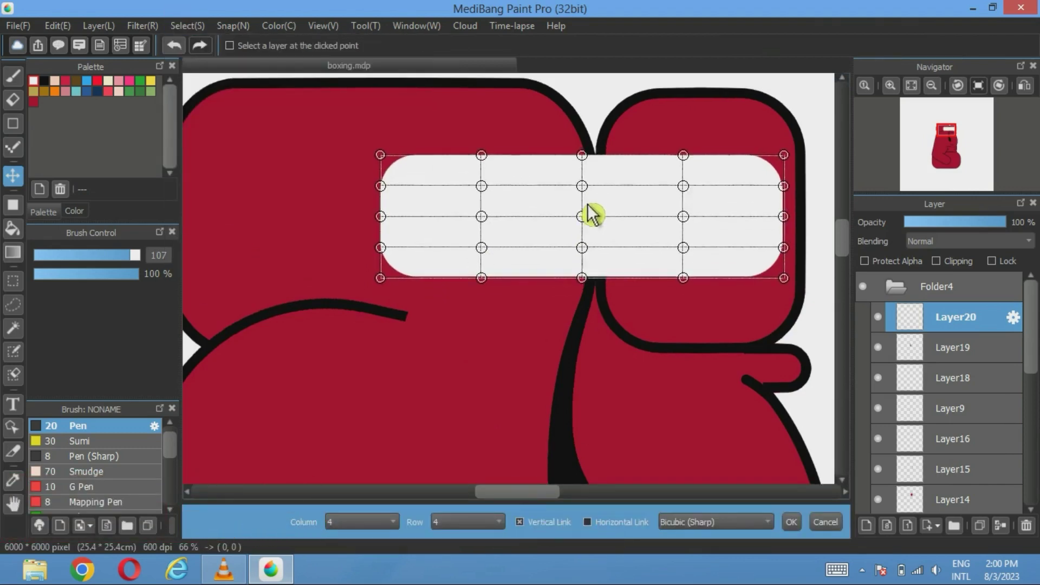
pyautogui.moveTo(582, 218); pyautogui.dragTo(585, 205)
pyautogui.moveTo(684, 219); pyautogui.dragTo(686, 212)
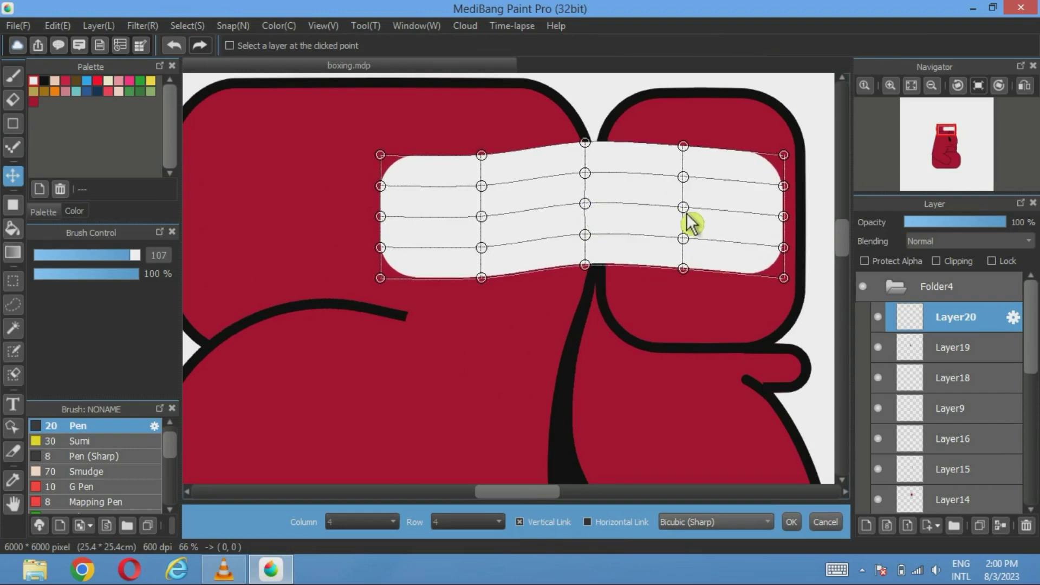
pyautogui.moveTo(491, 212); pyautogui.dragTo(488, 181)
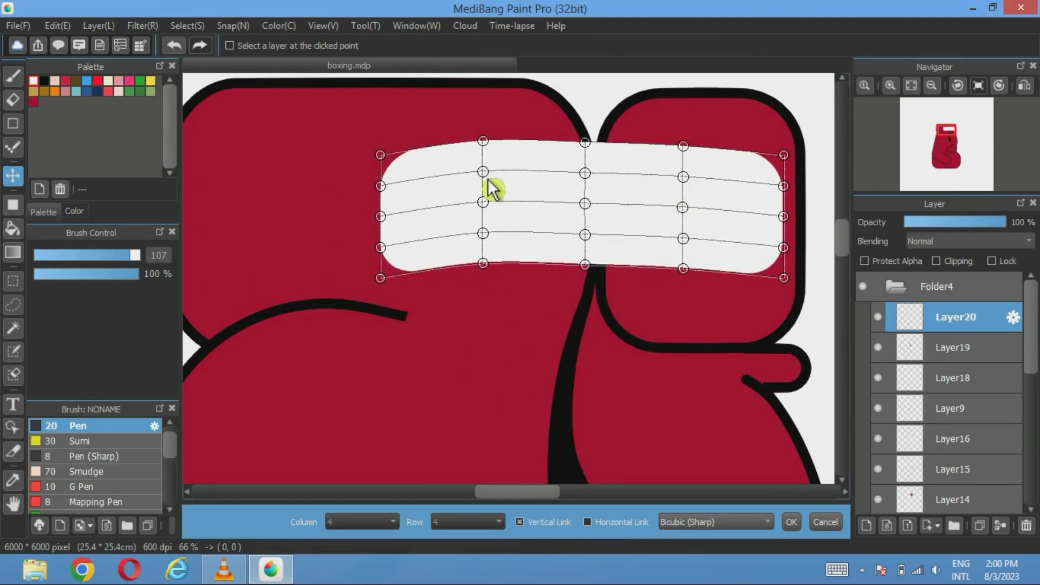
pyautogui.click(793, 523)
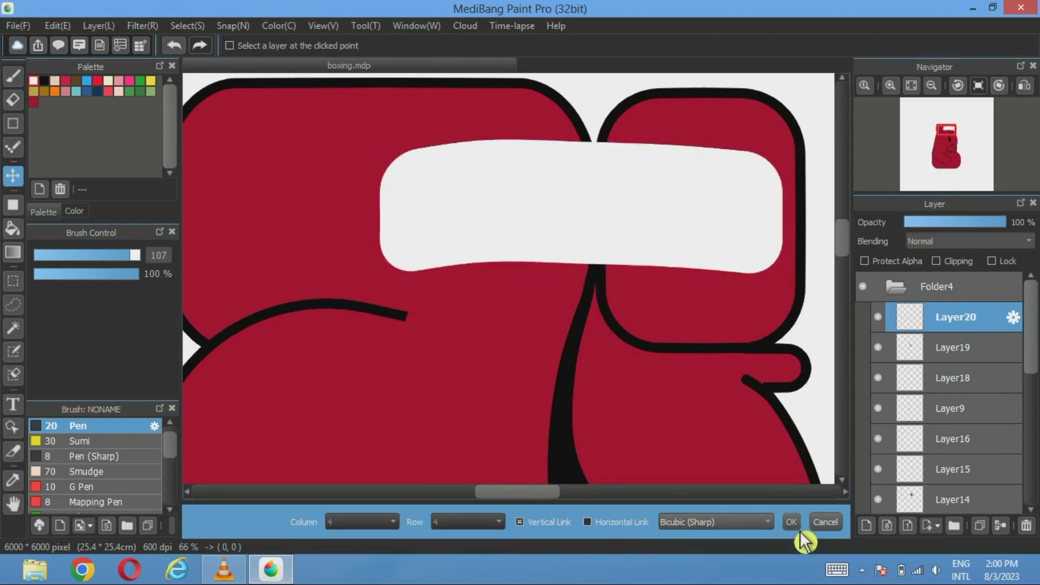
pyautogui.click(200, 26)
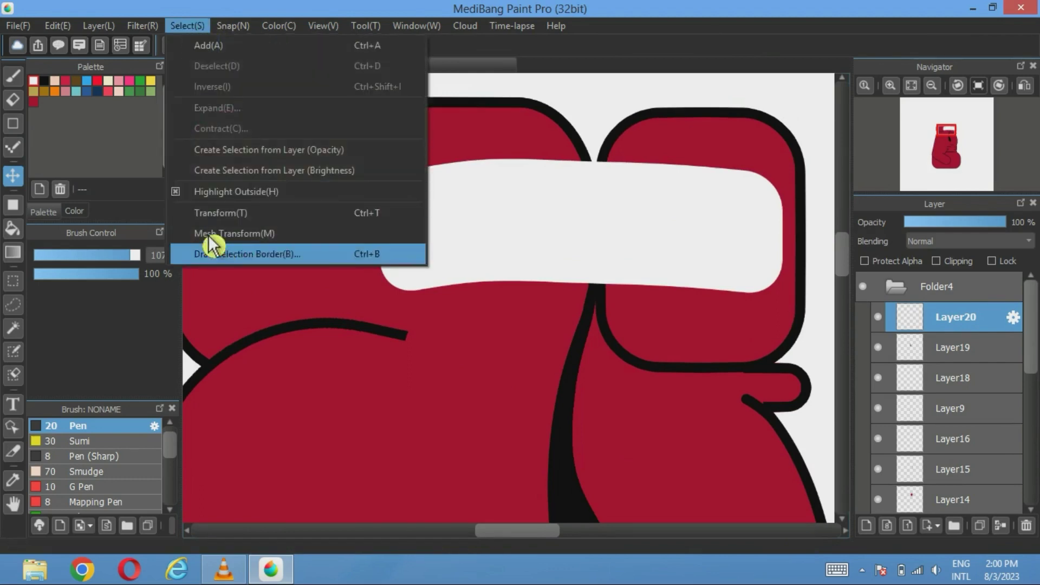
pyautogui.click(13, 328)
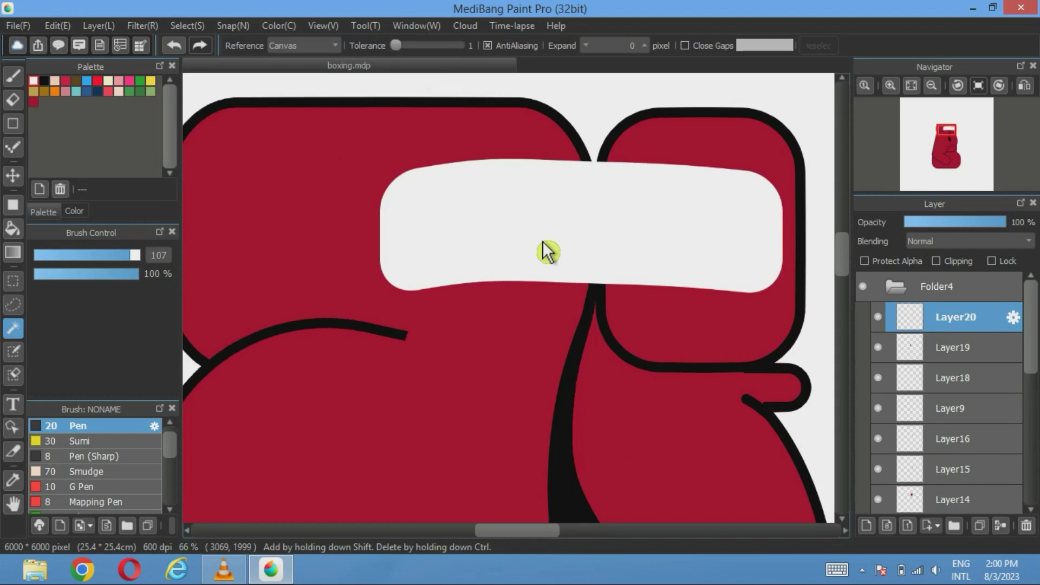
pyautogui.click(549, 252)
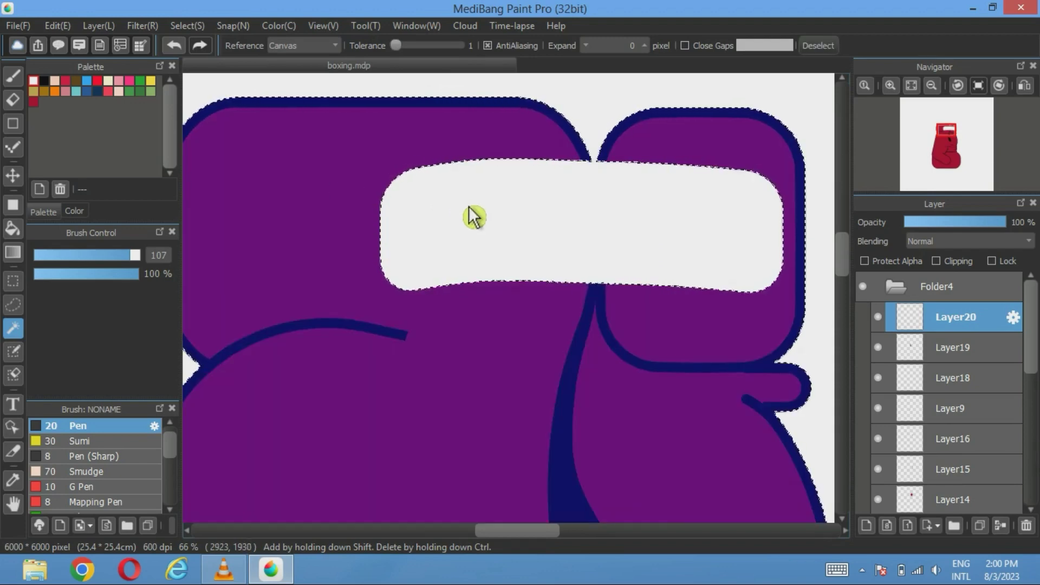
pyautogui.click(174, 47)
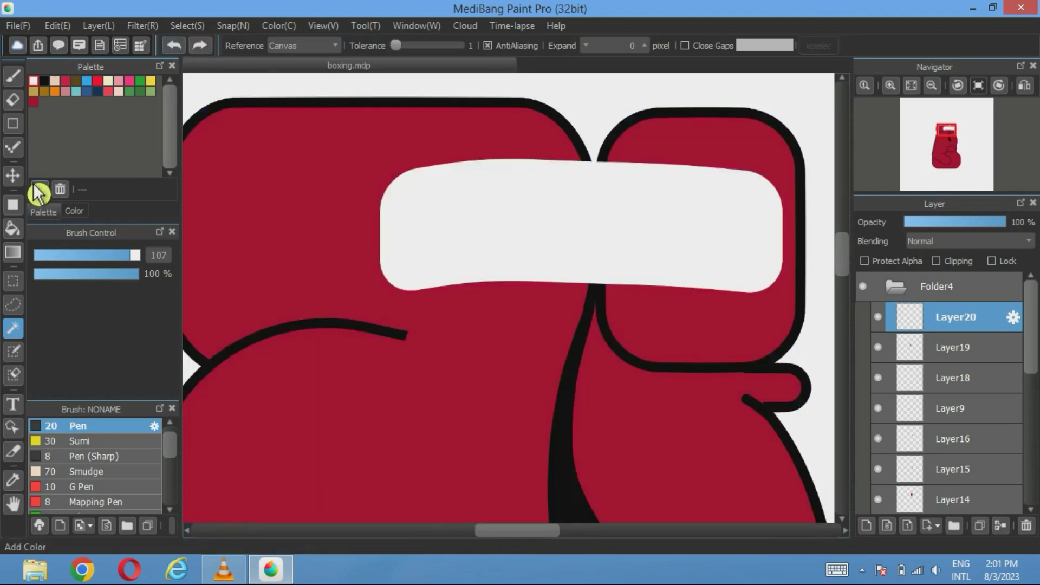
# Move the white strip down and left, away from the white background, and select its area with the Magic Wand.
pyautogui.click(13, 175)
pyautogui.moveTo(553, 241); pyautogui.dragTo(440, 323)
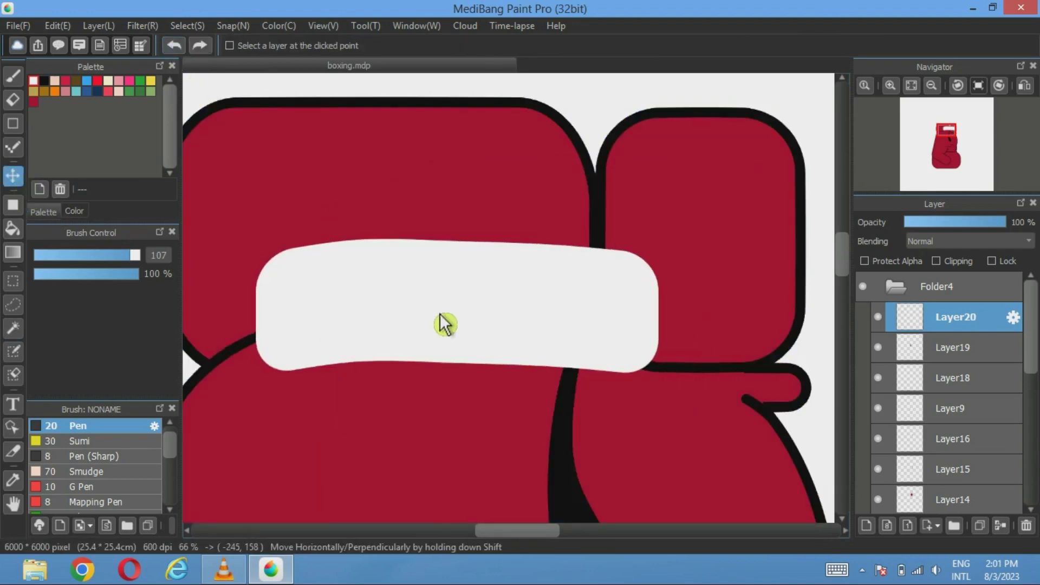
pyautogui.click(13, 328)
pyautogui.click(390, 346)
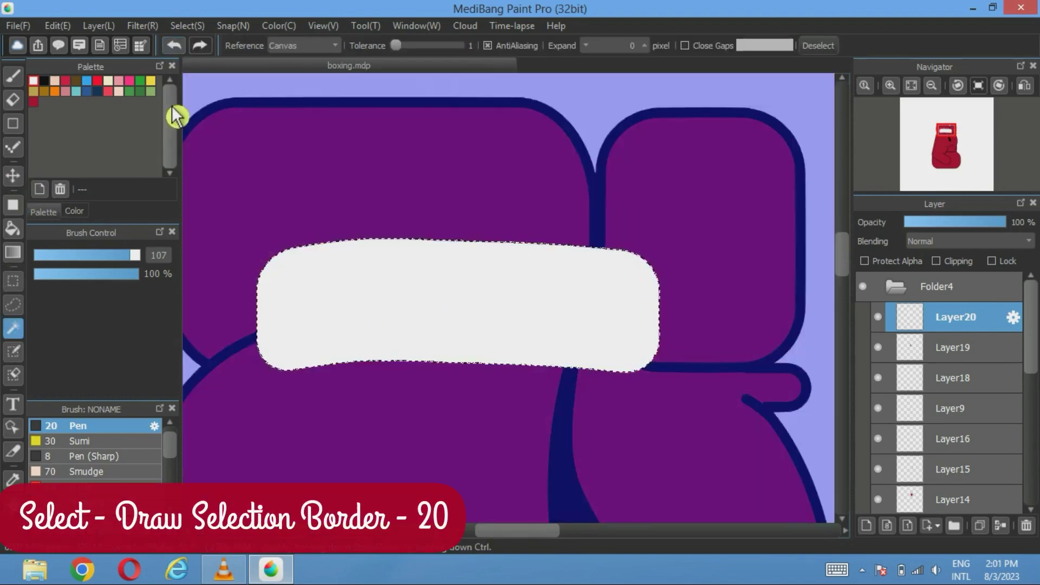
# Draw a black selection border of width 20 around the white strip and clear the selection.
pyautogui.click(187, 26)
pyautogui.click(244, 254)
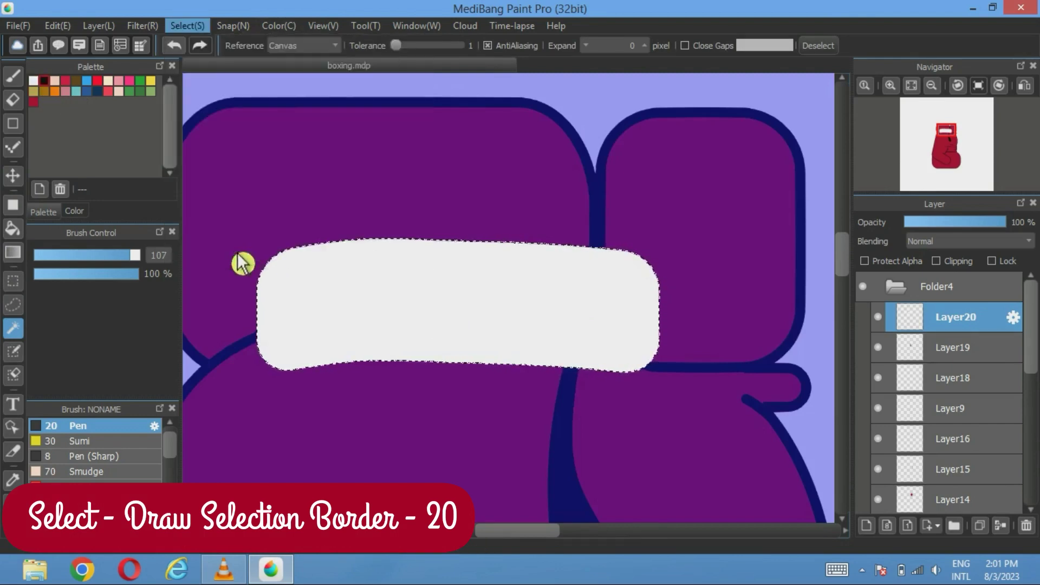
pyautogui.click(599, 339)
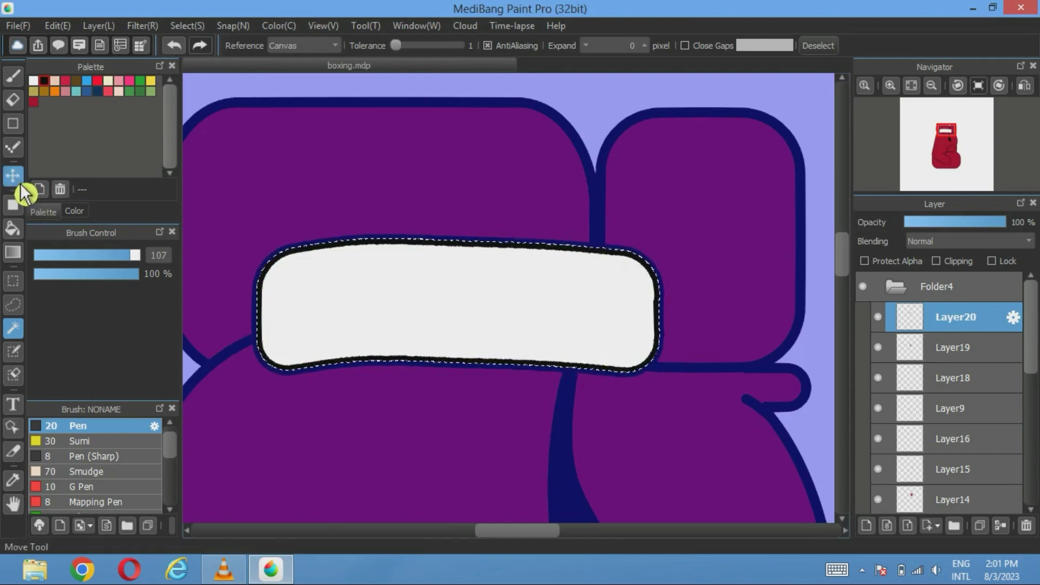
pyautogui.click(22, 192)
pyautogui.click(13, 328)
pyautogui.click(817, 45)
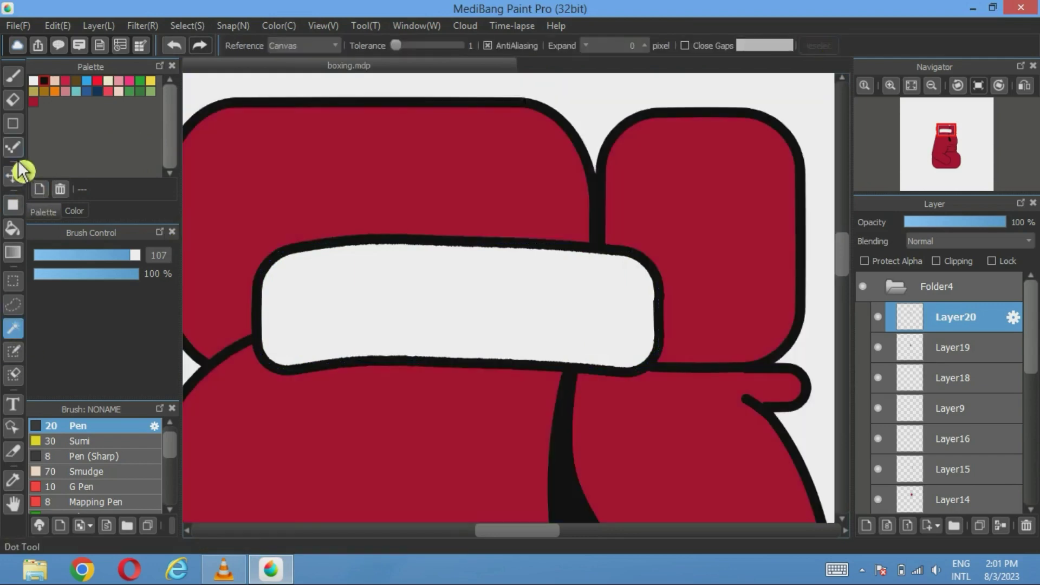
# Move the outlined strip back up and right so its right edge lines up with the small upper block's outer edge.
pyautogui.click(21, 170)
pyautogui.moveTo(541, 323); pyautogui.dragTo(684, 253)
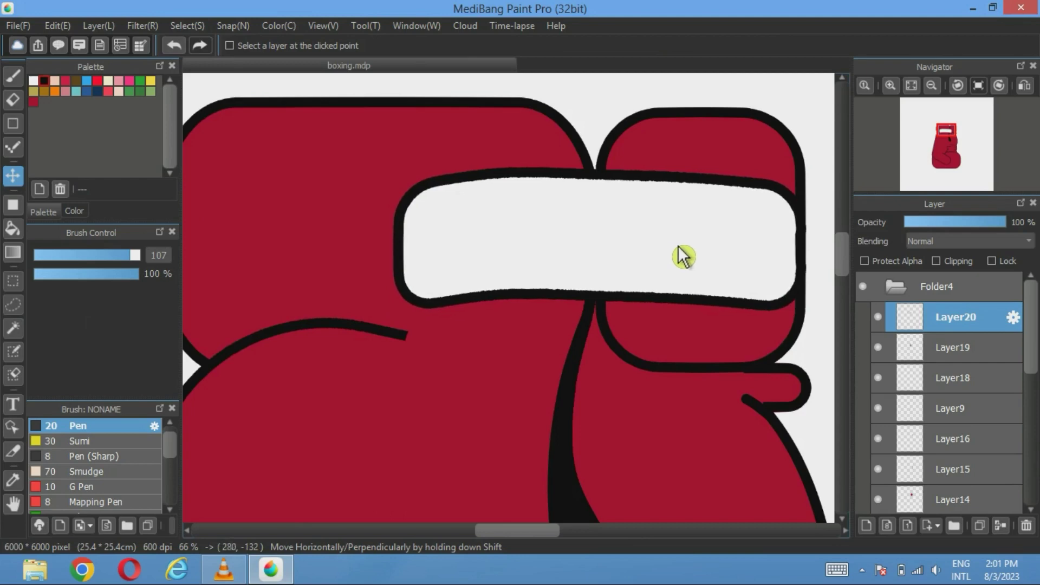
pyautogui.click(912, 87)
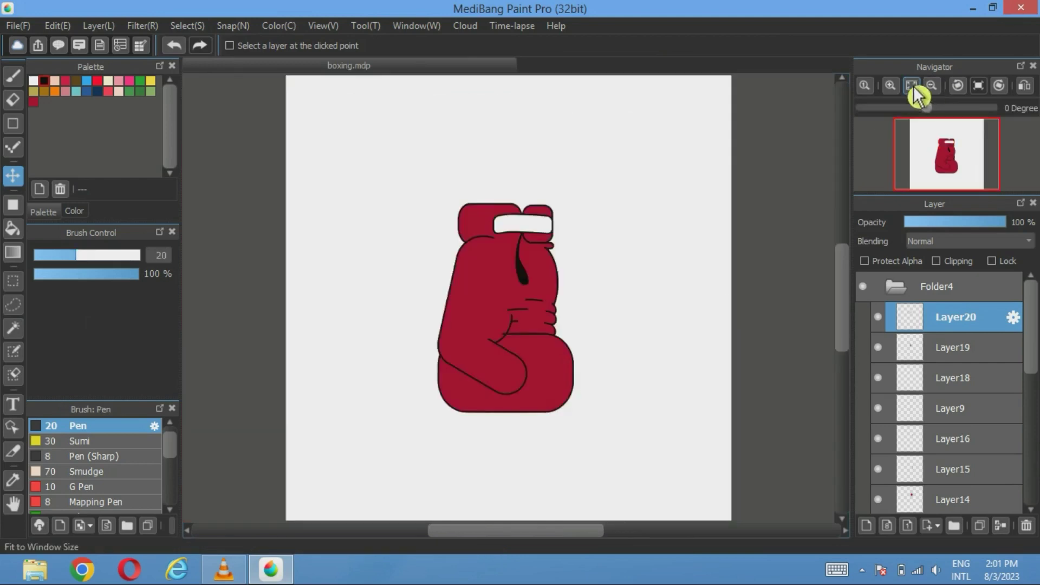
# Erase the parts of the white strip's outline on Layer20 that overhang the small block's outer right edge.
pyautogui.scroll(3, 406, 360)
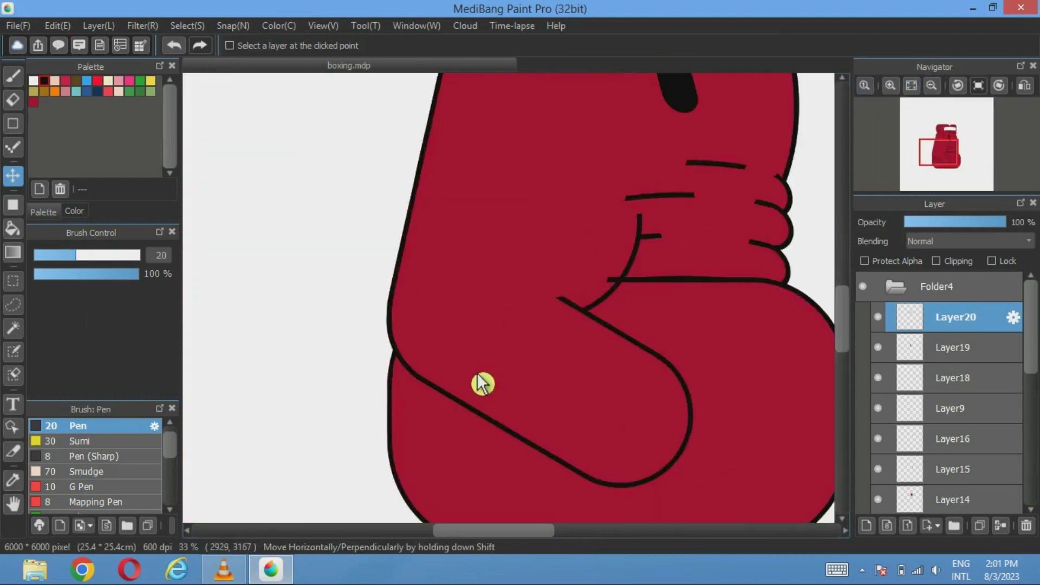
pyautogui.scroll(5, 483, 383)
pyautogui.scroll(5, 466, 353)
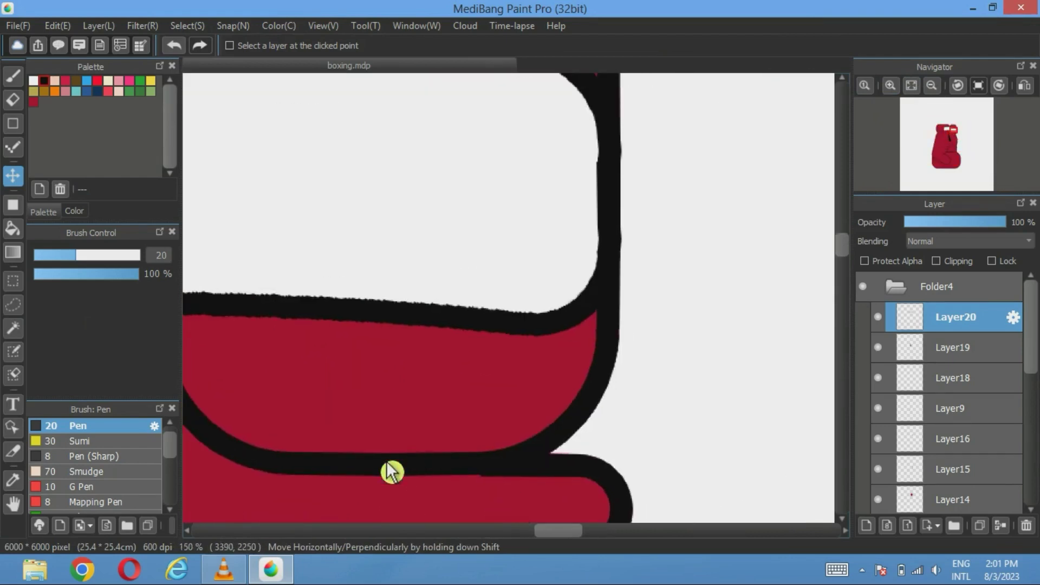
pyautogui.click(13, 100)
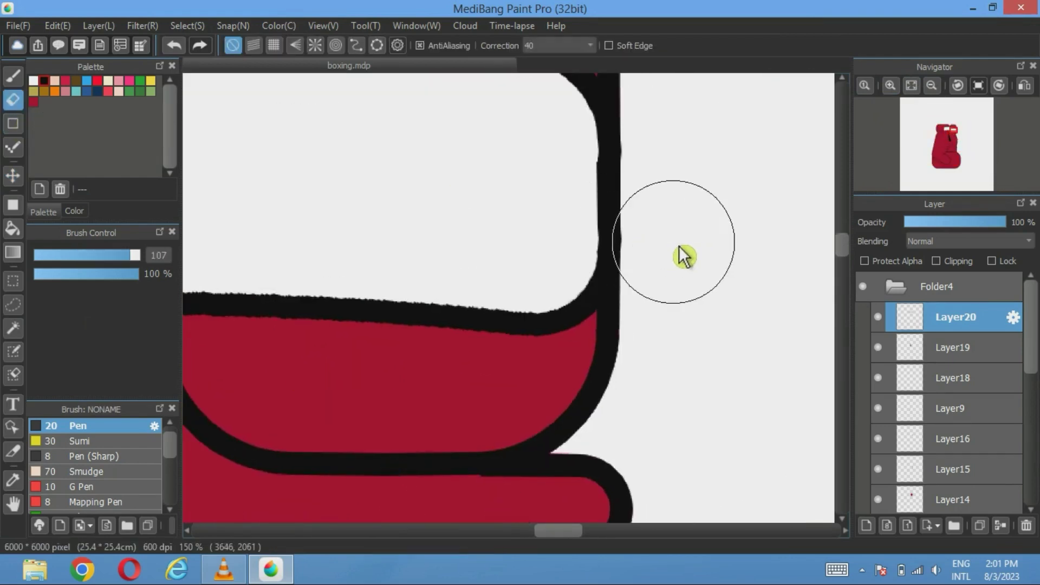
pyautogui.moveTo(893, 112)
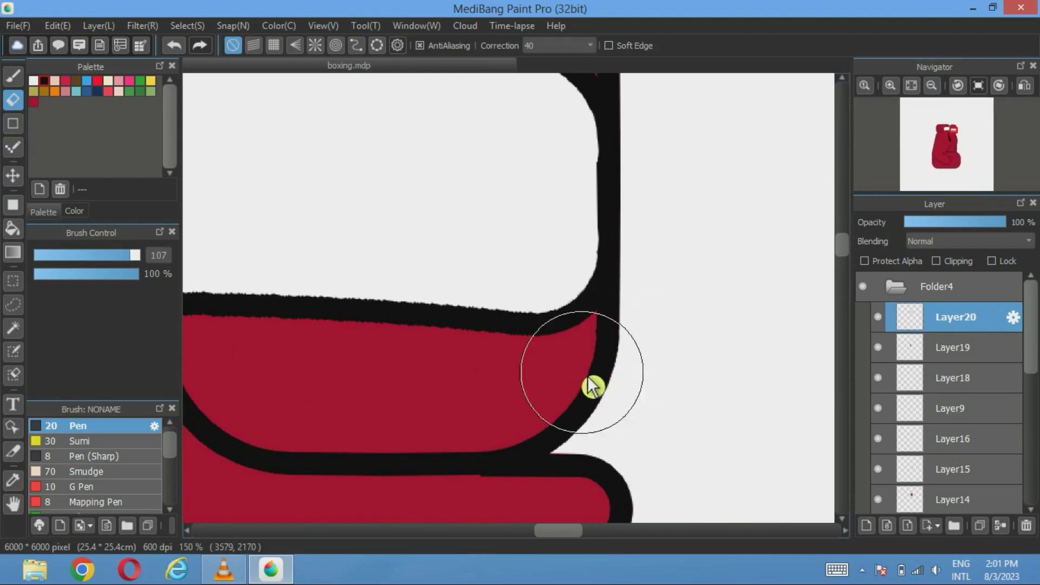
# Erase the stub of Layer5's upper outline that sticks out to the left of the curved crease above the thumb.
pyautogui.scroll(-3, 499, 213)
pyautogui.scroll(-3, 430, 267)
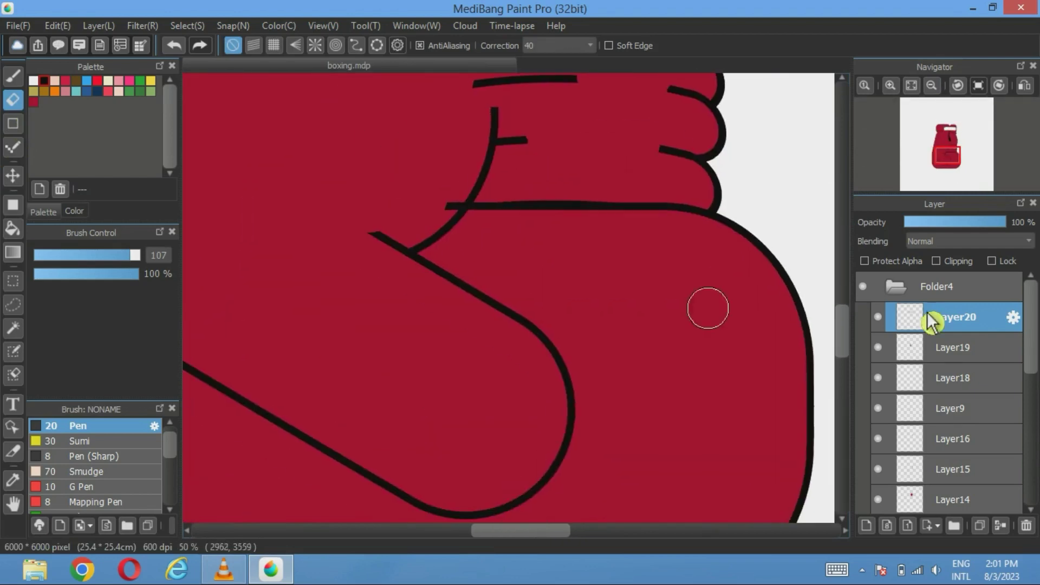
pyautogui.scroll(-5, 942, 352)
pyautogui.click(942, 393)
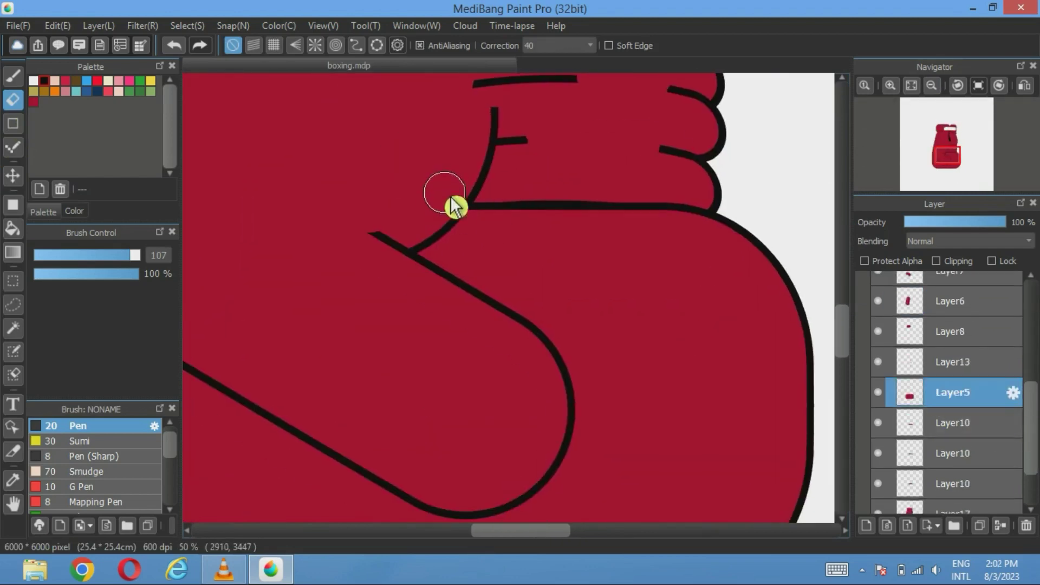
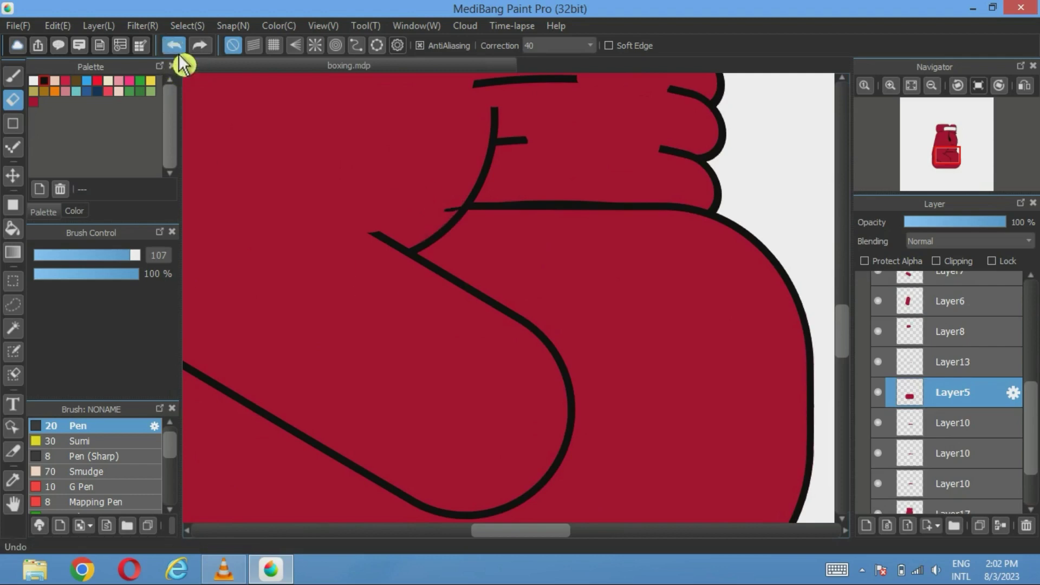
# Paint over the outline stub beside the curved crease above the thumb in dark red on Layer5, setting the pen size to 130.
pyautogui.click(13, 76)
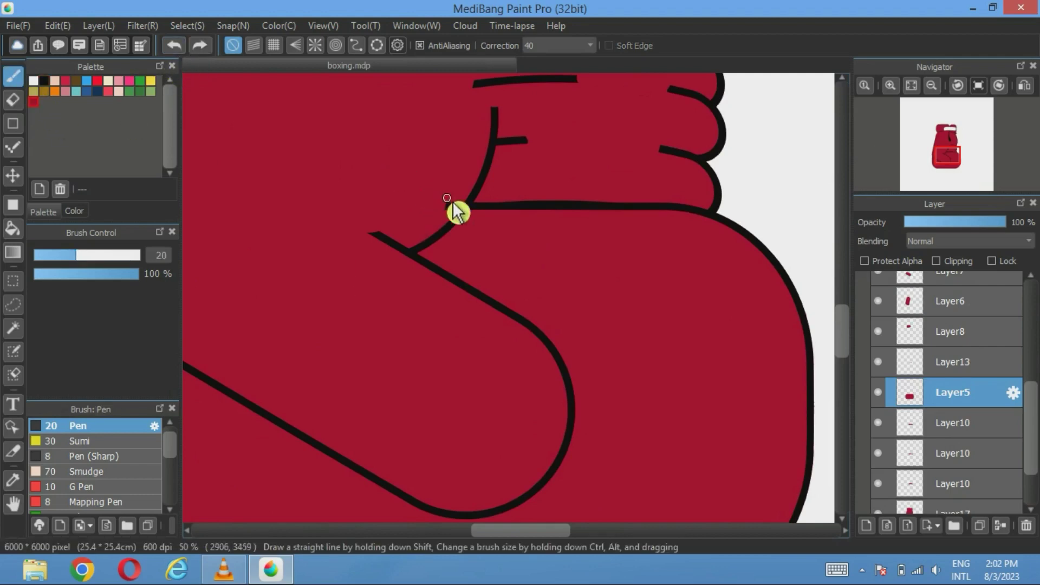
pyautogui.click(113, 255)
pyautogui.click(135, 256)
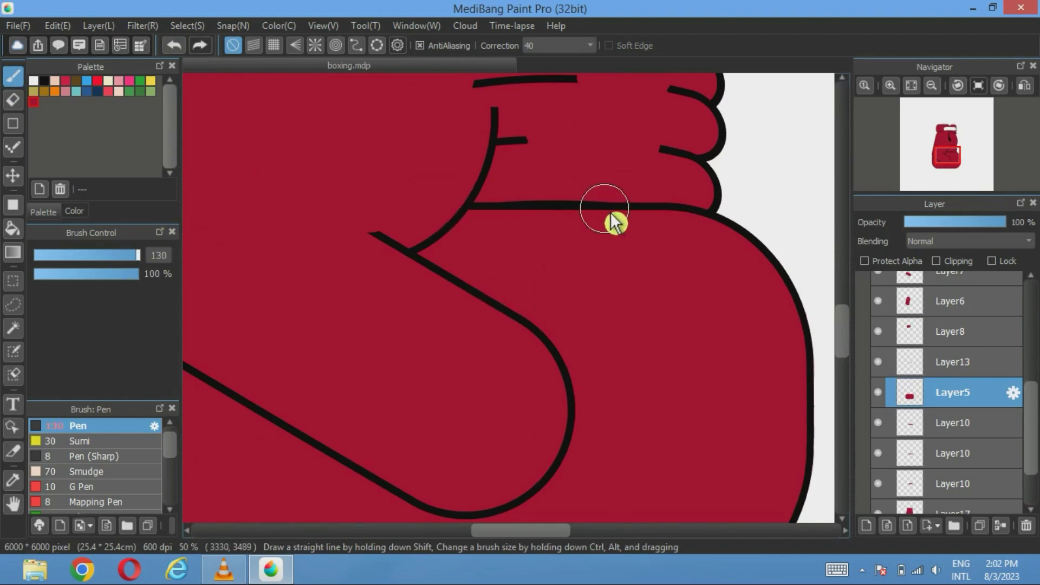
pyautogui.scroll(-3, 616, 222)
pyautogui.moveTo(566, 152); pyautogui.dragTo(509, 288)
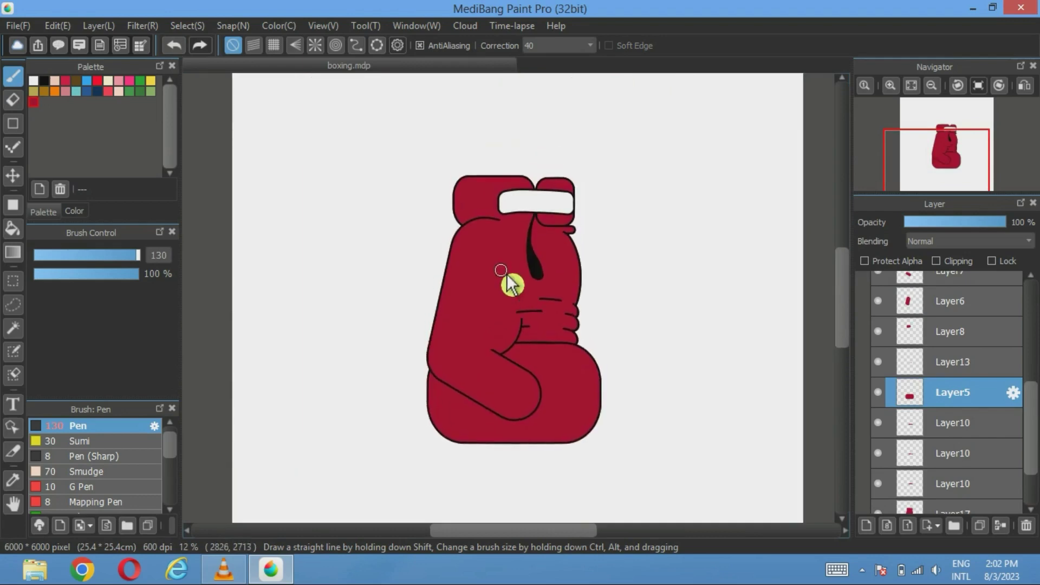
# Move Layer16's small rounded outline below the upper right block inward to the left, closer to the glove's side contour.
pyautogui.scroll(4, 894, 390)
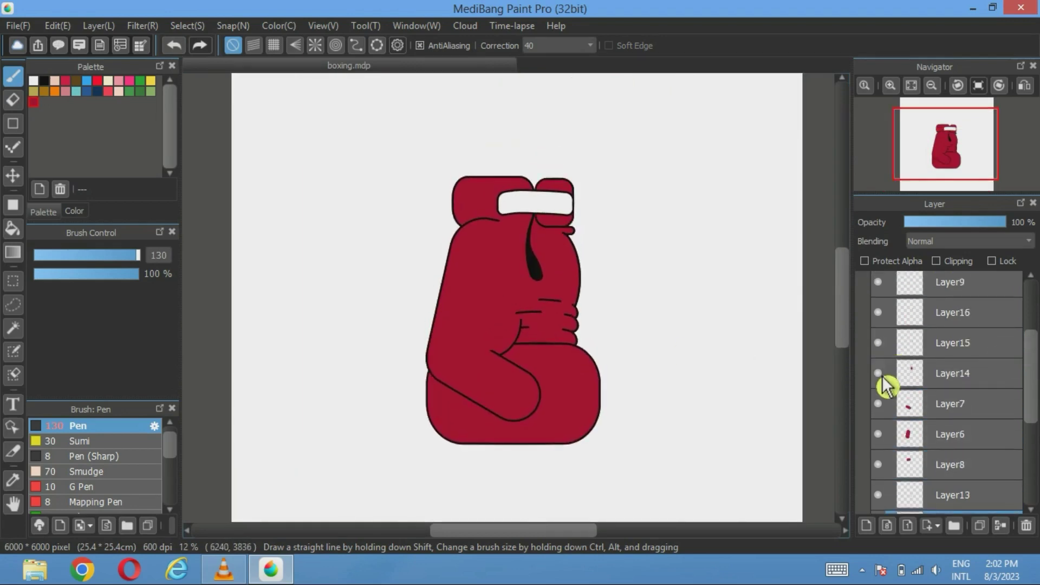
pyautogui.click(954, 313)
pyautogui.scroll(5, 643, 267)
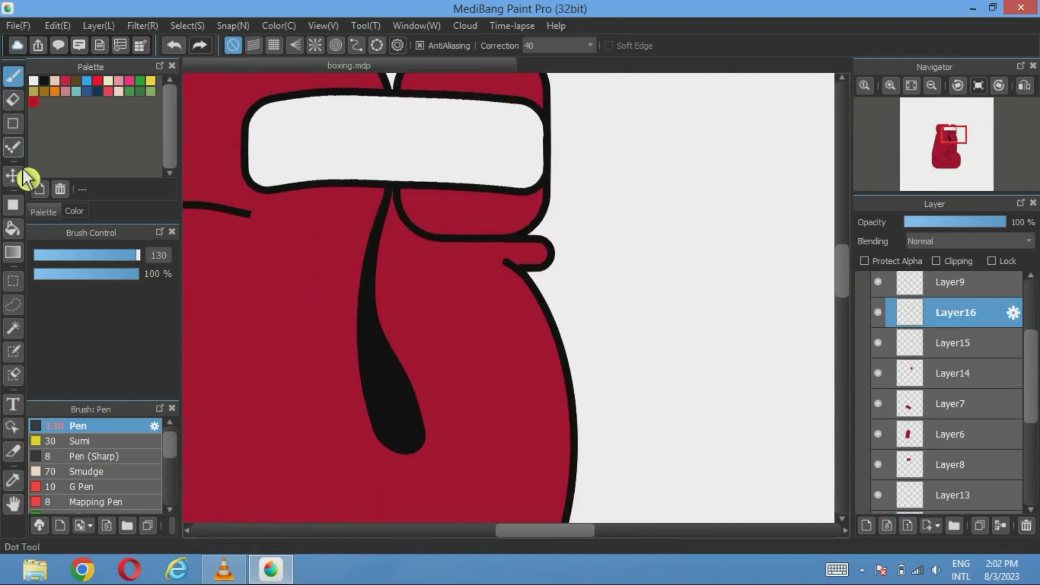
pyautogui.click(13, 176)
pyautogui.moveTo(534, 255); pyautogui.dragTo(530, 260)
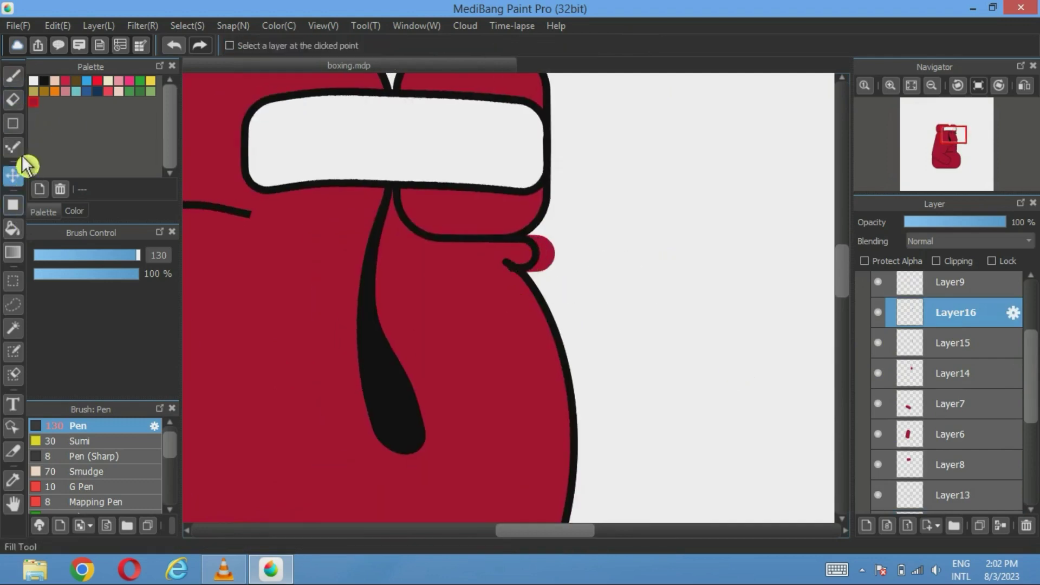
# Erase the dark red fill on Layer17 that sticks out past the small rounded outline, using an eraser size of 33.
pyautogui.click(13, 100)
pyautogui.scroll(5, 464, 366)
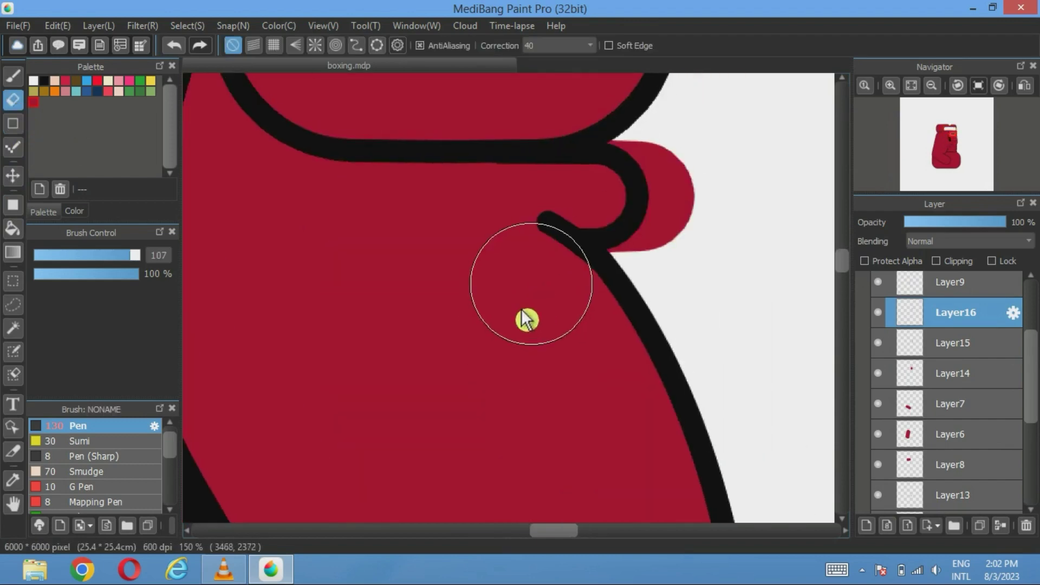
pyautogui.moveTo(1031, 379); pyautogui.dragTo(1031, 501)
pyautogui.click(983, 451)
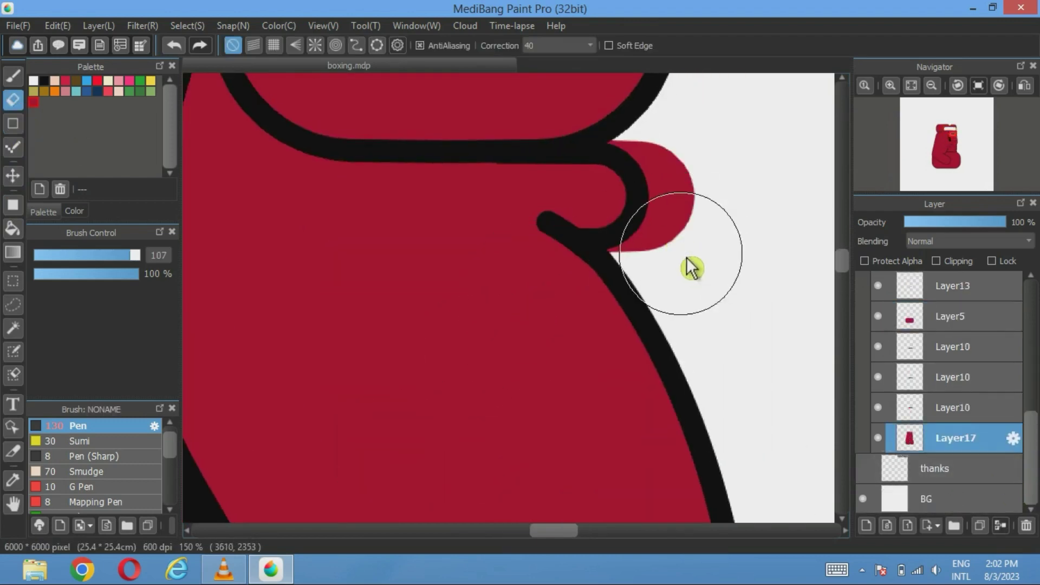
pyautogui.moveTo(118, 259); pyautogui.dragTo(97, 258)
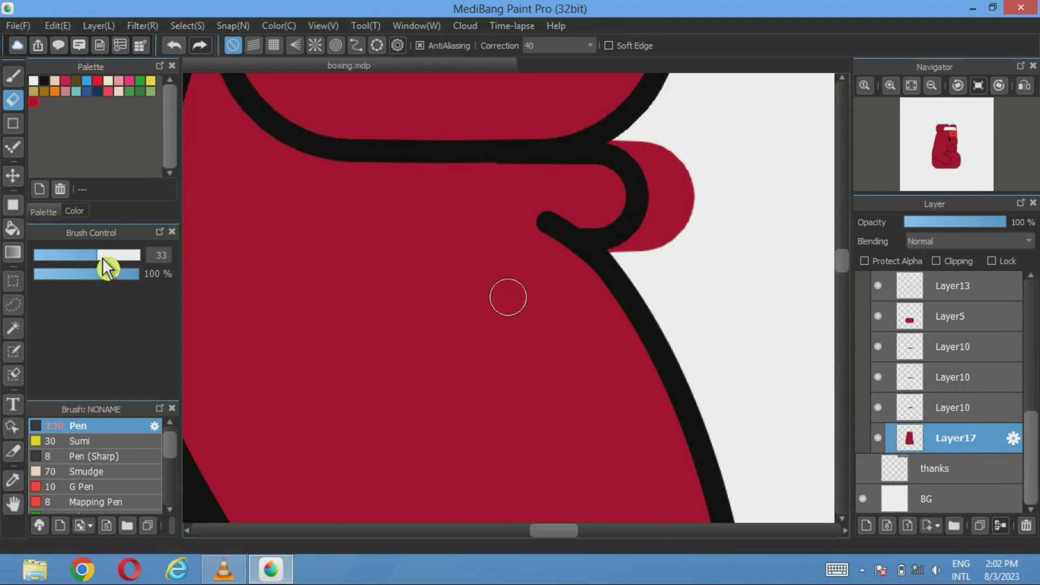
pyautogui.moveTo(628, 145)
pyautogui.mouseDown()
pyautogui.moveTo(658, 180)
pyautogui.moveTo(640, 235)
pyautogui.moveTo(614, 257)
pyautogui.moveTo(671, 250)
pyautogui.moveTo(652, 246)
pyautogui.moveTo(675, 201)
pyautogui.moveTo(680, 145)
pyautogui.mouseUp()
pyautogui.click(911, 86)
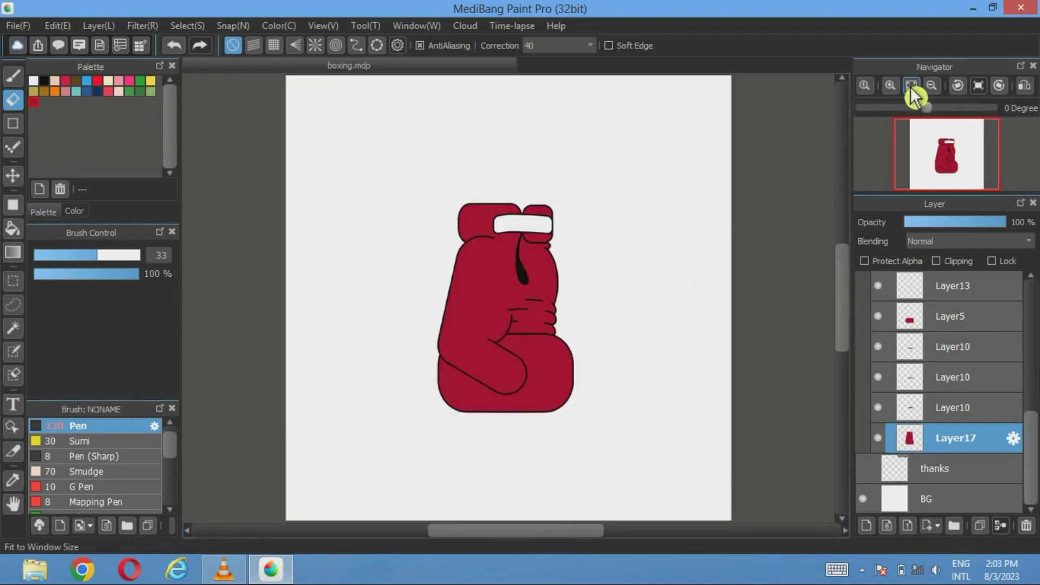
# Add a new layer above Layer20 and set the shape brush width to 20.
pyautogui.scroll(3, 964, 374)
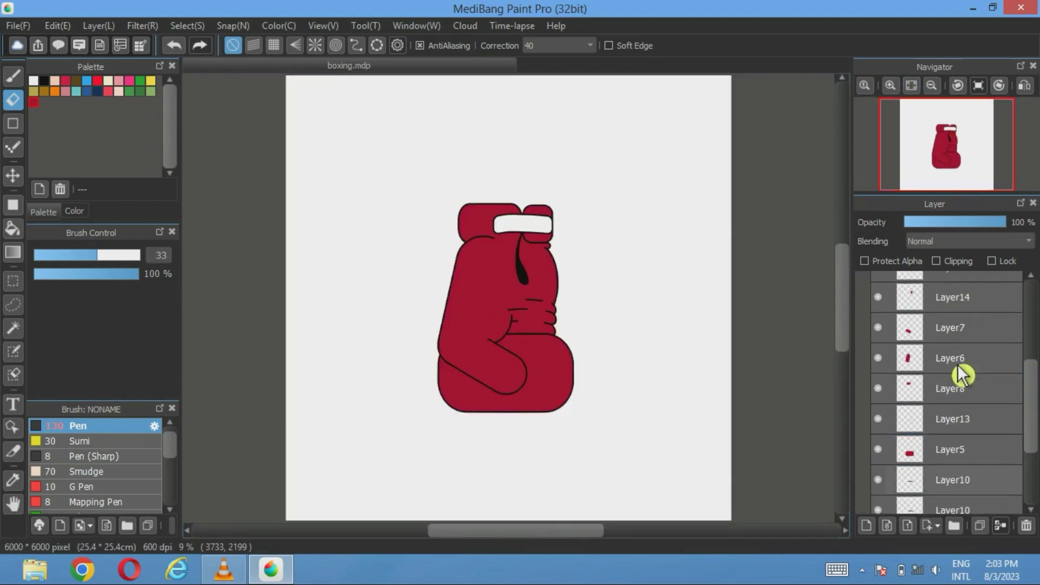
pyautogui.scroll(5, 958, 364)
pyautogui.click(949, 329)
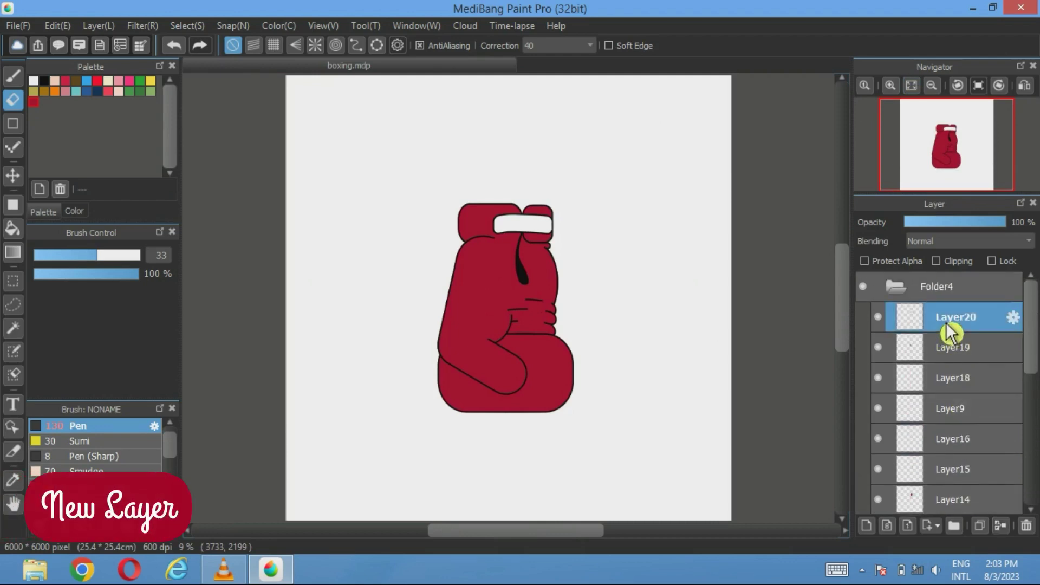
pyautogui.click(867, 526)
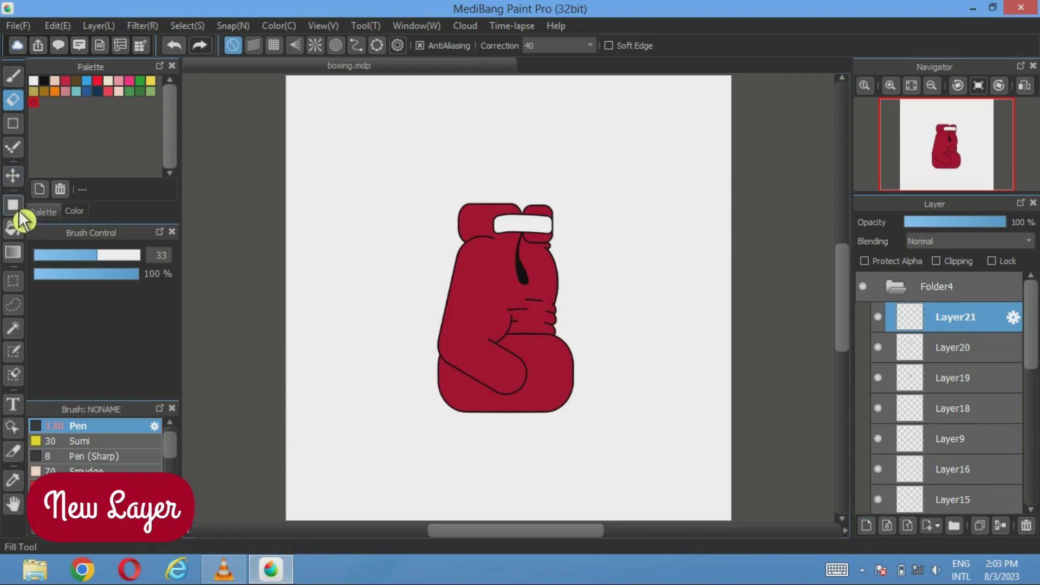
pyautogui.click(13, 123)
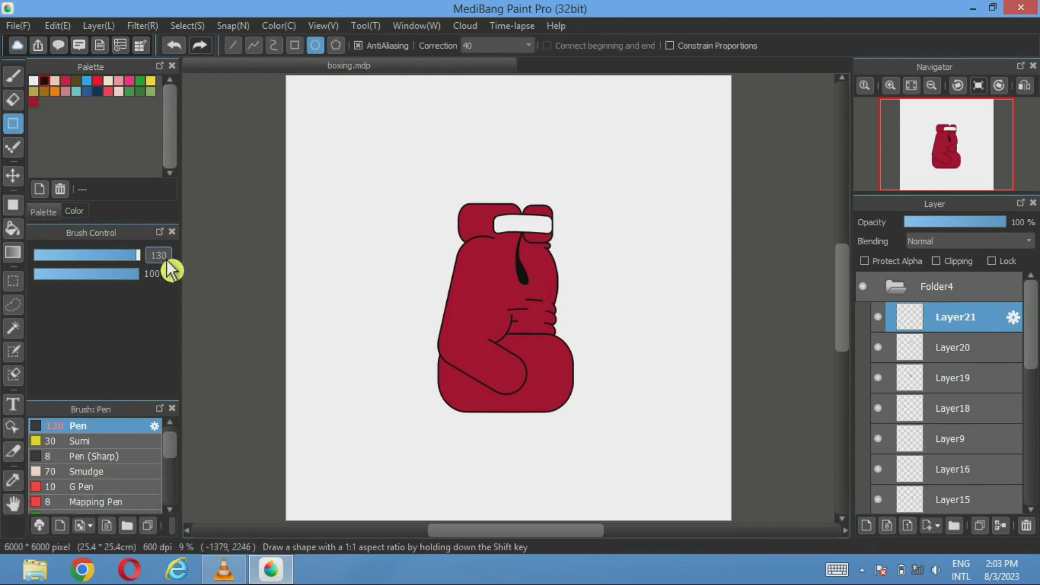
pyautogui.write('20')
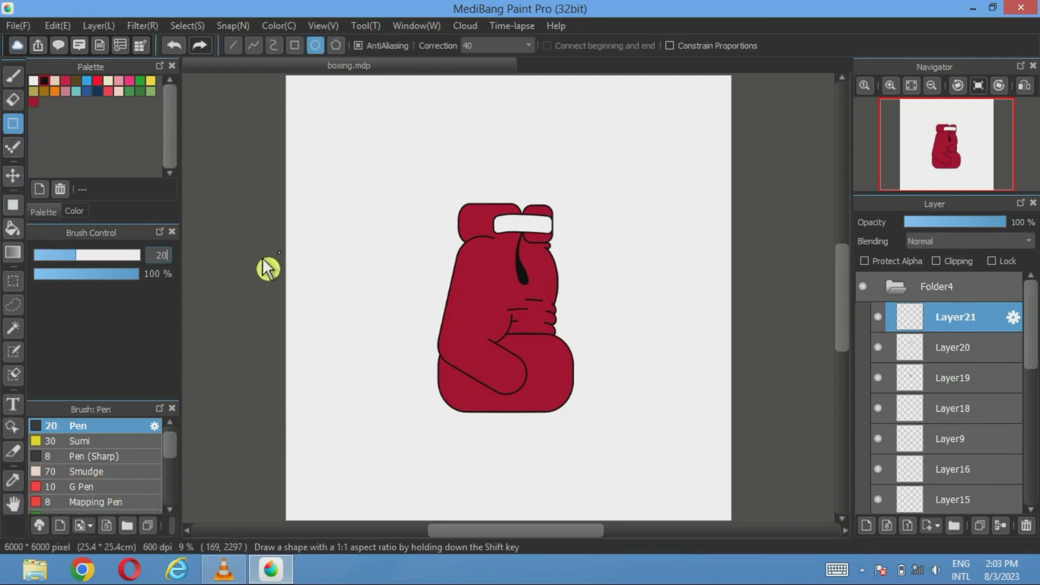
# Move the whole glove in Folder4 about 544 px right and 1210 px down on the canvas.
pyautogui.click(922, 295)
pyautogui.click(14, 187)
pyautogui.moveTo(533, 307); pyautogui.dragTo(573, 396)
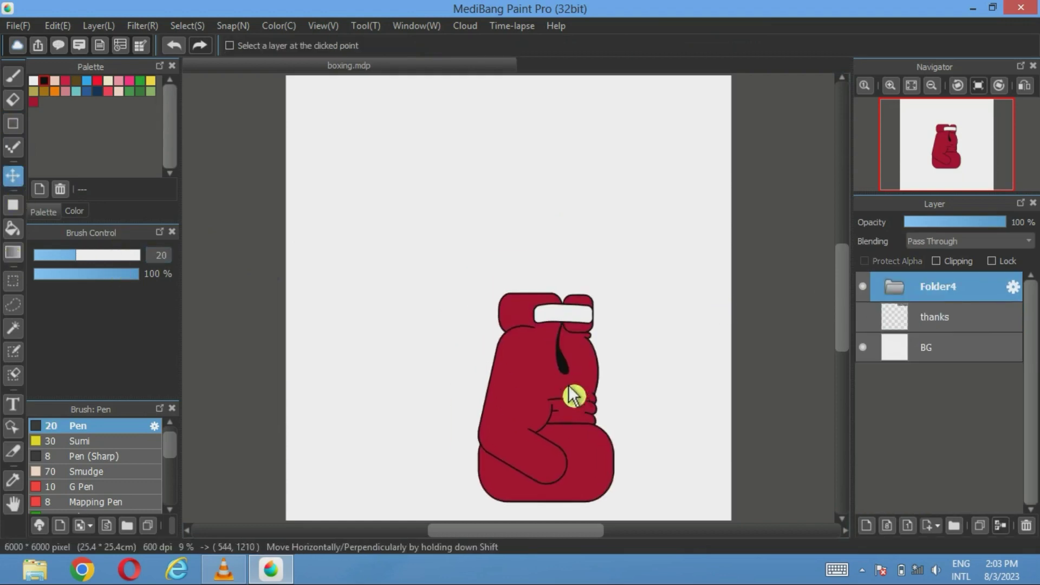
# Draw a tall, narrow black rectangle above the glove on Layer21 and shift it up and slightly left.
pyautogui.click(894, 287)
pyautogui.click(967, 321)
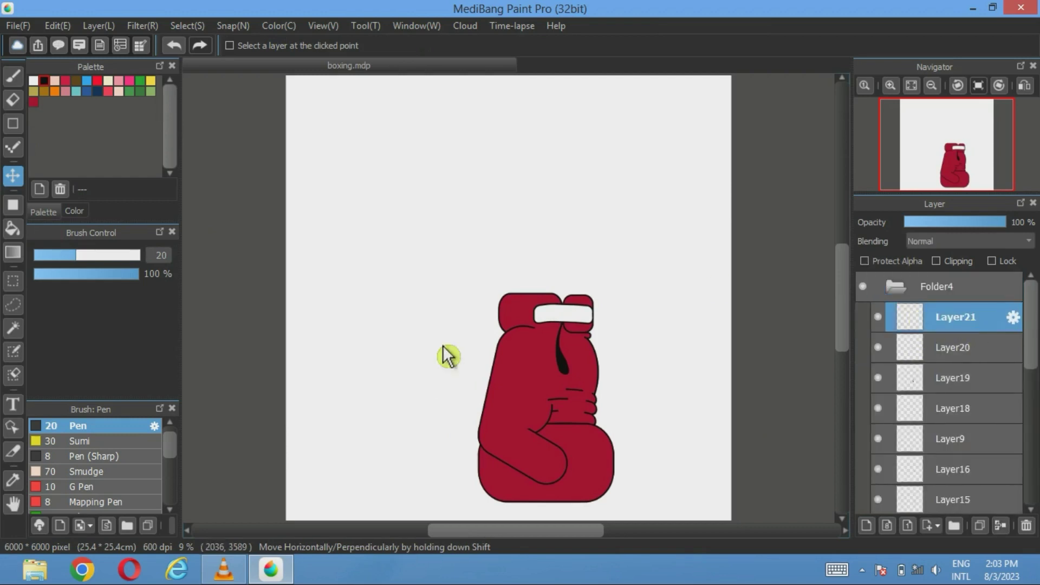
pyautogui.click(16, 126)
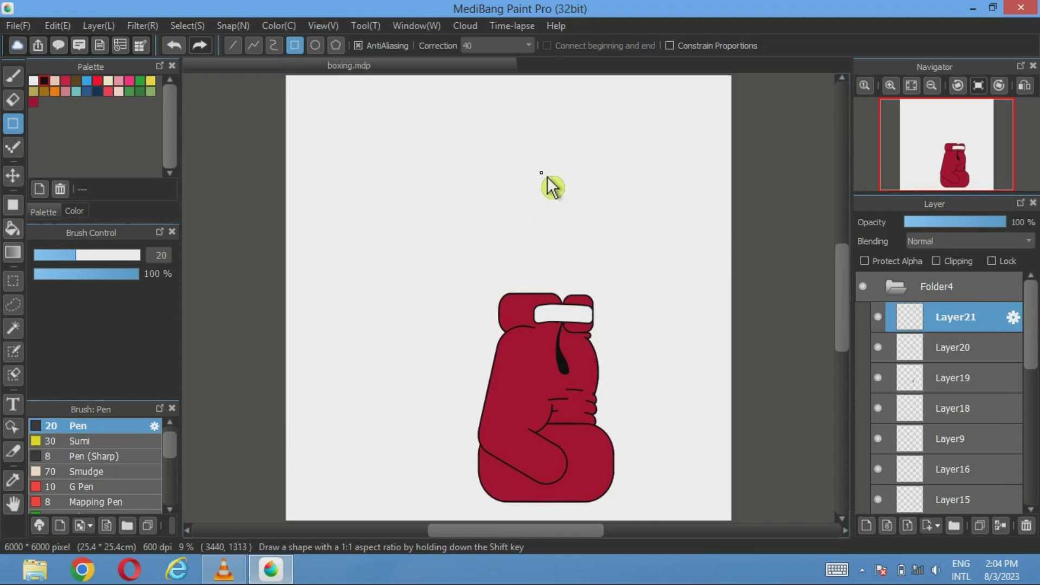
pyautogui.moveTo(545, 149); pyautogui.dragTo(545, 300)
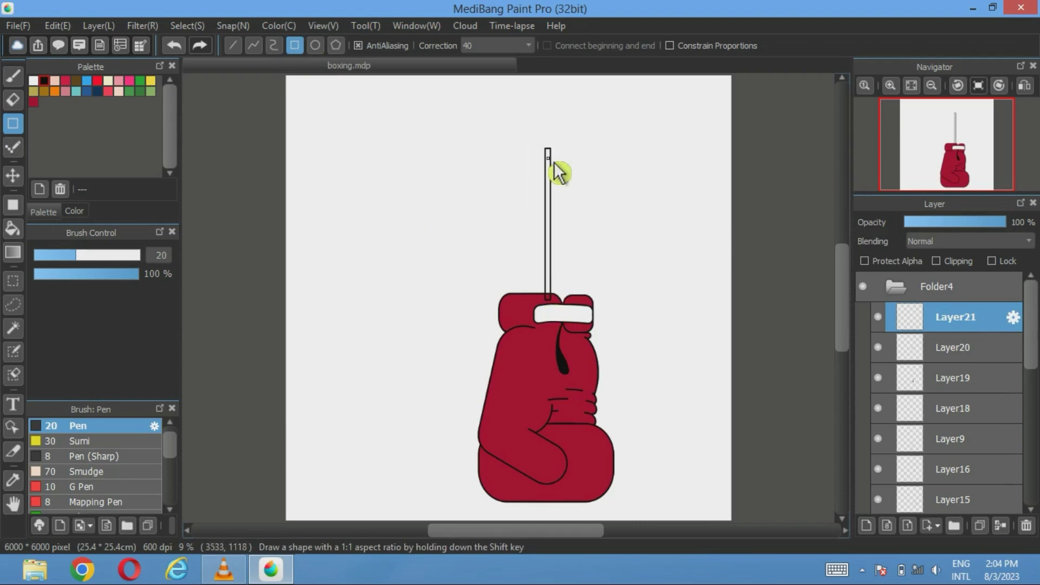
pyautogui.click(13, 175)
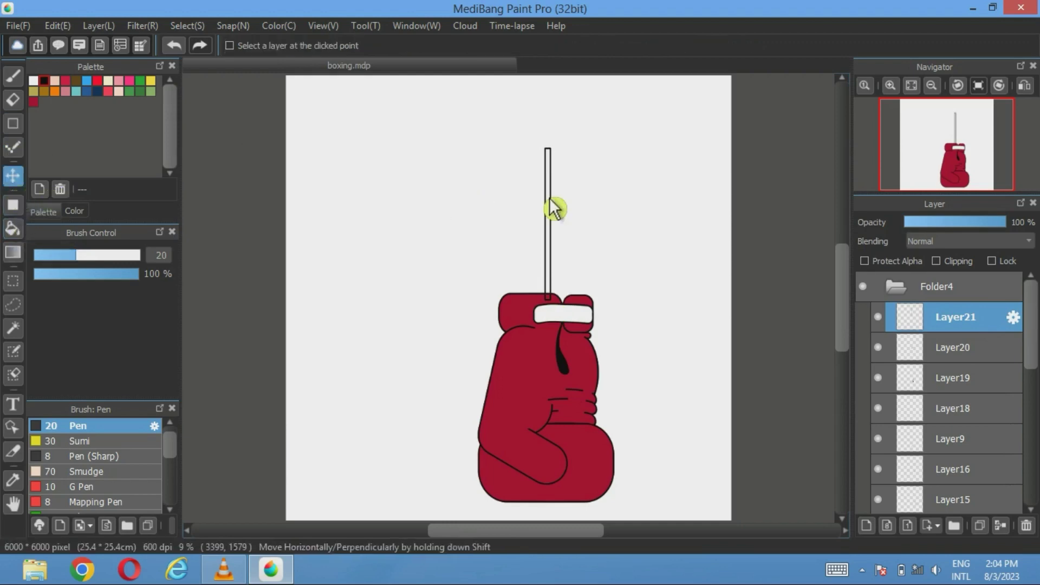
pyautogui.moveTo(554, 209); pyautogui.dragTo(534, 174)
# Fill the narrow rectangle with white and move Layer21 below Layer17 at the bottom of the folder.
pyautogui.scroll(3, 534, 174)
pyautogui.click(13, 228)
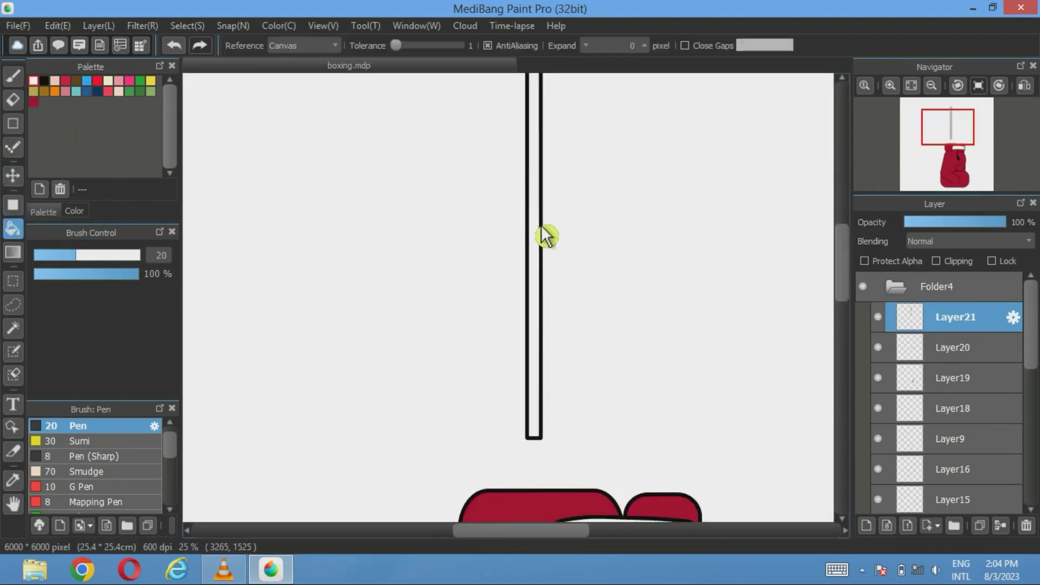
pyautogui.moveTo(987, 333); pyautogui.dragTo(975, 479)
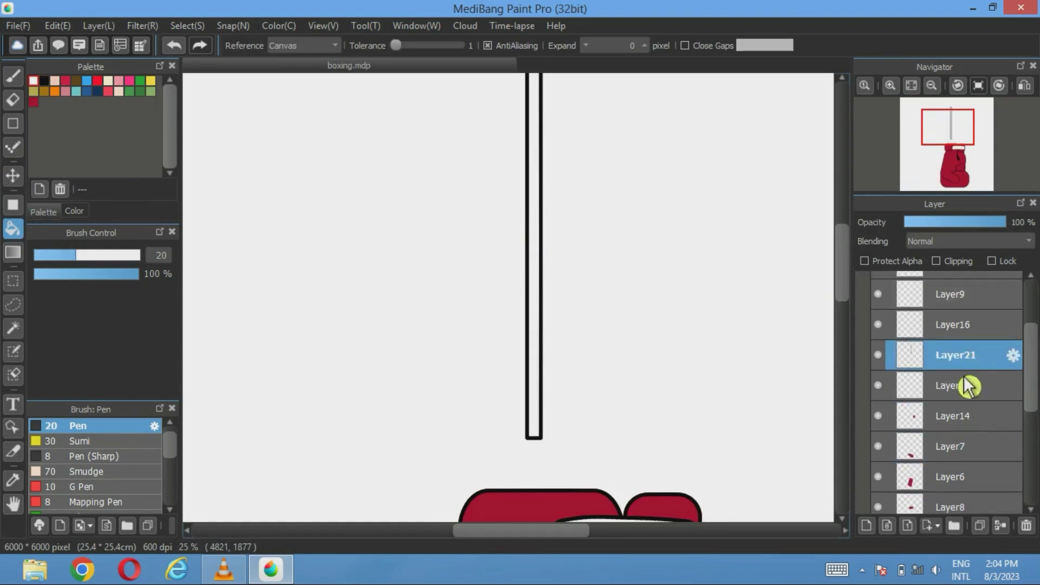
pyautogui.moveTo(967, 385); pyautogui.dragTo(956, 460)
pyautogui.click(913, 86)
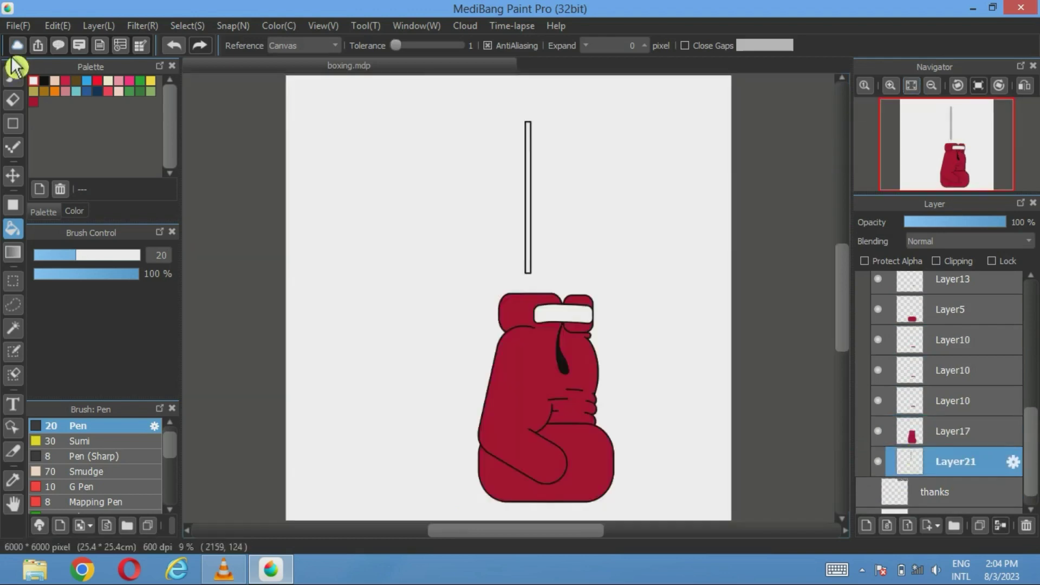
# Transform the strip by tilting it slightly and moving it about 379 px down so its lower end tucks behind the glove's large upper block.
pyautogui.click(186, 25)
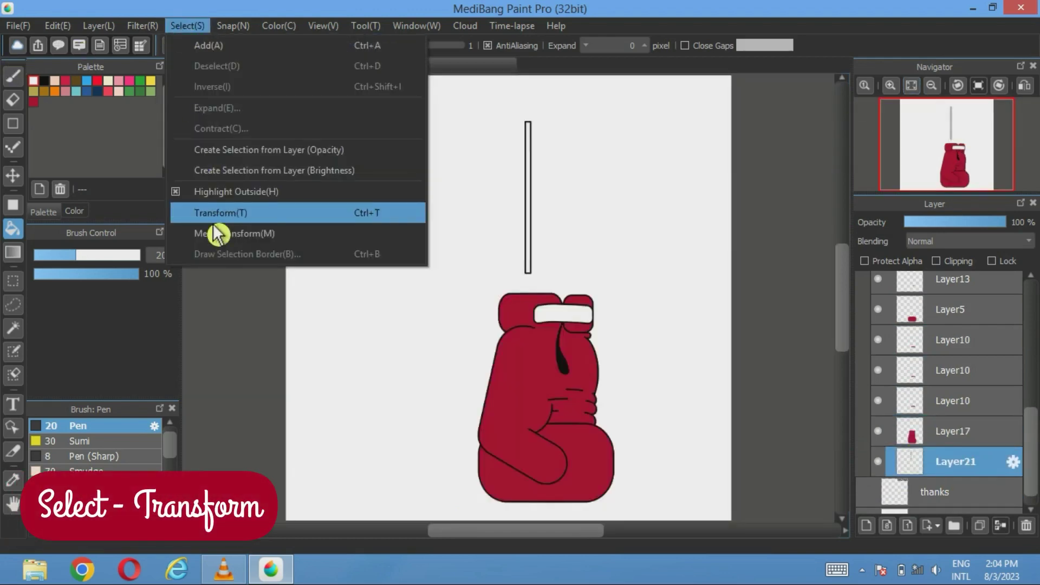
pyautogui.click(217, 216)
pyautogui.moveTo(500, 163); pyautogui.dragTo(537, 162)
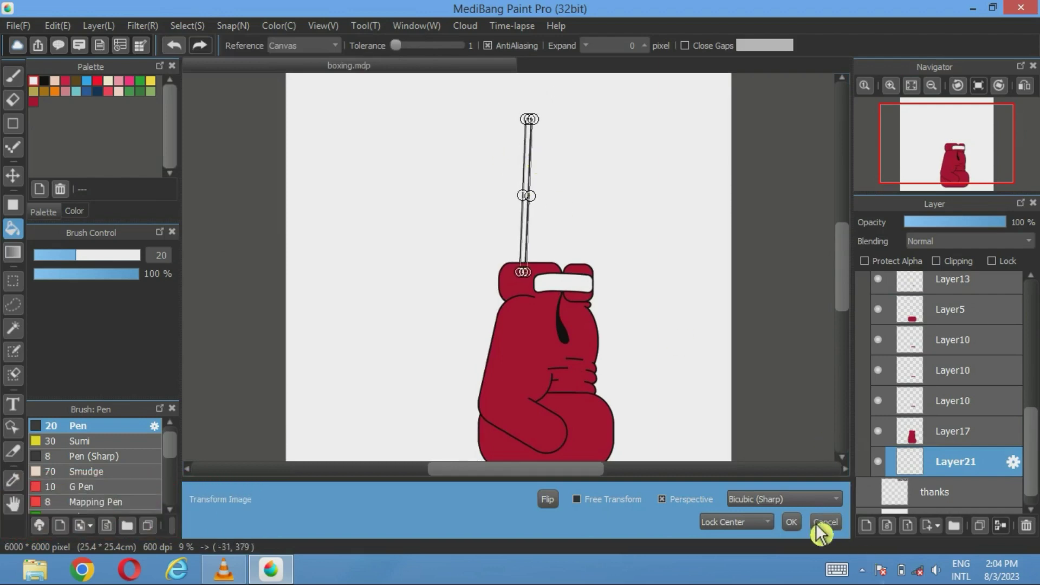
pyautogui.click(796, 523)
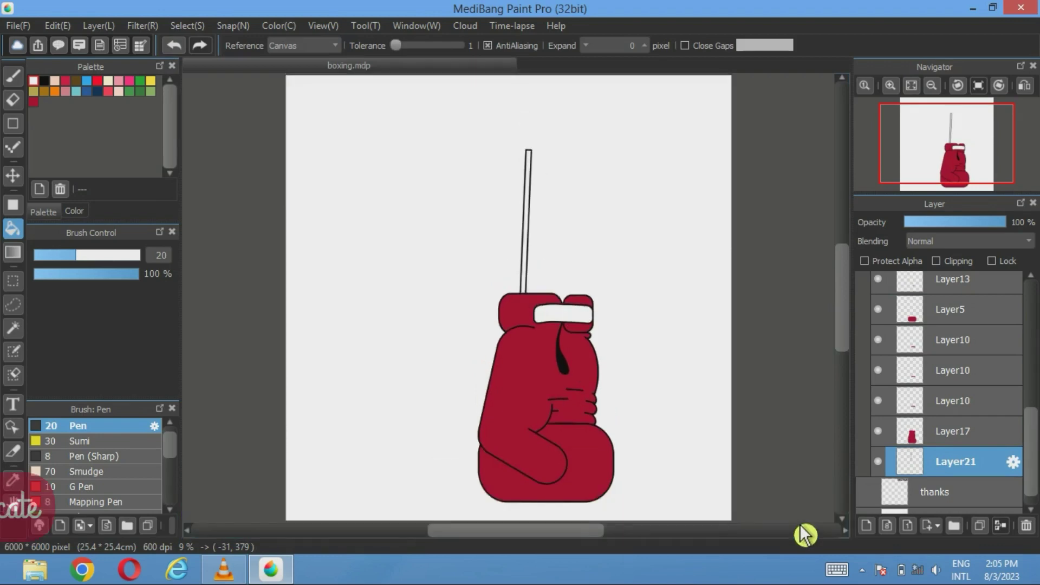
# Duplicate the strip layer and transform the copy, rotating it so its lower end reaches the small upper right block.
pyautogui.click(979, 525)
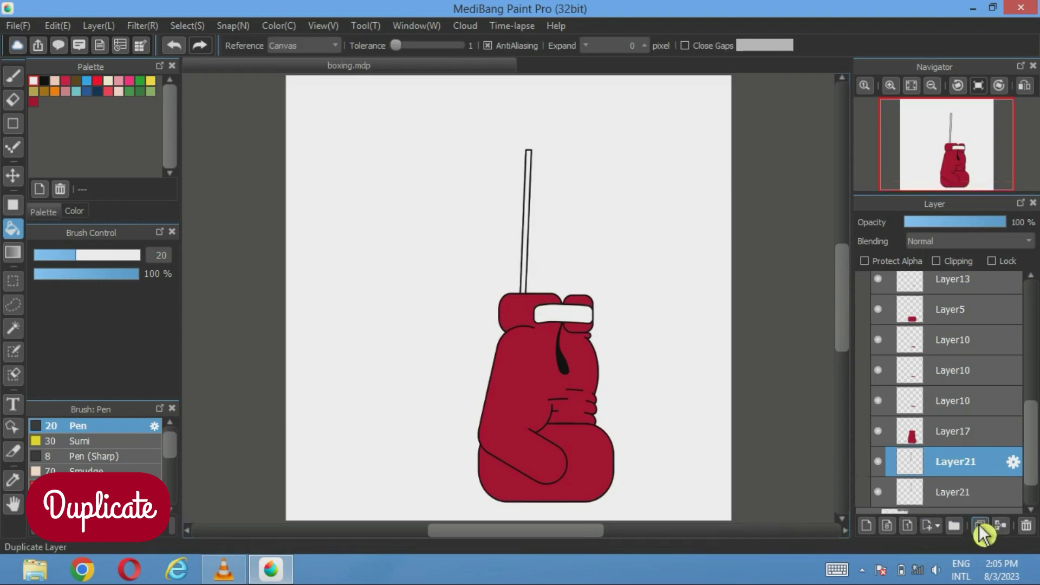
pyautogui.click(13, 176)
pyautogui.click(186, 25)
pyautogui.click(226, 234)
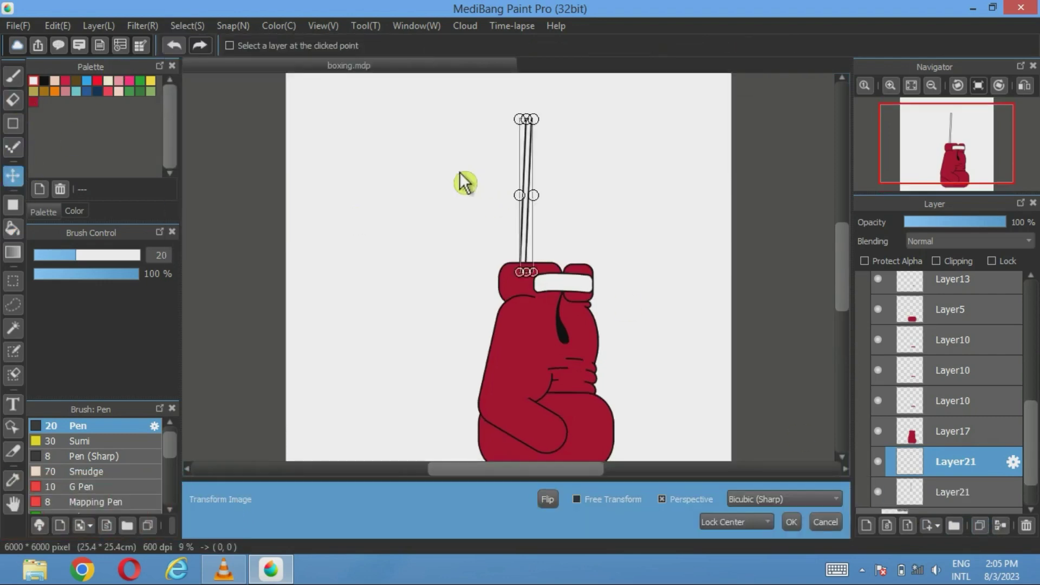
pyautogui.moveTo(524, 182); pyautogui.dragTo(557, 186)
pyautogui.scroll(4, 485, 196)
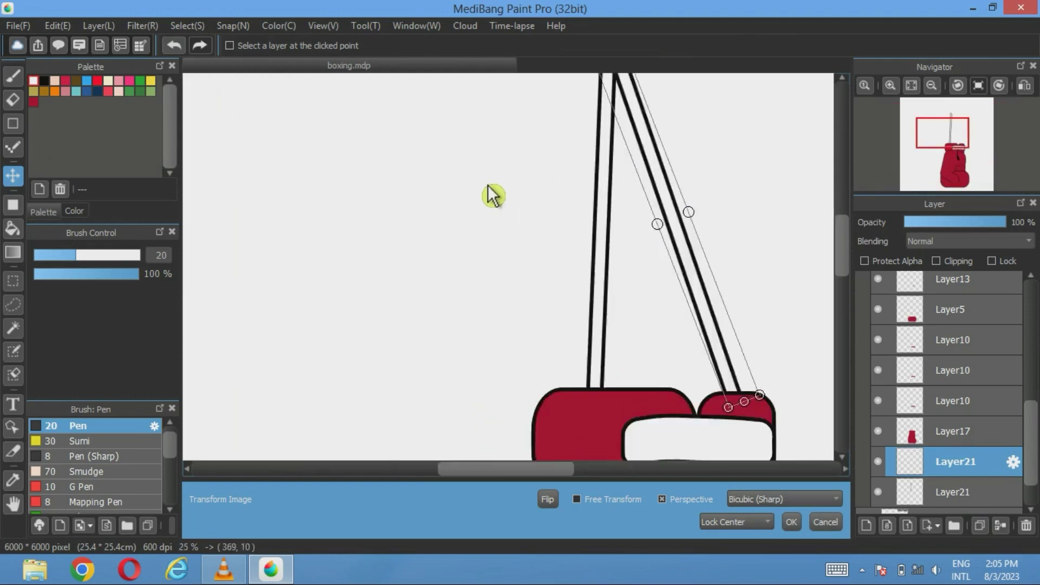
pyautogui.scroll(-2, 438, 222)
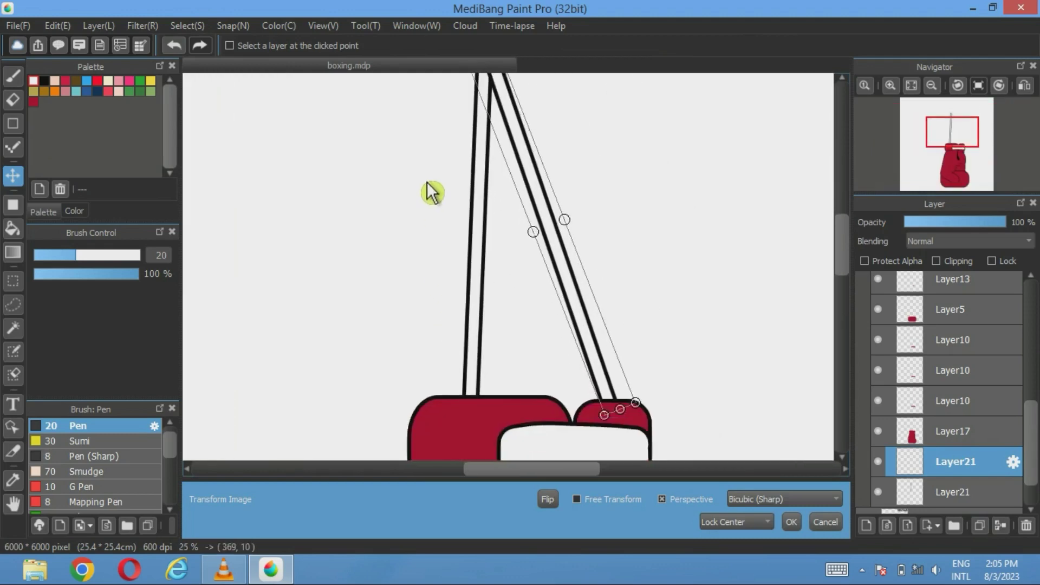
pyautogui.moveTo(603, 336); pyautogui.dragTo(602, 337)
# Align the rotated copy's upper end with the top of the first strip and apply the transform.
pyautogui.scroll(-2, 497, 278)
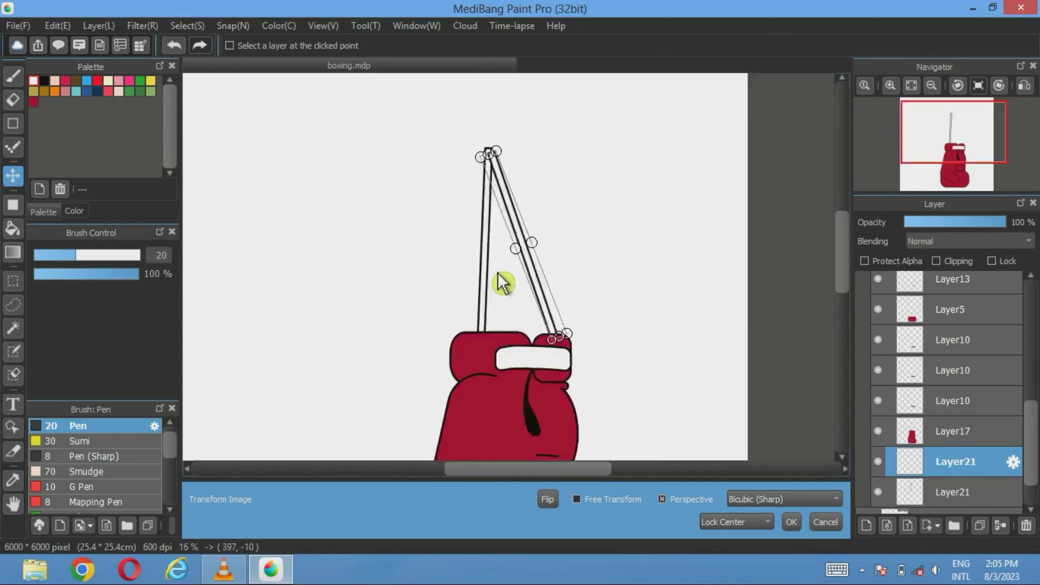
pyautogui.scroll(2, 497, 279)
pyautogui.scroll(4, 476, 348)
pyautogui.moveTo(504, 161); pyautogui.dragTo(469, 138)
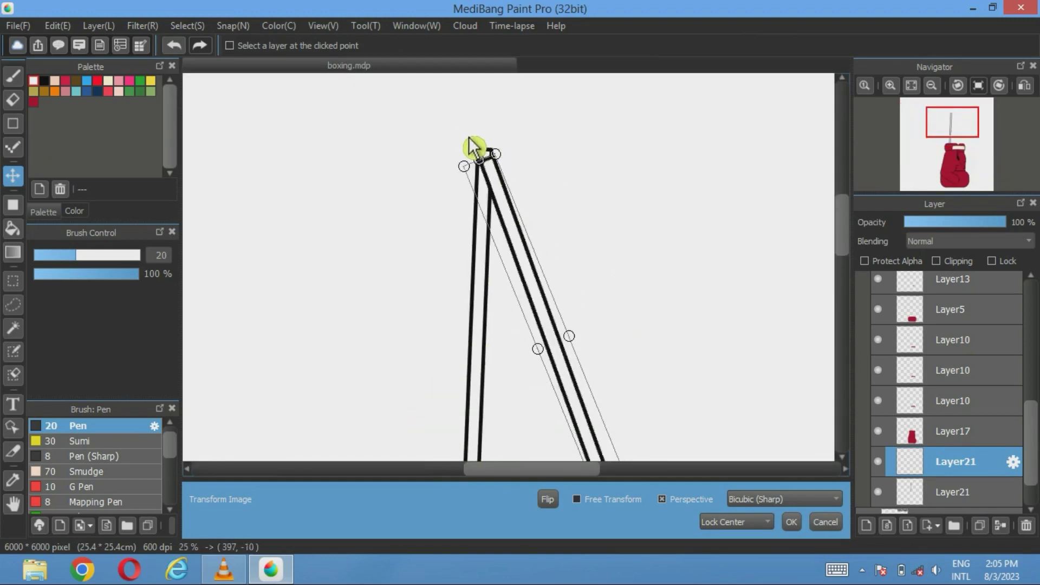
pyautogui.moveTo(520, 226); pyautogui.dragTo(516, 226)
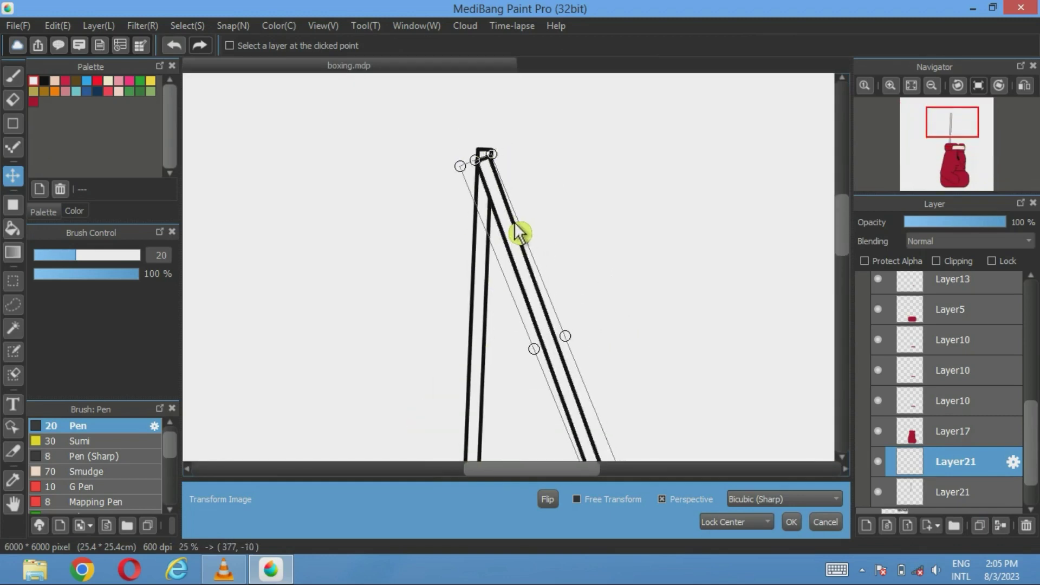
pyautogui.click(792, 522)
pyautogui.scroll(-2, 633, 349)
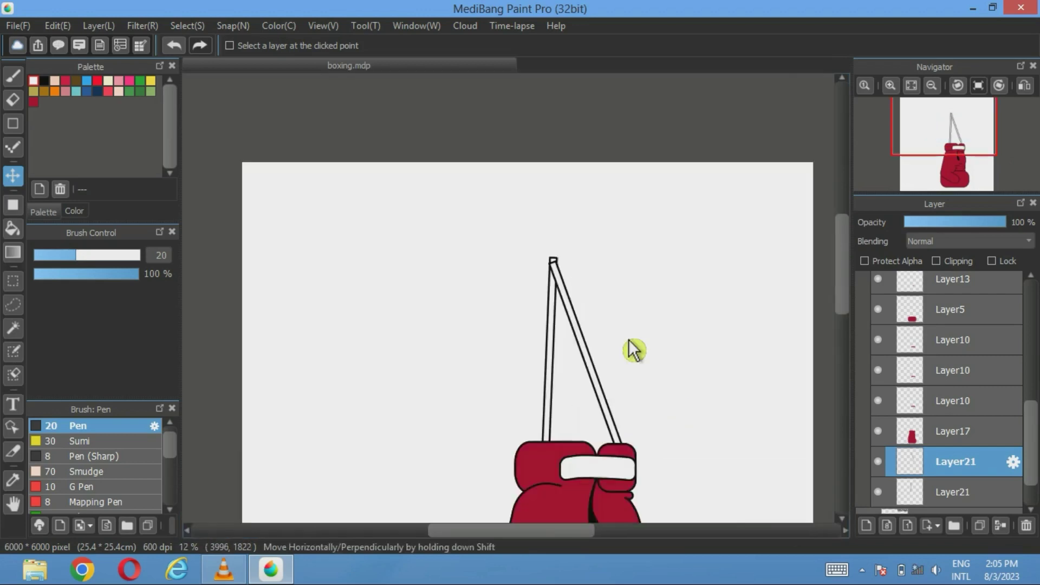
# Transform the whole glove folder Folder4, rotating glove and laces slightly counterclockwise, and apply it.
pyautogui.scroll(5, 910, 353)
pyautogui.click(906, 286)
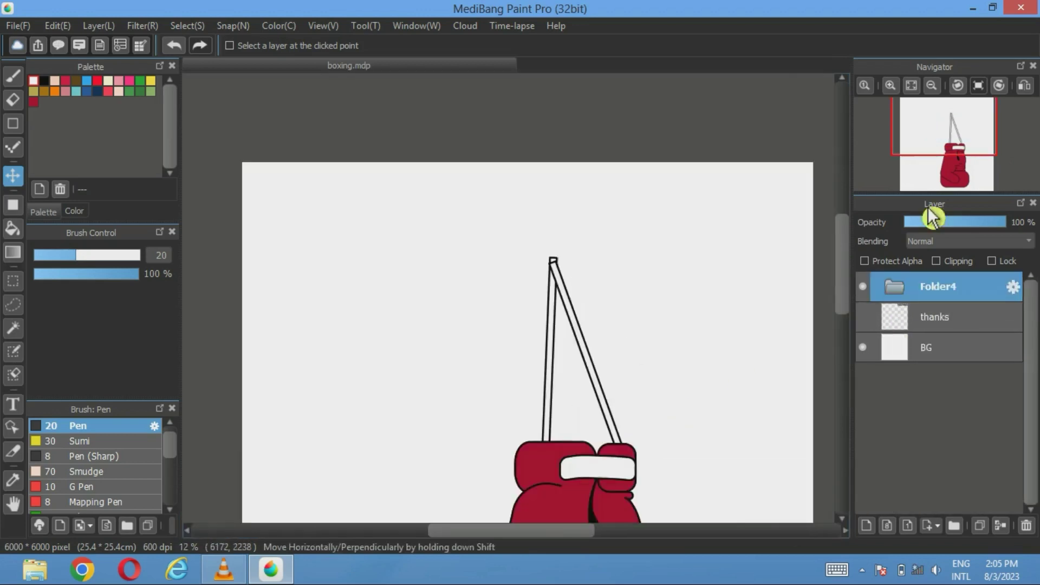
pyautogui.scroll(-1, 887, 180)
pyautogui.click(187, 25)
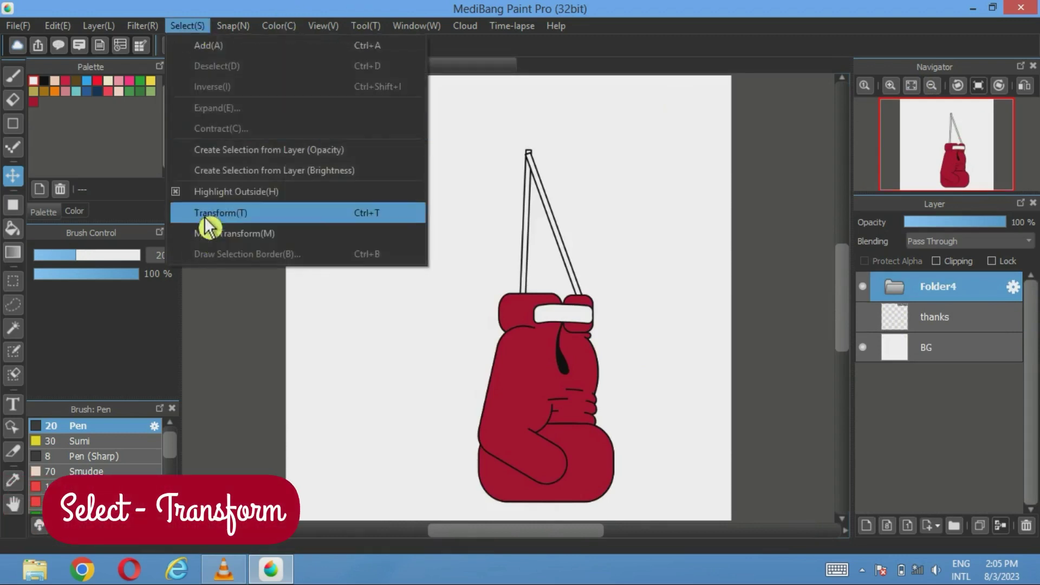
pyautogui.click(209, 219)
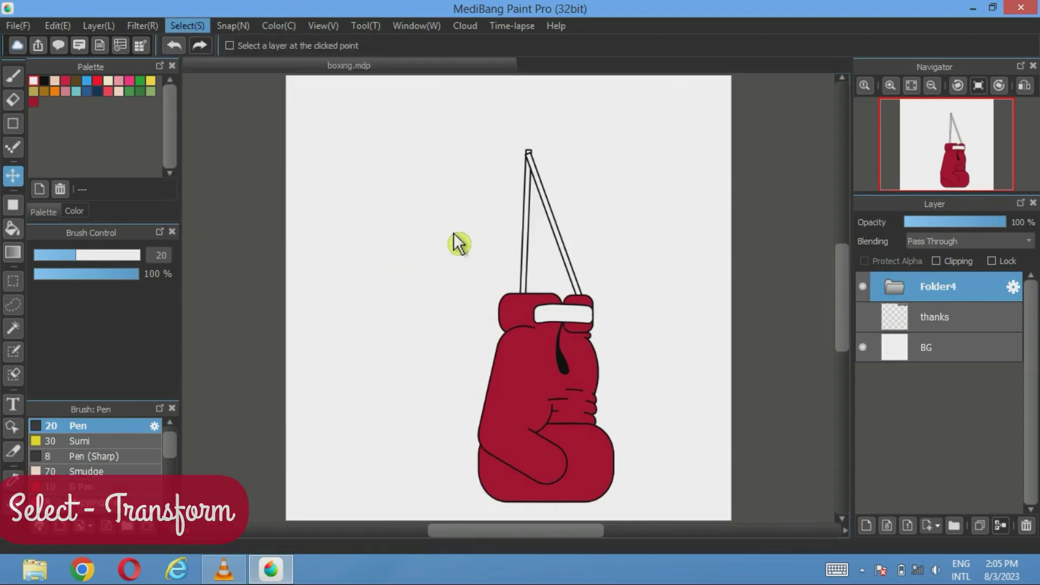
pyautogui.moveTo(442, 238); pyautogui.dragTo(435, 247)
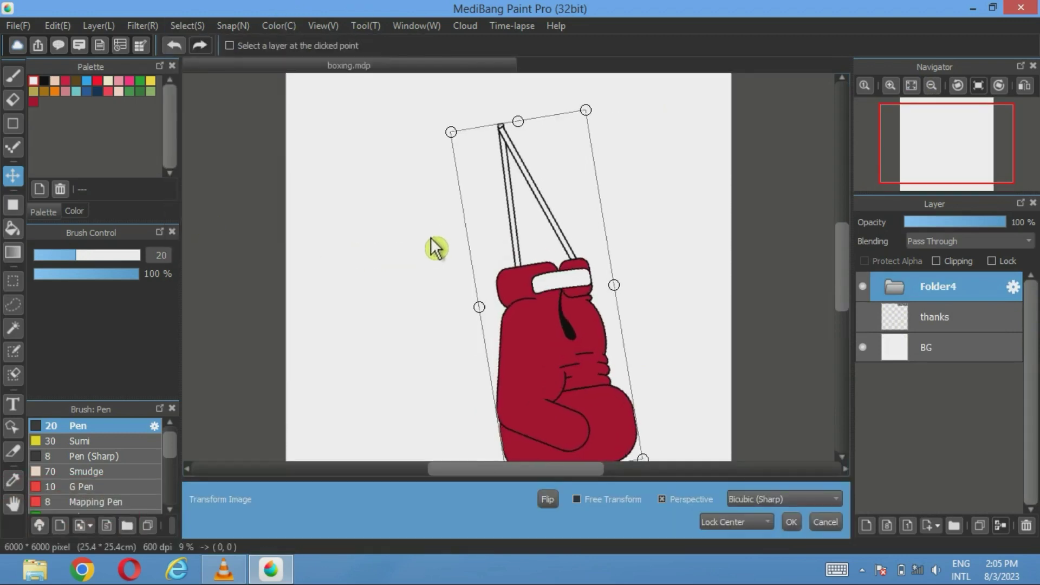
pyautogui.click(791, 523)
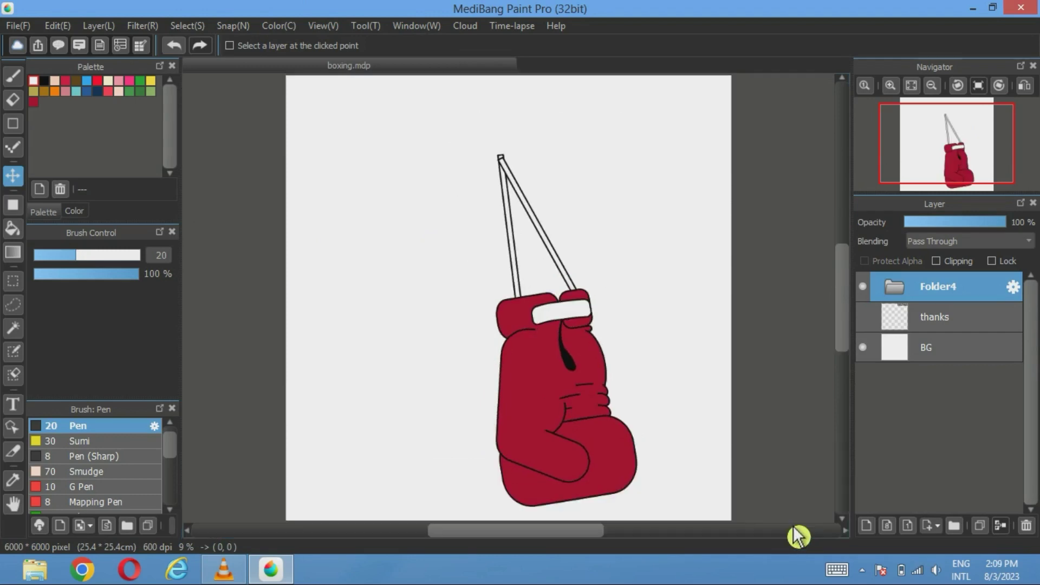
# Add a new layer above Layer20 in Folder4 and draw a black curved crease inside the fist's lower right edge.
pyautogui.click(915, 290)
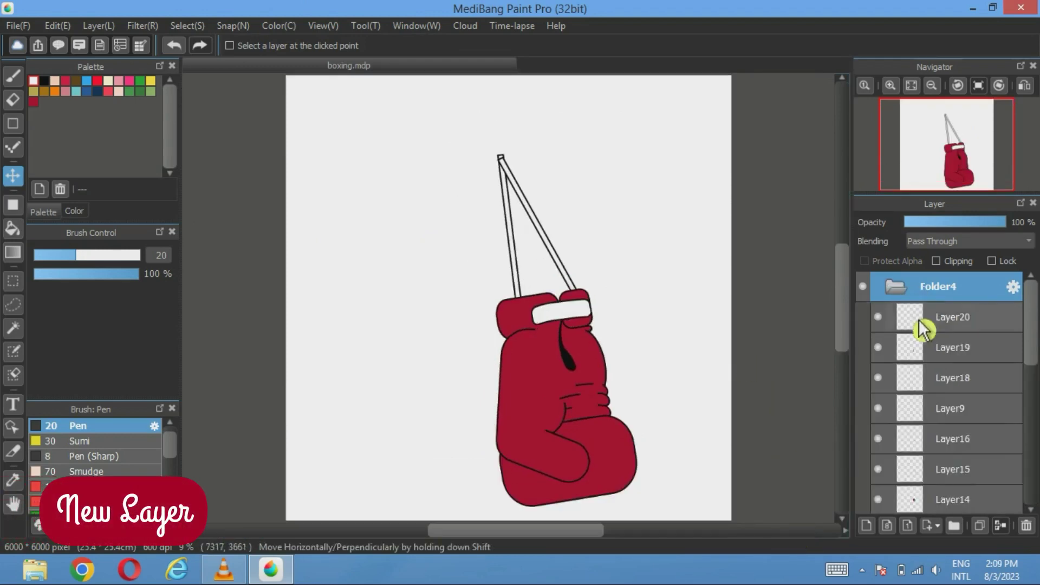
pyautogui.click(919, 322)
pyautogui.click(869, 531)
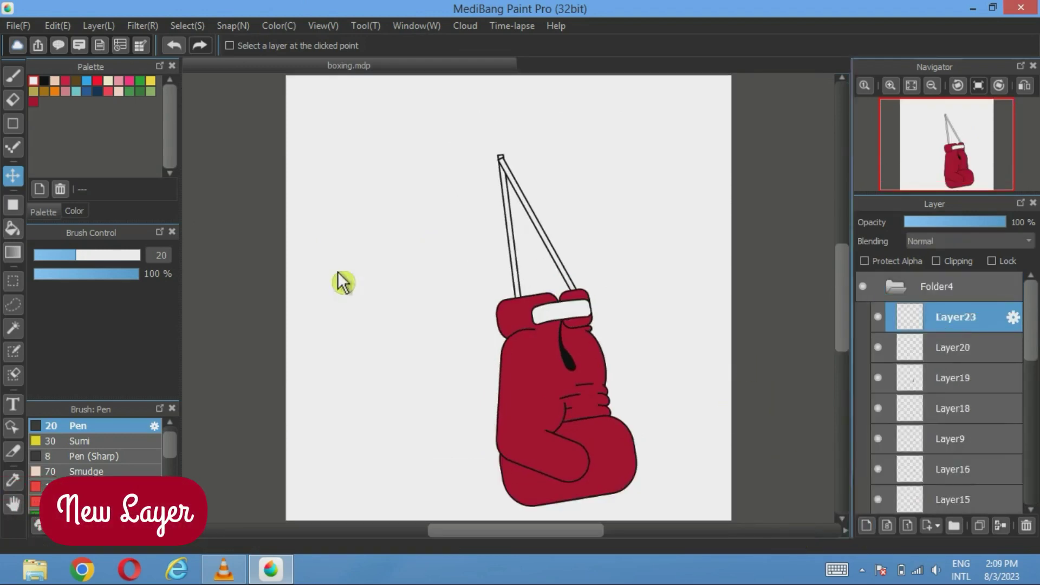
pyautogui.click(16, 76)
pyautogui.scroll(5, 485, 349)
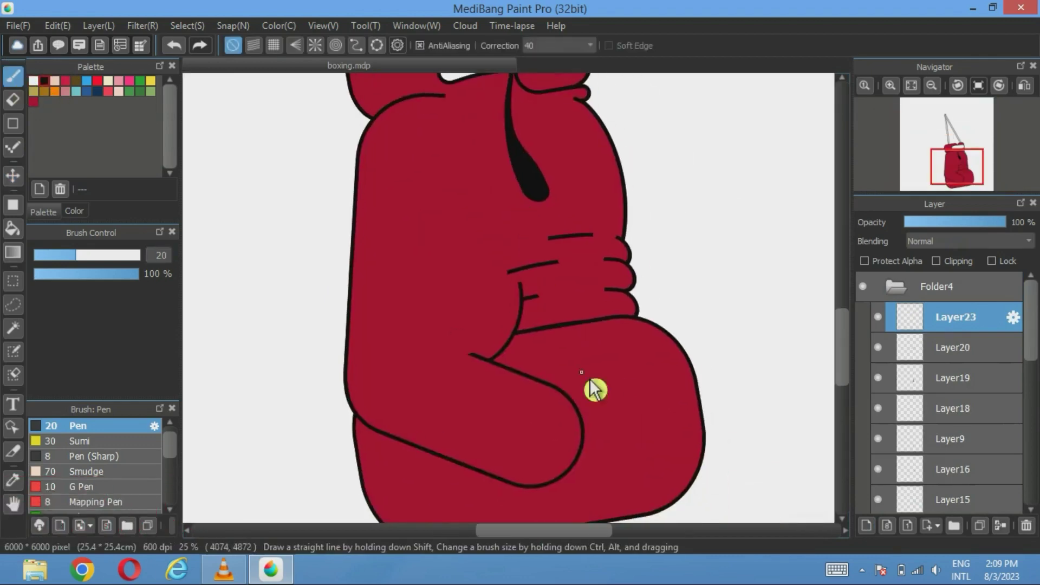
pyautogui.scroll(2, 555, 317)
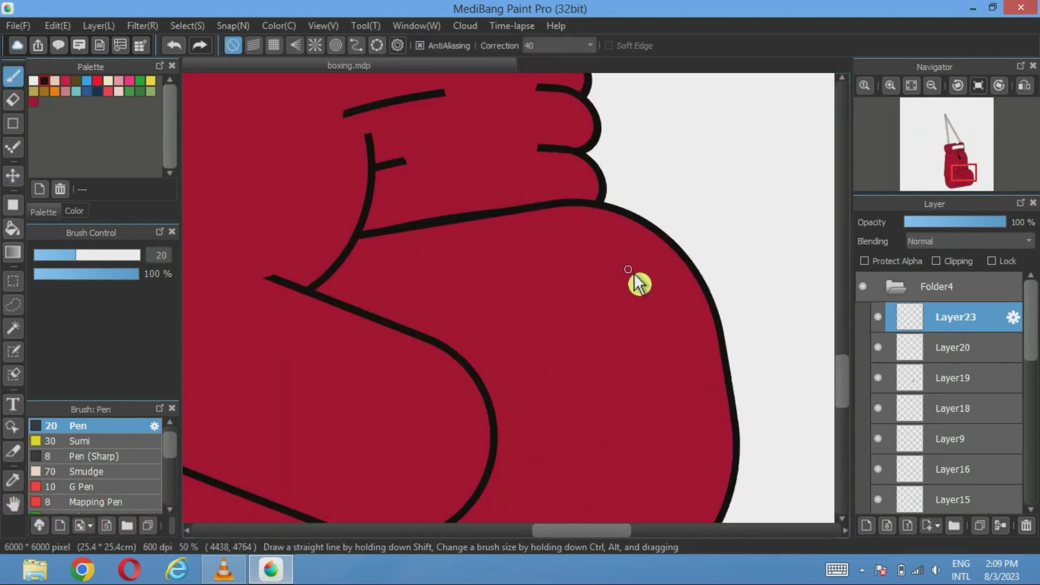
pyautogui.scroll(-3, 707, 365)
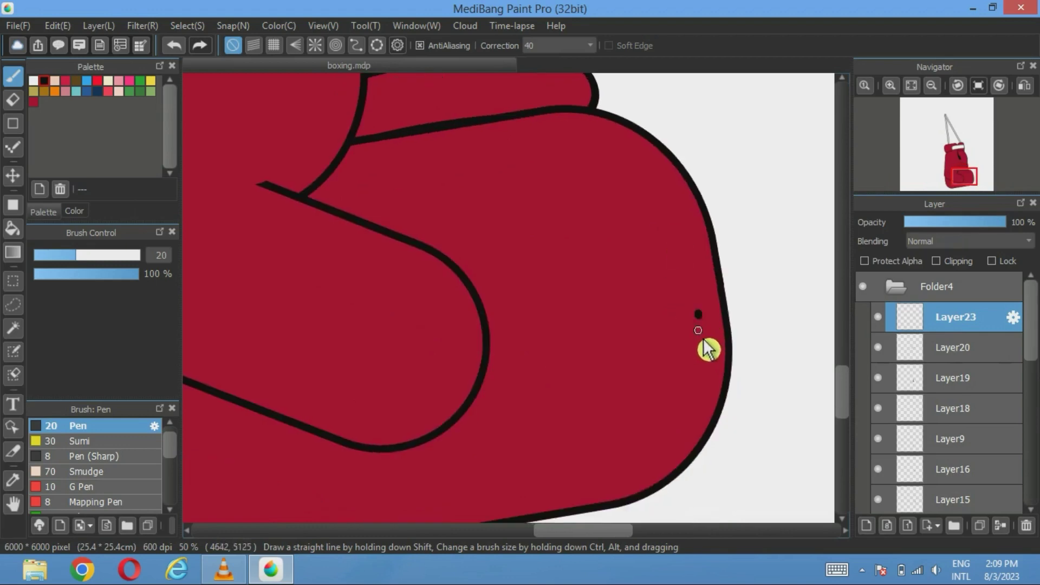
pyautogui.moveTo(699, 330)
pyautogui.mouseDown()
pyautogui.moveTo(670, 410)
pyautogui.moveTo(621, 468)
pyautogui.mouseUp()
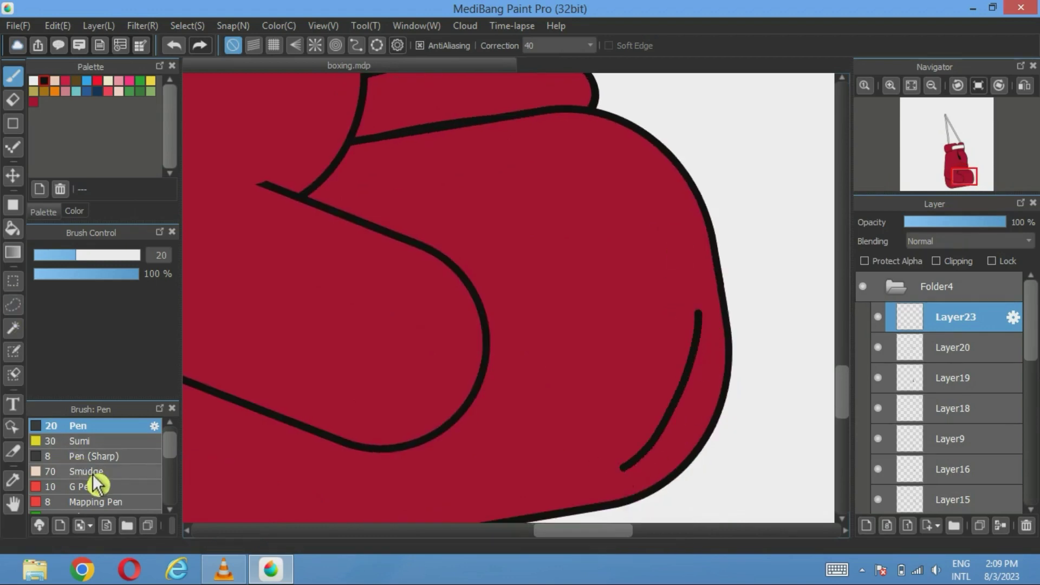
# Draw three short black crease lines fanning downward from the thumb's lower outline near the glove's left side.
pyautogui.hscroll(-5, 499, 210)
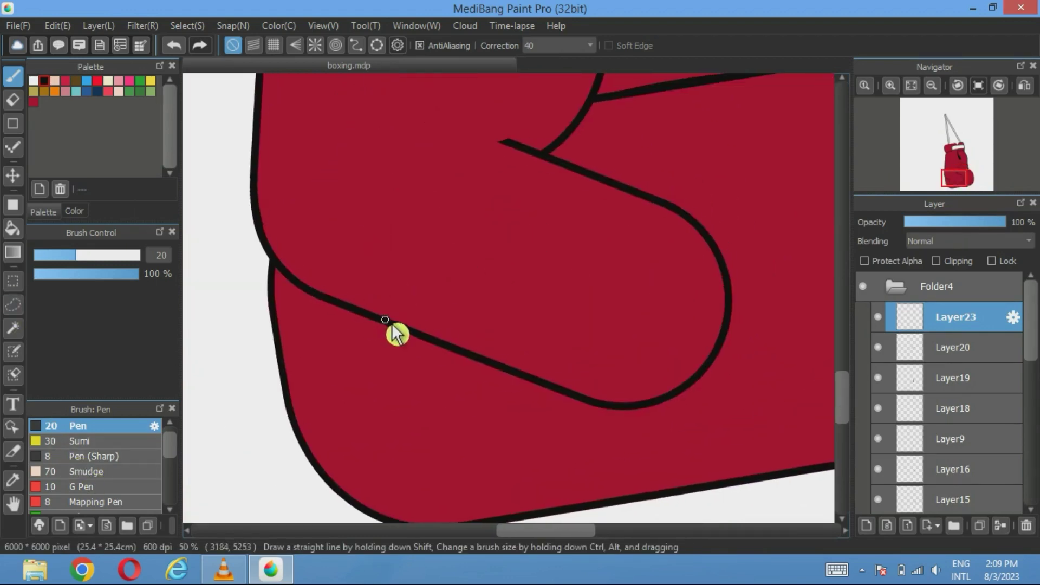
pyautogui.moveTo(388, 320); pyautogui.dragTo(388, 376)
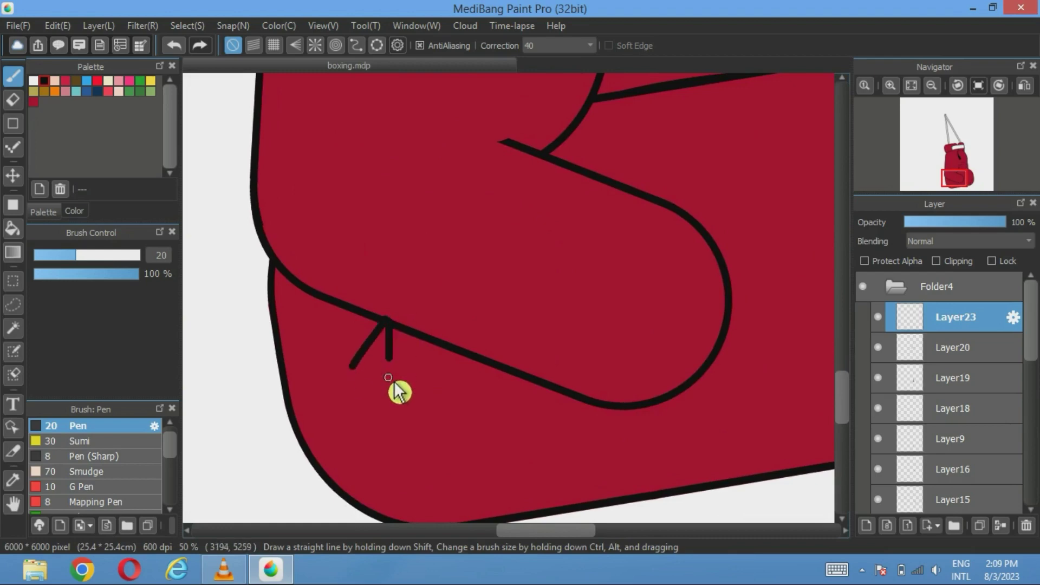
pyautogui.moveTo(394, 322); pyautogui.dragTo(410, 364)
# Switch to the Smudge brush and set its size to 40 for work on the short creases below the thumb.
pyautogui.press('e')
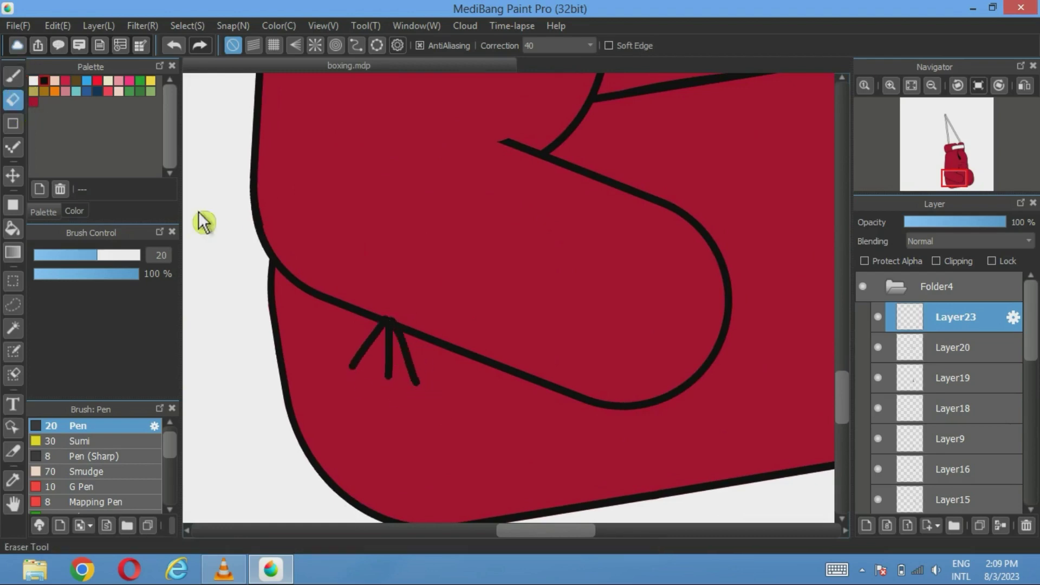
pyautogui.scroll(2, 316, 259)
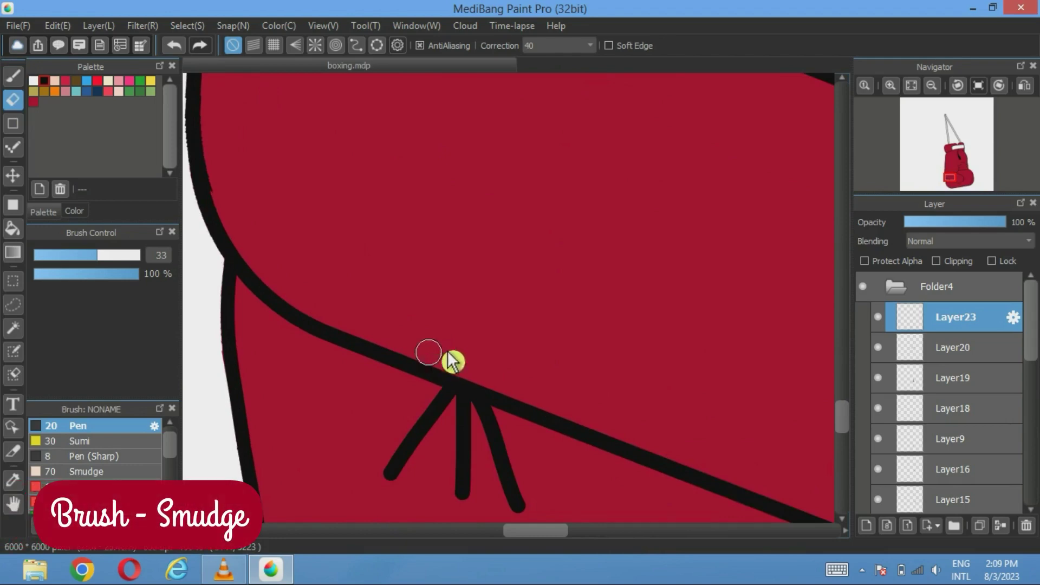
pyautogui.moveTo(453, 359); pyautogui.dragTo(448, 193)
pyautogui.click(87, 471)
pyautogui.click(13, 76)
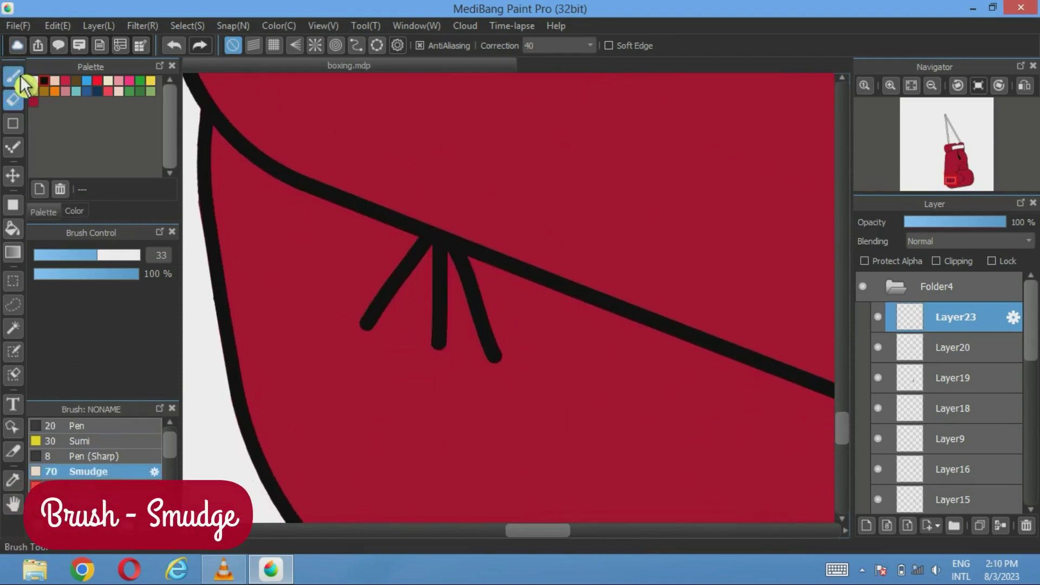
pyautogui.moveTo(111, 259); pyautogui.dragTo(103, 269)
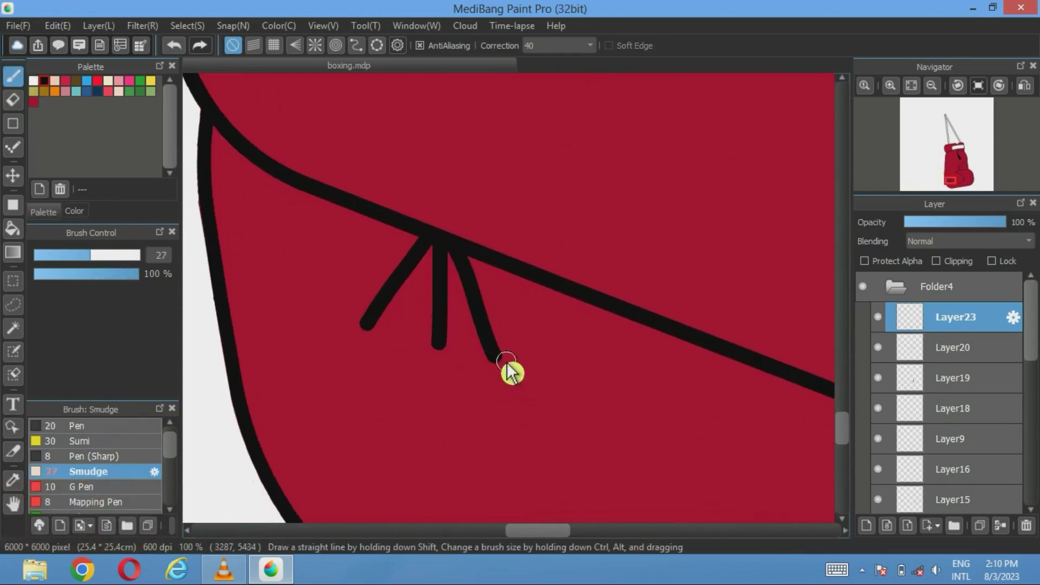
pyautogui.moveTo(515, 397)
pyautogui.keyDown('ctrl'); pyautogui.keyDown('alt'); pyautogui.mouseDown()
pyautogui.moveTo(531, 415)
pyautogui.moveTo(469, 364)
pyautogui.mouseUp(); pyautogui.keyUp('alt'); pyautogui.keyUp('ctrl')
pyautogui.moveTo(149, 254); pyautogui.dragTo(114, 262)
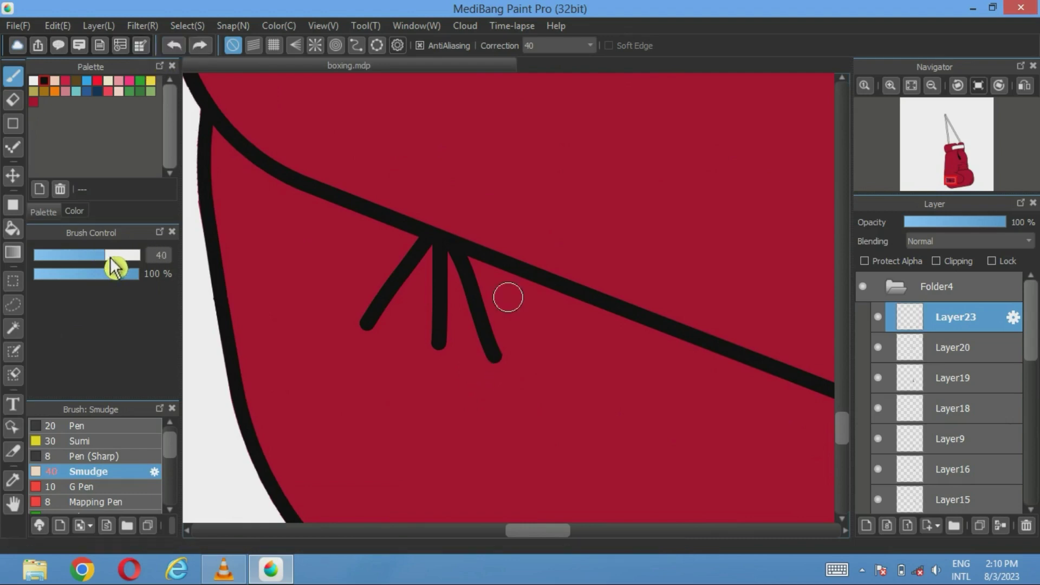
# Smudge the lower ends of the three short creases outward into tapered points, redoing the right one with a shorter pull.
pyautogui.moveTo(495, 357); pyautogui.dragTo(520, 404)
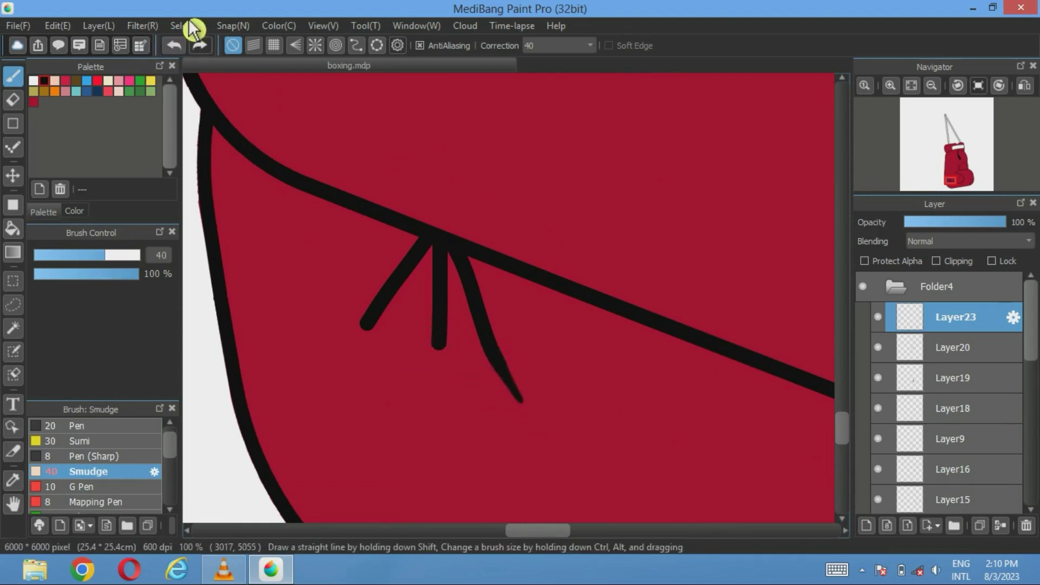
pyautogui.hotkey('ctrl', 'z')
pyautogui.moveTo(488, 295); pyautogui.dragTo(506, 372)
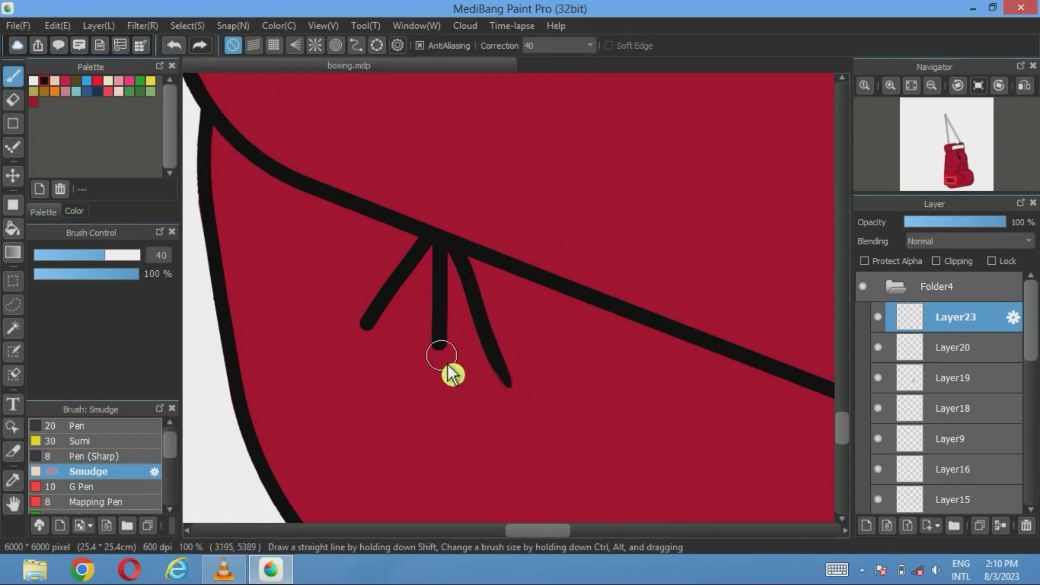
pyautogui.moveTo(442, 353); pyautogui.dragTo(442, 385)
pyautogui.moveTo(371, 317); pyautogui.dragTo(339, 367)
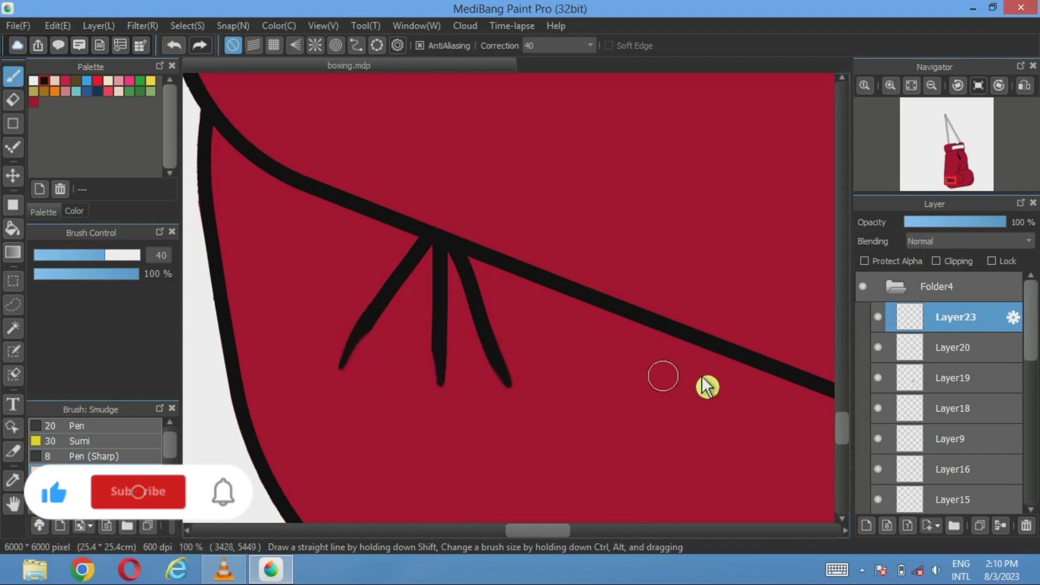
# Smudge the lower end of the curved crease on the fist into a tapered point.
pyautogui.moveTo(707, 387)
pyautogui.mouseDown()
pyautogui.moveTo(653, 341)
pyautogui.moveTo(371, 420)
pyautogui.mouseUp()
pyautogui.moveTo(812, 390); pyautogui.dragTo(639, 428)
pyautogui.moveTo(718, 403)
pyautogui.mouseDown()
pyautogui.moveTo(668, 432)
pyautogui.moveTo(648, 421)
pyautogui.mouseUp()
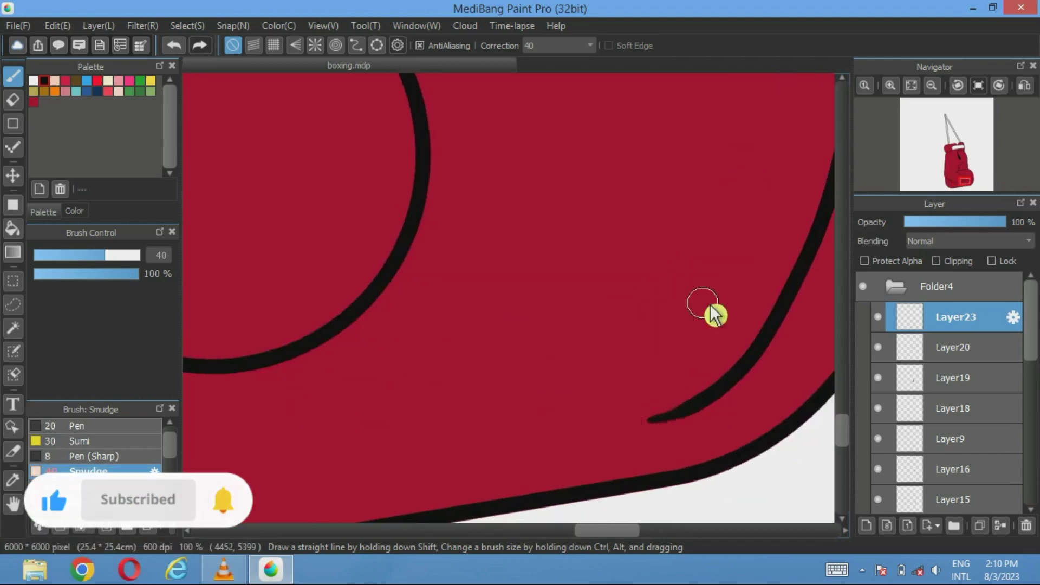
# Smudge the upper end of the curved crease on the fist straight upward into a tapered point, undoing unsatisfactory strokes.
pyautogui.moveTo(716, 314)
pyautogui.mouseDown()
pyautogui.moveTo(571, 394)
pyautogui.moveTo(564, 432)
pyautogui.mouseUp()
pyautogui.moveTo(708, 228); pyautogui.dragTo(680, 174)
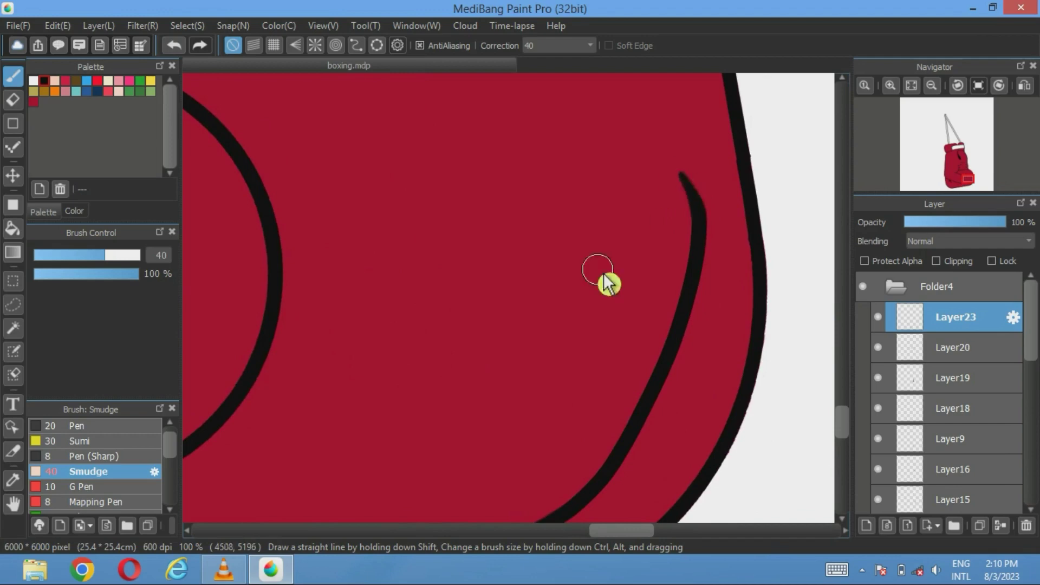
pyautogui.click(179, 45)
pyautogui.moveTo(707, 222); pyautogui.dragTo(703, 173)
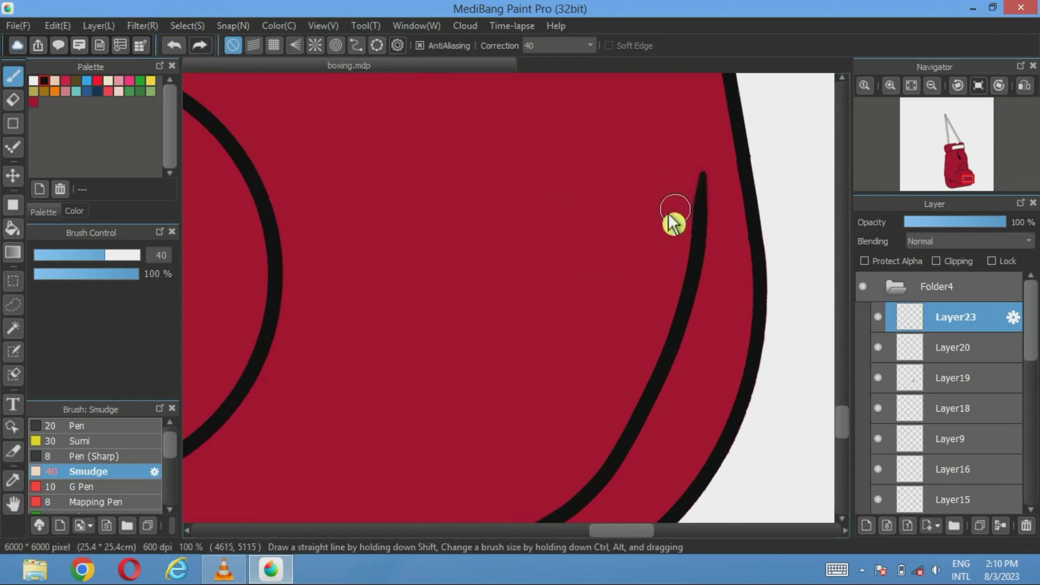
pyautogui.click(175, 45)
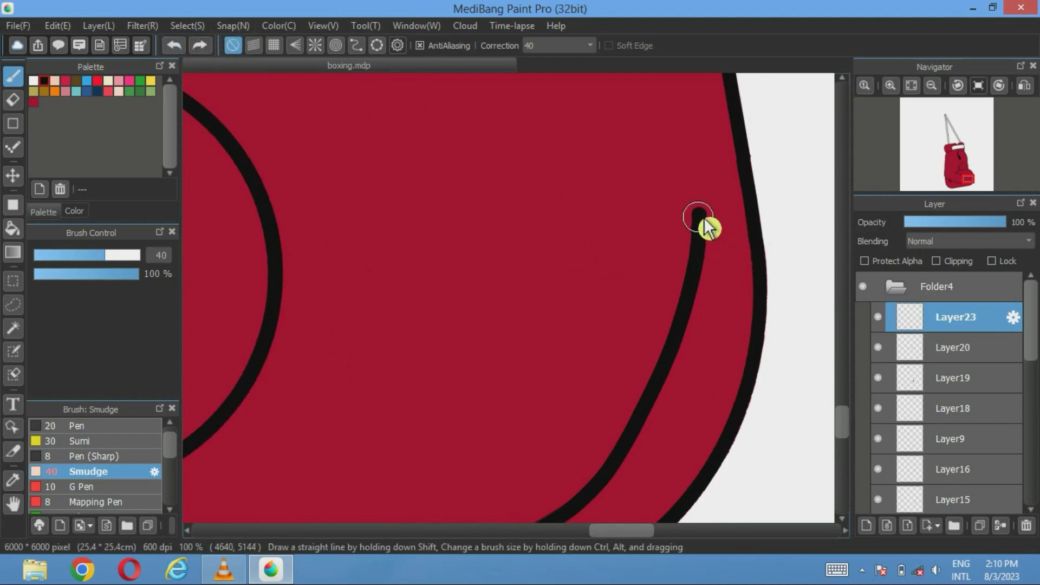
pyautogui.moveTo(707, 227); pyautogui.dragTo(698, 174)
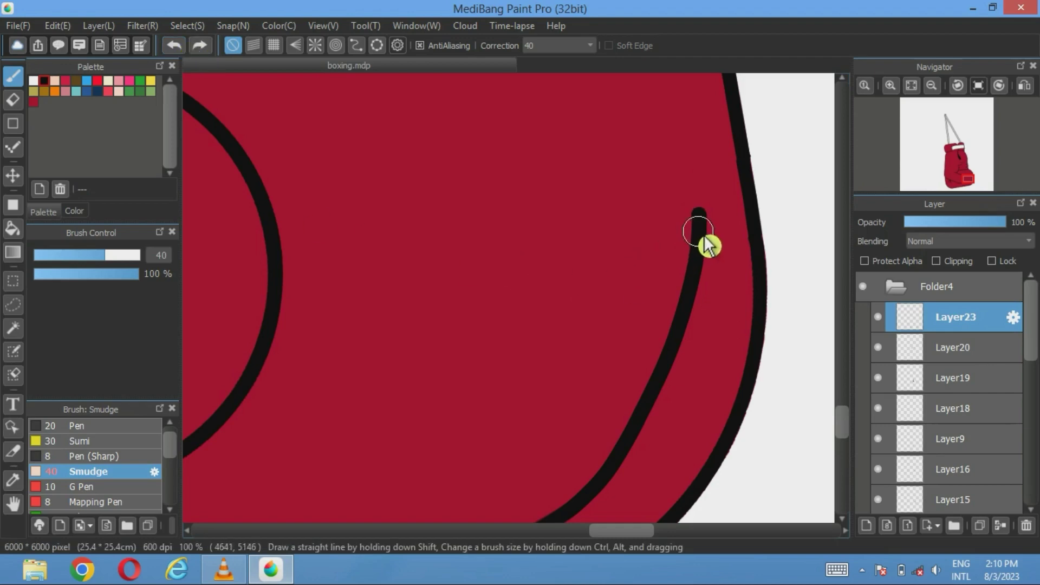
pyautogui.moveTo(707, 212); pyautogui.dragTo(706, 163)
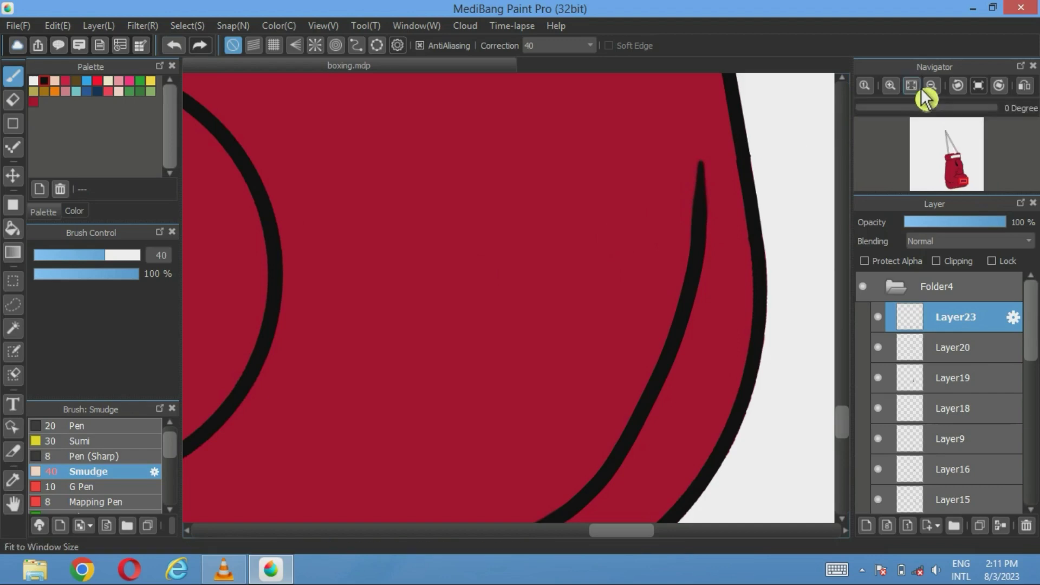
# Select Layer9 and smudge the upper end of the curved crease above the thumb slightly upward.
pyautogui.click(916, 87)
pyautogui.scroll(5, 546, 378)
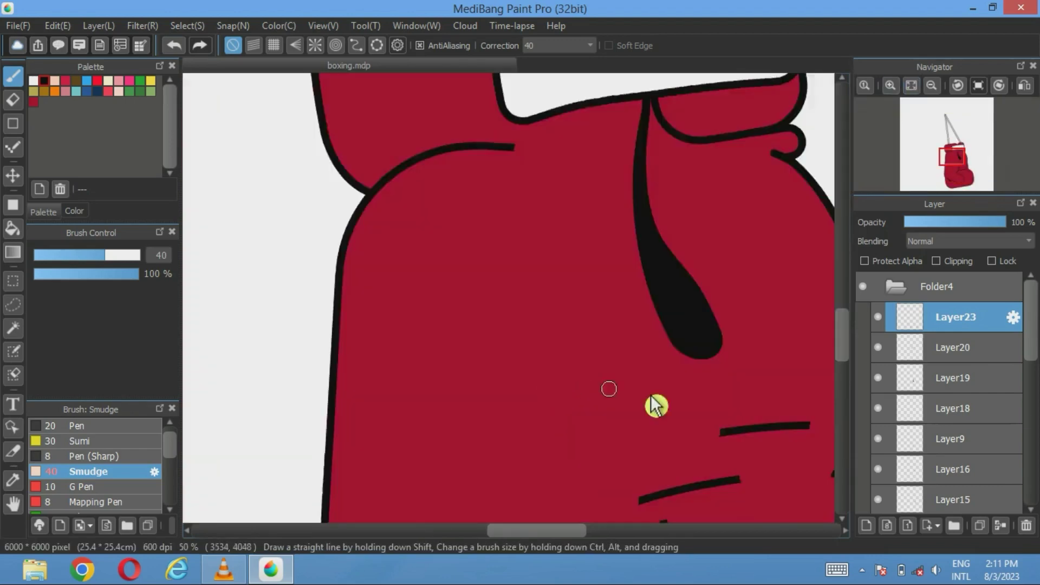
pyautogui.moveTo(657, 406); pyautogui.dragTo(476, 271)
pyautogui.scroll(-2, 954, 395)
pyautogui.scroll(-2, 954, 396)
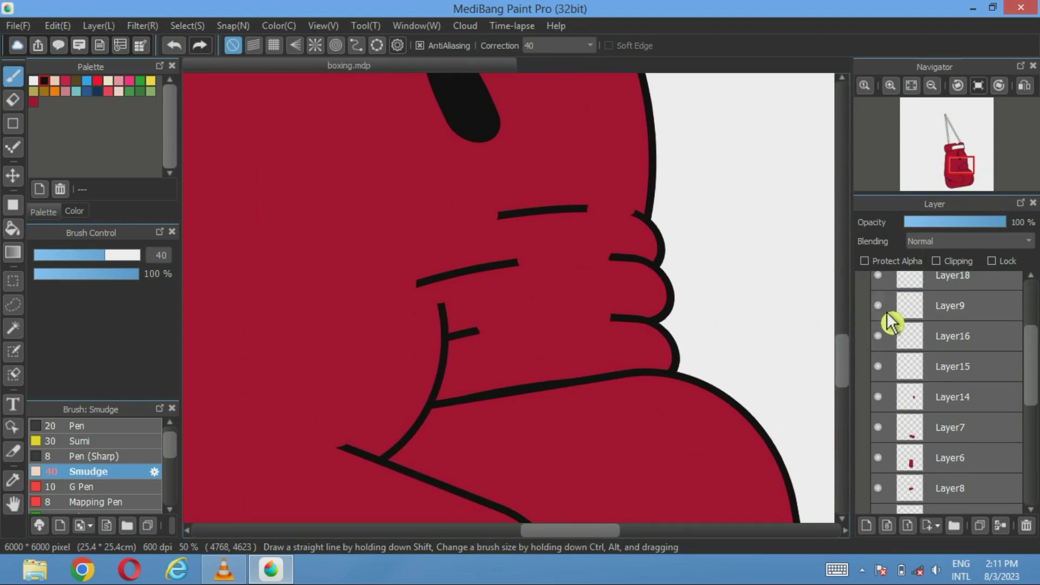
pyautogui.click(925, 313)
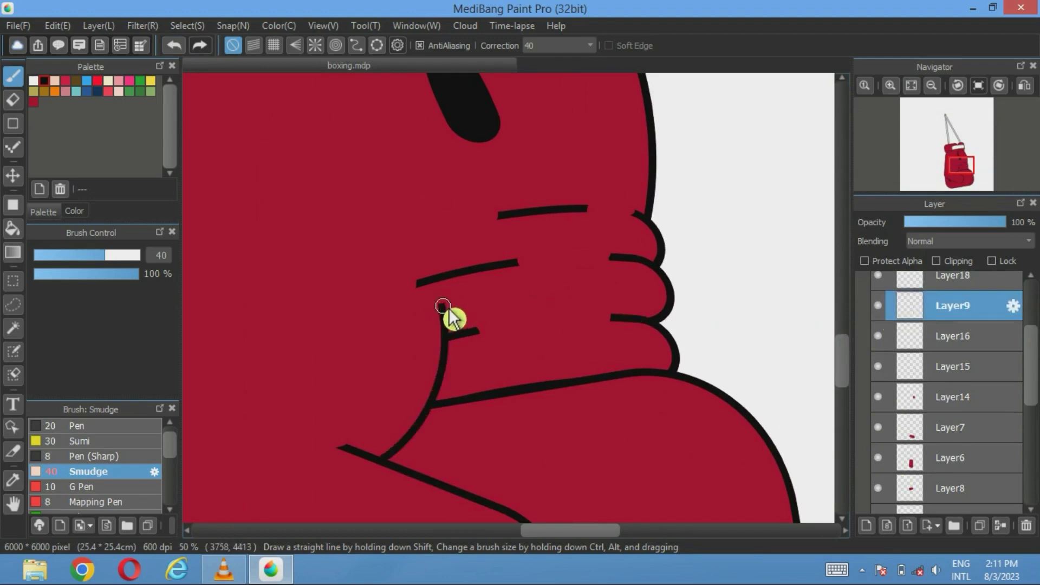
pyautogui.moveTo(442, 307); pyautogui.dragTo(437, 295)
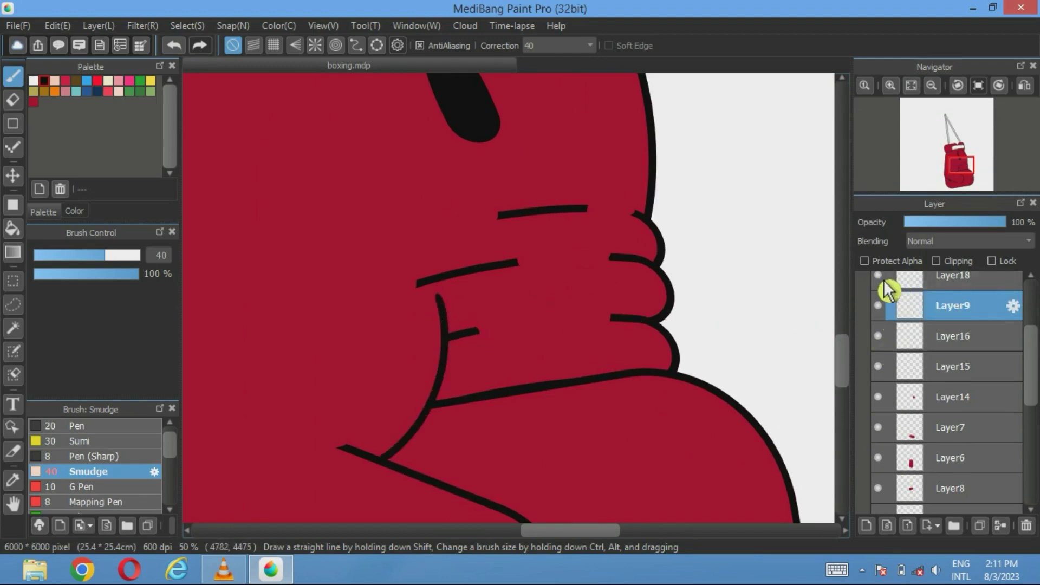
# Toggle the visibility of individual glove layers to identify the one holding the diagonal thumb crease.
pyautogui.scroll(4, 885, 290)
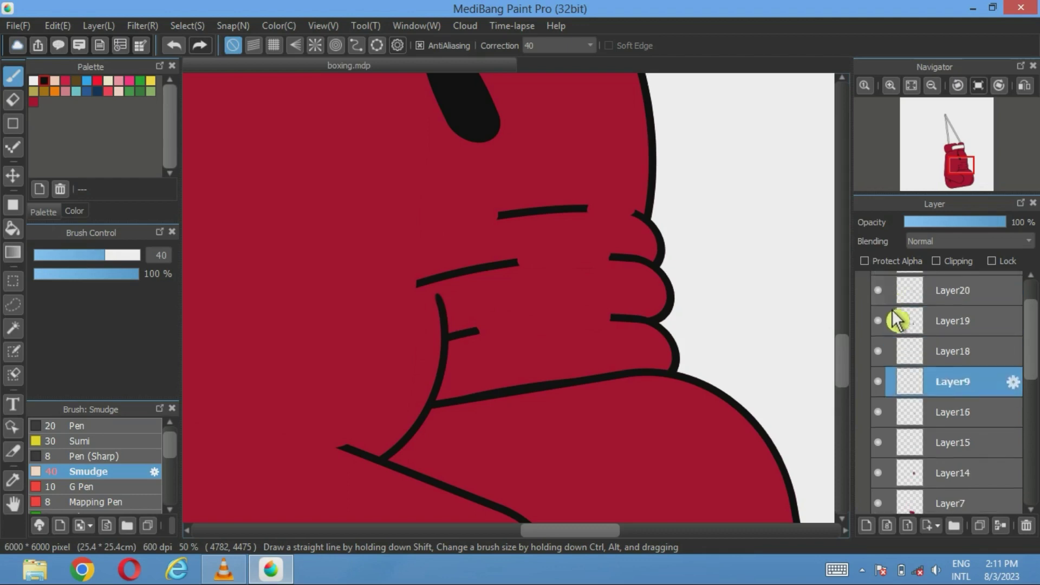
pyautogui.click(878, 347)
pyautogui.click(878, 379)
pyautogui.click(878, 378)
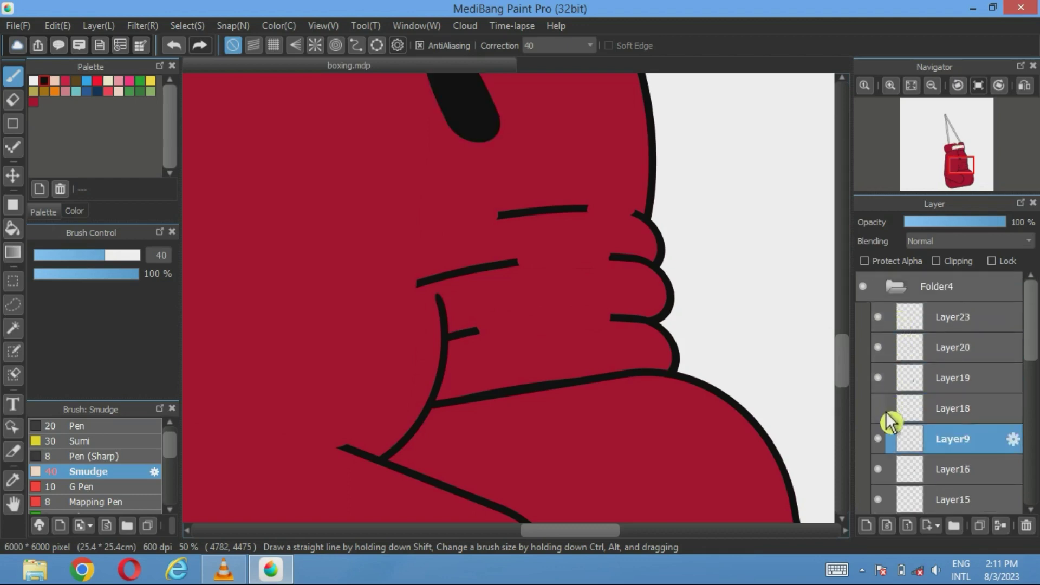
pyautogui.scroll(-3, 888, 422)
pyautogui.click(880, 424)
pyautogui.click(880, 425)
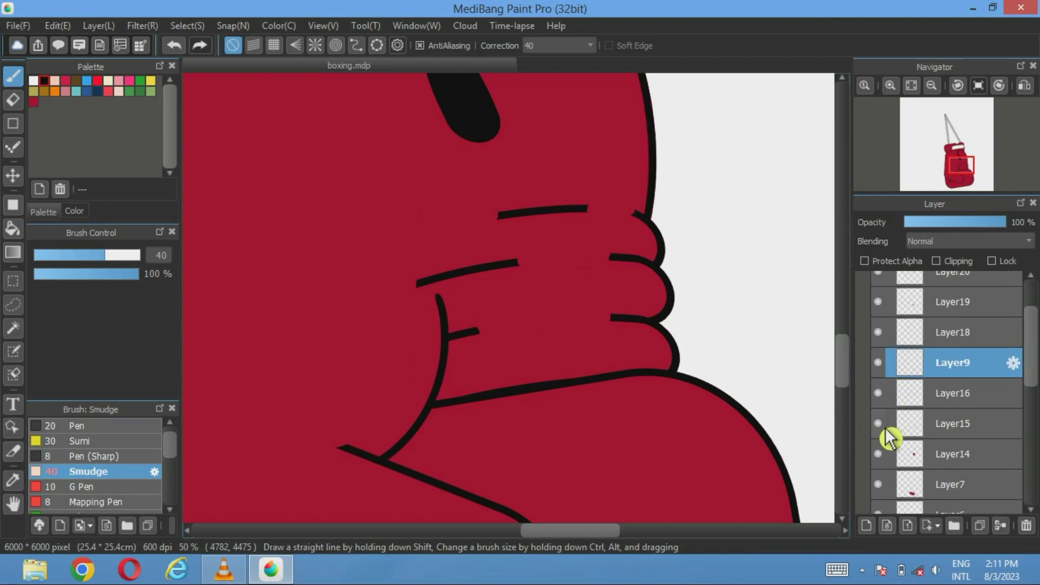
pyautogui.scroll(-1, 888, 438)
pyautogui.click(878, 467)
pyautogui.click(879, 467)
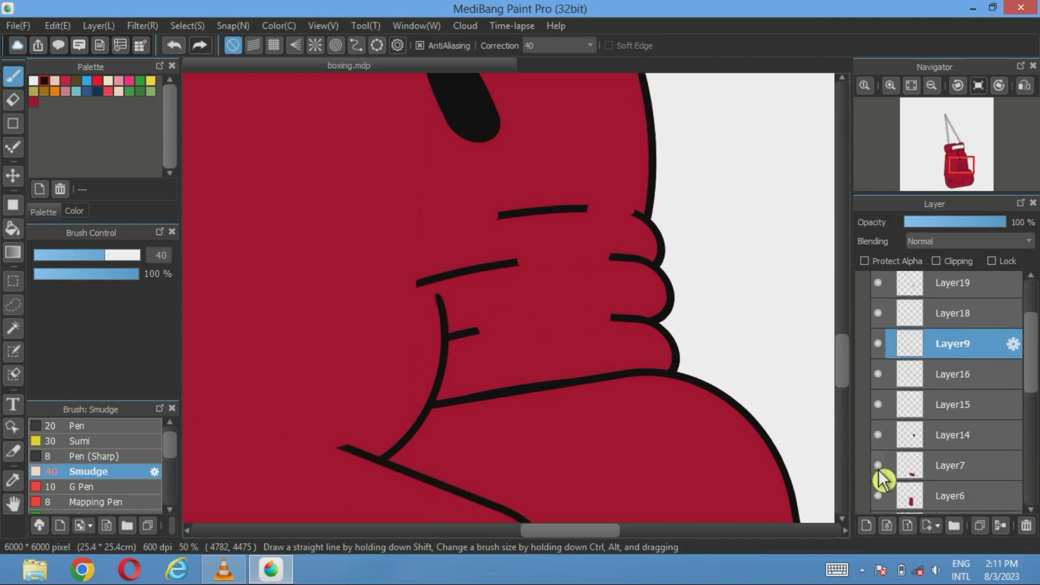
# Select Layer7 and smudge the upper-left end of the diagonal thumb crease outward into a tapered point.
pyautogui.click(941, 476)
pyautogui.moveTo(419, 461); pyautogui.dragTo(455, 352)
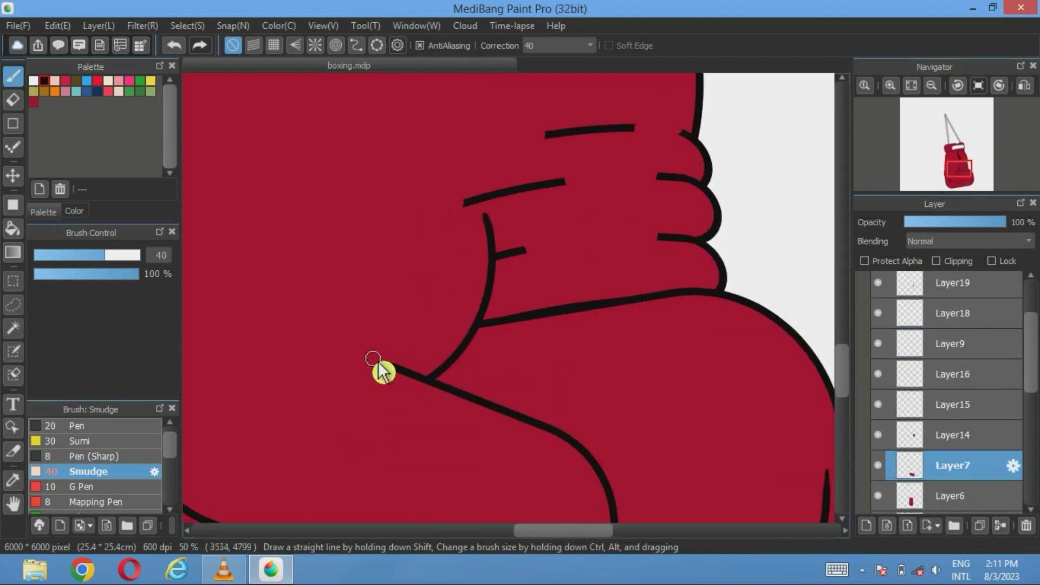
pyautogui.scroll(1, 389, 368)
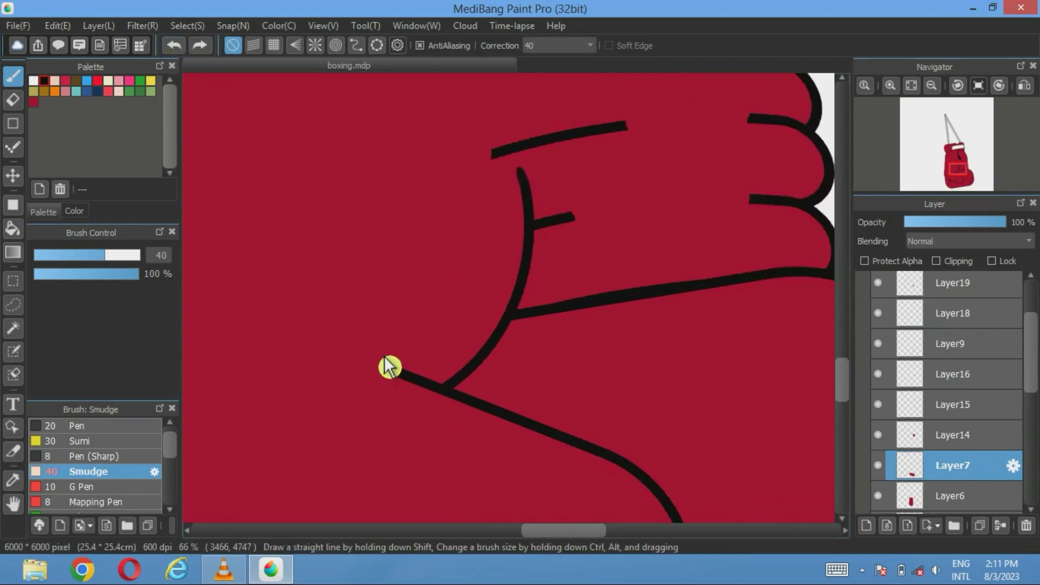
pyautogui.scroll(4, 389, 367)
pyautogui.moveTo(418, 308); pyautogui.dragTo(339, 267)
pyautogui.scroll(-2, 562, 339)
pyautogui.scroll(-1, 569, 346)
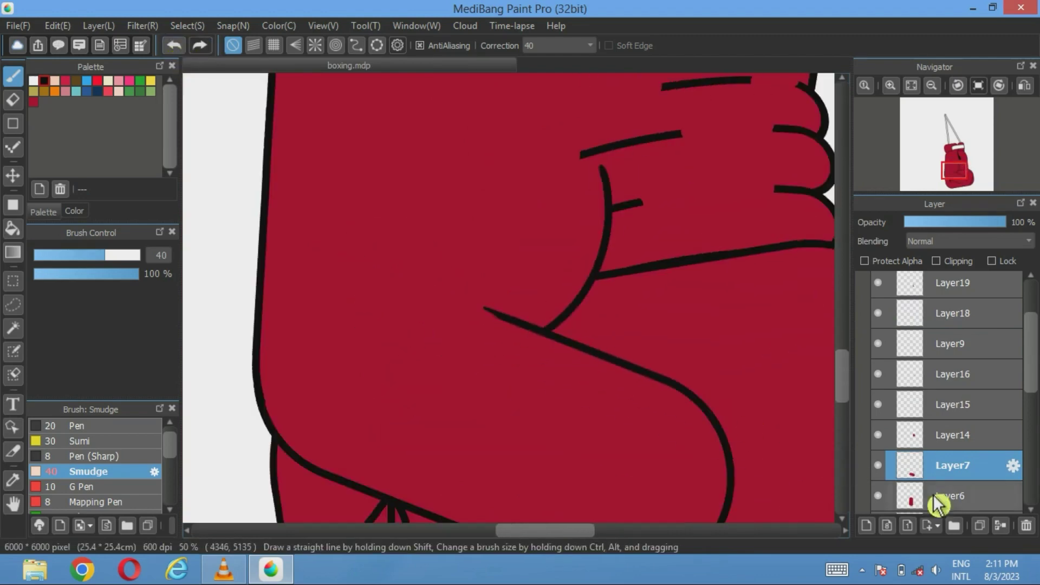
# Select the Layer10 directly above Layer17 and smudge both ends of the uppermost horizontal finger crease into tapered points.
pyautogui.click(955, 495)
pyautogui.moveTo(1035, 378); pyautogui.dragTo(1032, 432)
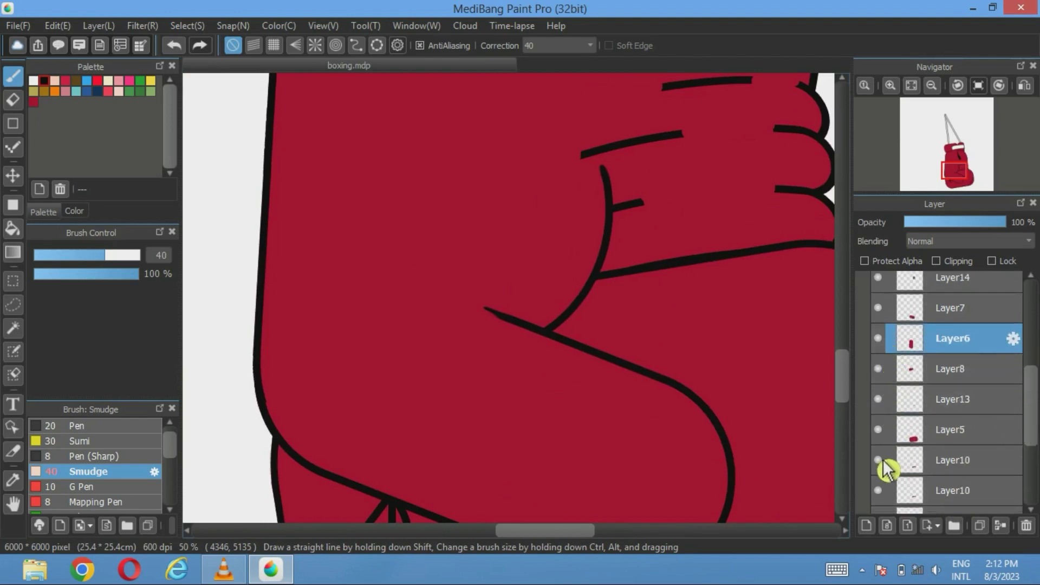
pyautogui.click(954, 464)
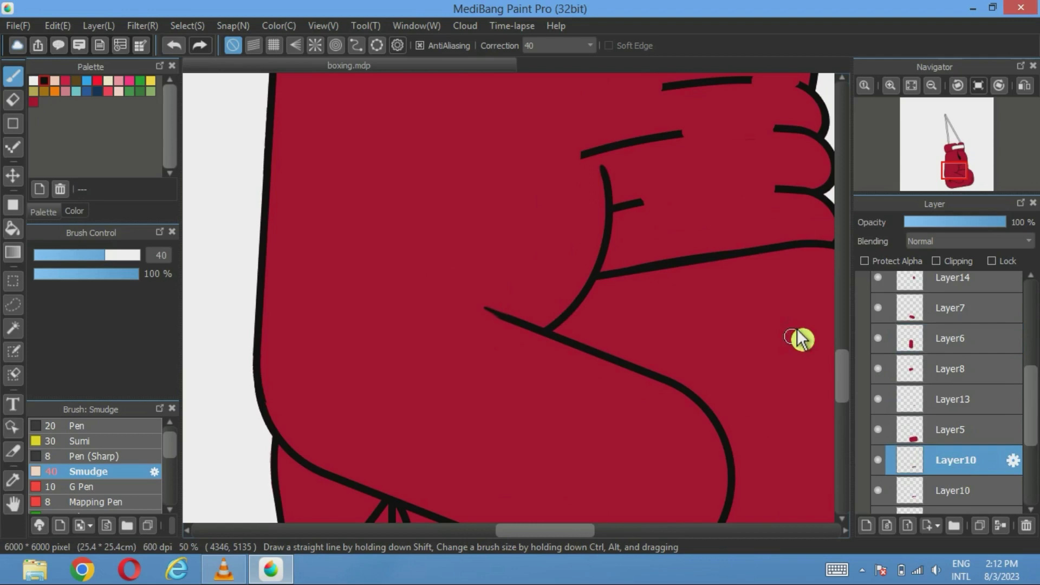
pyautogui.moveTo(801, 340); pyautogui.dragTo(710, 374)
pyautogui.click(933, 494)
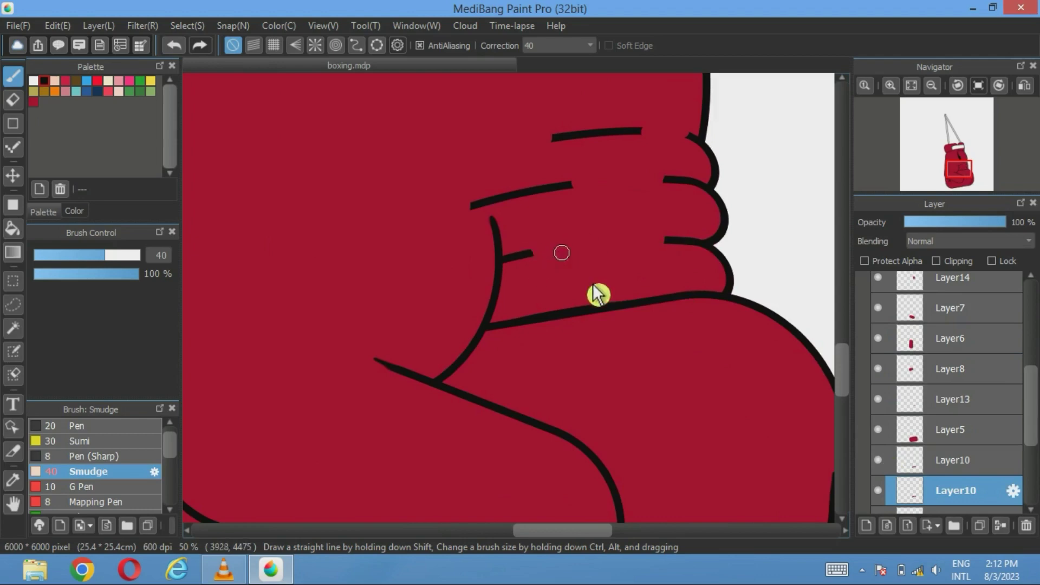
pyautogui.click(896, 467)
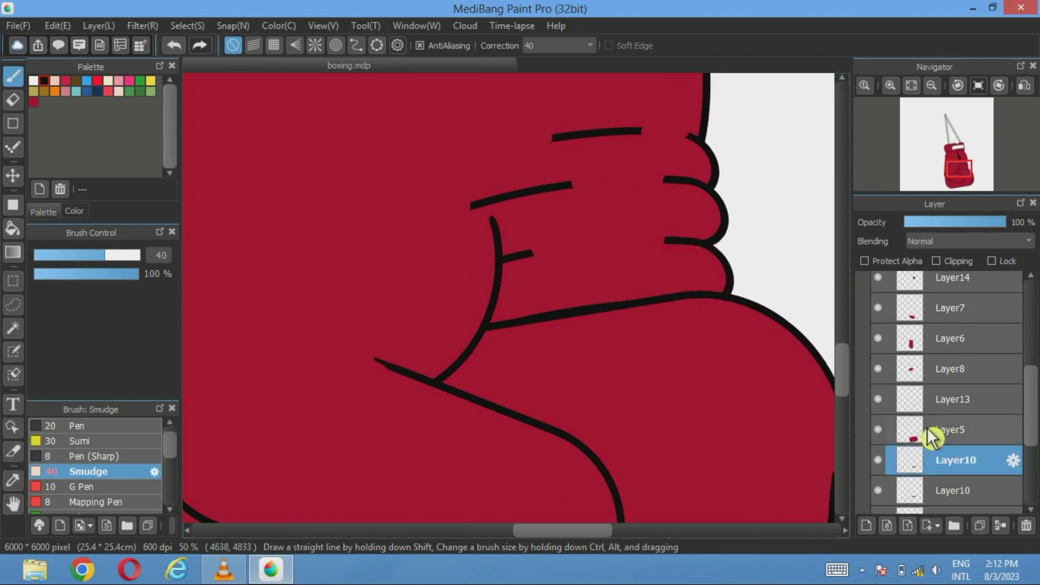
pyautogui.scroll(-3, 932, 439)
pyautogui.click(879, 464)
pyautogui.click(879, 464)
pyautogui.click(932, 469)
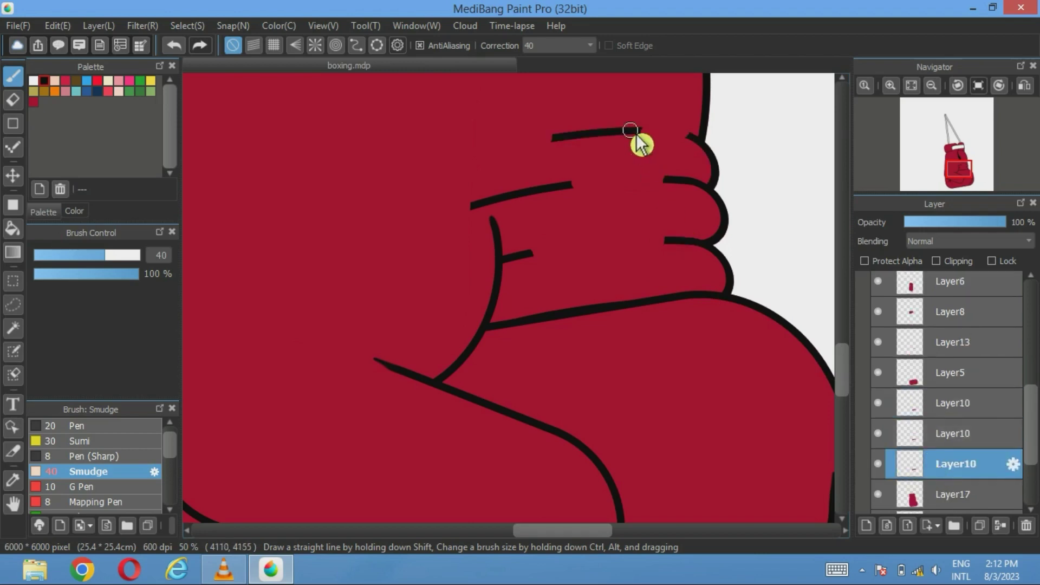
pyautogui.moveTo(657, 132); pyautogui.dragTo(566, 131)
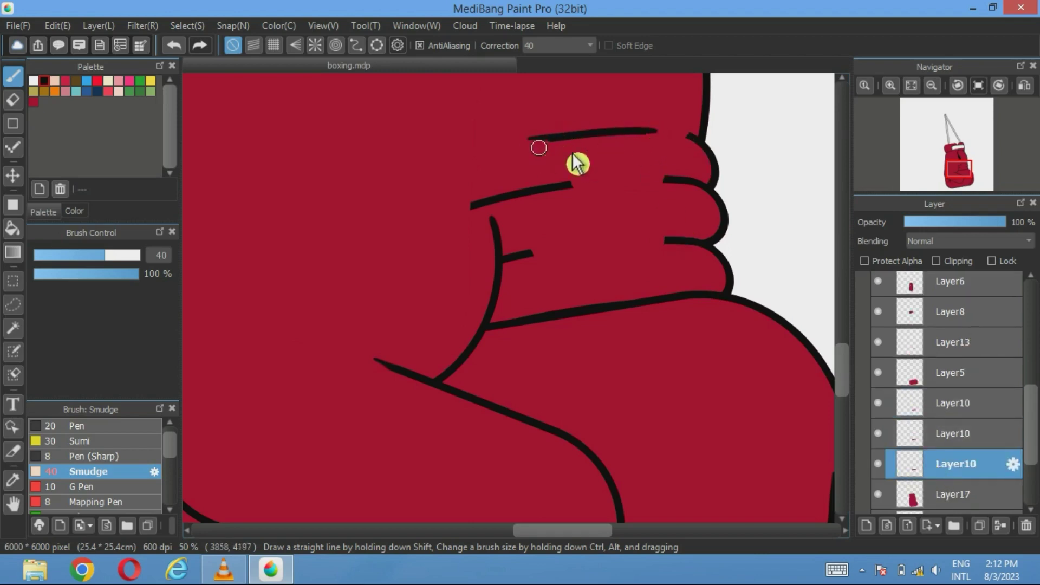
pyautogui.moveTo(542, 138); pyautogui.dragTo(533, 139)
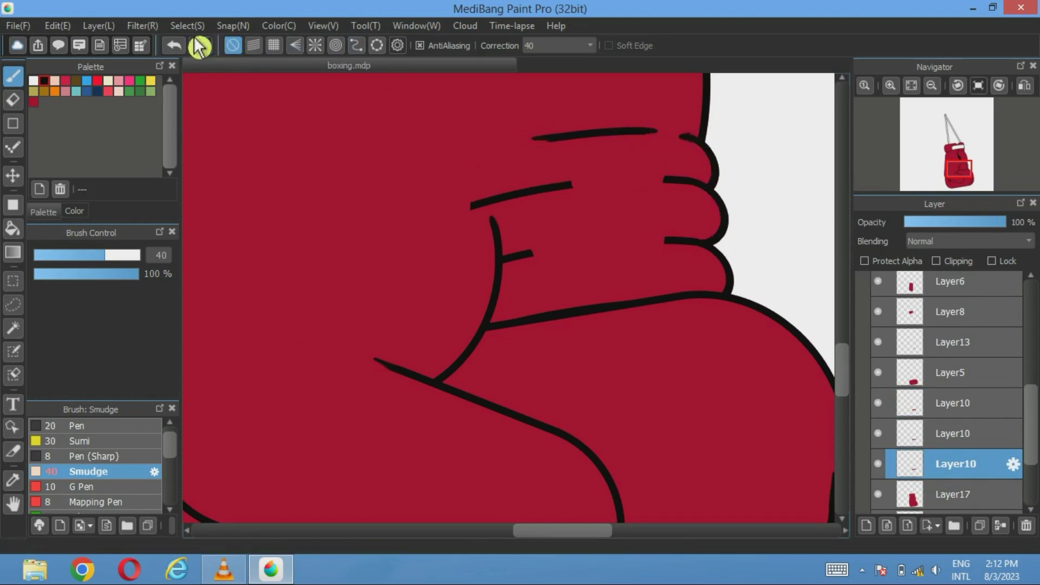
# Smudge the inner end of the topmost knuckle outline slightly leftward into a tapered point.
pyautogui.scroll(3, 791, 197)
pyautogui.moveTo(546, 135); pyautogui.dragTo(609, 348)
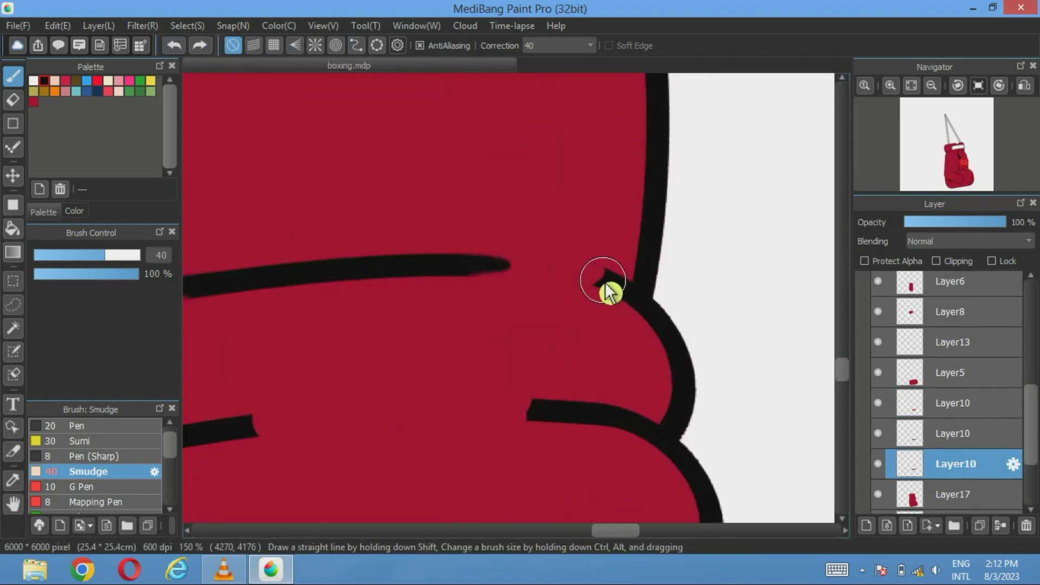
pyautogui.scroll(-3, 654, 343)
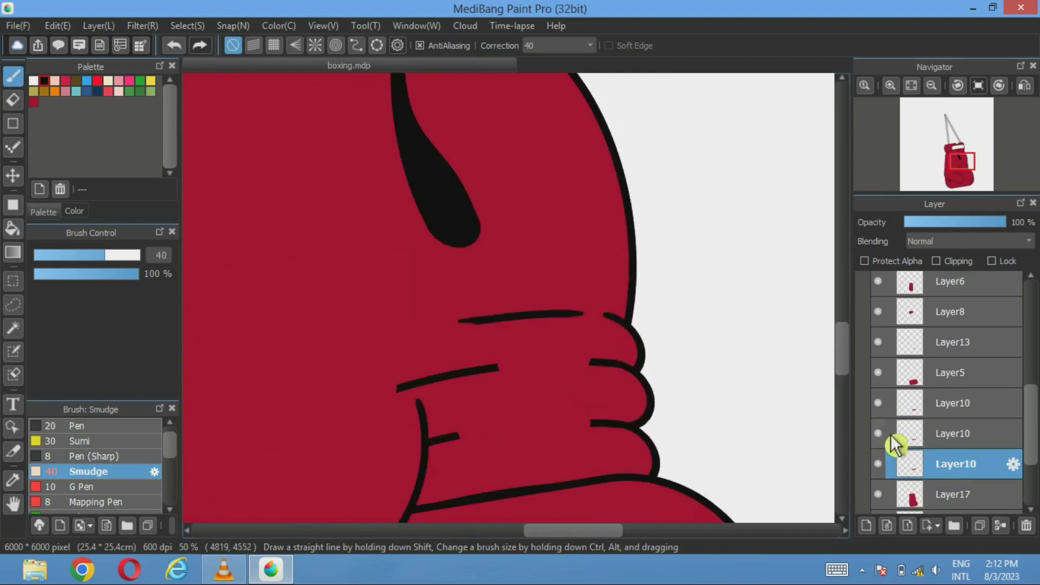
# On the middle Layer10, smudge the right end of the second finger crease and the inner end of the second knuckle outline into points.
pyautogui.click(947, 434)
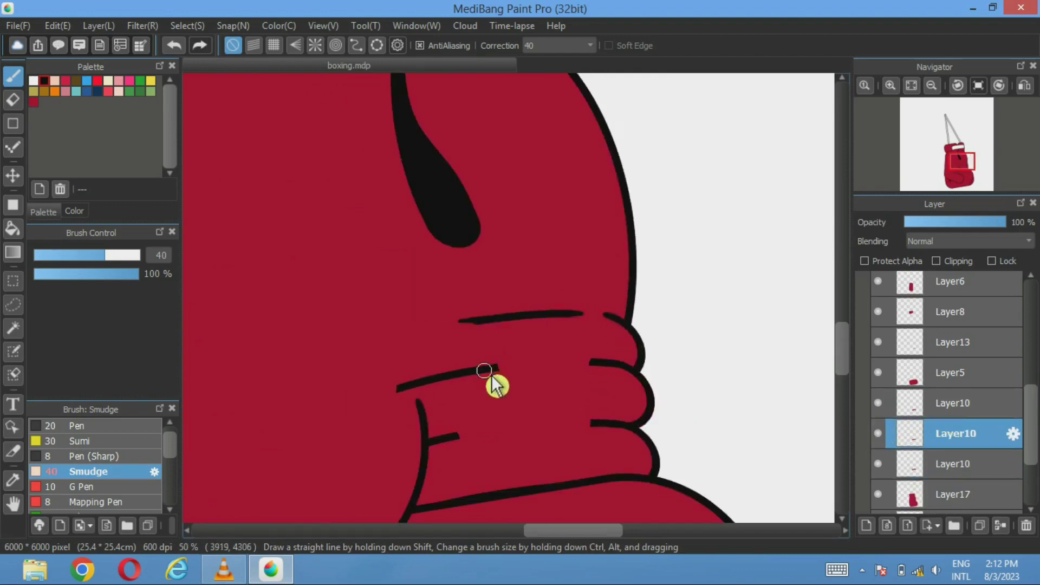
pyautogui.moveTo(483, 366); pyautogui.dragTo(525, 365)
pyautogui.hotkey('ctrl', 'z')
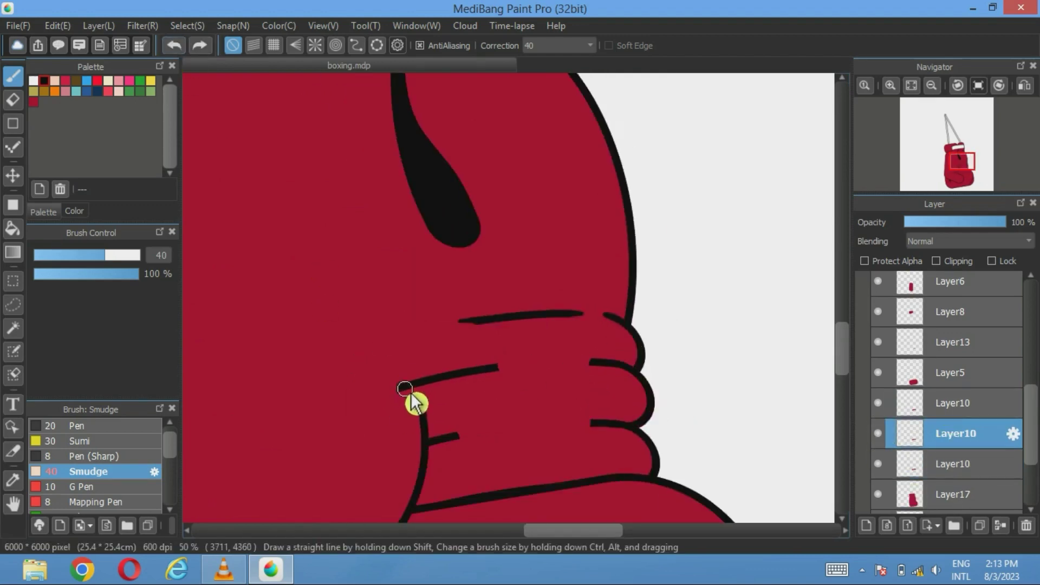
pyautogui.moveTo(490, 367); pyautogui.dragTo(520, 366)
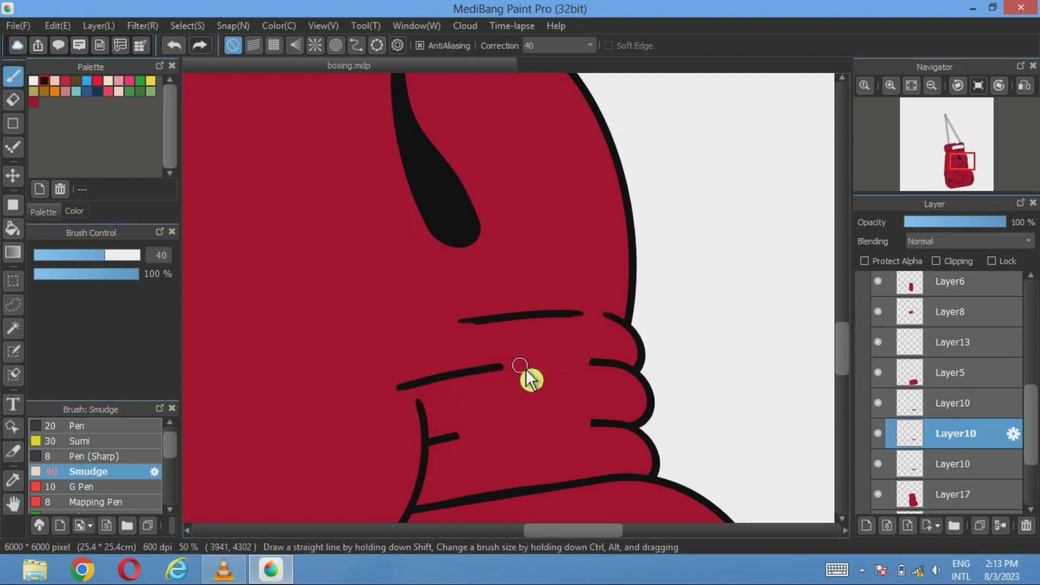
pyautogui.moveTo(603, 367); pyautogui.dragTo(567, 362)
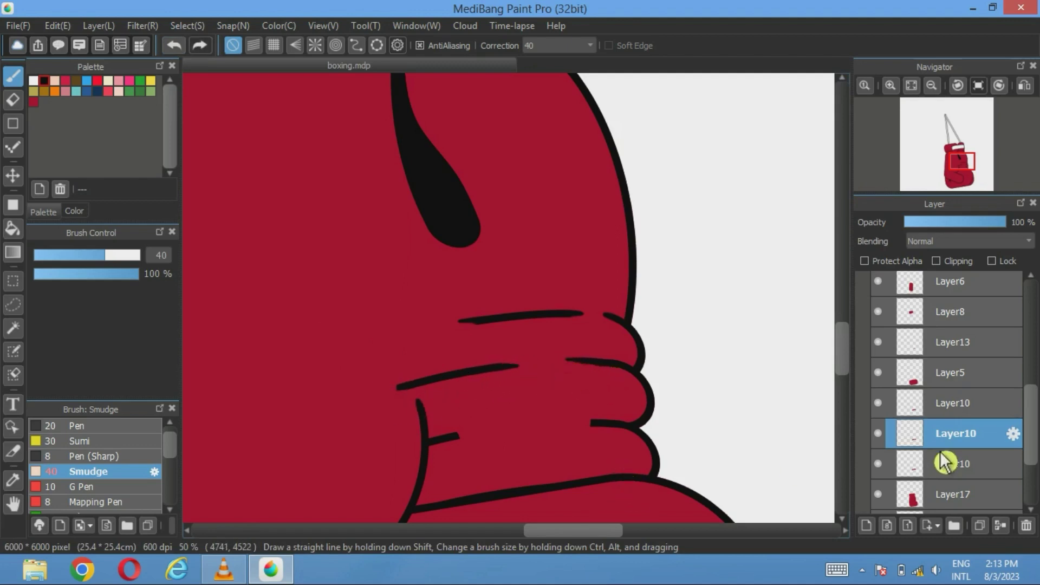
# Select the uppermost of the three Layer10 layers for smudging.
pyautogui.click(948, 406)
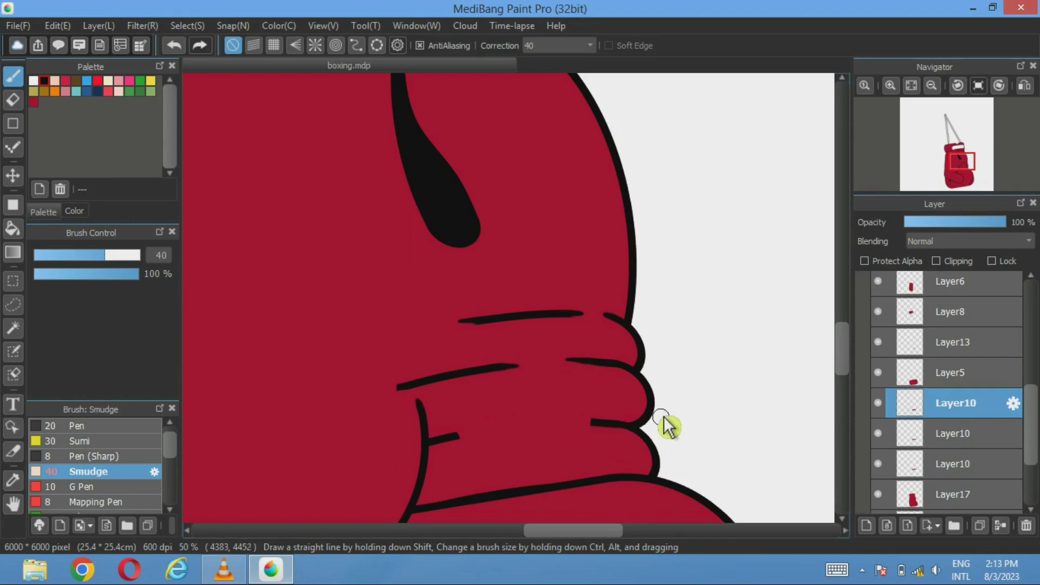
# Examine which wrist fold line each Layer10 copy holds by switching layer visibility off and on.
pyautogui.click(883, 404)
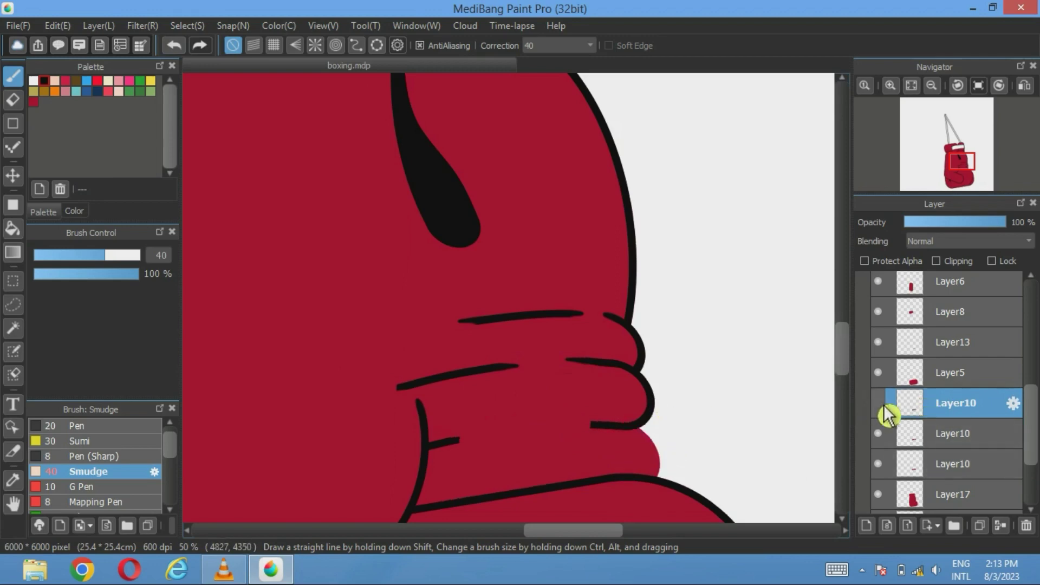
pyautogui.click(883, 404)
pyautogui.click(907, 434)
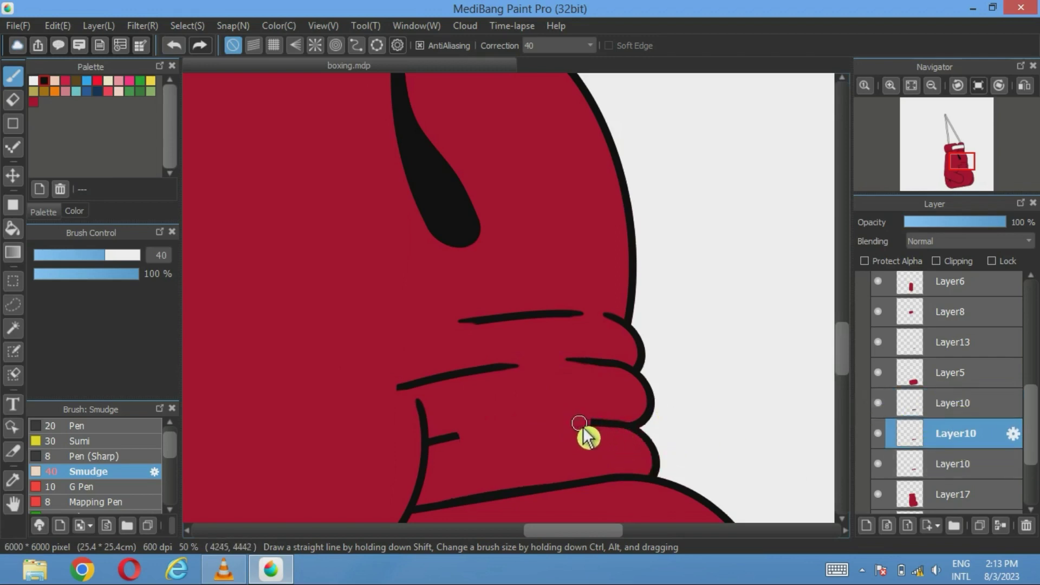
pyautogui.click(887, 467)
pyautogui.click(886, 467)
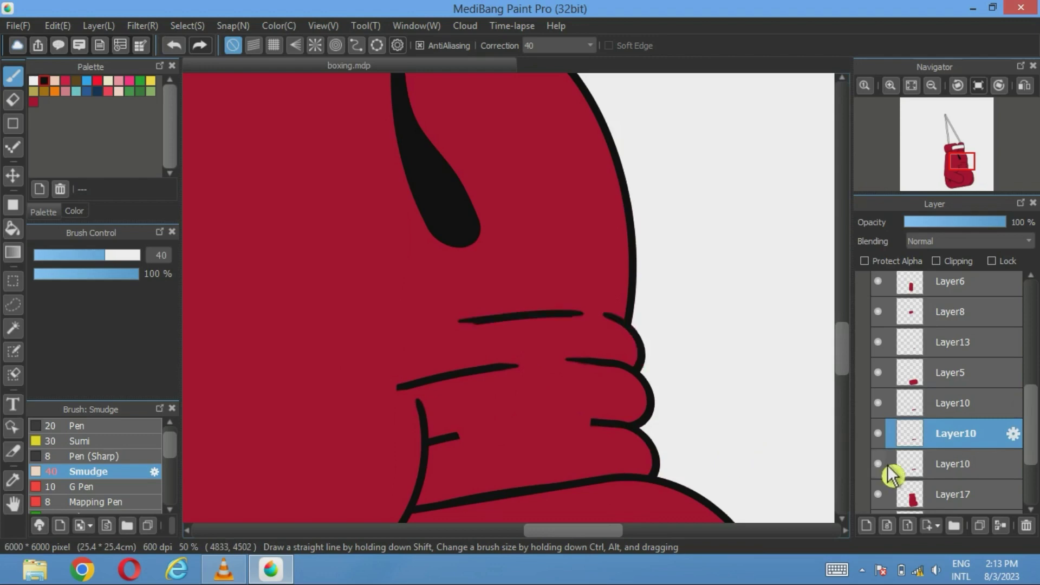
# Check Layer20 and both Layer21 copies by switching their visibility off and on, and make the lower Layer21 active.
pyautogui.click(914, 87)
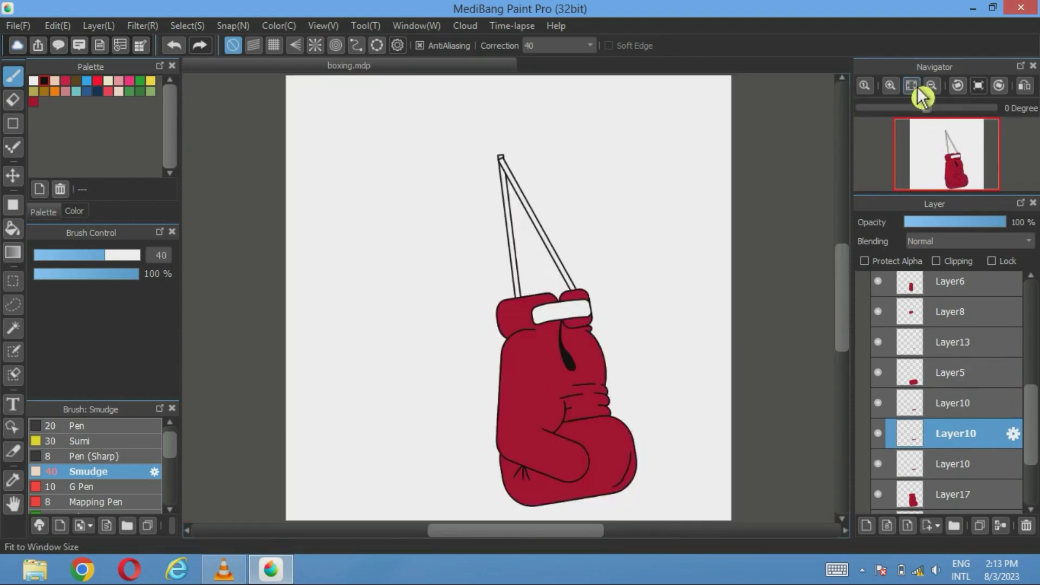
pyautogui.scroll(-5, 937, 374)
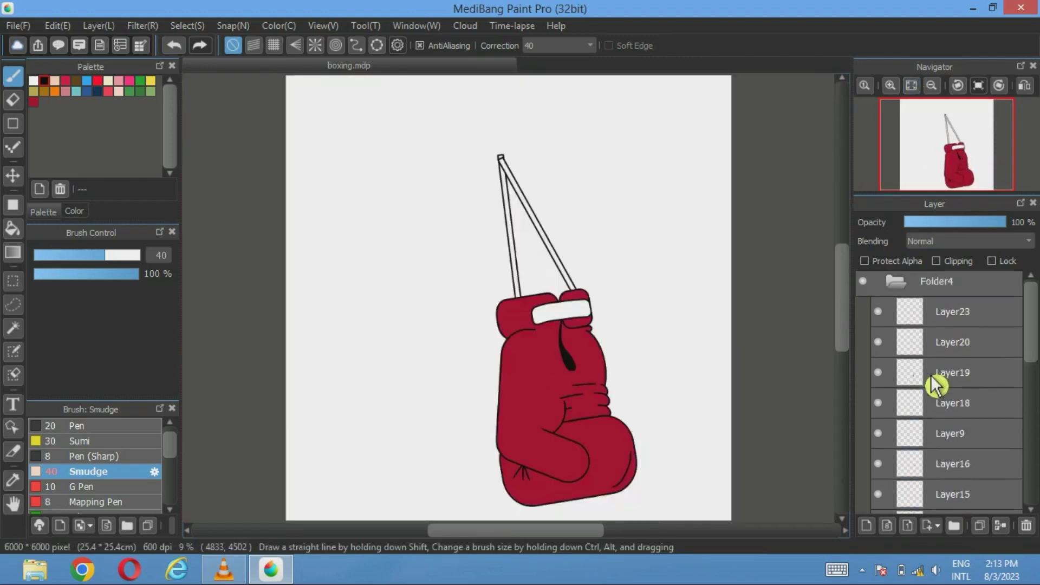
pyautogui.click(878, 342)
pyautogui.click(879, 343)
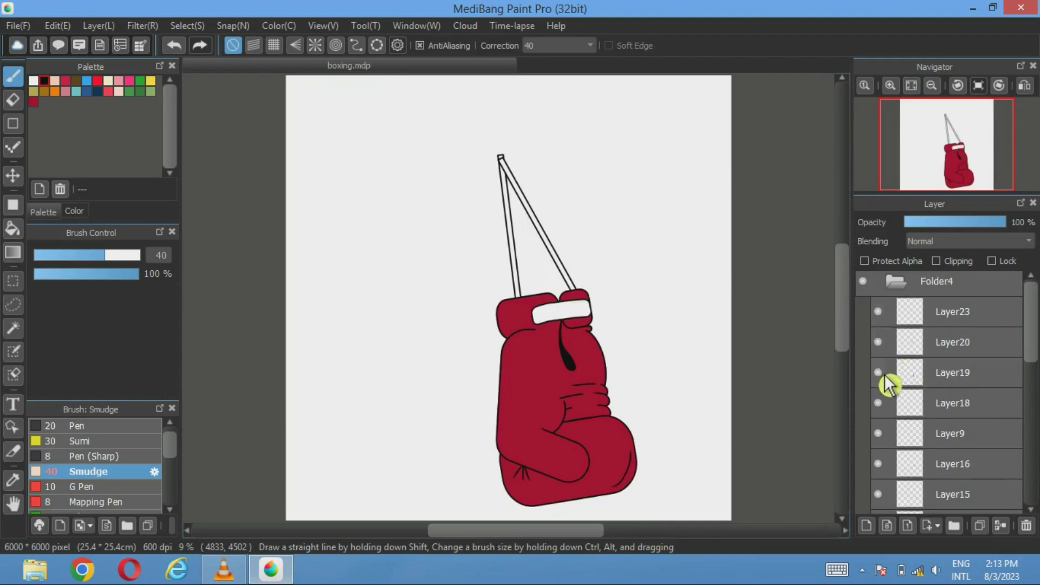
pyautogui.scroll(-6, 888, 385)
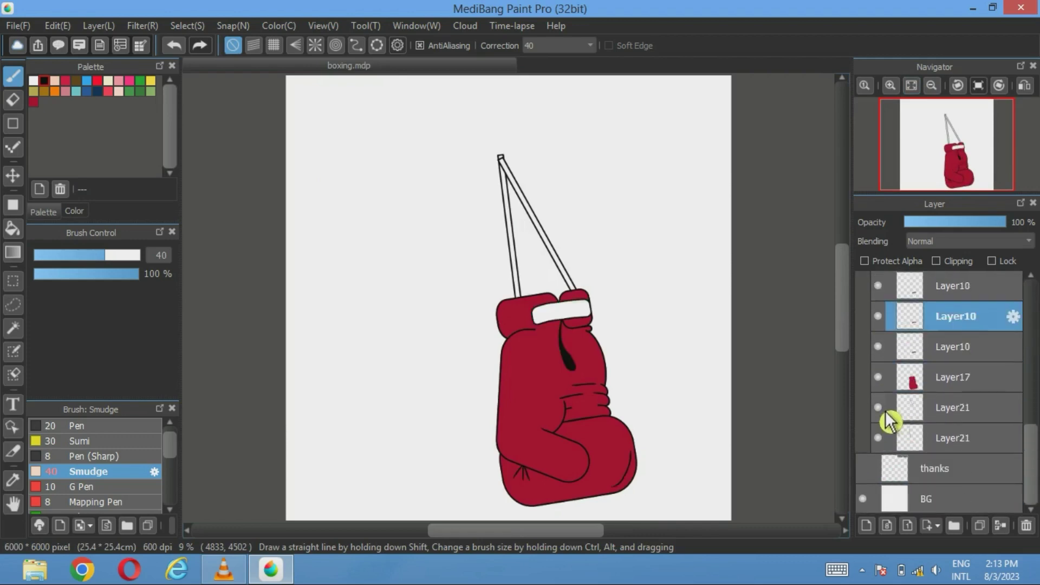
pyautogui.click(879, 407)
pyautogui.click(879, 408)
pyautogui.click(878, 437)
pyautogui.click(878, 438)
pyautogui.click(954, 438)
# Erase the small outlined piece above the tip of the glove's strap with an eraser of size 79.
pyautogui.scroll(5, 413, 202)
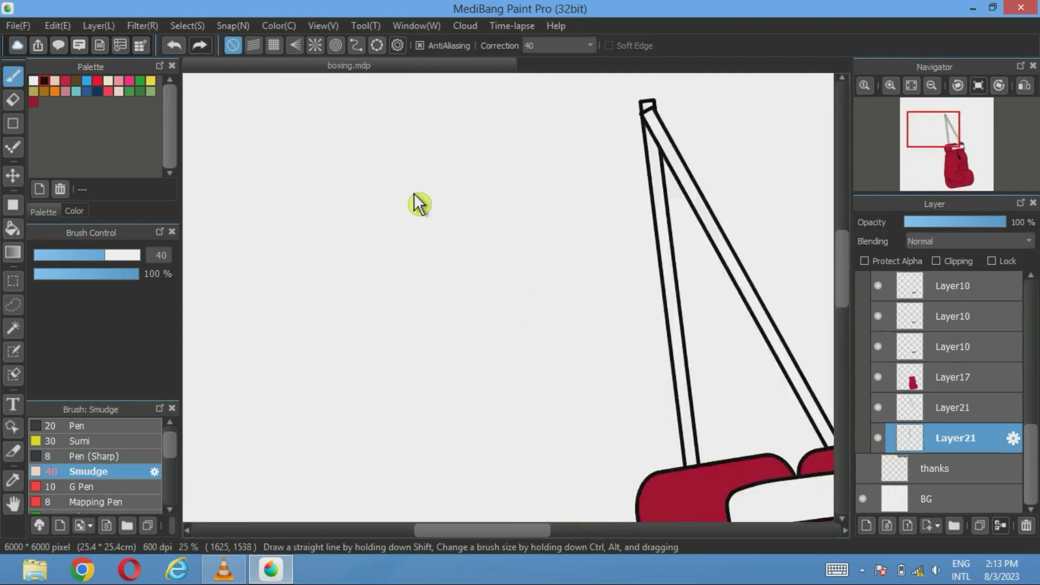
pyautogui.moveTo(691, 195); pyautogui.dragTo(379, 406)
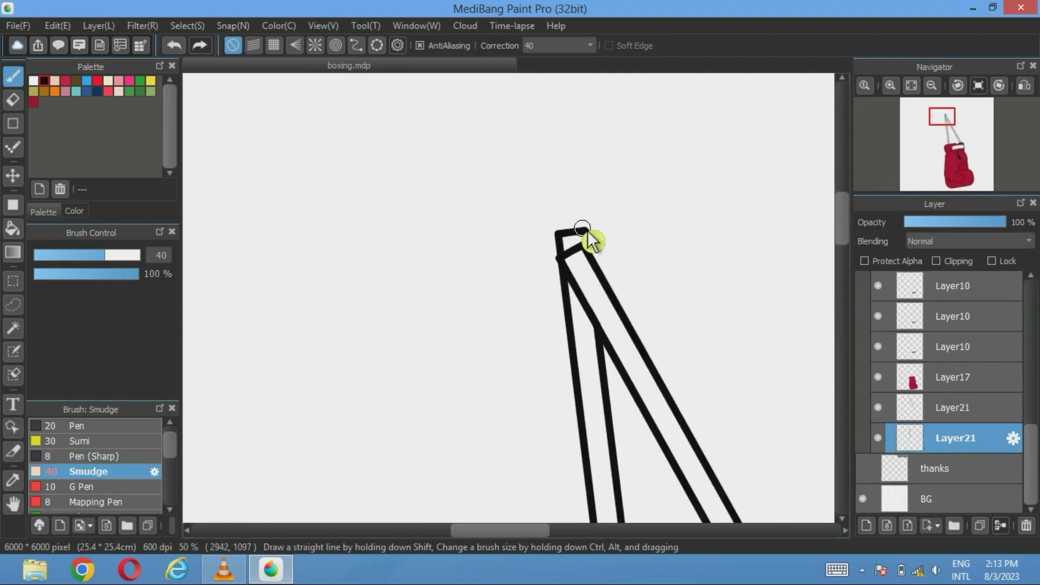
pyautogui.moveTo(587, 229); pyautogui.dragTo(546, 236)
pyautogui.click(174, 46)
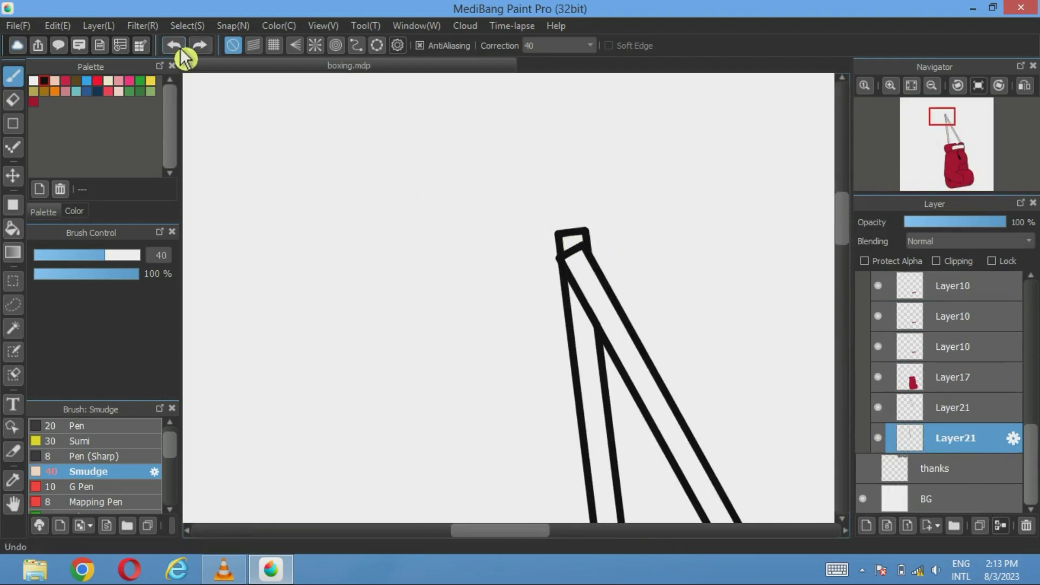
pyautogui.click(16, 102)
pyautogui.moveTo(109, 255); pyautogui.dragTo(123, 255)
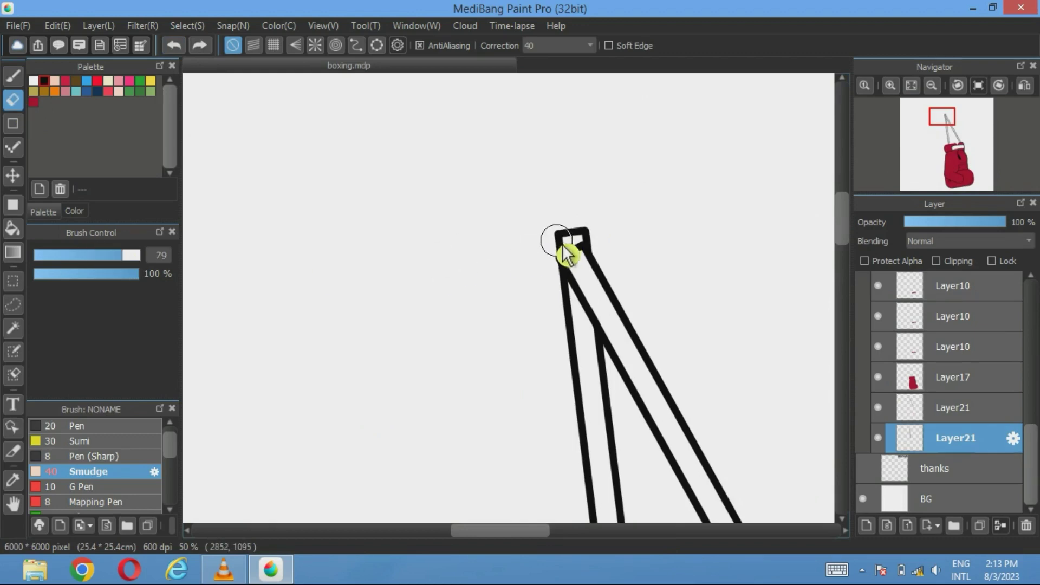
pyautogui.moveTo(564, 246)
pyautogui.mouseDown()
pyautogui.moveTo(585, 239)
pyautogui.moveTo(600, 249)
pyautogui.moveTo(561, 230)
pyautogui.mouseUp()
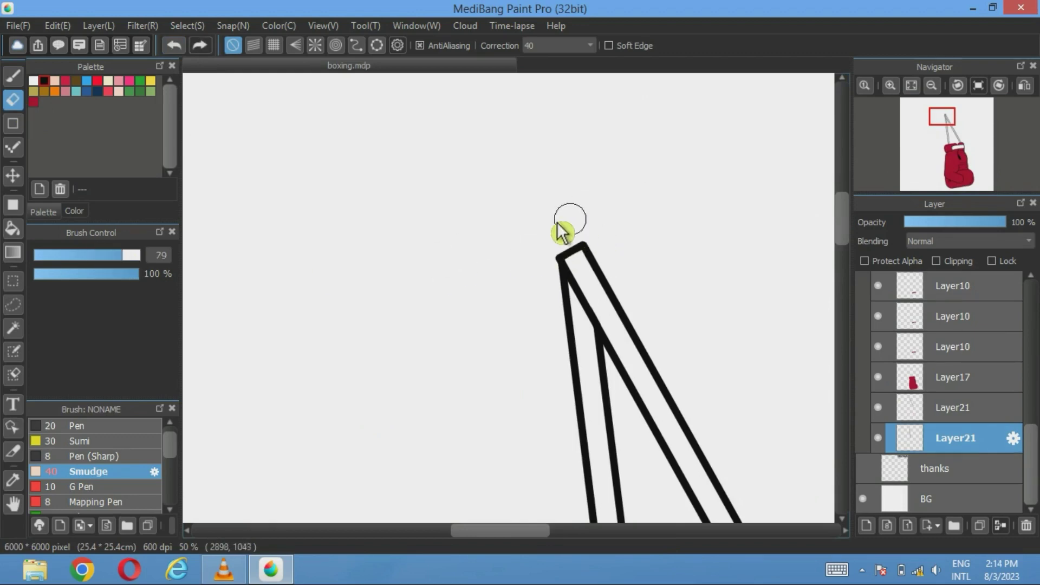
# Collapse Folder4 and add a new folder above it containing a new empty layer.
pyautogui.click(911, 85)
pyautogui.scroll(1, 952, 401)
pyautogui.scroll(6, 952, 401)
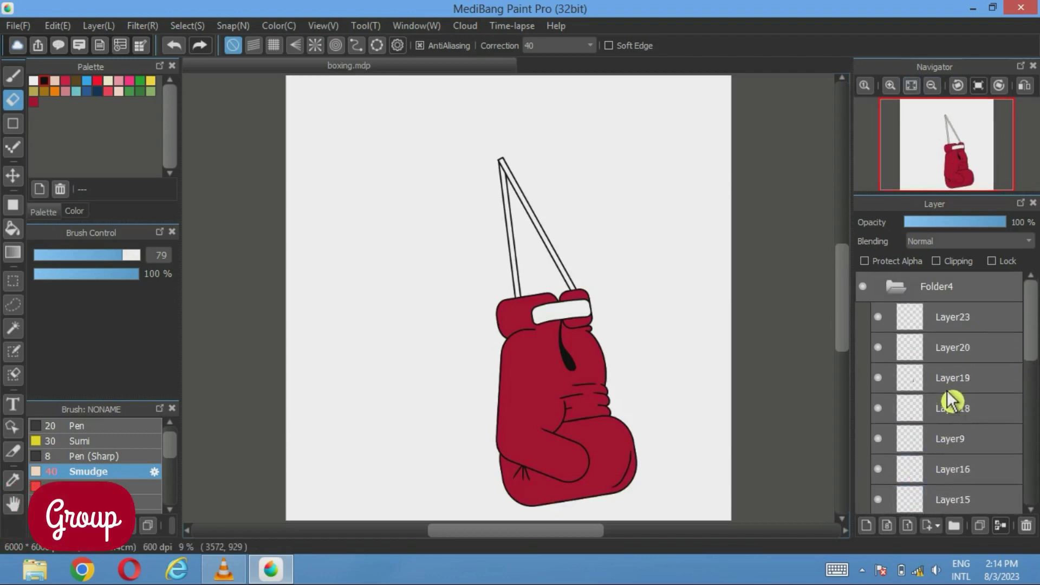
pyautogui.click(900, 290)
pyautogui.click(954, 526)
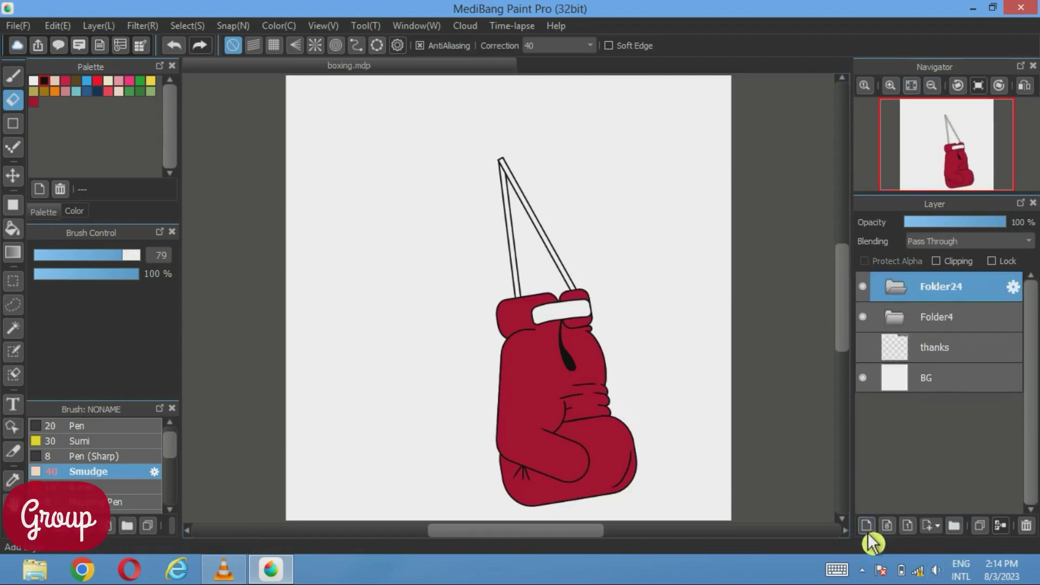
pyautogui.click(867, 526)
# Move the whole glove in Folder4 about 1100 pixels to the right and 60 pixels up.
pyautogui.click(935, 352)
pyautogui.click(13, 176)
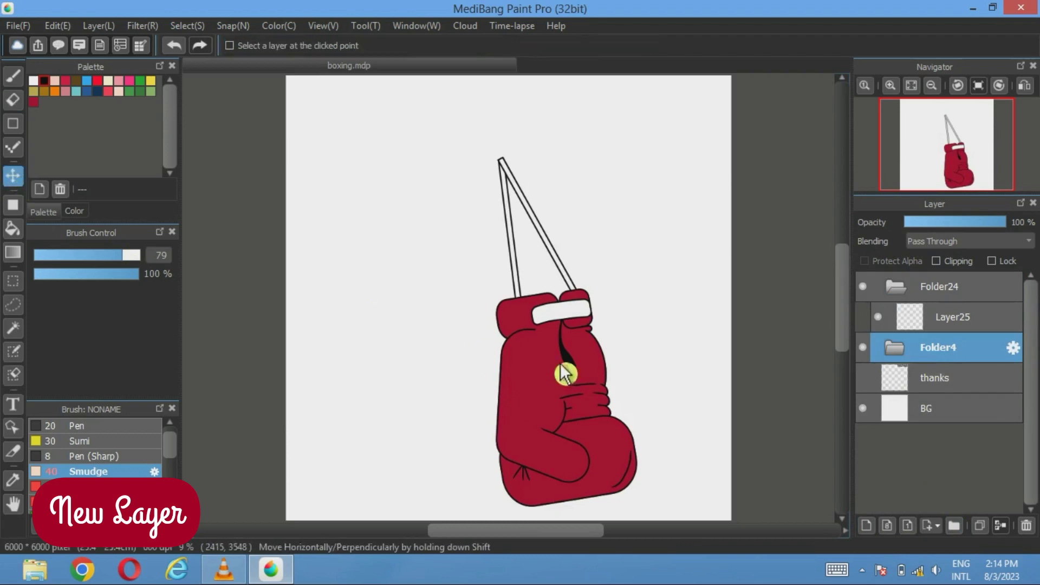
pyautogui.moveTo(570, 378); pyautogui.dragTo(651, 373)
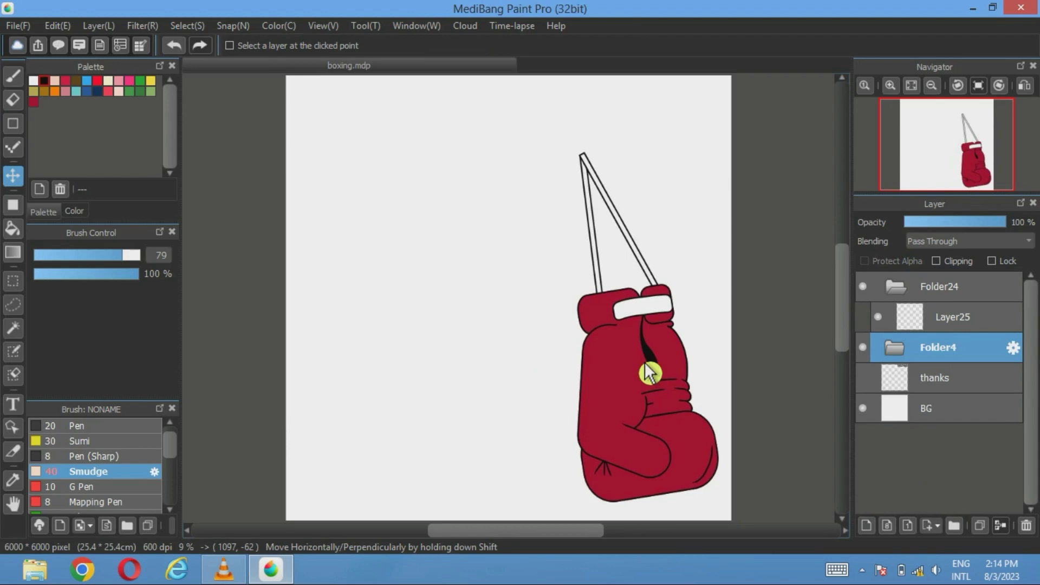
# Draw a wide dark red rectangle with 80% round corners beside the glove's cuff on Layer25.
pyautogui.click(924, 318)
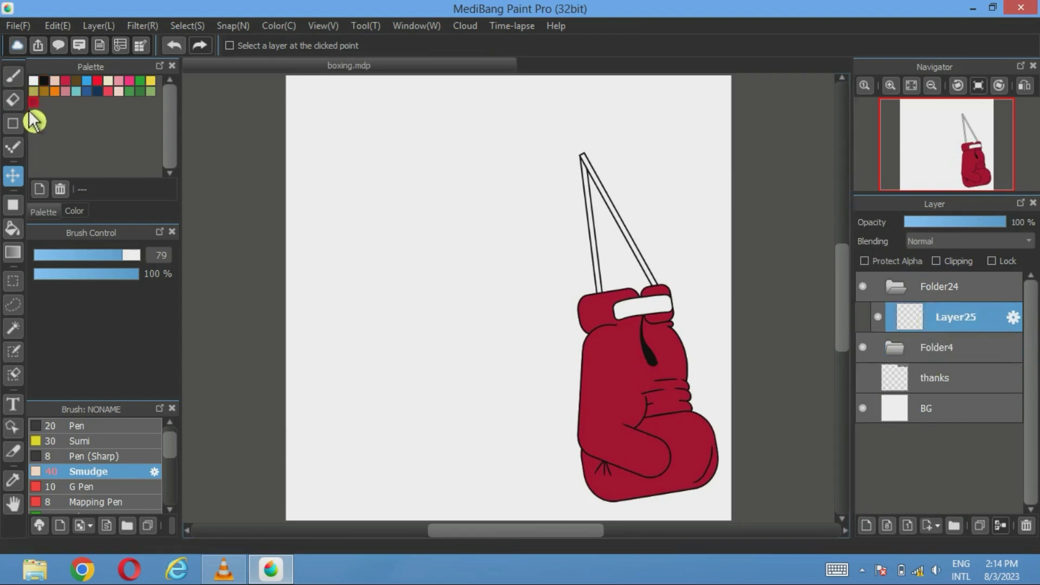
pyautogui.click(13, 205)
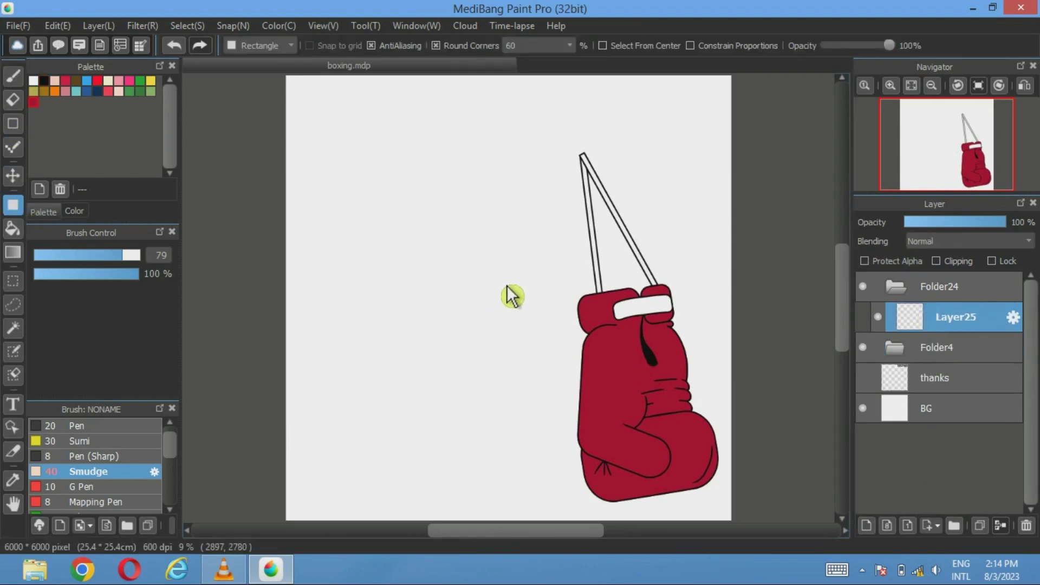
pyautogui.click(569, 46)
pyautogui.click(534, 82)
pyautogui.moveTo(530, 300); pyautogui.dragTo(414, 345)
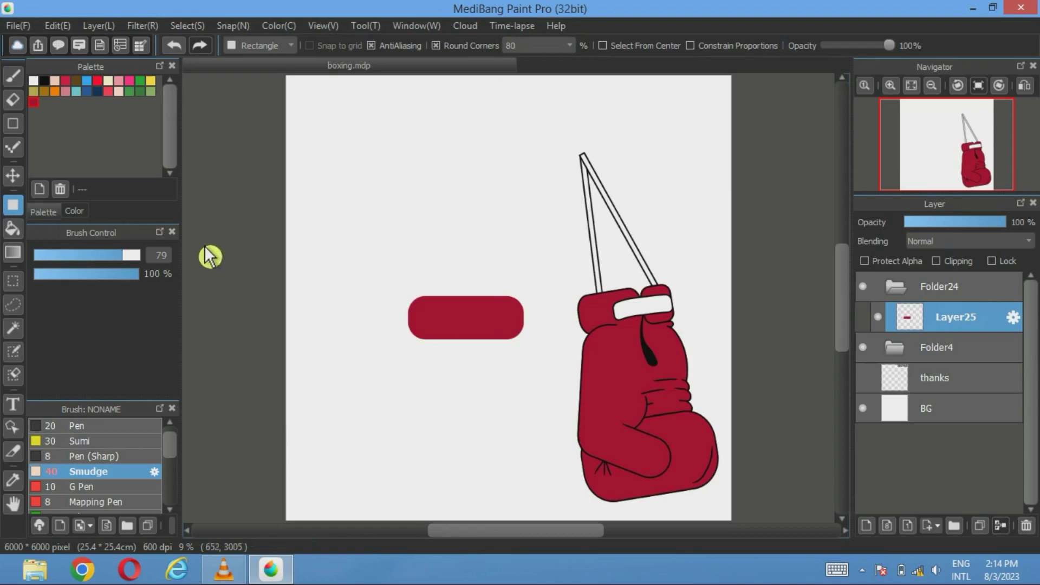
pyautogui.click(187, 26)
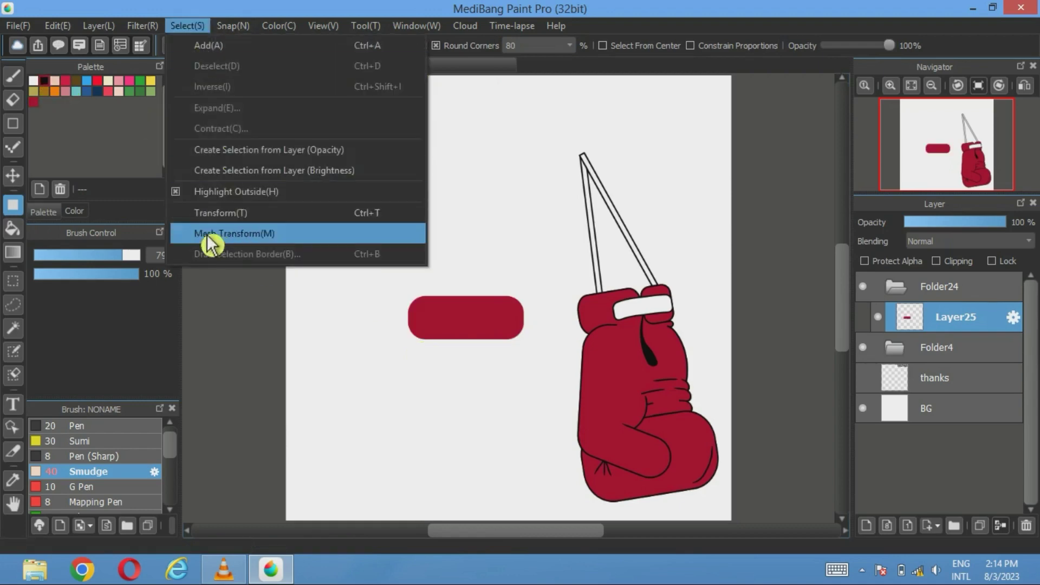
pyautogui.click(13, 328)
pyautogui.click(466, 329)
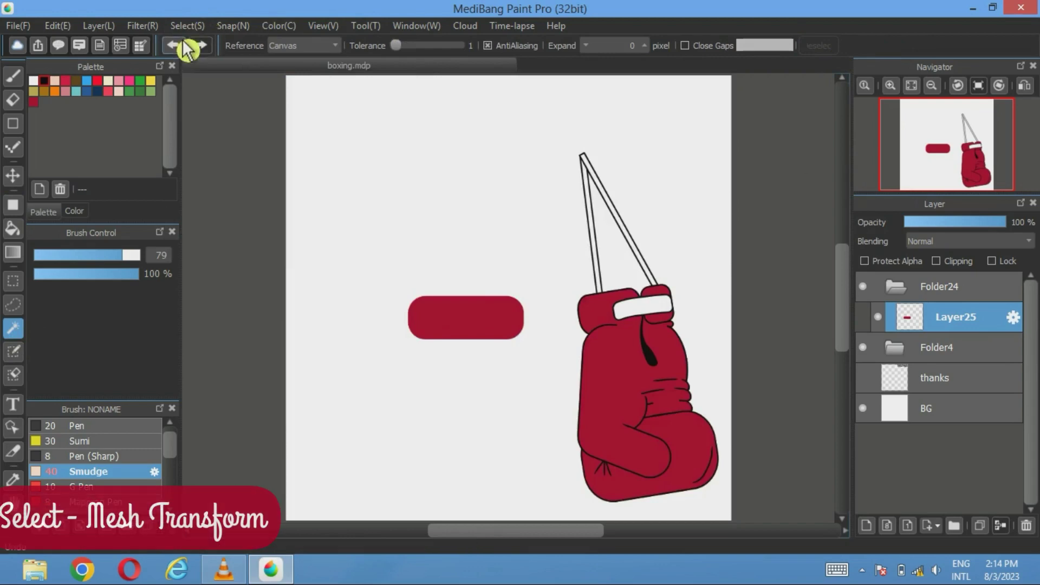
# Mesh-transform the rounded rectangle with a 4 by 4 vertically linked mesh, raising its inner columns into an arch.
pyautogui.click(186, 25)
pyautogui.click(248, 211)
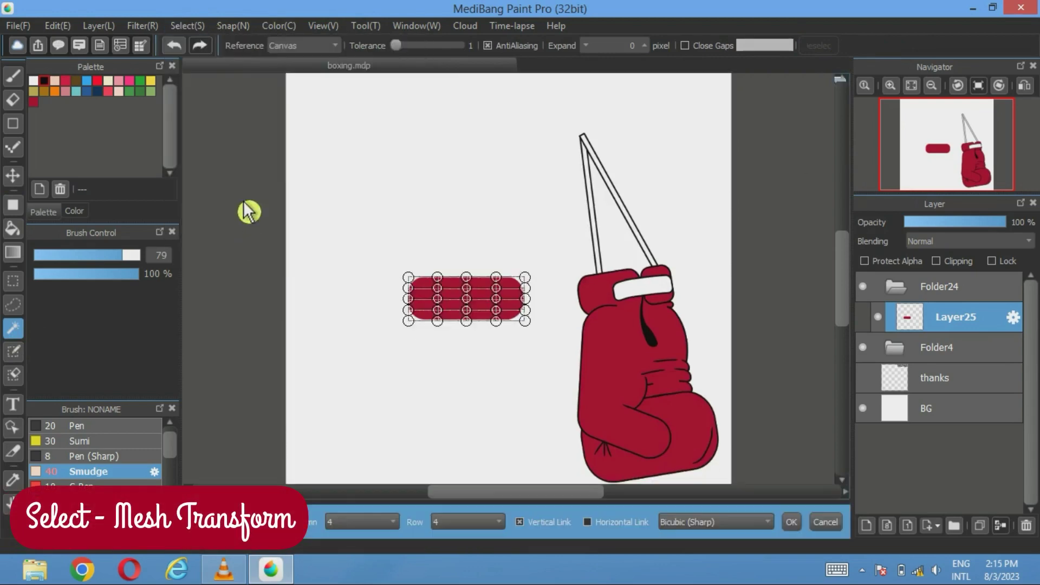
pyautogui.moveTo(471, 316); pyautogui.dragTo(442, 300)
pyautogui.moveTo(505, 304); pyautogui.dragTo(501, 298)
pyautogui.scroll(3, 503, 305)
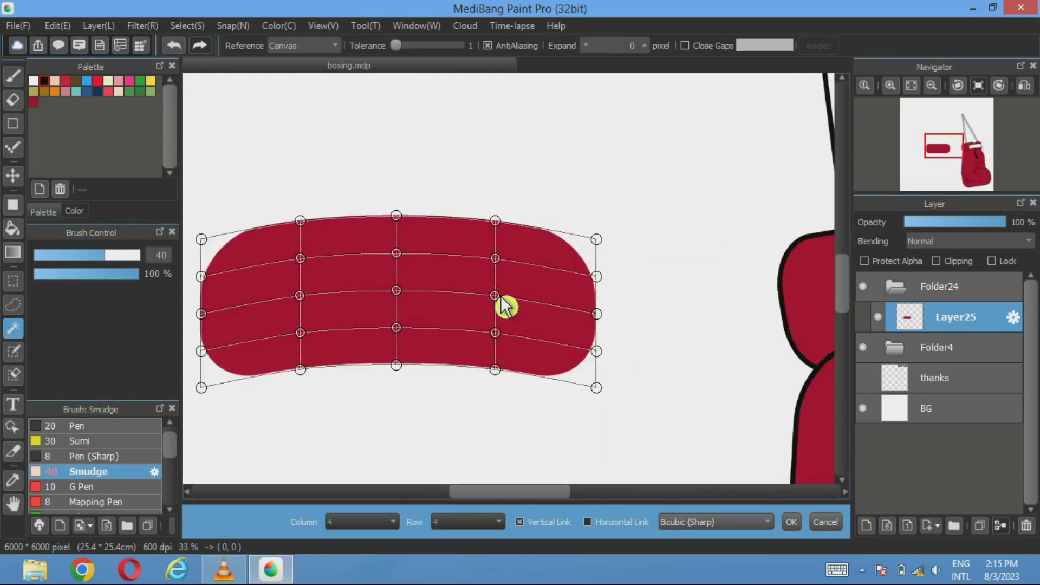
pyautogui.scroll(-1, 504, 304)
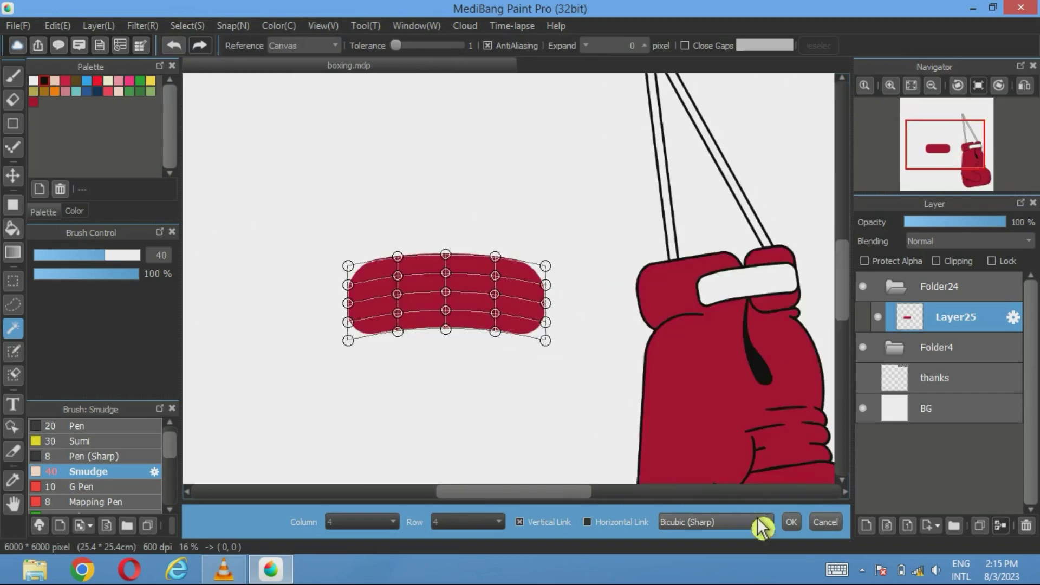
pyautogui.click(792, 523)
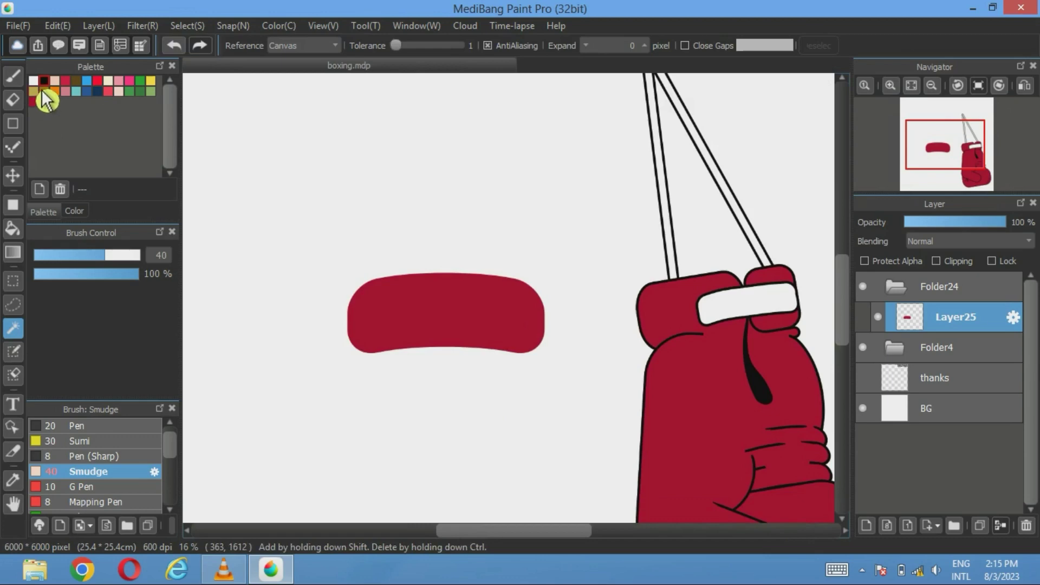
# Outline the arched shape with a 20-pixel black selection border on the boundary, and clear the selection.
pyautogui.click(383, 335)
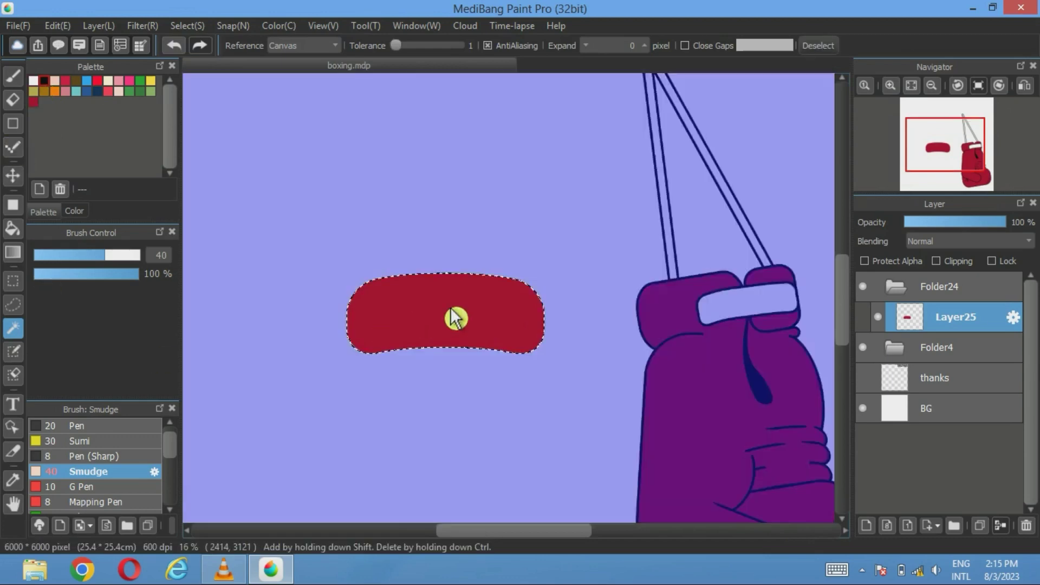
pyautogui.click(190, 26)
pyautogui.click(232, 255)
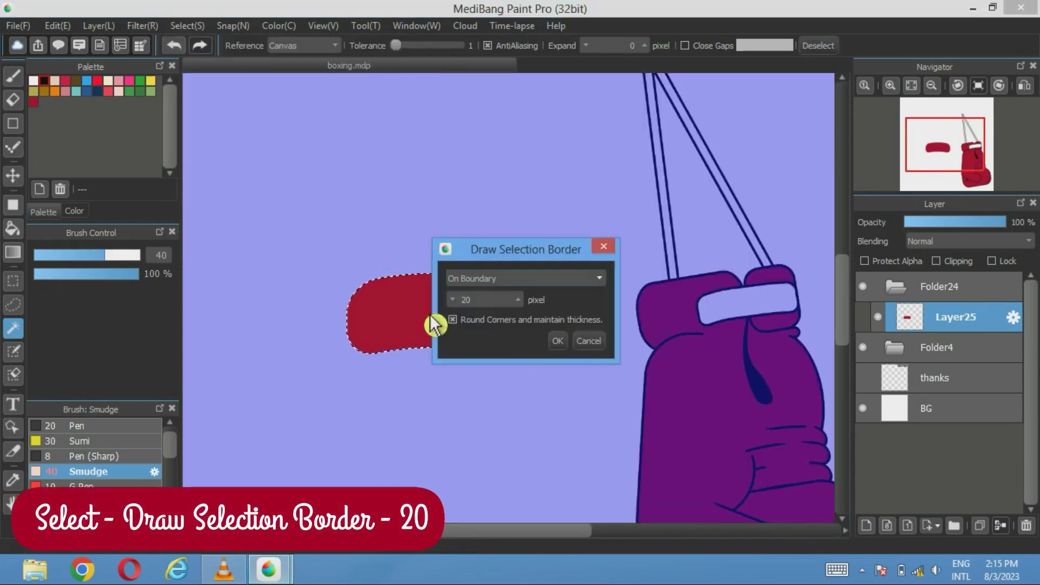
pyautogui.click(557, 340)
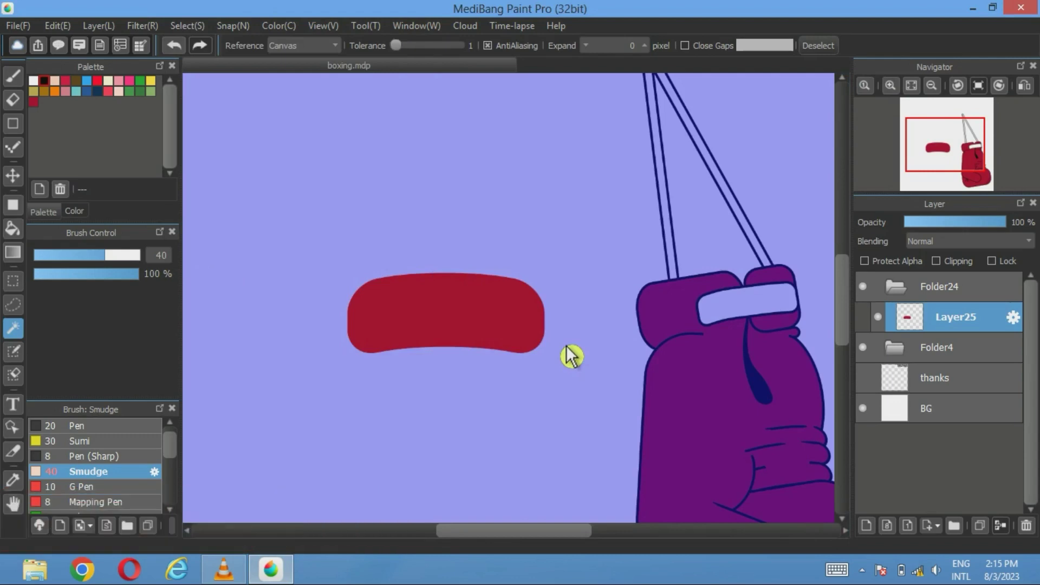
pyautogui.click(818, 46)
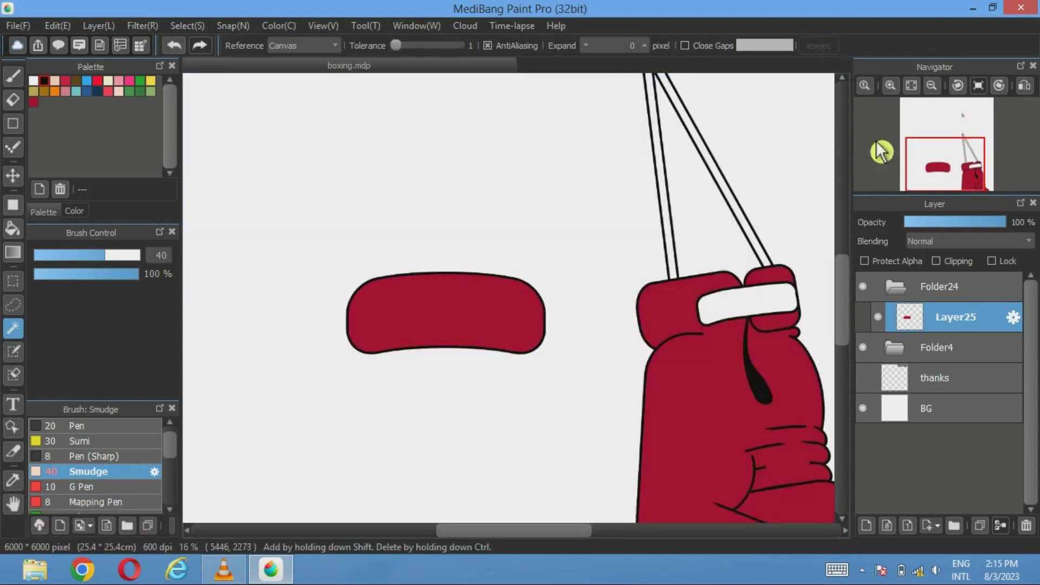
# Move the arched cuff shape slightly upward on the canvas and add a new layer above it.
pyautogui.click(912, 85)
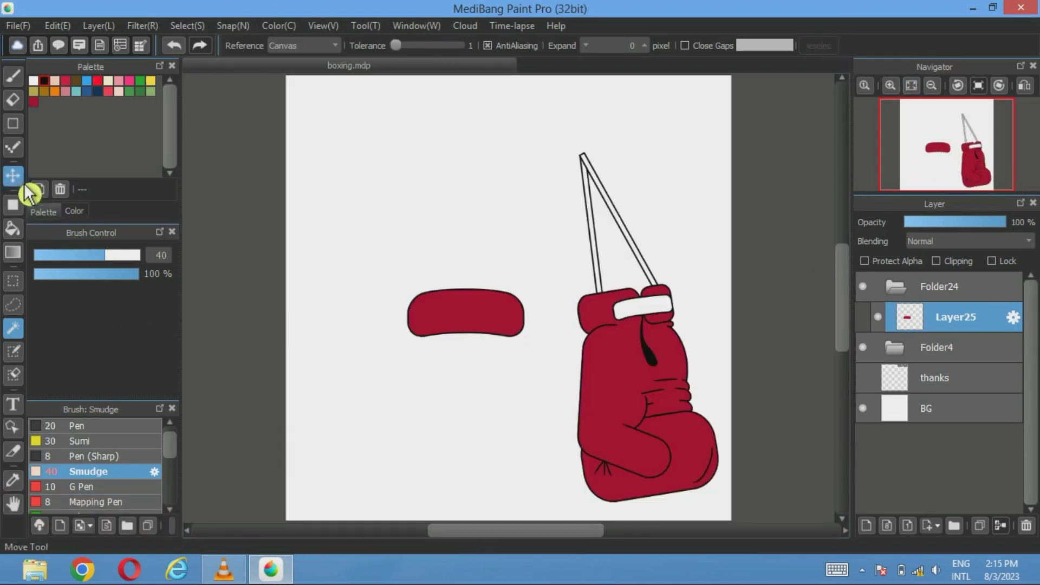
pyautogui.click(20, 181)
pyautogui.moveTo(428, 309); pyautogui.dragTo(423, 261)
pyautogui.click(866, 524)
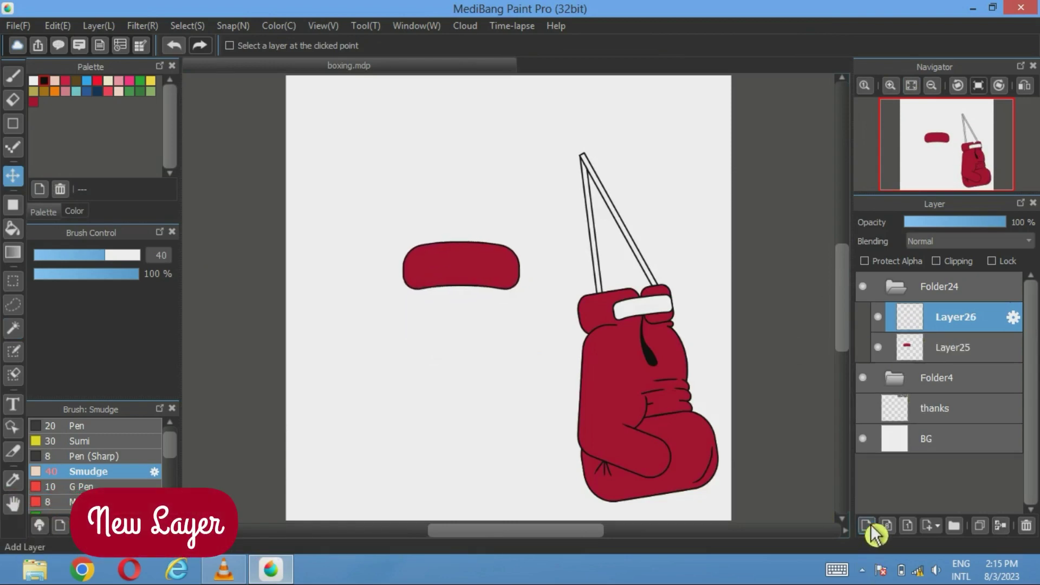
pyautogui.click(14, 205)
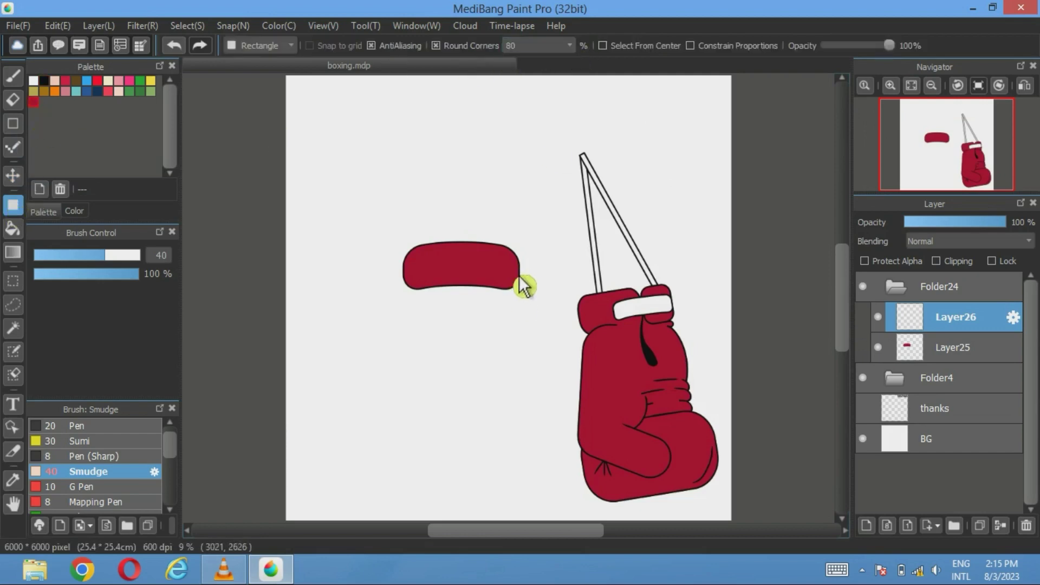
pyautogui.moveTo(525, 271); pyautogui.dragTo(377, 443)
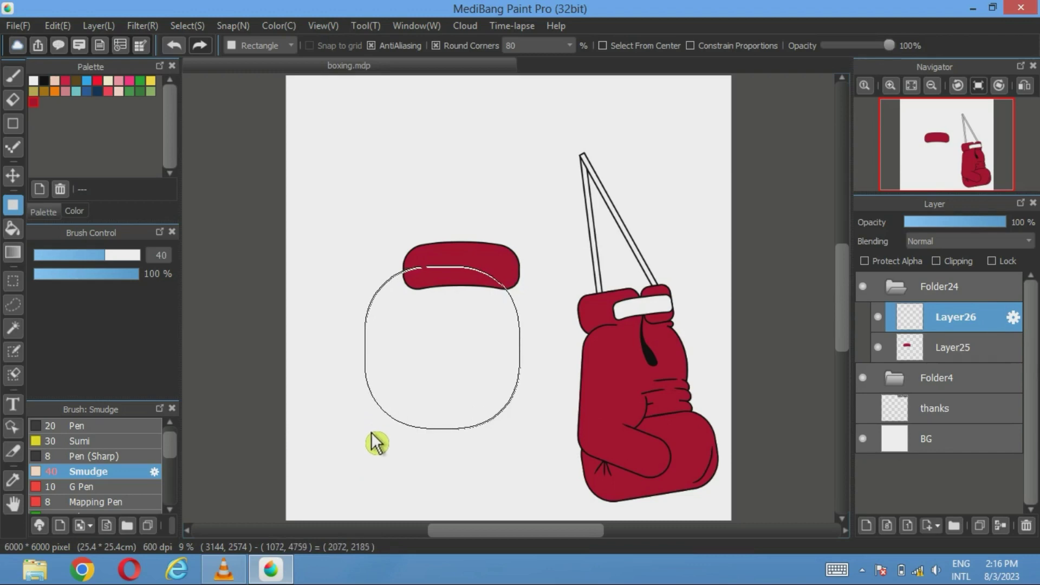
pyautogui.click(174, 45)
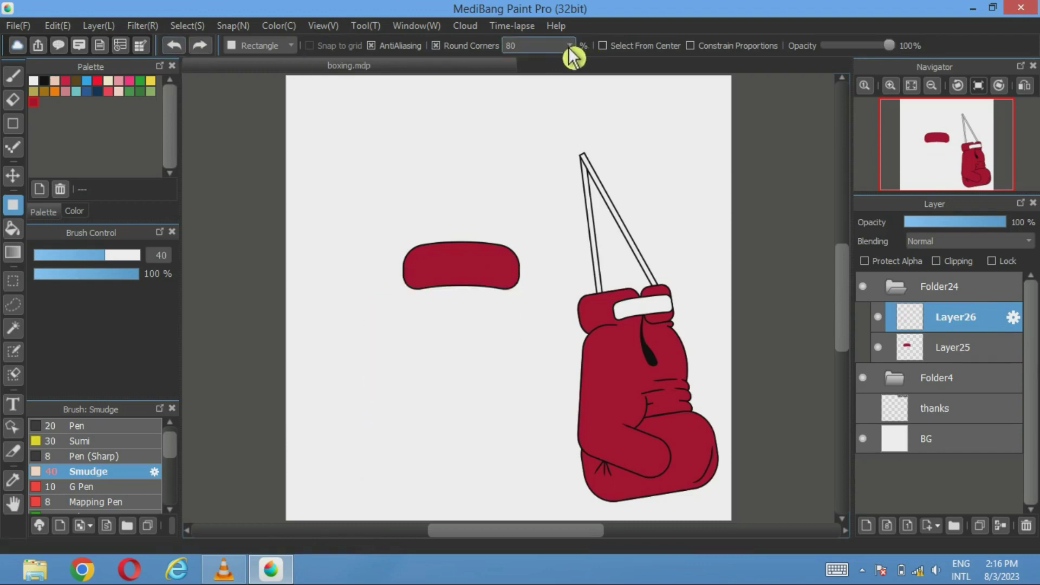
# Try drawing a large dark red rectangle with 100% round corners below the arched cuff on Layer26, and undo it.
pyautogui.click(568, 46)
pyautogui.click(535, 74)
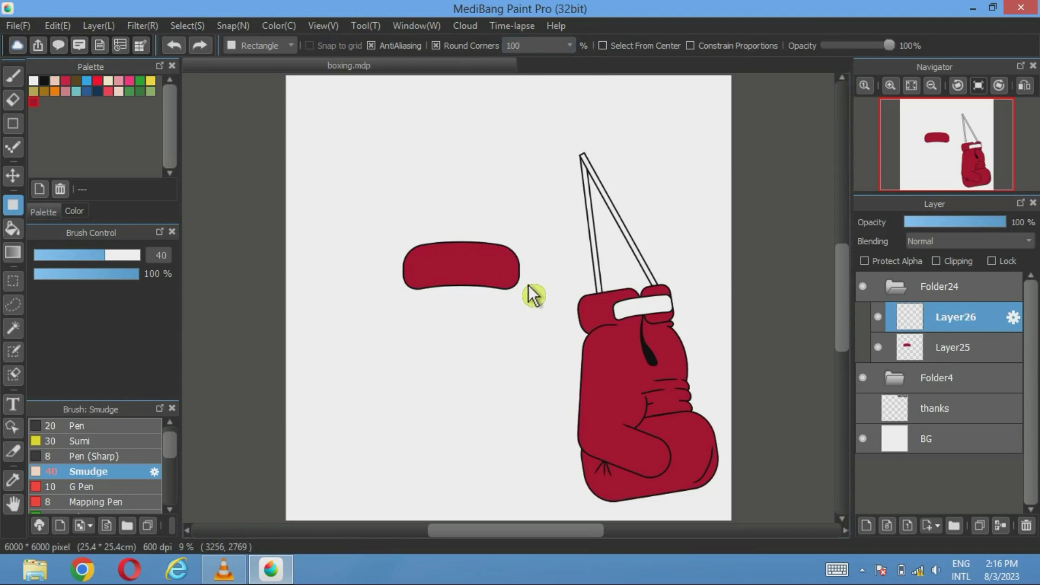
pyautogui.moveTo(528, 286); pyautogui.dragTo(406, 448)
pyautogui.hotkey('ctrl', 'z')
# Draw a dark red glove body about 2120 by 2550 pixels with 80% round corners below the cuff on Layer26.
pyautogui.click(569, 45)
pyautogui.click(525, 76)
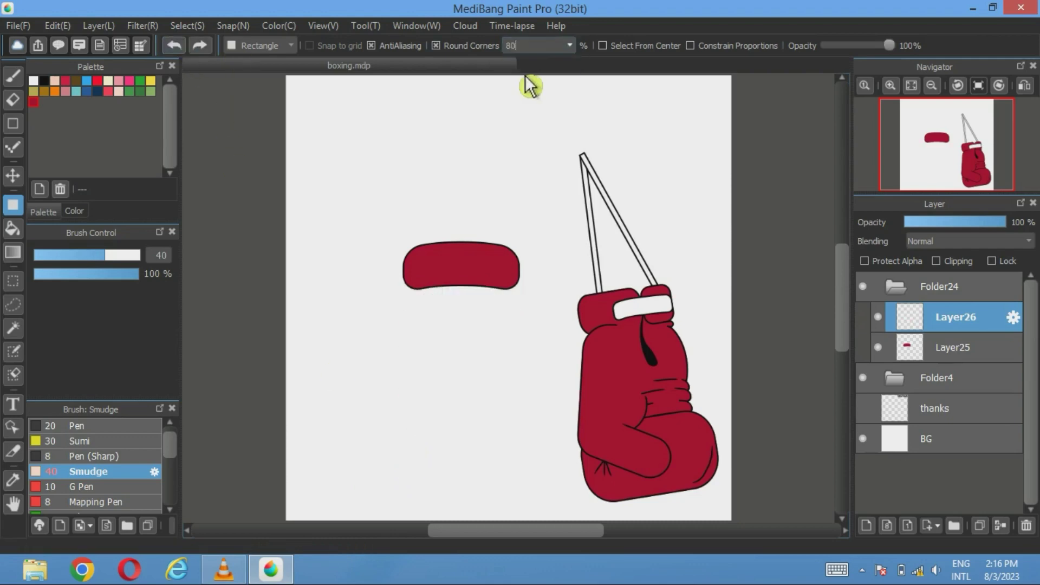
pyautogui.moveTo(529, 290); pyautogui.dragTo(378, 488)
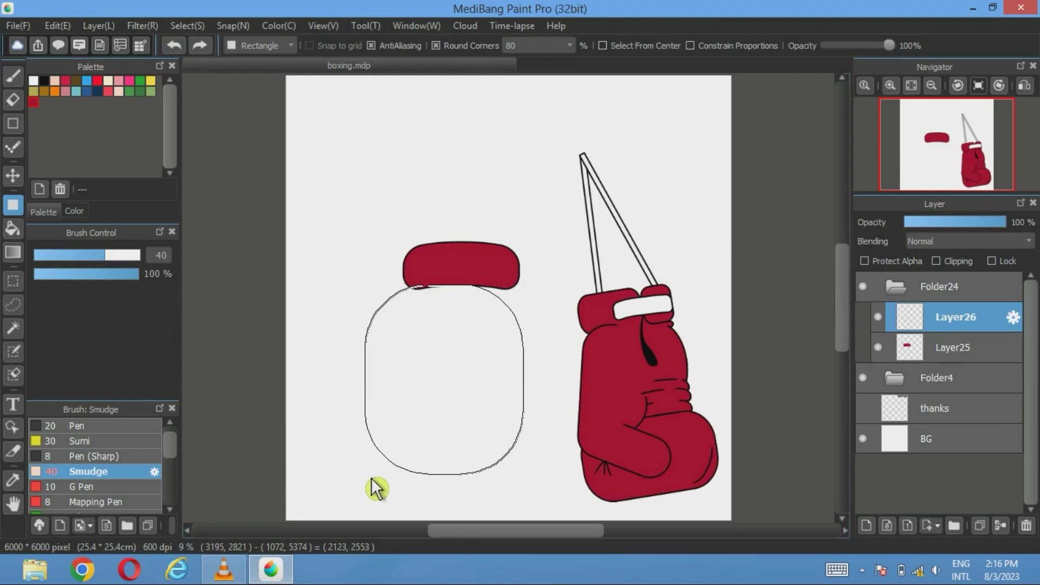
pyautogui.moveTo(378, 488); pyautogui.dragTo(373, 487)
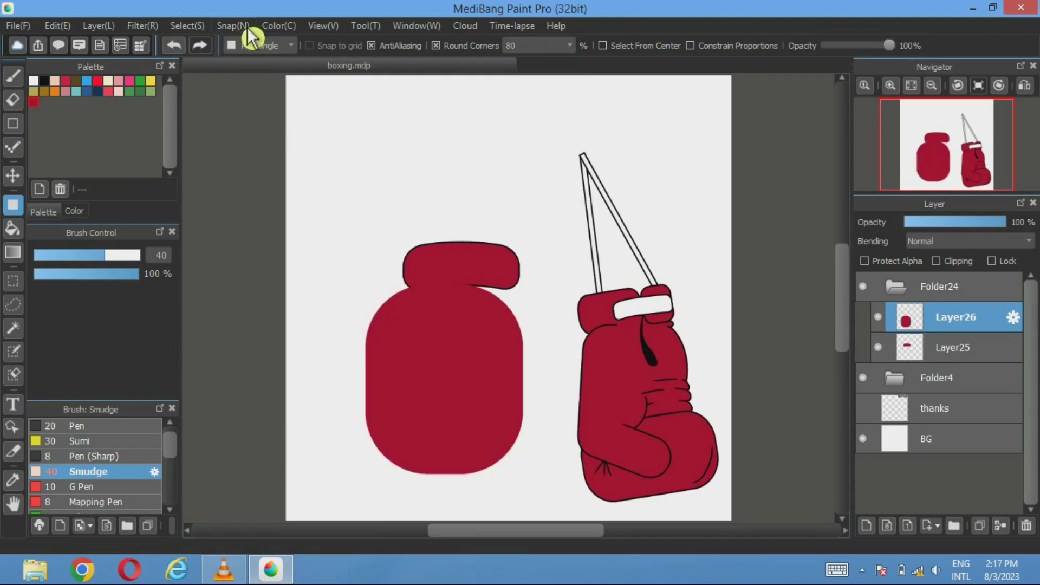
# Transform the glove body, moving it about 226 pixels across and 123 pixels up to centre it under the cuff.
pyautogui.click(187, 26)
pyautogui.click(252, 216)
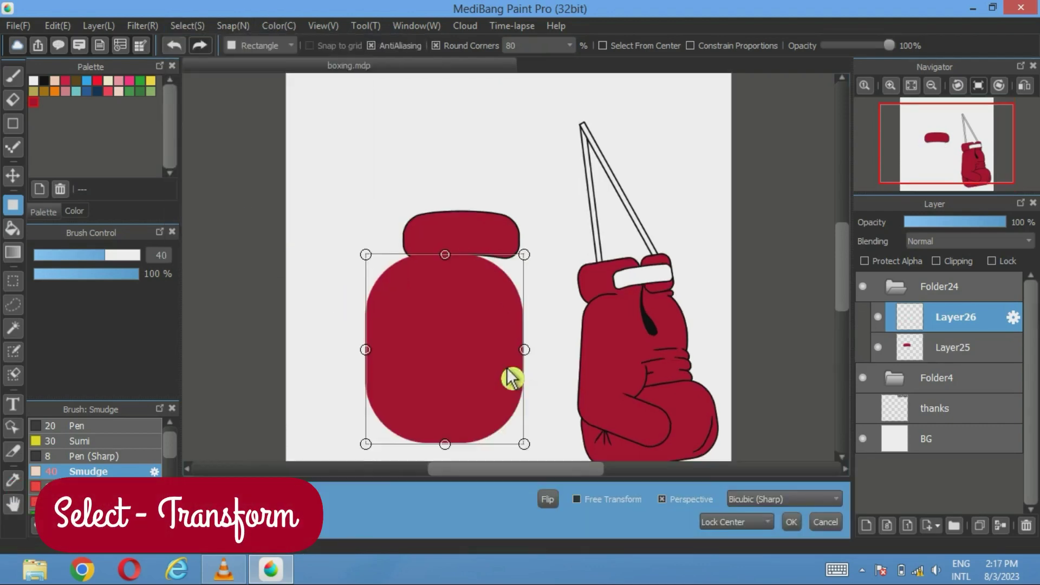
pyautogui.moveTo(509, 350); pyautogui.dragTo(498, 329)
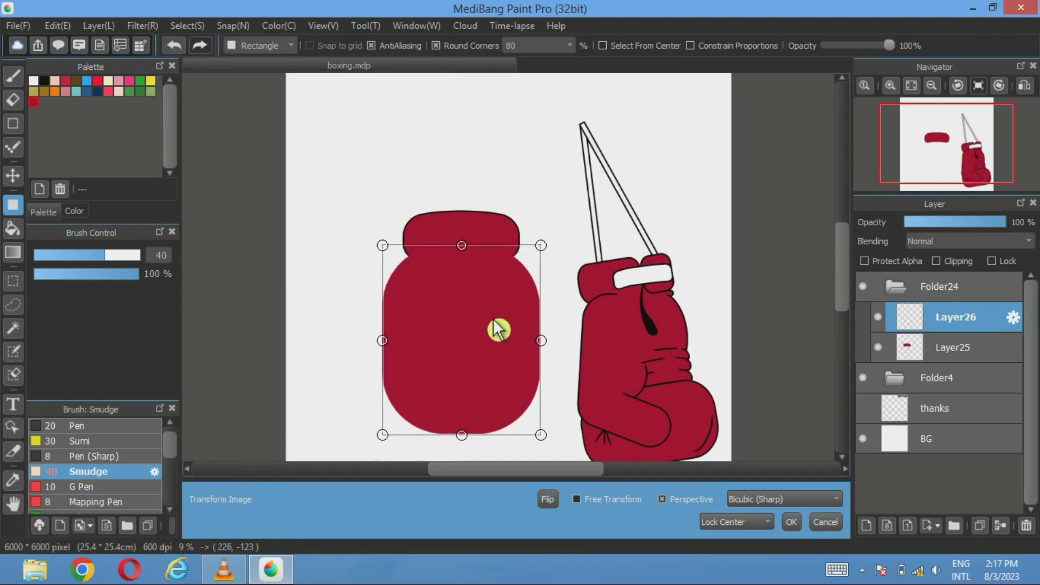
pyautogui.click(792, 522)
# With Layer25 hidden, outline the glove body with a 20-pixel black selection border on the boundary, clear the selection and show Layer25 again.
pyautogui.click(879, 347)
pyautogui.click(13, 328)
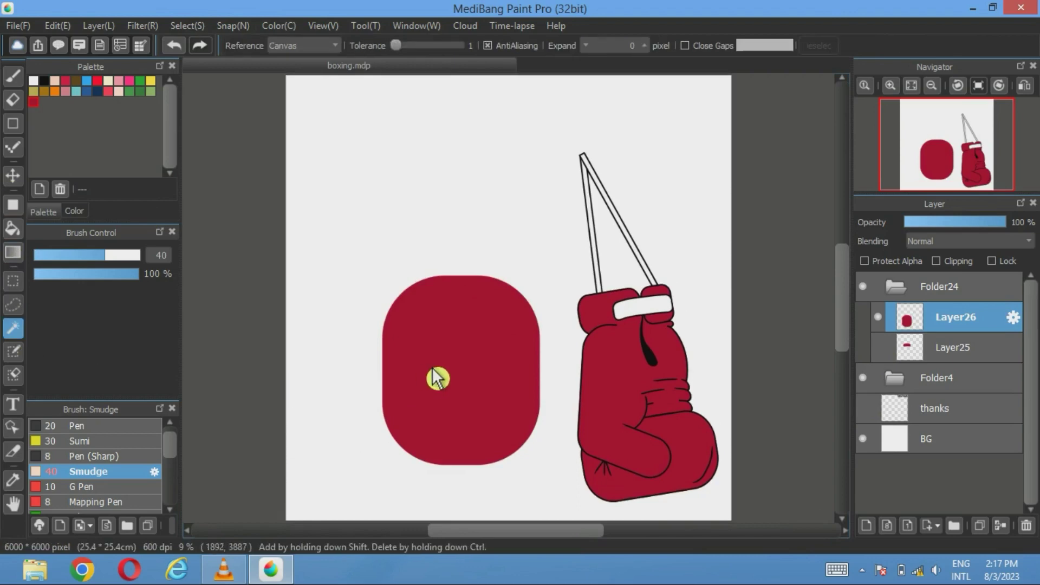
pyautogui.click(437, 378)
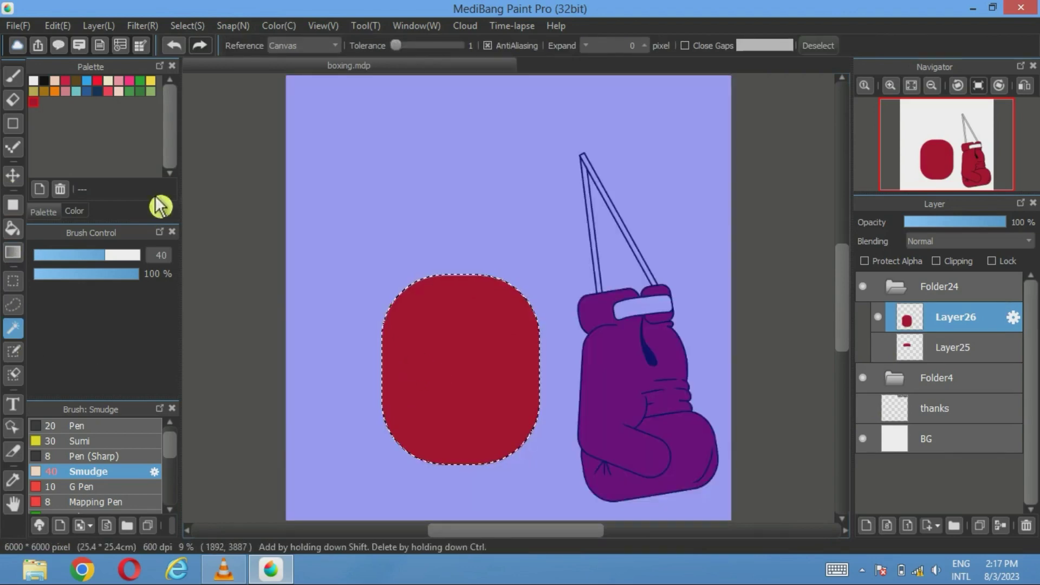
pyautogui.click(187, 26)
pyautogui.click(233, 255)
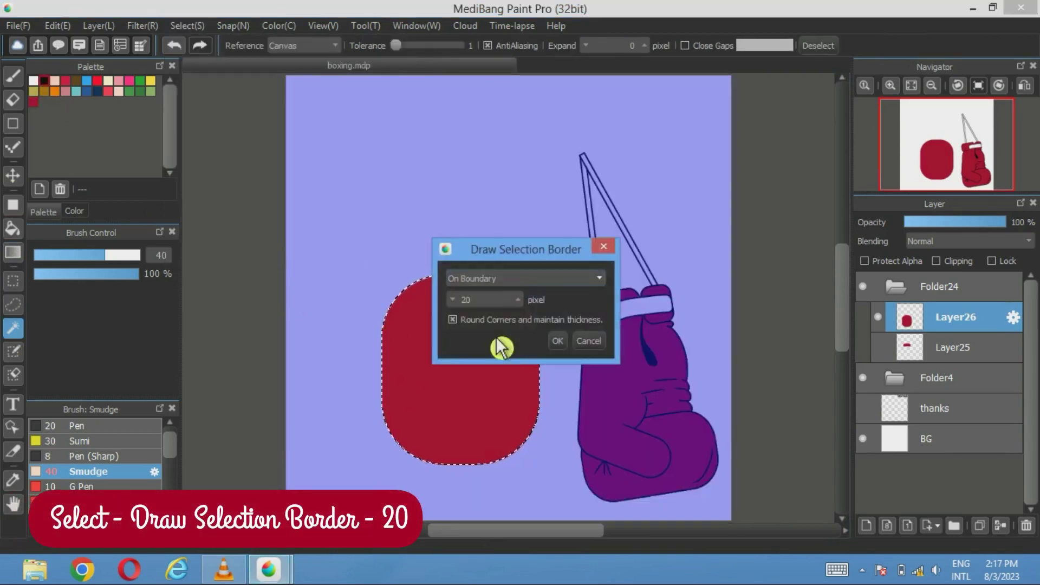
pyautogui.click(559, 343)
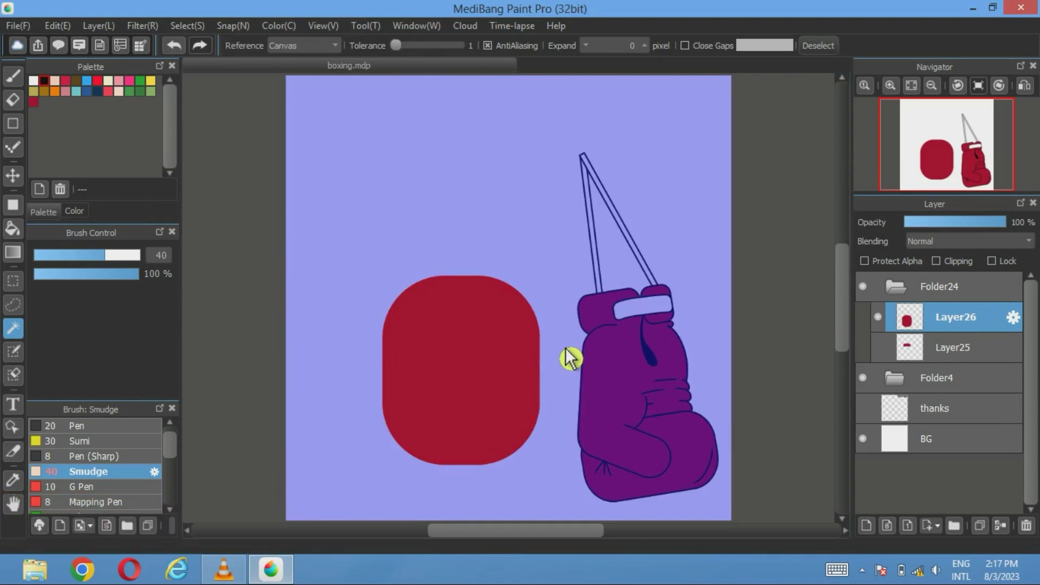
pyautogui.click(569, 358)
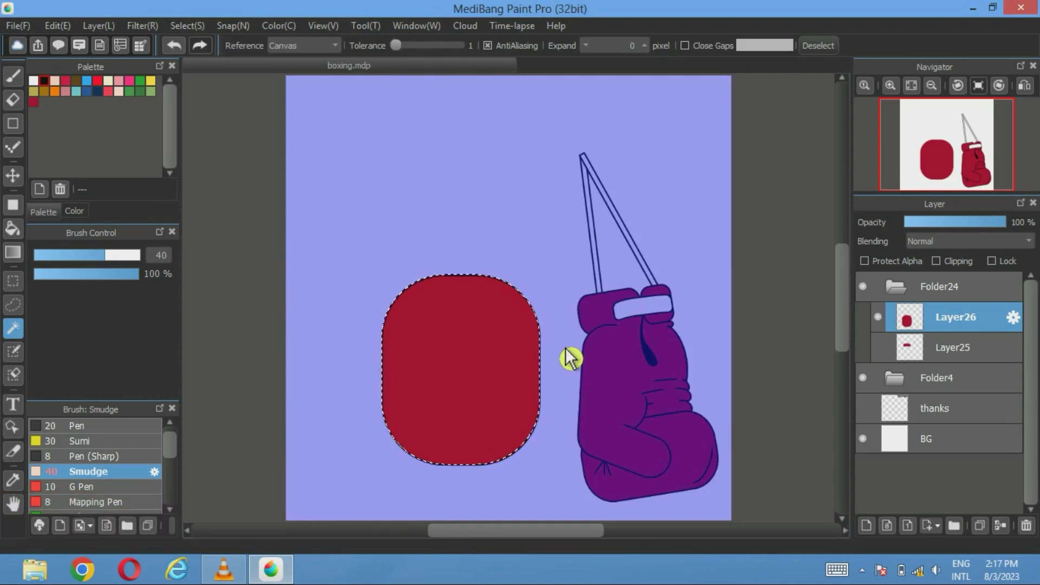
pyautogui.click(819, 47)
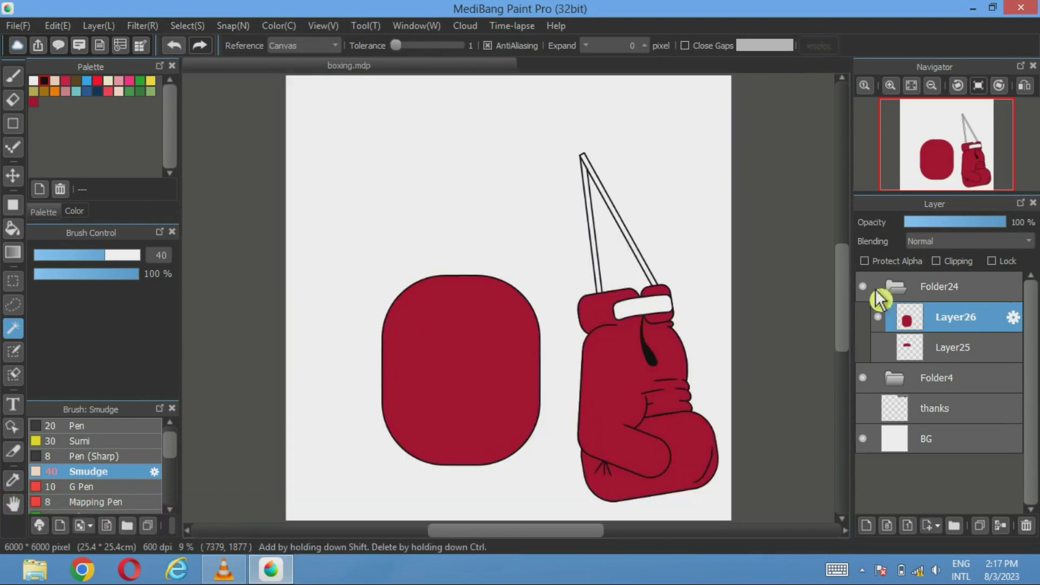
pyautogui.click(879, 347)
# Try to erase the outline between the cuff and the glove body with the 79-pixel eraser on Layer25, and undo it.
pyautogui.click(957, 349)
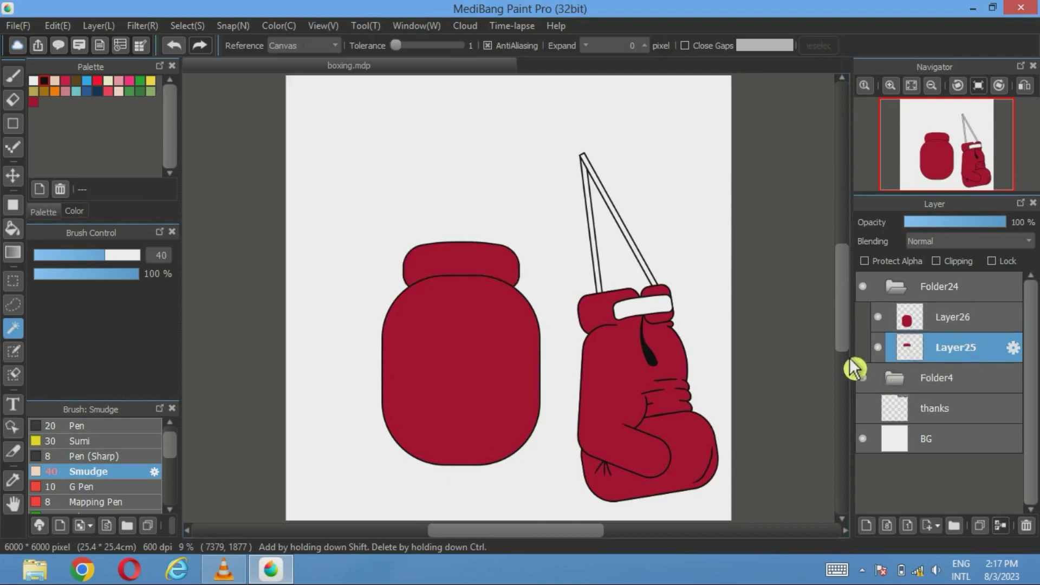
pyautogui.scroll(3, 411, 295)
pyautogui.click(13, 100)
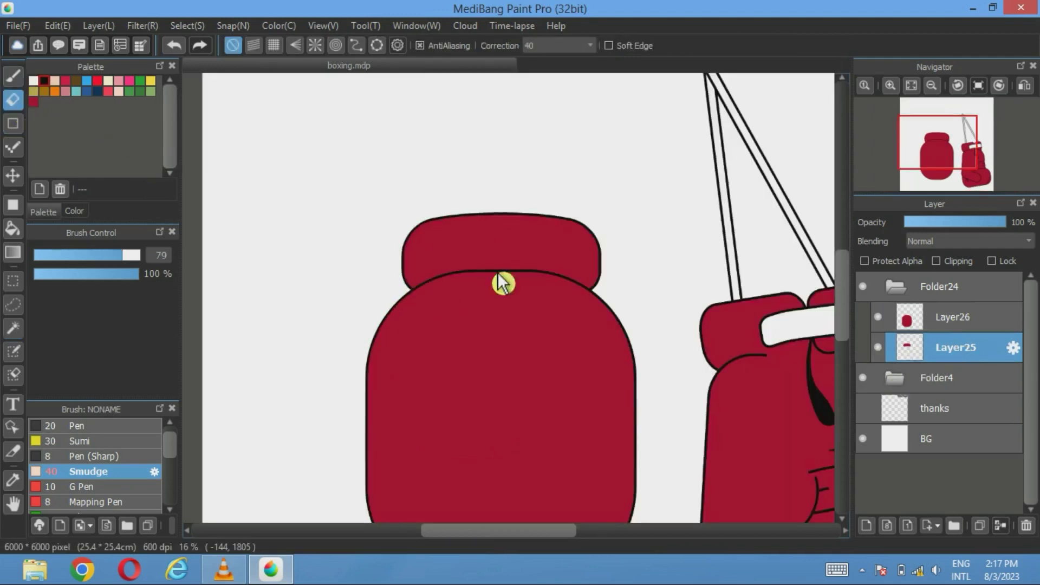
pyautogui.scroll(3, 503, 283)
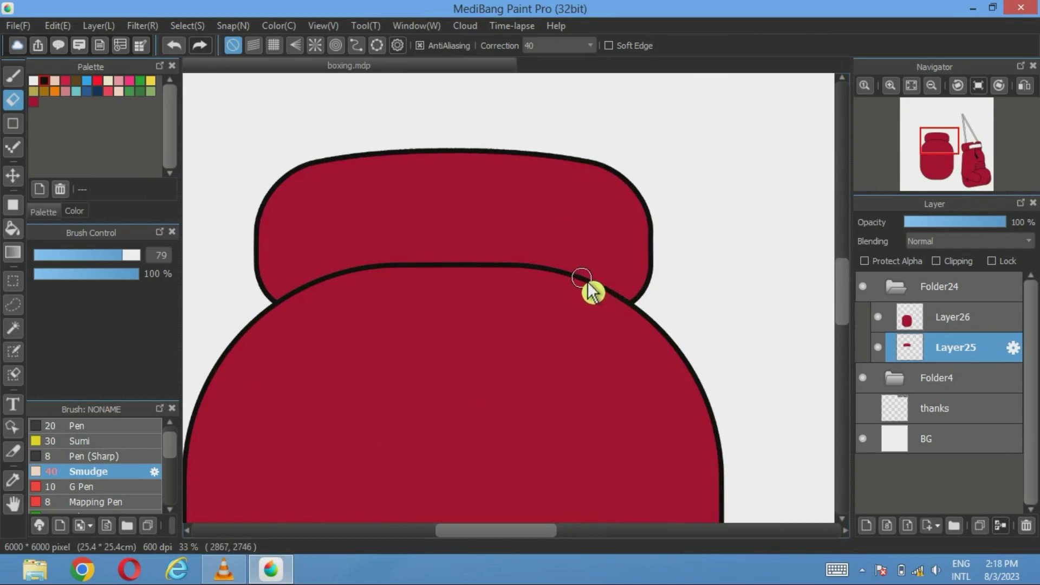
pyautogui.moveTo(588, 283); pyautogui.dragTo(460, 279)
pyautogui.click(173, 45)
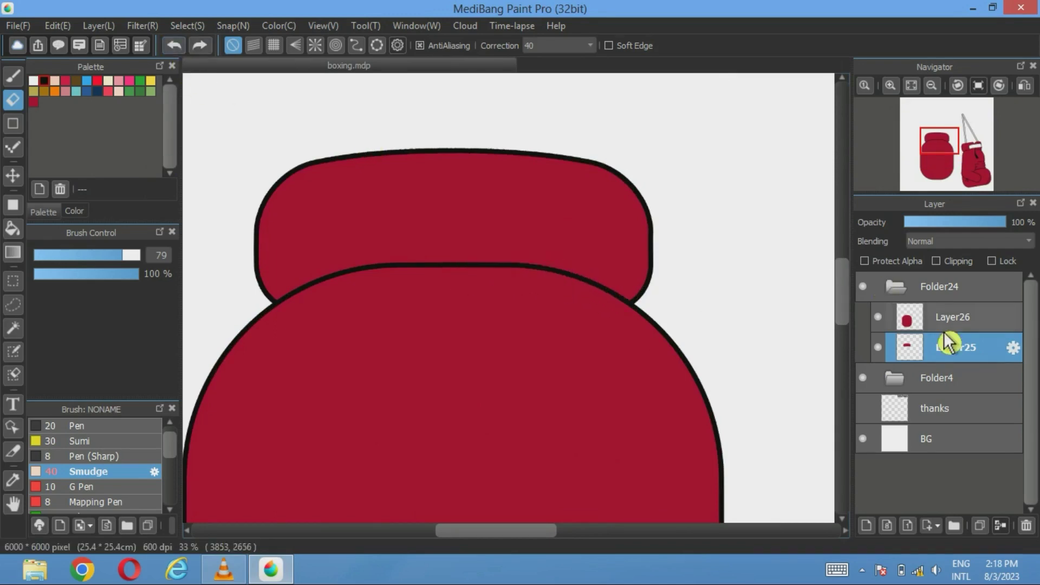
# Paint over the middle of the body's top outline on Layer26 with a 118-pixel dark red Pen, keeping short line ends beside the cuff.
pyautogui.click(954, 319)
pyautogui.click(13, 76)
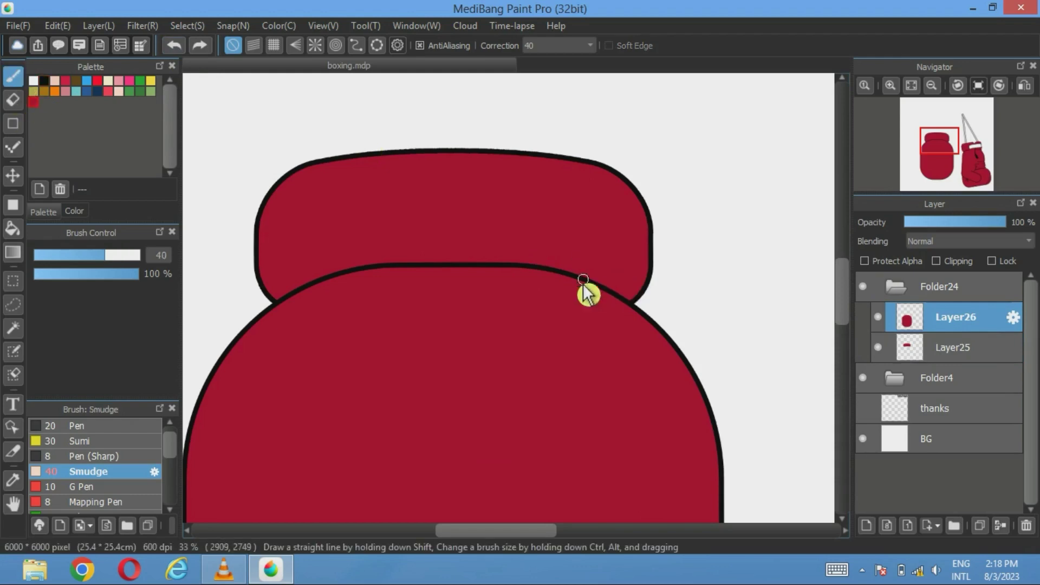
pyautogui.click(128, 255)
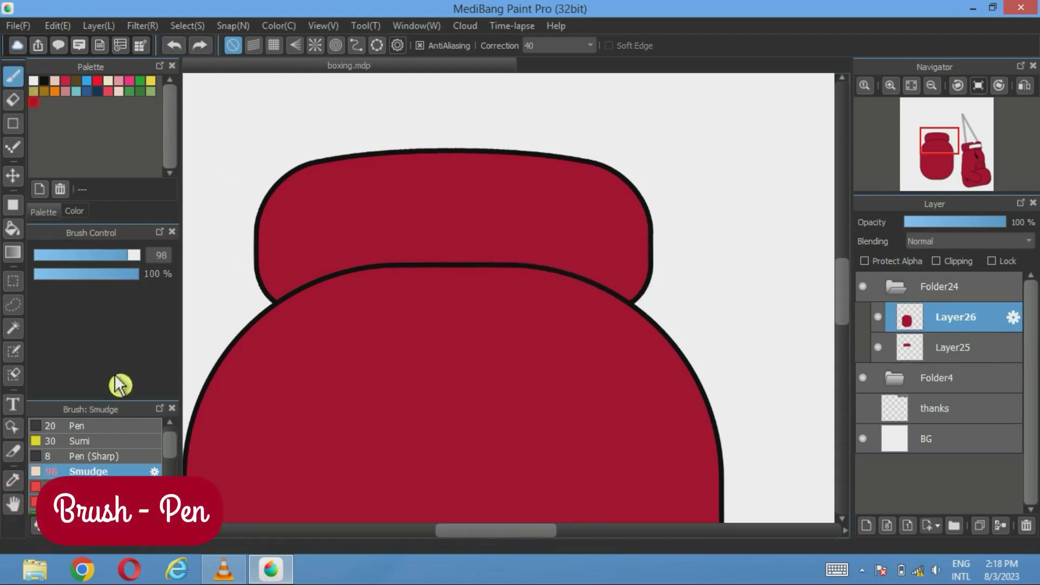
pyautogui.click(103, 425)
pyautogui.click(136, 256)
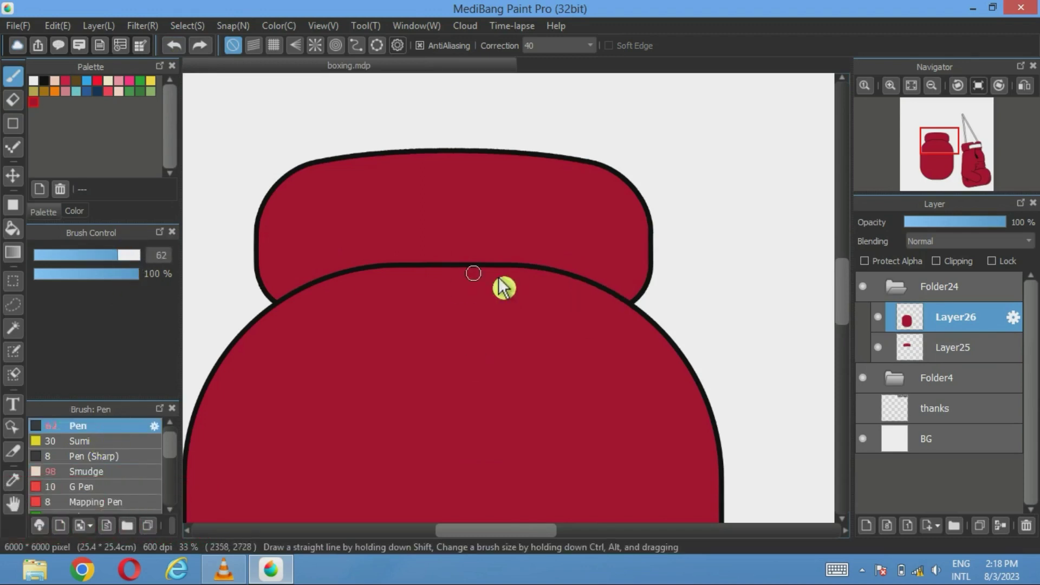
pyautogui.click(129, 255)
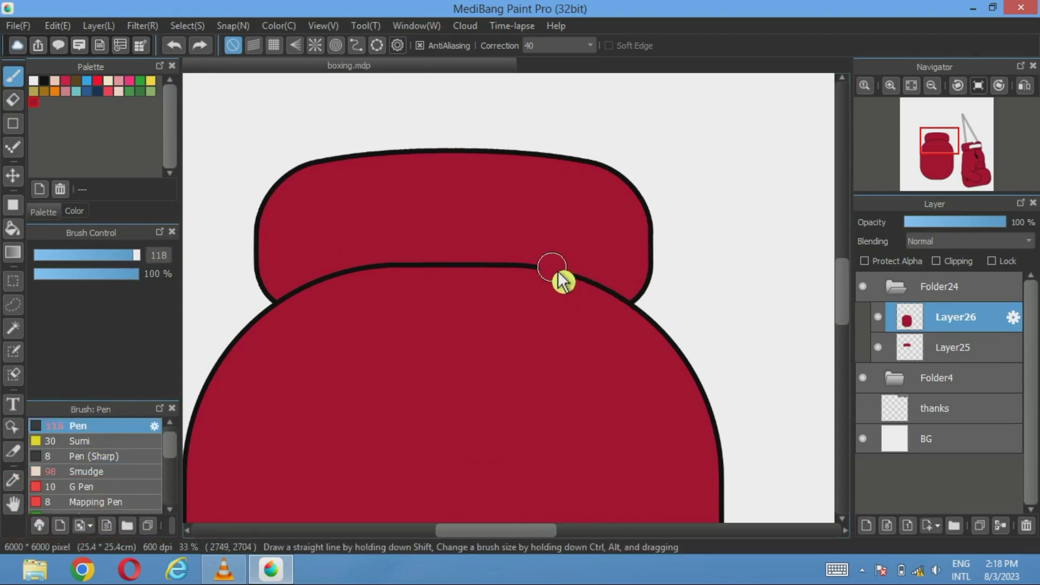
pyautogui.moveTo(551, 266); pyautogui.dragTo(330, 277)
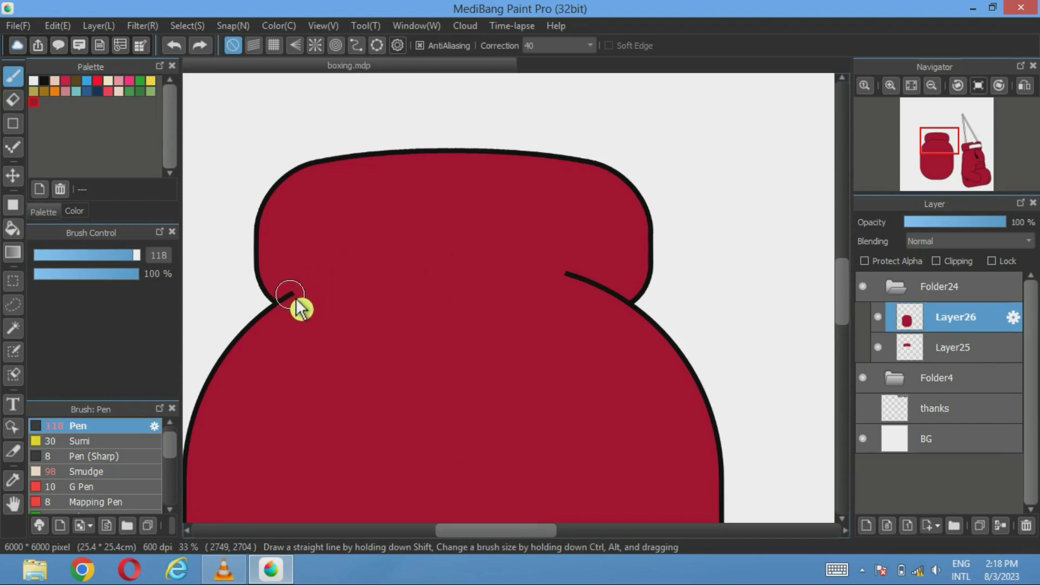
pyautogui.moveTo(565, 273)
pyautogui.mouseDown()
pyautogui.moveTo(278, 299)
pyautogui.moveTo(415, 268)
pyautogui.mouseUp()
pyautogui.moveTo(568, 279)
pyautogui.mouseDown()
pyautogui.moveTo(396, 270)
pyautogui.moveTo(399, 302)
pyautogui.mouseUp()
# Add a new layer and draw a tall, narrow dark red rectangle with 80% round corners beside the glove body, opposite the first glove.
pyautogui.click(866, 528)
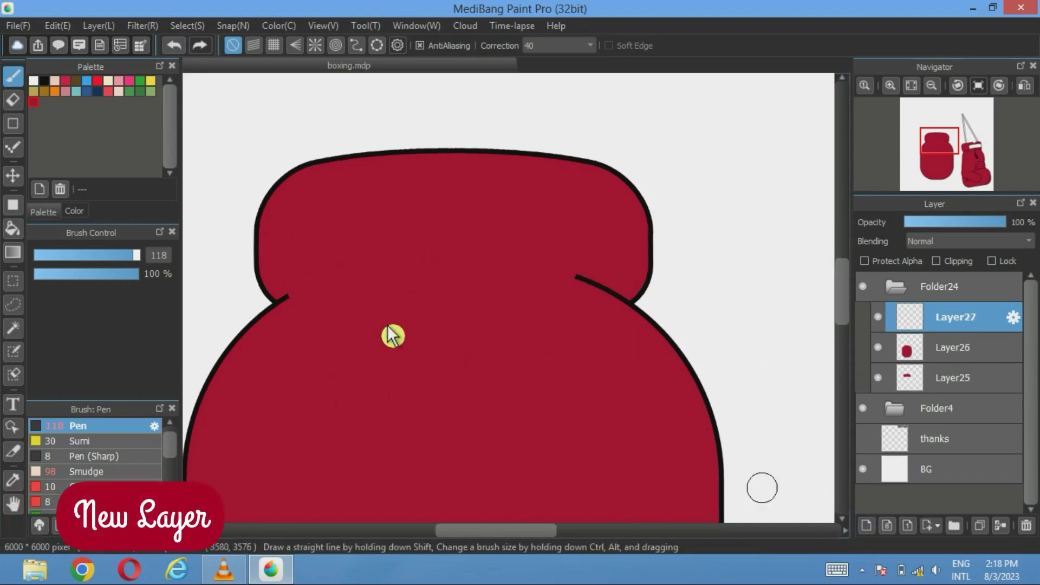
pyautogui.scroll(1, 390, 334)
pyautogui.scroll(-2, 397, 335)
pyautogui.moveTo(448, 309); pyautogui.dragTo(460, 239)
pyautogui.scroll(-3, 460, 238)
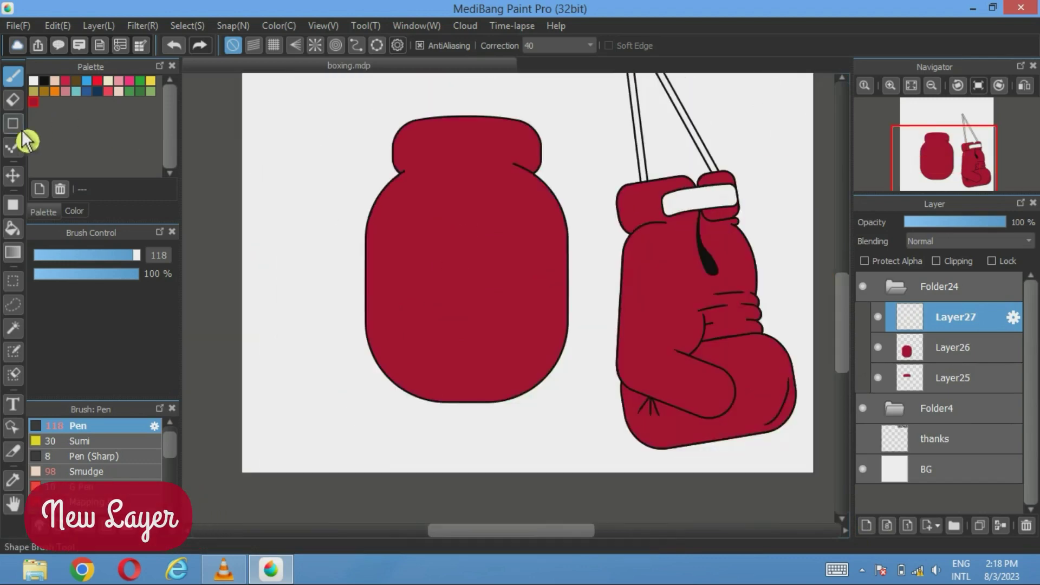
pyautogui.click(13, 204)
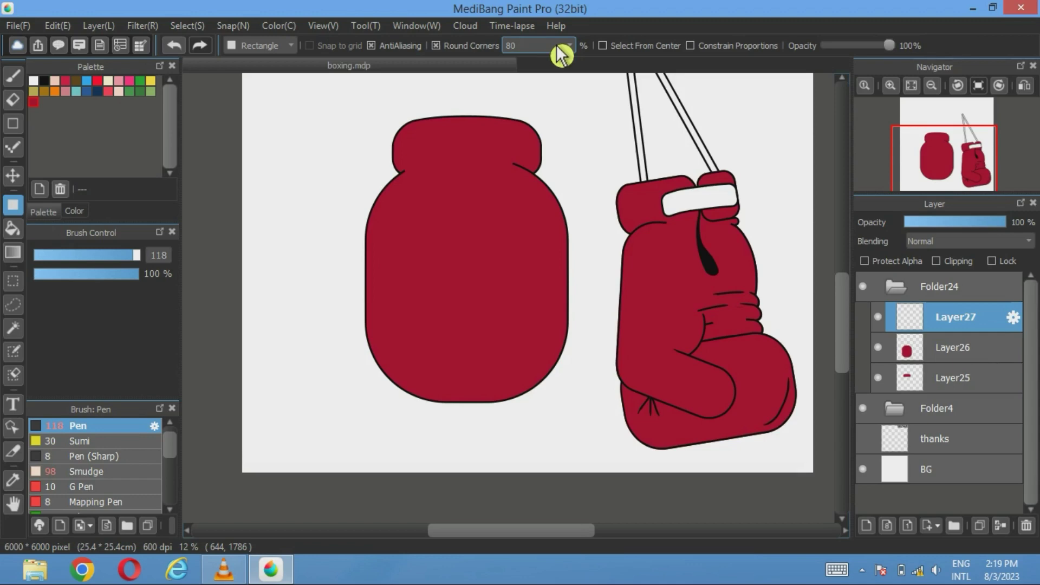
pyautogui.moveTo(343, 167); pyautogui.dragTo(297, 363)
# Mesh-transform the narrow strip with a 4 by 4 horizontally linked mesh, bowing its inner rows away from the glove body.
pyautogui.click(187, 25)
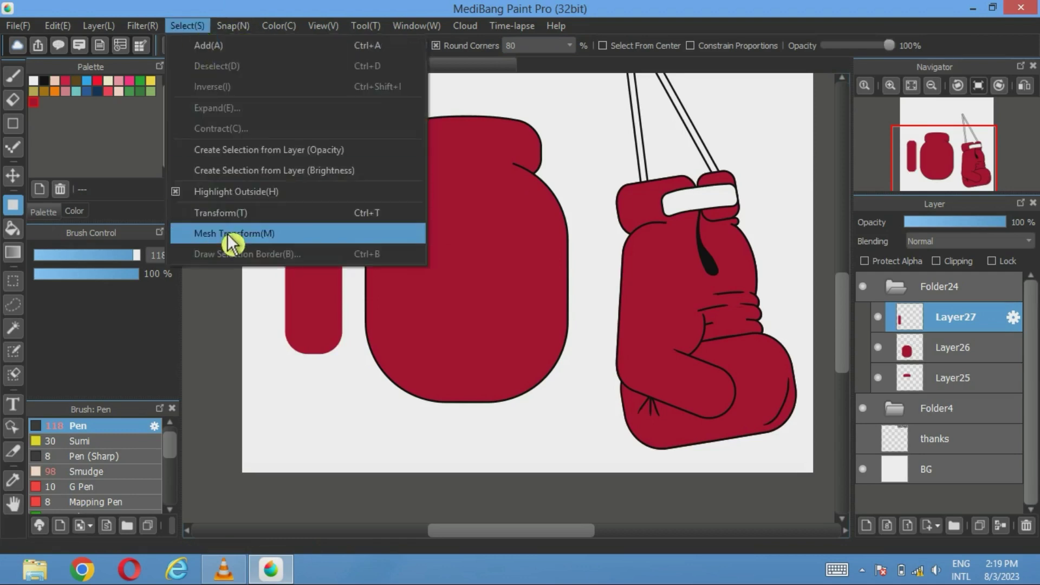
pyautogui.click(234, 233)
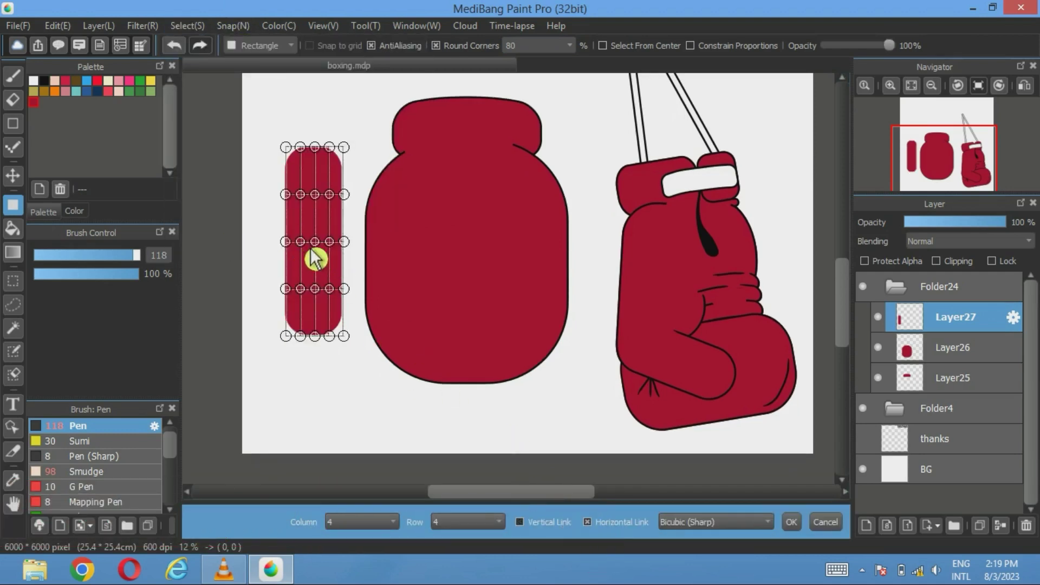
pyautogui.moveTo(310, 250); pyautogui.dragTo(293, 241)
pyautogui.moveTo(304, 203); pyautogui.dragTo(291, 200)
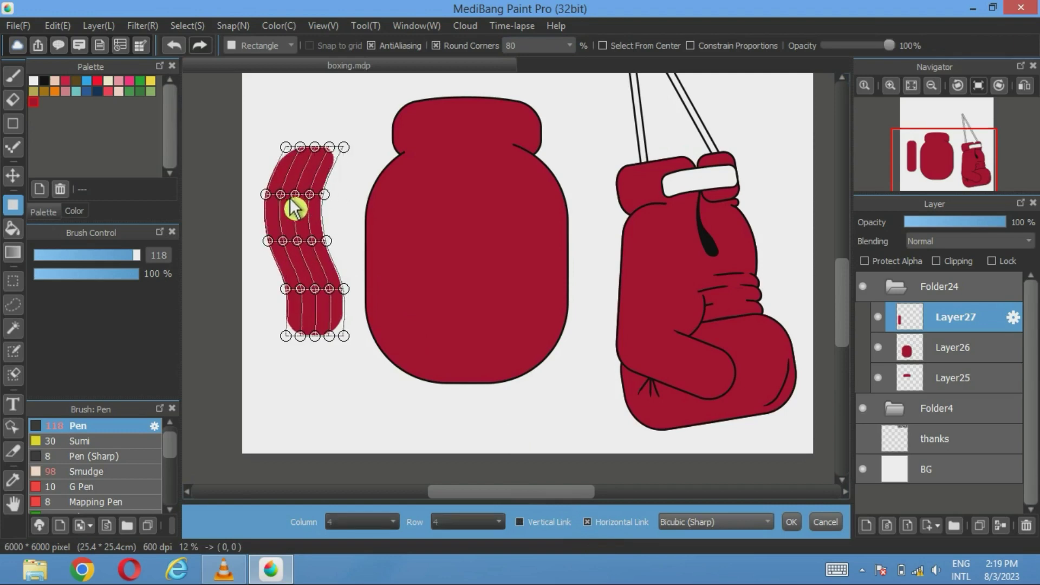
pyautogui.moveTo(315, 293)
pyautogui.mouseDown()
pyautogui.moveTo(301, 293)
pyautogui.moveTo(307, 304)
pyautogui.mouseUp()
pyautogui.moveTo(296, 197); pyautogui.dragTo(303, 202)
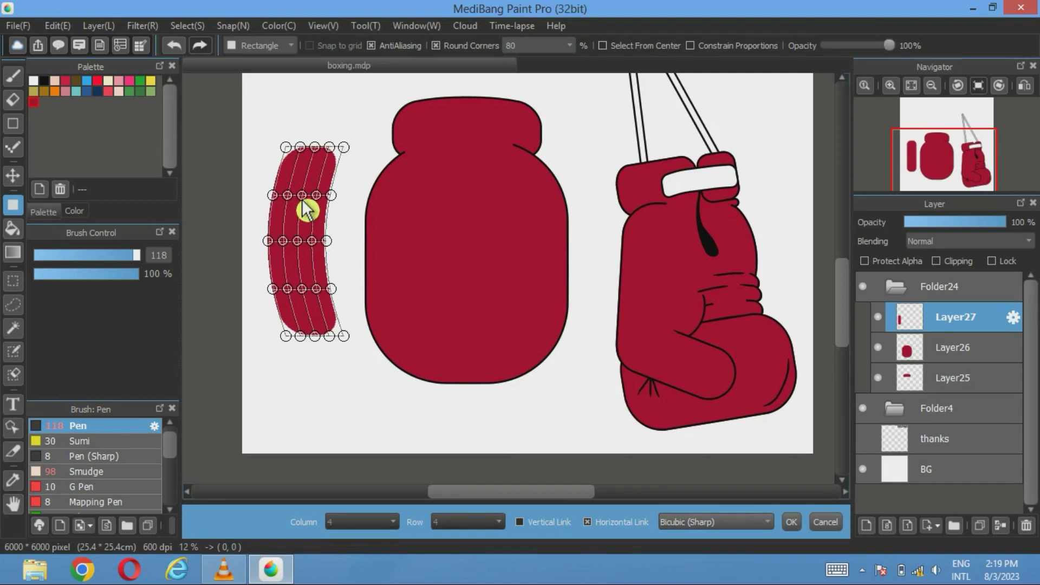
# Rotate the curved strip so its upper end leans toward the glove body, shift its lower rows slightly outward and apply the mesh transform.
pyautogui.moveTo(322, 114); pyautogui.dragTo(348, 130)
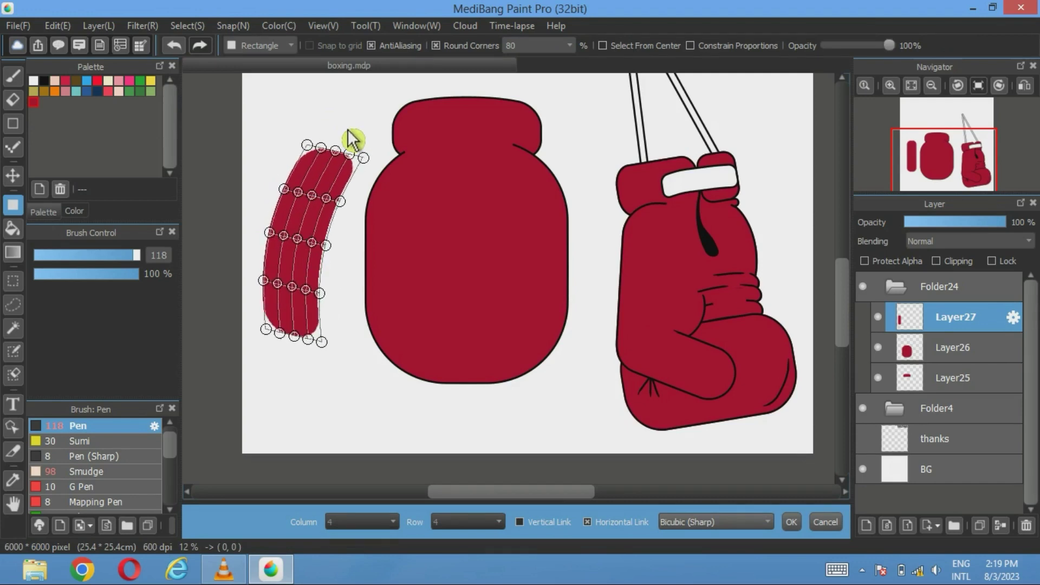
pyautogui.moveTo(307, 344); pyautogui.dragTo(292, 340)
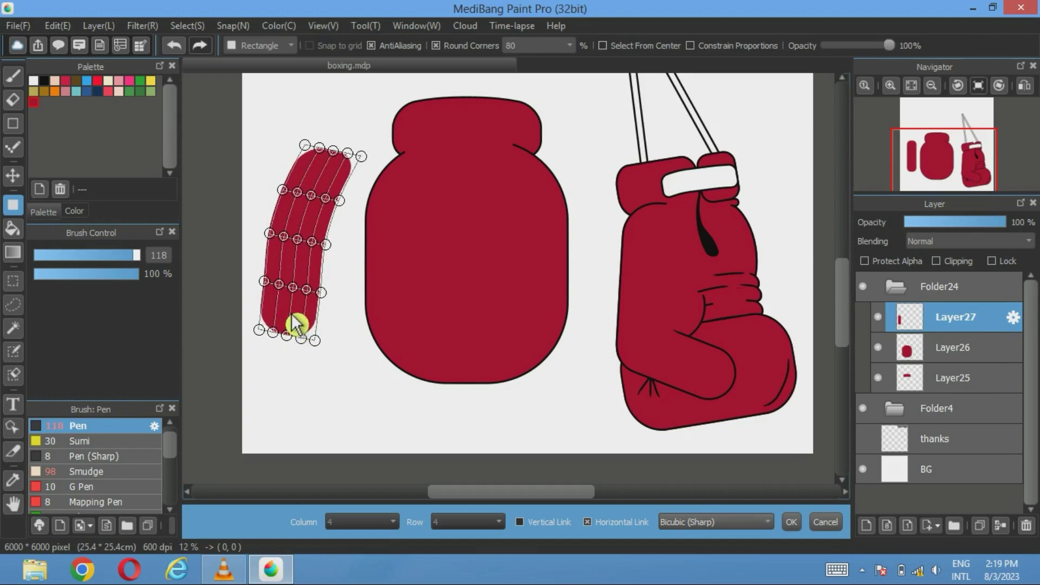
pyautogui.moveTo(284, 291); pyautogui.dragTo(280, 291)
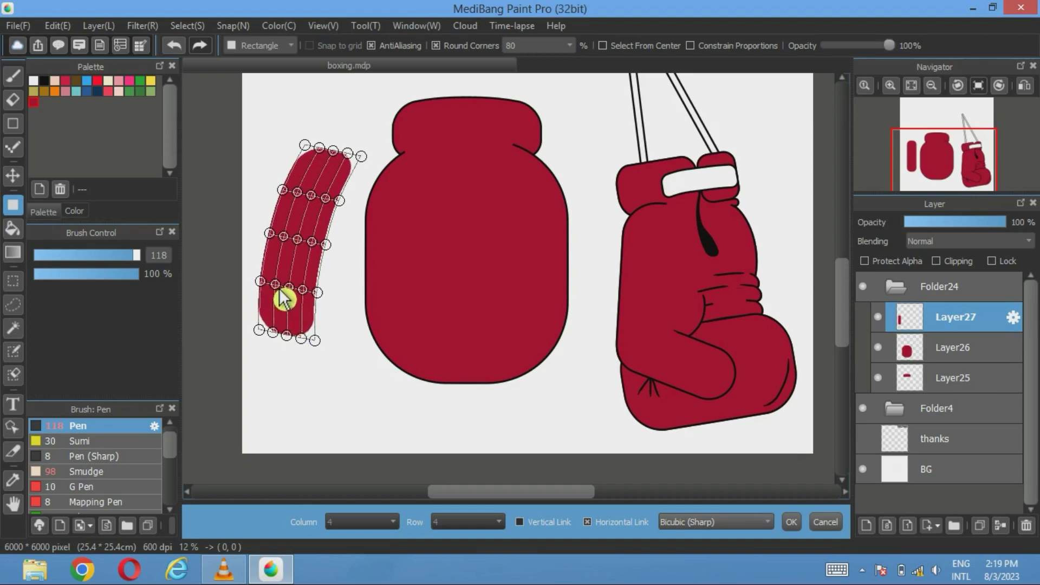
pyautogui.click(793, 526)
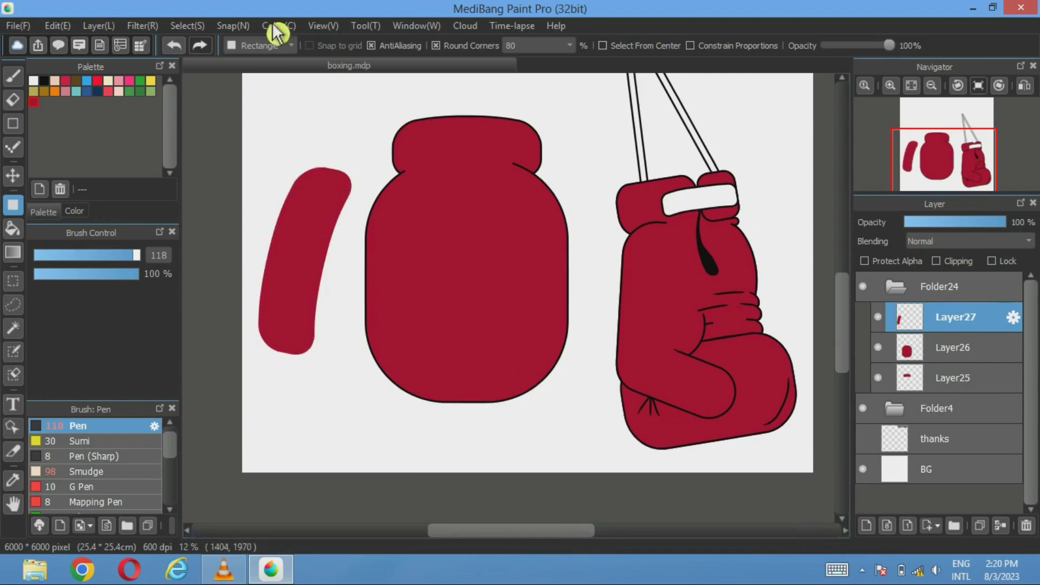
# Select the curved strip on Layer27 with the Magic Wand, draw a 20-pixel black selection border around it and deselect.
pyautogui.click(13, 328)
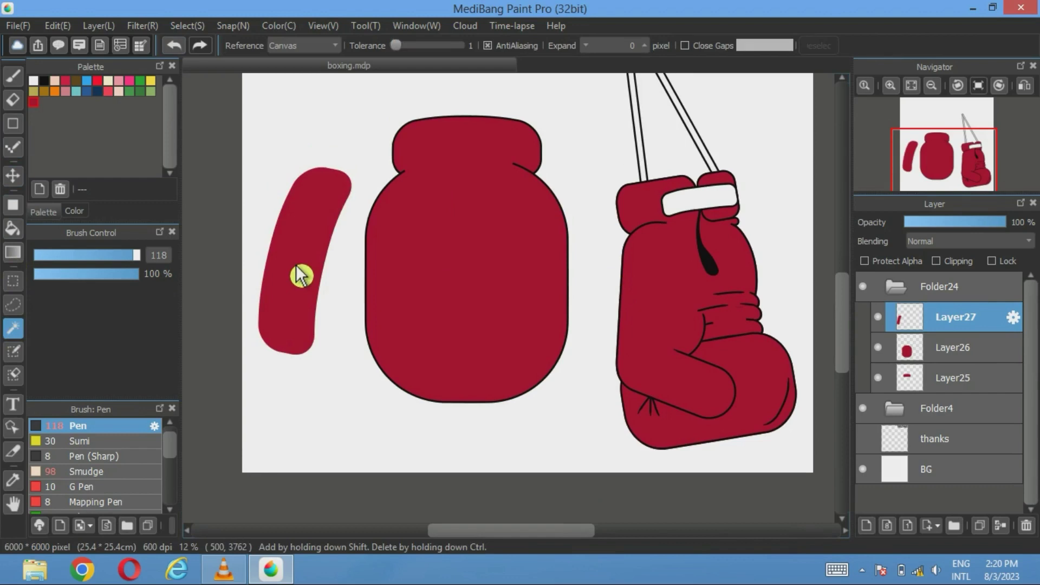
pyautogui.click(302, 276)
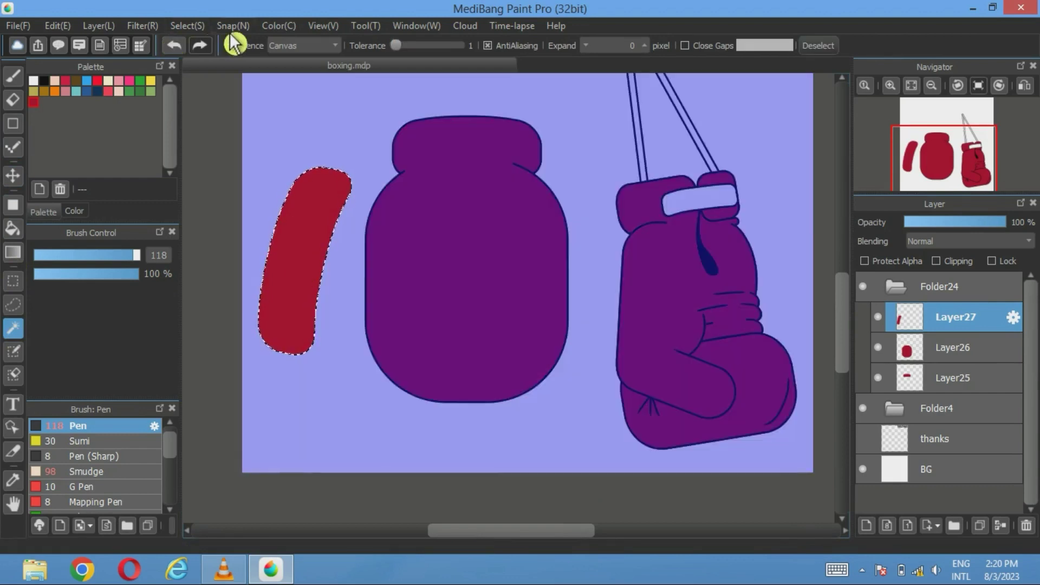
pyautogui.click(194, 27)
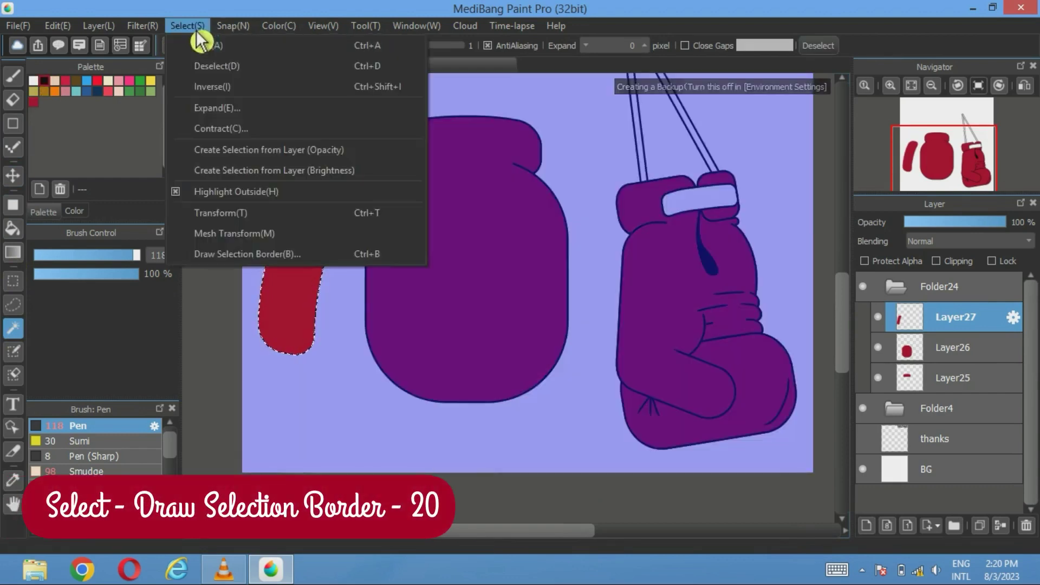
pyautogui.click(247, 254)
pyautogui.click(561, 341)
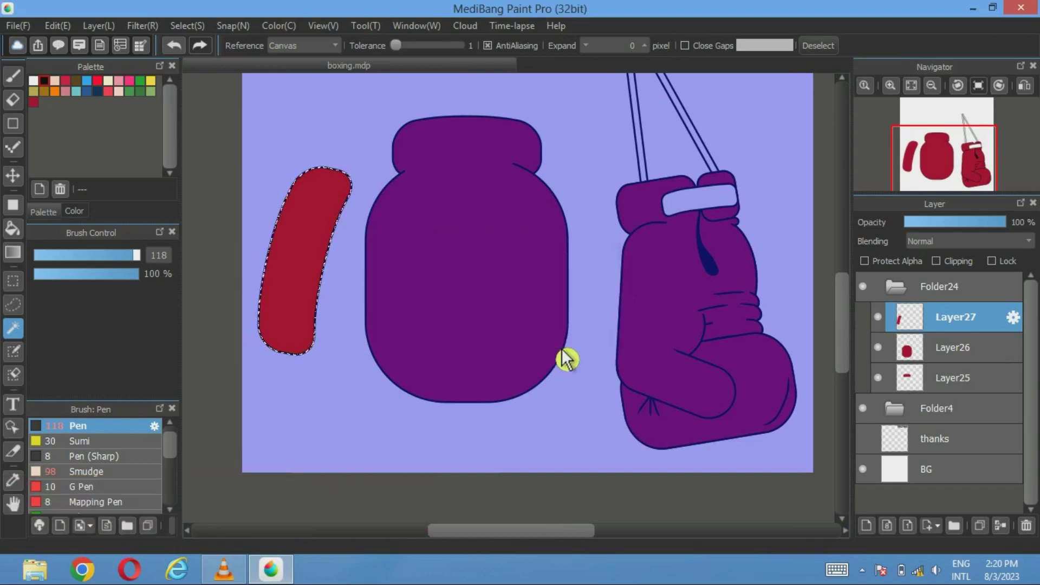
pyautogui.click(818, 45)
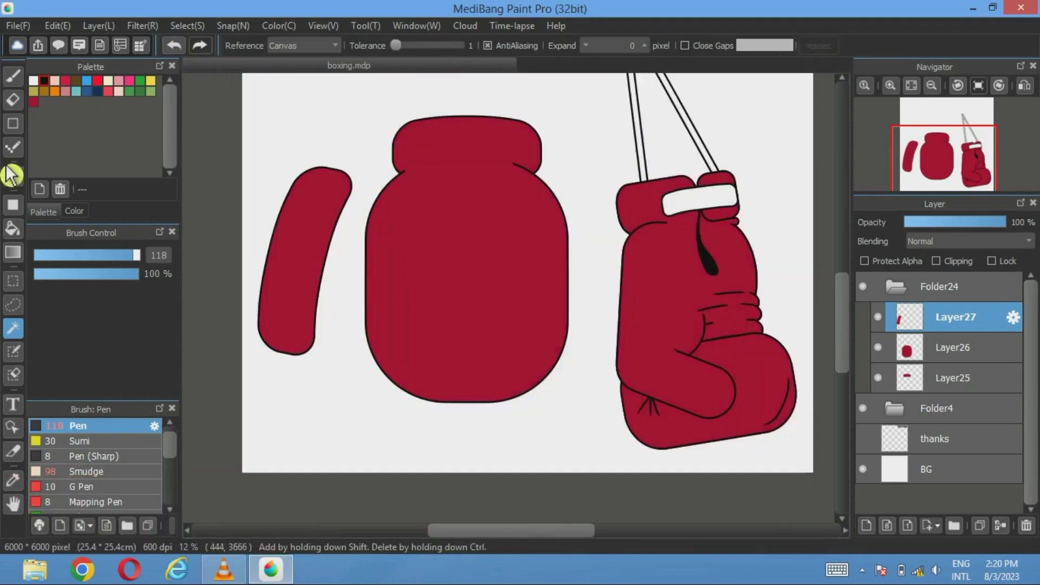
# Move the outlined strip onto the glove body's outer edge as the thumb, with its upper end just under the cuff.
pyautogui.click(13, 175)
pyautogui.moveTo(308, 249); pyautogui.dragTo(413, 258)
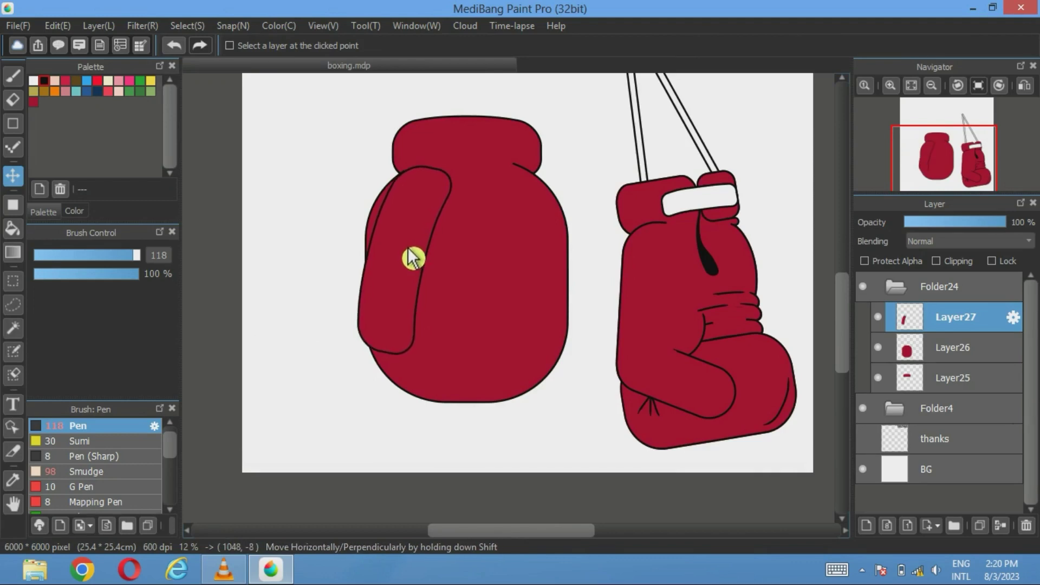
pyautogui.scroll(4, 412, 259)
pyautogui.moveTo(437, 193); pyautogui.dragTo(434, 301)
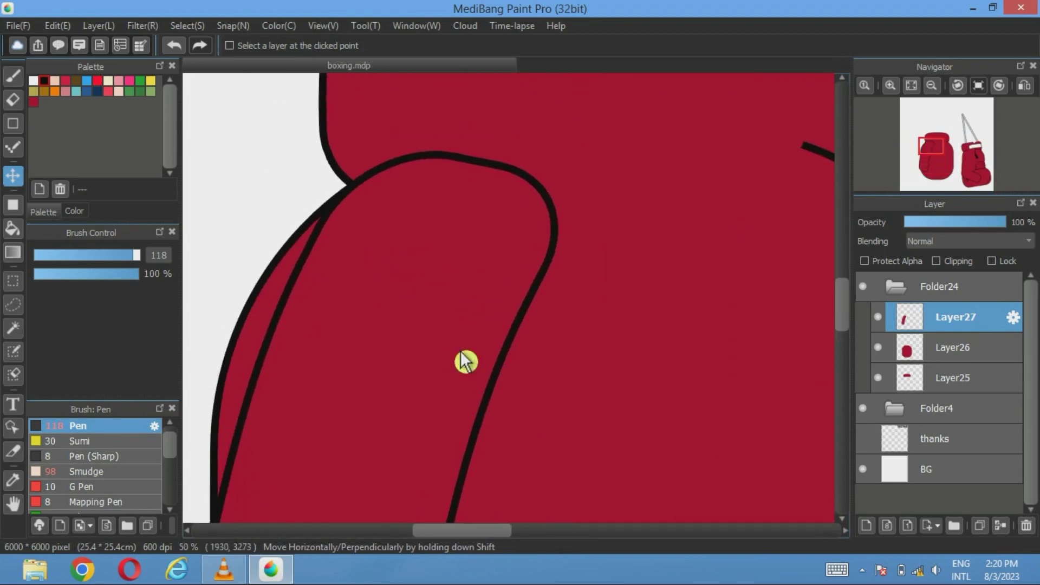
# Erase the thumb's upper end and inner long edge on Layer27 with a 79-pixel Eraser, keeping the outline around its rounded tip.
pyautogui.click(922, 357)
pyautogui.click(954, 325)
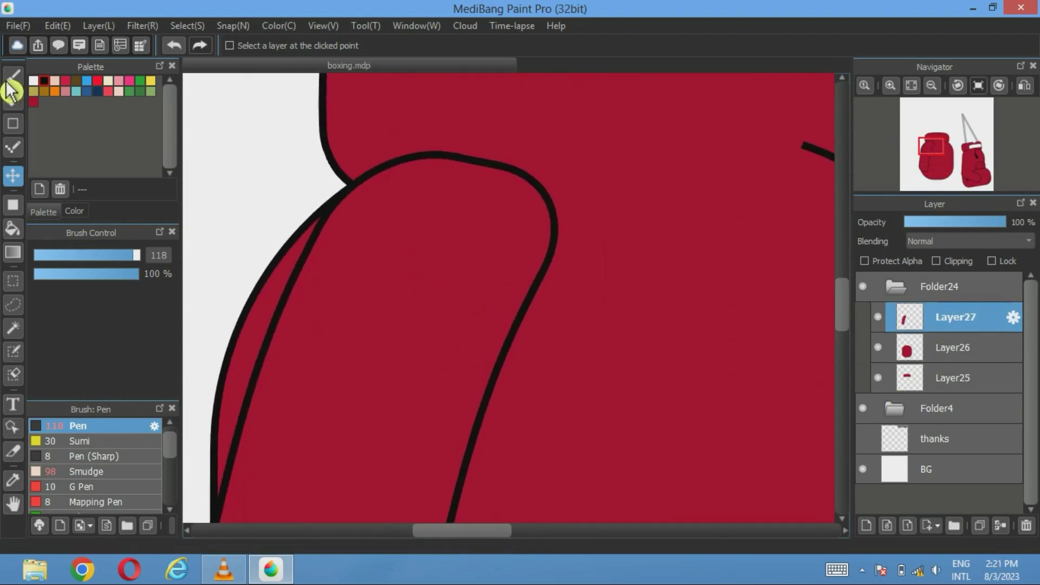
pyautogui.click(14, 98)
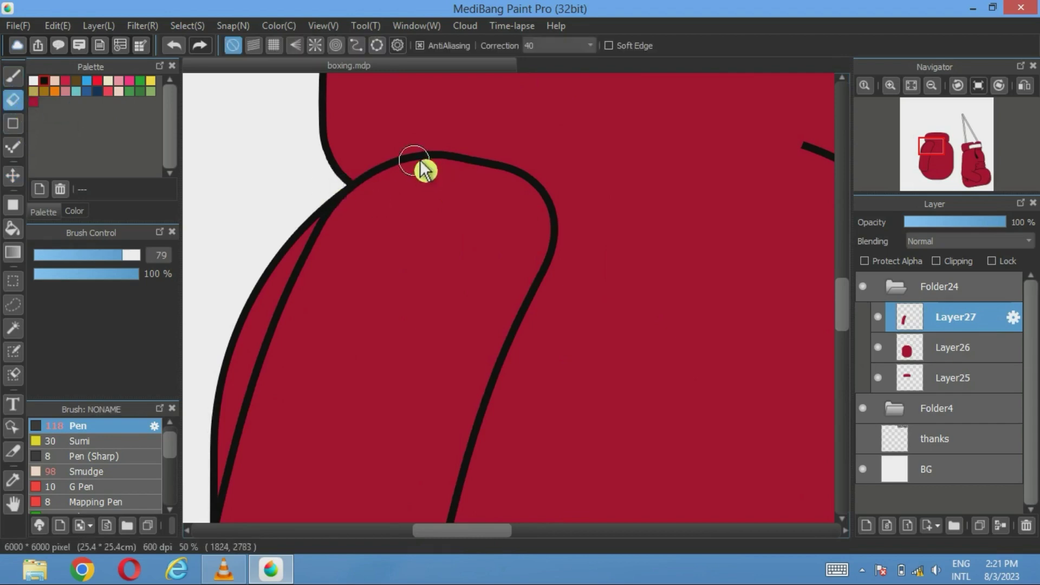
pyautogui.moveTo(398, 160)
pyautogui.mouseDown()
pyautogui.moveTo(433, 159)
pyautogui.moveTo(518, 175)
pyautogui.moveTo(566, 233)
pyautogui.moveTo(496, 387)
pyautogui.moveTo(460, 202)
pyautogui.mouseUp()
pyautogui.scroll(-2, 490, 383)
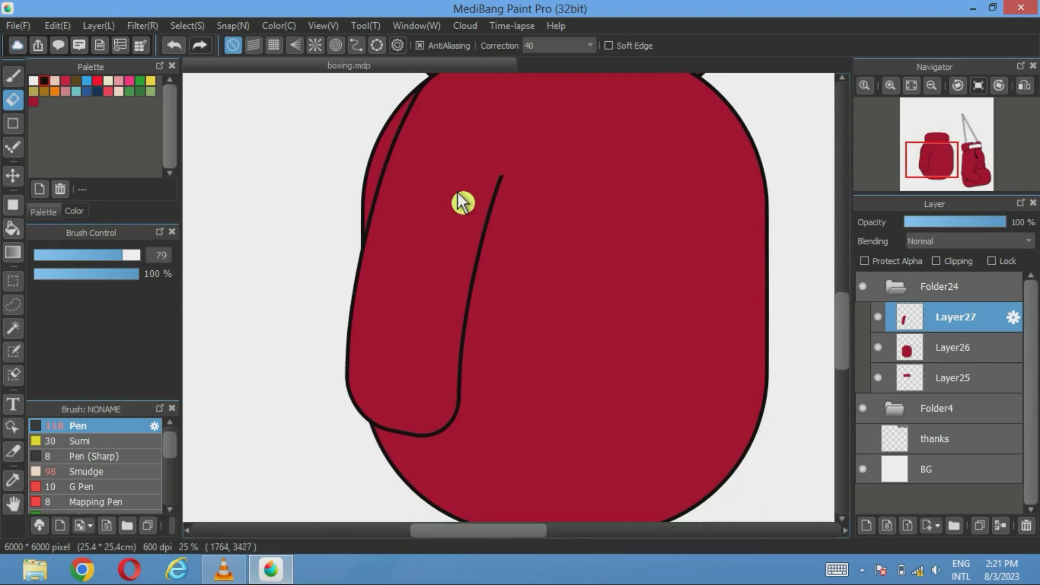
pyautogui.moveTo(458, 356); pyautogui.dragTo(504, 164)
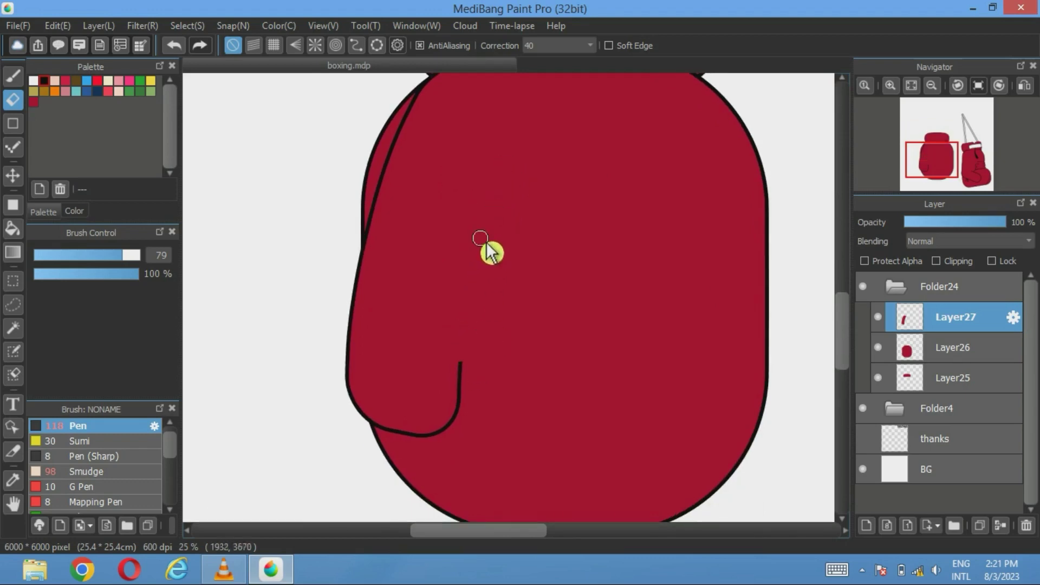
# Erase the part of the body on Layer26 that sticks out past the thumb's outer edge below the cuff.
pyautogui.click(948, 352)
pyautogui.scroll(-1, 369, 260)
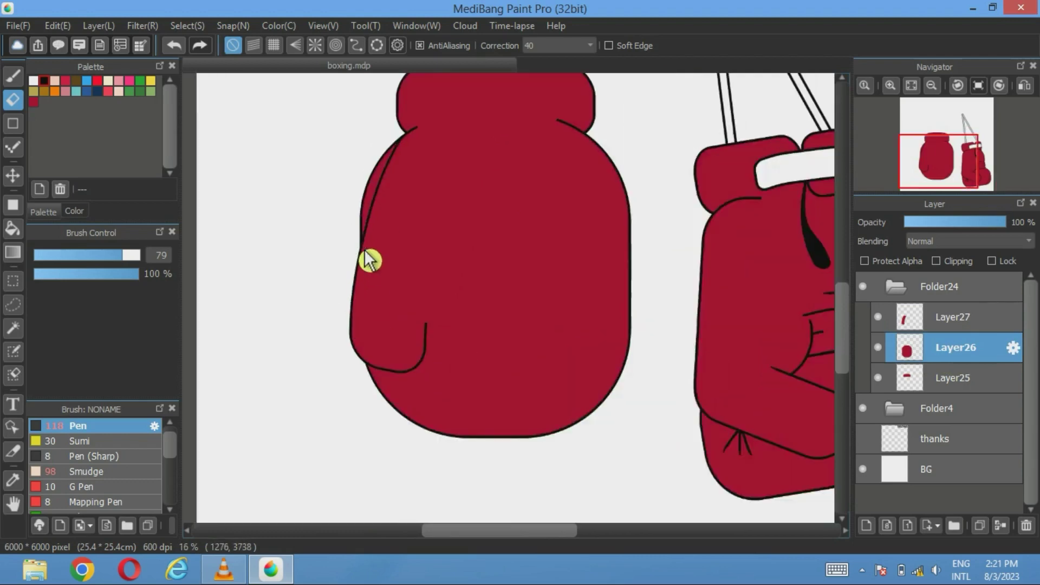
pyautogui.scroll(3, 369, 260)
pyautogui.moveTo(368, 262)
pyautogui.mouseDown()
pyautogui.moveTo(377, 151)
pyautogui.moveTo(360, 217)
pyautogui.mouseUp()
pyautogui.moveTo(353, 306)
pyautogui.mouseDown()
pyautogui.moveTo(319, 361)
pyautogui.moveTo(352, 310)
pyautogui.moveTo(361, 238)
pyautogui.moveTo(435, 105)
pyautogui.moveTo(381, 155)
pyautogui.moveTo(332, 244)
pyautogui.moveTo(303, 349)
pyautogui.moveTo(335, 285)
pyautogui.moveTo(306, 338)
pyautogui.mouseUp()
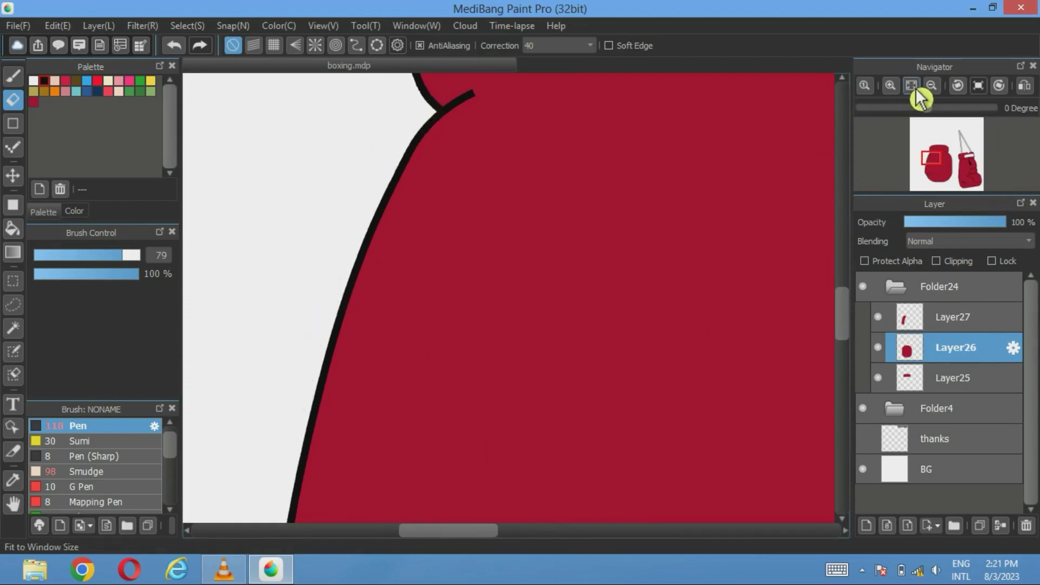
# Transform the glove body on Layer26 to be narrower and shorter, shift it slightly away from the thumb and apply the transform.
pyautogui.click(912, 86)
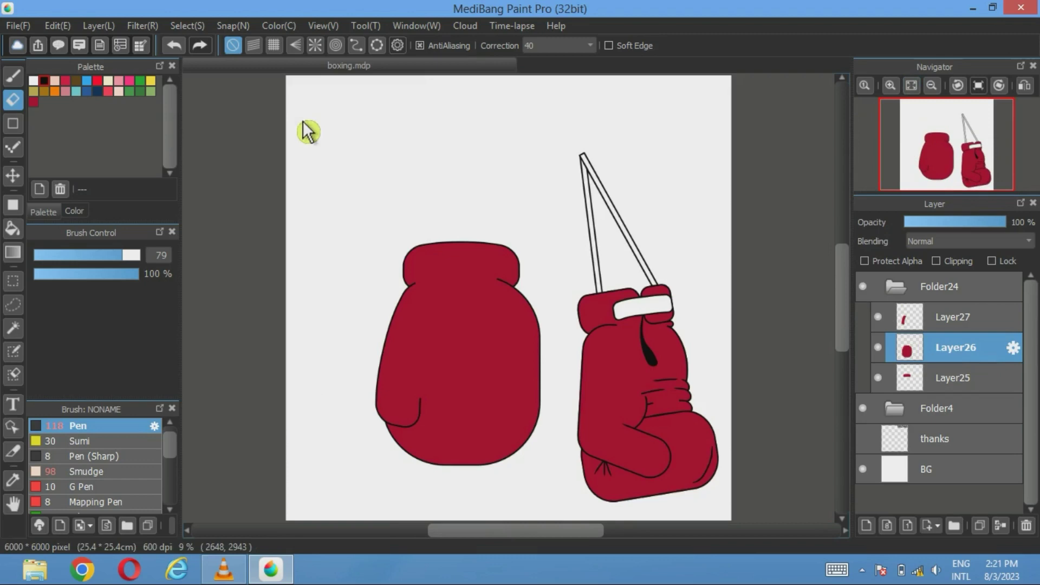
pyautogui.click(187, 26)
pyautogui.click(195, 209)
pyautogui.moveTo(549, 344); pyautogui.dragTo(530, 347)
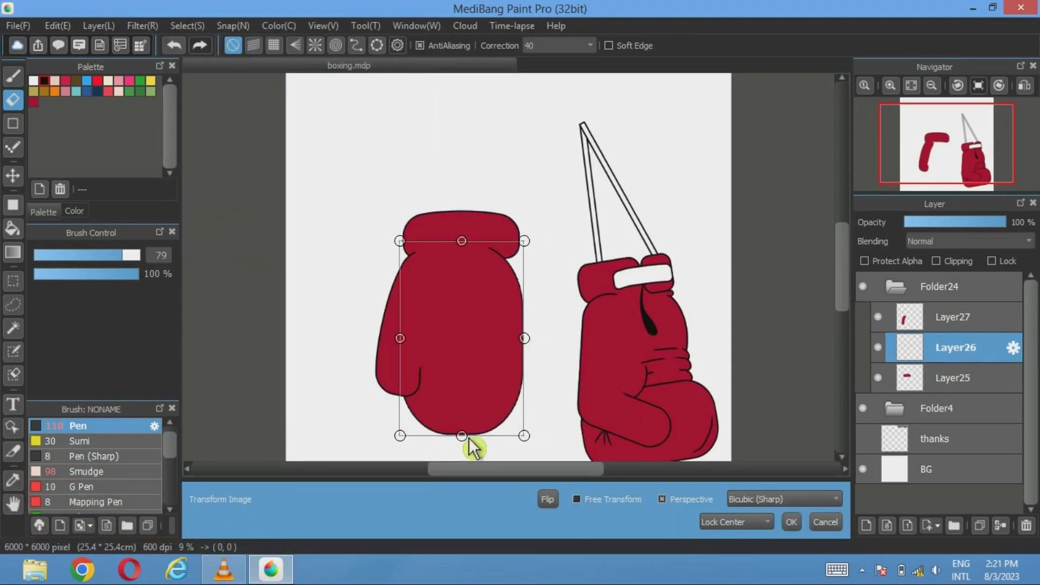
pyautogui.moveTo(469, 437); pyautogui.dragTo(485, 386)
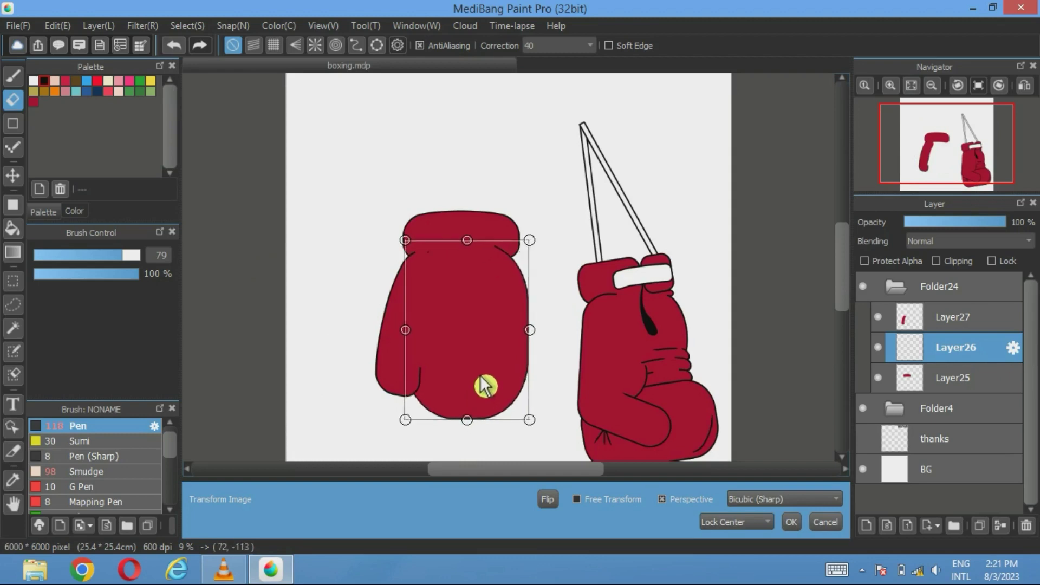
pyautogui.click(792, 523)
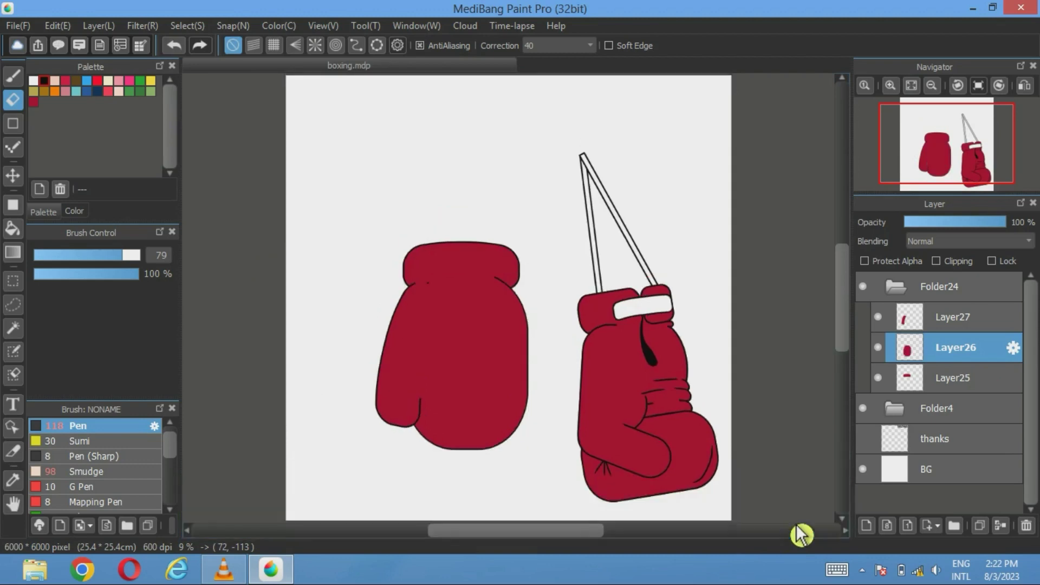
# On Layer26, trim the body's line end beneath the cuff opposite the thumb with the Eraser and taper it with a 98-pixel Smudge brush.
pyautogui.scroll(3, 478, 297)
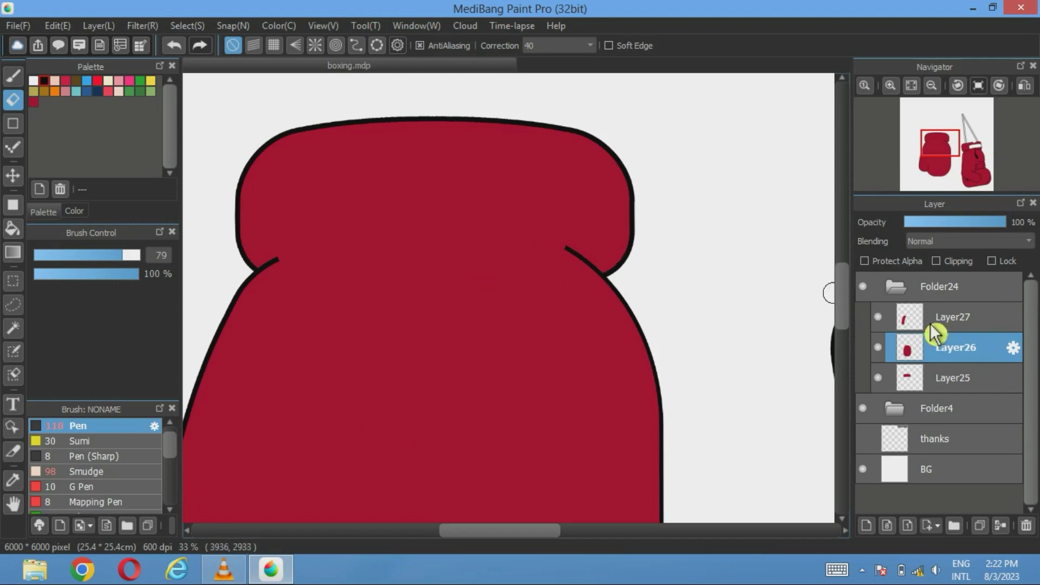
pyautogui.click(962, 323)
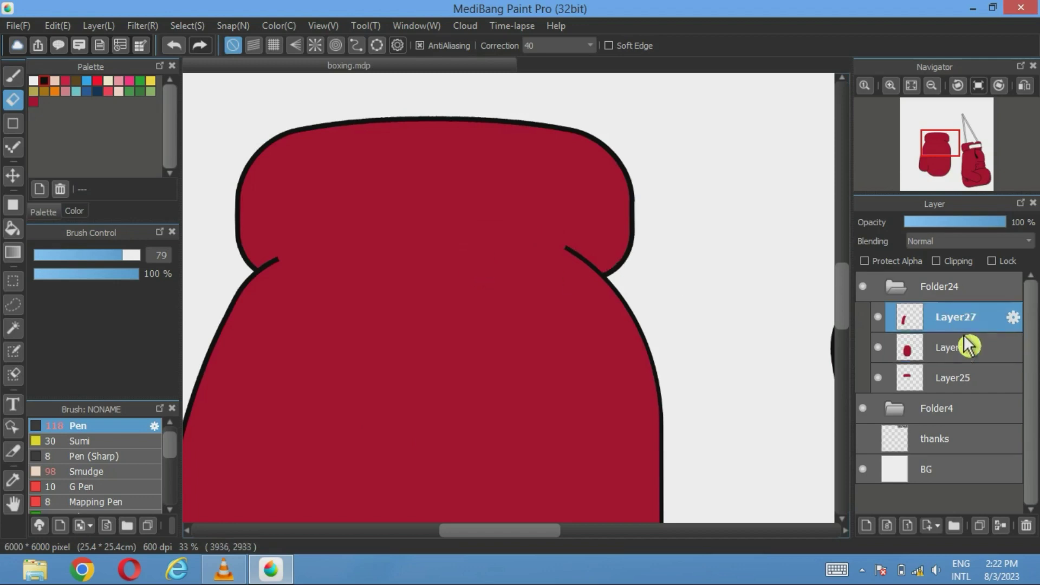
pyautogui.click(945, 341)
pyautogui.click(87, 472)
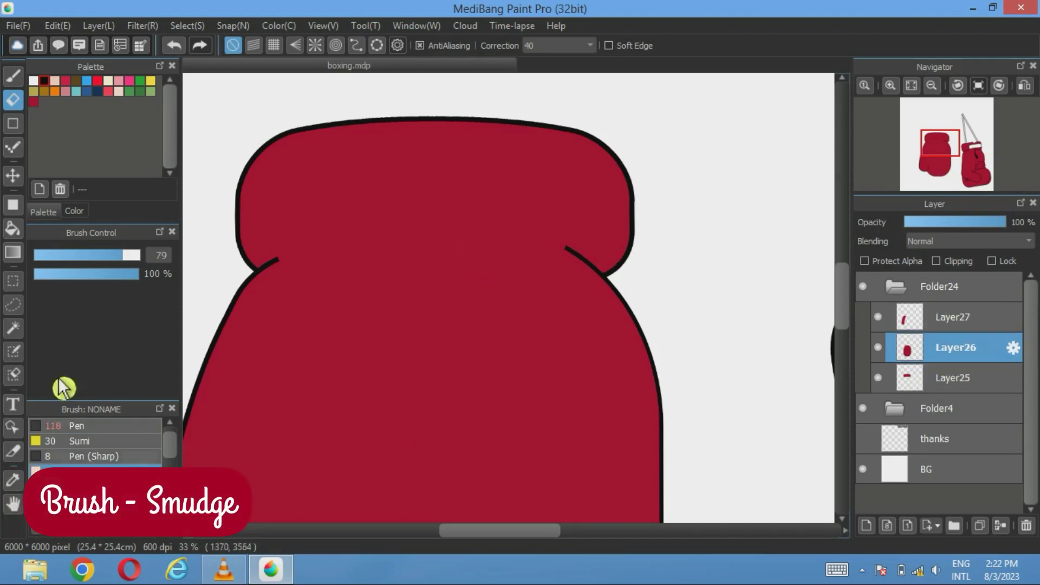
pyautogui.moveTo(573, 254); pyautogui.dragTo(538, 247)
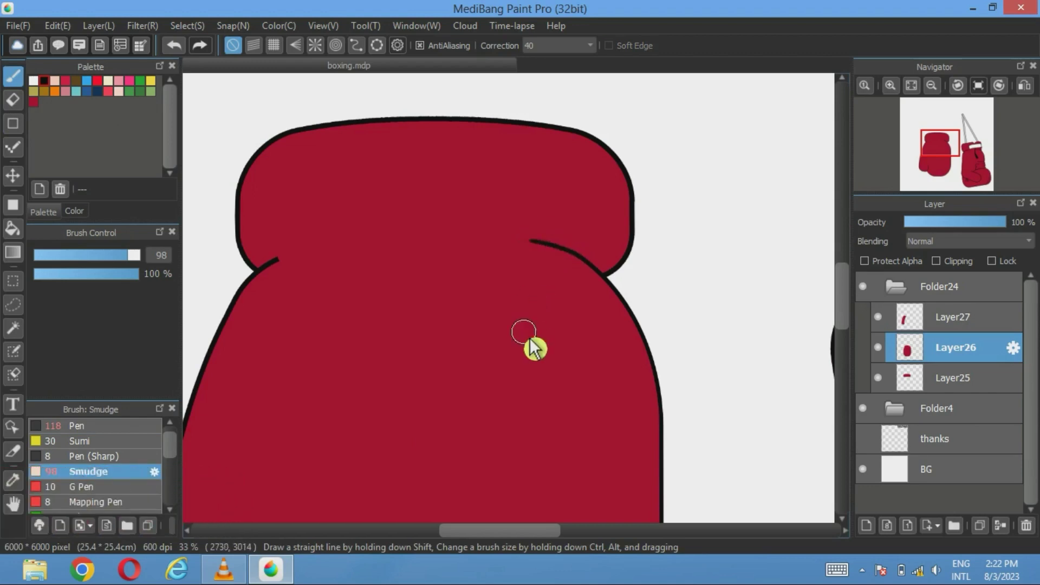
pyautogui.click(13, 100)
pyautogui.moveTo(575, 251); pyautogui.dragTo(589, 266)
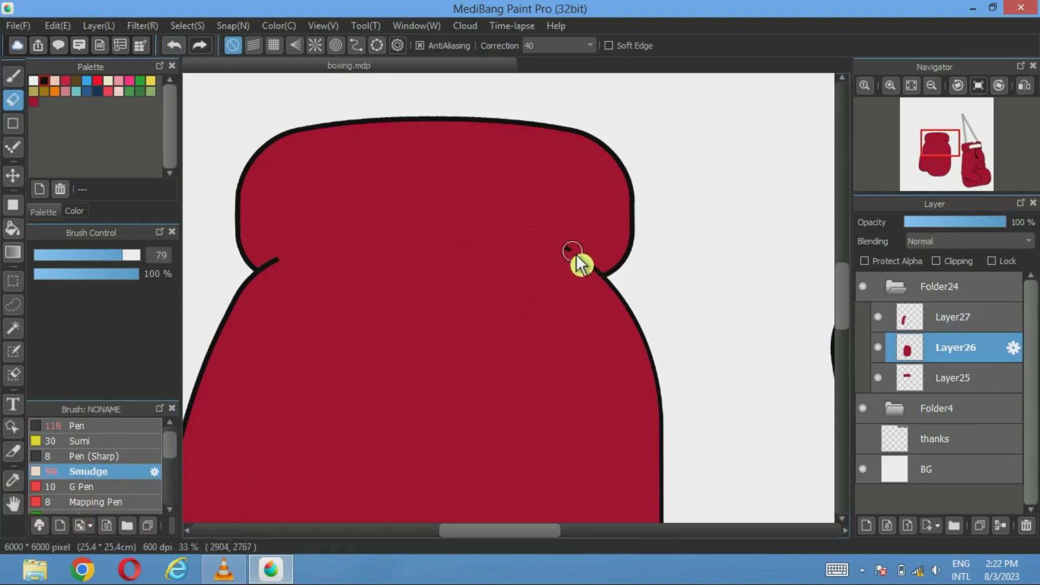
pyautogui.click(13, 76)
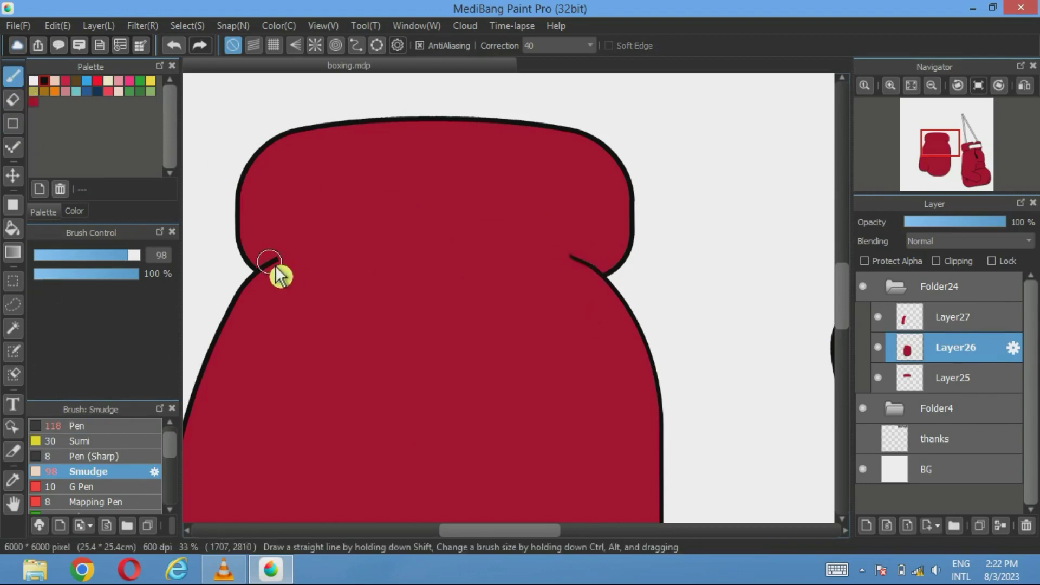
# On Layer27, trim the thumb's line end beneath the cuff with the Eraser and taper it with a 48-pixel Smudge brush.
pyautogui.click(986, 319)
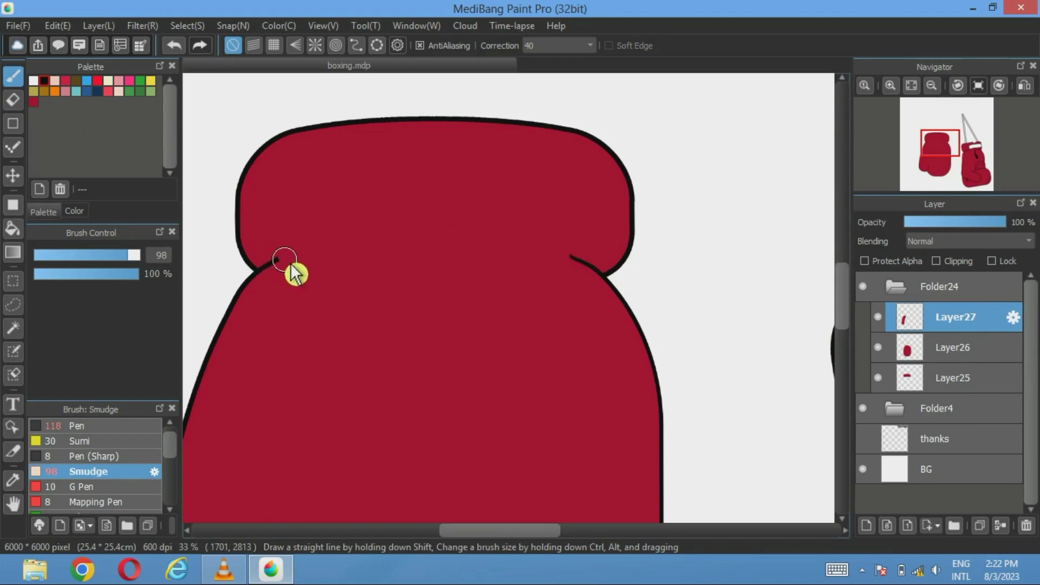
pyautogui.scroll(2, 297, 283)
pyautogui.moveTo(297, 284)
pyautogui.mouseDown()
pyautogui.moveTo(445, 249)
pyautogui.moveTo(482, 226)
pyautogui.mouseUp()
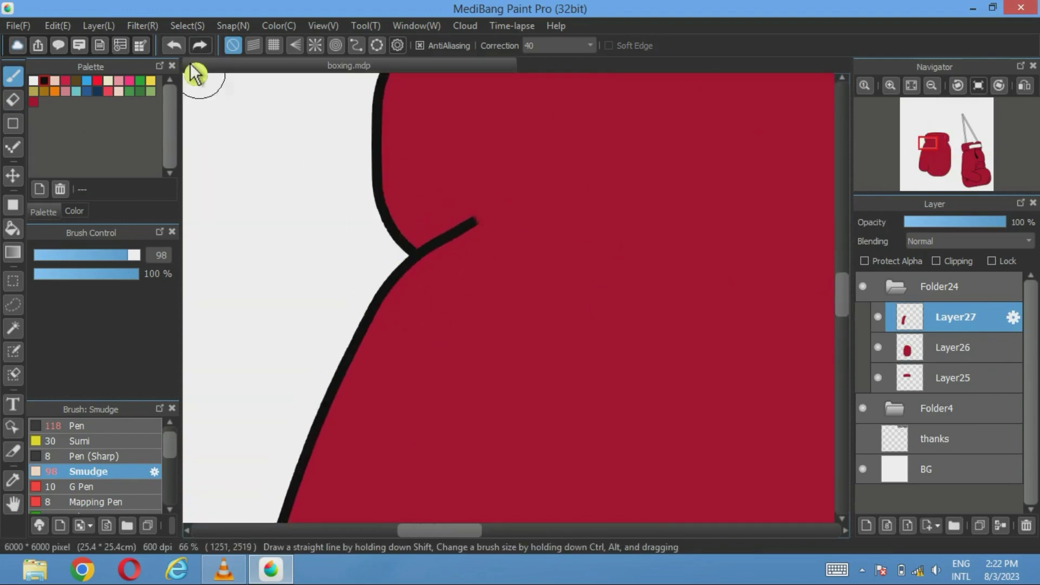
pyautogui.click(174, 45)
pyautogui.click(13, 99)
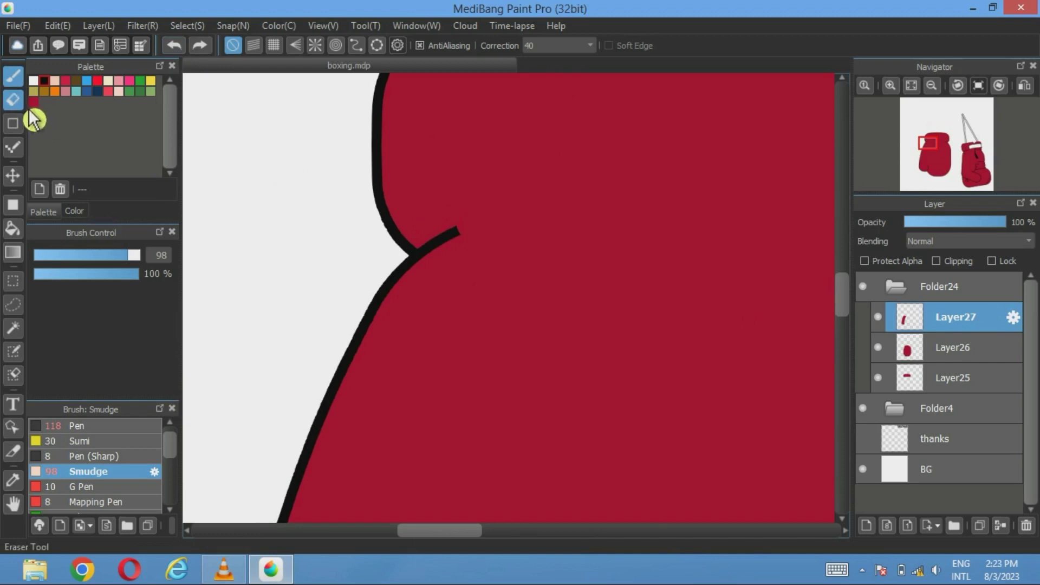
pyautogui.click(457, 234)
pyautogui.click(13, 76)
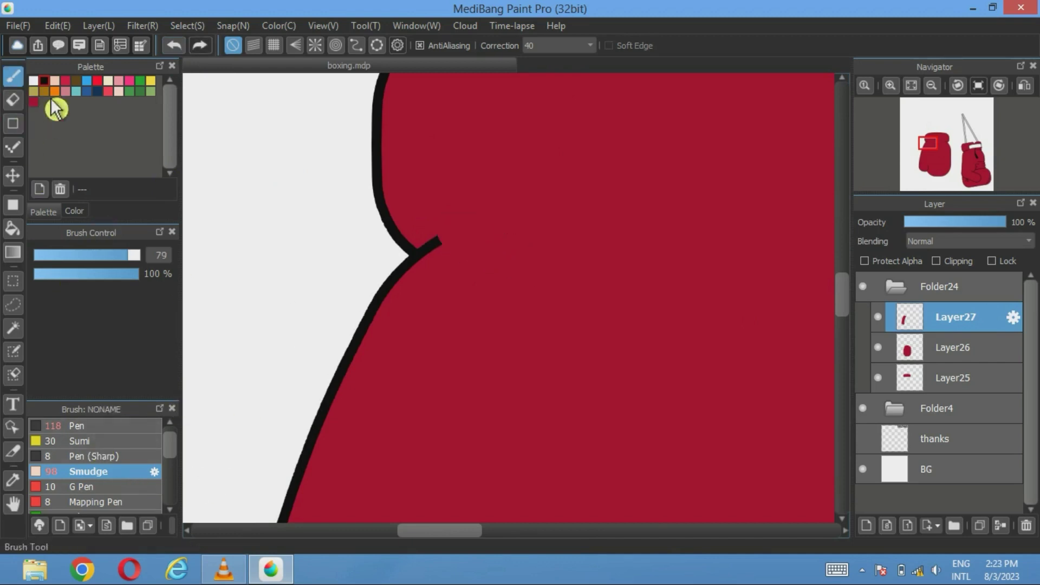
pyautogui.click(115, 255)
pyautogui.moveTo(439, 251); pyautogui.dragTo(486, 232)
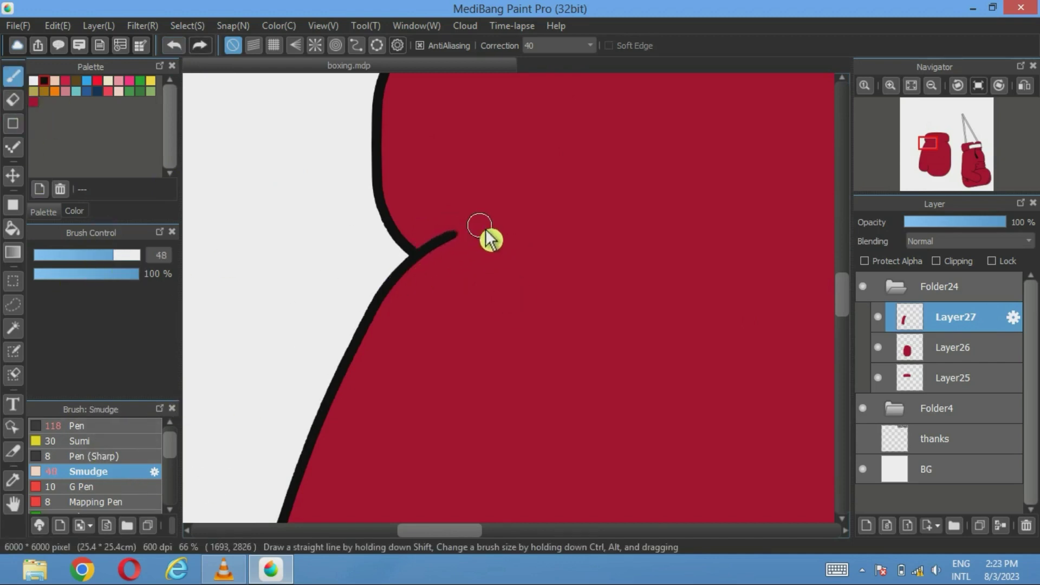
# Add a new layer and draw a wide white rectangle with 60% round corners across the lower part of the cuff, toward the first glove.
pyautogui.click(912, 85)
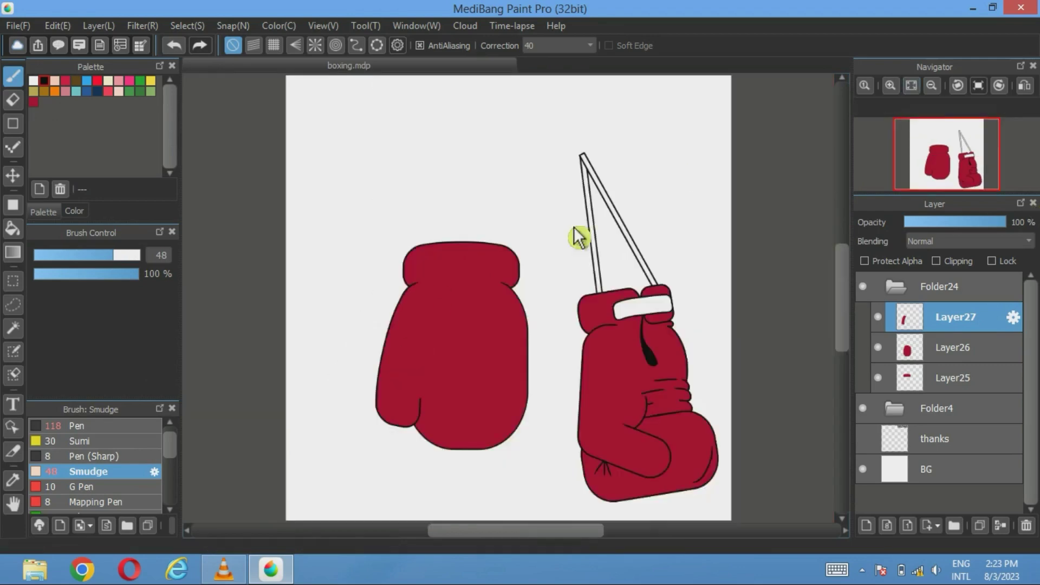
pyautogui.click(867, 525)
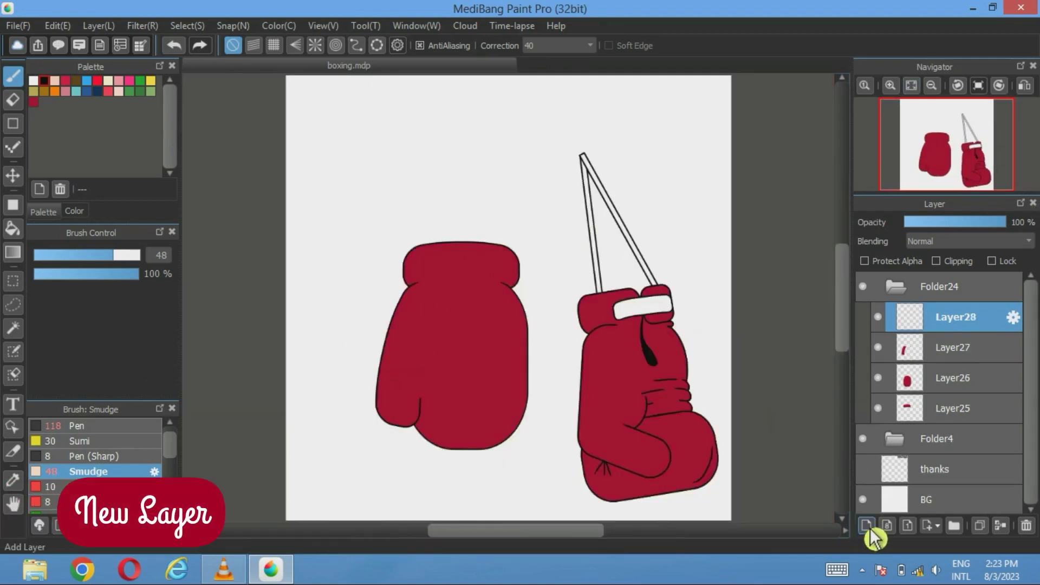
pyautogui.click(34, 80)
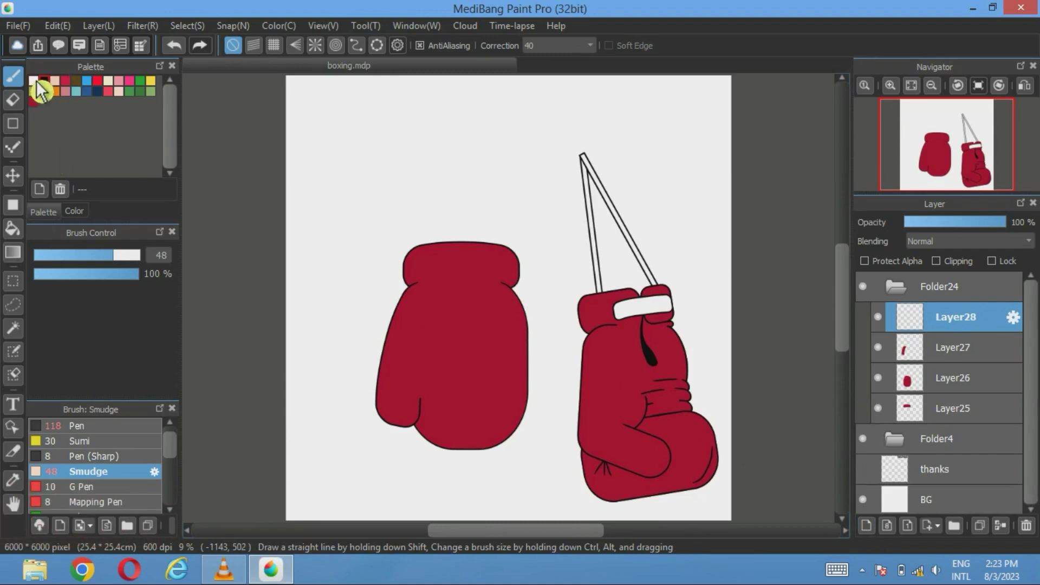
pyautogui.click(13, 205)
pyautogui.scroll(1, 449, 275)
pyautogui.scroll(3, 450, 275)
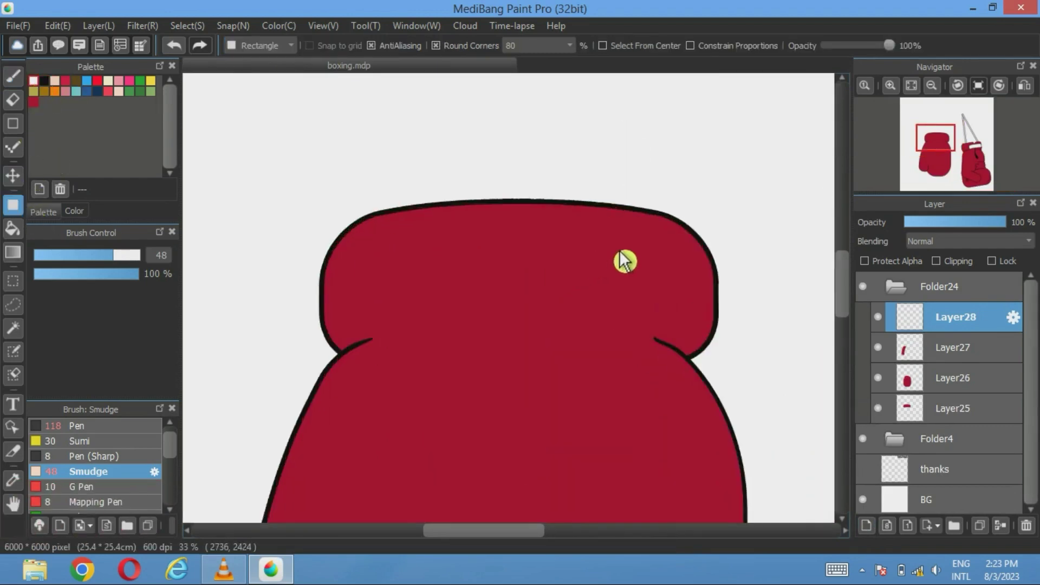
pyautogui.click(570, 46)
pyautogui.click(538, 93)
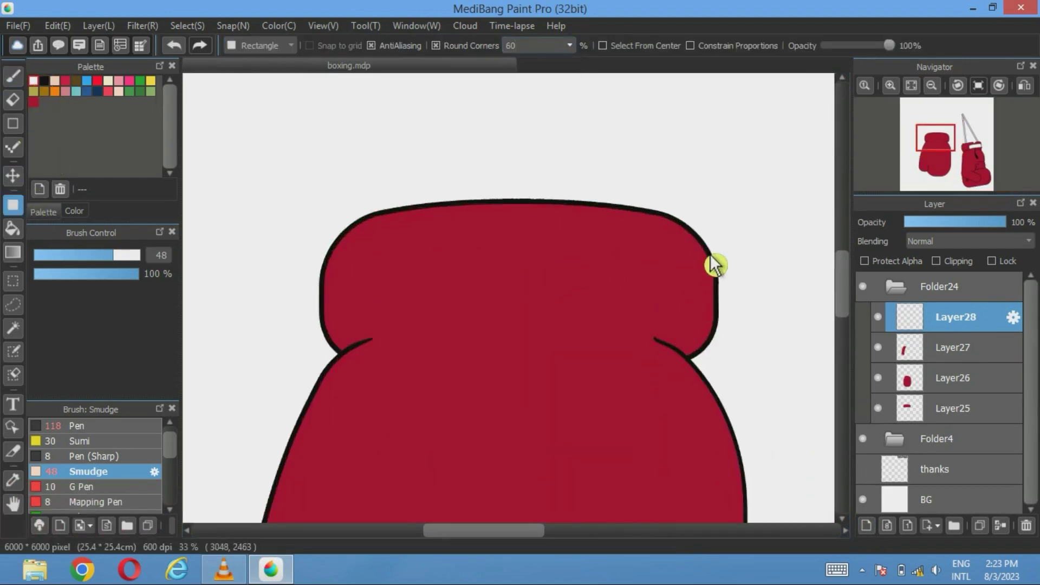
pyautogui.moveTo(673, 254); pyautogui.dragTo(433, 344)
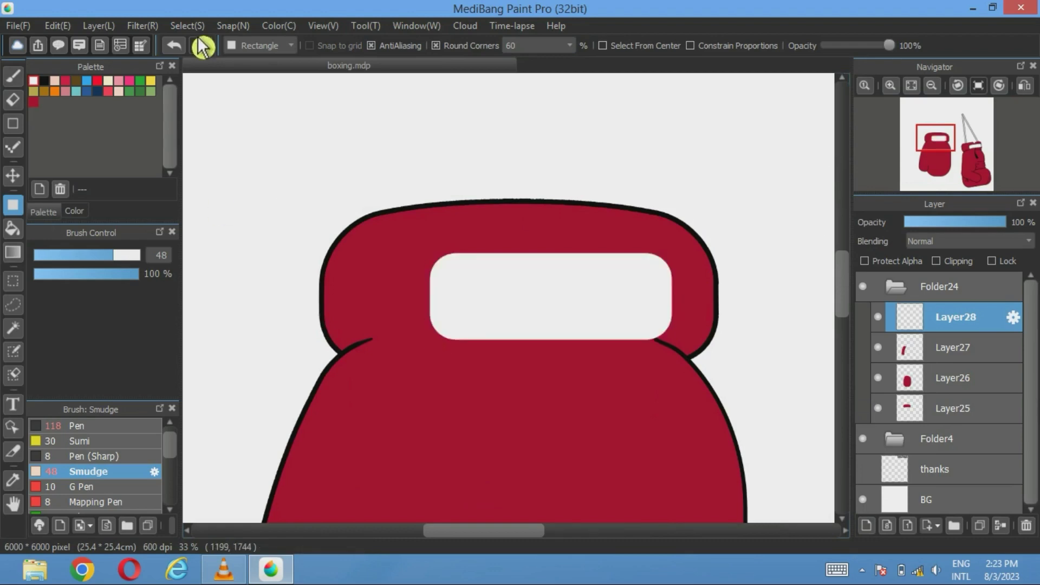
# Mesh-transform the white label on Layer28 into a gentle arch, shift it up and toward the first glove, and apply the transform.
pyautogui.click(187, 25)
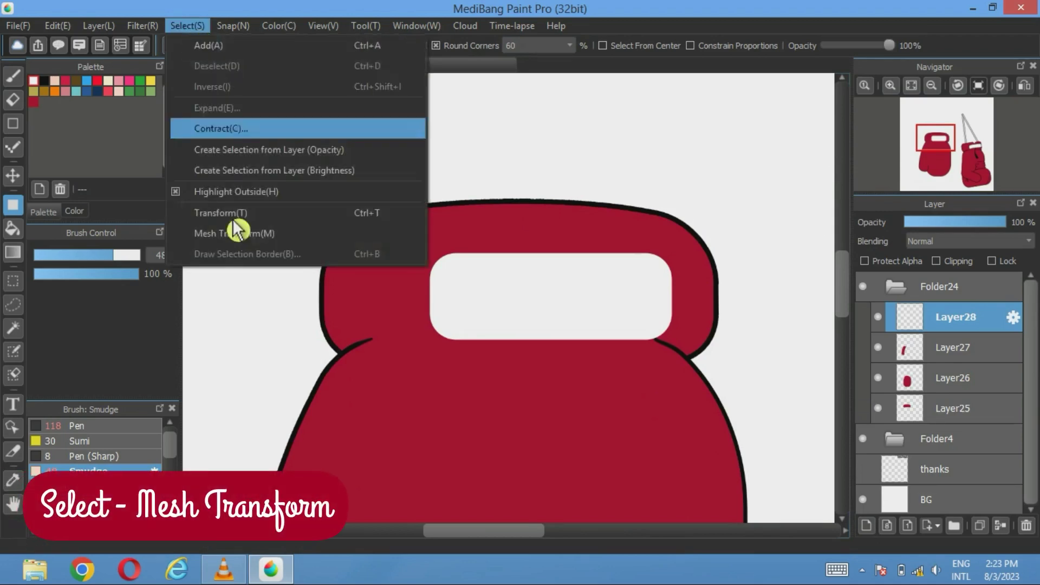
pyautogui.click(237, 232)
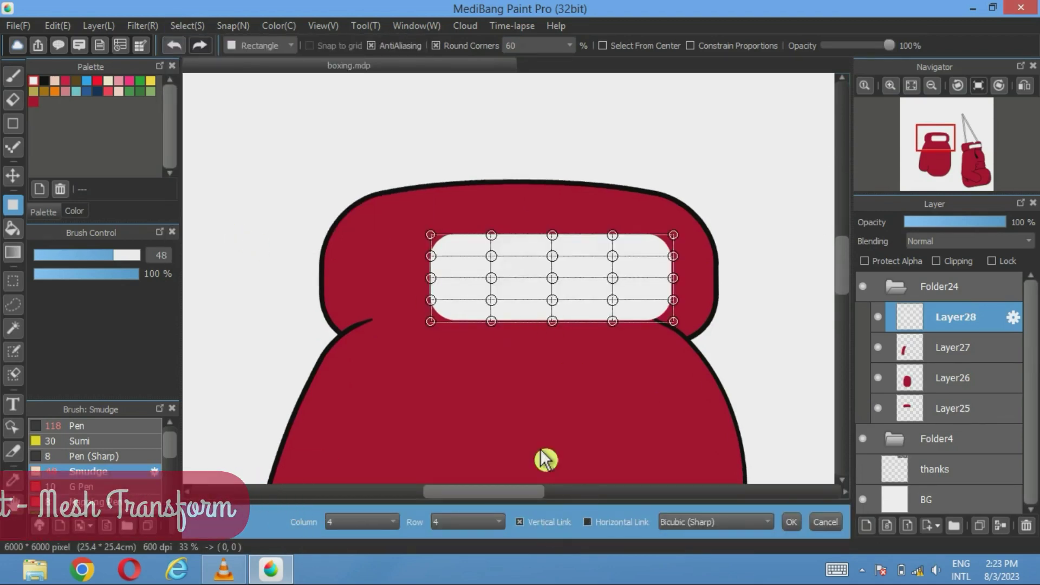
pyautogui.moveTo(552, 300); pyautogui.dragTo(615, 264)
pyautogui.moveTo(493, 274); pyautogui.dragTo(568, 263)
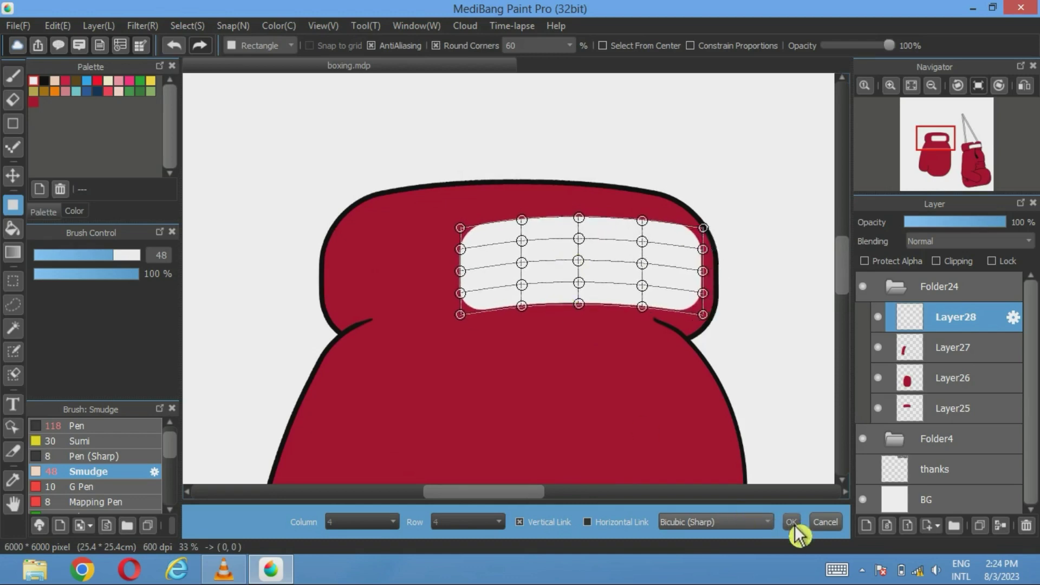
pyautogui.click(792, 522)
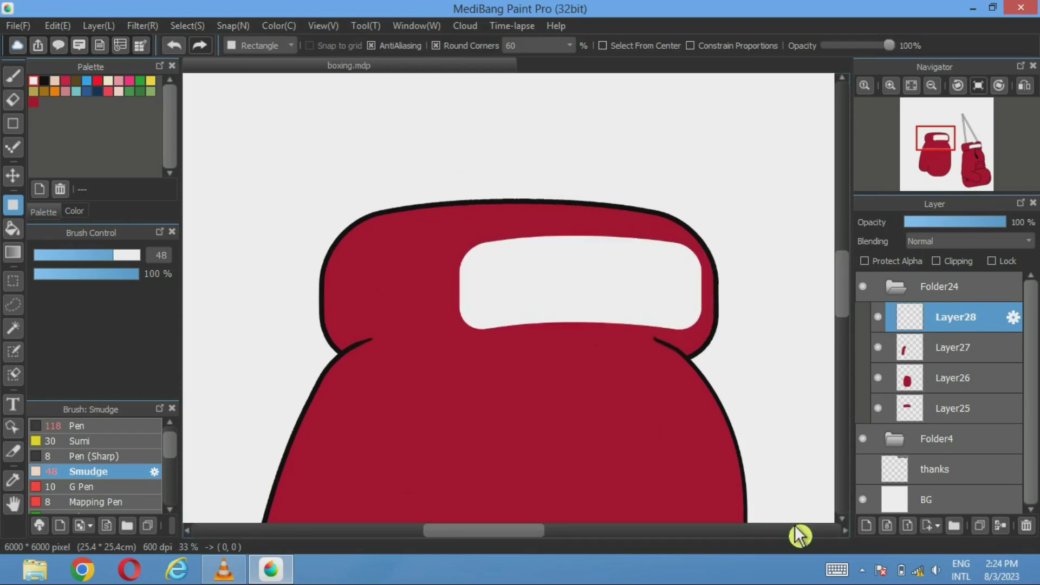
# Select the white label and draw a black 20-pixel selection border on its boundary with rounded corners, then clear the selection.
pyautogui.click(13, 328)
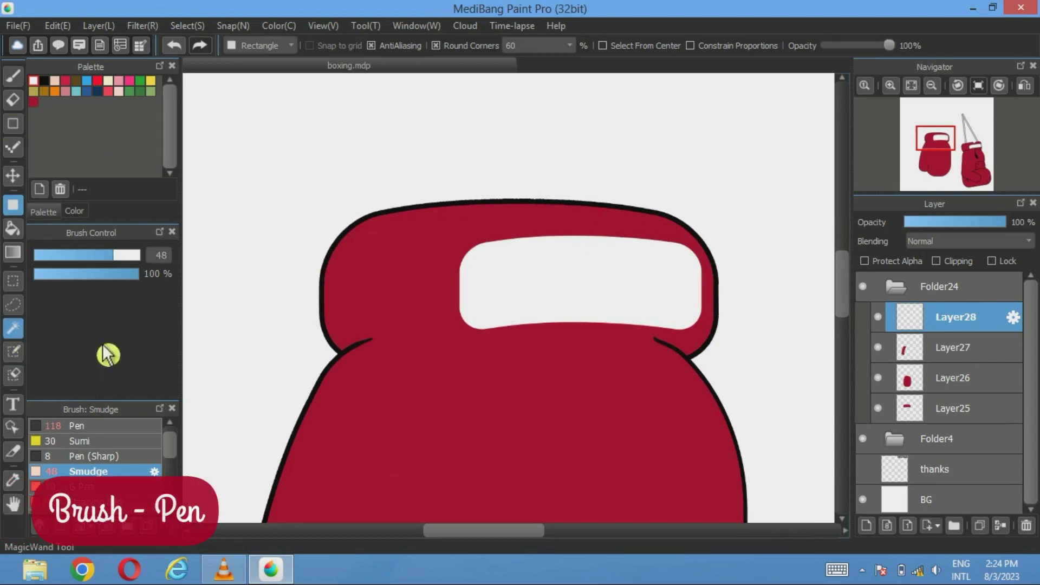
pyautogui.click(590, 298)
pyautogui.click(76, 426)
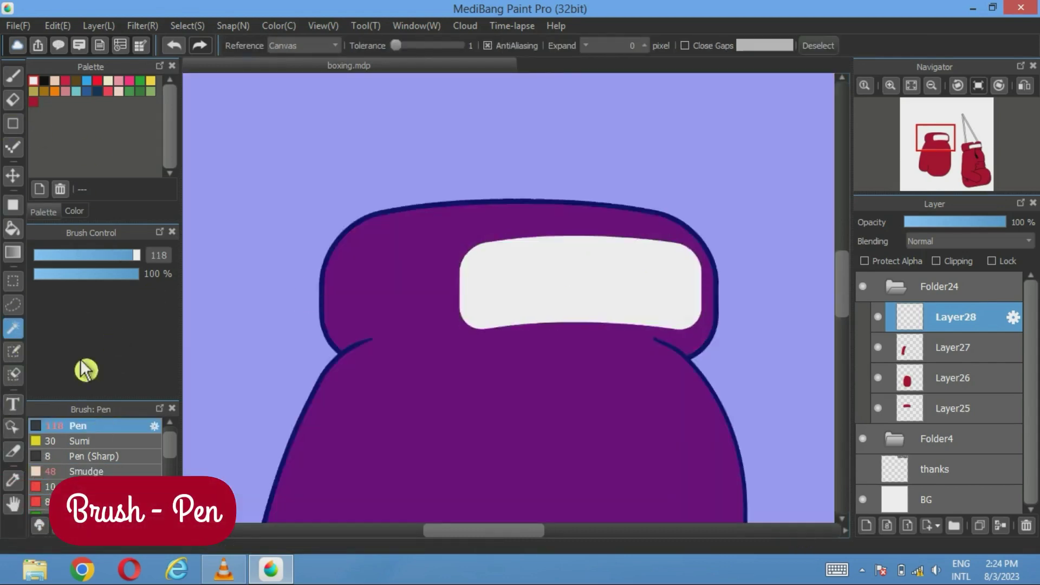
pyautogui.click(187, 26)
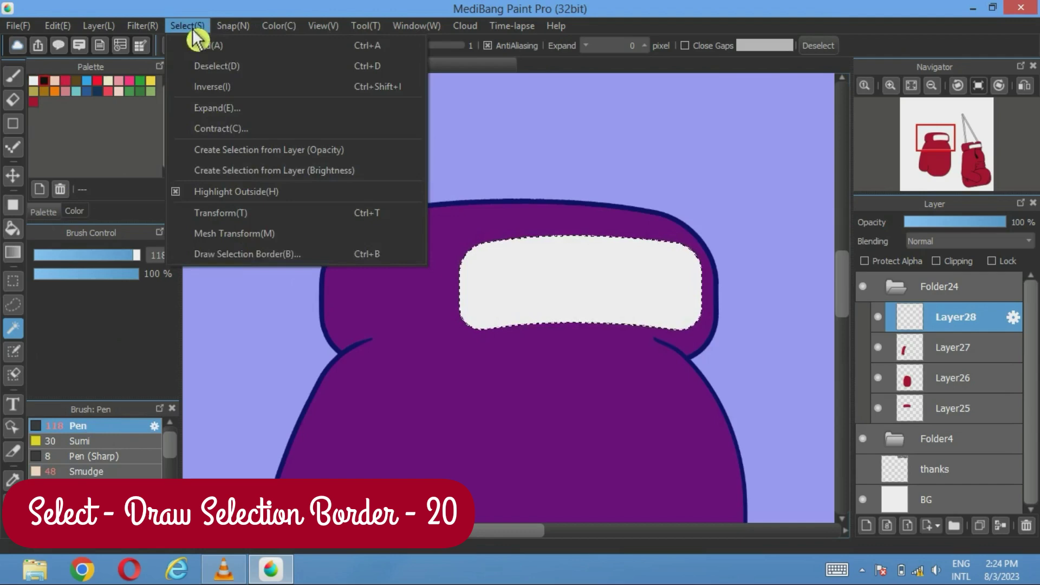
pyautogui.click(238, 251)
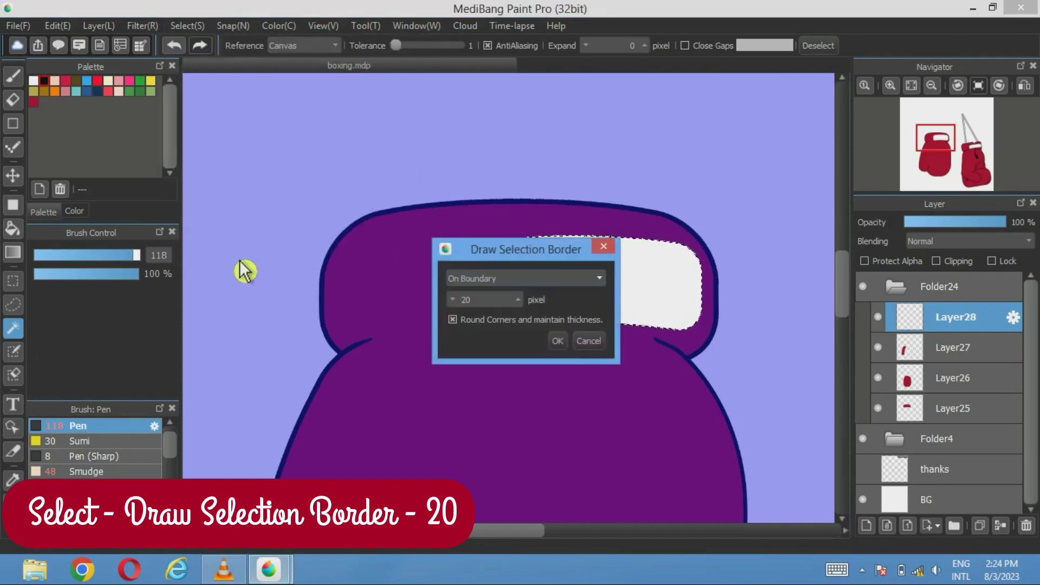
pyautogui.click(558, 341)
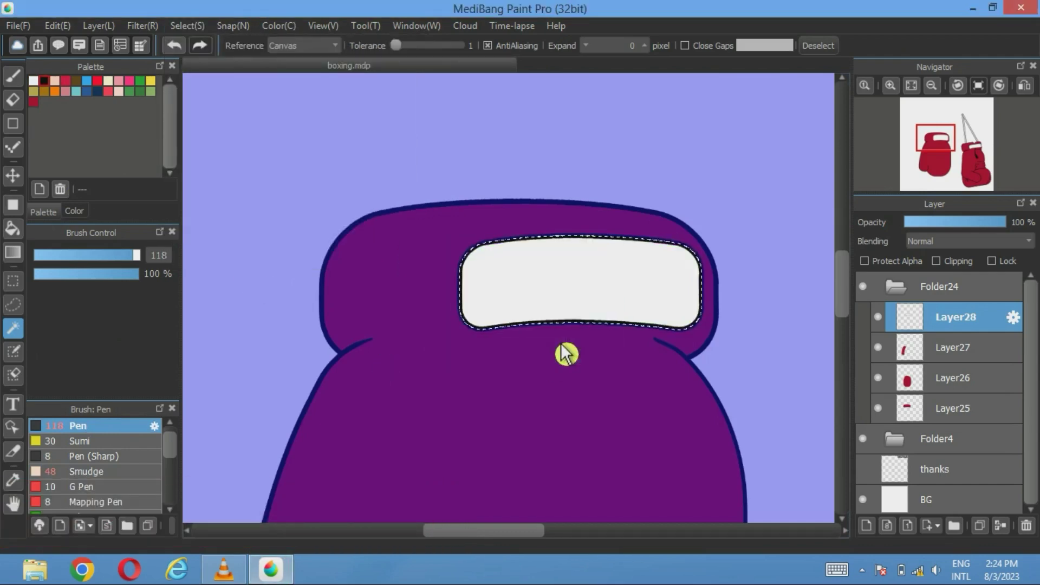
pyautogui.click(818, 45)
# Move the label to align its outer end with the cuff's edge, using 33% layer opacity as a guide, and restore opacity to 100%.
pyautogui.click(13, 175)
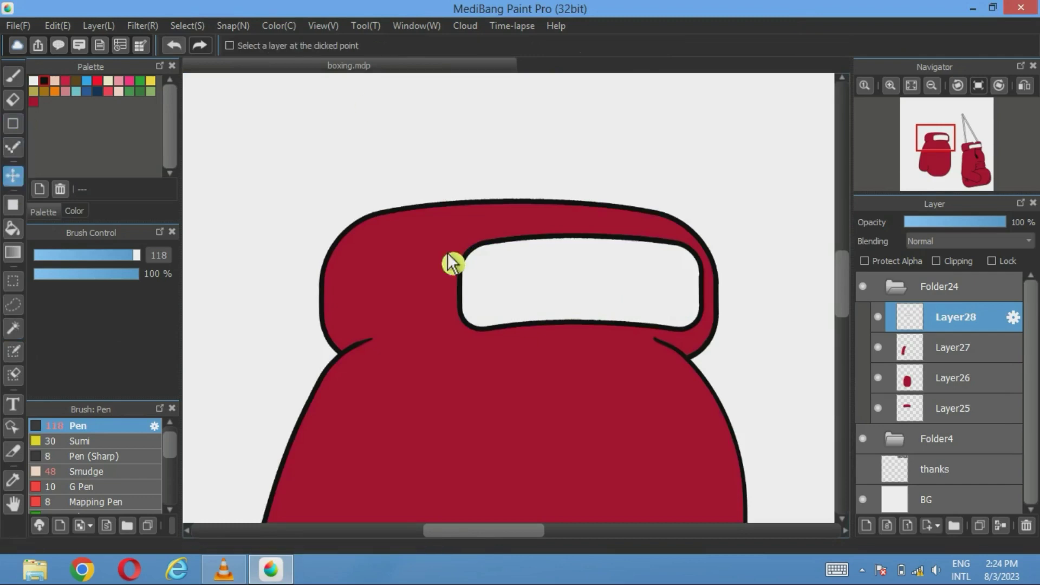
pyautogui.moveTo(622, 302); pyautogui.dragTo(627, 313)
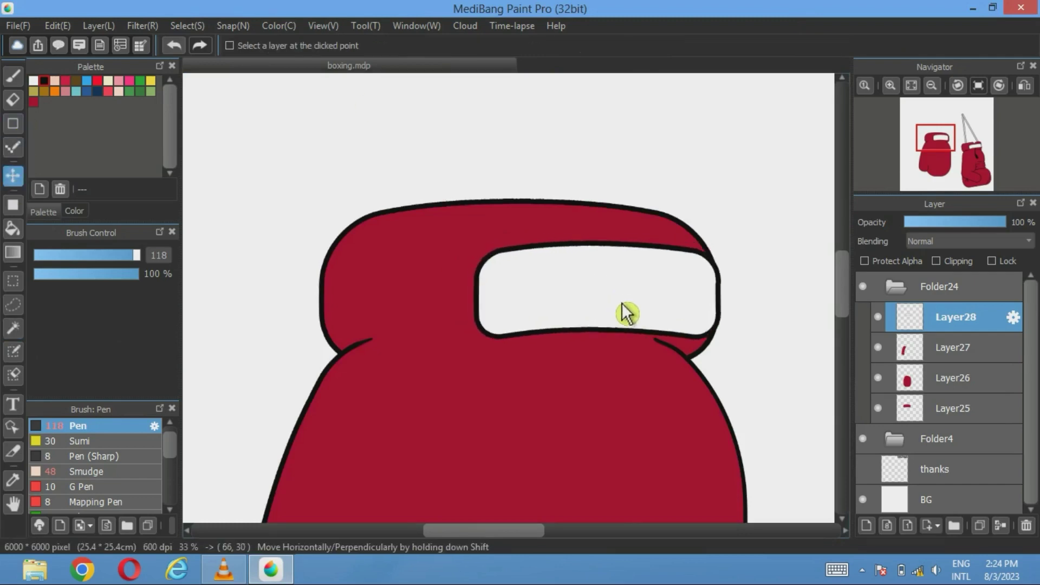
pyautogui.scroll(2, 720, 287)
pyautogui.moveTo(963, 223); pyautogui.dragTo(944, 230)
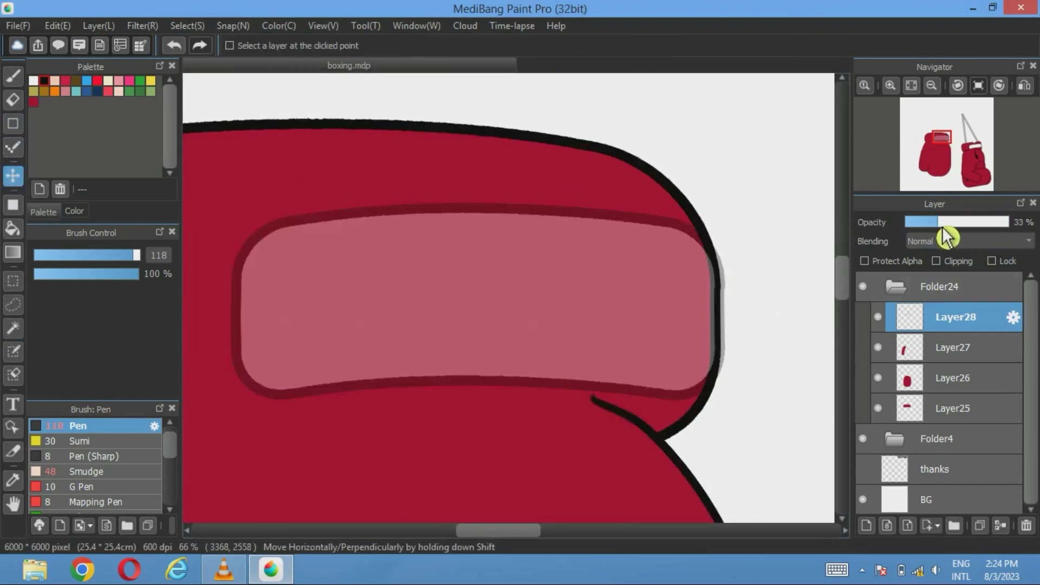
pyautogui.moveTo(658, 312); pyautogui.dragTo(657, 309)
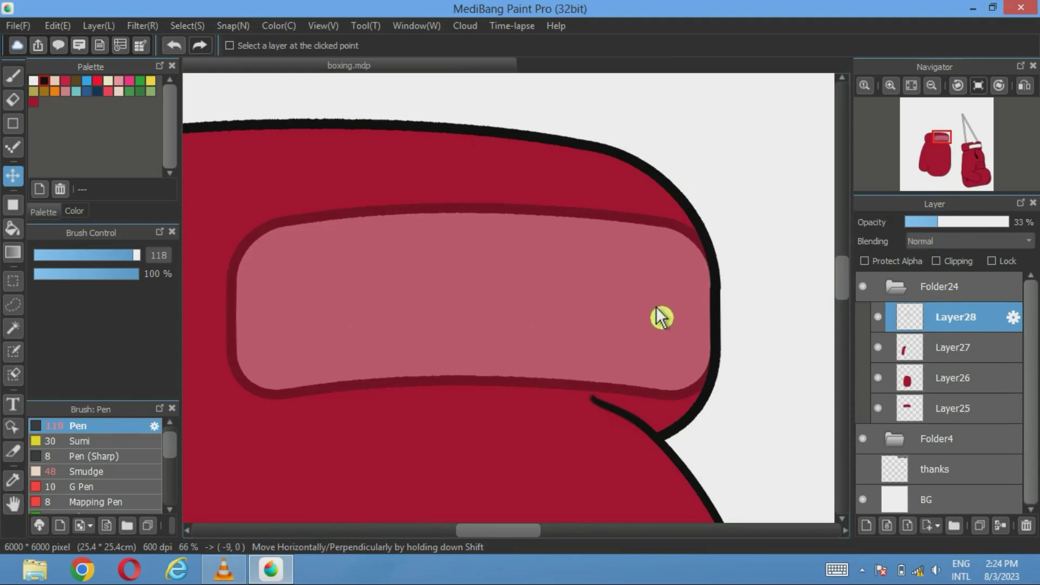
pyautogui.click(13, 100)
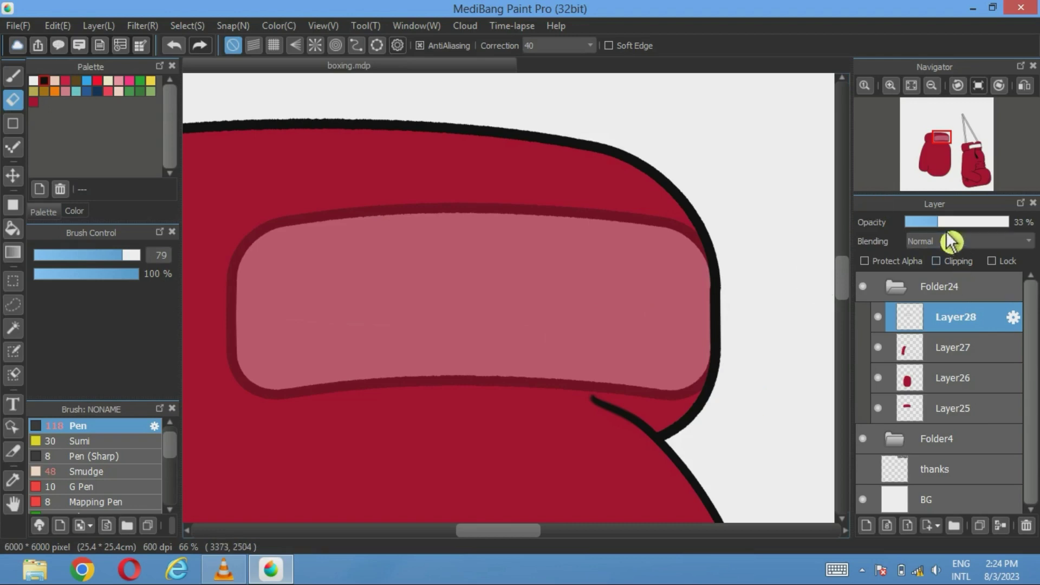
pyautogui.moveTo(947, 223); pyautogui.dragTo(1014, 223)
# Start a 4 by 4 mesh transform on the label and bend it into an arch following the cuff's upper edge.
pyautogui.moveTo(1000, 160)
pyautogui.click(911, 86)
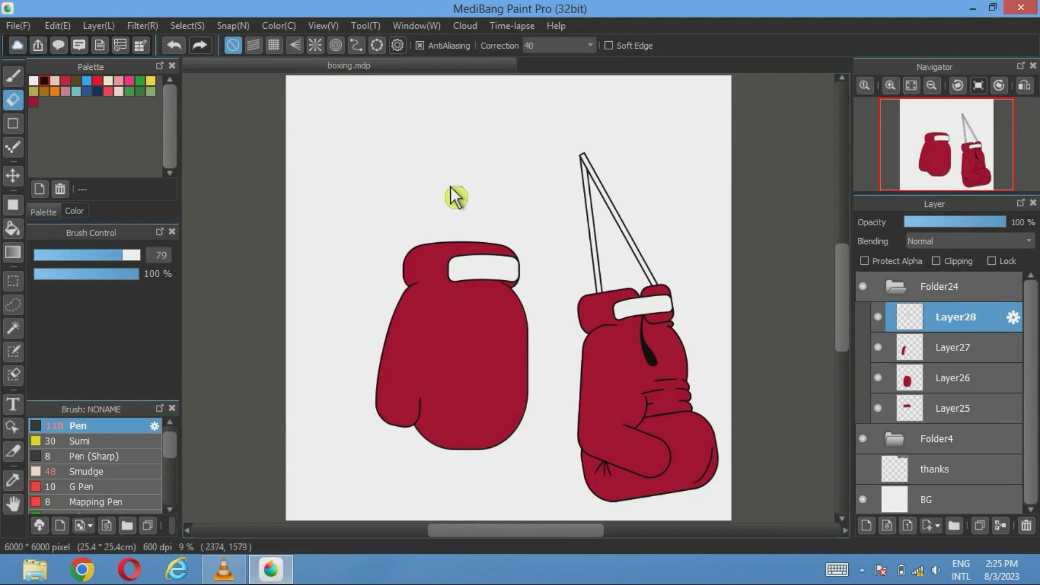
pyautogui.click(188, 26)
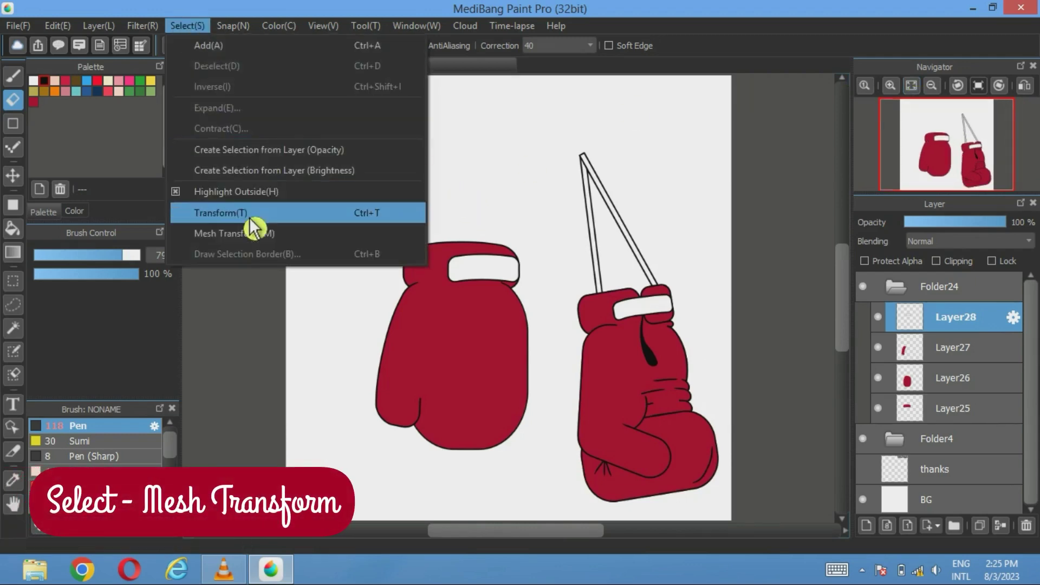
pyautogui.click(252, 233)
pyautogui.scroll(2, 512, 318)
pyautogui.scroll(2, 444, 185)
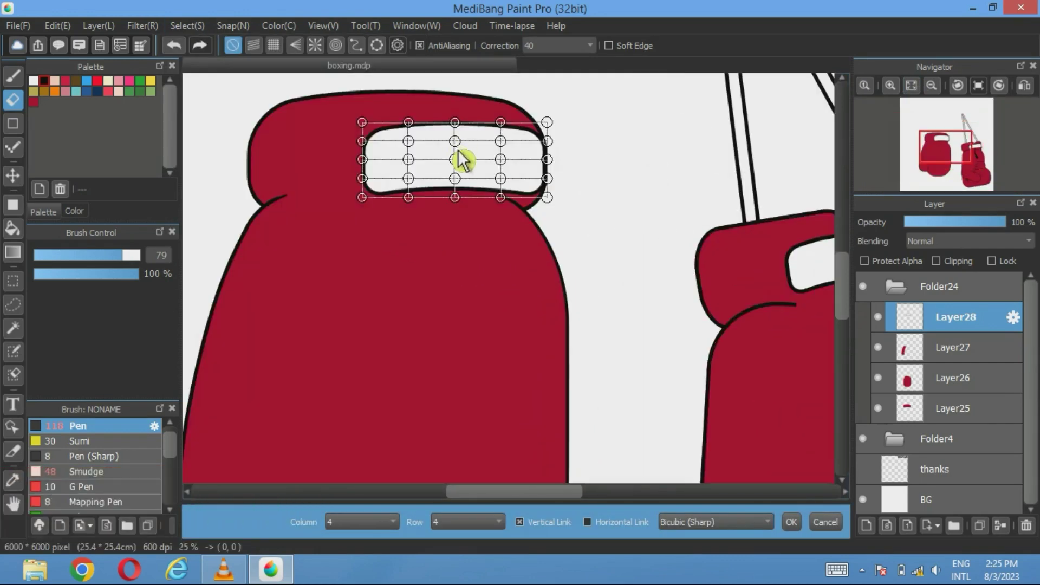
pyautogui.moveTo(459, 160); pyautogui.dragTo(343, 141)
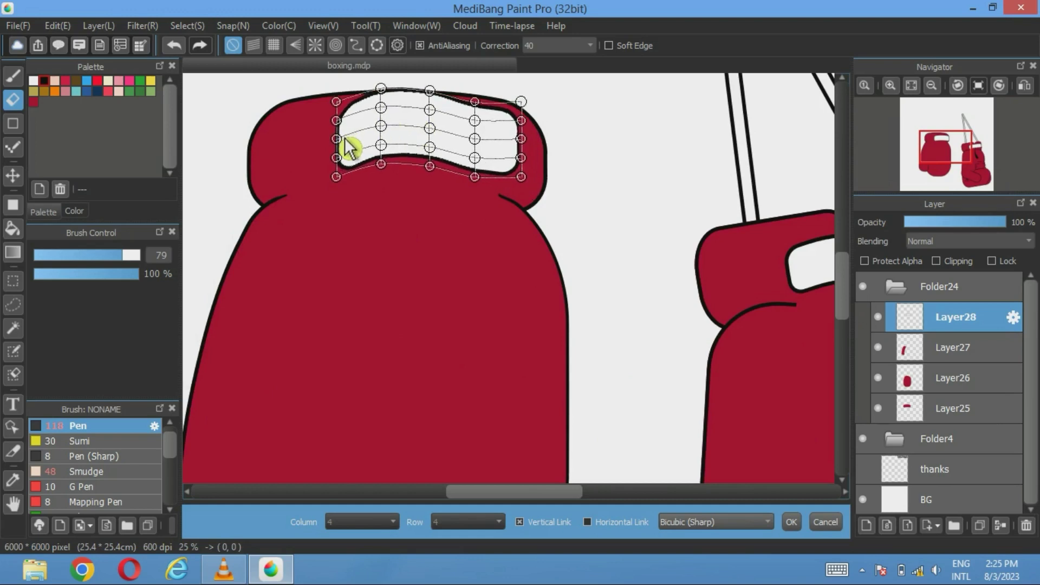
pyautogui.moveTo(480, 125); pyautogui.dragTo(479, 114)
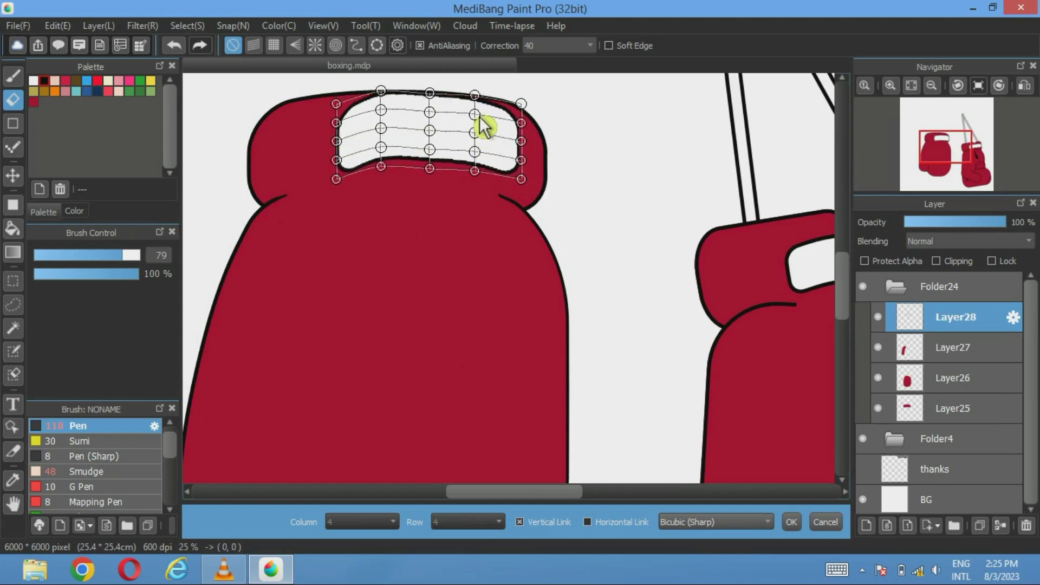
pyautogui.moveTo(529, 150); pyautogui.dragTo(526, 145)
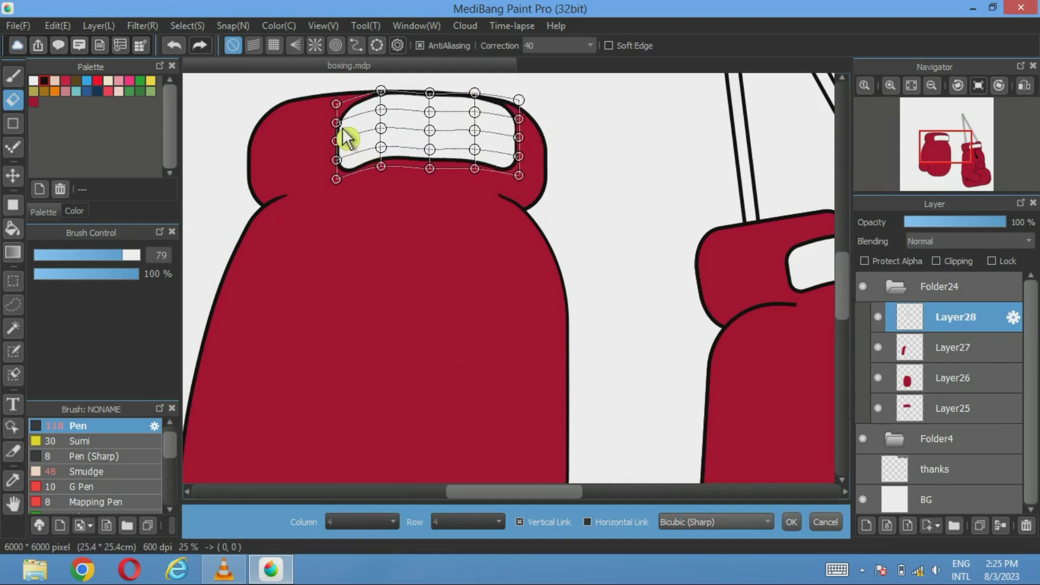
pyautogui.moveTo(342, 129); pyautogui.dragTo(342, 127)
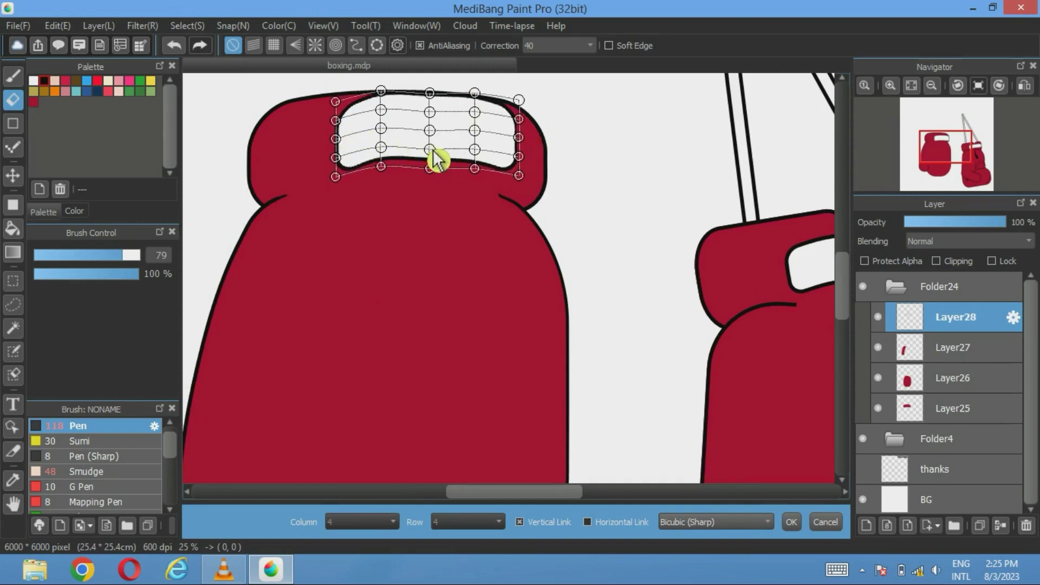
# Shift the meshed label back to the cuff's end nearest the first glove, tilt it down toward that end, and apply the transform.
pyautogui.hotkey('ctrl', 'z')
pyautogui.hotkey('ctrl', 'z')
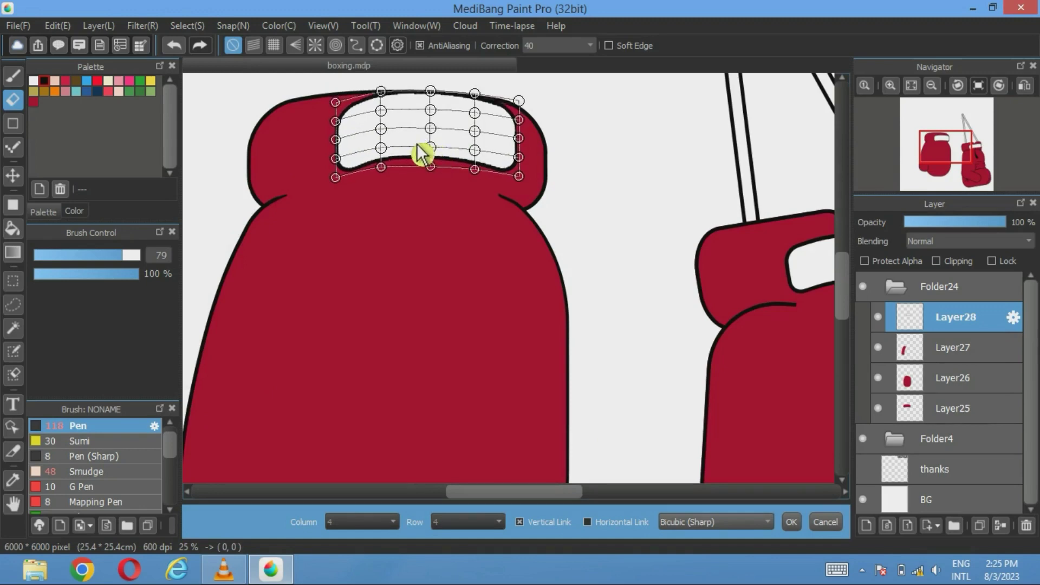
pyautogui.moveTo(444, 162); pyautogui.dragTo(444, 160)
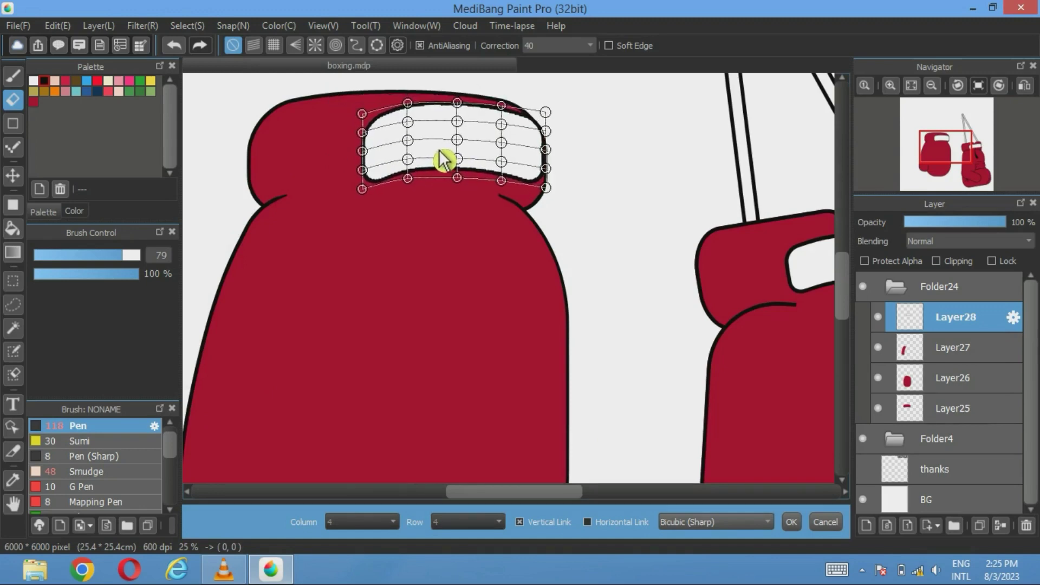
pyautogui.moveTo(371, 161); pyautogui.dragTo(374, 149)
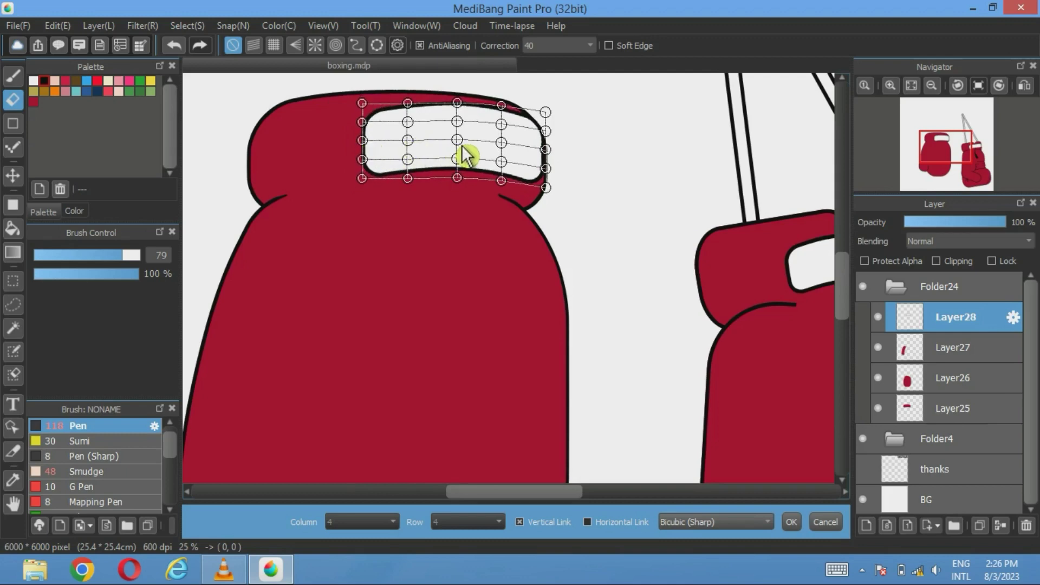
pyautogui.moveTo(463, 147); pyautogui.dragTo(461, 147)
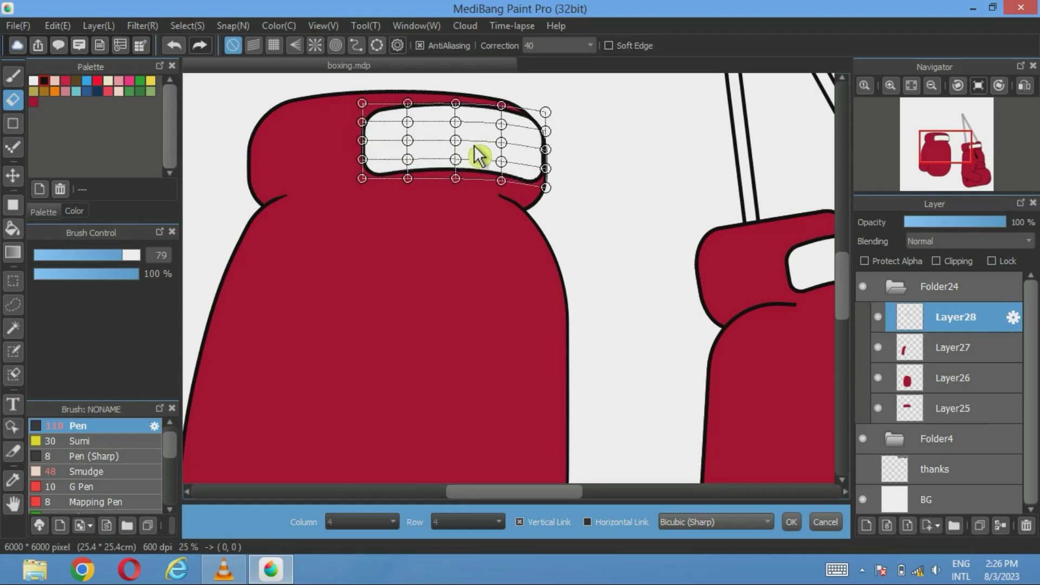
pyautogui.moveTo(608, 191); pyautogui.dragTo(609, 204)
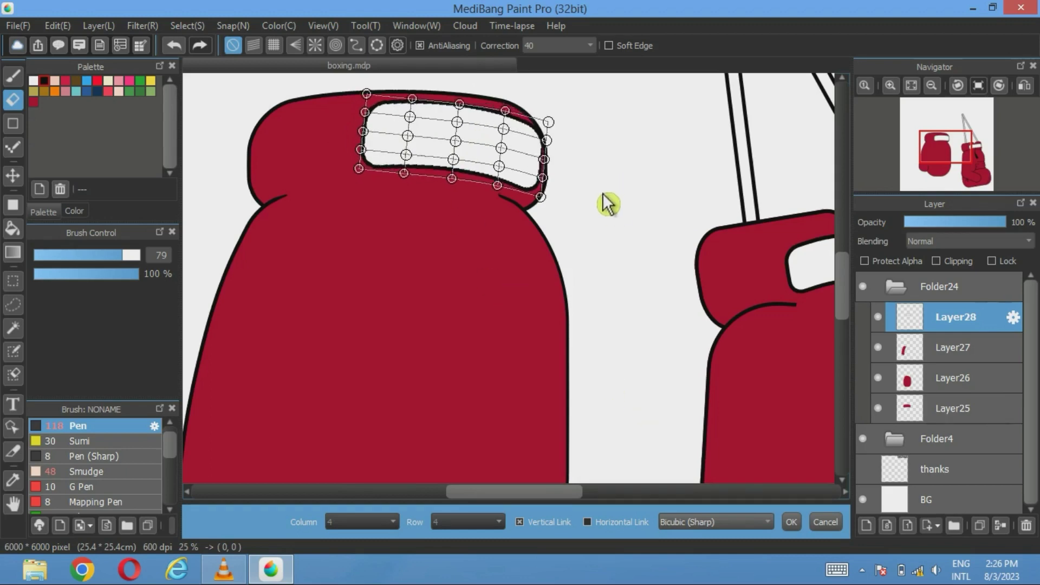
pyautogui.moveTo(531, 168); pyautogui.dragTo(532, 165)
pyautogui.click(795, 529)
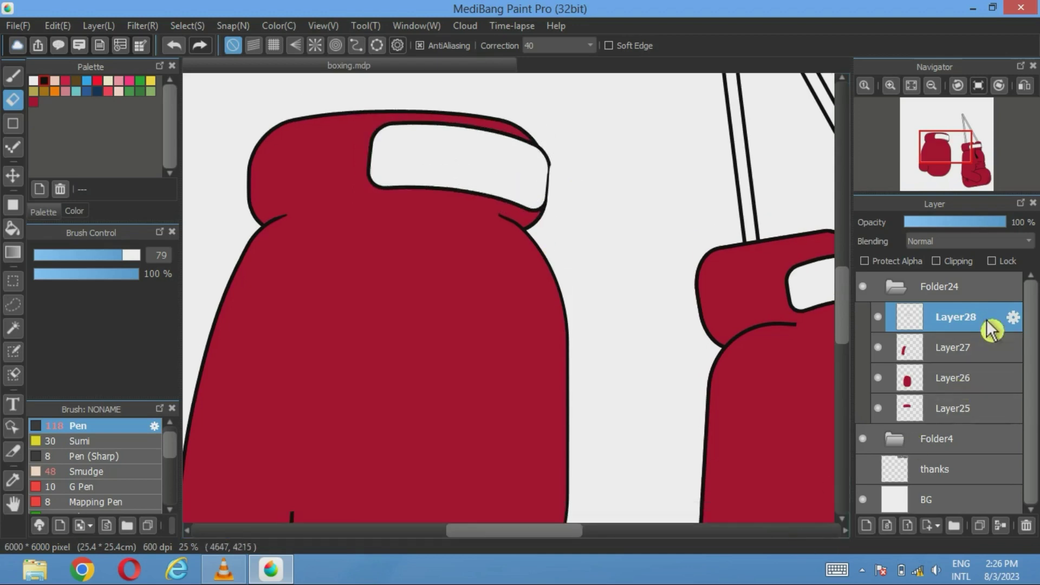
# Lower Layer28 to 31% opacity, erase the label parts outside the cuff with a 79-pixel Eraser, and restore opacity to 100%.
pyautogui.click(937, 222)
pyautogui.scroll(3, 553, 274)
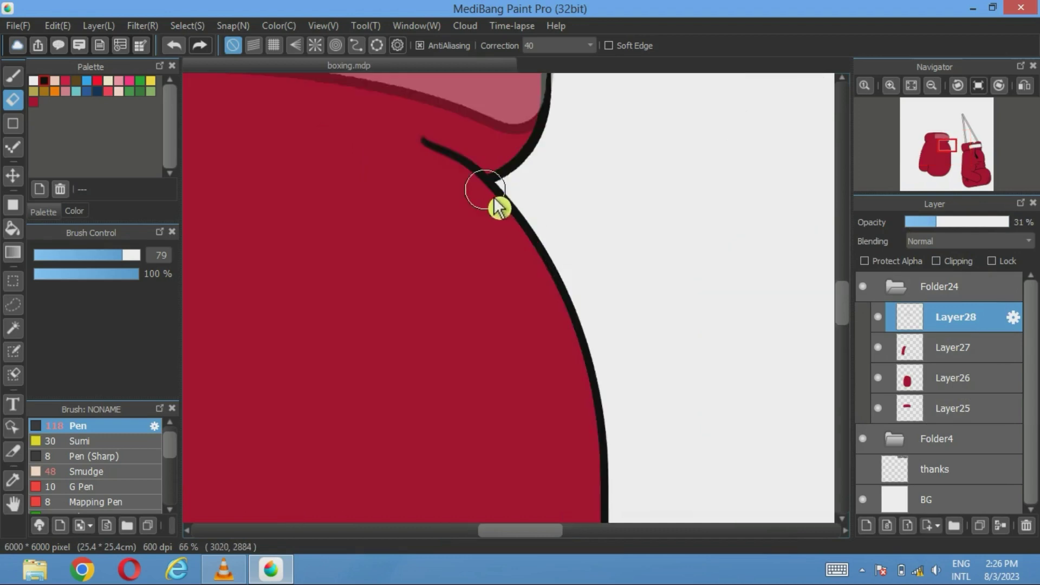
pyautogui.scroll(4, 504, 379)
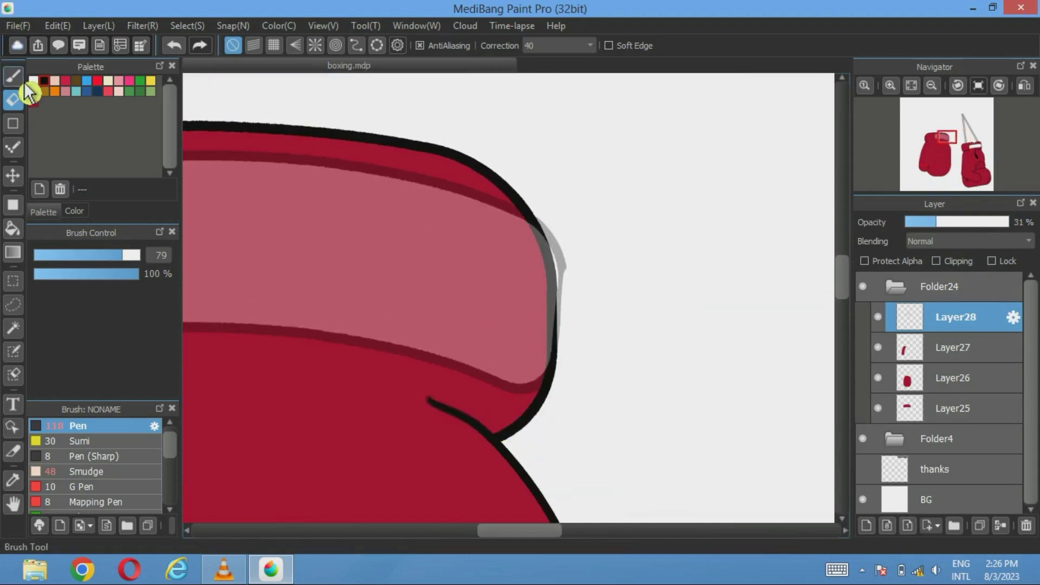
pyautogui.moveTo(562, 223)
pyautogui.mouseDown()
pyautogui.moveTo(573, 311)
pyautogui.moveTo(572, 410)
pyautogui.mouseUp()
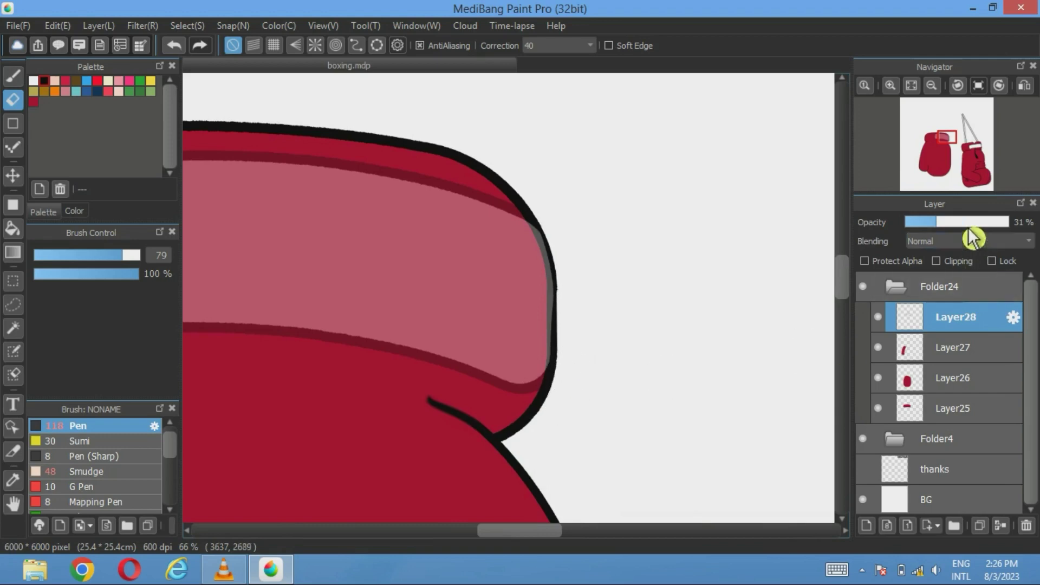
pyautogui.moveTo(936, 222); pyautogui.dragTo(1018, 229)
# Hide Layer28 and Layer26, select the cuff's black outline with the Magic Wand, show Layer28, and erase the label overlapping that outline.
pyautogui.click(878, 317)
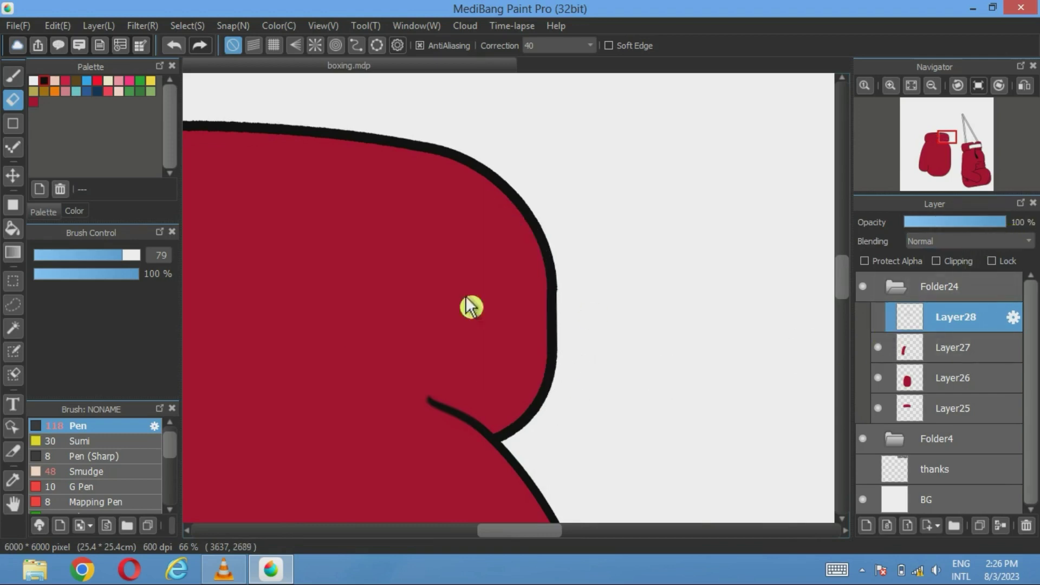
pyautogui.click(878, 378)
pyautogui.click(13, 328)
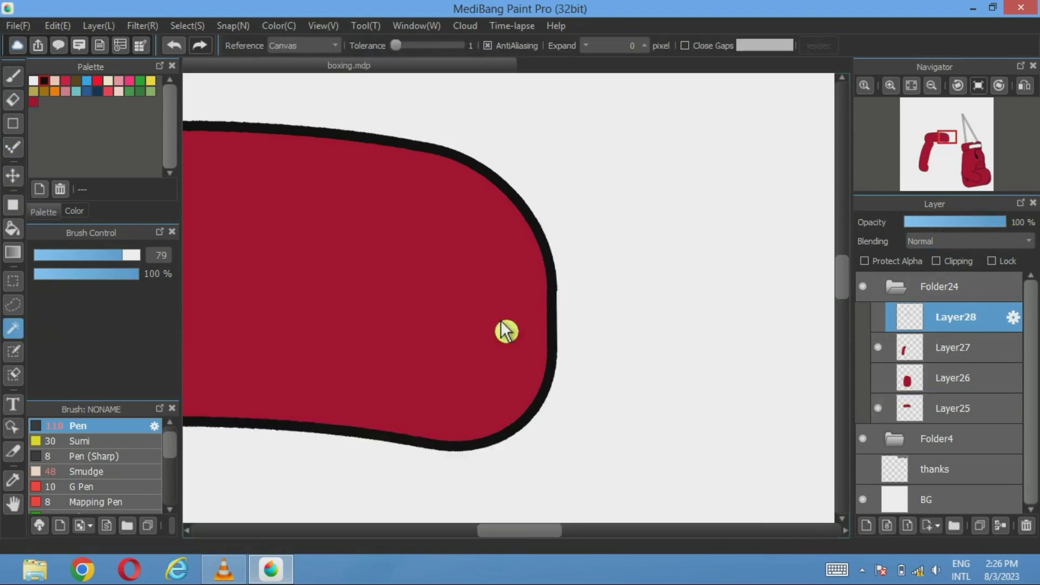
pyautogui.click(559, 308)
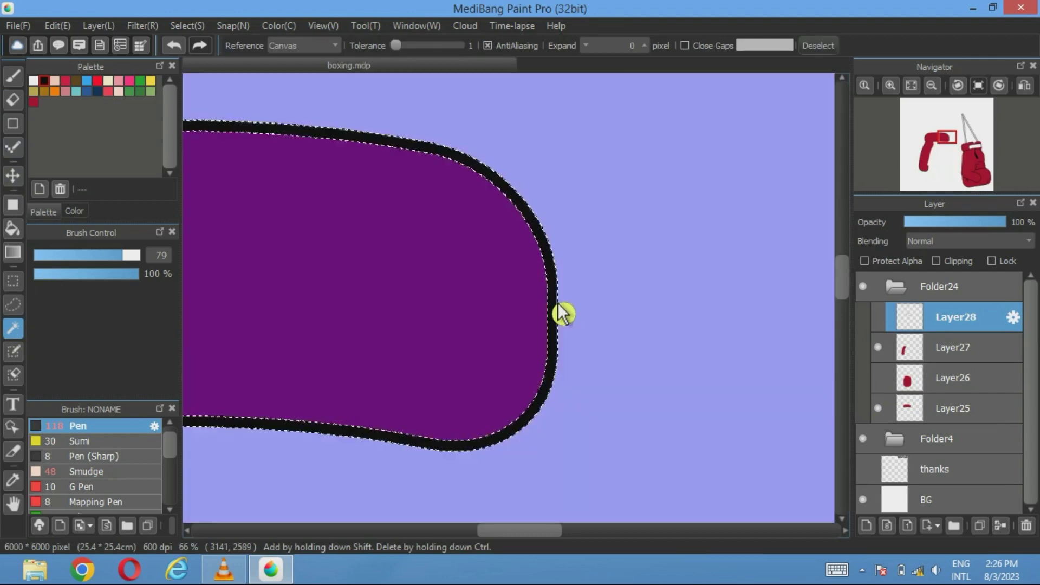
pyautogui.click(878, 318)
pyautogui.click(13, 99)
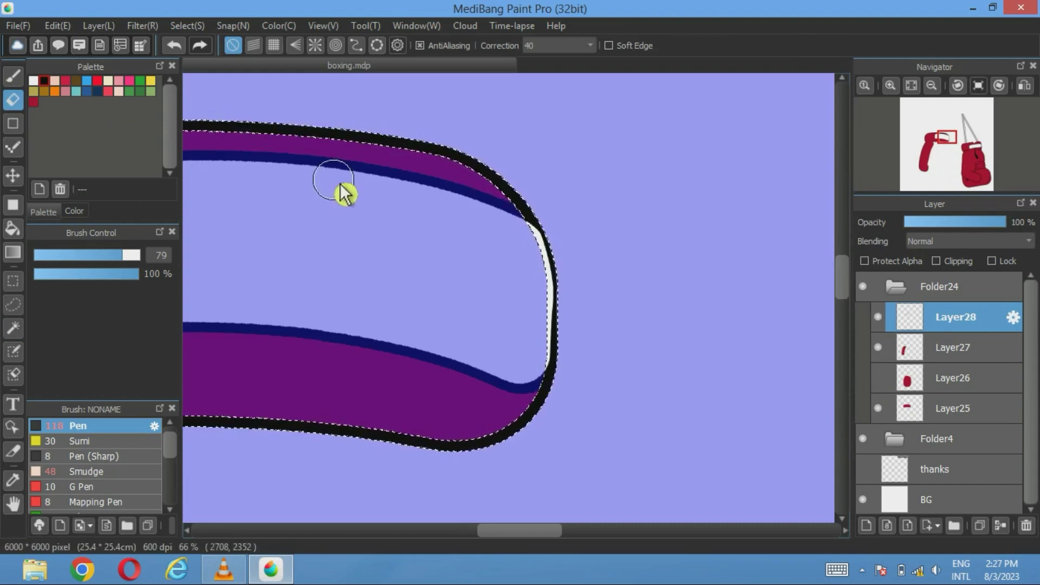
pyautogui.moveTo(549, 240); pyautogui.dragTo(550, 399)
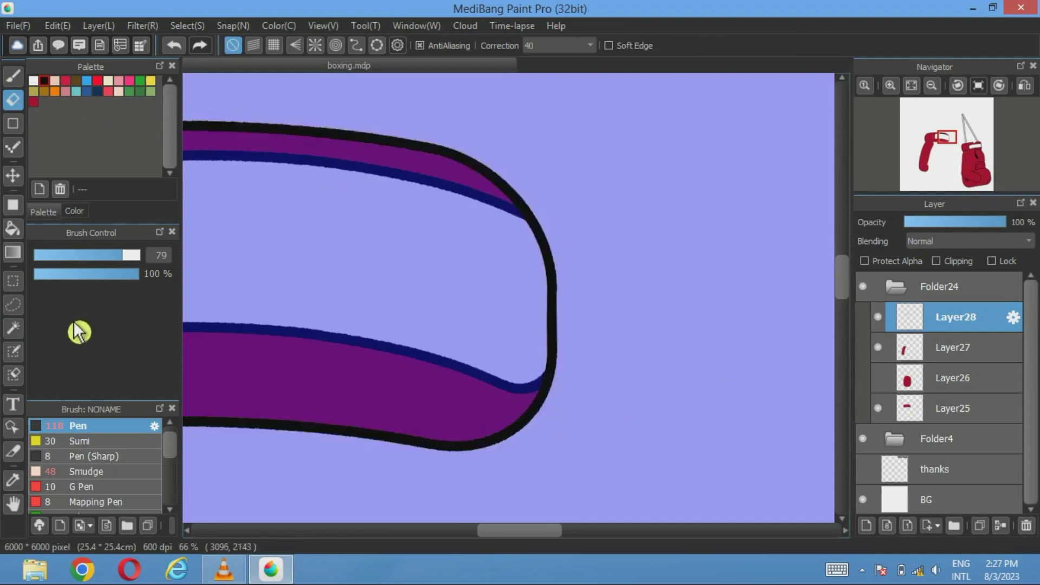
# Clear the outline selection and show Layer26 again to complete the second glove.
pyautogui.click(13, 328)
pyautogui.click(818, 47)
pyautogui.click(878, 378)
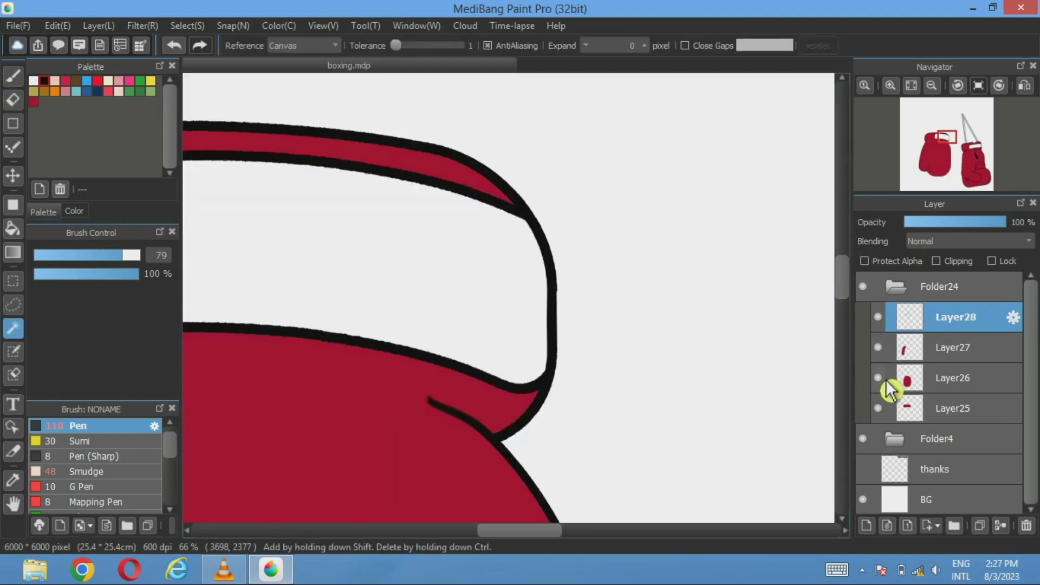
pyautogui.click(911, 86)
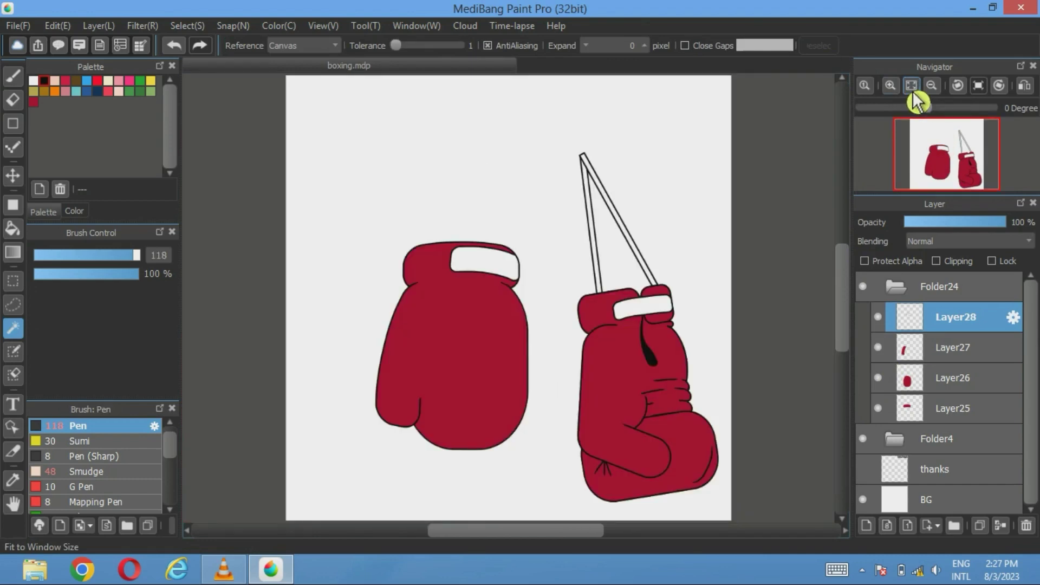
# Add a new layer beneath Layer28 and draw a short curved crease below the second glove's cuff with a 20-pixel Pen.
pyautogui.click(867, 525)
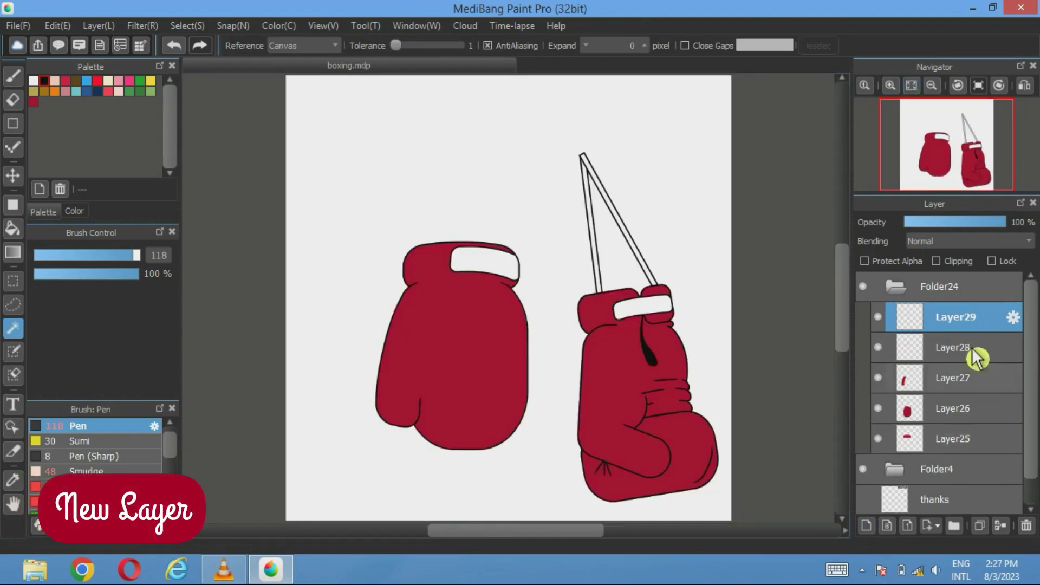
pyautogui.moveTo(975, 333); pyautogui.dragTo(954, 393)
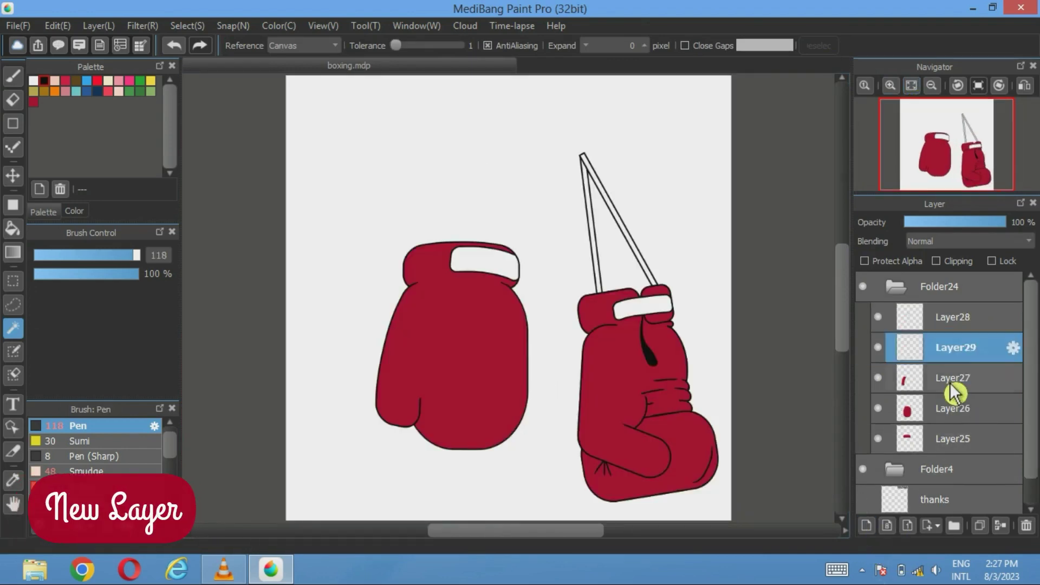
pyautogui.click(16, 81)
pyautogui.scroll(3, 417, 304)
pyautogui.write('20')
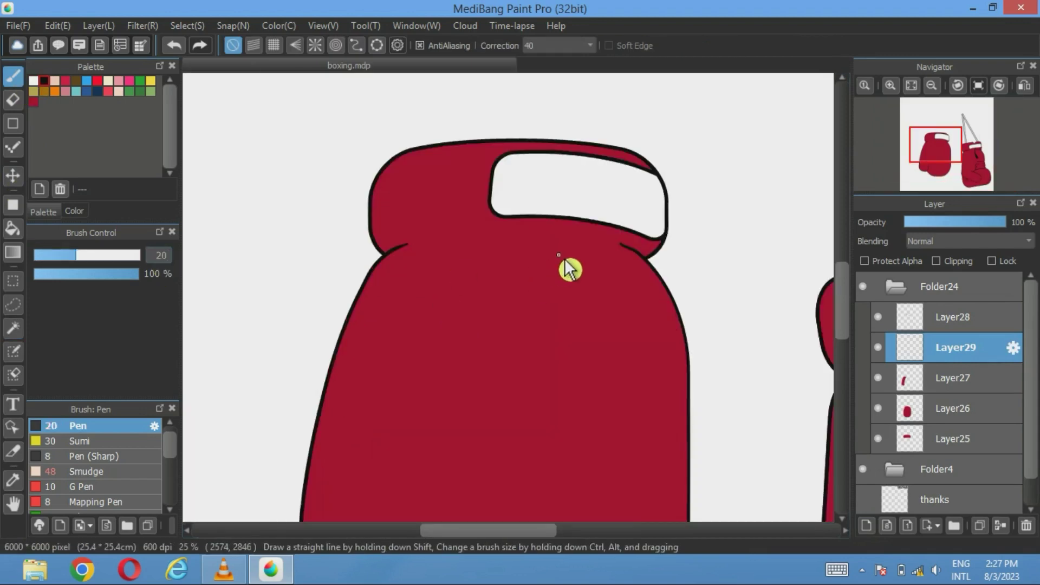
pyautogui.scroll(2, 477, 249)
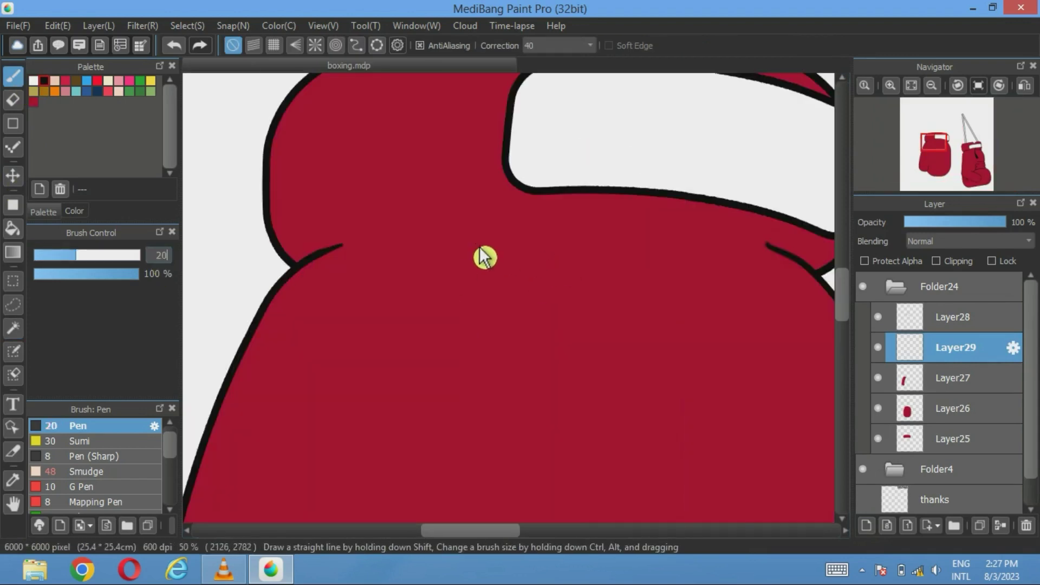
pyautogui.moveTo(446, 235); pyautogui.dragTo(402, 297)
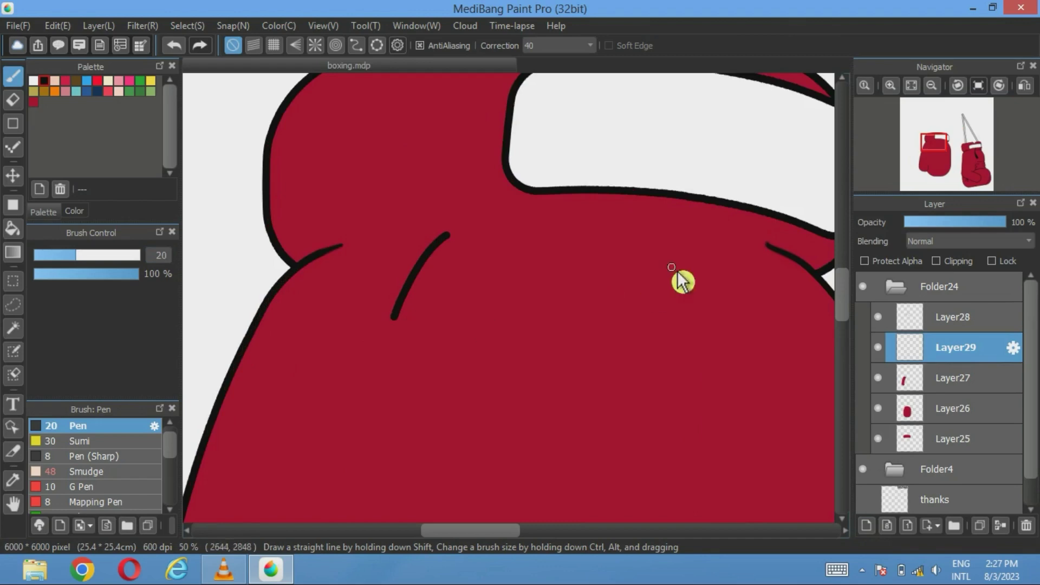
# Draw two more short creases beneath the cuff label, undoing and redrawing strokes until their length and position suit.
pyautogui.moveTo(612, 239); pyautogui.dragTo(599, 320)
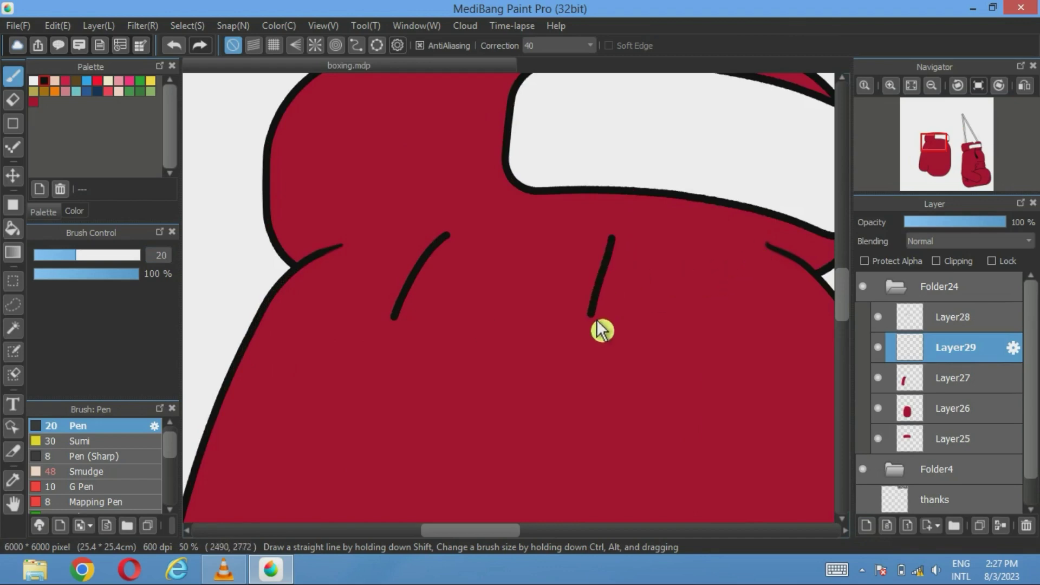
pyautogui.click(175, 46)
pyautogui.moveTo(707, 252)
pyautogui.mouseDown()
pyautogui.moveTo(715, 316)
pyautogui.moveTo(698, 353)
pyautogui.moveTo(687, 319)
pyautogui.moveTo(712, 322)
pyautogui.moveTo(686, 374)
pyautogui.mouseUp()
pyautogui.click(174, 45)
pyautogui.moveTo(602, 265); pyautogui.dragTo(579, 339)
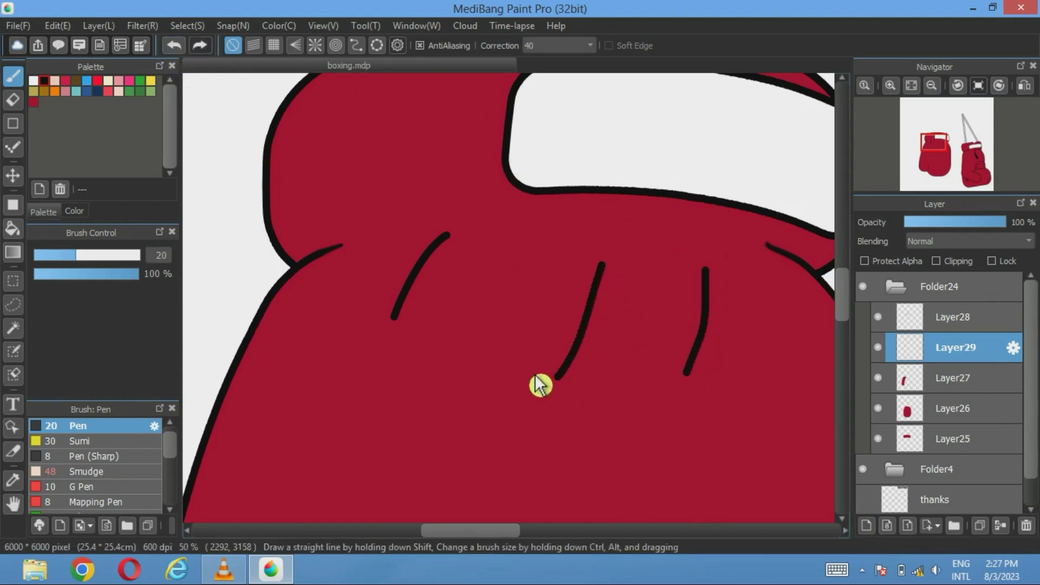
pyautogui.click(175, 45)
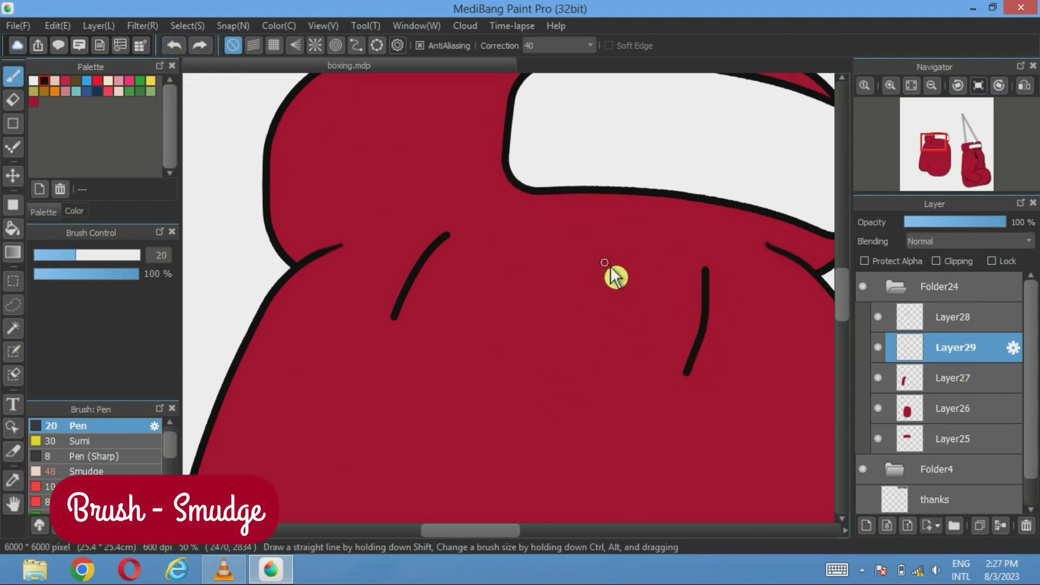
pyautogui.moveTo(605, 263); pyautogui.dragTo(578, 332)
# Taper both ends of the first crease to fine points with the 48-pixel Smudge brush.
pyautogui.click(86, 471)
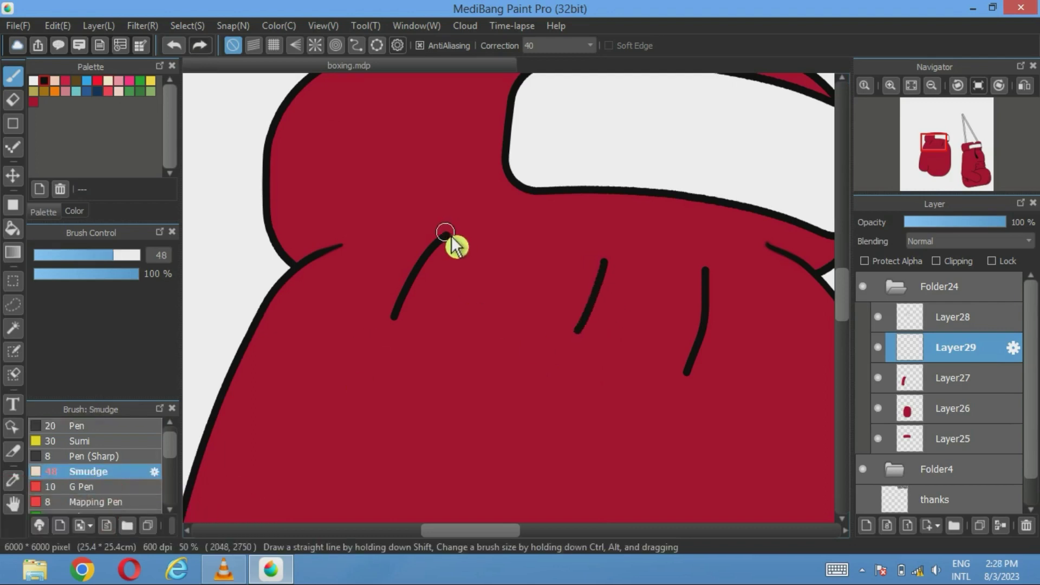
pyautogui.scroll(3, 445, 233)
pyautogui.moveTo(457, 250); pyautogui.dragTo(489, 225)
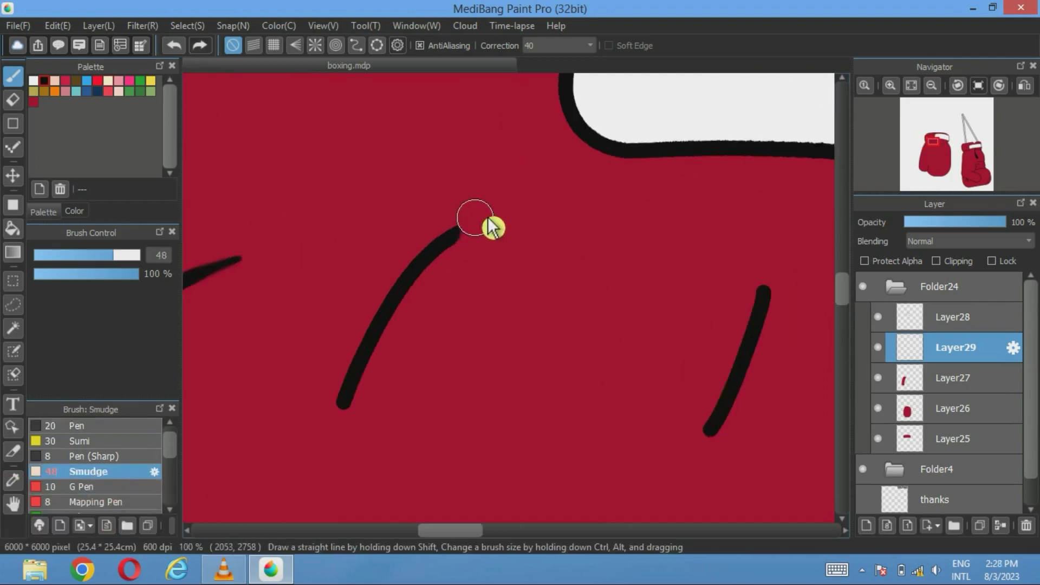
pyautogui.moveTo(364, 388); pyautogui.dragTo(348, 478)
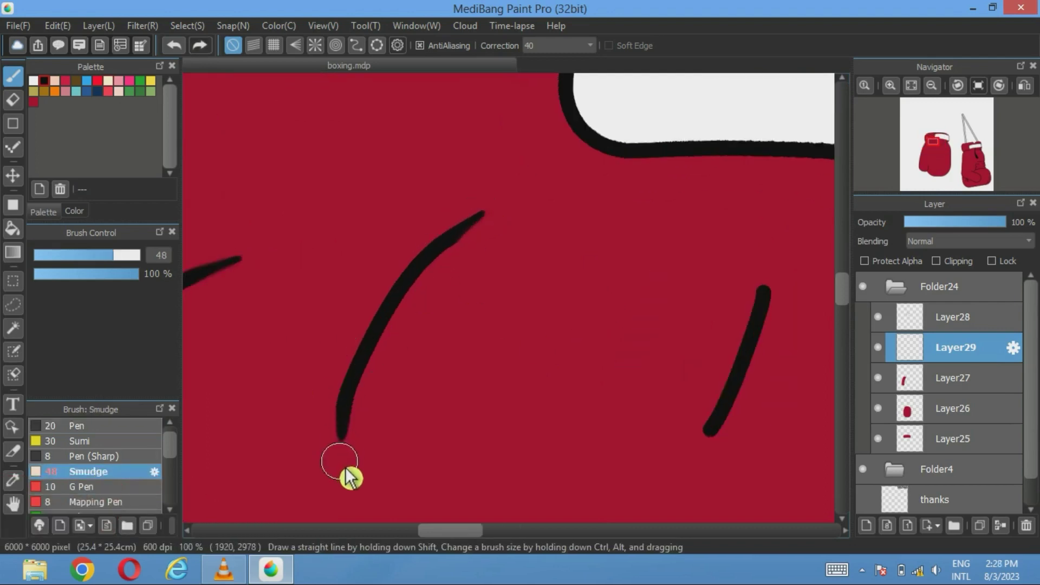
pyautogui.click(179, 45)
pyautogui.scroll(-2, 345, 217)
pyautogui.moveTo(367, 228); pyautogui.dragTo(359, 274)
# Smudge the ends of the other two creases into points, redoing the lower end of the one nearest the first glove.
pyautogui.moveTo(607, 264); pyautogui.dragTo(592, 278)
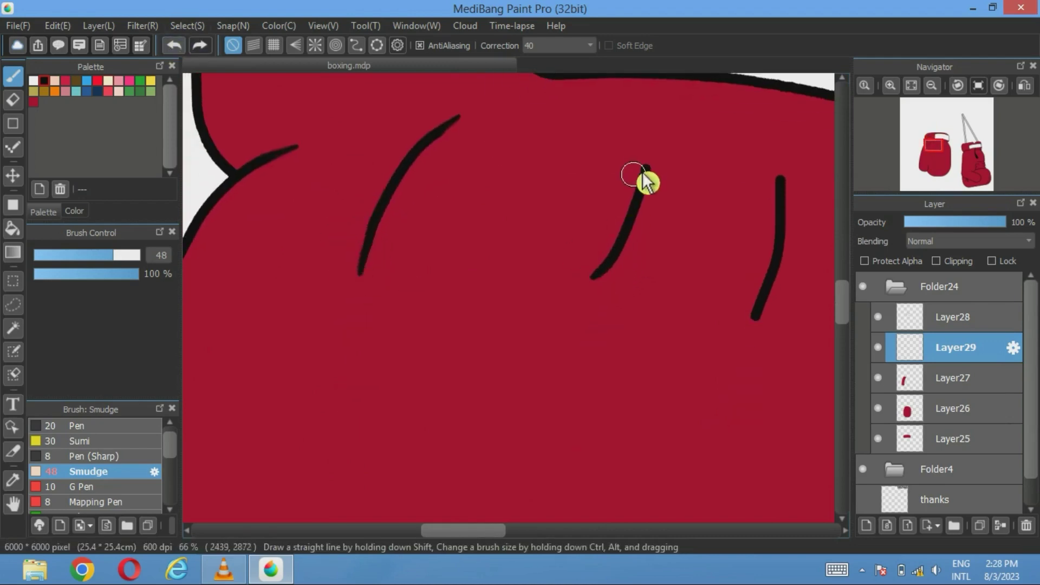
pyautogui.moveTo(644, 170); pyautogui.dragTo(646, 139)
pyautogui.moveTo(780, 184); pyautogui.dragTo(773, 152)
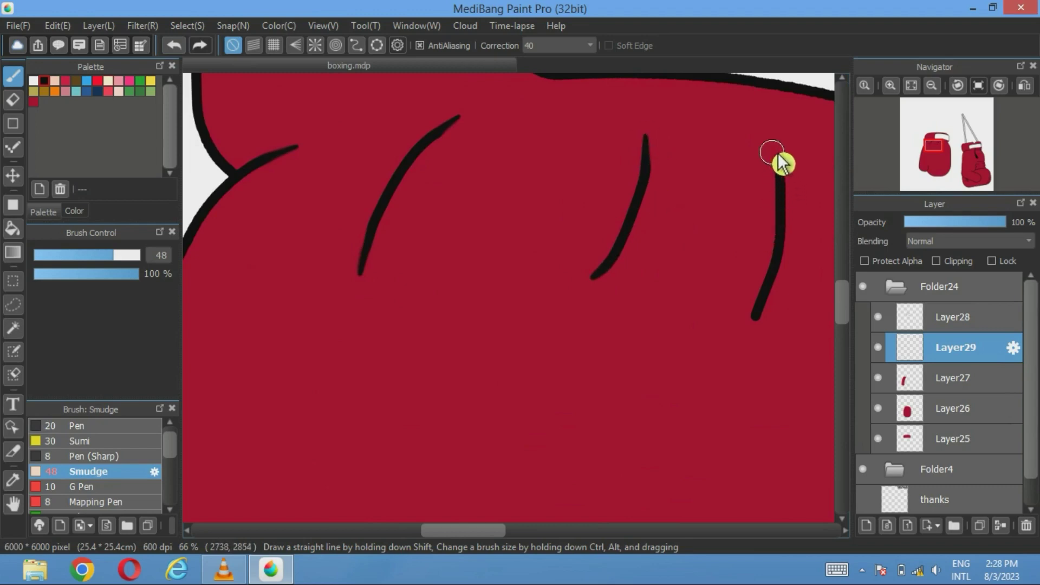
pyautogui.moveTo(780, 272)
pyautogui.mouseDown()
pyautogui.moveTo(759, 325)
pyautogui.moveTo(734, 344)
pyautogui.mouseUp()
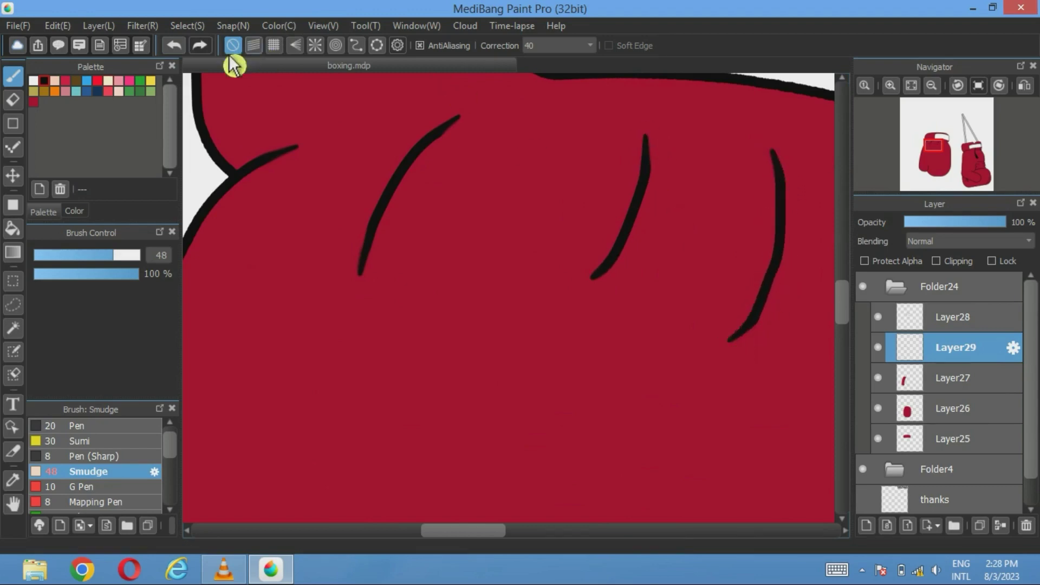
pyautogui.click(174, 45)
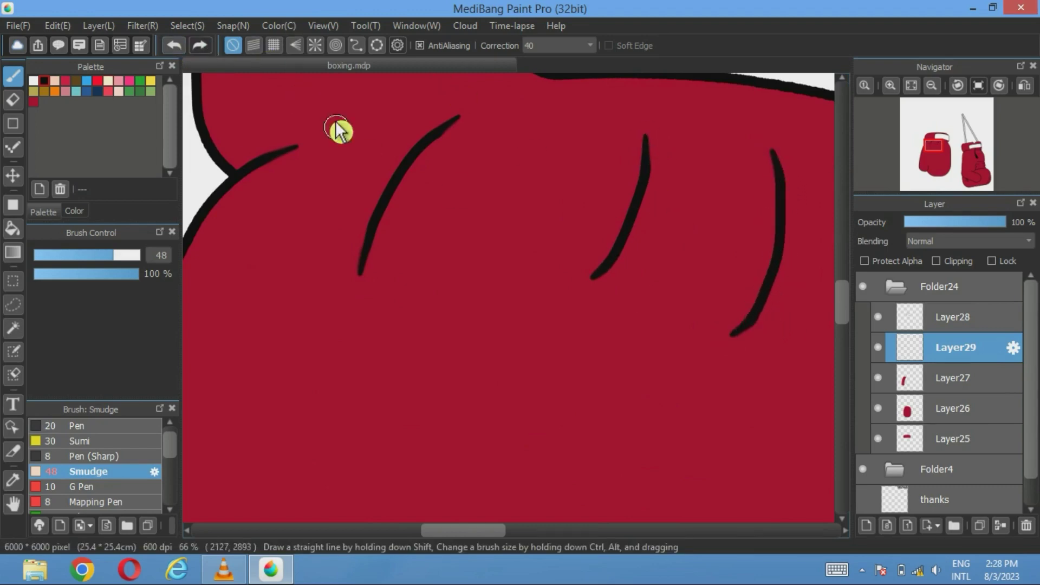
pyautogui.moveTo(765, 303); pyautogui.dragTo(748, 343)
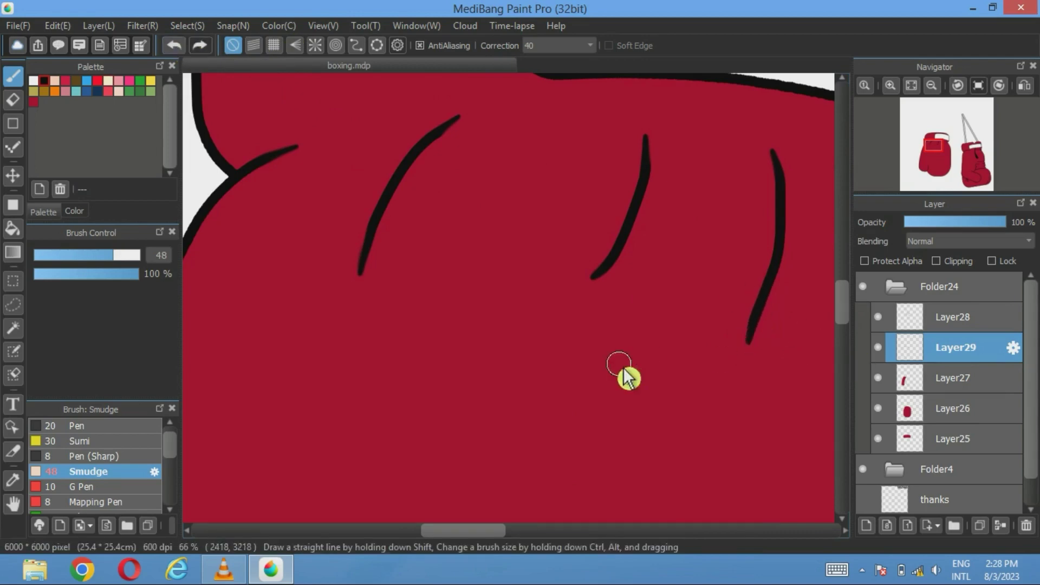
pyautogui.click(911, 85)
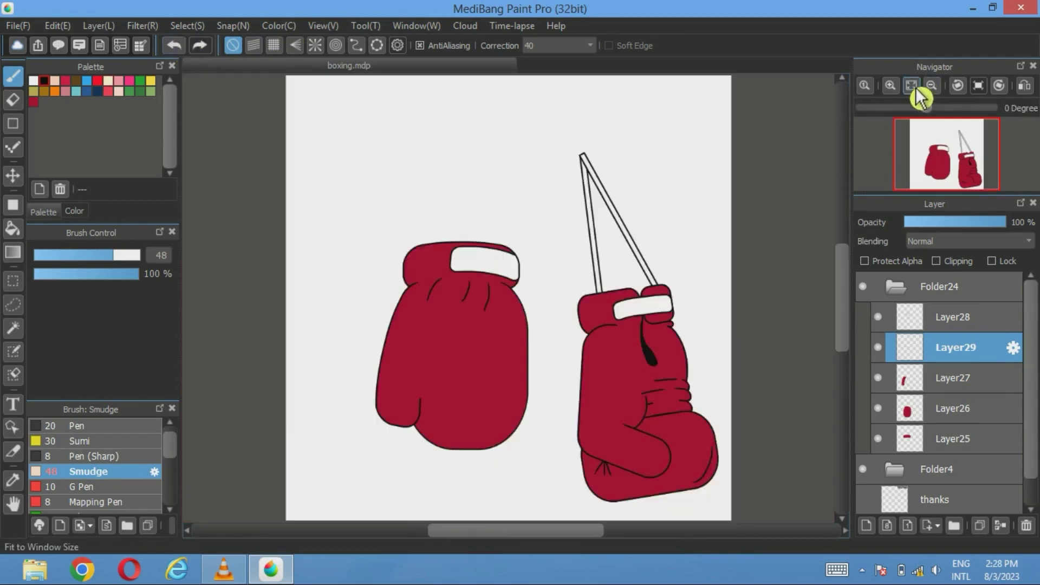
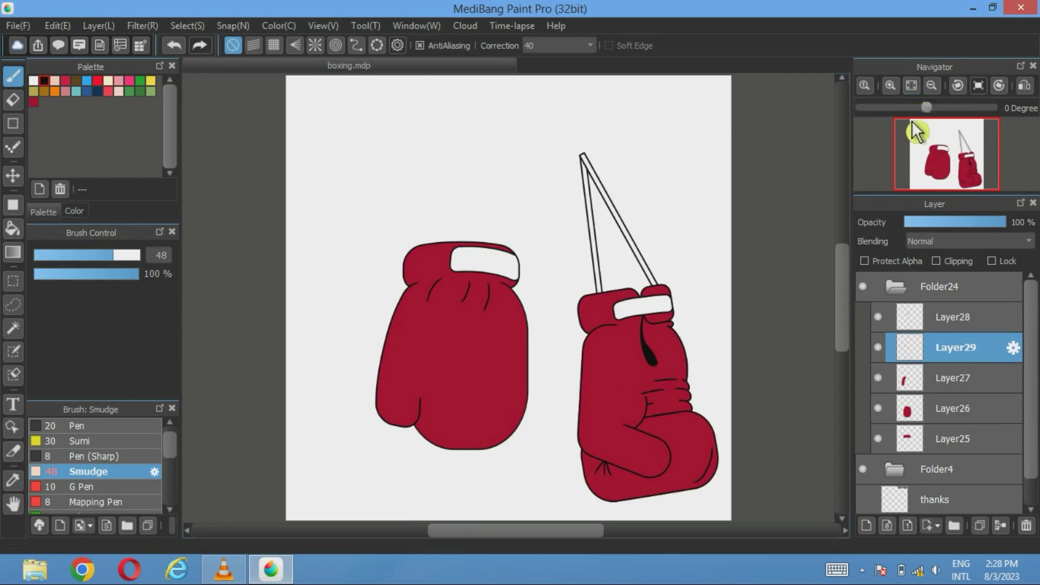
# Duplicate Layer21, the longer hanging string of the first glove in Folder4.
pyautogui.click(956, 325)
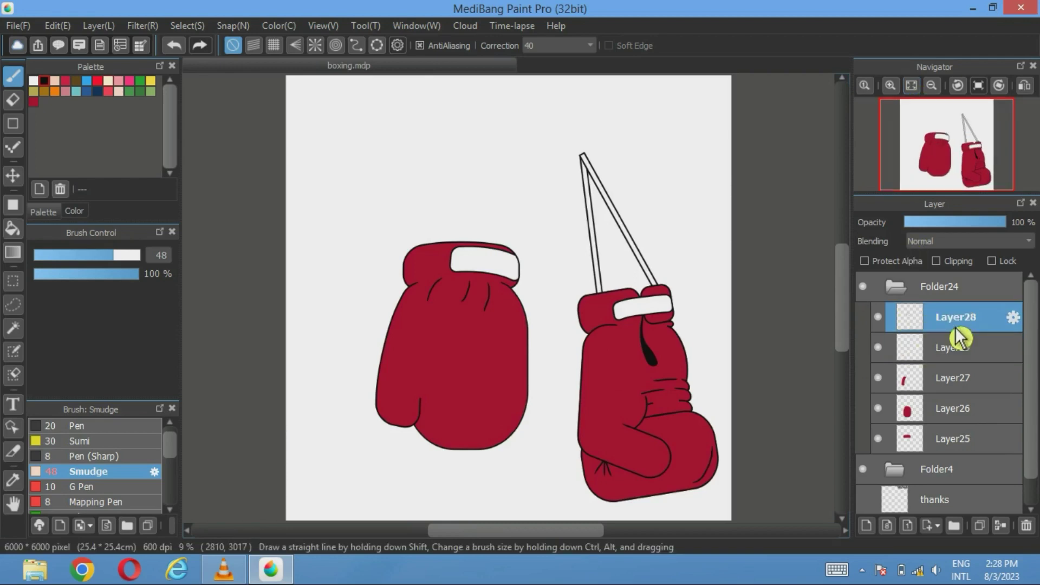
pyautogui.click(895, 292)
pyautogui.click(894, 317)
pyautogui.scroll(-5, 944, 418)
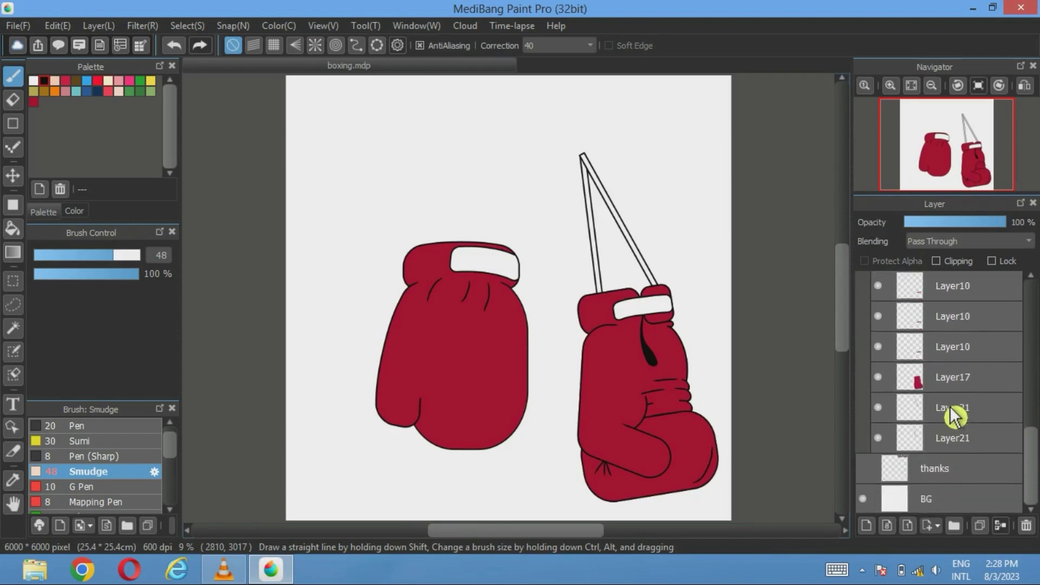
pyautogui.click(921, 416)
pyautogui.click(980, 526)
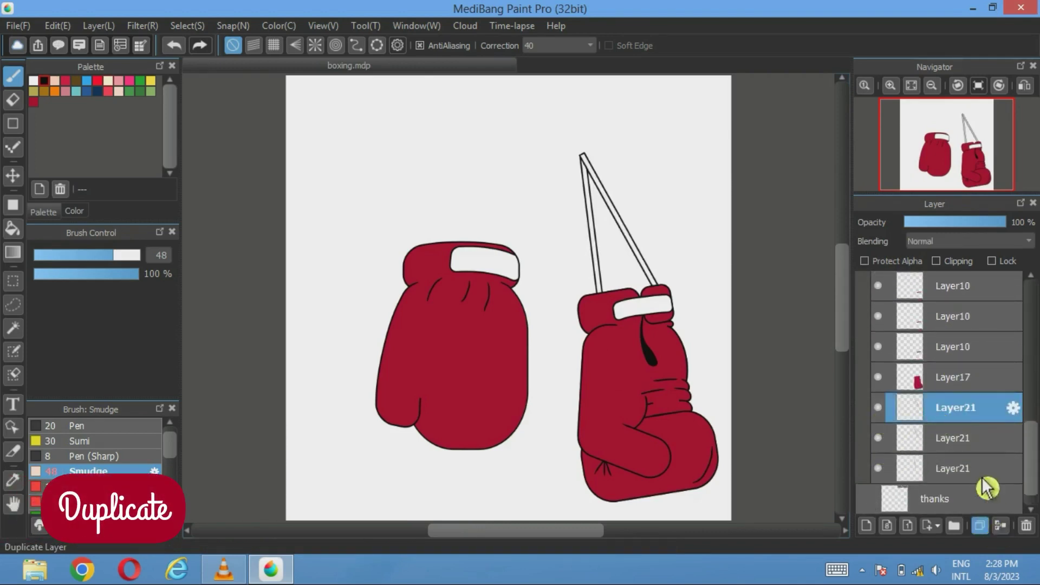
# Move the duplicated Layer21 out of Folder4 and into Folder24 above Layer28.
pyautogui.moveTo(1002, 417); pyautogui.dragTo(950, 515)
pyautogui.scroll(4, 970, 390)
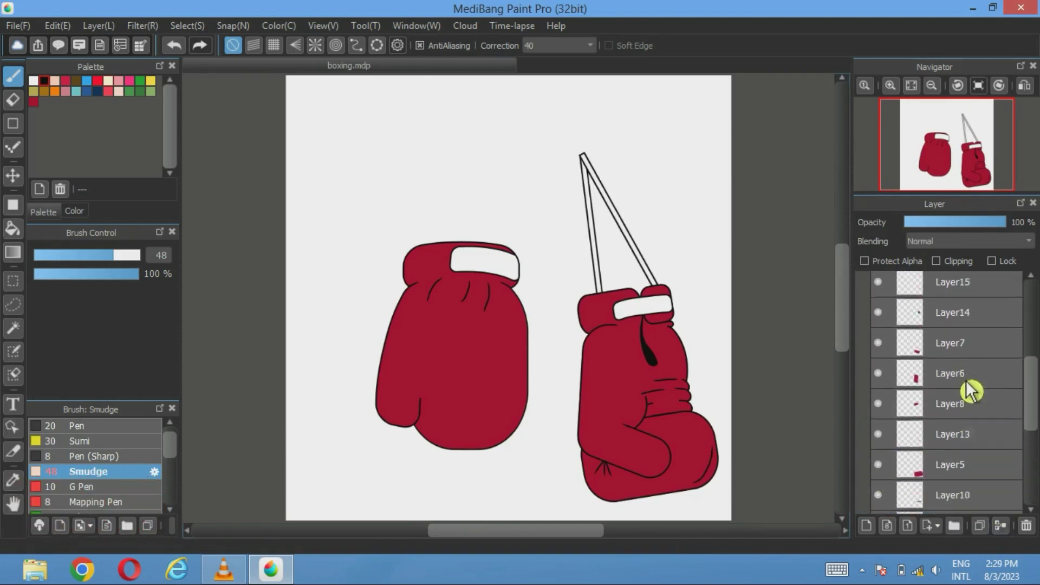
pyautogui.scroll(3, 967, 383)
pyautogui.click(895, 317)
pyautogui.moveTo(899, 374); pyautogui.dragTo(905, 297)
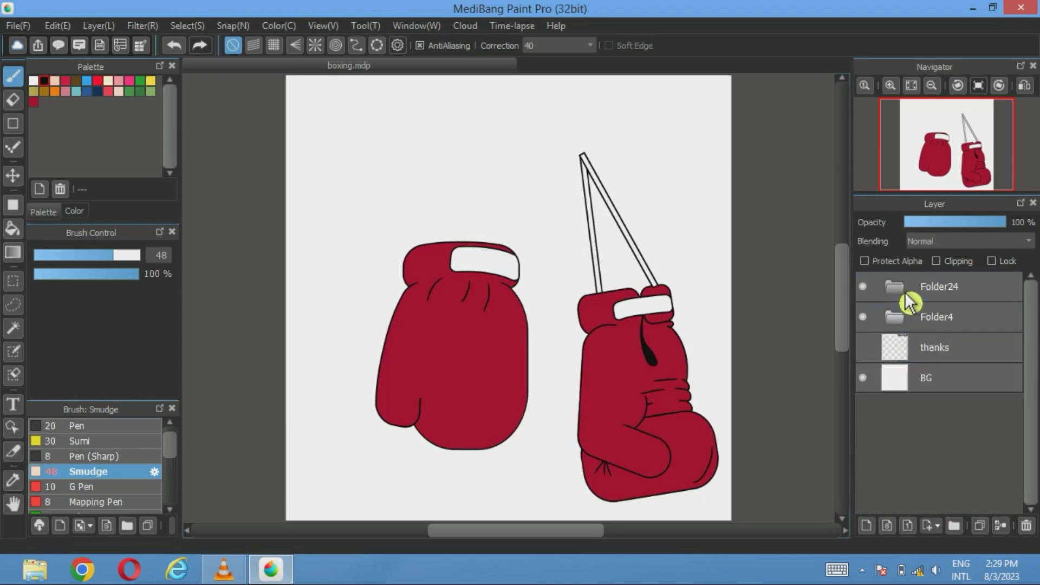
pyautogui.click(904, 296)
# Move the copied string about 1520 pixels left and 390 pixels up, to above the second glove.
pyautogui.click(908, 314)
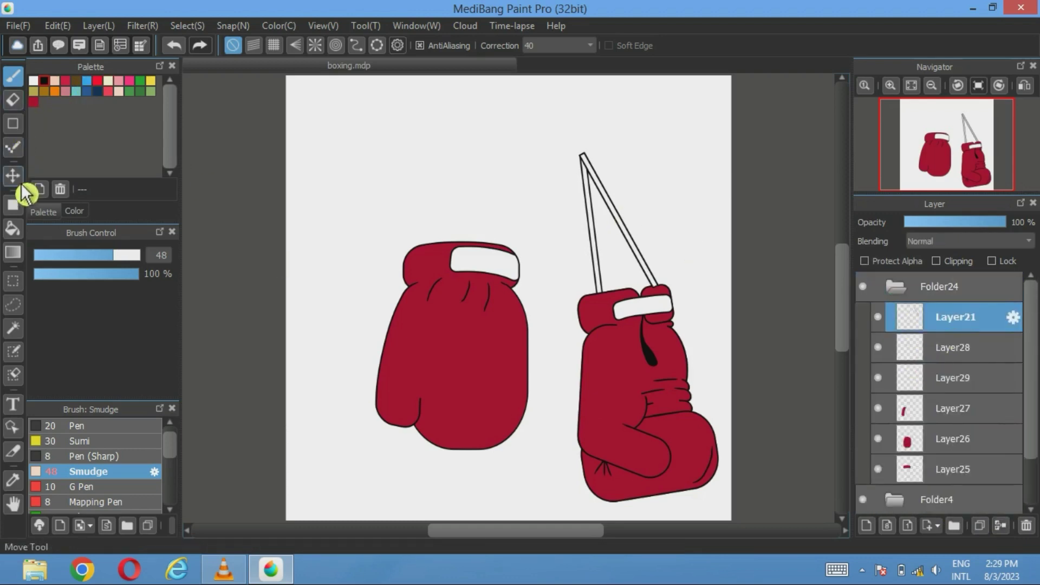
pyautogui.click(13, 175)
pyautogui.moveTo(592, 232); pyautogui.dragTo(536, 213)
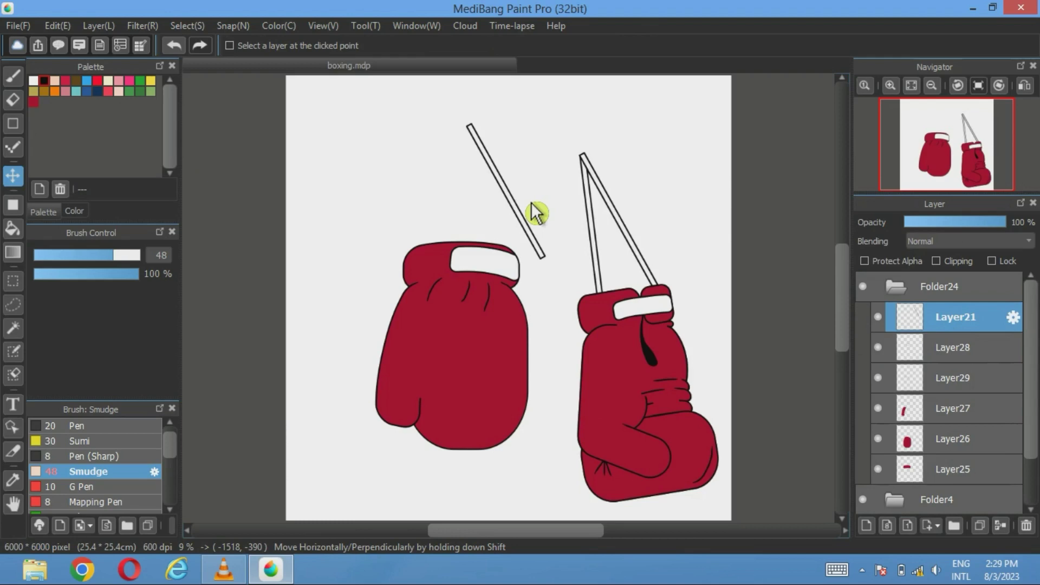
# Shift Folder24 about 350 pixels down and Folder4 about 720 pixels left until the gloves meet, and place Folder24 beneath Folder4.
pyautogui.click(899, 294)
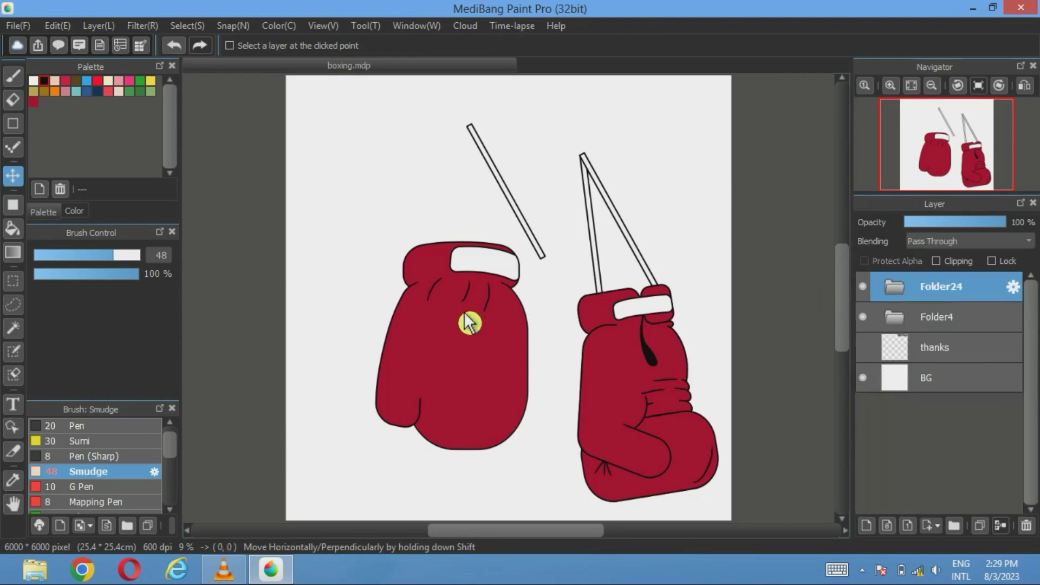
pyautogui.moveTo(465, 318); pyautogui.dragTo(469, 344)
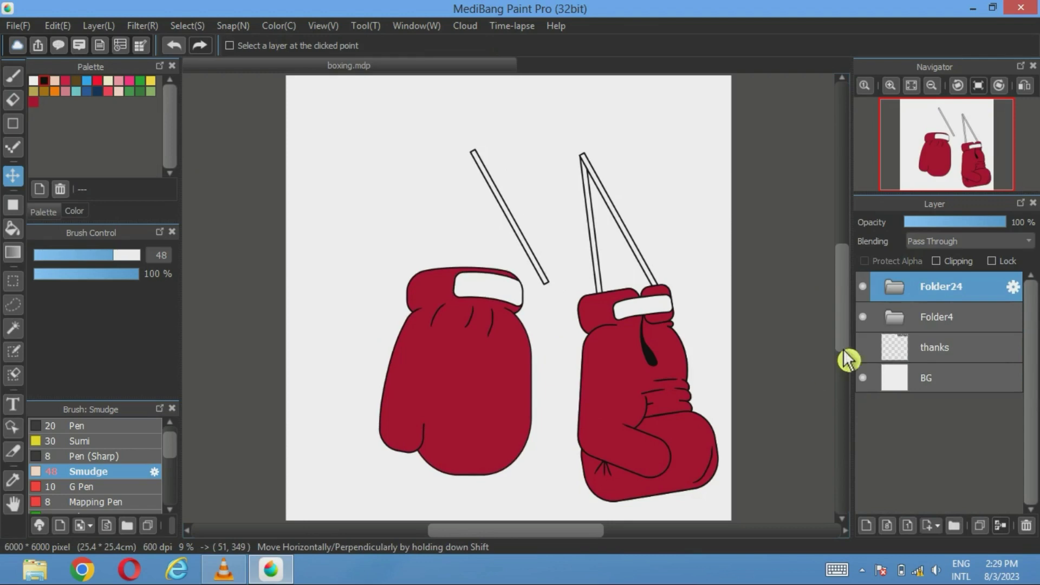
pyautogui.click(932, 325)
pyautogui.moveTo(672, 373); pyautogui.dragTo(622, 358)
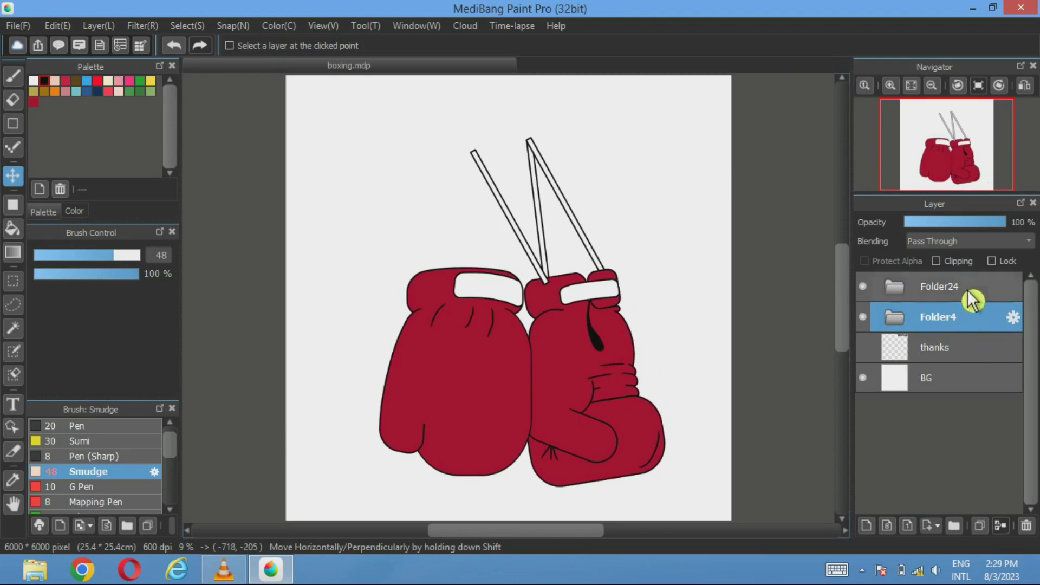
pyautogui.moveTo(972, 300); pyautogui.dragTo(956, 345)
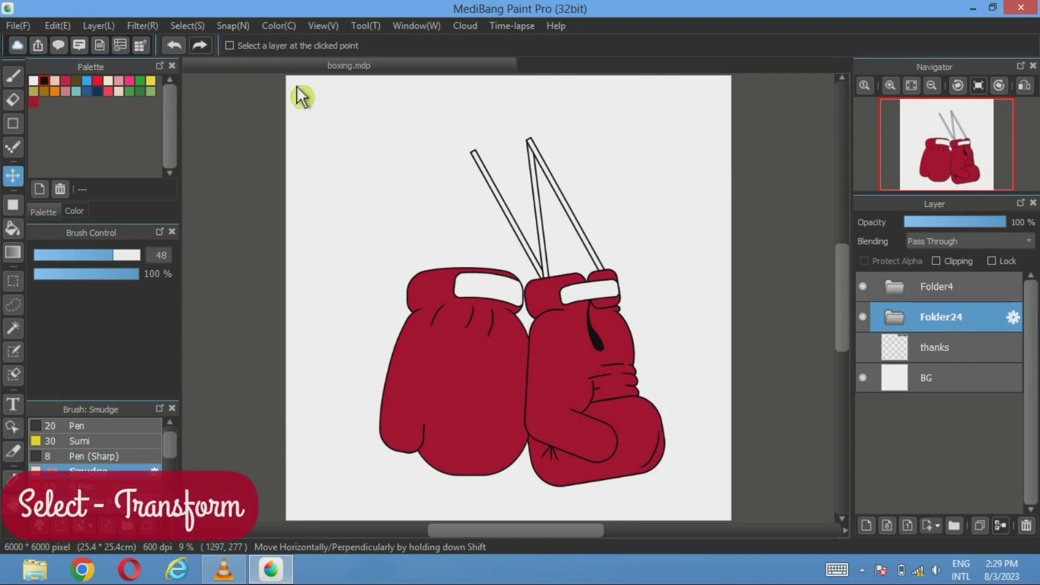
# Transform Folder24, tilting the second glove slightly clockwise and shifting it right behind the first glove, and apply it.
pyautogui.click(189, 26)
pyautogui.click(260, 230)
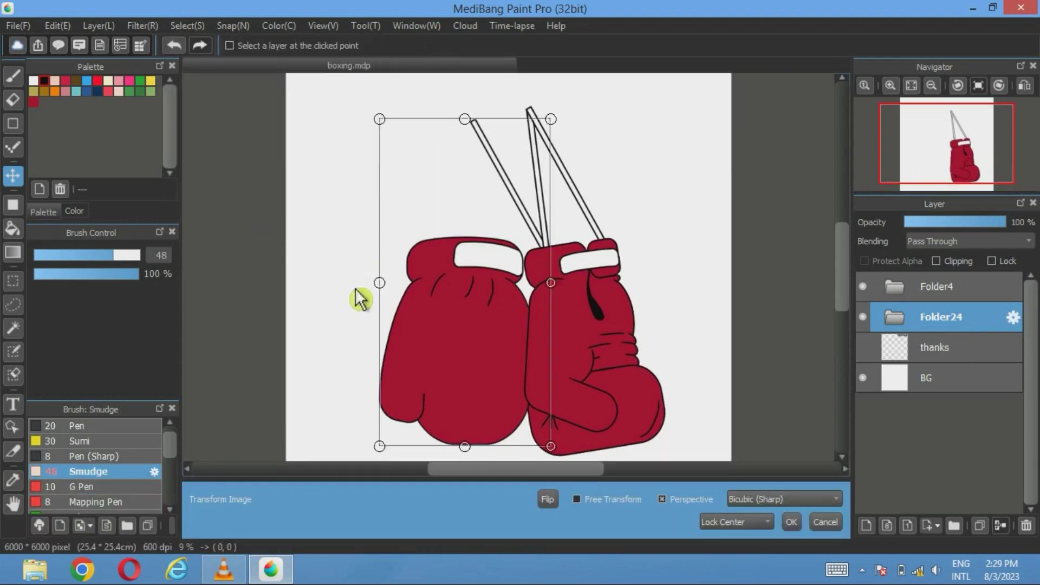
pyautogui.moveTo(360, 299); pyautogui.dragTo(430, 343)
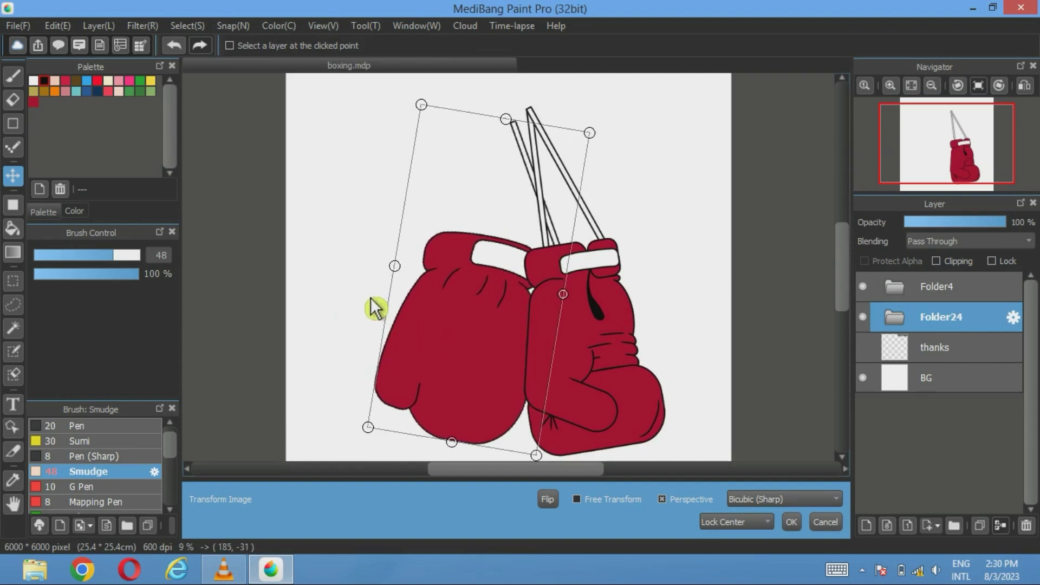
pyautogui.moveTo(376, 308); pyautogui.dragTo(376, 314)
pyautogui.moveTo(453, 329); pyautogui.dragTo(467, 329)
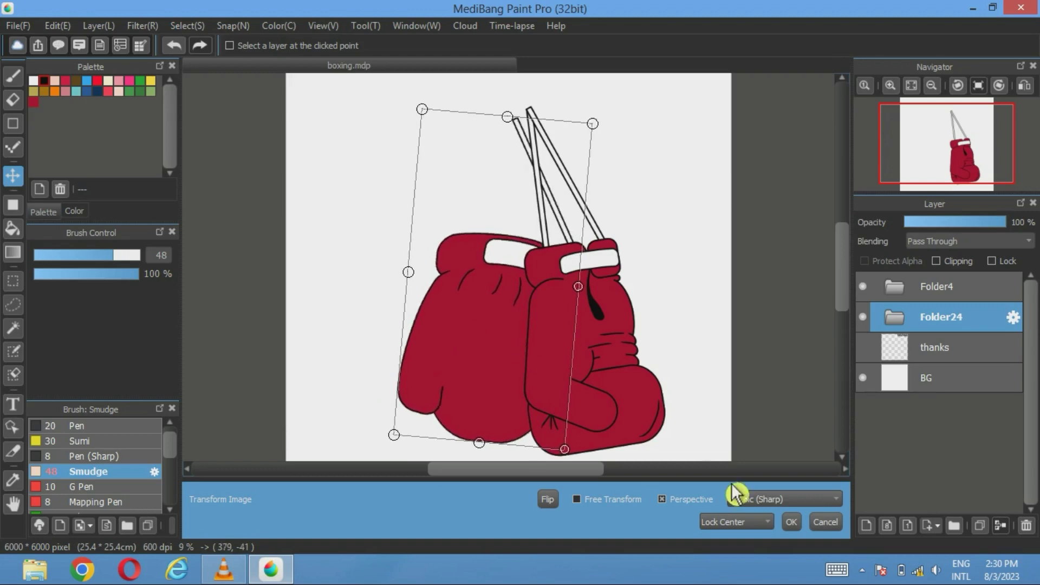
pyautogui.click(794, 522)
# Shift the Layer21 string in Folder24 about 570 pixels left and 260 pixels up, and place Layer21 beneath Layer25.
pyautogui.click(896, 324)
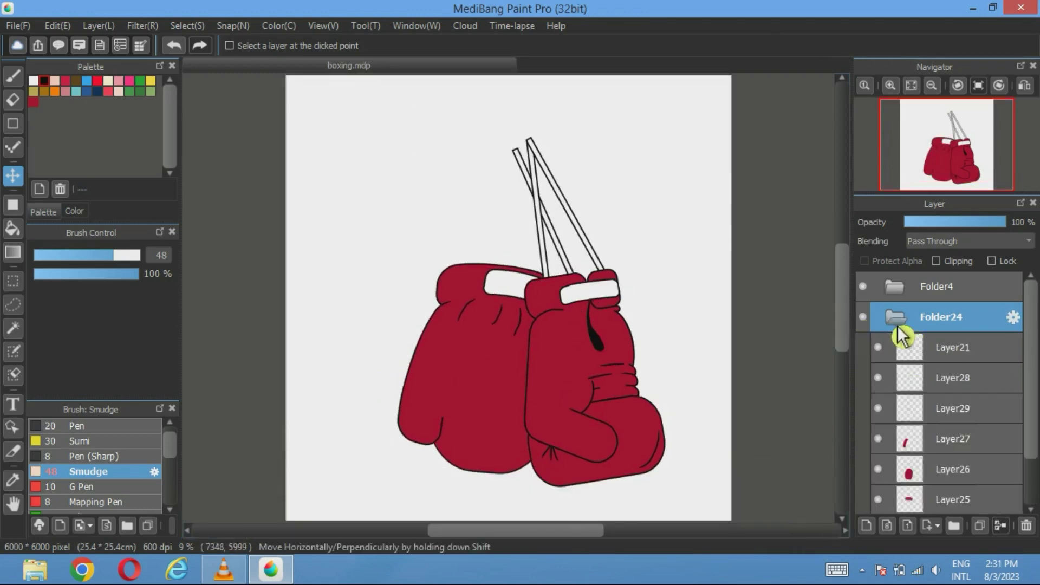
pyautogui.click(894, 356)
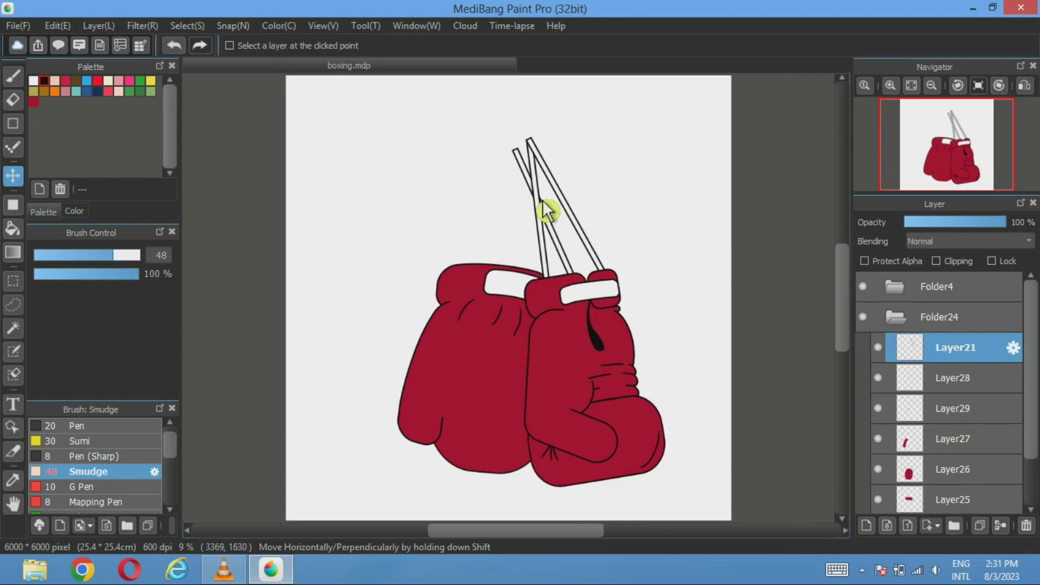
pyautogui.moveTo(547, 211); pyautogui.dragTo(504, 190)
pyautogui.moveTo(992, 352); pyautogui.dragTo(998, 476)
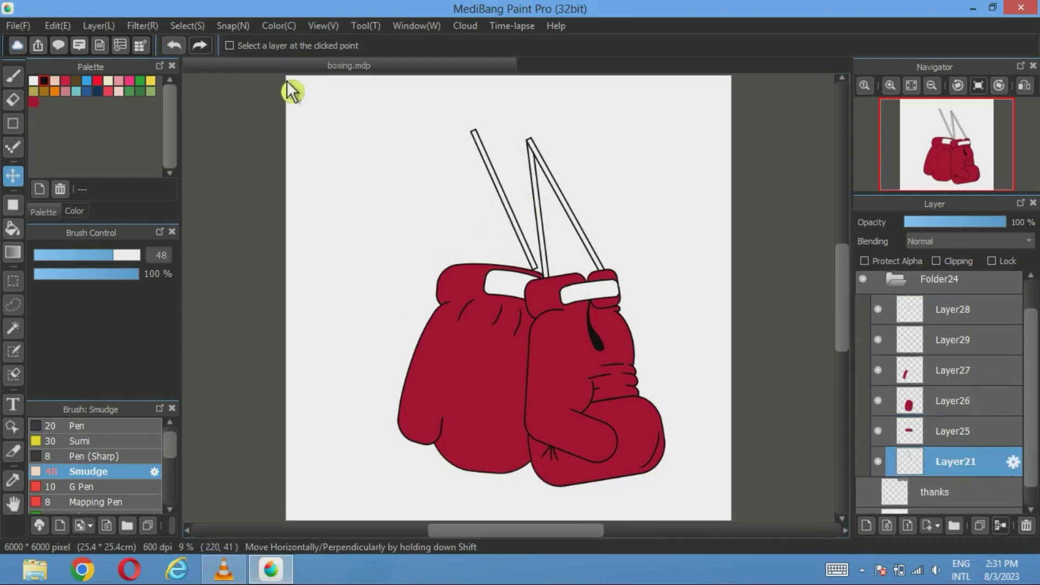
# Transform the Layer21 string, rotating it clockwise to nearly vertical with its top meeting the other strings' peak, and apply it.
pyautogui.click(190, 25)
pyautogui.click(208, 195)
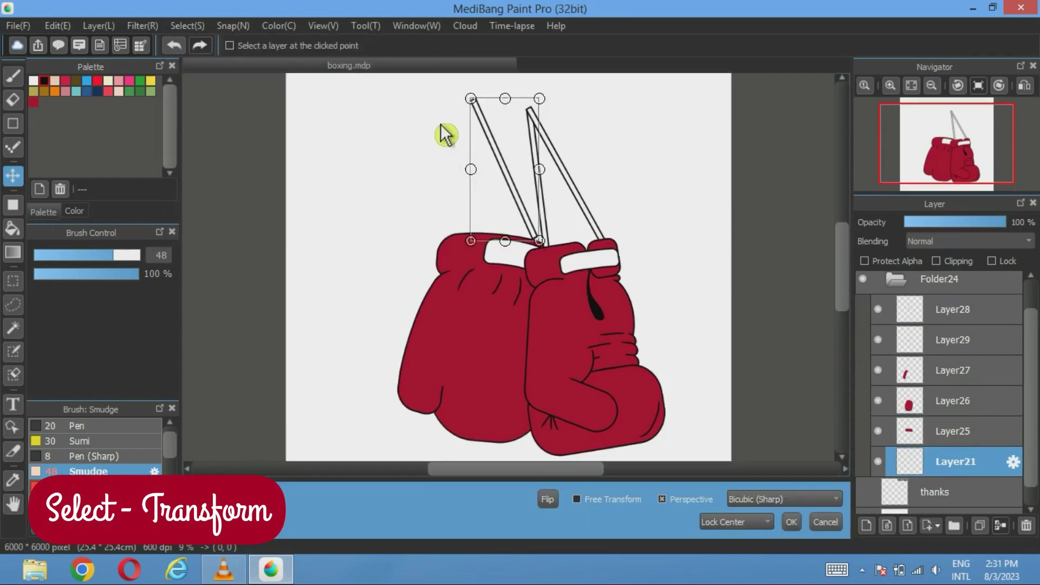
pyautogui.moveTo(446, 134); pyautogui.dragTo(465, 121)
pyautogui.moveTo(455, 168); pyautogui.dragTo(535, 199)
pyautogui.moveTo(422, 187); pyautogui.dragTo(531, 218)
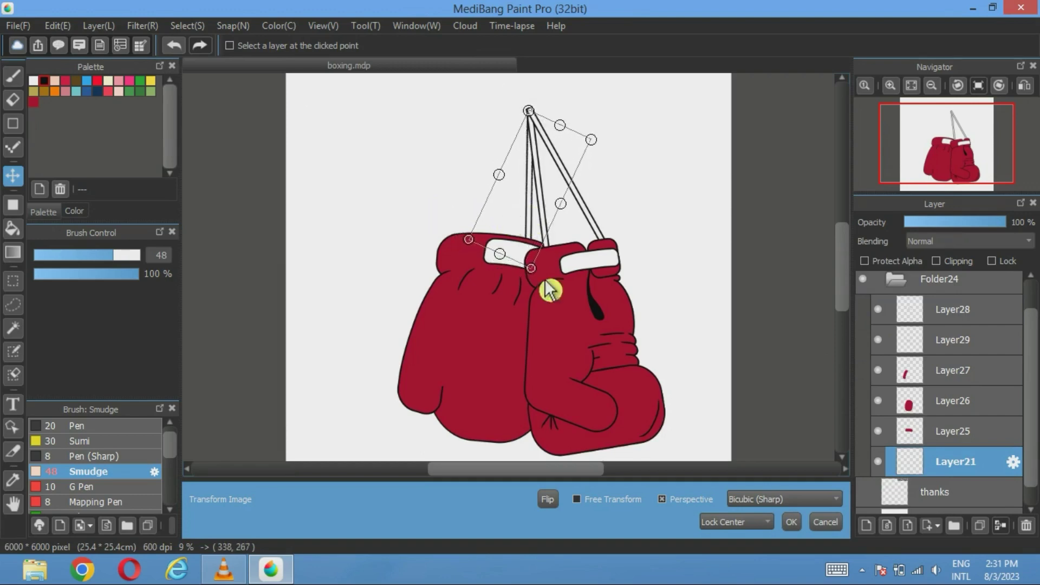
pyautogui.click(792, 522)
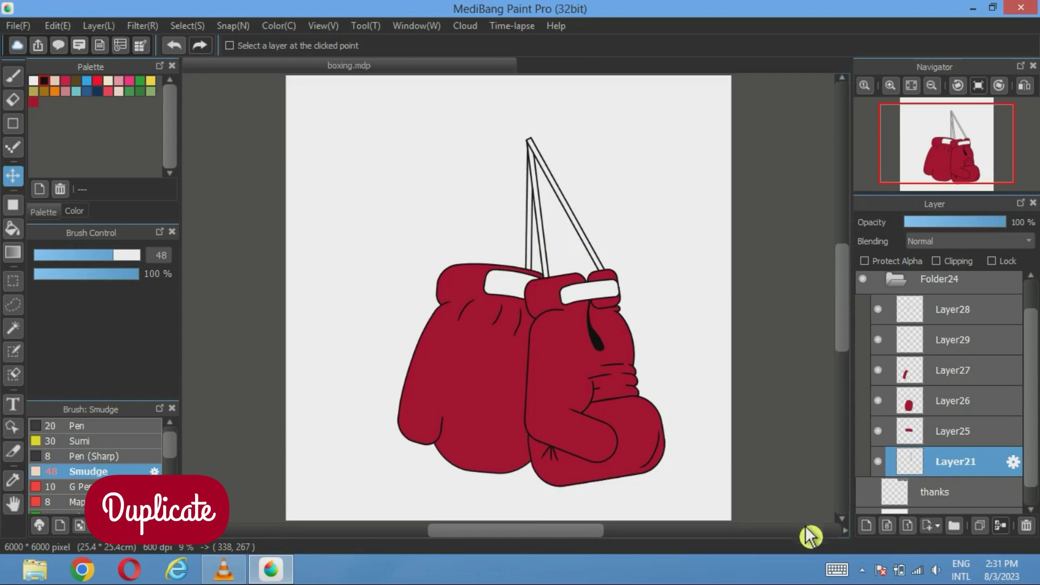
# Duplicate Layer21 and transform the copy, swinging its lower end out to the rear glove's cuff while its top stays at the strings' peak.
pyautogui.click(985, 529)
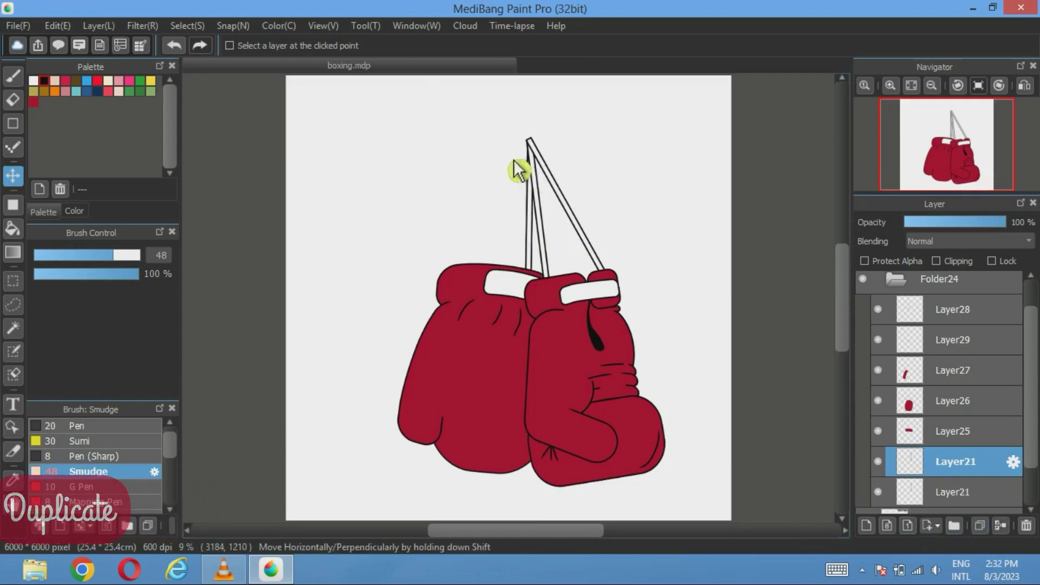
pyautogui.click(188, 25)
pyautogui.click(303, 216)
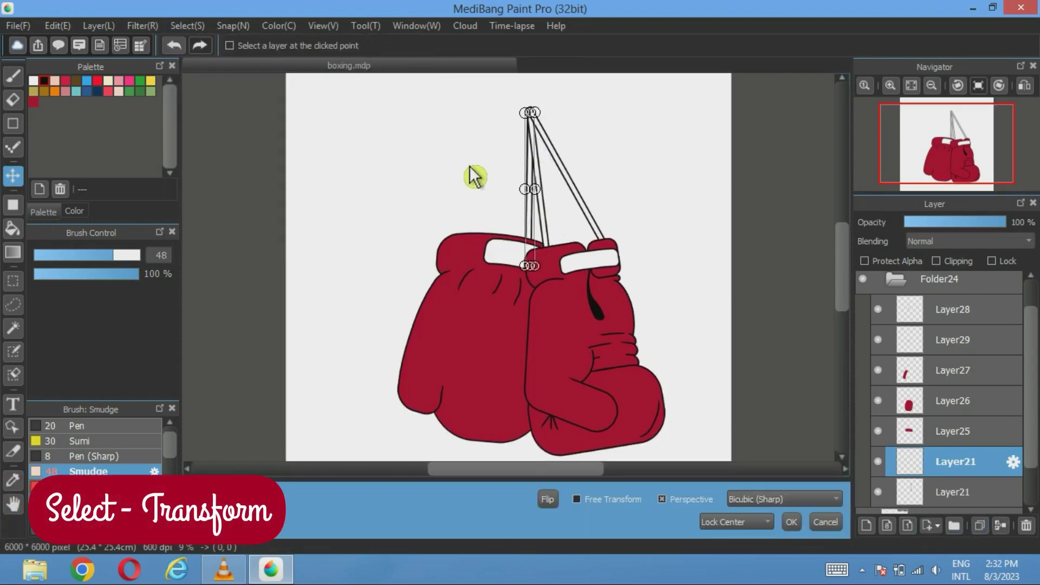
pyautogui.moveTo(474, 176); pyautogui.dragTo(521, 160)
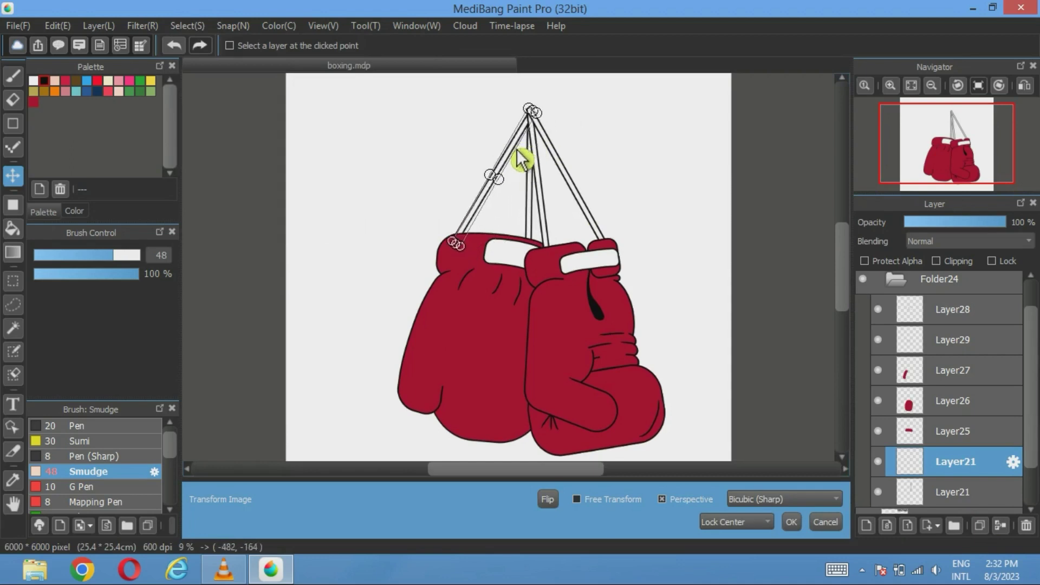
pyautogui.scroll(3, 512, 165)
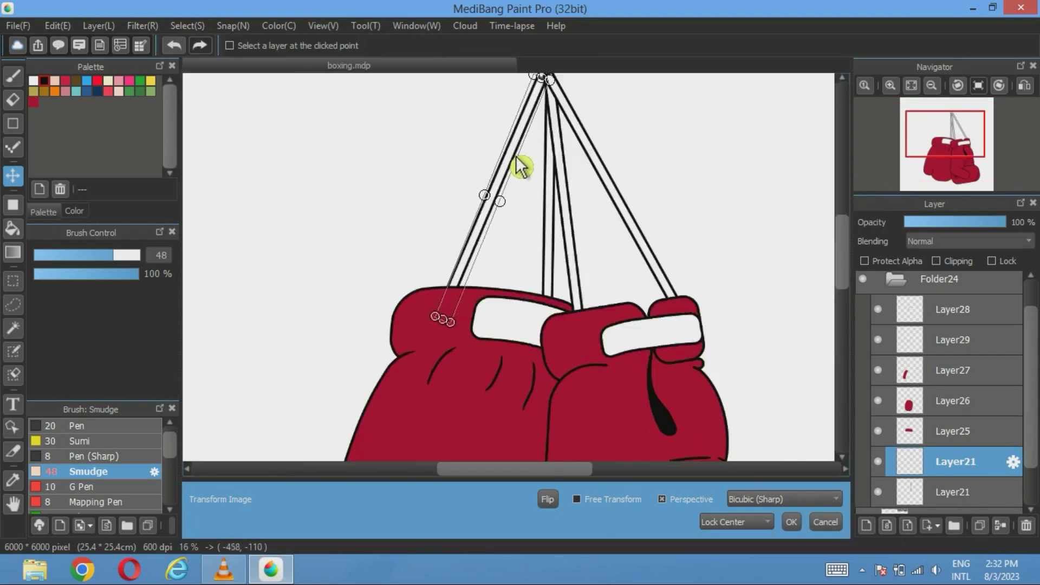
pyautogui.moveTo(674, 155); pyautogui.dragTo(655, 214)
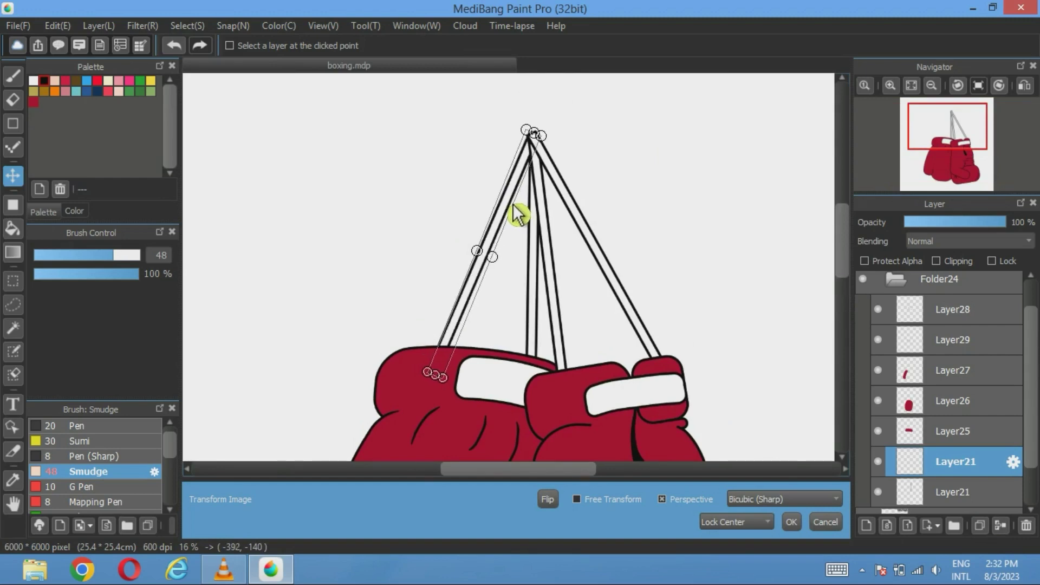
pyautogui.moveTo(520, 215); pyautogui.dragTo(516, 208)
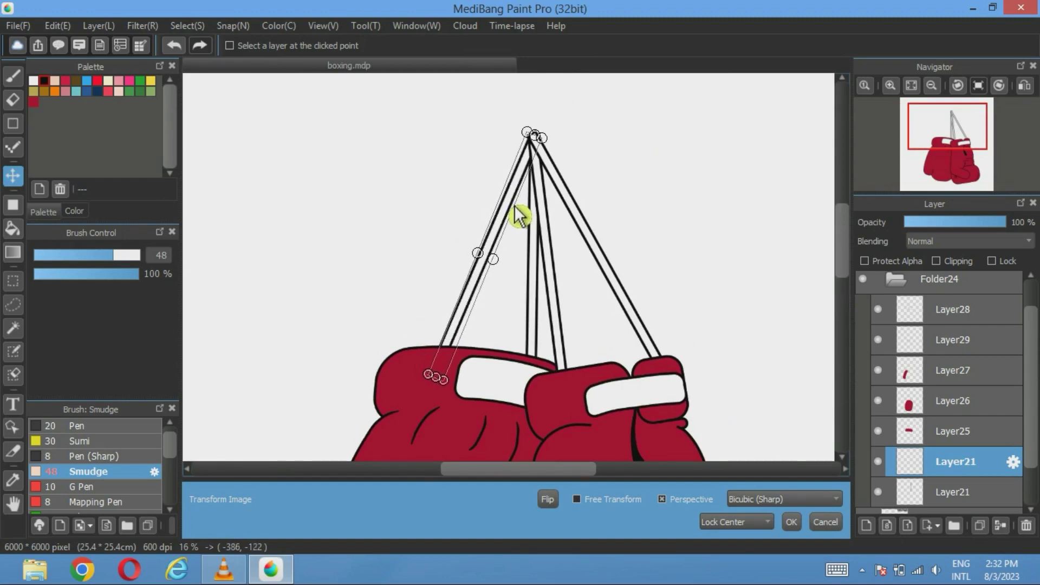
pyautogui.click(792, 524)
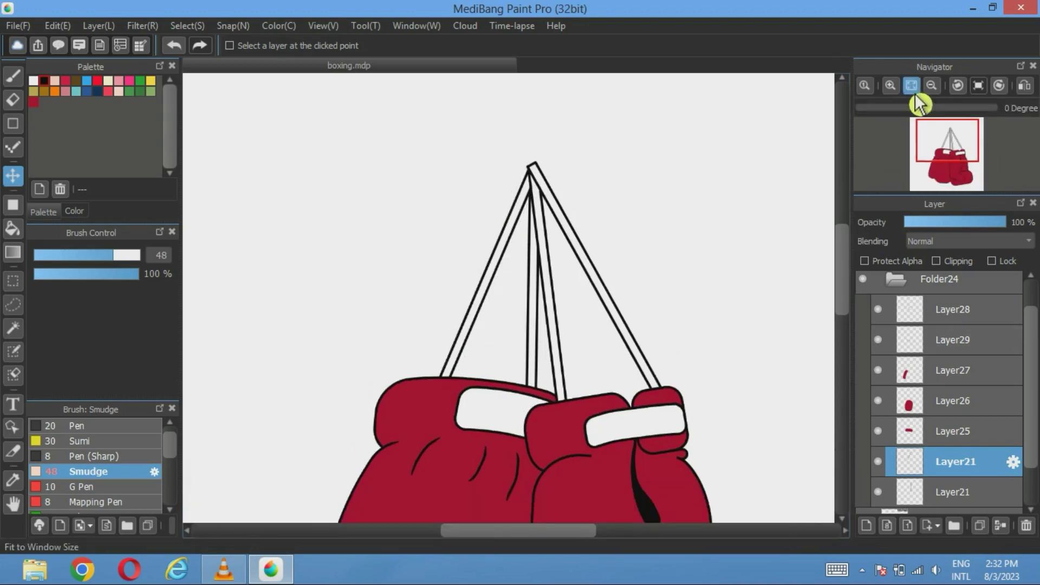
# Collapse Folder24 and duplicate both Folder24 and Folder4.
pyautogui.click(911, 85)
pyautogui.scroll(1, 928, 348)
pyautogui.click(898, 324)
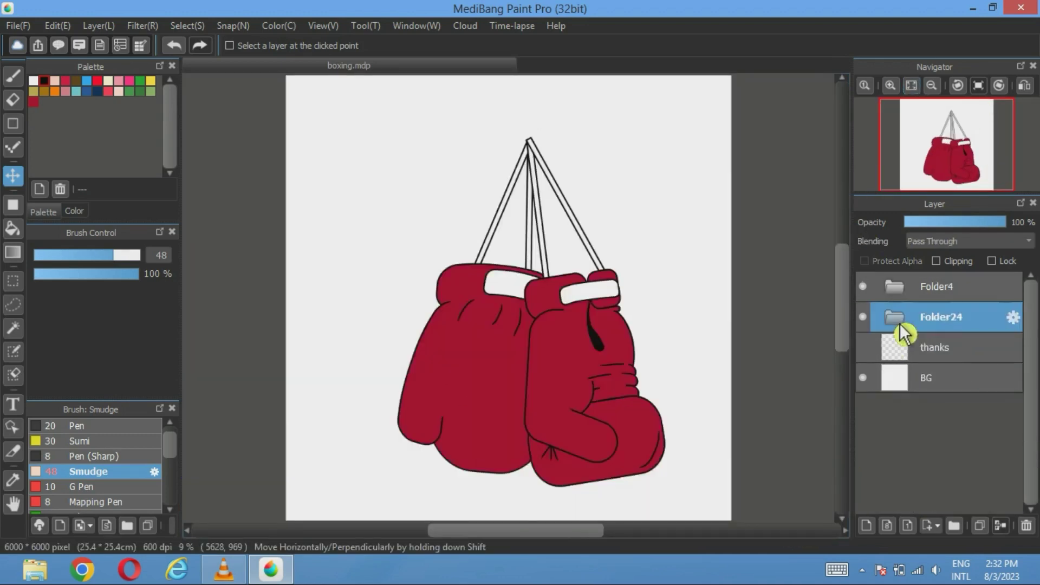
pyautogui.click(979, 526)
pyautogui.click(942, 300)
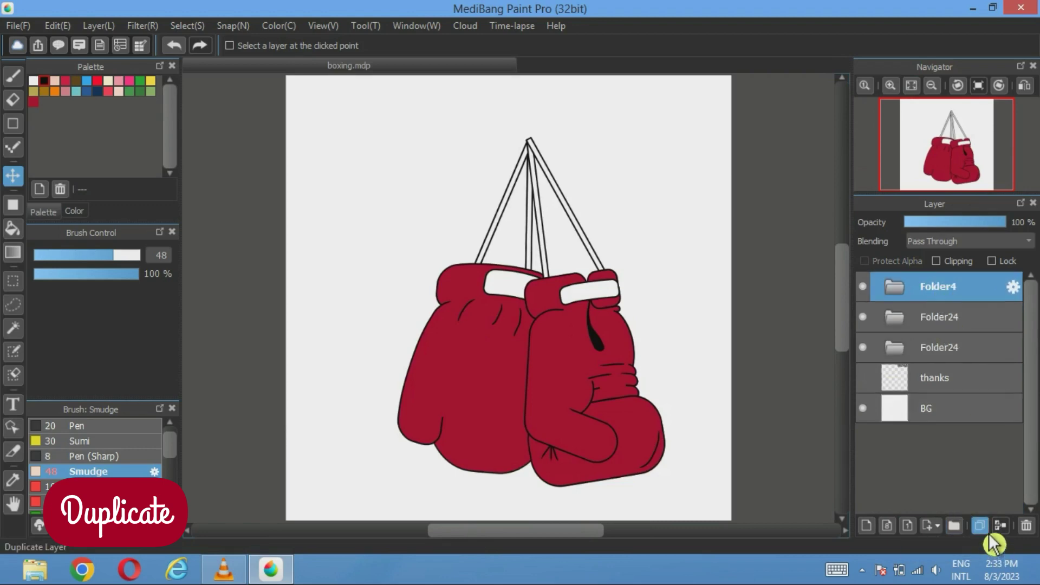
pyautogui.click(980, 527)
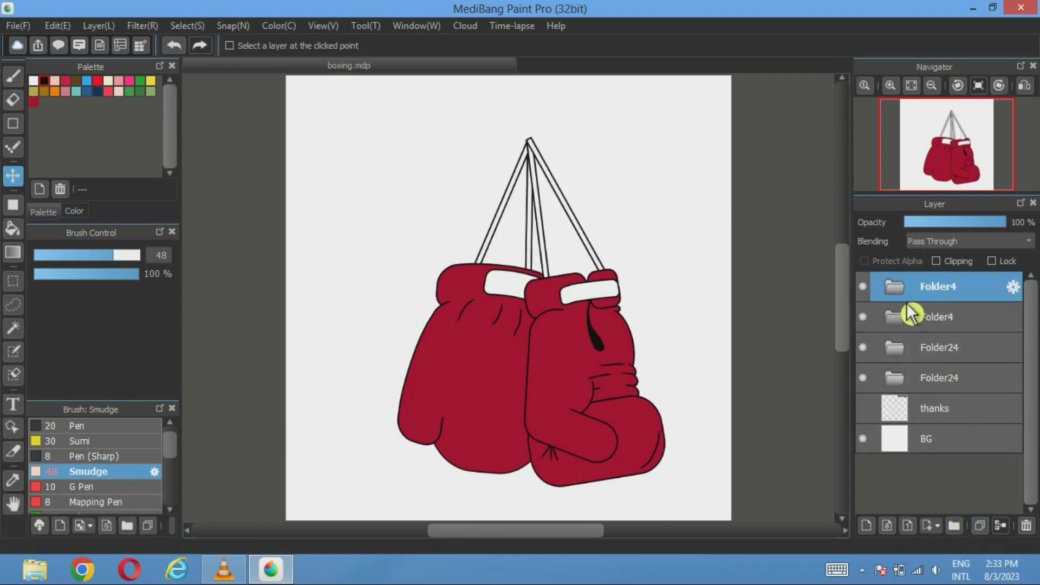
# Move one Folder24 copy to the top of the layer stack and nest it inside the upper Folder4 above Layer23.
pyautogui.moveTo(938, 346); pyautogui.dragTo(934, 286)
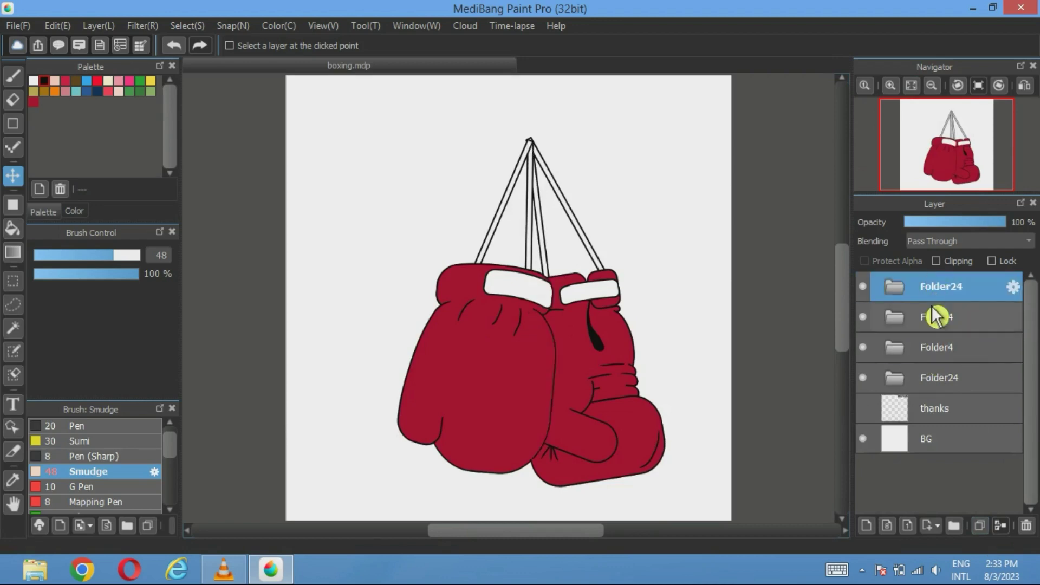
pyautogui.click(896, 317)
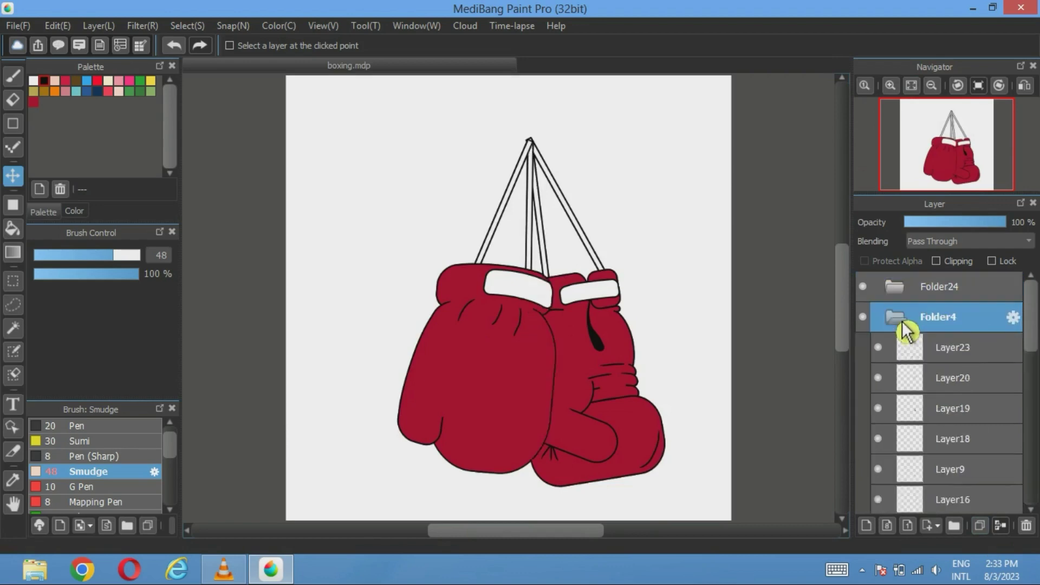
pyautogui.click(939, 287)
pyautogui.moveTo(939, 287); pyautogui.dragTo(942, 341)
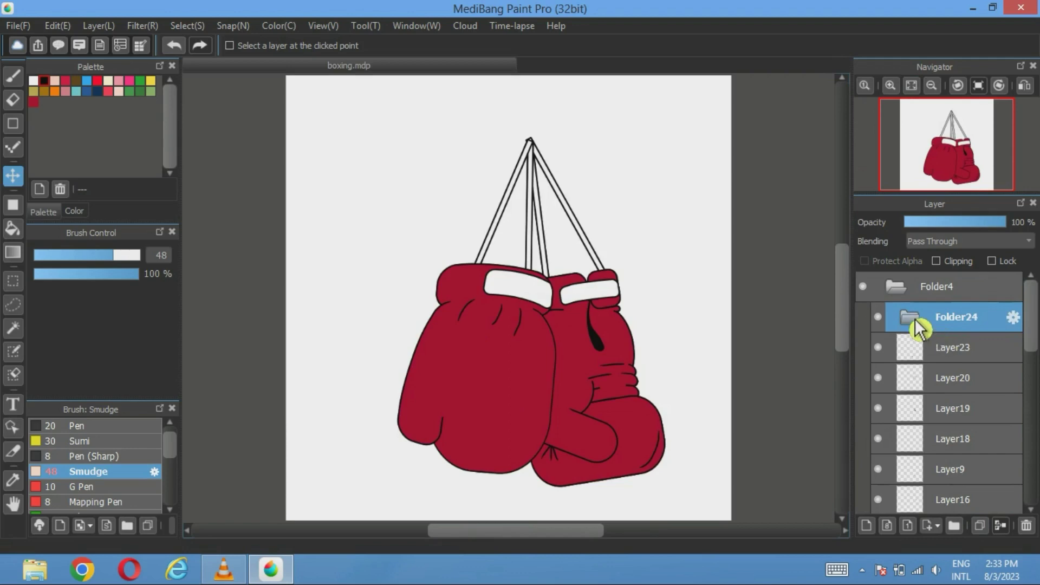
# Collapse the upper Folder4, set its opacity to 60 %, and shift the duplicated gloves about 113 pixels right.
pyautogui.moveTo(915, 318); pyautogui.dragTo(943, 295)
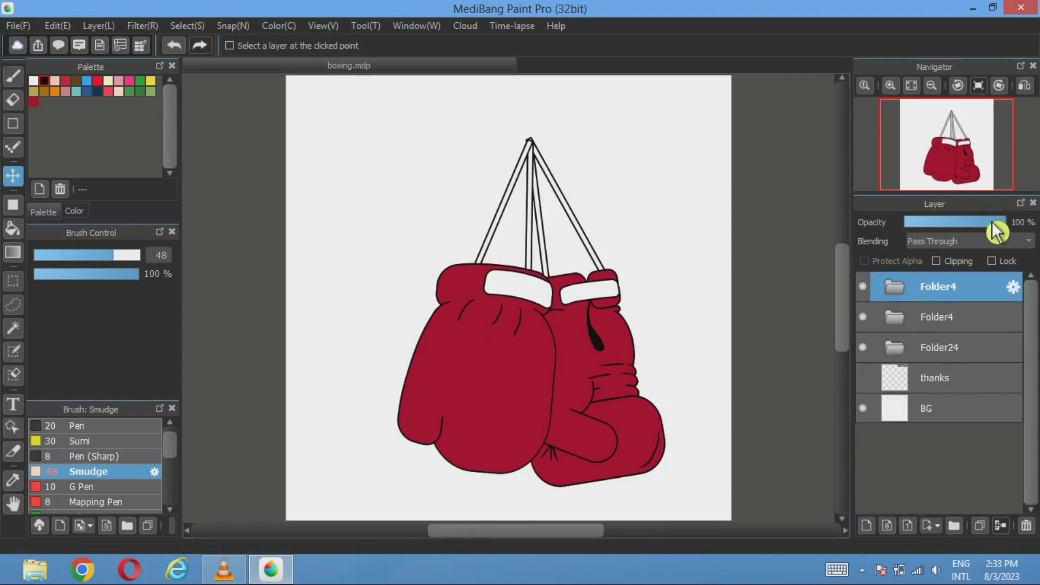
pyautogui.click(972, 226)
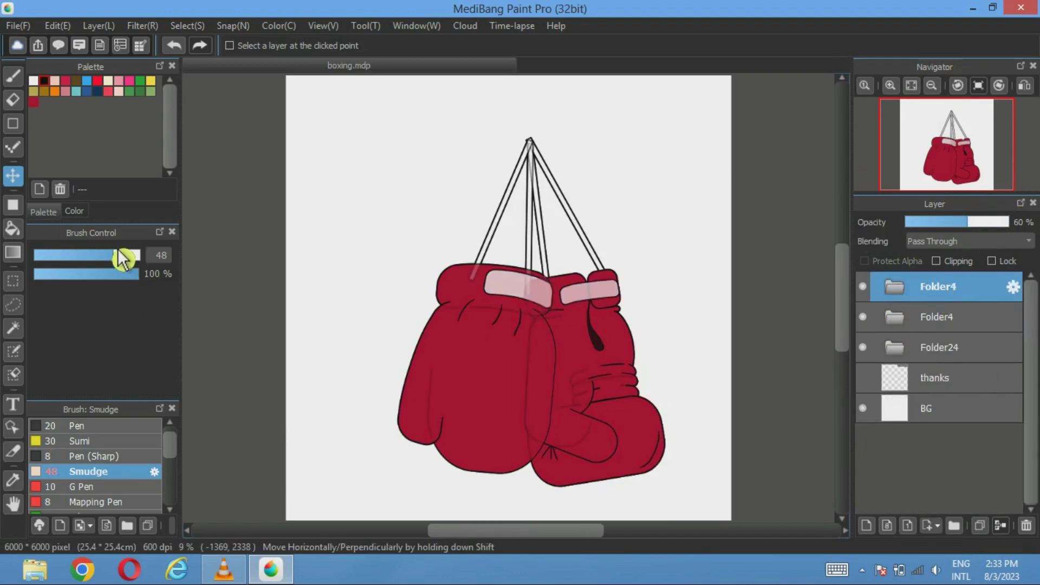
pyautogui.moveTo(513, 358); pyautogui.dragTo(521, 357)
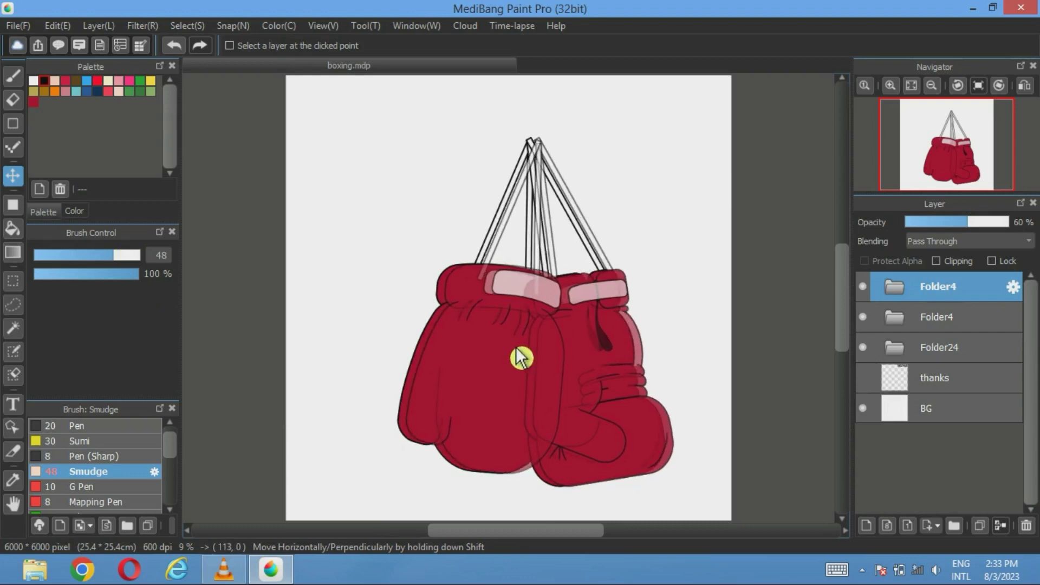
# Add a new layer above the upper Folder4 and set its blending mode to Multiply.
pyautogui.click(867, 526)
pyautogui.click(936, 242)
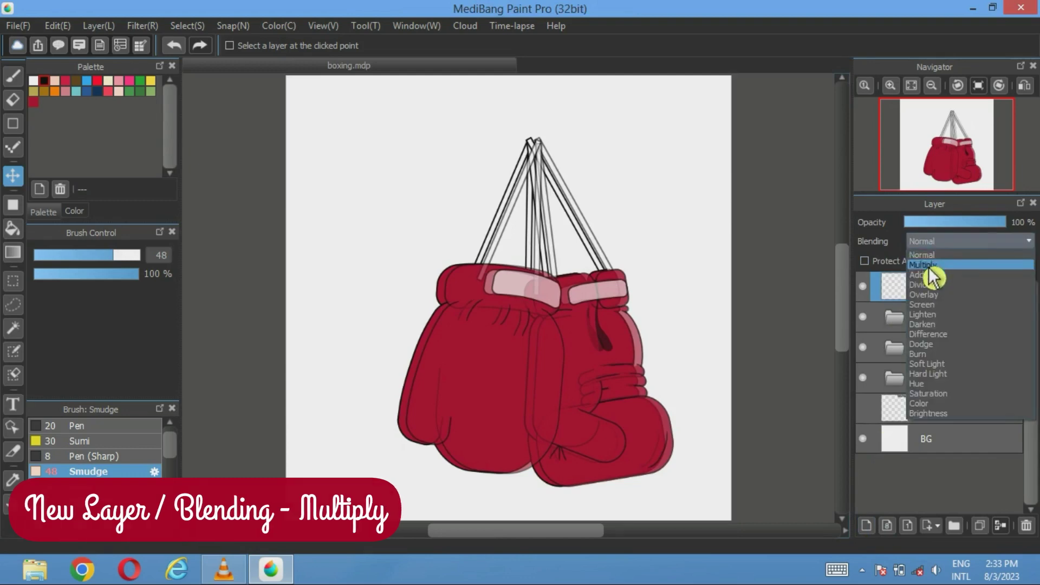
pyautogui.click(937, 278)
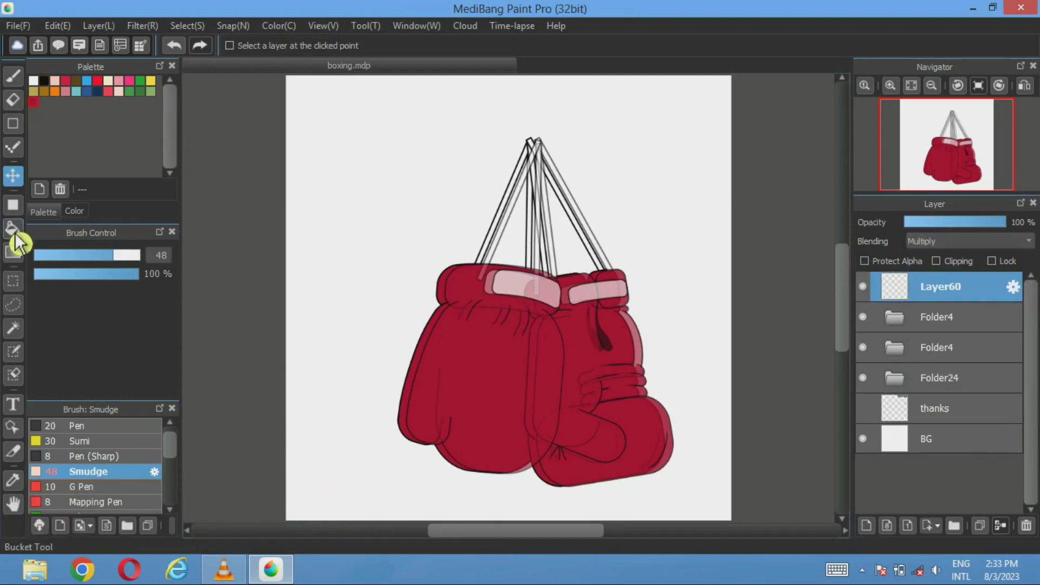
# Bucket-fill red shadow strips between the original and offset outlines along the rear glove's outer cuff, side and lower palm.
pyautogui.click(14, 233)
pyautogui.scroll(3, 434, 326)
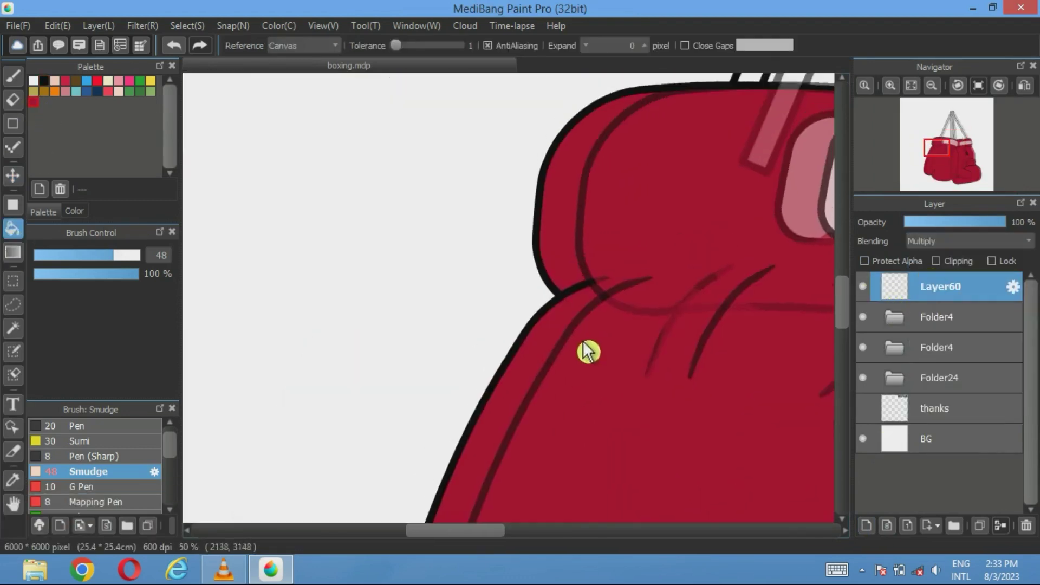
pyautogui.scroll(2, 587, 352)
pyautogui.click(568, 289)
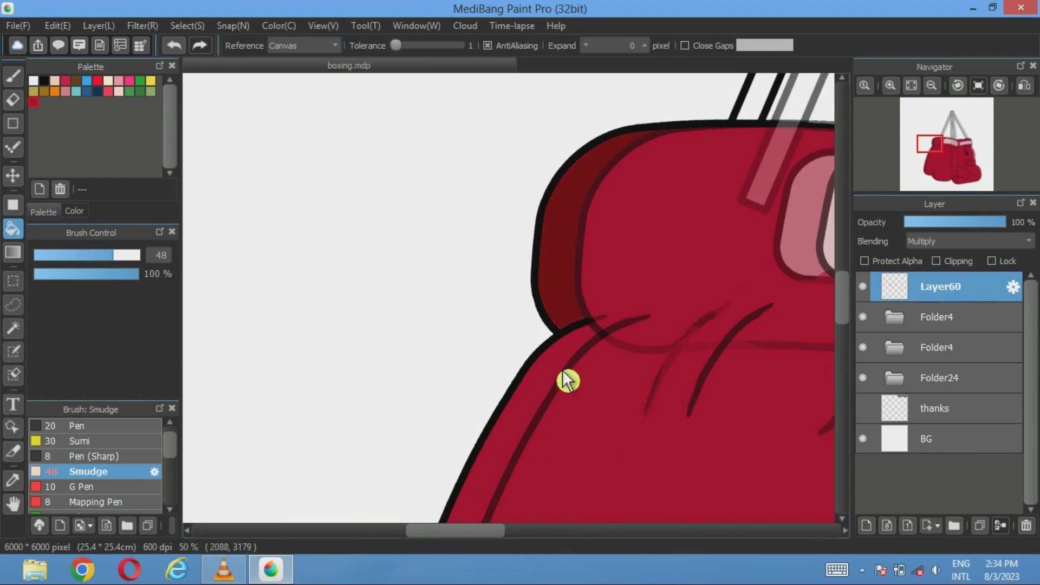
pyautogui.click(568, 381)
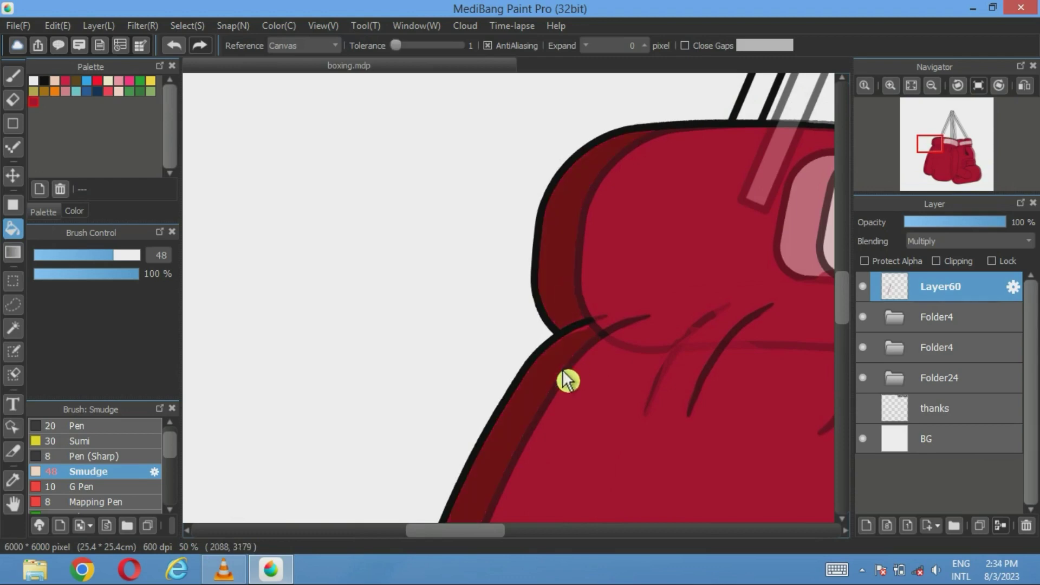
pyautogui.scroll(3, 567, 380)
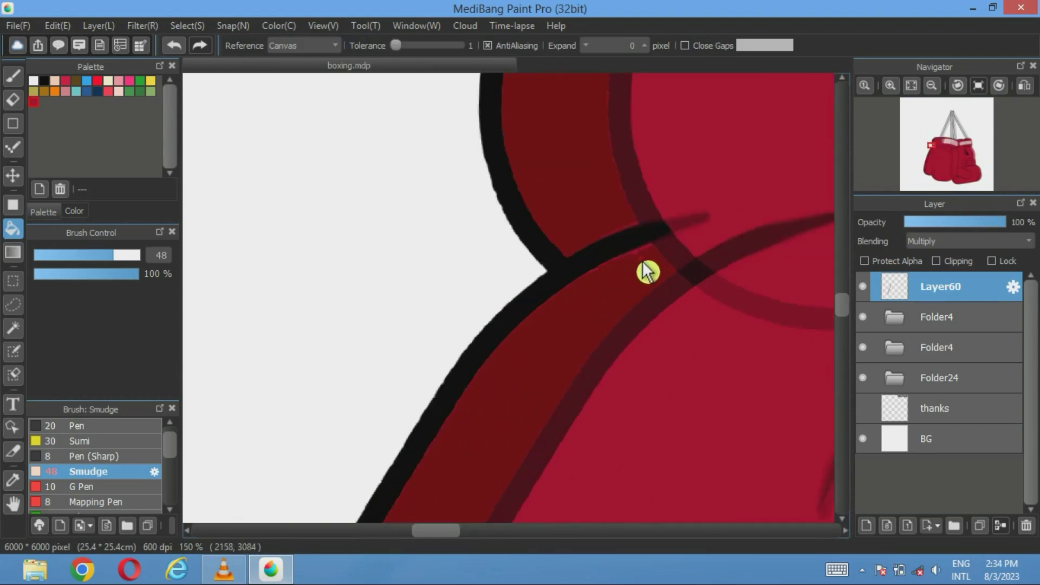
pyautogui.scroll(-4, 640, 266)
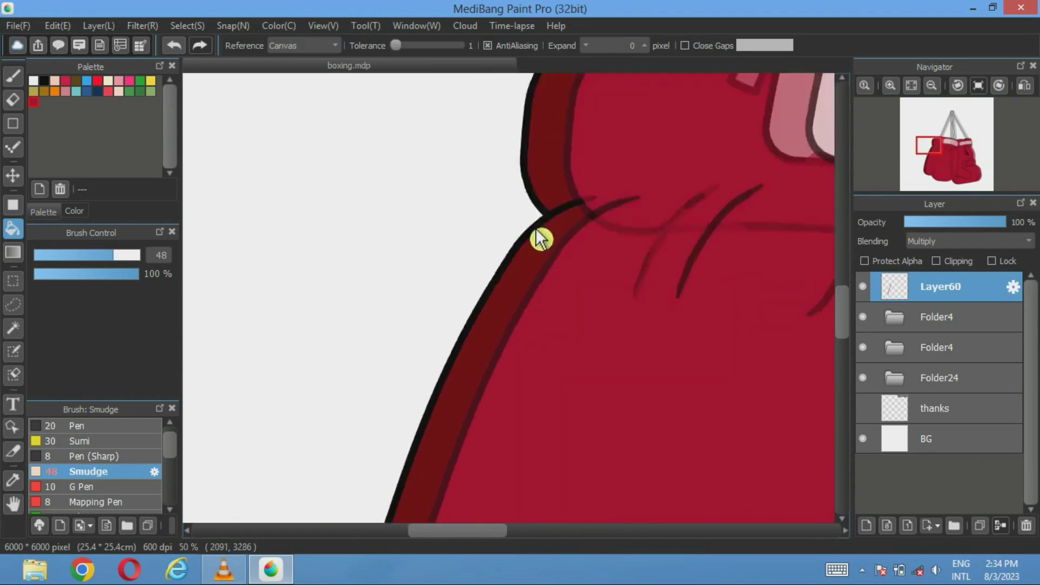
pyautogui.scroll(2, 526, 309)
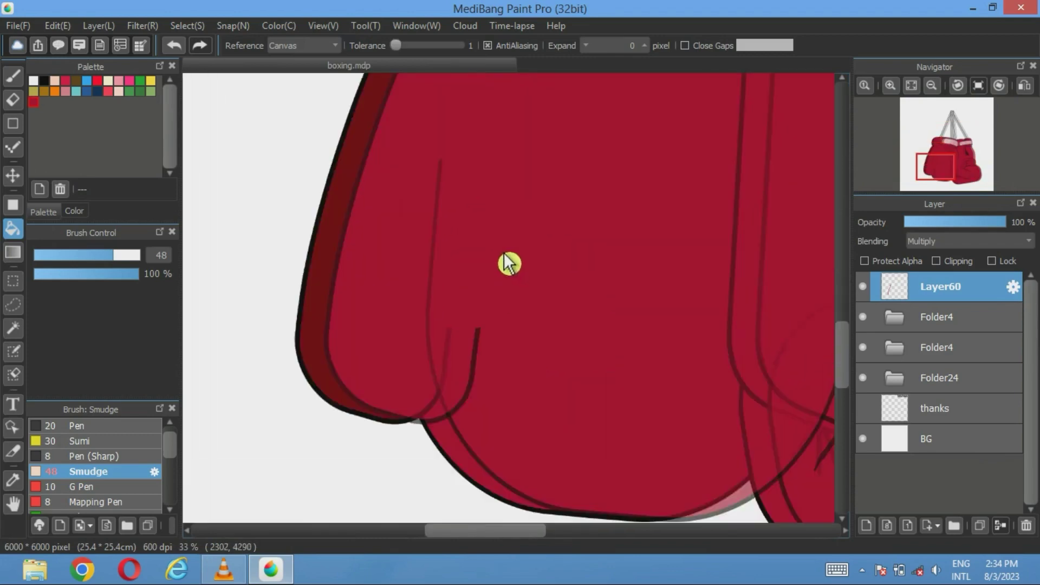
pyautogui.click(465, 459)
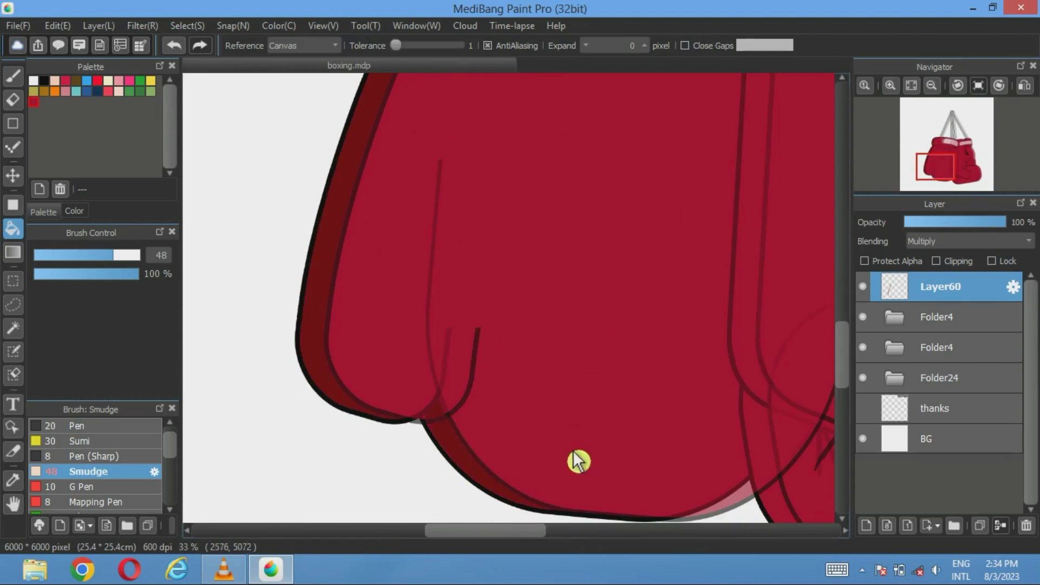
pyautogui.scroll(2, 516, 364)
pyautogui.scroll(-2, 657, 304)
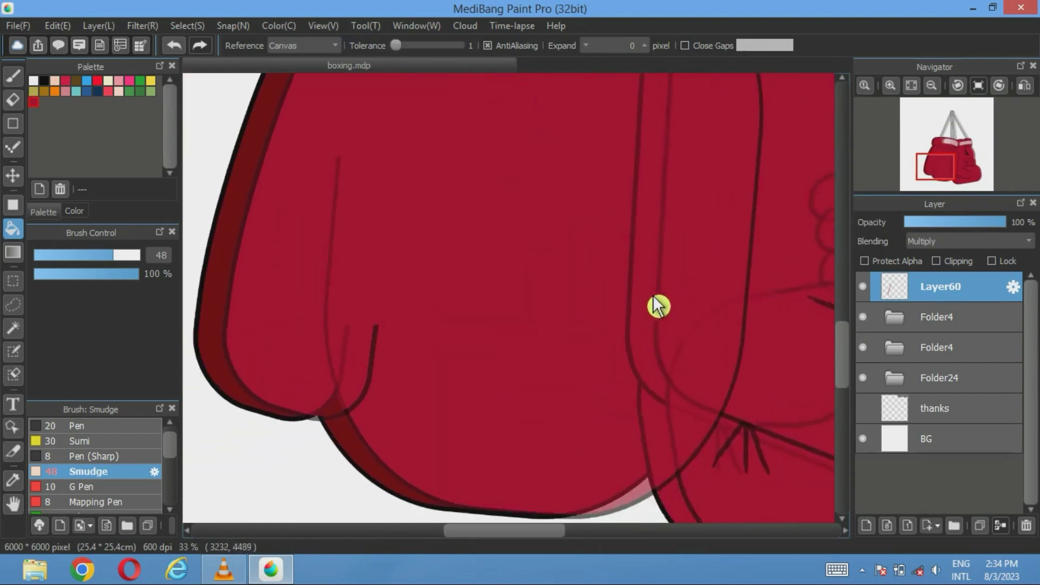
# Expand the upper Folder4 and hide the Folder24 copy nested inside it.
pyautogui.click(898, 325)
pyautogui.click(884, 353)
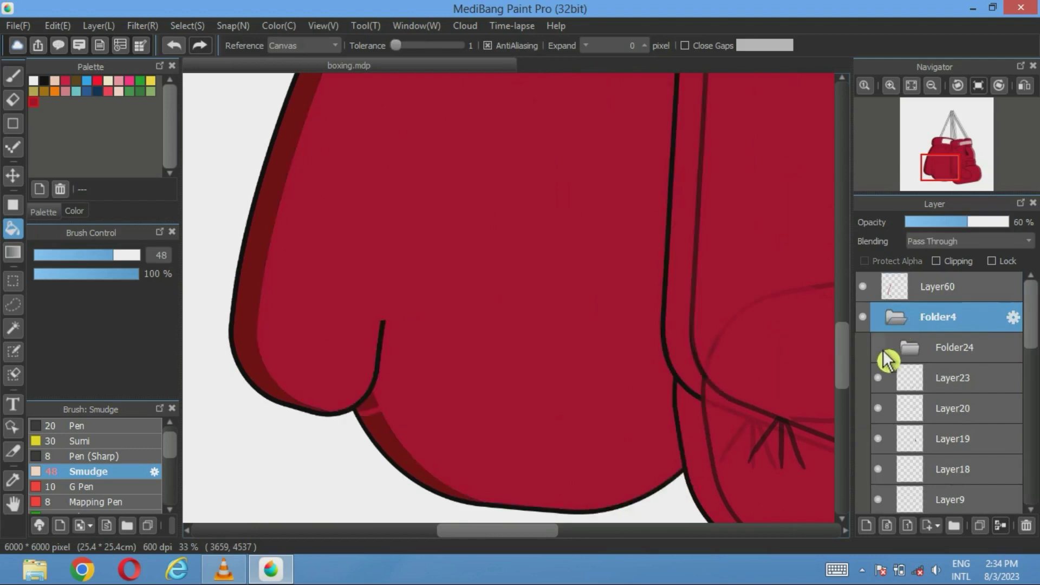
pyautogui.scroll(2, 584, 401)
pyautogui.scroll(-1, 441, 372)
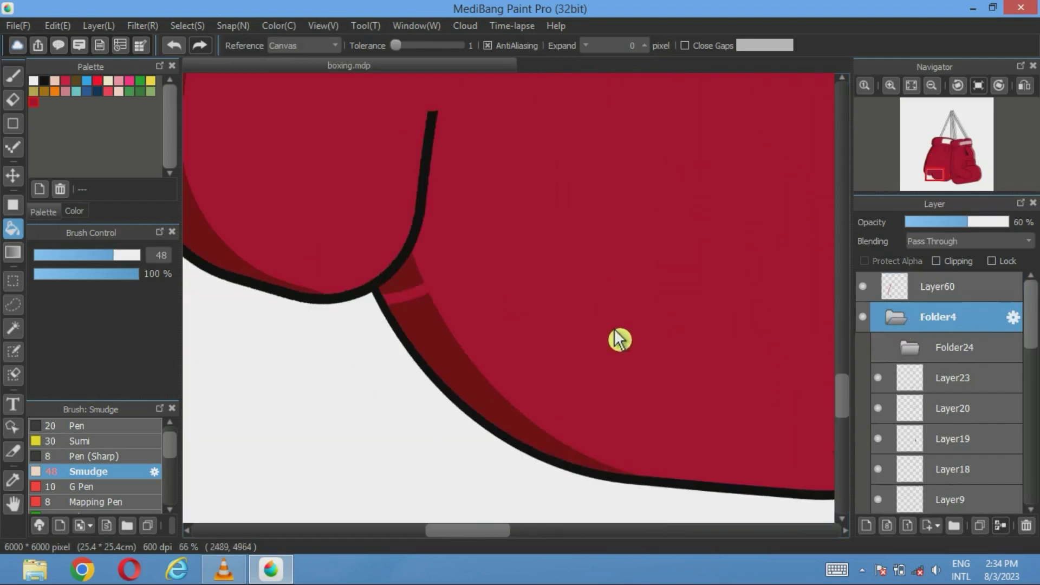
# Select the Multiply layer and paint over the gap in the rear glove's lower palm shadow with the Pen at size 43.
pyautogui.click(13, 76)
pyautogui.click(861, 297)
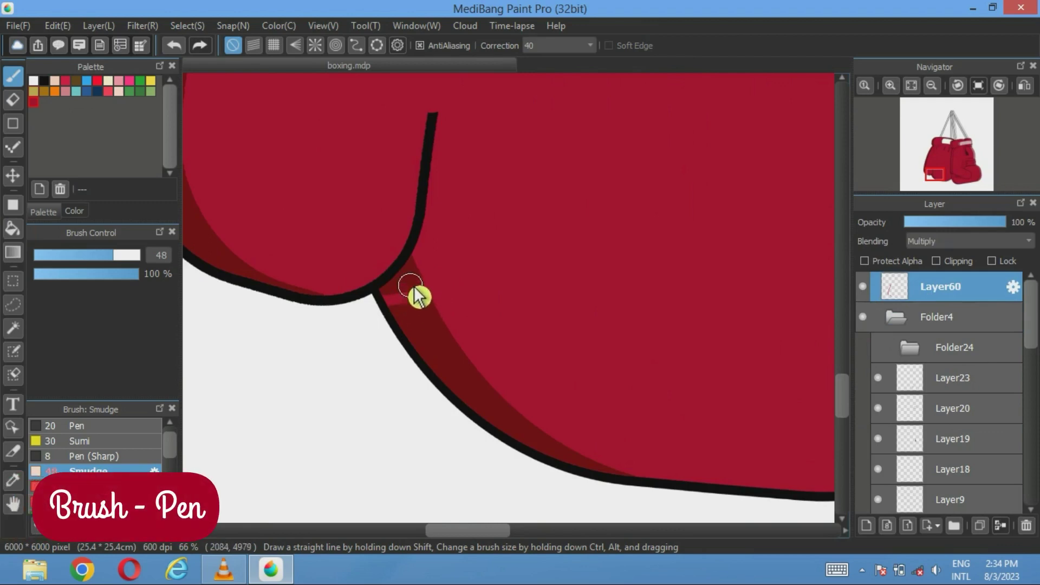
pyautogui.click(81, 427)
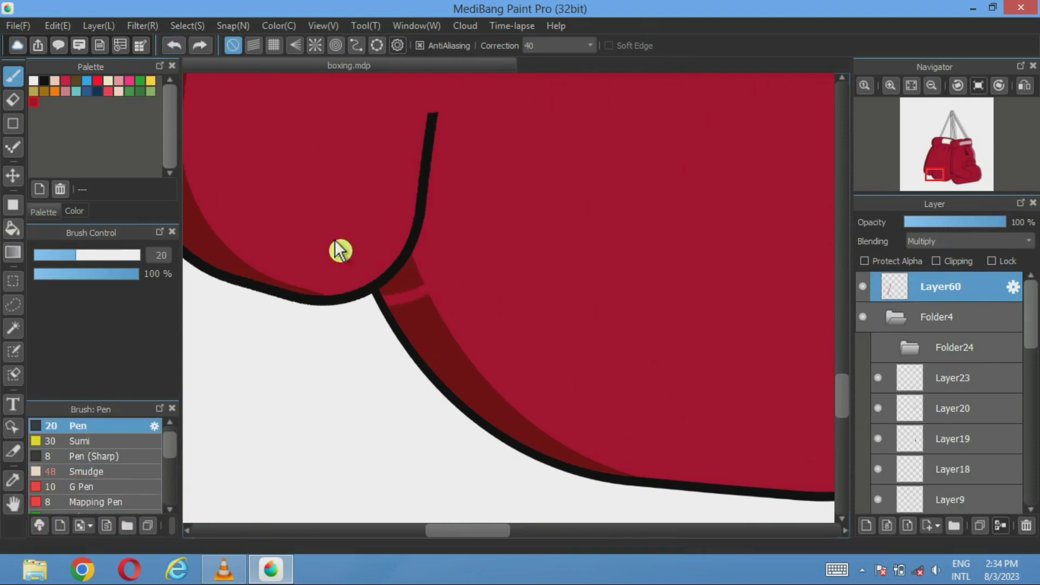
pyautogui.moveTo(106, 261); pyautogui.dragTo(122, 255)
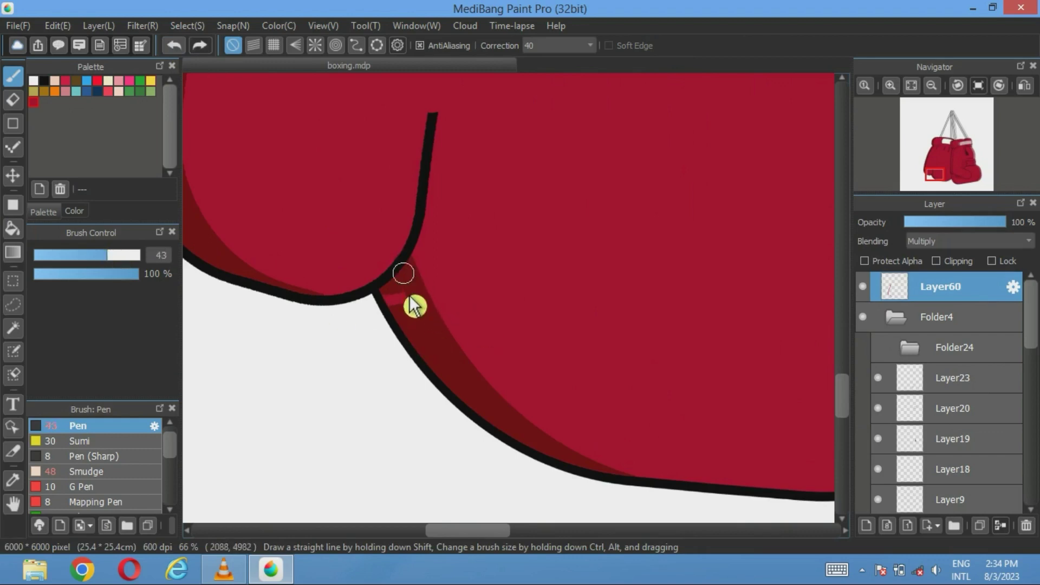
pyautogui.scroll(-2, 618, 337)
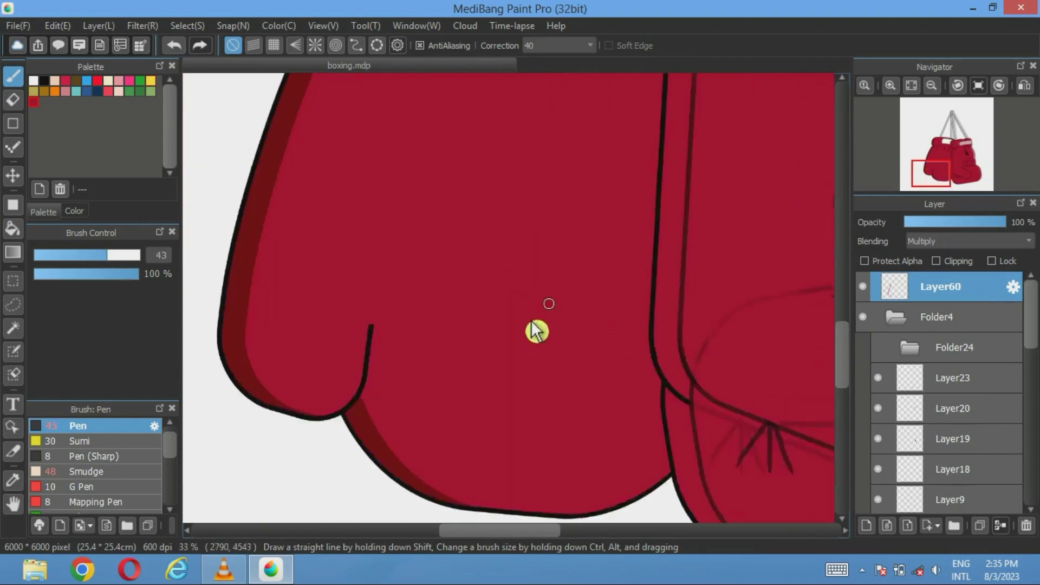
# Bucket-fill red shadow strips along the front glove's cuff, outer side and lower edge, and hide the upper Folder4.
pyautogui.moveTo(461, 246); pyautogui.dragTo(477, 520)
pyautogui.click(13, 229)
pyautogui.click(519, 198)
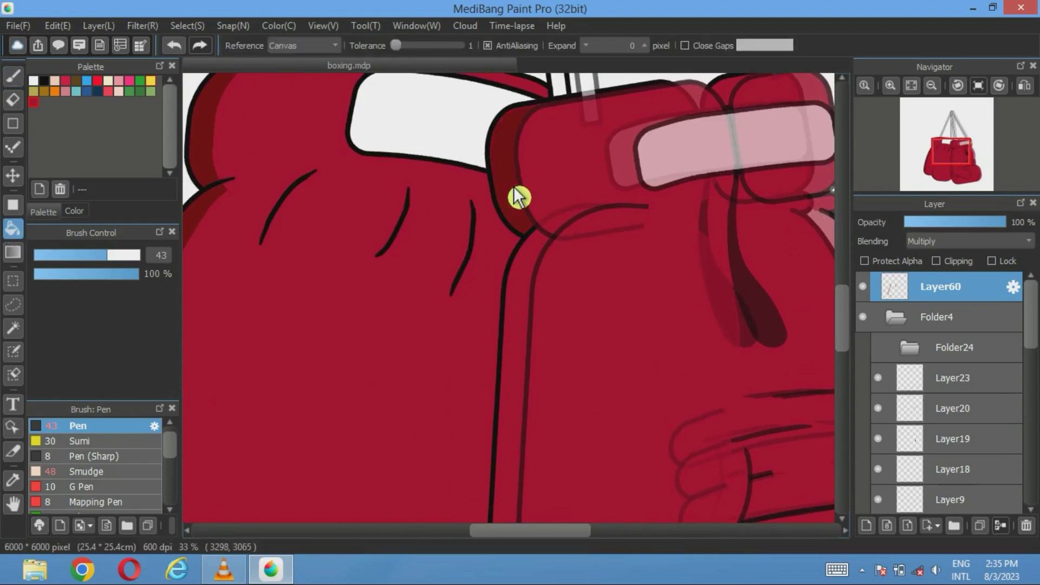
pyautogui.click(537, 272)
pyautogui.scroll(-3, 536, 274)
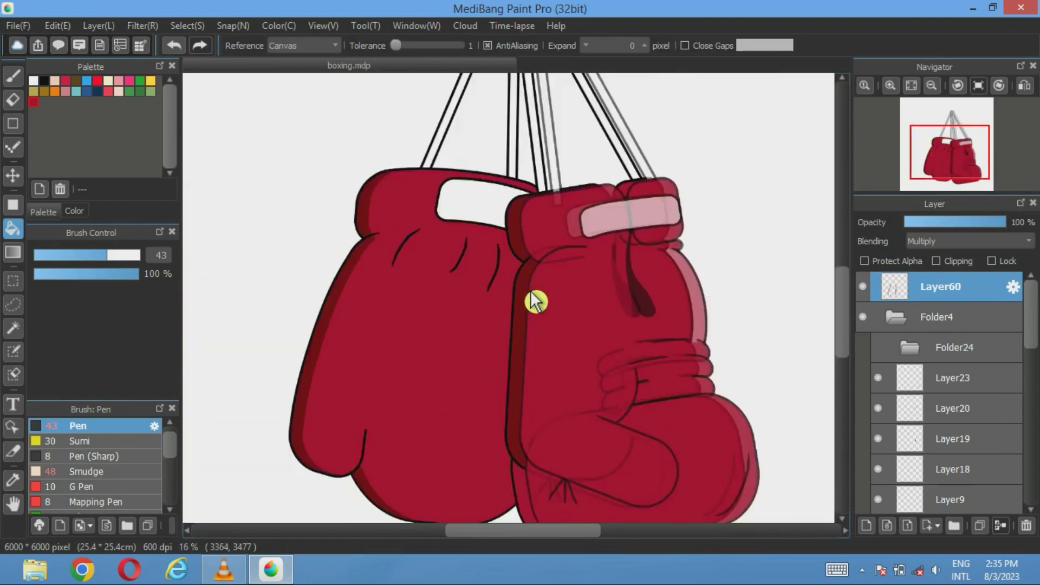
pyautogui.scroll(1, 525, 250)
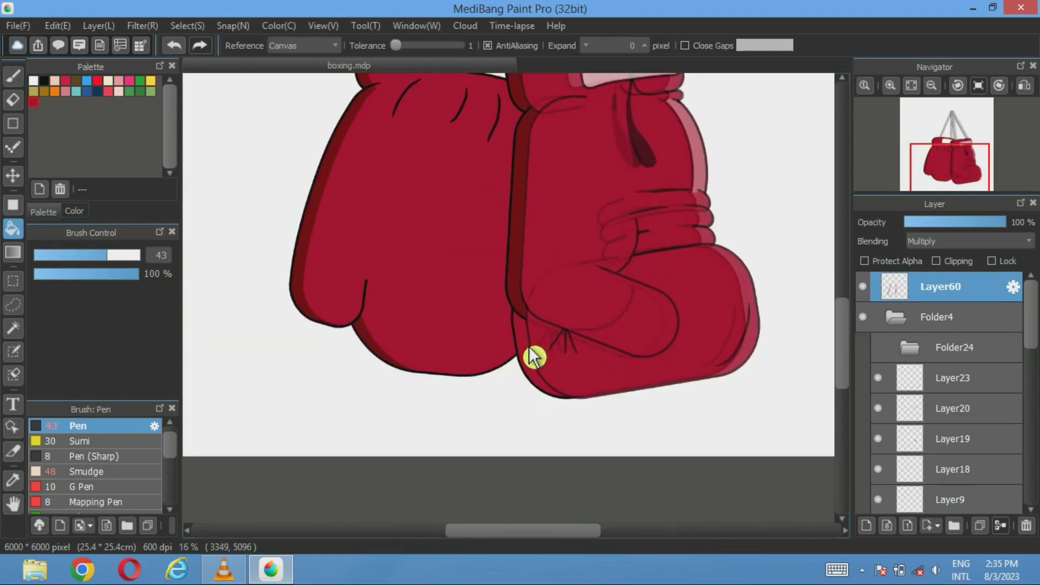
pyautogui.scroll(-2, 534, 357)
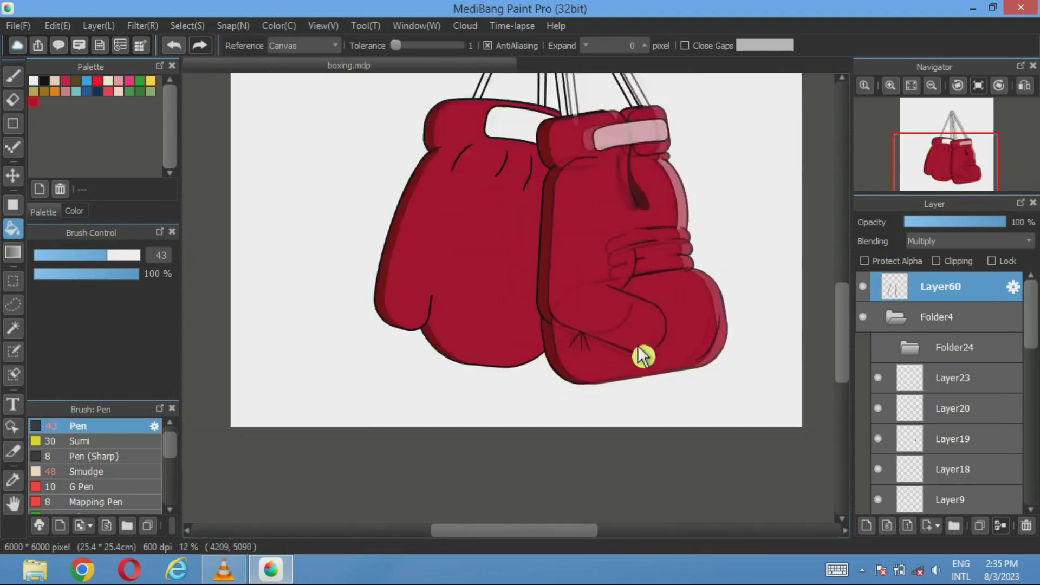
pyautogui.click(864, 318)
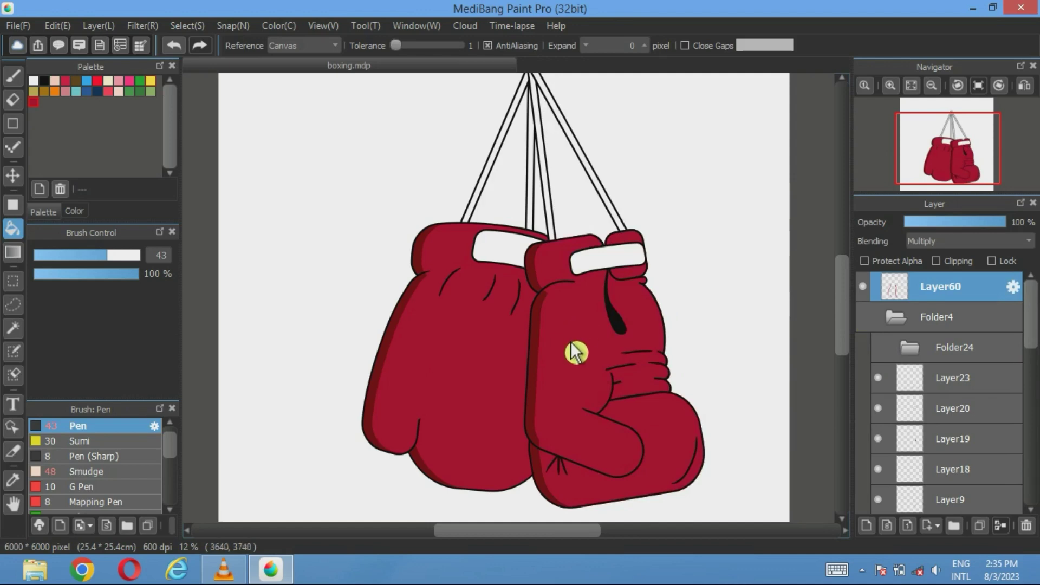
# Extend the front glove's side shadow along the curved line under the cuff with the Pen, and erase the spill above the outline.
pyautogui.scroll(5, 575, 352)
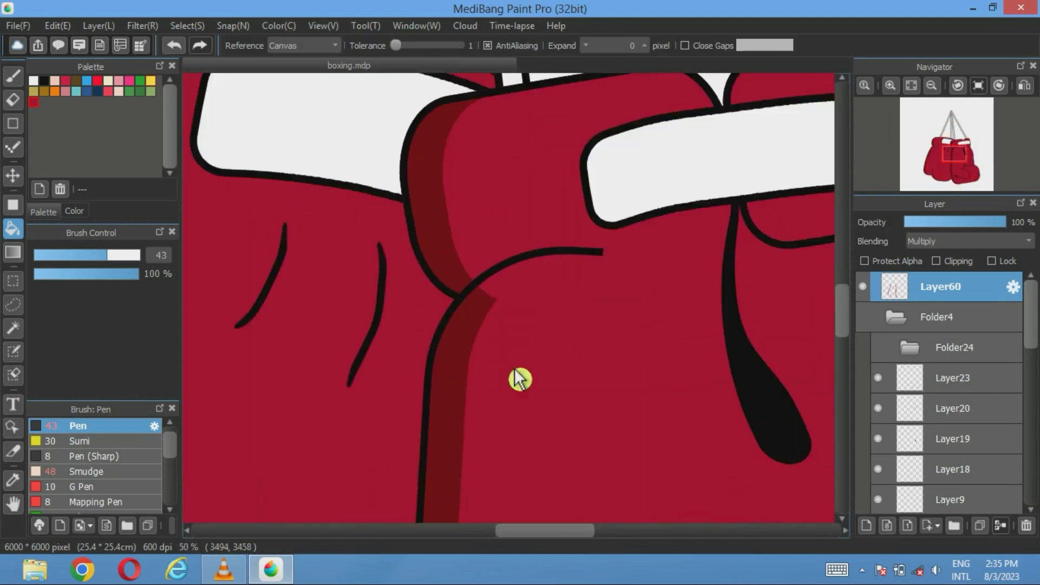
pyautogui.click(13, 76)
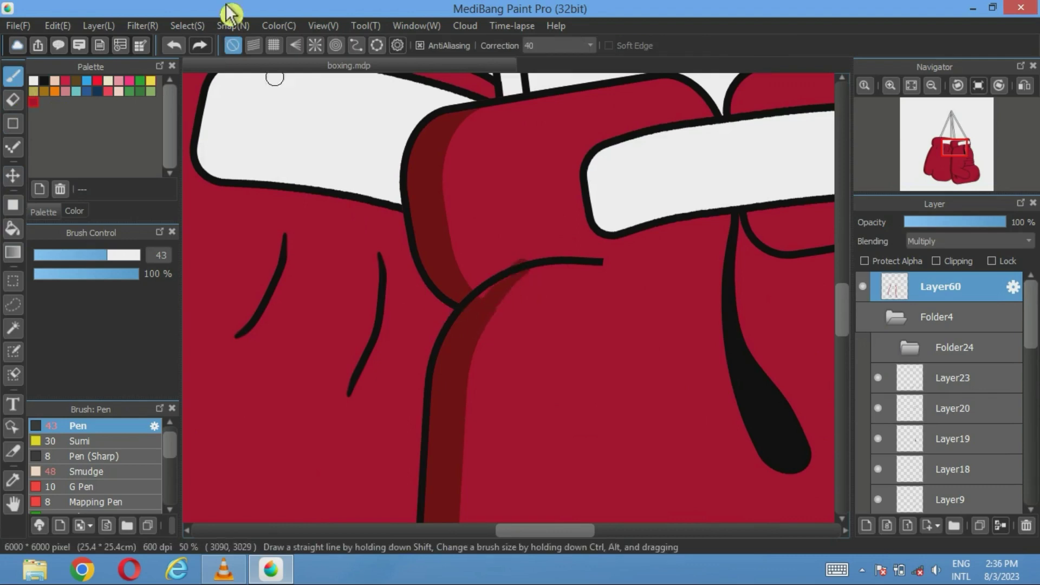
pyautogui.moveTo(497, 297); pyautogui.dragTo(522, 275)
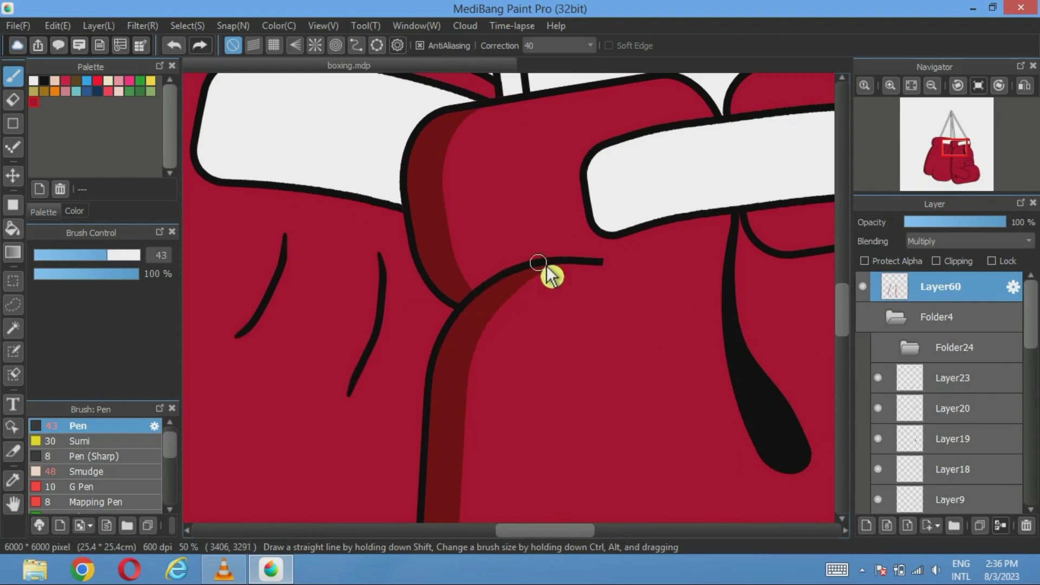
pyautogui.click(13, 100)
pyautogui.scroll(2, 564, 282)
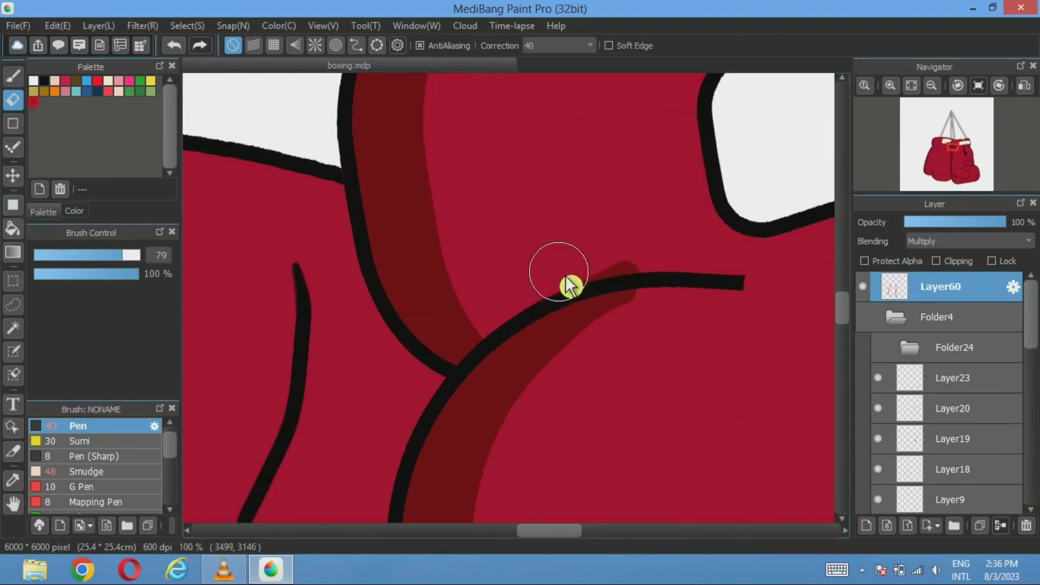
pyautogui.scroll(-2, 540, 247)
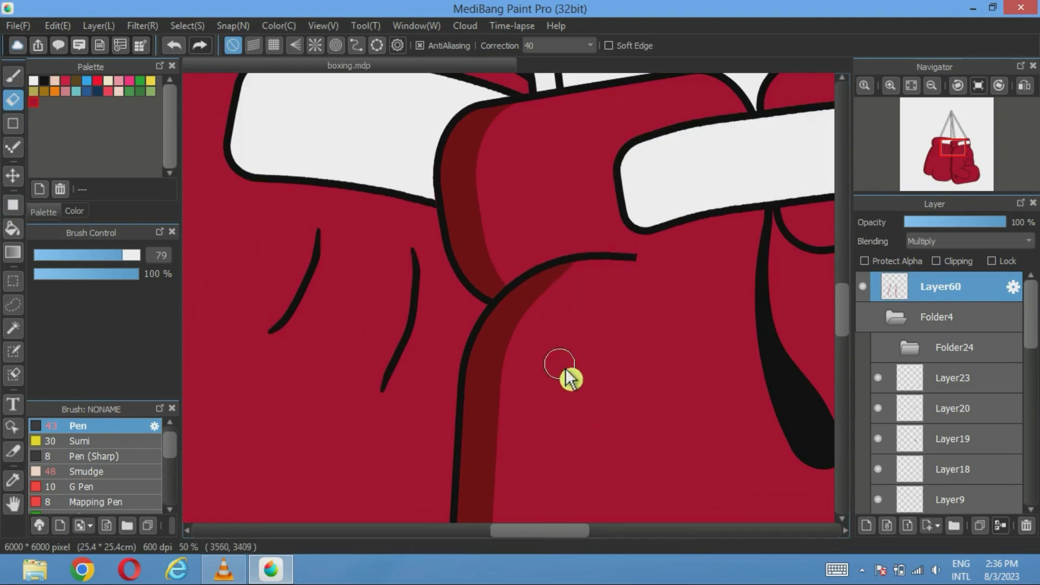
# Paint shadows around the right and middle crease lines below the front glove's thumb with the Pen at size 28.
pyautogui.scroll(-2, 567, 371)
pyautogui.scroll(-3, 563, 354)
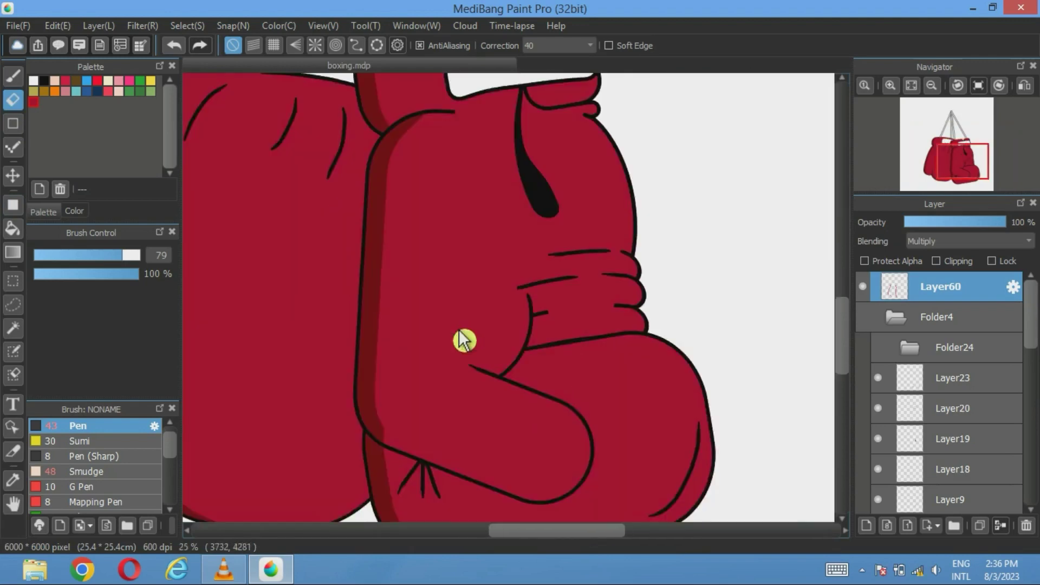
pyautogui.scroll(-1, 481, 377)
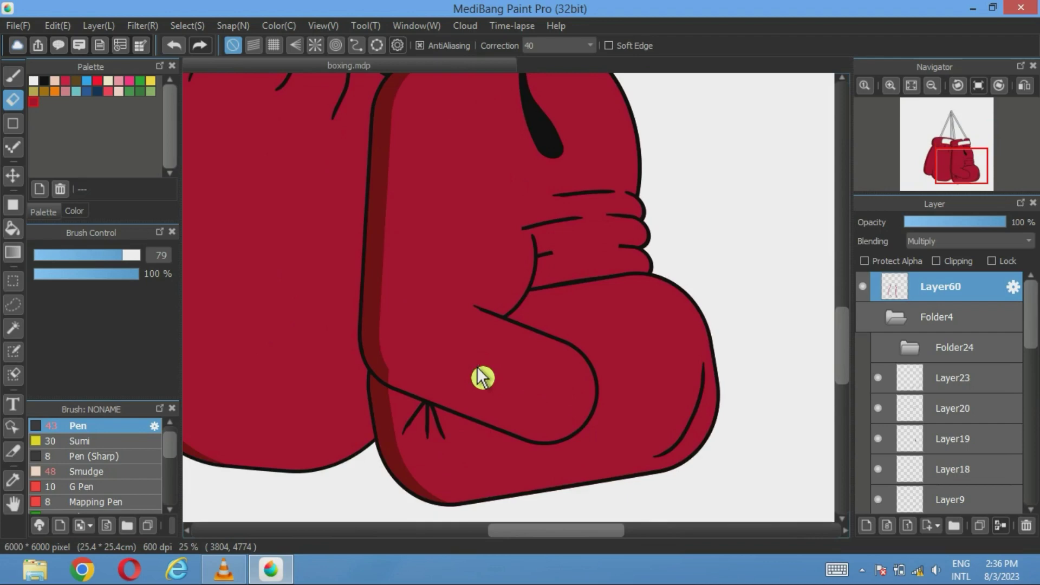
pyautogui.scroll(4, 455, 378)
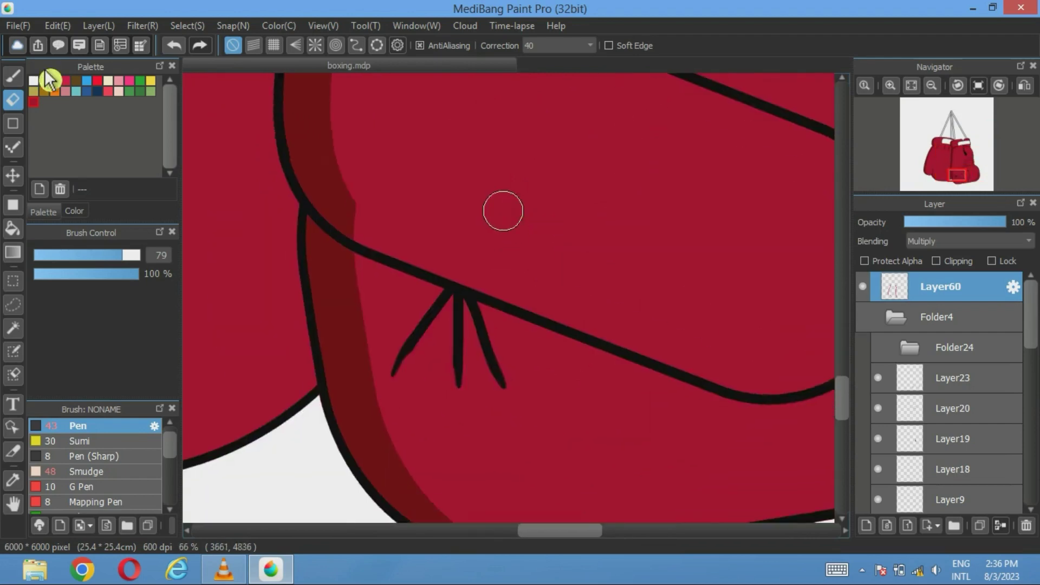
pyautogui.click(13, 76)
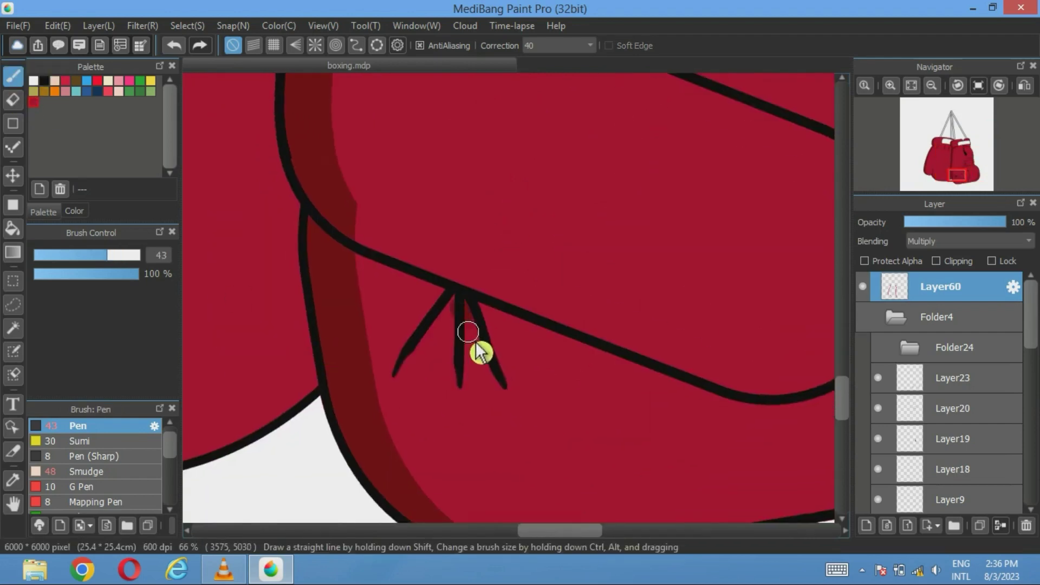
pyautogui.moveTo(468, 332); pyautogui.dragTo(495, 414)
pyautogui.click(174, 45)
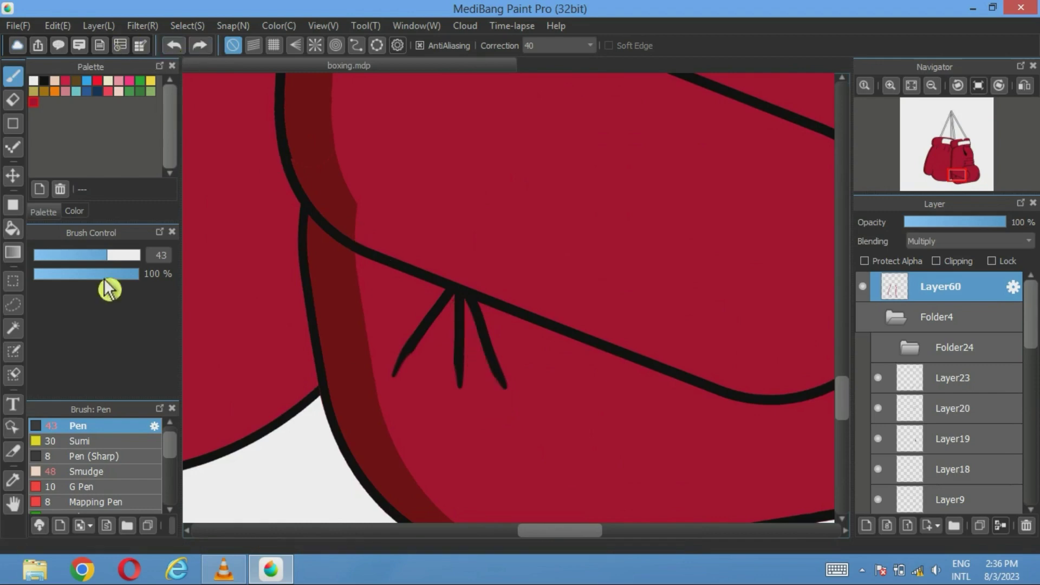
pyautogui.scroll(4, 413, 359)
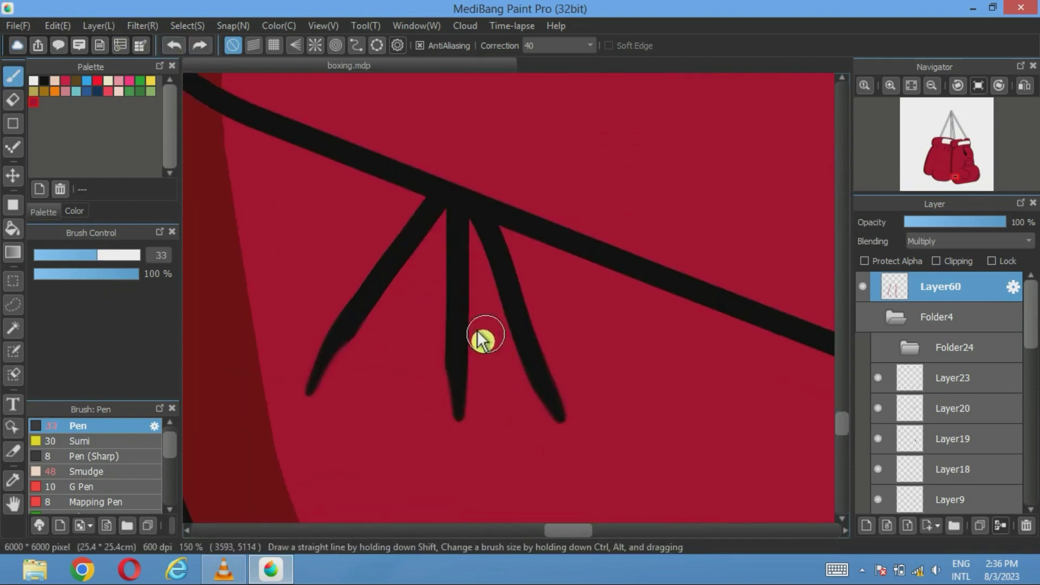
pyautogui.click(100, 257)
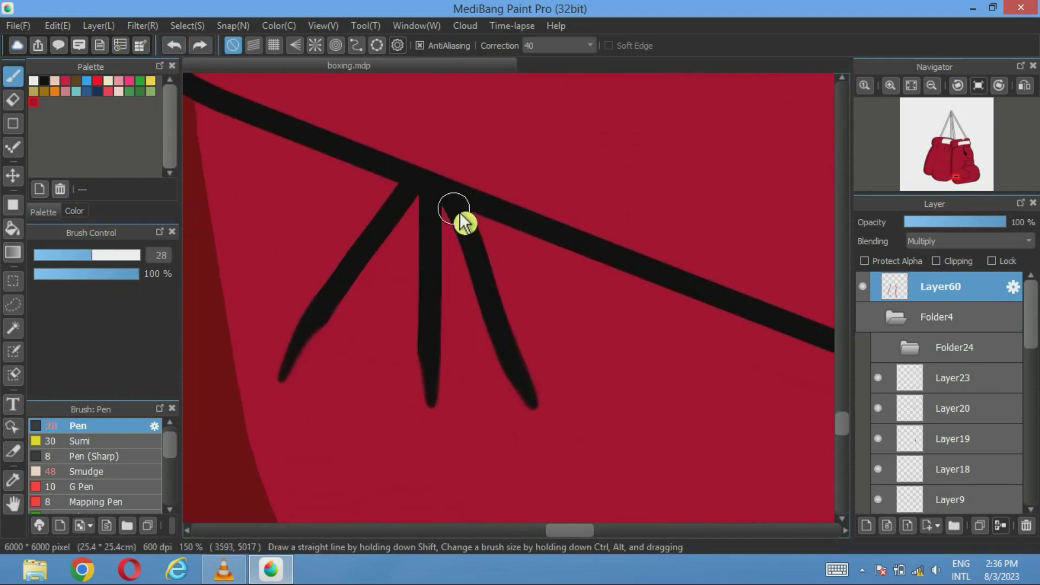
pyautogui.moveTo(453, 209)
pyautogui.mouseDown()
pyautogui.moveTo(497, 336)
pyautogui.moveTo(538, 414)
pyautogui.mouseUp()
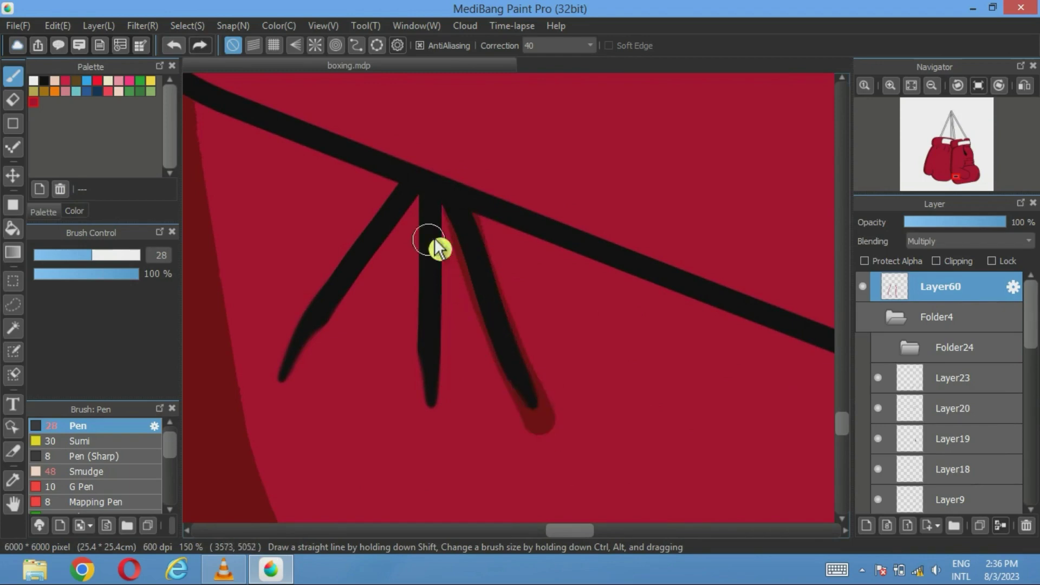
pyautogui.moveTo(440, 211); pyautogui.dragTo(442, 419)
pyautogui.hotkey('ctrl', 'z')
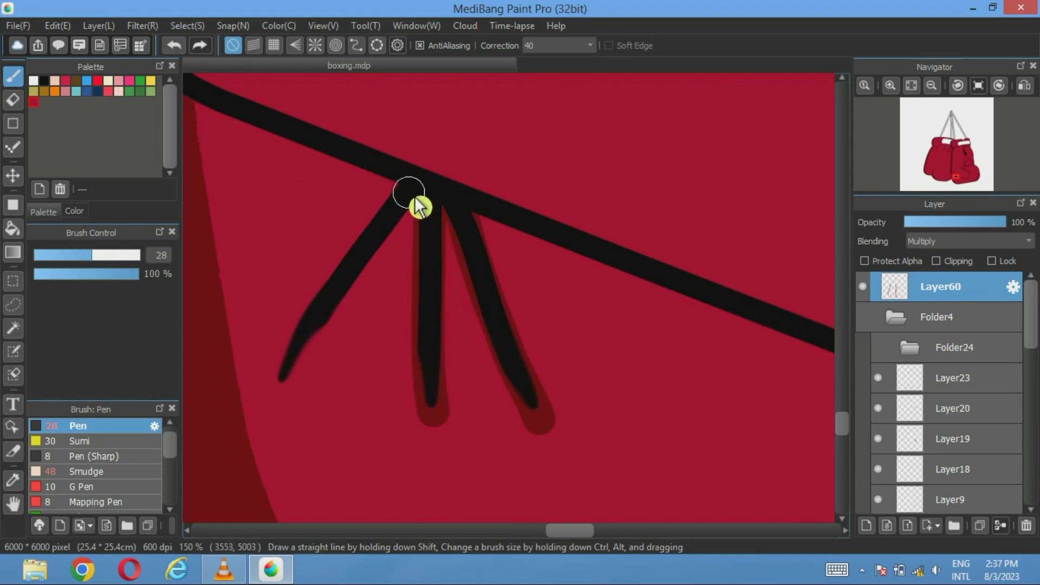
# Paint a thin shadow around the leftmost crease line below the front glove's thumb, redoing the stroke until it follows the line.
pyautogui.moveTo(405, 206); pyautogui.dragTo(349, 298)
pyautogui.click(174, 44)
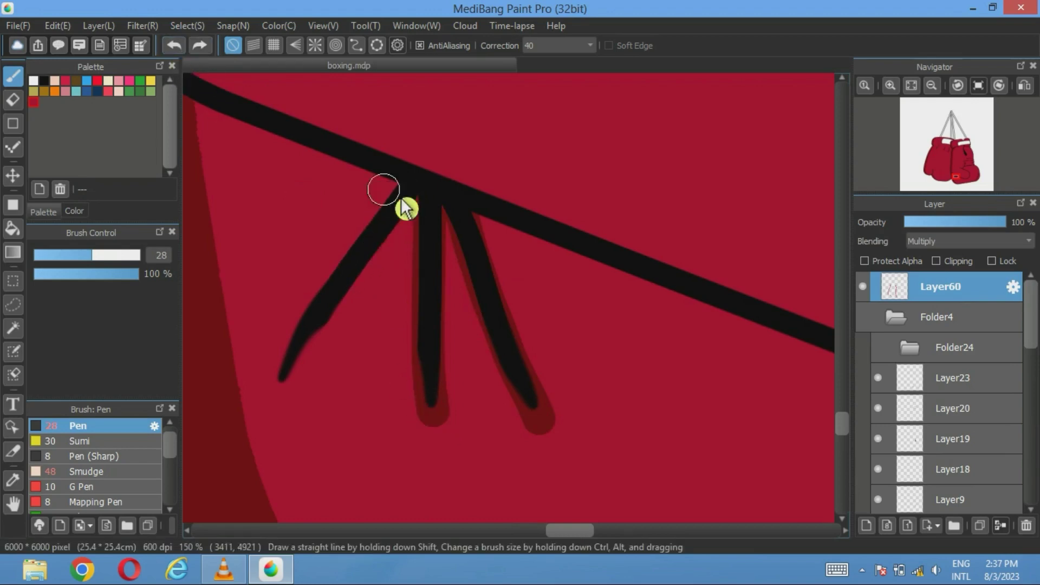
pyautogui.moveTo(409, 215); pyautogui.dragTo(289, 397)
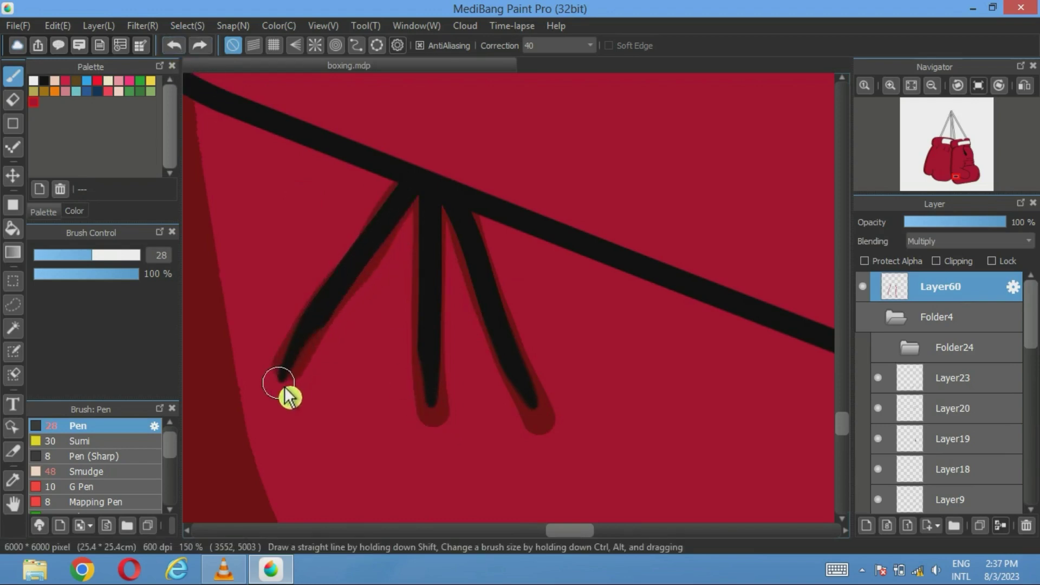
pyautogui.click(174, 45)
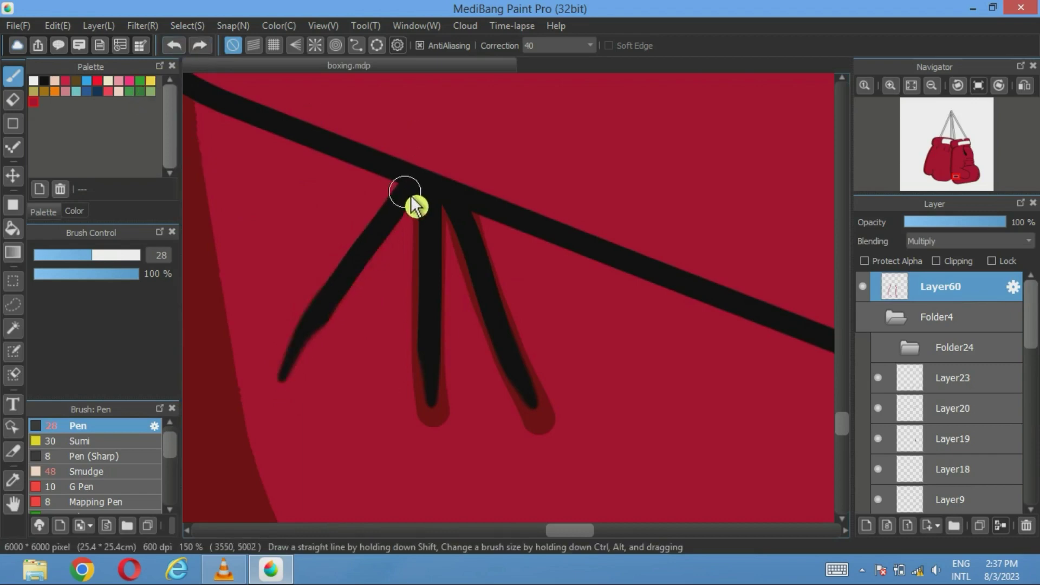
pyautogui.moveTo(395, 230); pyautogui.dragTo(286, 386)
# Paint a shadow stroke bridging the gap in the lowest wrist wrinkle of the front glove.
pyautogui.scroll(-2, 439, 332)
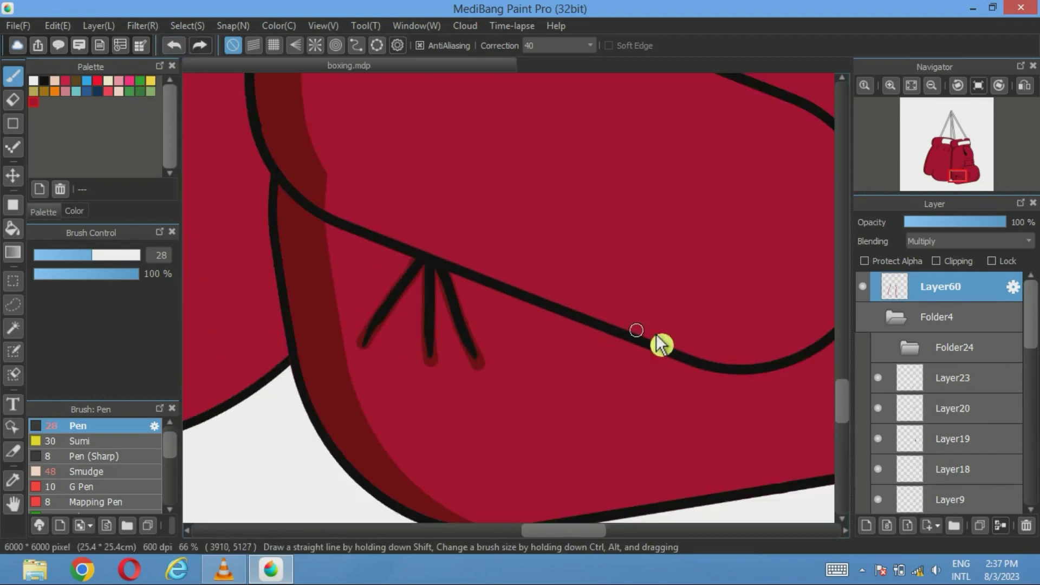
pyautogui.moveTo(661, 345)
pyautogui.mouseDown()
pyautogui.moveTo(523, 318)
pyautogui.moveTo(595, 371)
pyautogui.moveTo(458, 260)
pyautogui.moveTo(481, 364)
pyautogui.moveTo(362, 413)
pyautogui.mouseUp()
pyautogui.scroll(2, 628, 269)
pyautogui.scroll(-1, 629, 269)
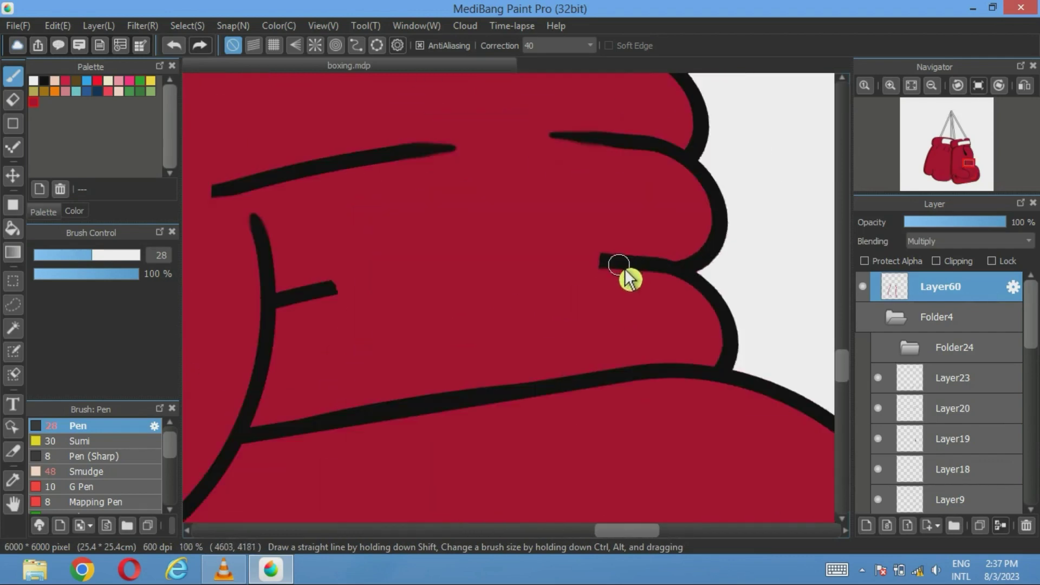
pyautogui.moveTo(623, 268)
pyautogui.mouseDown()
pyautogui.moveTo(387, 288)
pyautogui.moveTo(361, 319)
pyautogui.mouseUp()
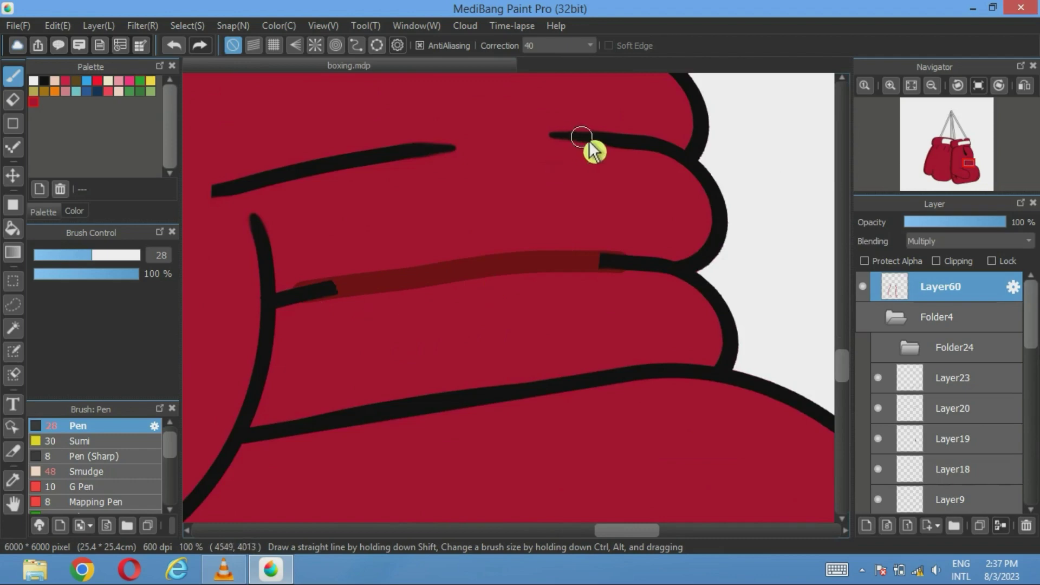
# Paint a shadow stroke bridging the gap in the middle wrist wrinkle, undoing and redrawing it until it joins both line ends.
pyautogui.moveTo(582, 136)
pyautogui.mouseDown()
pyautogui.moveTo(448, 135)
pyautogui.moveTo(401, 140)
pyautogui.mouseUp()
pyautogui.click(174, 45)
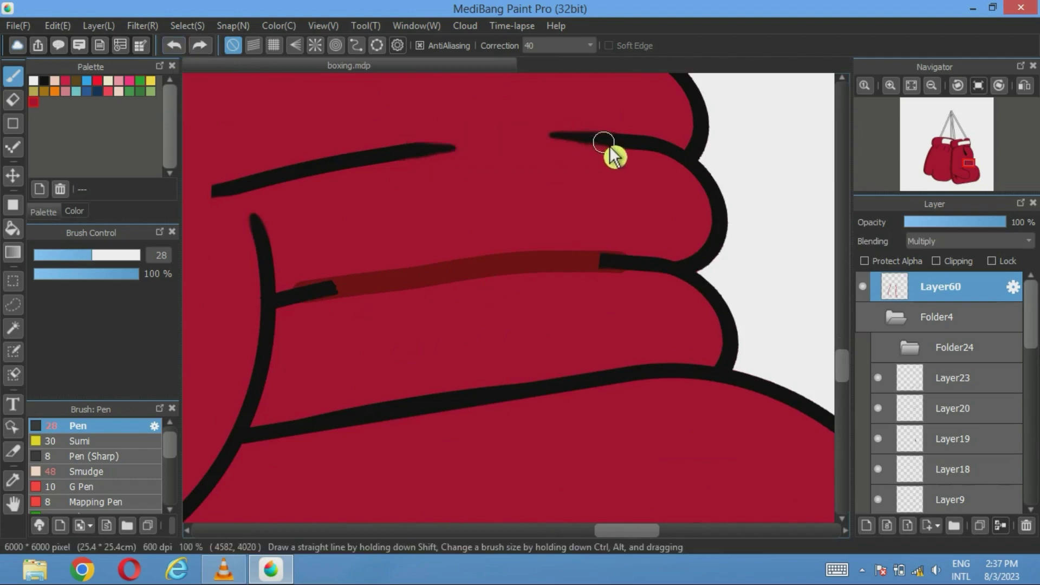
pyautogui.moveTo(603, 142); pyautogui.dragTo(404, 149)
pyautogui.click(174, 45)
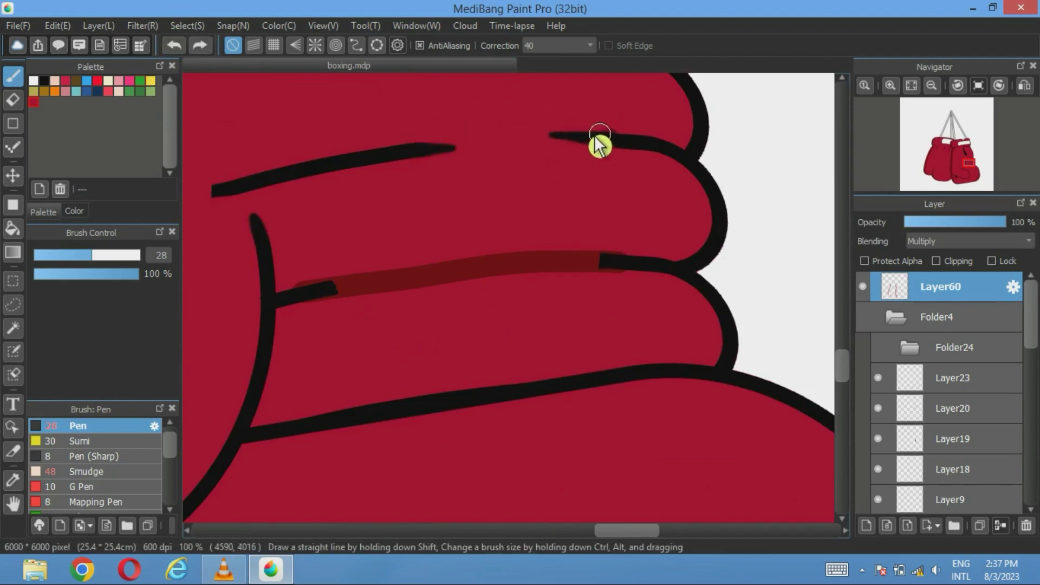
pyautogui.moveTo(600, 135); pyautogui.dragTo(515, 133)
pyautogui.click(174, 45)
pyautogui.moveTo(599, 142); pyautogui.dragTo(379, 158)
# Paint a long shadow stroke along the uppermost wrist wrinkle of the front glove, extending past its inner end.
pyautogui.scroll(-2, 484, 178)
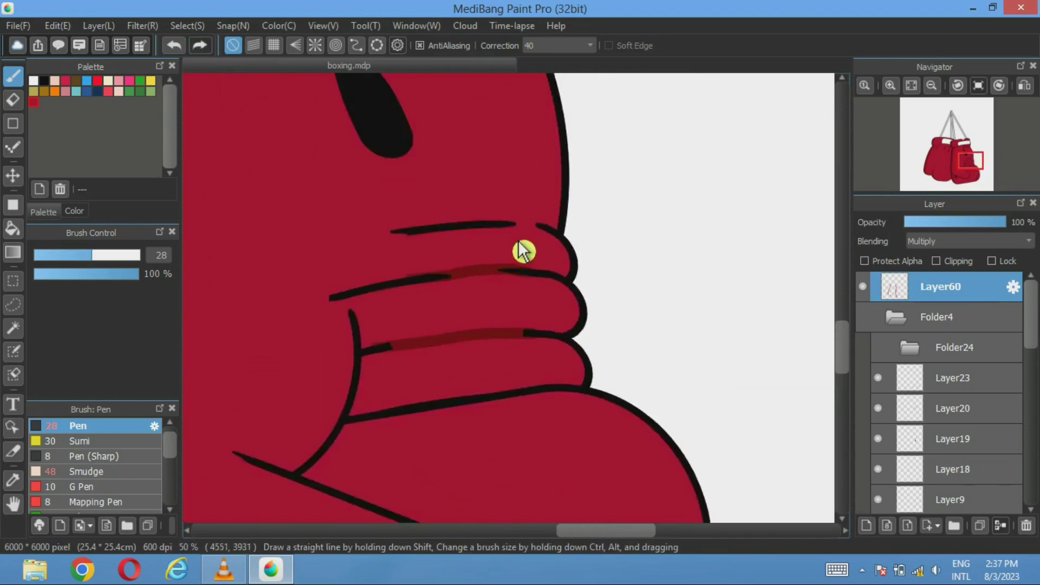
pyautogui.scroll(2, 524, 251)
pyautogui.moveTo(558, 217); pyautogui.dragTo(227, 243)
# Erase the excess shadow below the right part of the front glove's uppermost wrist wrinkle, trimming it to the line.
pyautogui.scroll(2, 528, 309)
pyautogui.click(13, 99)
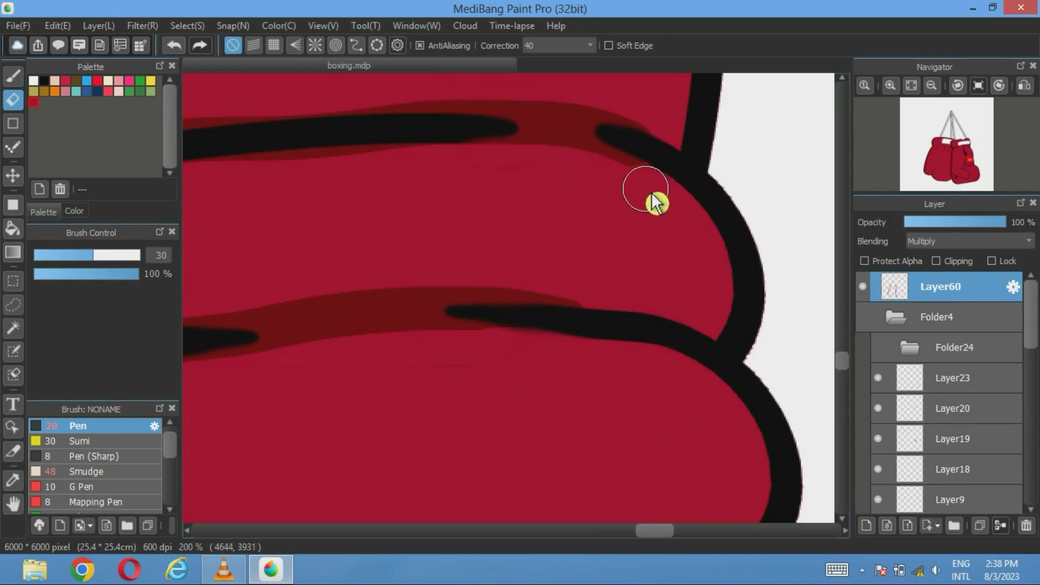
pyautogui.moveTo(646, 189)
pyautogui.mouseDown()
pyautogui.moveTo(571, 159)
pyautogui.moveTo(420, 155)
pyautogui.mouseUp()
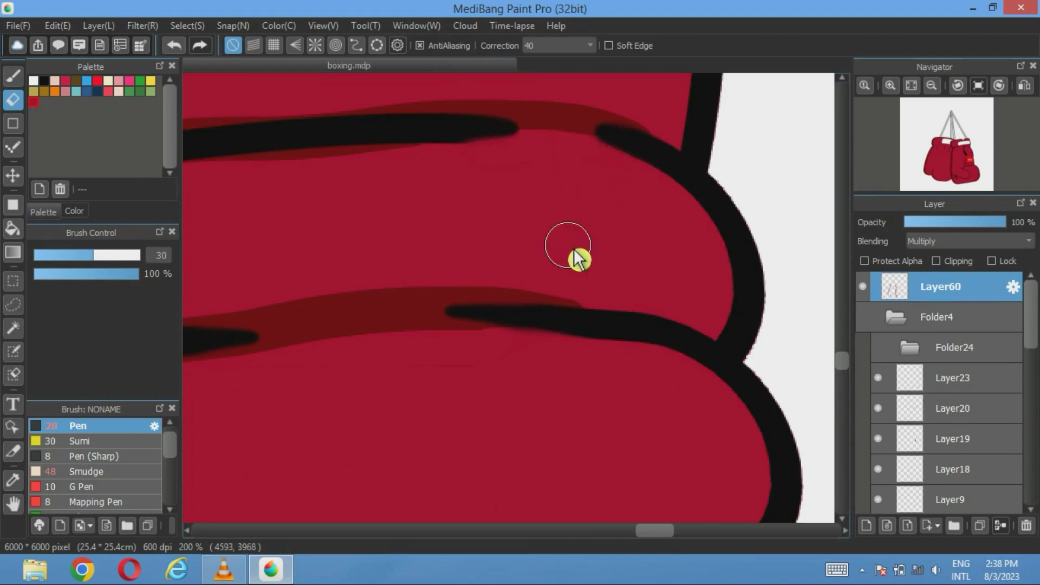
pyautogui.hscroll(-5, 578, 260)
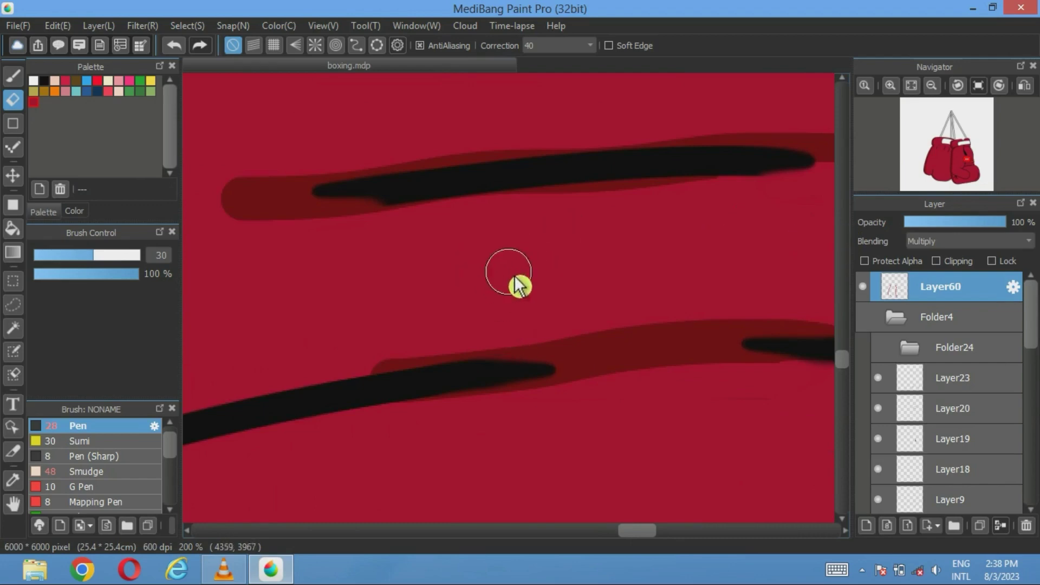
# Paint a thin shadow along the underside of the front glove's right cuff flap, discarding two trial strokes at the small fold below it.
pyautogui.click(916, 87)
pyautogui.scroll(2, 626, 244)
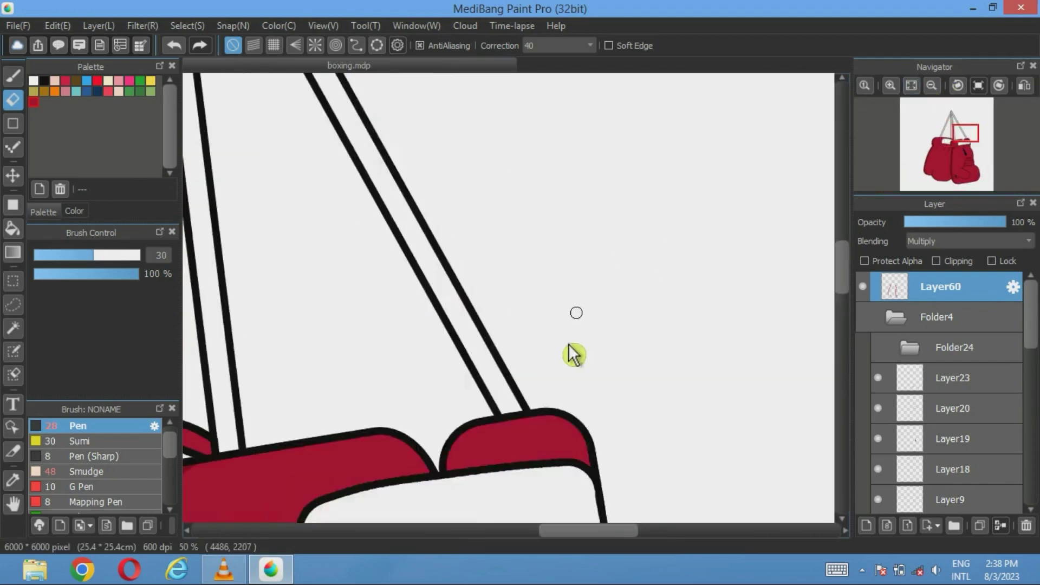
pyautogui.scroll(4, 574, 354)
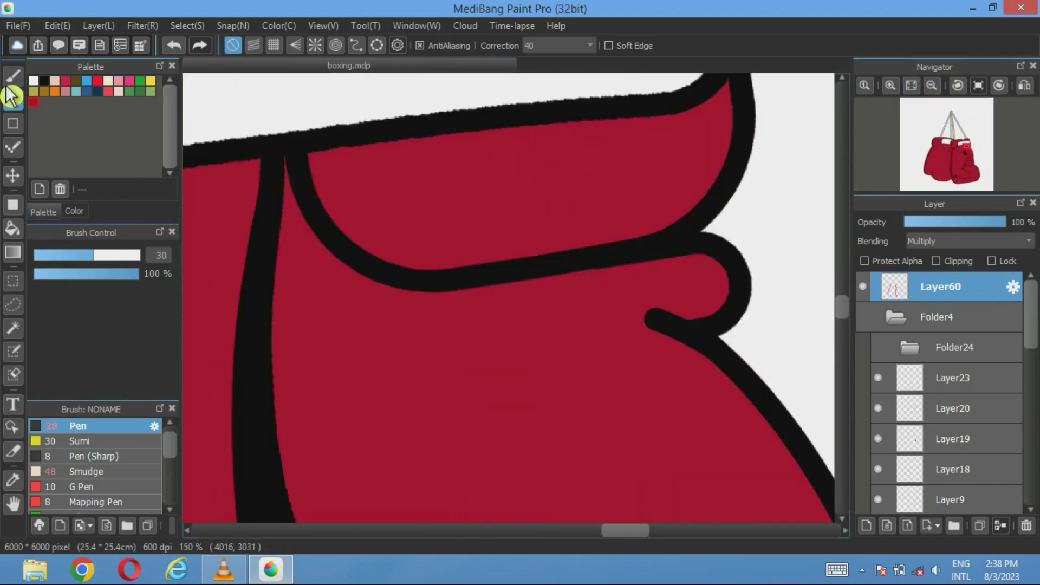
pyautogui.click(14, 78)
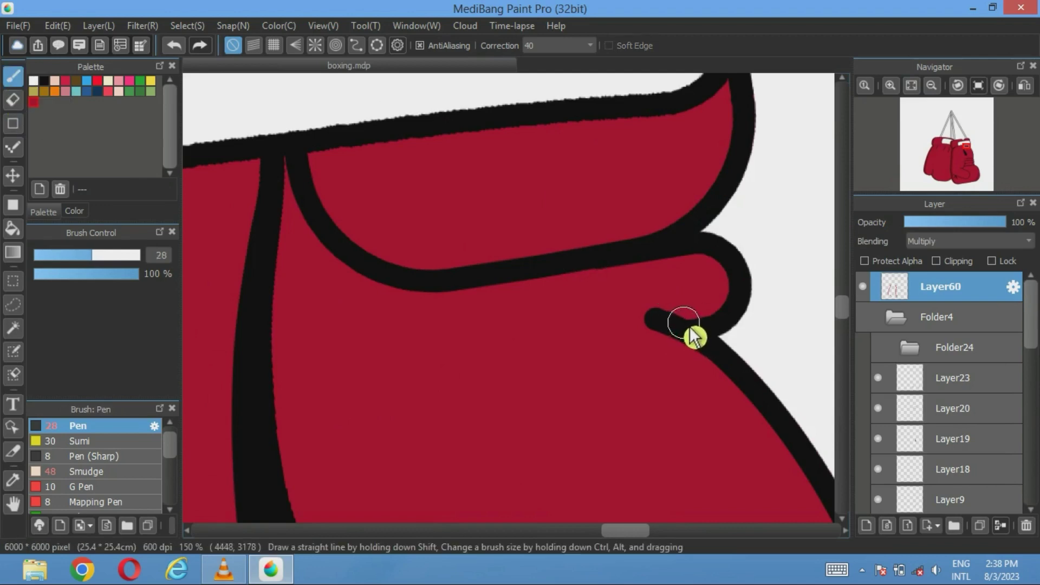
pyautogui.moveTo(691, 328); pyautogui.dragTo(561, 320)
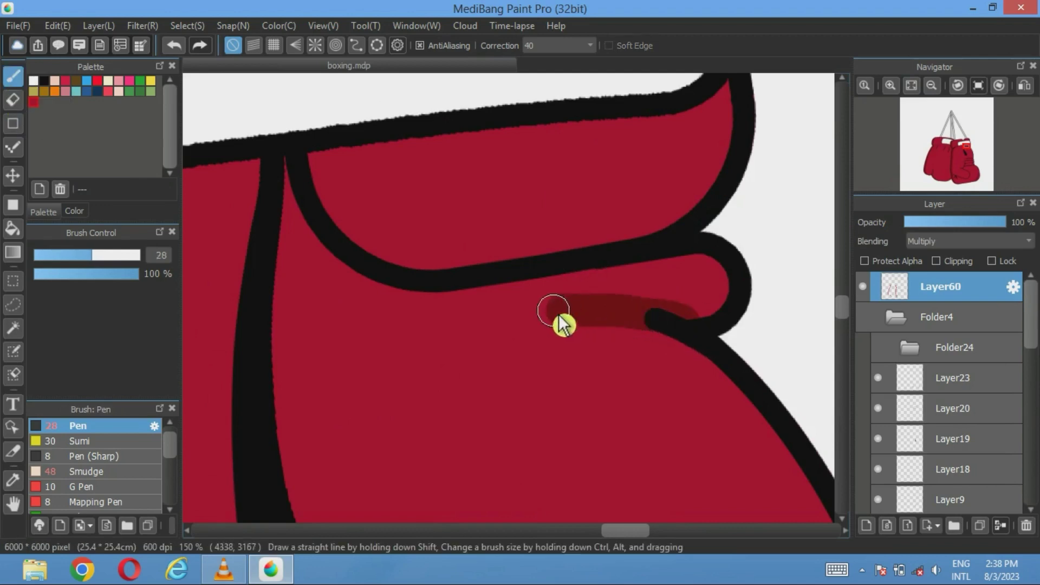
pyautogui.click(183, 52)
pyautogui.moveTo(684, 342); pyautogui.dragTo(605, 322)
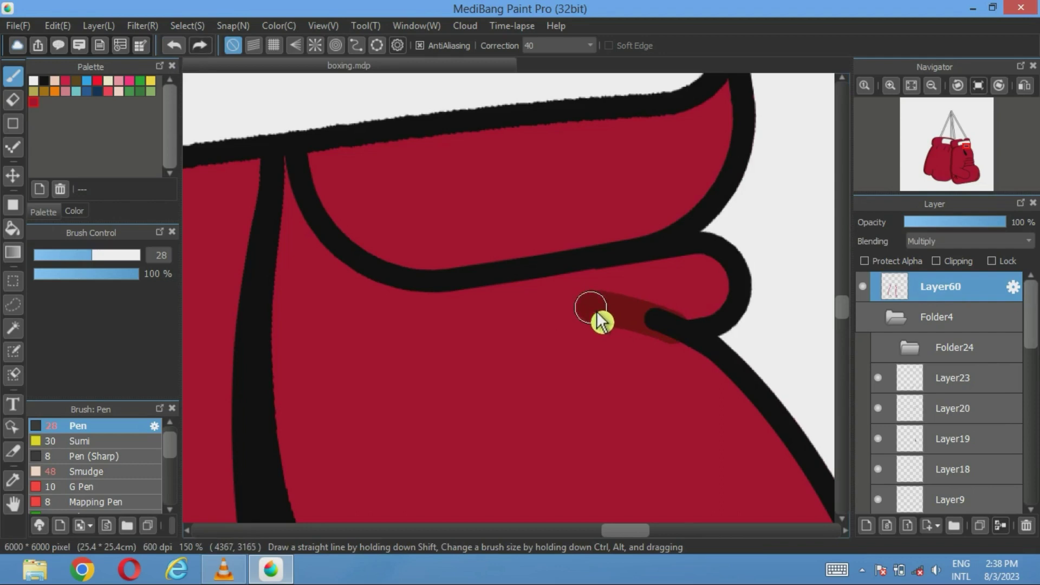
pyautogui.click(174, 45)
pyautogui.moveTo(723, 268)
pyautogui.mouseDown()
pyautogui.moveTo(462, 300)
pyautogui.moveTo(331, 249)
pyautogui.moveTo(302, 186)
pyautogui.mouseUp()
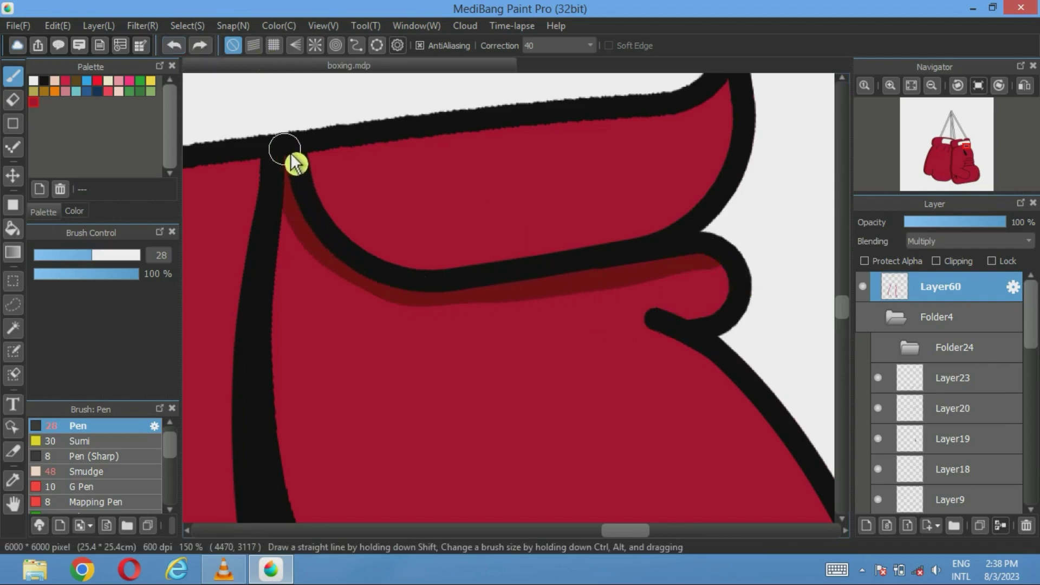
# Paint a shadow stroke along the lower edge of the white band on the front glove's cuff.
pyautogui.scroll(-4, 676, 404)
pyautogui.scroll(4, 612, 371)
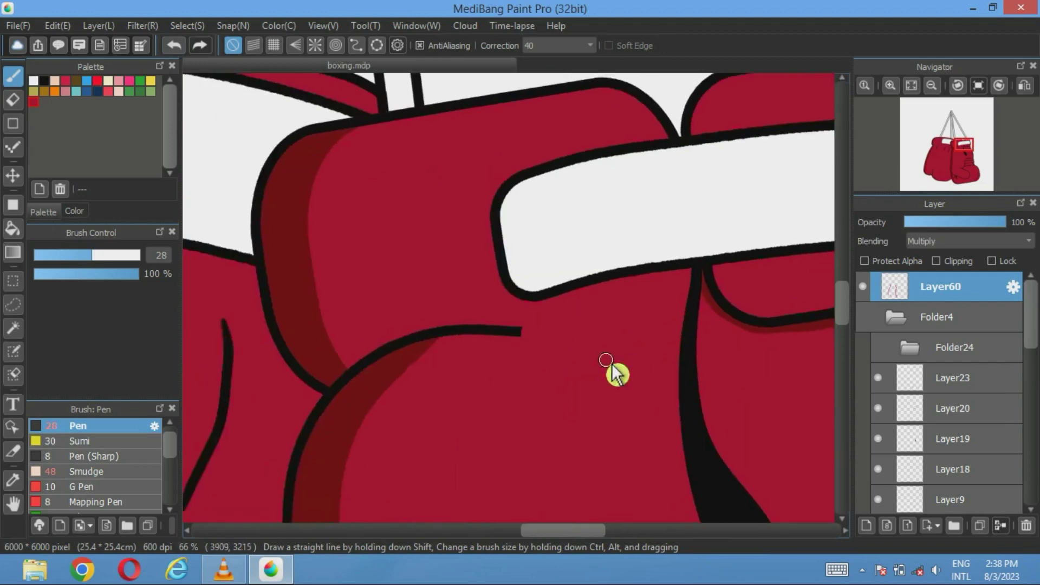
pyautogui.scroll(-2, 504, 310)
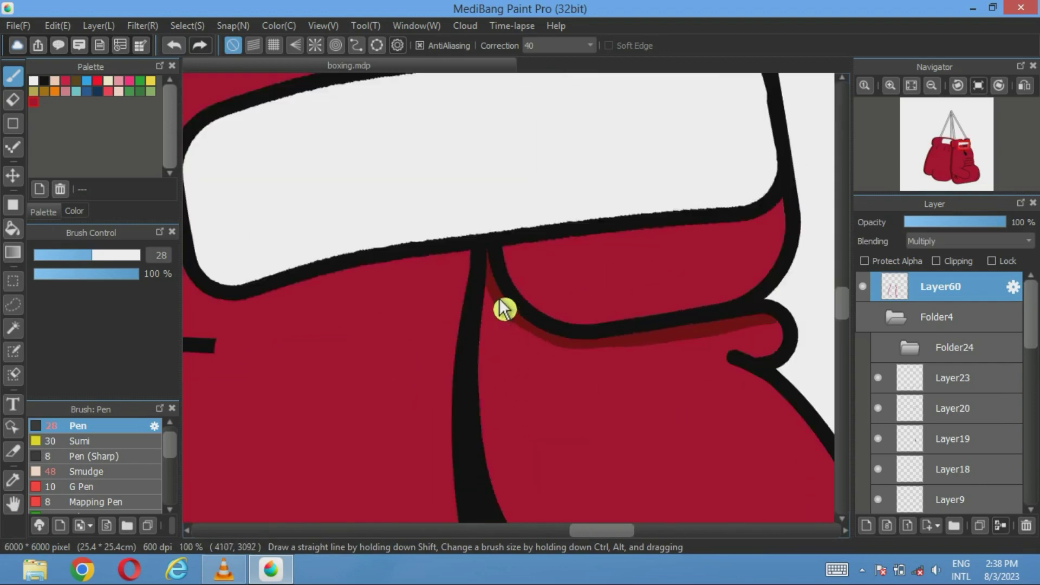
pyautogui.moveTo(215, 300)
pyautogui.mouseDown()
pyautogui.moveTo(513, 239)
pyautogui.moveTo(776, 212)
pyautogui.moveTo(800, 193)
pyautogui.moveTo(810, 230)
pyautogui.mouseUp()
# Erase the rounded end of the band's shadow at the white band's lower-left corner so it tapers off.
pyautogui.click(13, 103)
pyautogui.scroll(2, 449, 369)
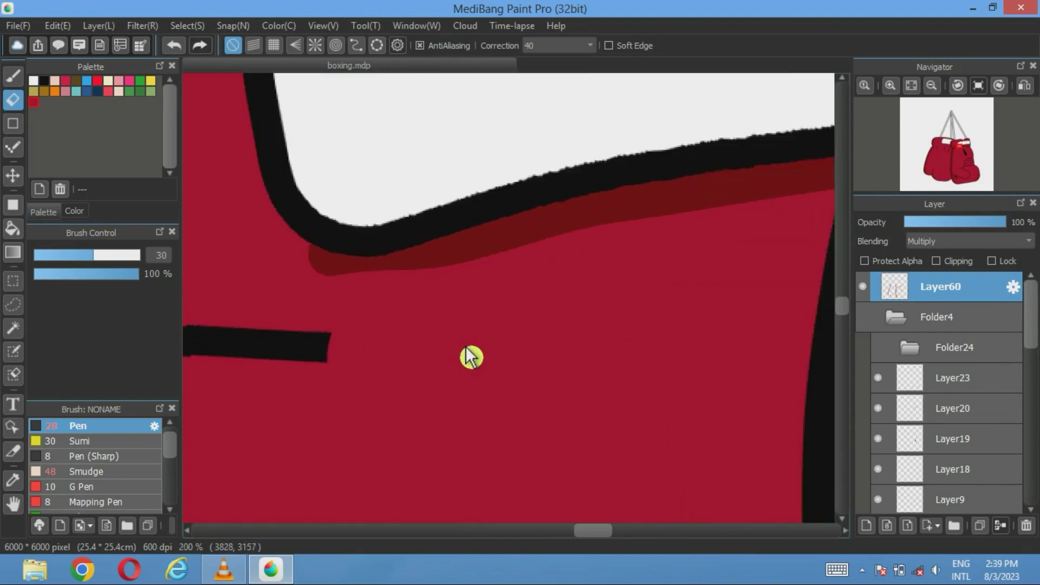
pyautogui.moveTo(569, 263)
pyautogui.mouseDown()
pyautogui.moveTo(354, 271)
pyautogui.moveTo(293, 249)
pyautogui.mouseUp()
# Paint a shadow stroke over the short crease where the rear glove's cuff meets its left side, extending past the line's tip.
pyautogui.click(912, 86)
pyautogui.scroll(2, 575, 301)
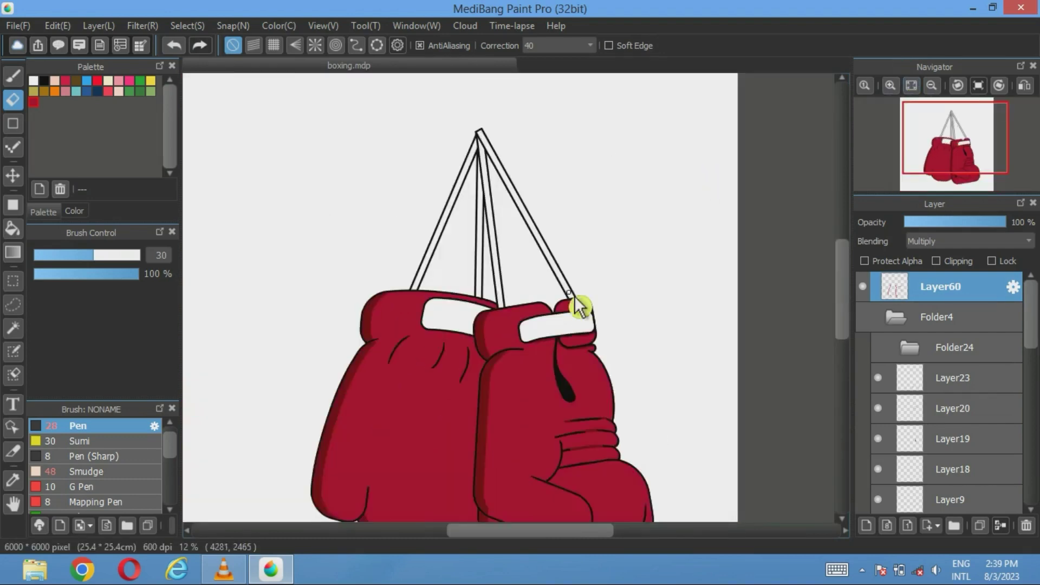
pyautogui.scroll(-2, 571, 174)
pyautogui.scroll(3, 336, 313)
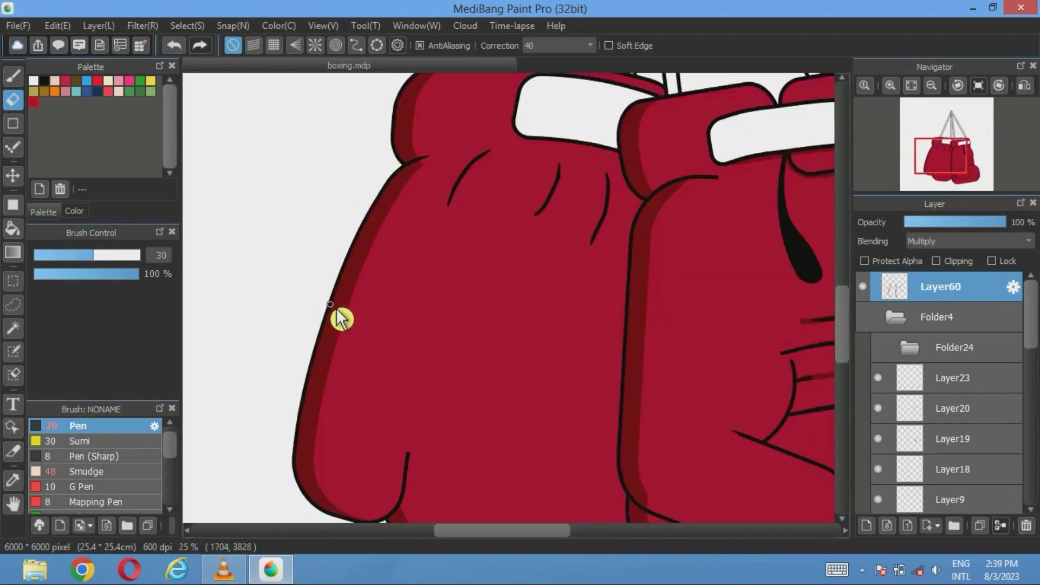
pyautogui.scroll(-1, 546, 225)
pyautogui.scroll(2, 545, 225)
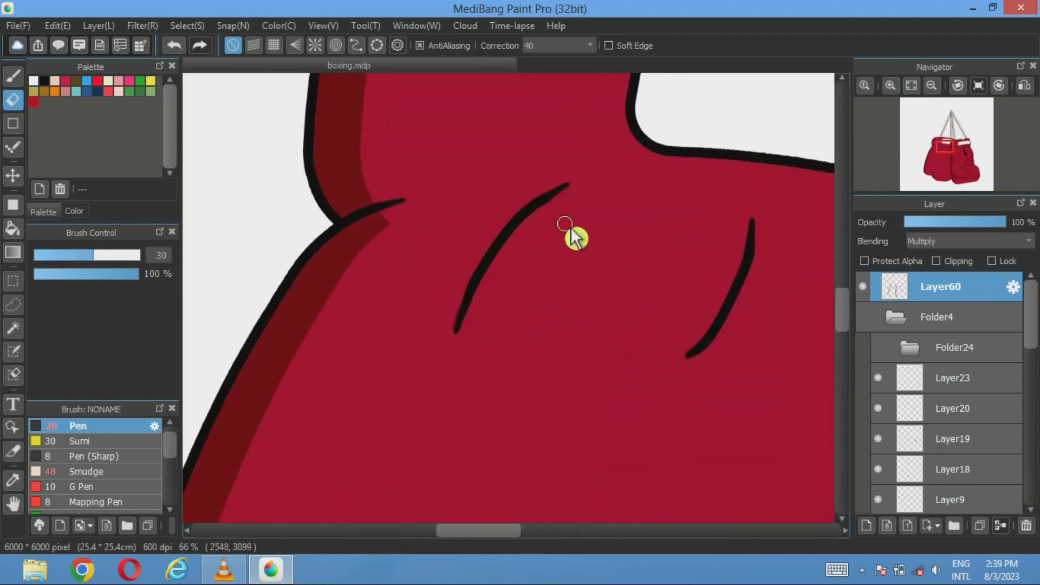
pyautogui.click(13, 76)
pyautogui.scroll(3, 375, 214)
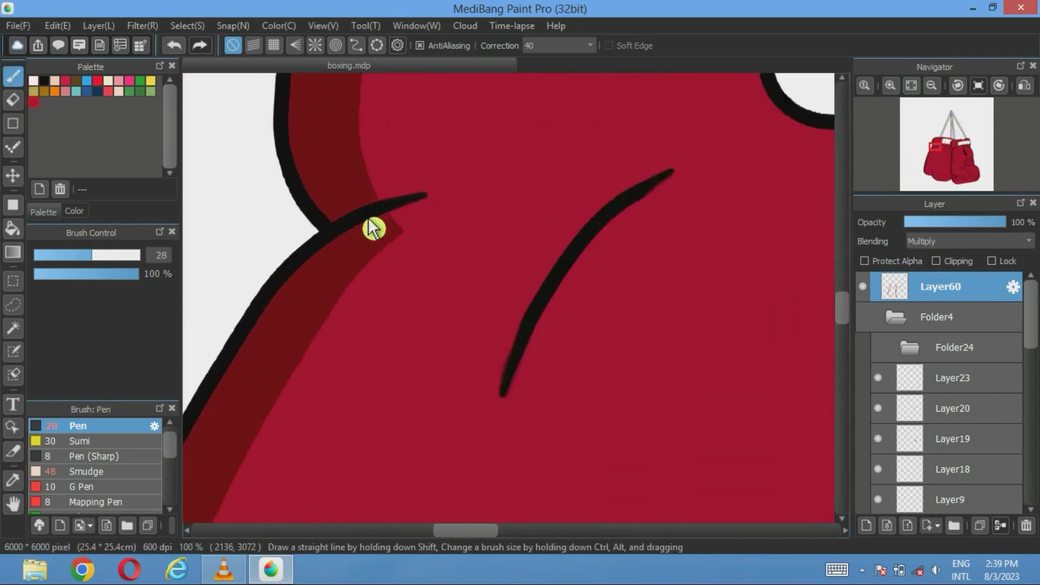
pyautogui.moveTo(347, 238)
pyautogui.mouseDown()
pyautogui.moveTo(404, 194)
pyautogui.moveTo(515, 174)
pyautogui.mouseUp()
pyautogui.scroll(-1, 671, 204)
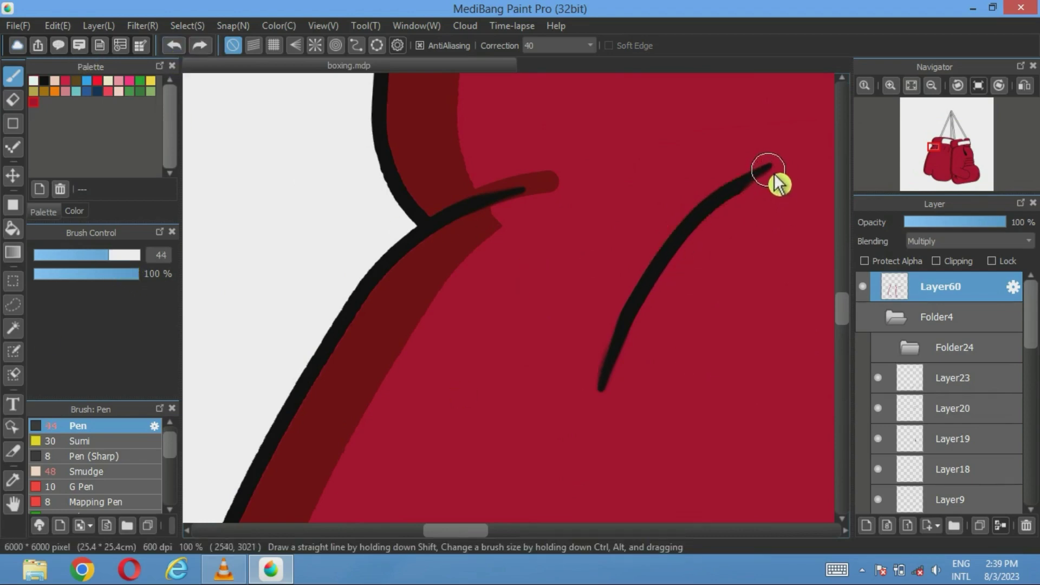
pyautogui.moveTo(772, 172)
pyautogui.mouseDown()
pyautogui.moveTo(682, 232)
pyautogui.moveTo(612, 346)
pyautogui.moveTo(600, 411)
pyautogui.mouseUp()
pyautogui.moveTo(752, 307); pyautogui.dragTo(390, 339)
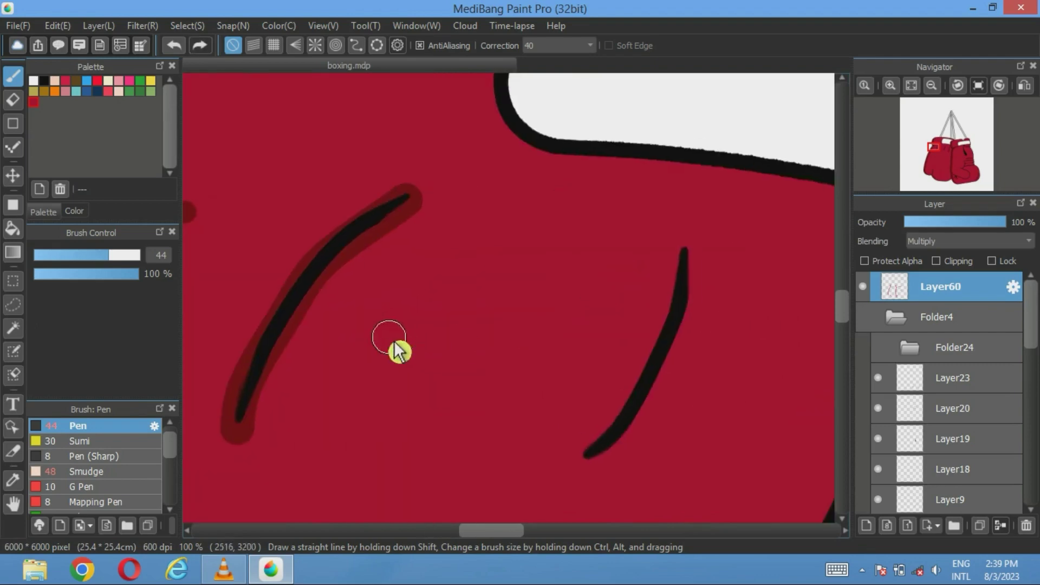
pyautogui.moveTo(683, 241); pyautogui.dragTo(683, 261)
pyautogui.moveTo(674, 357)
pyautogui.mouseDown()
pyautogui.moveTo(635, 425)
pyautogui.moveTo(592, 478)
pyautogui.mouseUp()
pyautogui.hscroll(5, 580, 332)
pyautogui.hscroll(-2, 629, 313)
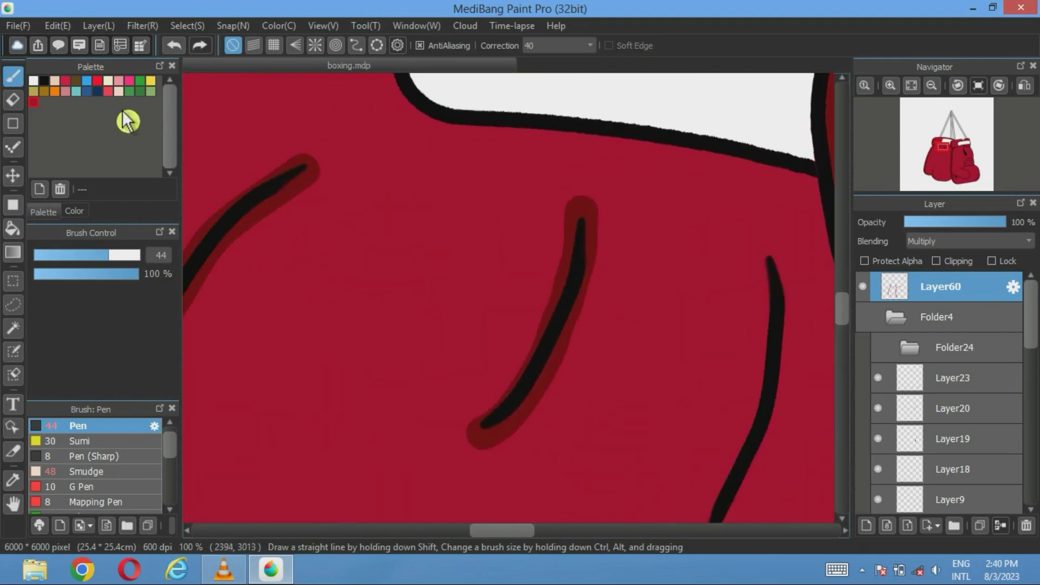
pyautogui.click(173, 45)
pyautogui.click(174, 45)
# Paint a shadow stroke along the left side of each of the three creases below the rear glove's cuff, using brush size 44.
pyautogui.moveTo(291, 251)
pyautogui.mouseDown()
pyautogui.moveTo(481, 124)
pyautogui.moveTo(423, 170)
pyautogui.moveTo(360, 253)
pyautogui.moveTo(332, 357)
pyautogui.mouseUp()
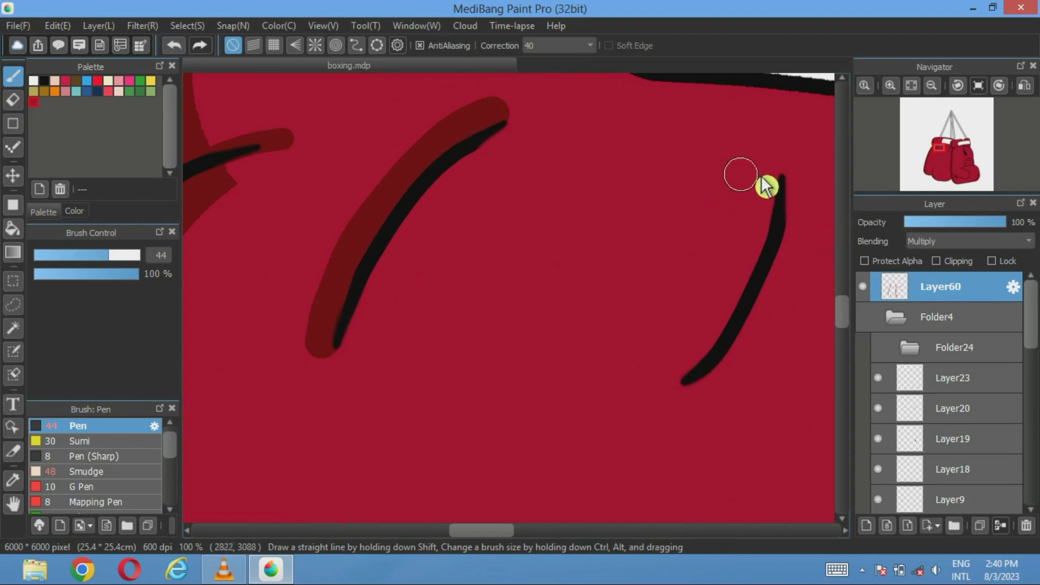
pyautogui.moveTo(766, 185)
pyautogui.mouseDown()
pyautogui.moveTo(748, 286)
pyautogui.moveTo(717, 350)
pyautogui.moveTo(679, 386)
pyautogui.moveTo(643, 360)
pyautogui.moveTo(567, 225)
pyautogui.mouseUp()
pyautogui.moveTo(707, 111)
pyautogui.mouseDown()
pyautogui.moveTo(730, 173)
pyautogui.moveTo(718, 265)
pyautogui.moveTo(655, 418)
pyautogui.mouseUp()
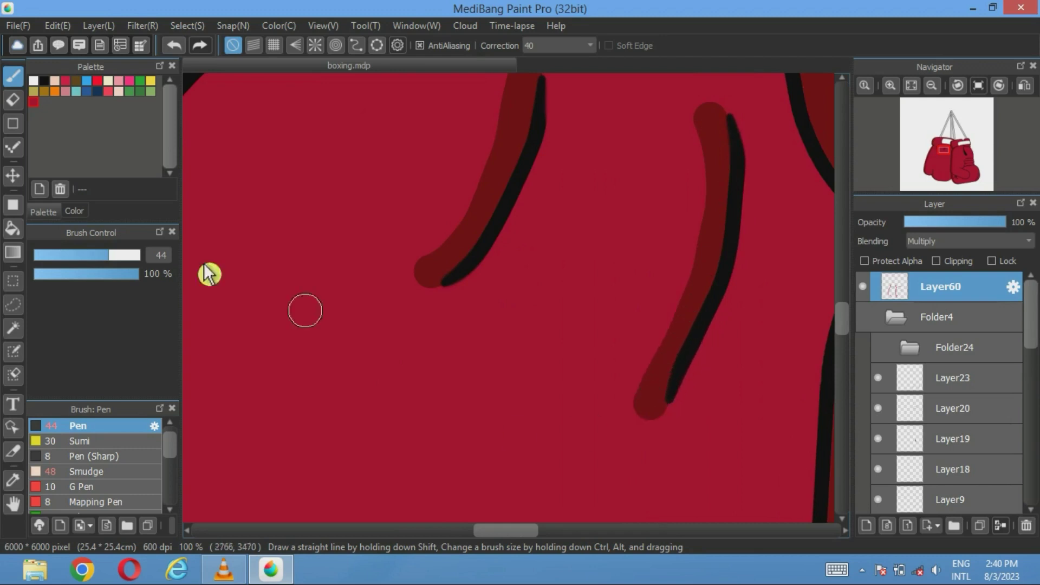
# Erase the lower end of the rightmost crease's shadow on the rear glove into a taper and remove the leftover fragment.
pyautogui.click(13, 100)
pyautogui.scroll(1, 690, 406)
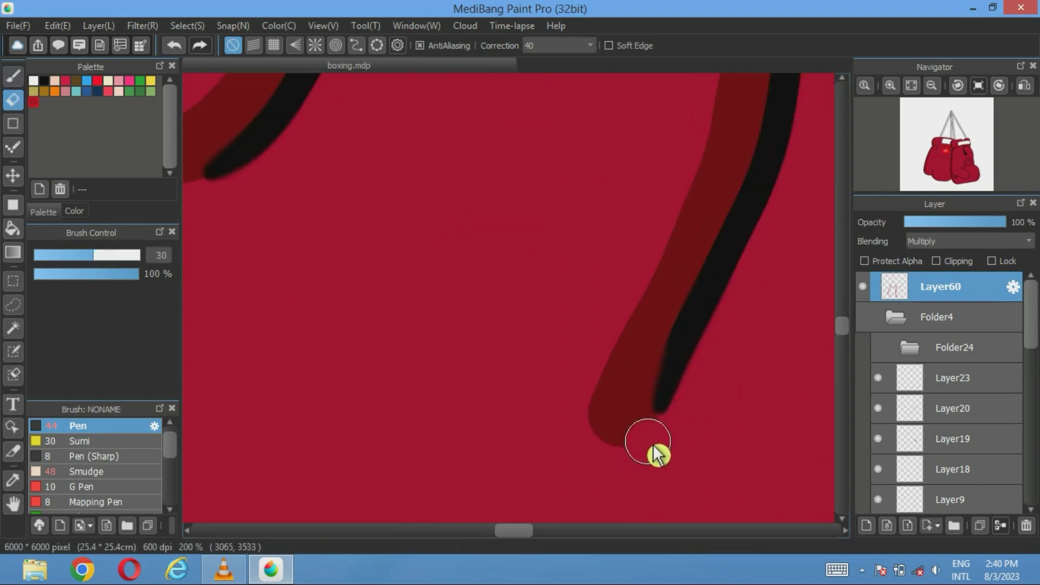
pyautogui.moveTo(649, 441)
pyautogui.mouseDown()
pyautogui.moveTo(640, 310)
pyautogui.moveTo(657, 211)
pyautogui.mouseUp()
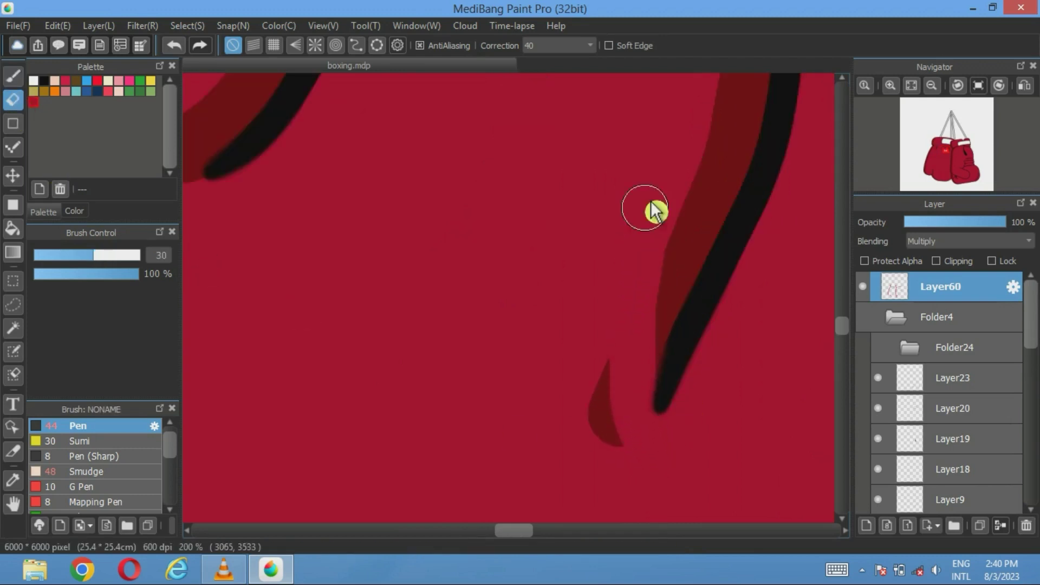
pyautogui.moveTo(611, 372)
pyautogui.mouseDown()
pyautogui.moveTo(610, 448)
pyautogui.moveTo(632, 465)
pyautogui.mouseUp()
# Erase the rounded upper end of the rightmost crease's shadow into a point, undoing the first attempt and smoothing its left edge.
pyautogui.scroll(3, 632, 465)
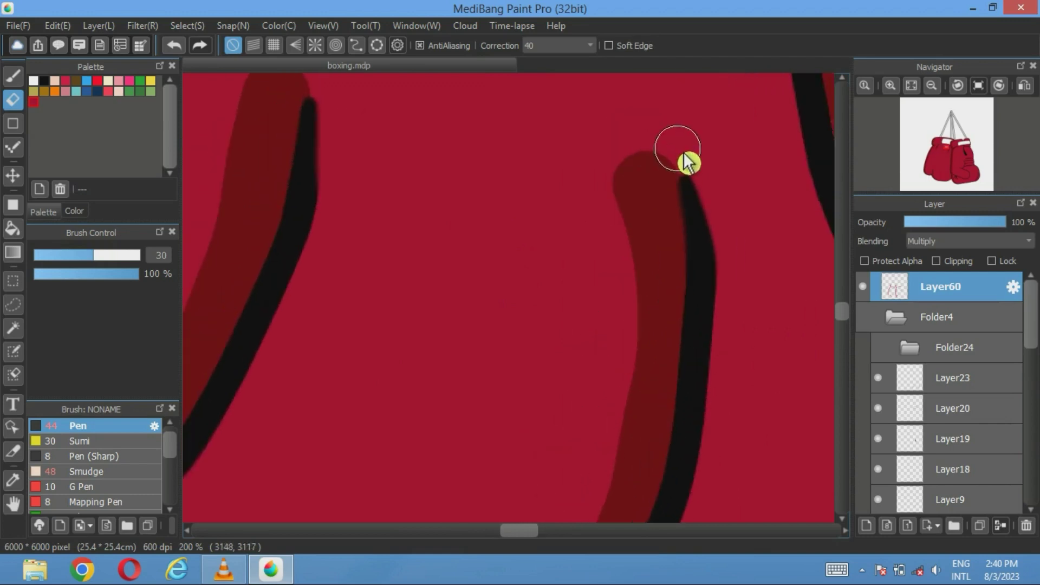
pyautogui.moveTo(687, 162); pyautogui.dragTo(674, 199)
pyautogui.click(174, 45)
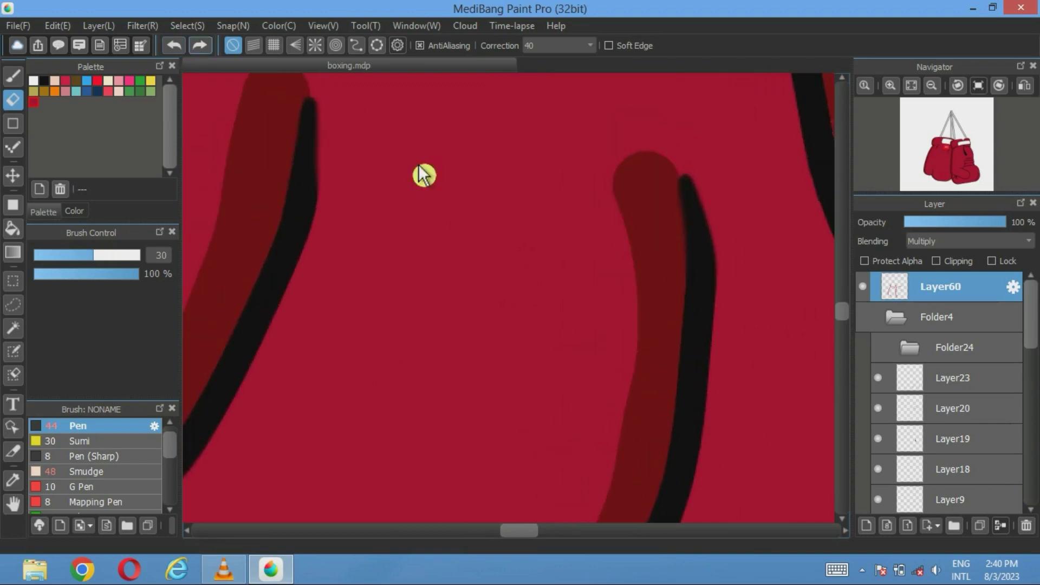
pyautogui.moveTo(636, 306)
pyautogui.mouseDown()
pyautogui.moveTo(657, 227)
pyautogui.moveTo(657, 167)
pyautogui.moveTo(630, 293)
pyautogui.mouseUp()
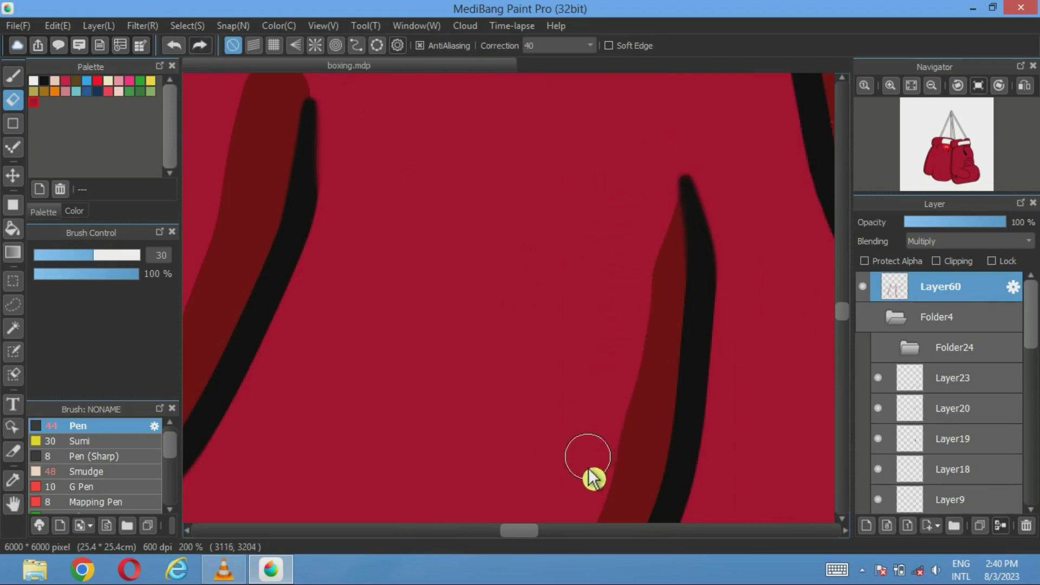
pyautogui.moveTo(594, 478)
pyautogui.mouseDown()
pyautogui.moveTo(716, 264)
pyautogui.moveTo(557, 320)
pyautogui.moveTo(652, 193)
pyautogui.moveTo(575, 245)
pyautogui.moveTo(592, 172)
pyautogui.mouseUp()
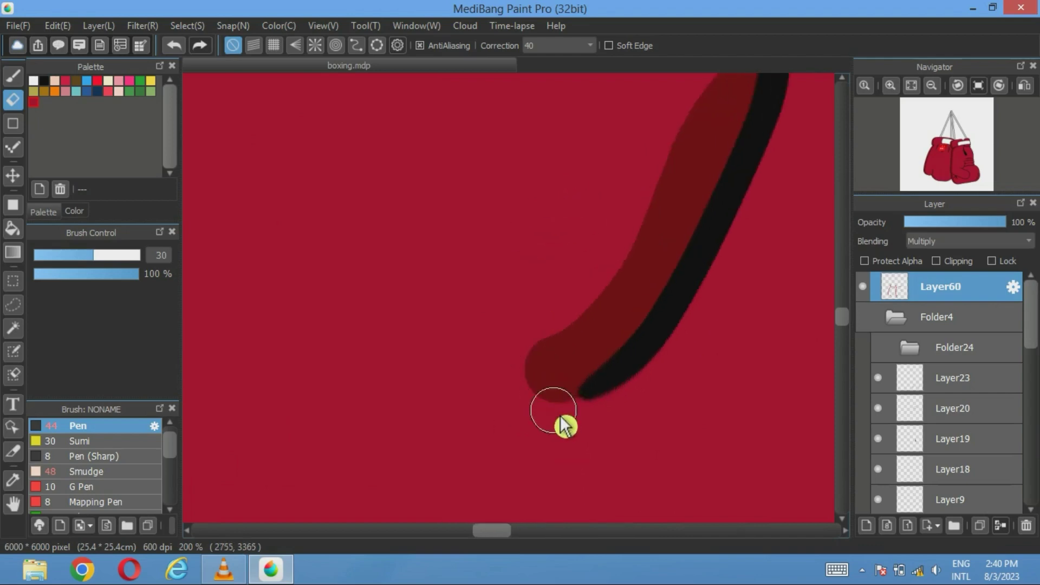
# Erase the rounded shadow ends on the middle and left creases of the rear glove so they taper to the line tips.
pyautogui.moveTo(572, 423); pyautogui.dragTo(594, 320)
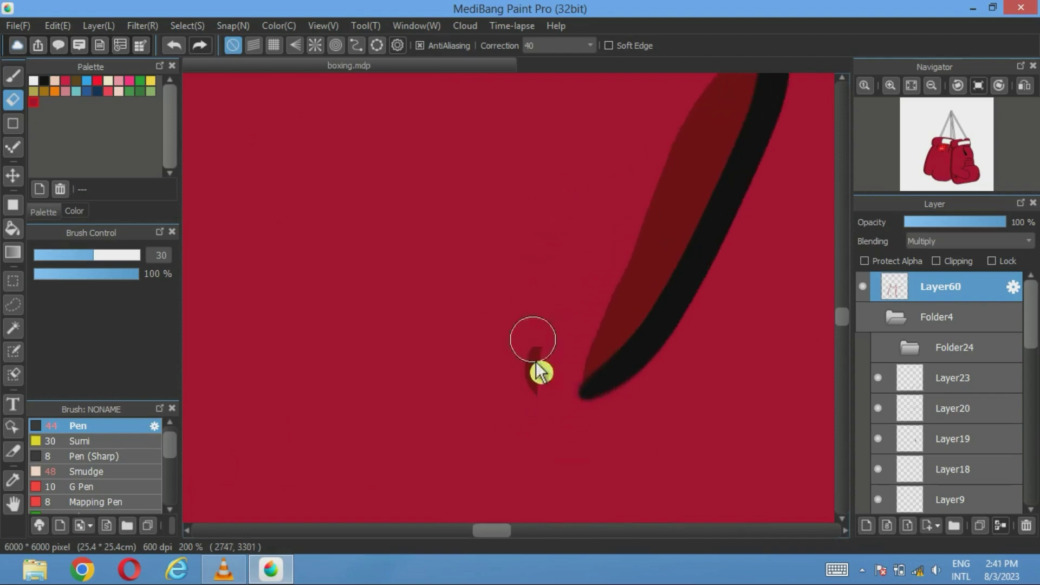
pyautogui.moveTo(376, 309); pyautogui.dragTo(563, 433)
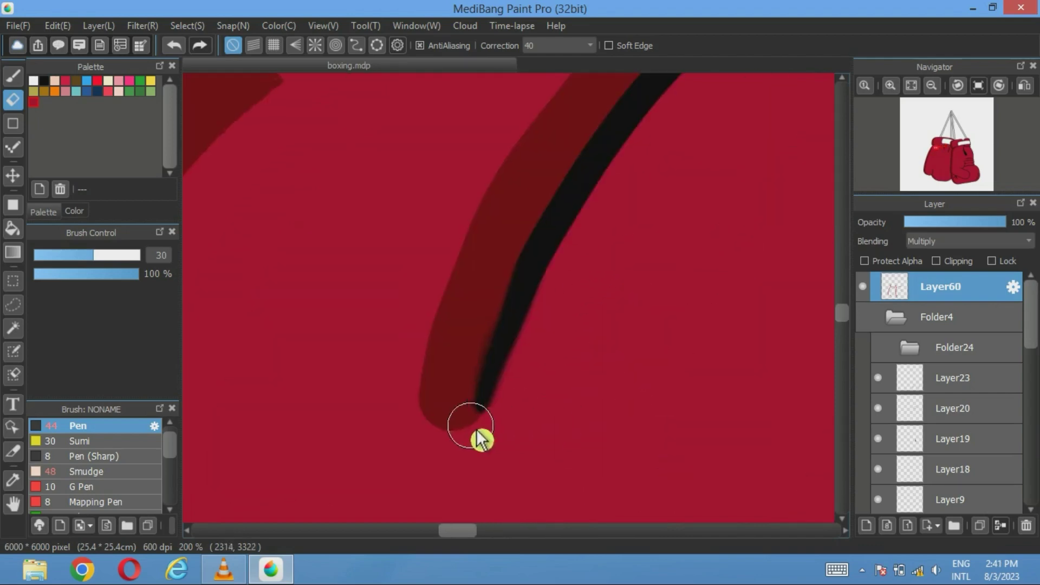
pyautogui.moveTo(481, 440)
pyautogui.mouseDown()
pyautogui.moveTo(449, 350)
pyautogui.moveTo(469, 218)
pyautogui.mouseUp()
pyautogui.moveTo(471, 294); pyautogui.dragTo(447, 487)
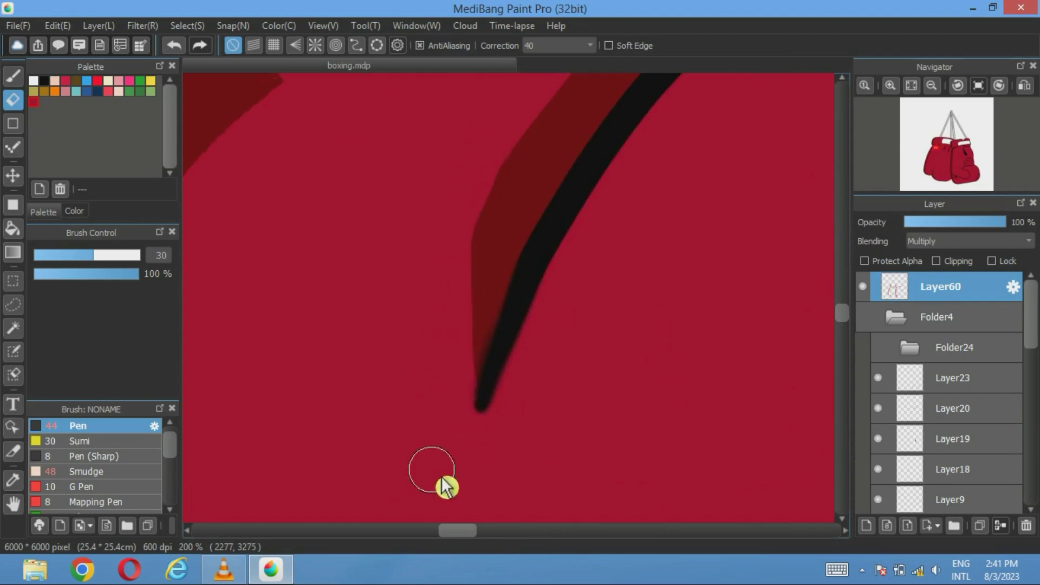
pyautogui.scroll(3, 612, 401)
pyautogui.moveTo(699, 161)
pyautogui.mouseDown()
pyautogui.moveTo(598, 141)
pyautogui.moveTo(551, 159)
pyautogui.moveTo(458, 223)
pyautogui.mouseUp()
# Trim the shadow end on the rear glove's short cuff crease to a point, undoing an erasure made below the line.
pyautogui.moveTo(243, 254); pyautogui.dragTo(543, 271)
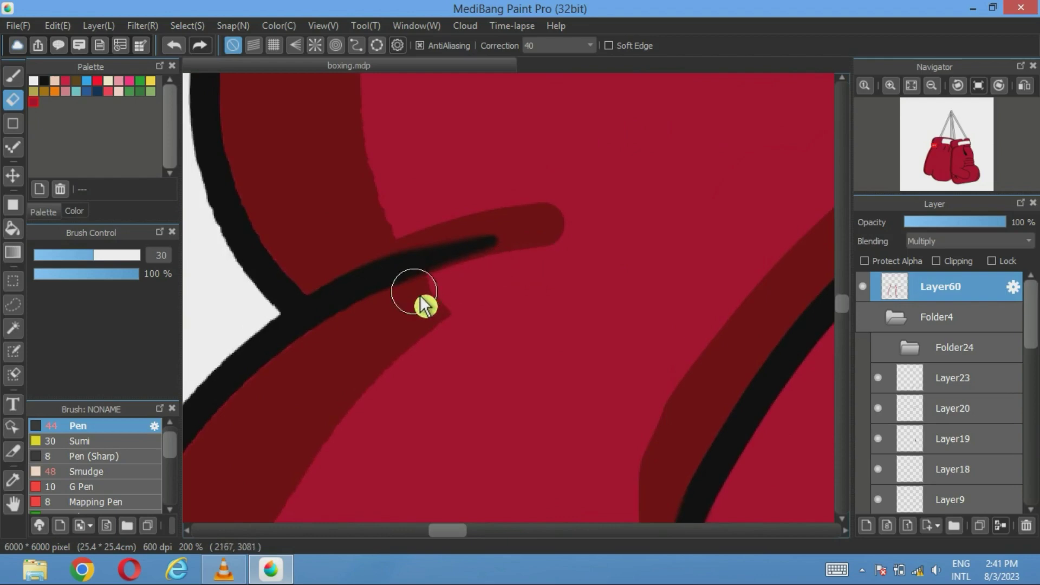
pyautogui.moveTo(428, 299); pyautogui.dragTo(499, 282)
pyautogui.click(174, 45)
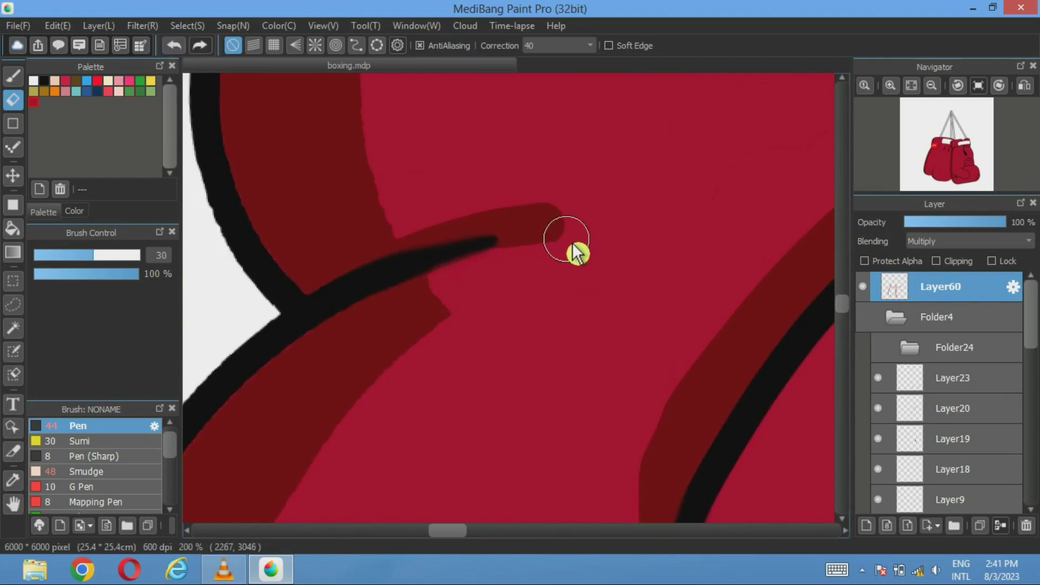
pyautogui.moveTo(558, 230); pyautogui.dragTo(474, 207)
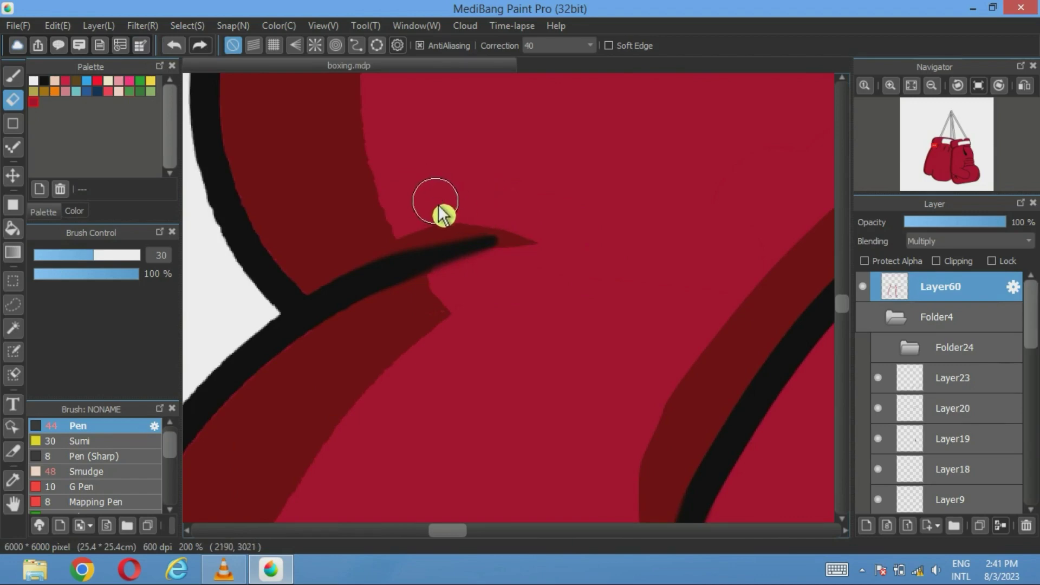
pyautogui.scroll(-6, 520, 284)
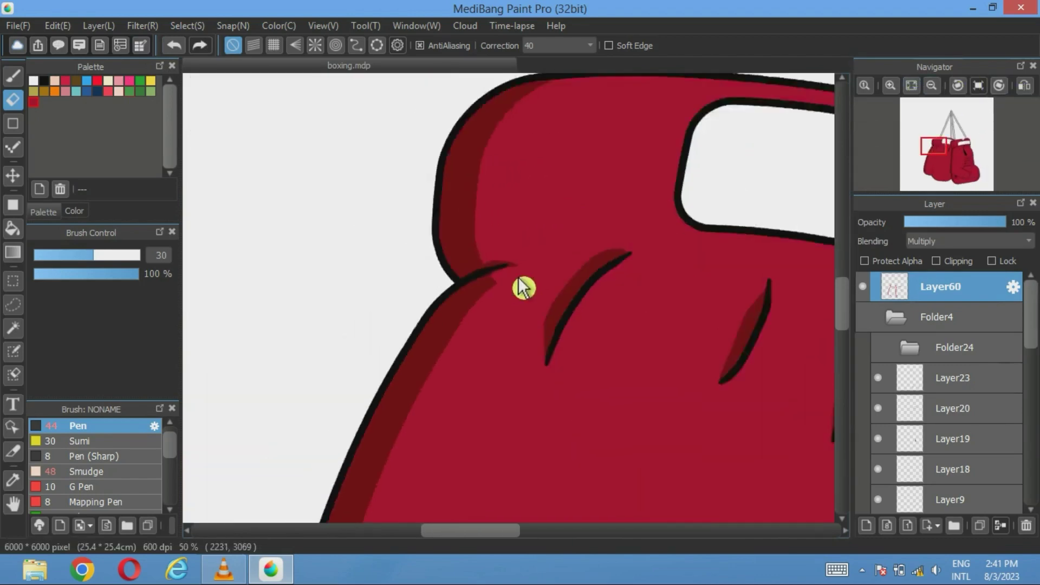
pyautogui.moveTo(672, 325)
pyautogui.mouseDown()
pyautogui.moveTo(359, 216)
pyautogui.moveTo(383, 204)
pyautogui.mouseUp()
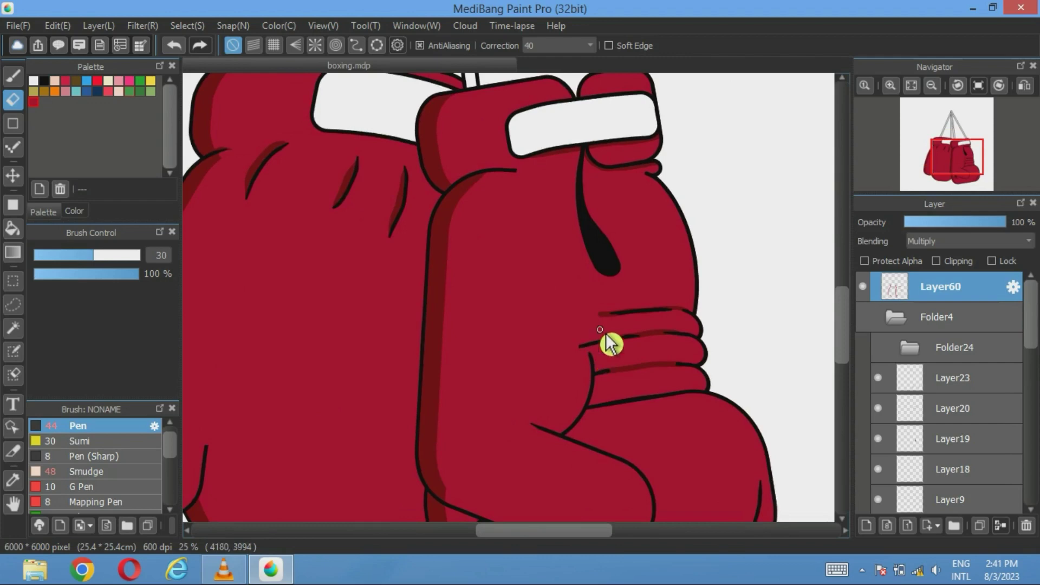
# Erase the existing shadows along the front glove's three wrist wrinkle lines with the eraser at size 90.
pyautogui.scroll(4, 611, 344)
pyautogui.moveTo(93, 255); pyautogui.dragTo(132, 255)
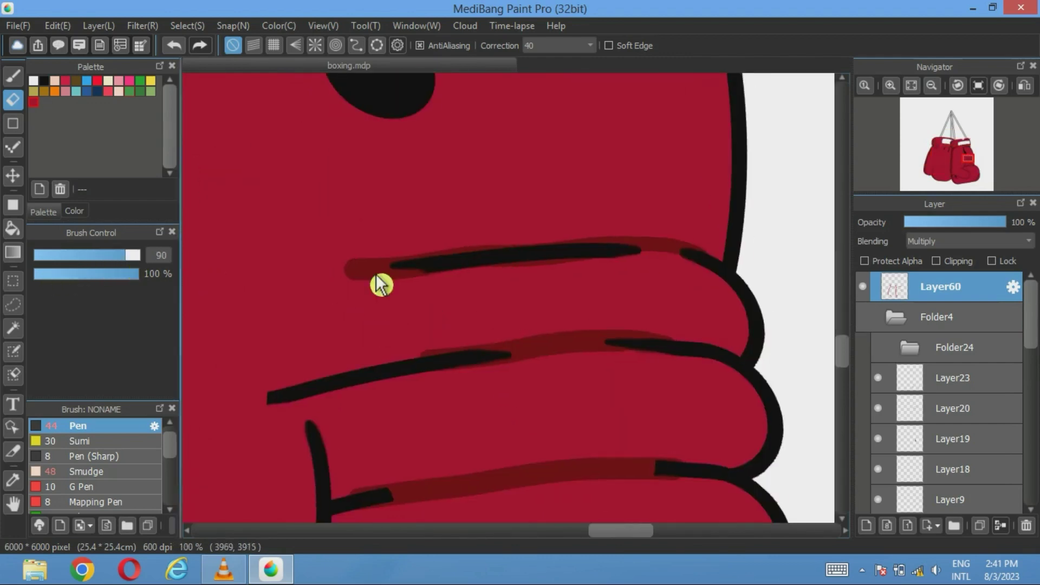
pyautogui.moveTo(367, 277); pyautogui.dragTo(704, 261)
pyautogui.moveTo(381, 389); pyautogui.dragTo(720, 342)
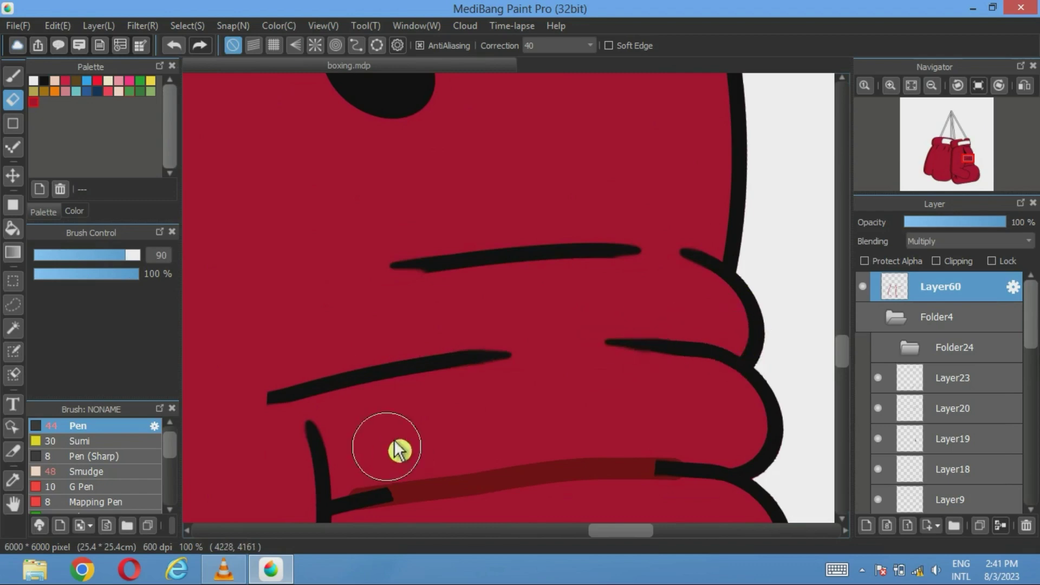
pyautogui.moveTo(399, 448); pyautogui.dragTo(432, 327)
pyautogui.moveTo(383, 376)
pyautogui.mouseDown()
pyautogui.moveTo(692, 341)
pyautogui.moveTo(755, 360)
pyautogui.mouseUp()
# Repaint a smooth shadow under the lowest wrist wrinkle of the front glove with the size 44 Pen, bridging the line gap.
pyautogui.press('b')
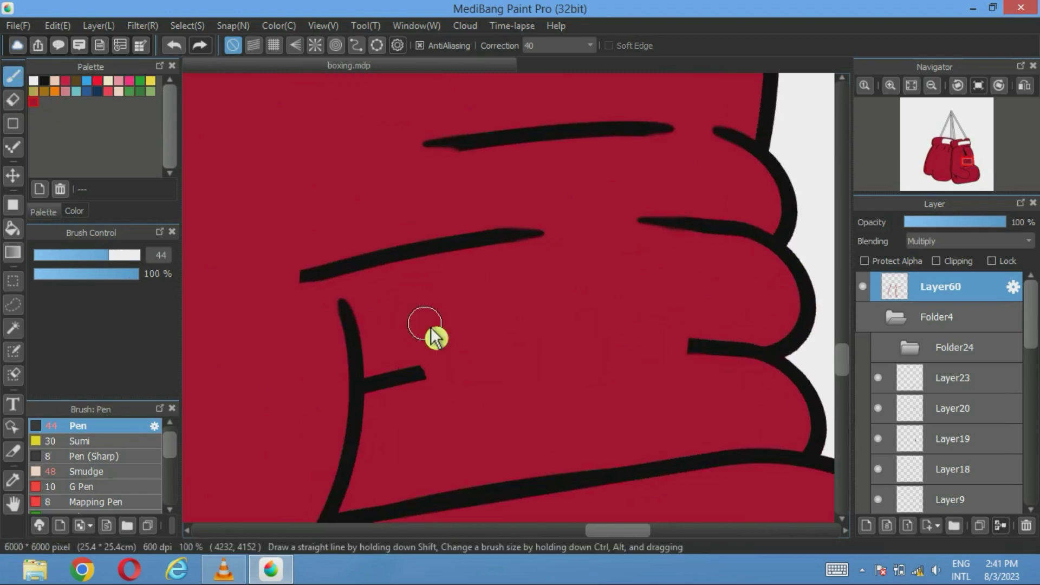
pyautogui.scroll(2, 432, 336)
pyautogui.scroll(-1, 576, 378)
pyautogui.moveTo(617, 379); pyautogui.dragTo(444, 242)
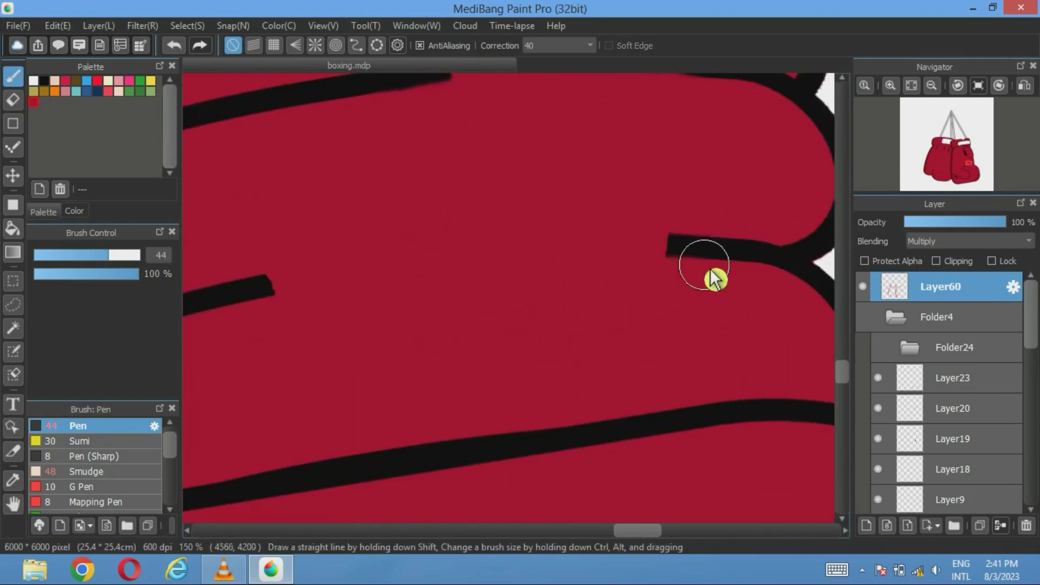
pyautogui.moveTo(694, 271)
pyautogui.mouseDown()
pyautogui.moveTo(370, 279)
pyautogui.moveTo(187, 306)
pyautogui.mouseUp()
# Paint shadows under the middle and upper wrist wrinkles, undoing the first middle stroke and redrawing it starting farther in from the line's tip.
pyautogui.moveTo(542, 170); pyautogui.dragTo(650, 283)
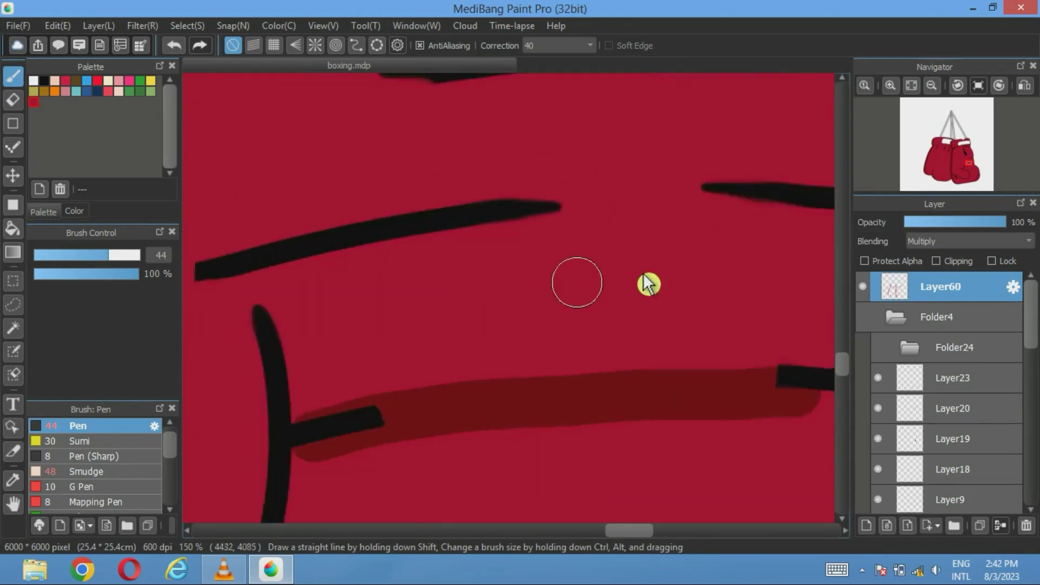
pyautogui.scroll(-1, 588, 272)
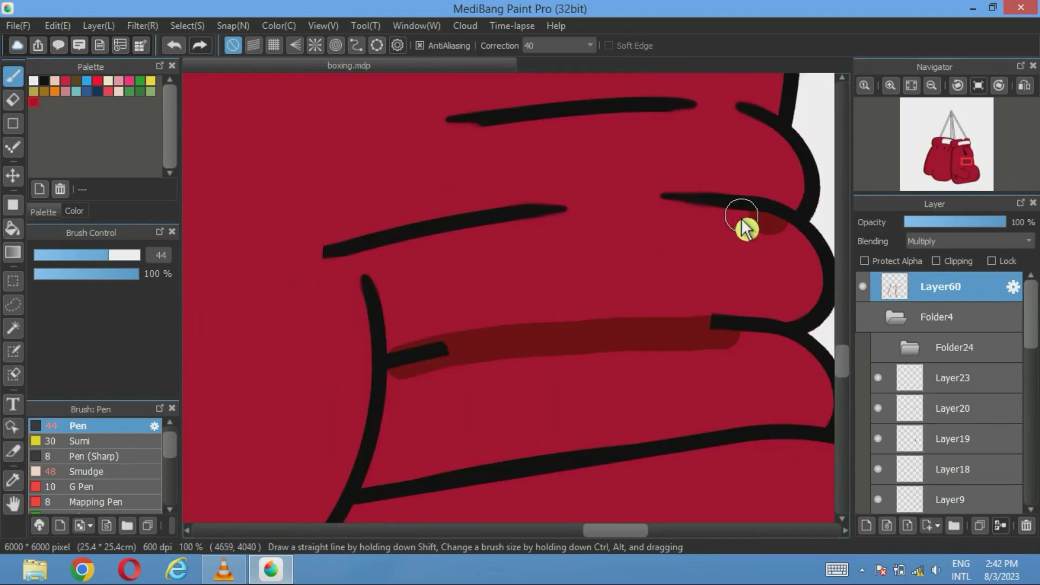
pyautogui.moveTo(741, 220)
pyautogui.mouseDown()
pyautogui.moveTo(592, 207)
pyautogui.moveTo(350, 265)
pyautogui.mouseUp()
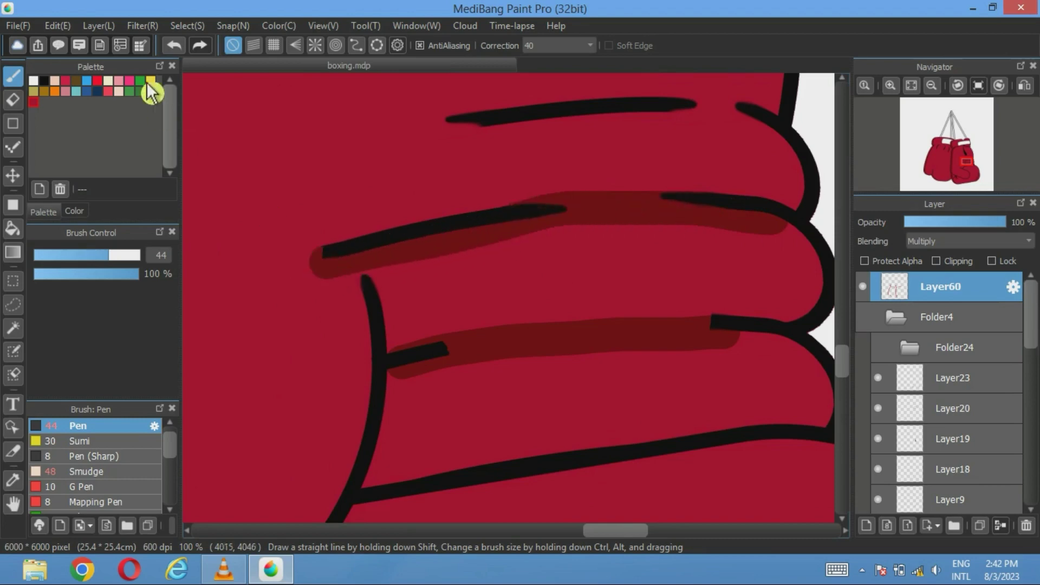
pyautogui.click(174, 45)
pyautogui.moveTo(420, 249)
pyautogui.mouseDown()
pyautogui.moveTo(610, 216)
pyautogui.moveTo(727, 217)
pyautogui.moveTo(762, 200)
pyautogui.mouseUp()
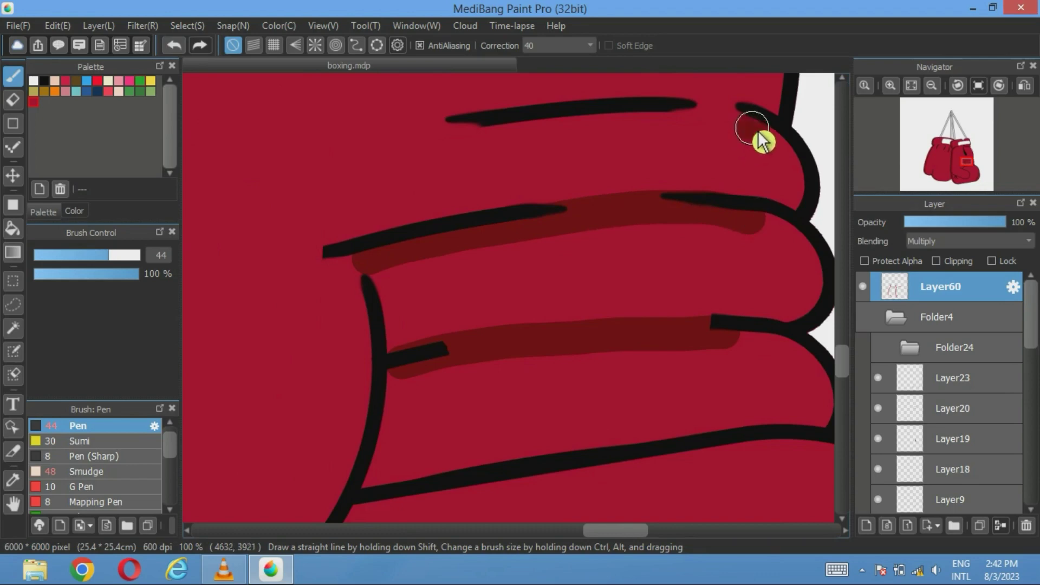
pyautogui.moveTo(574, 198); pyautogui.dragTo(502, 274)
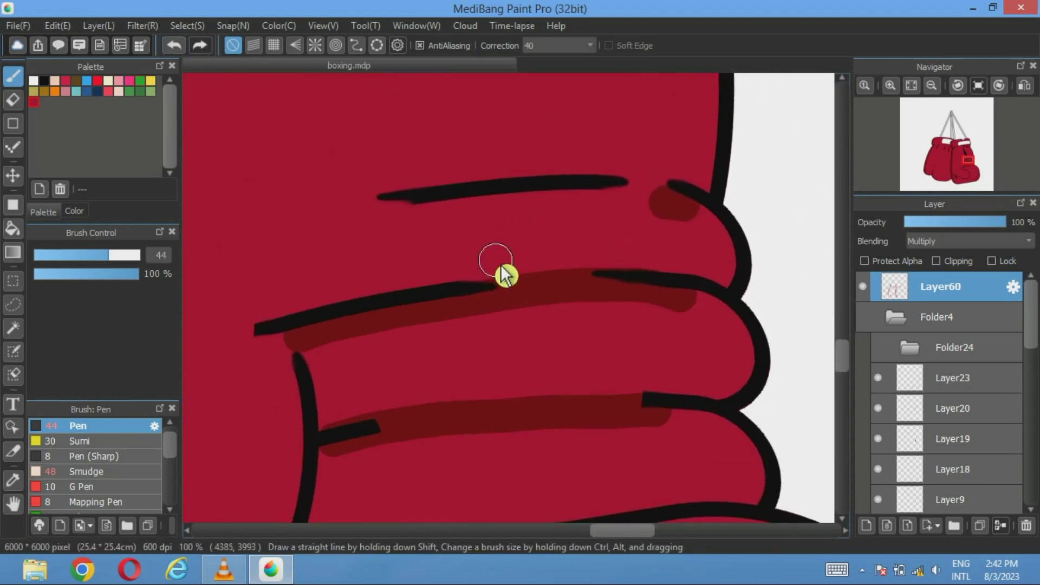
pyautogui.moveTo(662, 207)
pyautogui.mouseDown()
pyautogui.moveTo(510, 194)
pyautogui.moveTo(393, 223)
pyautogui.mouseUp()
# Taper both rounded ends of the upper wrist wrinkle's shadow with the eraser at size 19.
pyautogui.scroll(2, 425, 227)
pyautogui.click(13, 99)
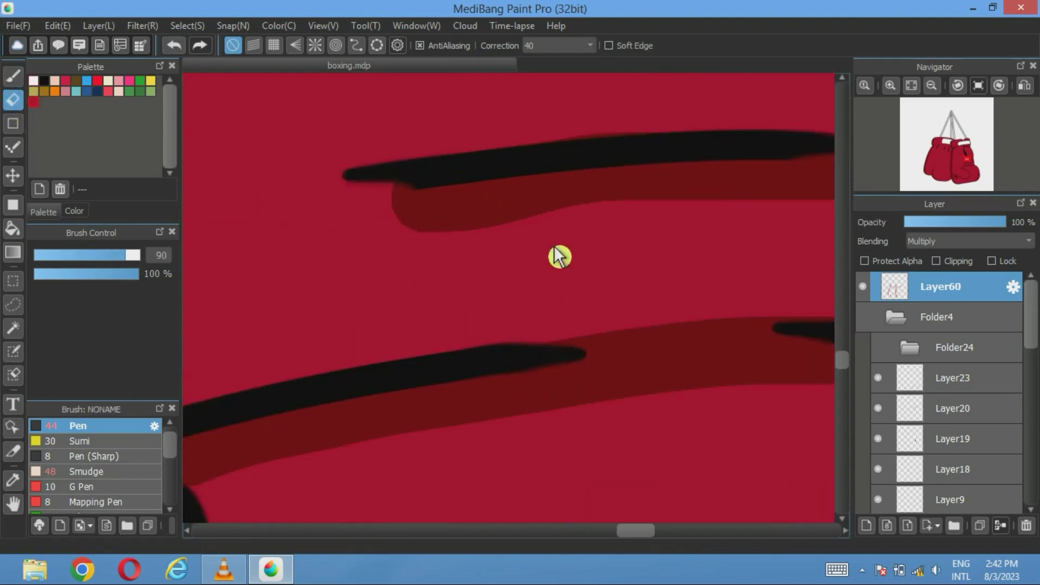
pyautogui.moveTo(111, 255); pyautogui.dragTo(81, 259)
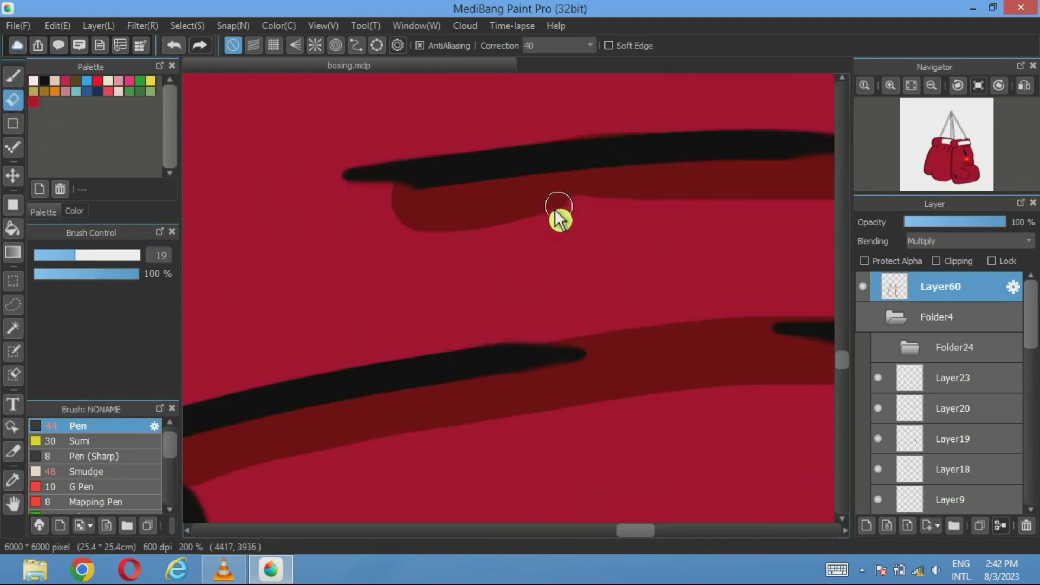
pyautogui.moveTo(558, 206); pyautogui.dragTo(410, 194)
pyautogui.moveTo(515, 219); pyautogui.dragTo(406, 235)
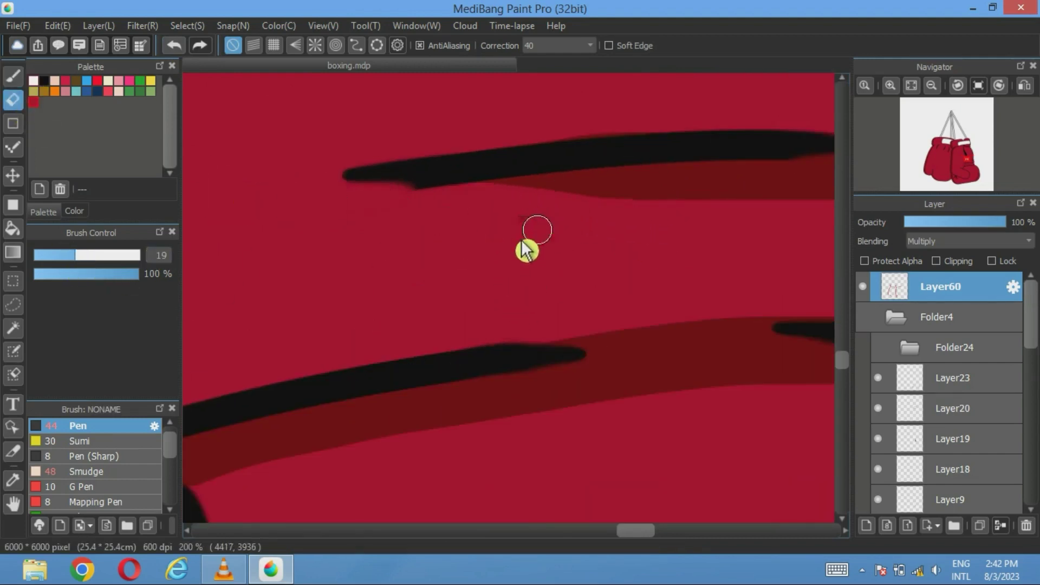
pyautogui.moveTo(723, 282); pyautogui.dragTo(348, 313)
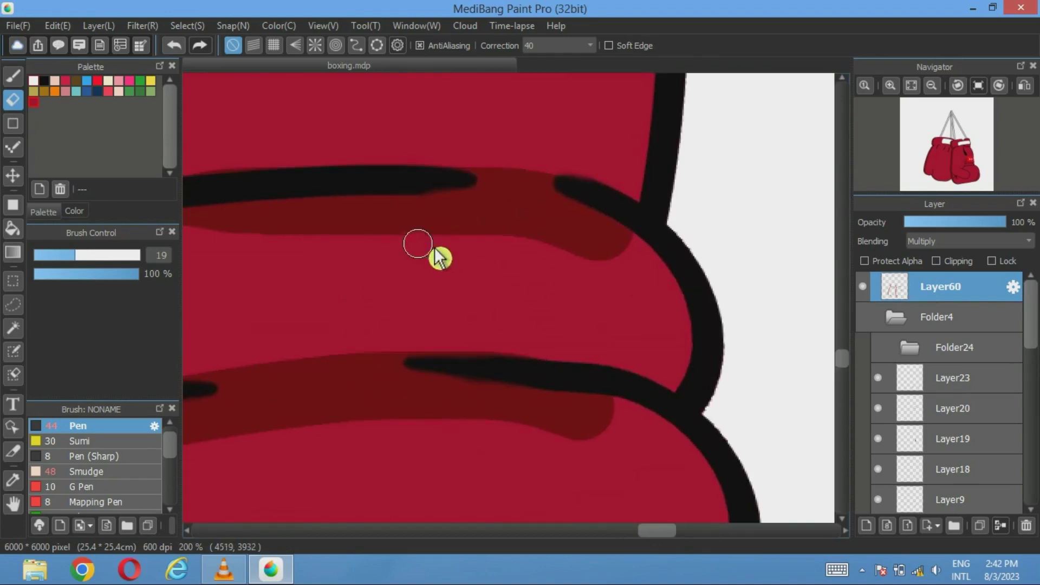
pyautogui.moveTo(418, 243)
pyautogui.mouseDown()
pyautogui.moveTo(604, 227)
pyautogui.moveTo(636, 233)
pyautogui.mouseUp()
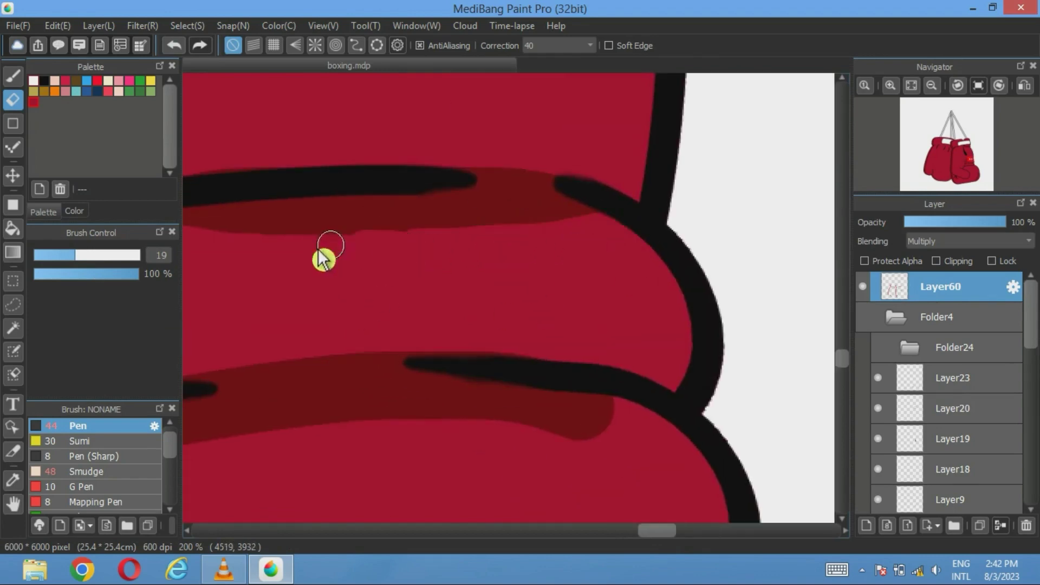
# Erase both rounded ends of the middle wrist wrinkle's shadow into tapers, removing the leftover fragment and smoothing its lower edge.
pyautogui.moveTo(342, 306); pyautogui.dragTo(437, 168)
pyautogui.moveTo(719, 274); pyautogui.dragTo(409, 321)
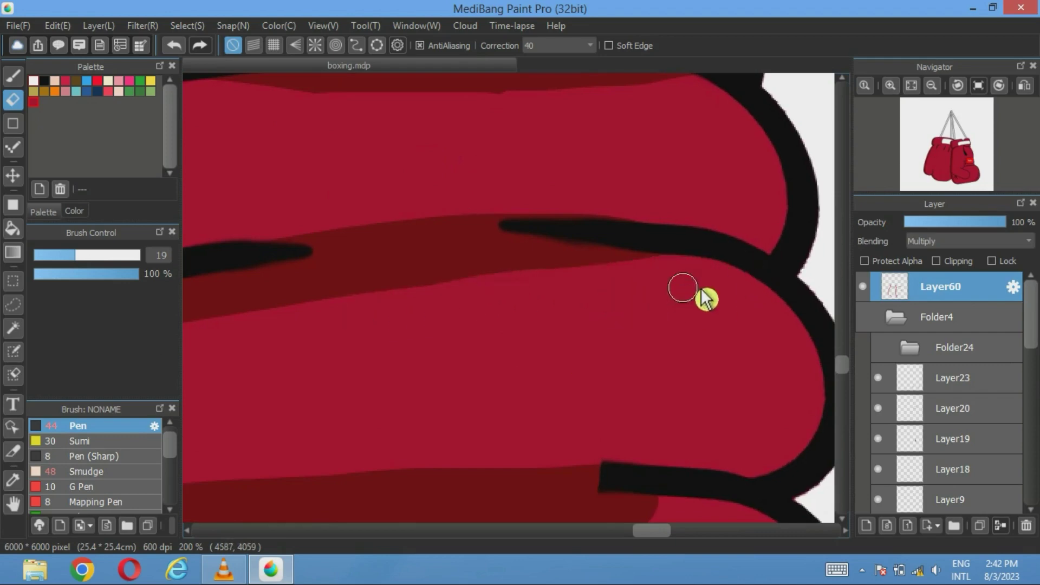
pyautogui.hscroll(-5, 622, 344)
pyautogui.moveTo(515, 325)
pyautogui.mouseDown()
pyautogui.moveTo(408, 320)
pyautogui.moveTo(286, 345)
pyautogui.mouseUp()
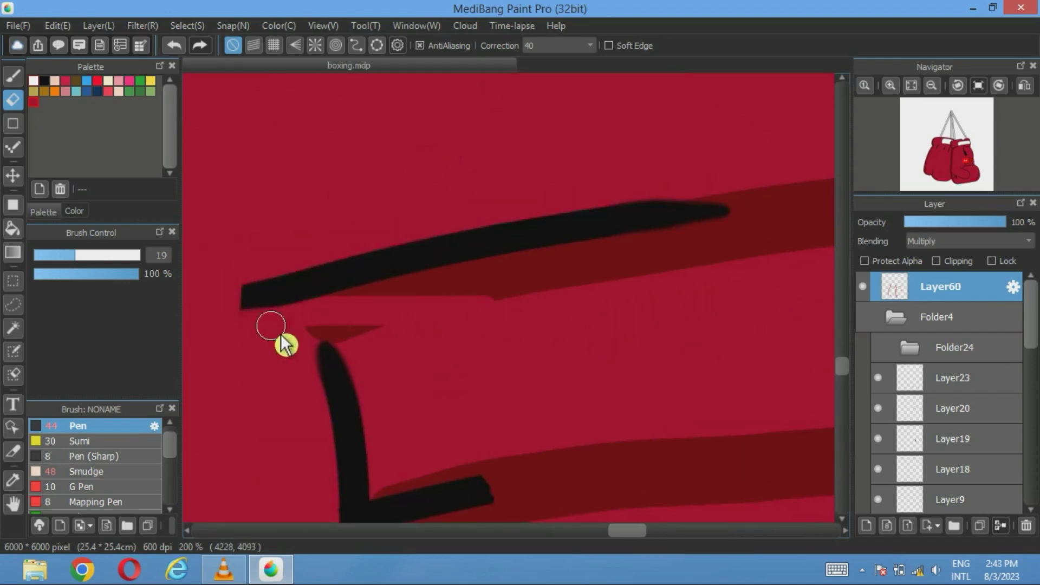
pyautogui.moveTo(527, 307); pyautogui.dragTo(681, 280)
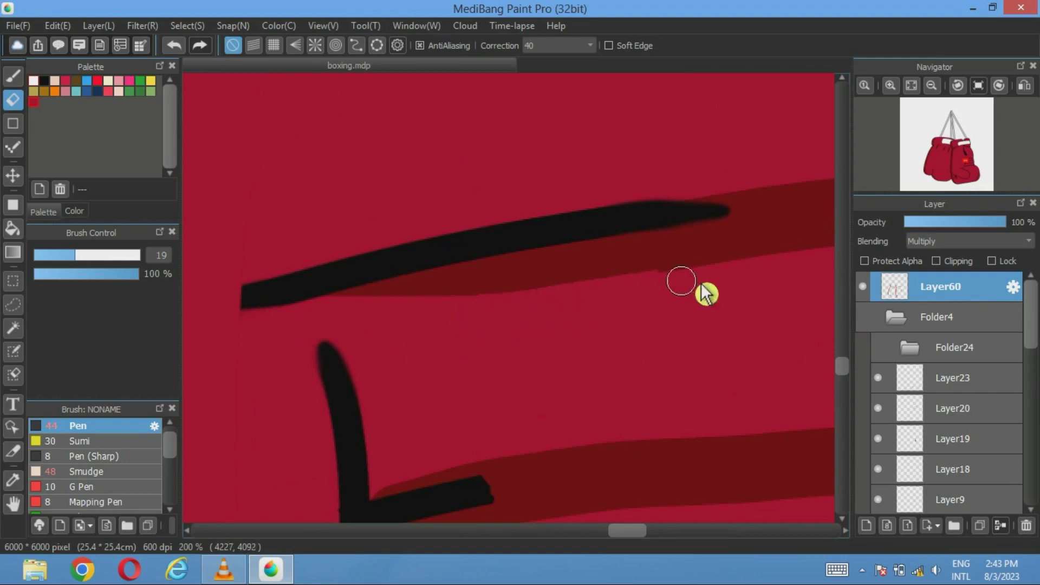
# Trim the lowest wrist wrinkle's shadow to taper into the short line at each end, erasing the excess above and below.
pyautogui.moveTo(663, 374); pyautogui.dragTo(506, 226)
pyautogui.scroll(-2, 508, 287)
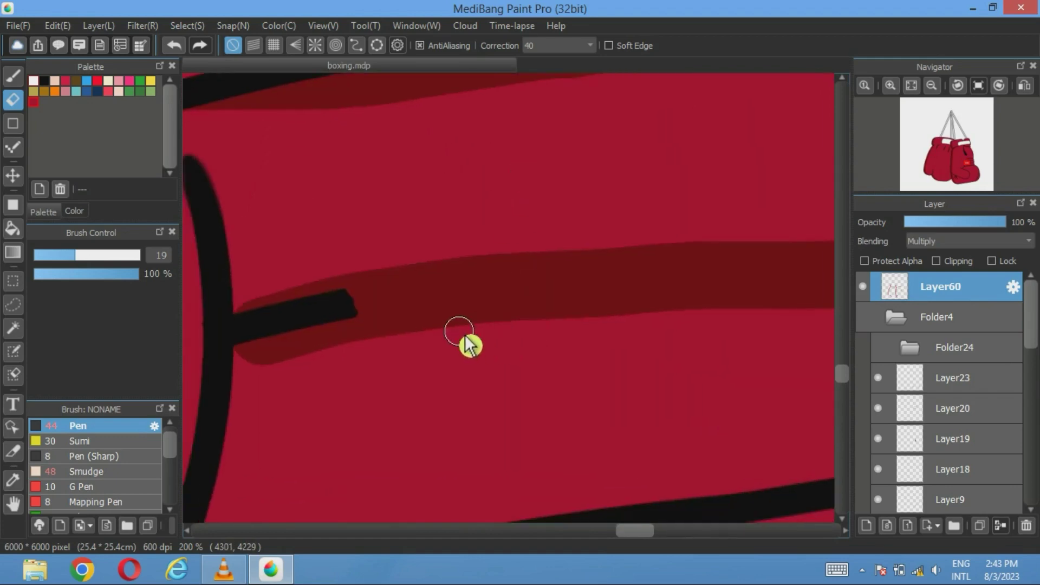
pyautogui.moveTo(436, 347)
pyautogui.mouseDown()
pyautogui.moveTo(324, 350)
pyautogui.moveTo(261, 374)
pyautogui.mouseUp()
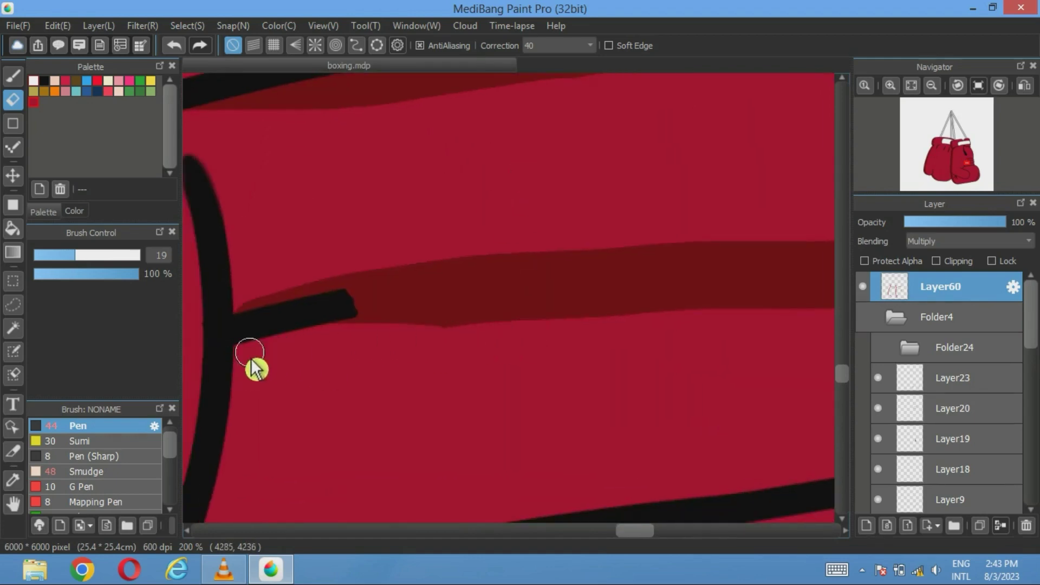
pyautogui.moveTo(244, 327); pyautogui.dragTo(388, 281)
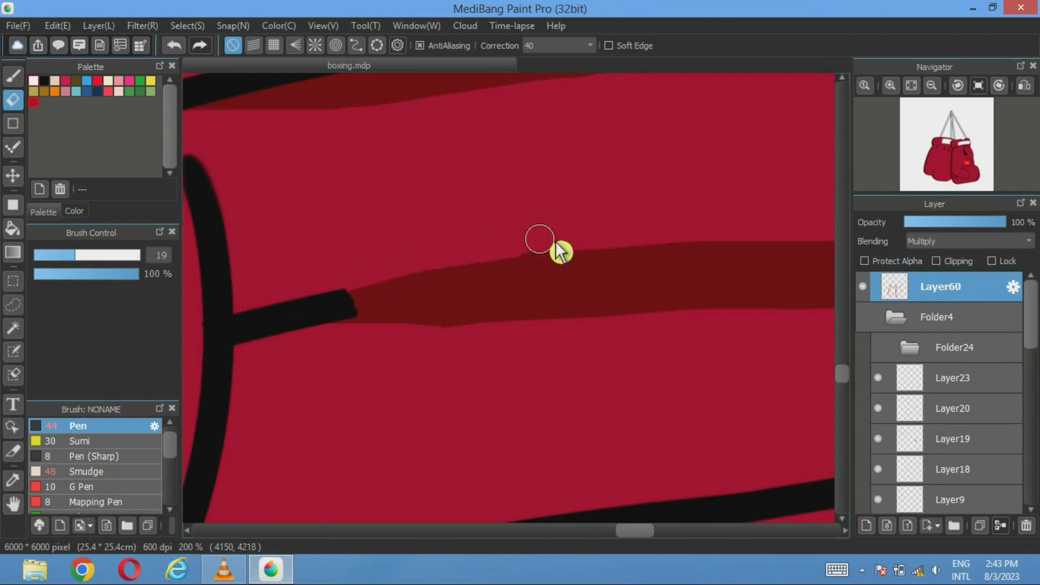
pyautogui.moveTo(566, 416); pyautogui.dragTo(237, 418)
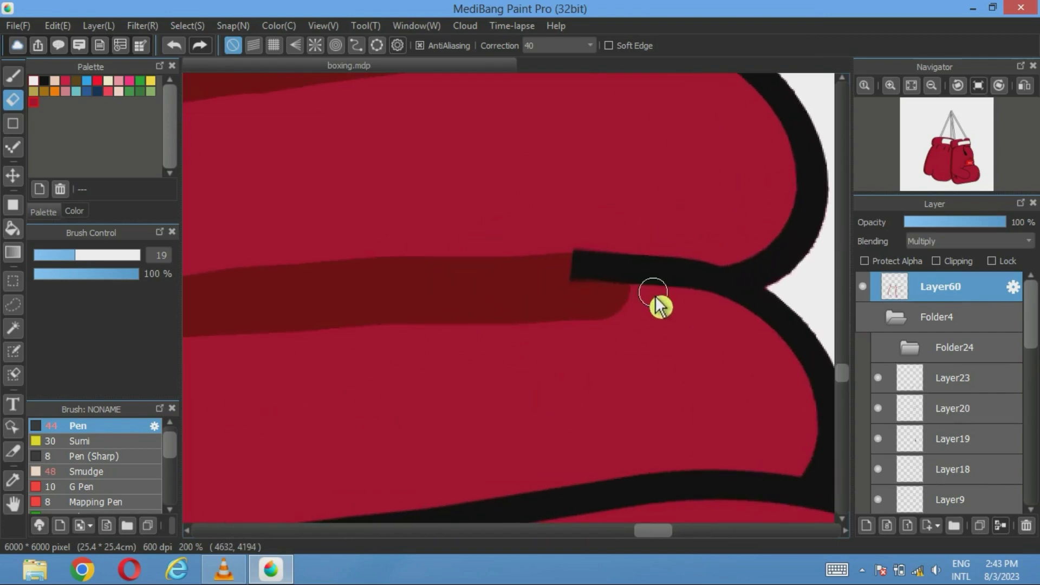
pyautogui.moveTo(653, 292)
pyautogui.mouseDown()
pyautogui.moveTo(484, 335)
pyautogui.moveTo(319, 346)
pyautogui.mouseUp()
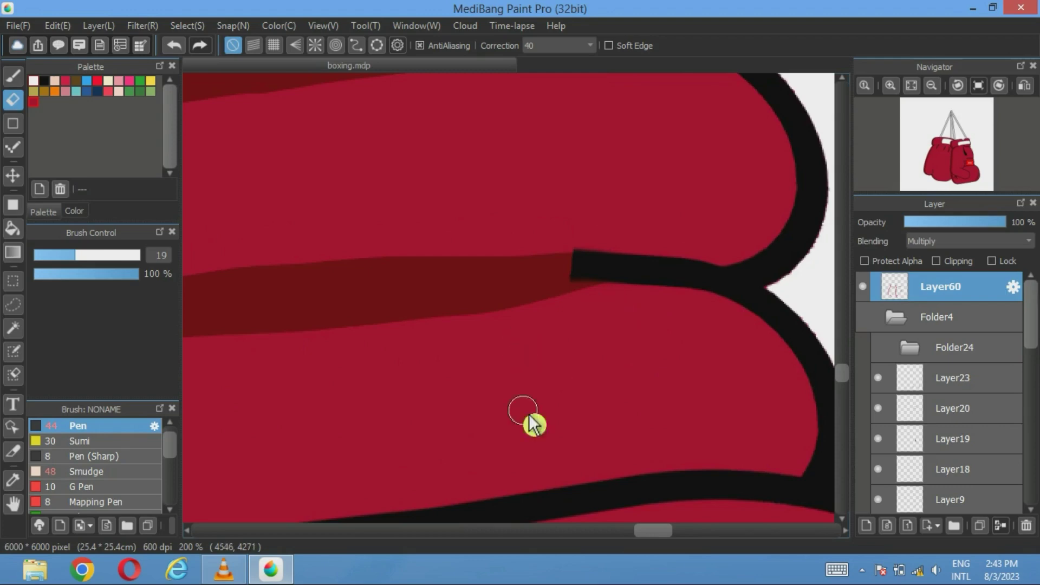
# Show Folder4, bucket-fill the small shadow area between the thumb line and the lowest wrist line, and hide Folder4 again.
pyautogui.scroll(-3, 520, 401)
pyautogui.scroll(4, 529, 274)
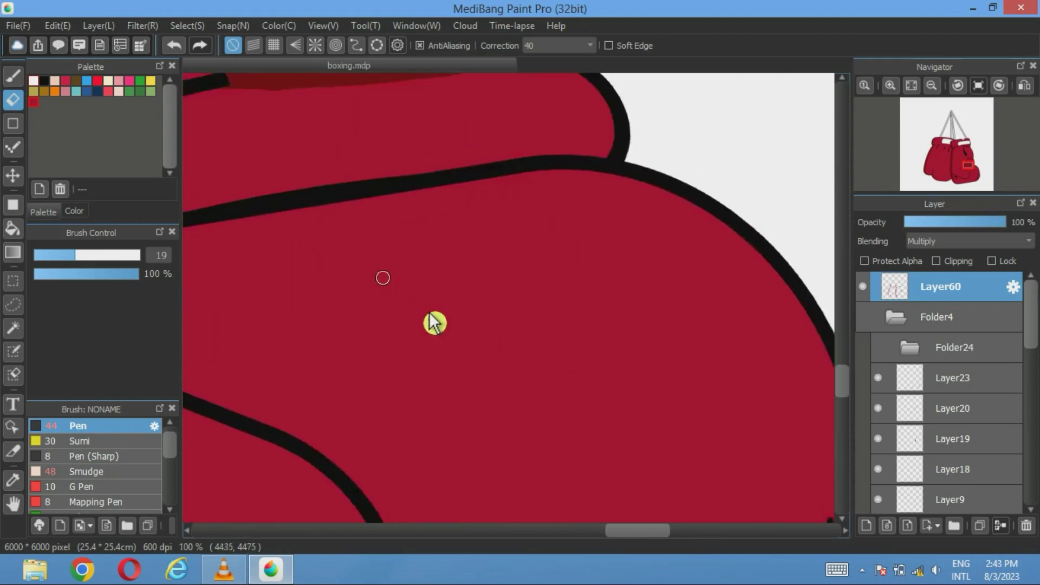
pyautogui.scroll(-4, 435, 323)
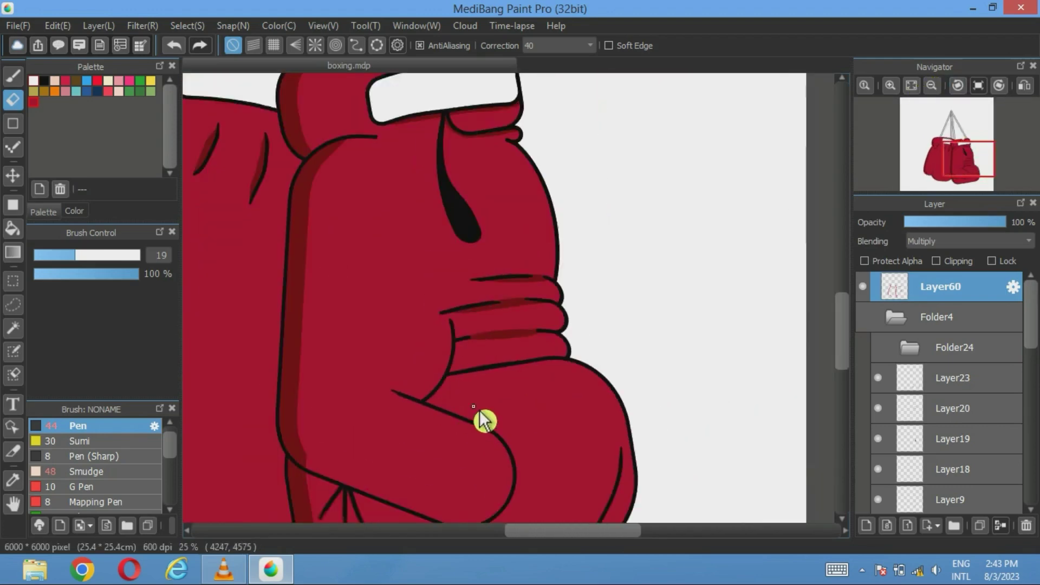
pyautogui.scroll(-1, 483, 421)
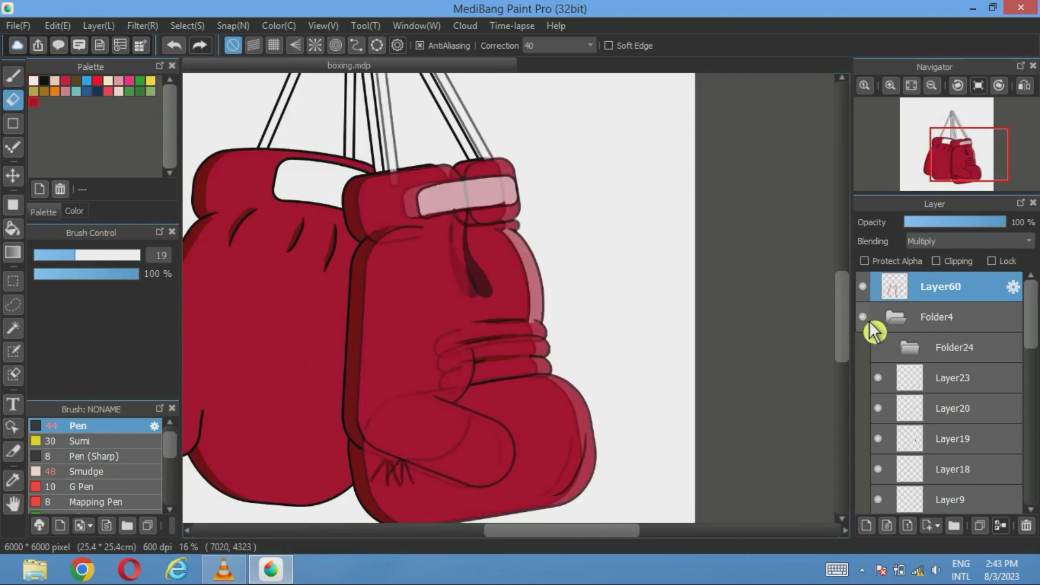
pyautogui.scroll(5, 449, 465)
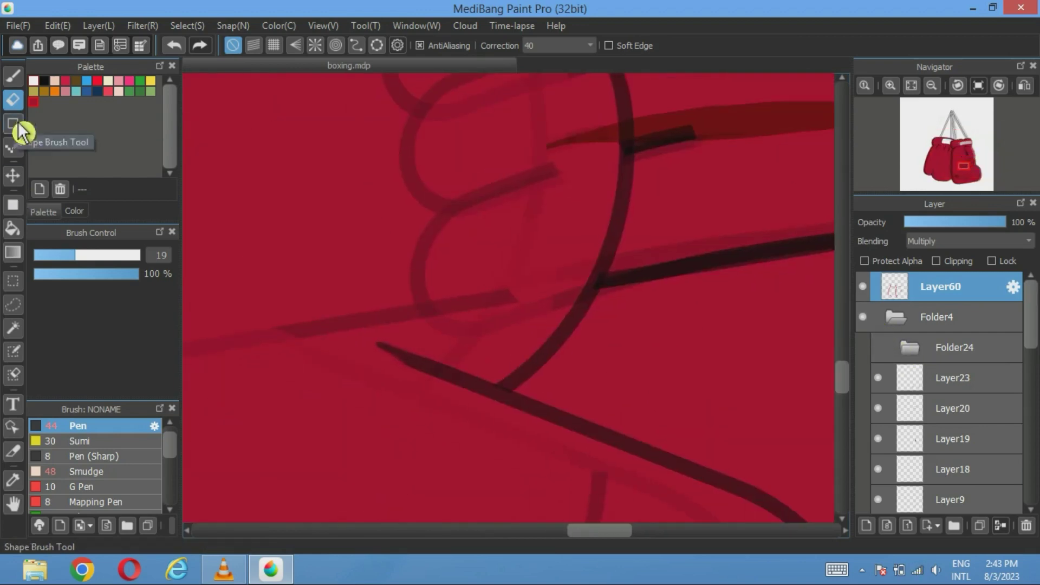
pyautogui.click(13, 228)
pyautogui.click(495, 364)
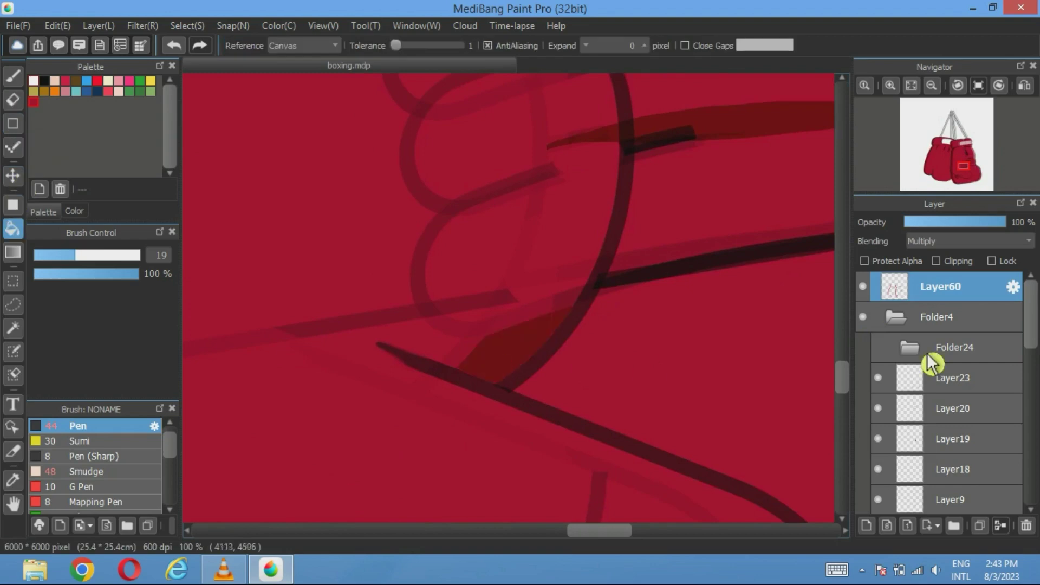
pyautogui.click(866, 320)
pyautogui.click(871, 323)
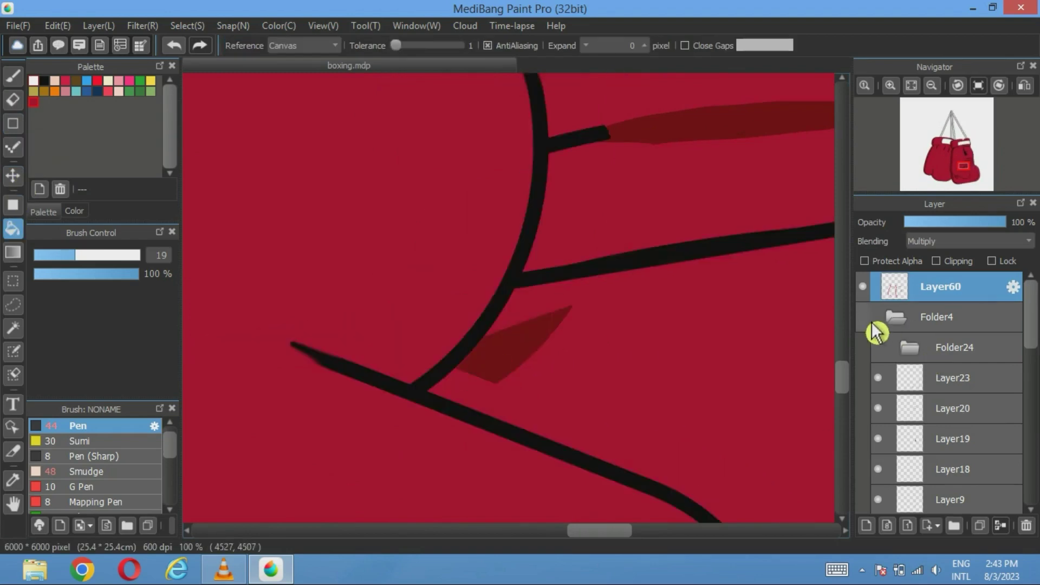
# Extend the filled shadow patch with the Pen to meet the surrounding outlines and erase the paint spilling past the thumb line.
pyautogui.click(13, 76)
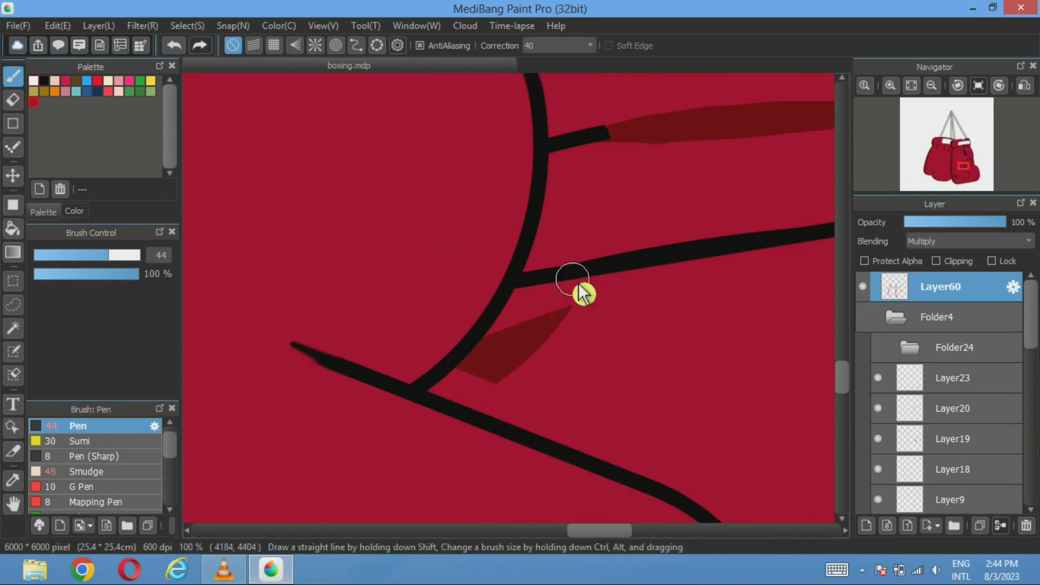
pyautogui.moveTo(561, 325)
pyautogui.mouseDown()
pyautogui.moveTo(475, 399)
pyautogui.moveTo(446, 414)
pyautogui.moveTo(423, 397)
pyautogui.moveTo(461, 380)
pyautogui.moveTo(519, 291)
pyautogui.moveTo(561, 290)
pyautogui.mouseUp()
pyautogui.click(10, 98)
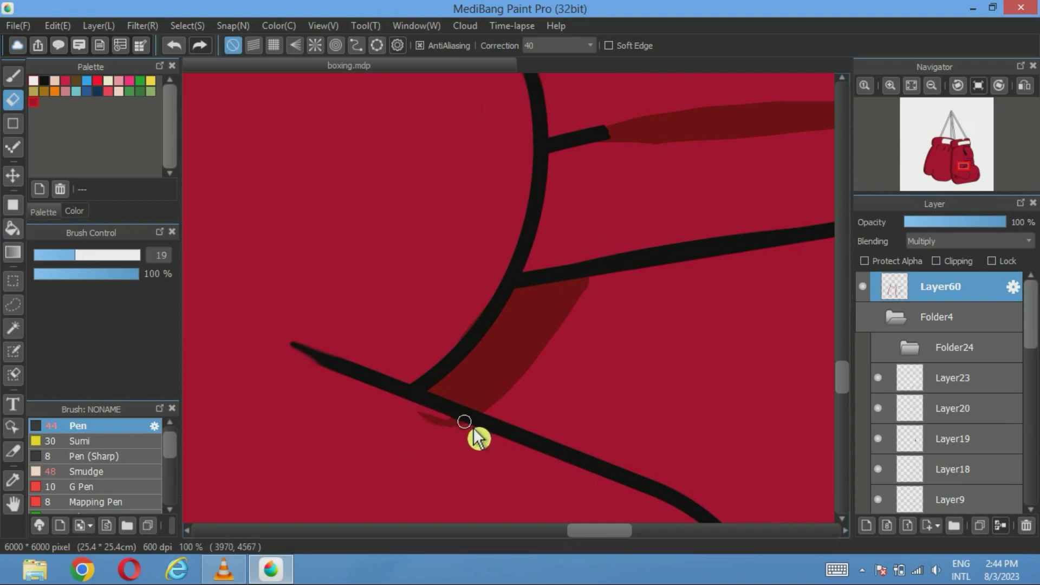
# Paint a shadow along the inner side of the curved fist crease with the Pen at size 44, undoing the extra dab at its lower end.
pyautogui.scroll(-5, 657, 281)
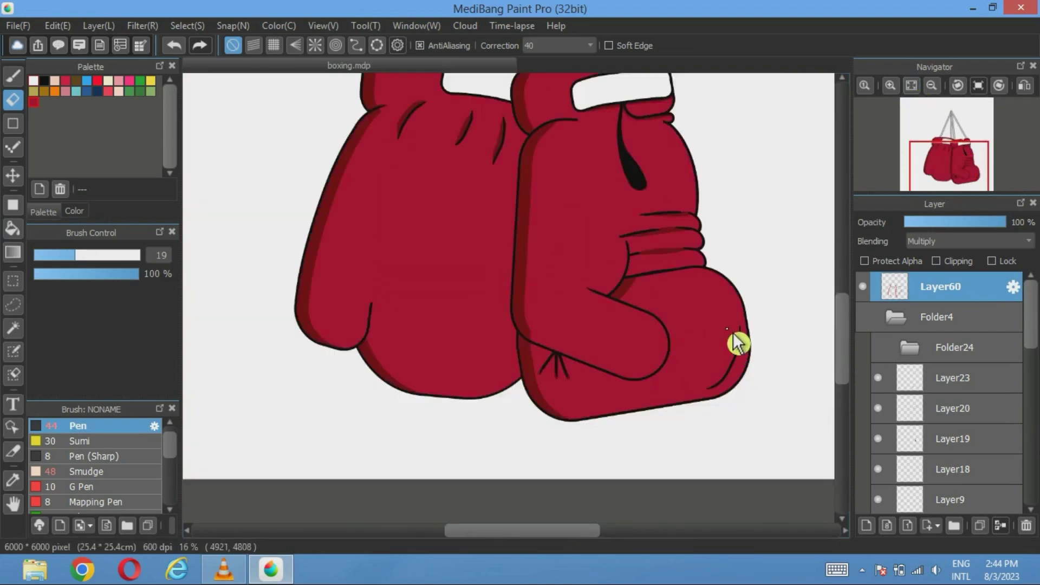
pyautogui.scroll(3, 734, 336)
pyautogui.scroll(3, 737, 343)
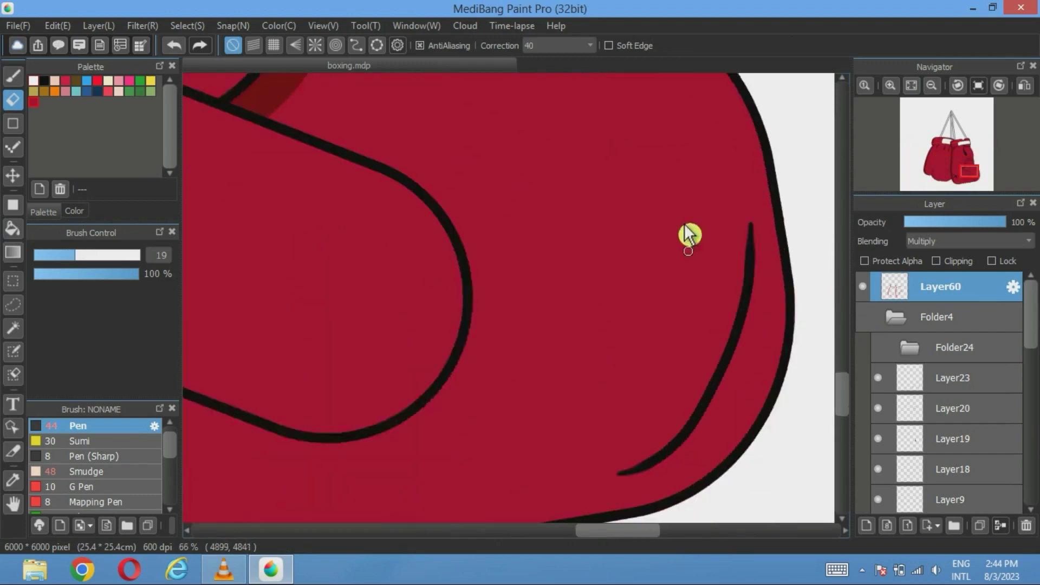
pyautogui.click(13, 76)
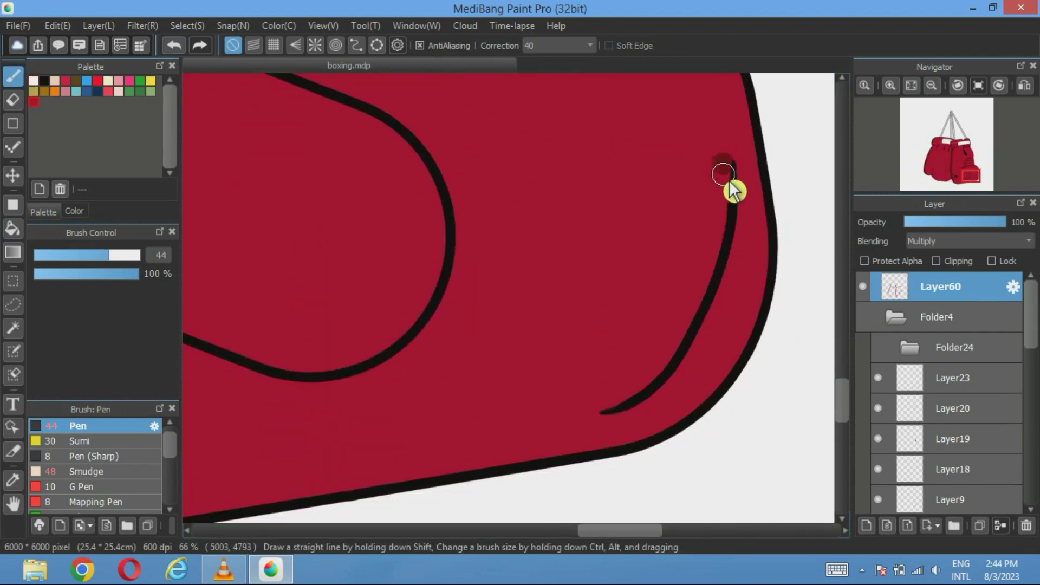
pyautogui.moveTo(724, 227)
pyautogui.mouseDown()
pyautogui.moveTo(669, 354)
pyautogui.moveTo(626, 393)
pyautogui.moveTo(576, 403)
pyautogui.mouseUp()
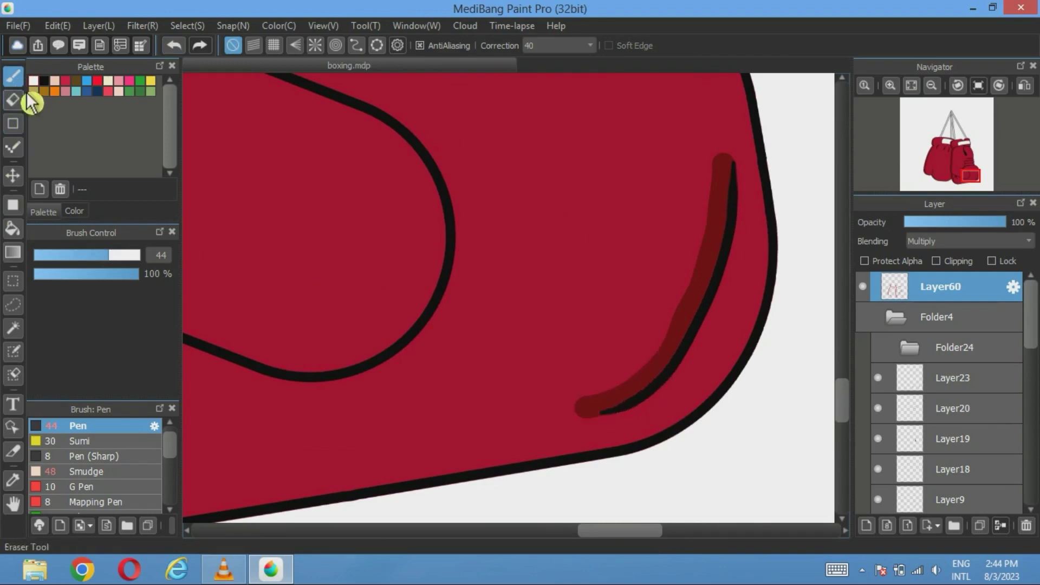
pyautogui.scroll(2, 592, 428)
pyautogui.click(596, 430)
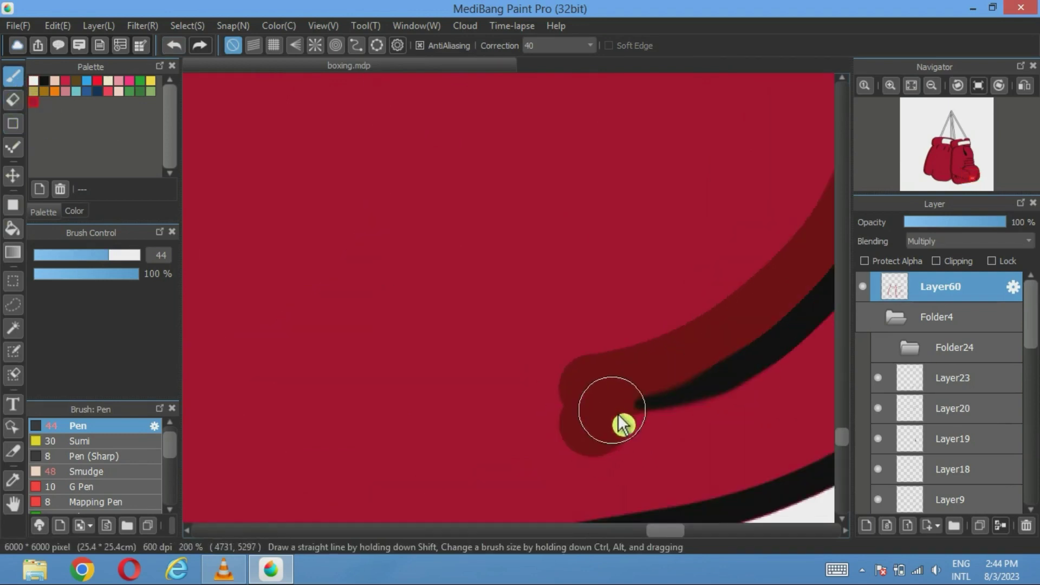
pyautogui.click(174, 45)
# Taper both ends of the fist crease's shadow with the eraser at size 33, removing the leftover fragments beyond the line tips.
pyautogui.press('e')
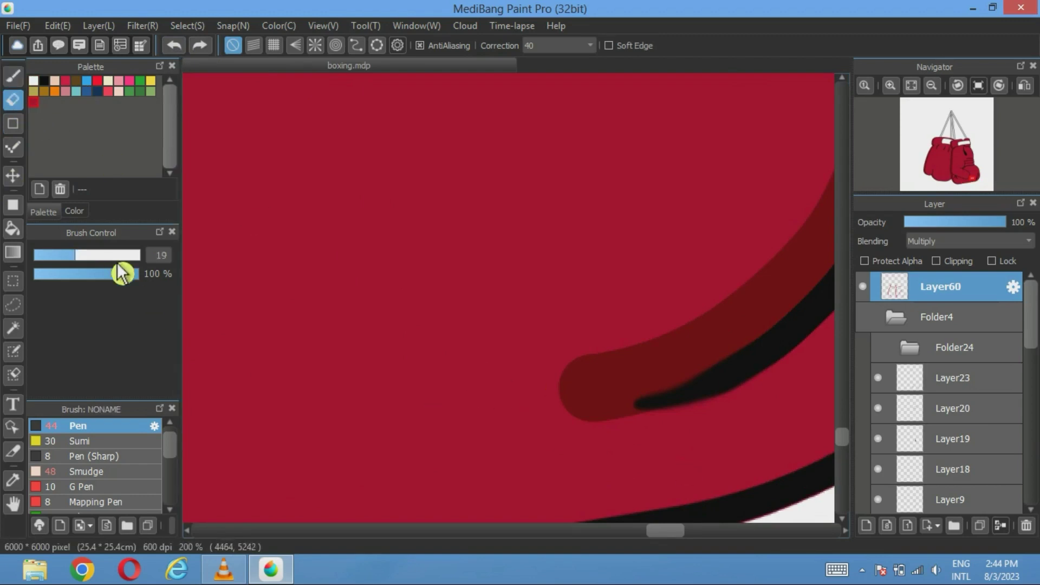
pyautogui.moveTo(121, 256); pyautogui.dragTo(96, 256)
pyautogui.moveTo(662, 251); pyautogui.dragTo(549, 210)
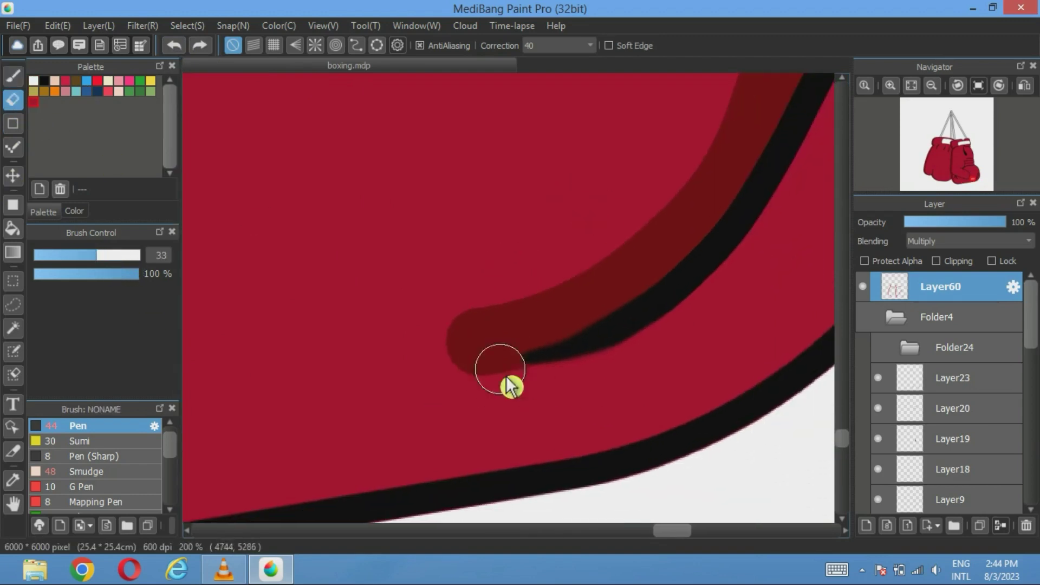
pyautogui.moveTo(511, 383)
pyautogui.mouseDown()
pyautogui.moveTo(564, 308)
pyautogui.moveTo(677, 202)
pyautogui.mouseUp()
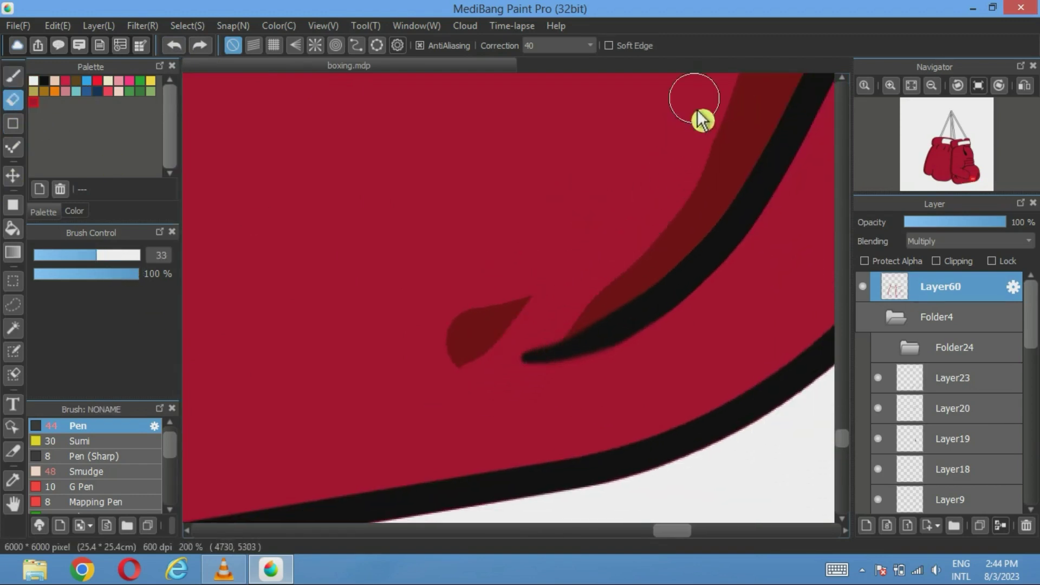
pyautogui.moveTo(534, 284)
pyautogui.mouseDown()
pyautogui.moveTo(457, 330)
pyautogui.moveTo(476, 364)
pyautogui.moveTo(397, 512)
pyautogui.moveTo(464, 462)
pyautogui.mouseUp()
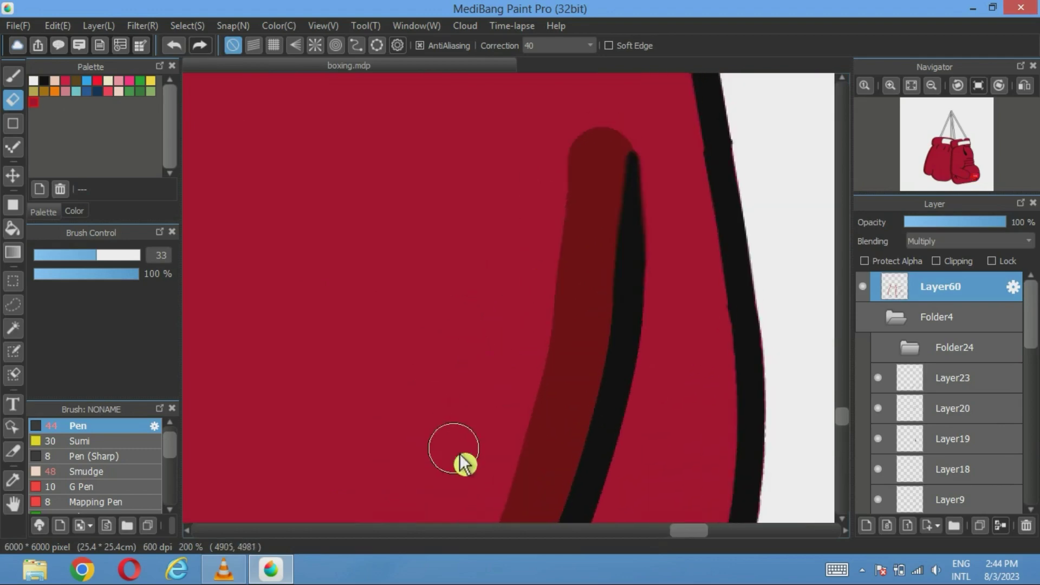
pyautogui.moveTo(631, 157); pyautogui.dragTo(541, 371)
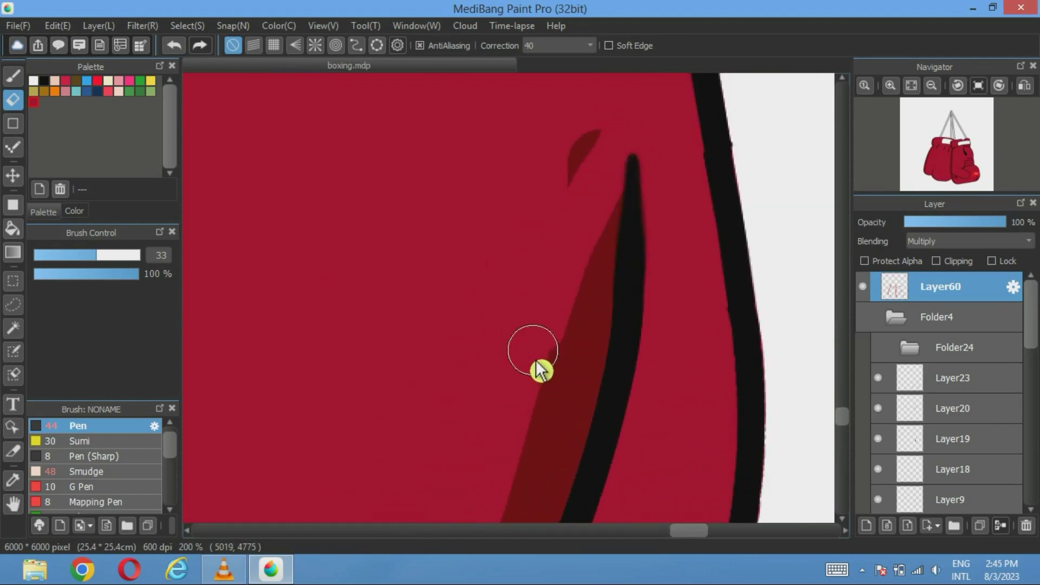
pyautogui.moveTo(566, 174)
pyautogui.mouseDown()
pyautogui.moveTo(585, 135)
pyautogui.moveTo(552, 311)
pyautogui.moveTo(703, 274)
pyautogui.moveTo(386, 358)
pyautogui.moveTo(372, 302)
pyautogui.moveTo(771, 373)
pyautogui.moveTo(472, 144)
pyautogui.mouseUp()
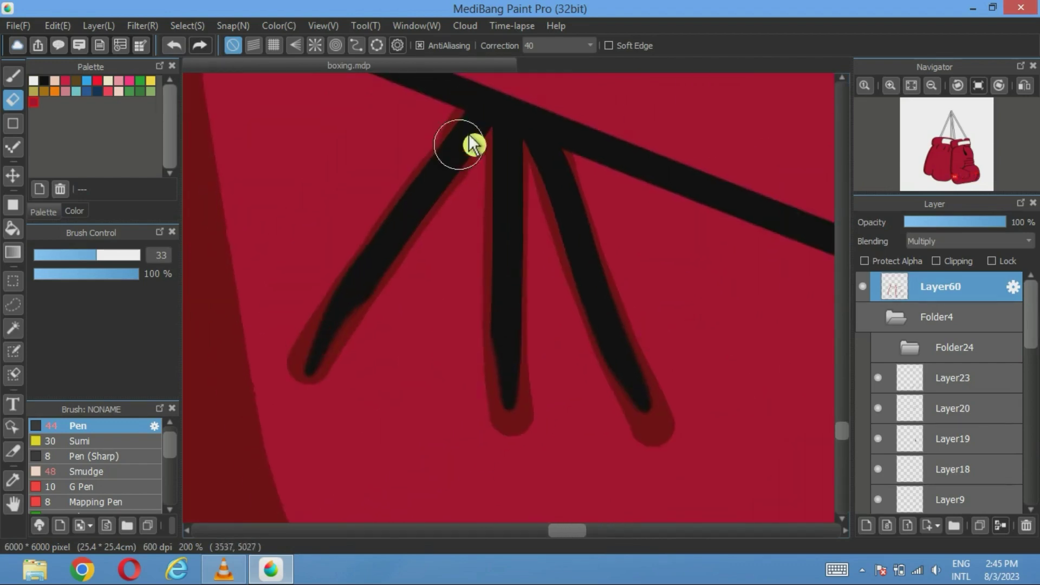
# Erase the shading around the three short creases below the thumb at size 141, and repaint shadows along their left sides with the Pen at size 29.
pyautogui.moveTo(117, 259); pyautogui.dragTo(139, 255)
pyautogui.moveTo(483, 153)
pyautogui.mouseDown()
pyautogui.moveTo(446, 293)
pyautogui.moveTo(385, 343)
pyautogui.moveTo(407, 264)
pyautogui.moveTo(675, 376)
pyautogui.moveTo(602, 246)
pyautogui.mouseUp()
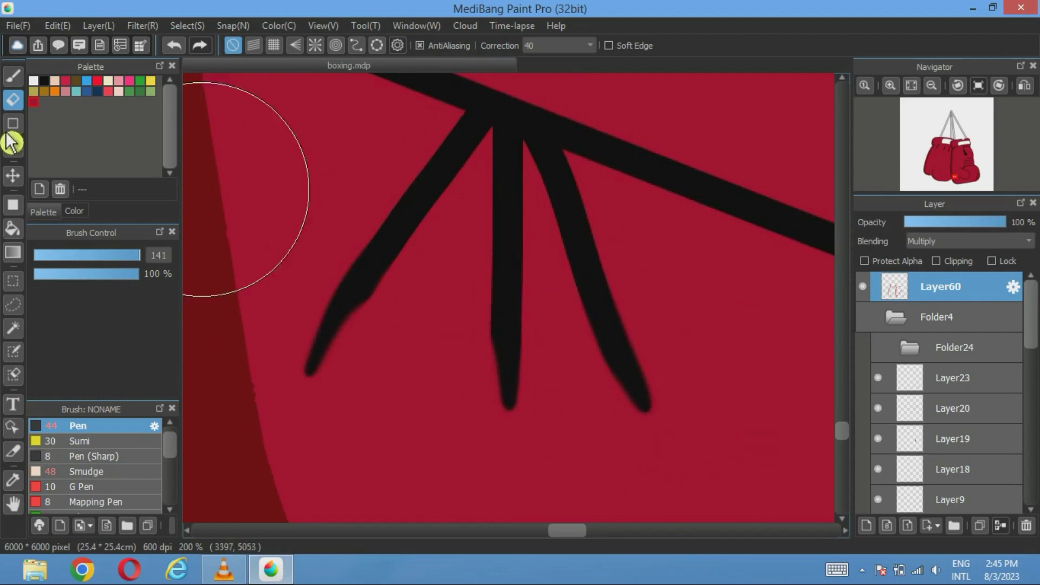
pyautogui.click(15, 78)
pyautogui.click(95, 256)
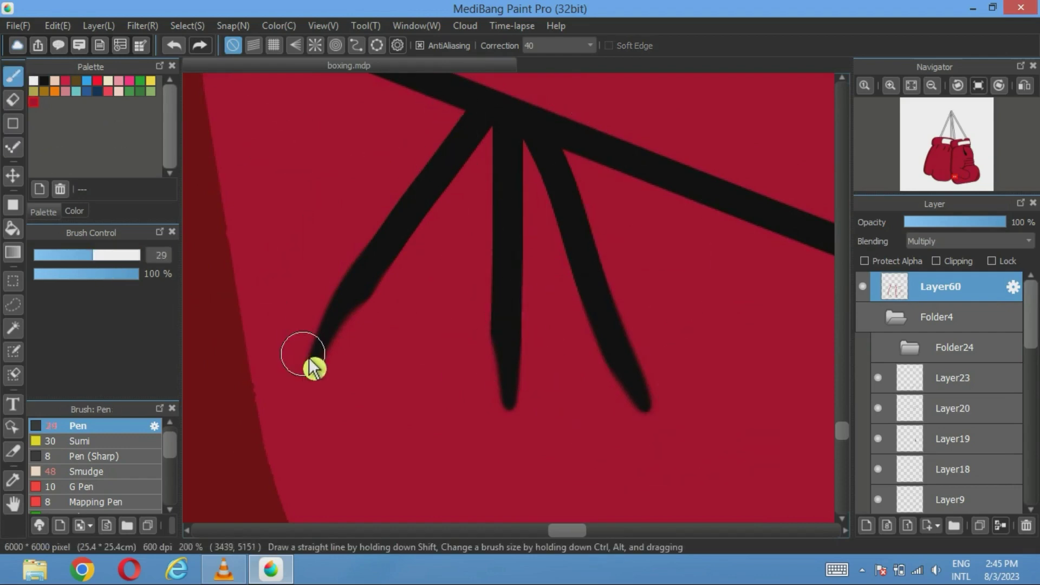
pyautogui.moveTo(312, 362)
pyautogui.mouseDown()
pyautogui.moveTo(320, 318)
pyautogui.moveTo(395, 204)
pyautogui.moveTo(474, 138)
pyautogui.moveTo(466, 116)
pyautogui.mouseUp()
pyautogui.moveTo(502, 412)
pyautogui.mouseDown()
pyautogui.moveTo(487, 274)
pyautogui.moveTo(494, 156)
pyautogui.mouseUp()
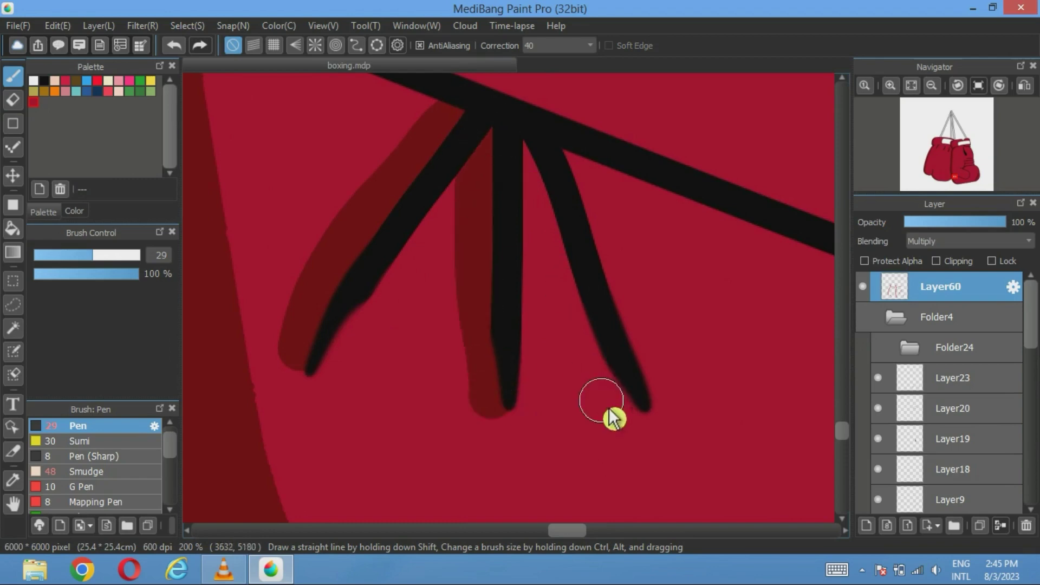
pyautogui.moveTo(611, 416)
pyautogui.mouseDown()
pyautogui.moveTo(632, 421)
pyautogui.moveTo(512, 137)
pyautogui.moveTo(566, 242)
pyautogui.moveTo(631, 423)
pyautogui.mouseUp()
pyautogui.click(174, 45)
# Trim the shadows of the three short creases below the thumb into tapers at their lower tips with the eraser at size 20.
pyautogui.press('e')
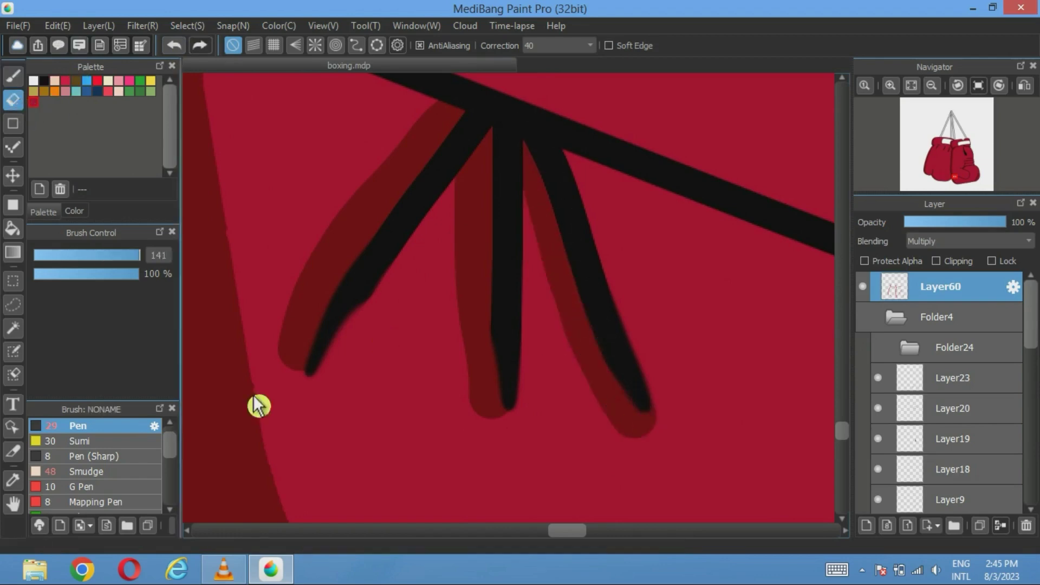
pyautogui.moveTo(109, 262); pyautogui.dragTo(87, 265)
pyautogui.moveTo(302, 387); pyautogui.dragTo(336, 196)
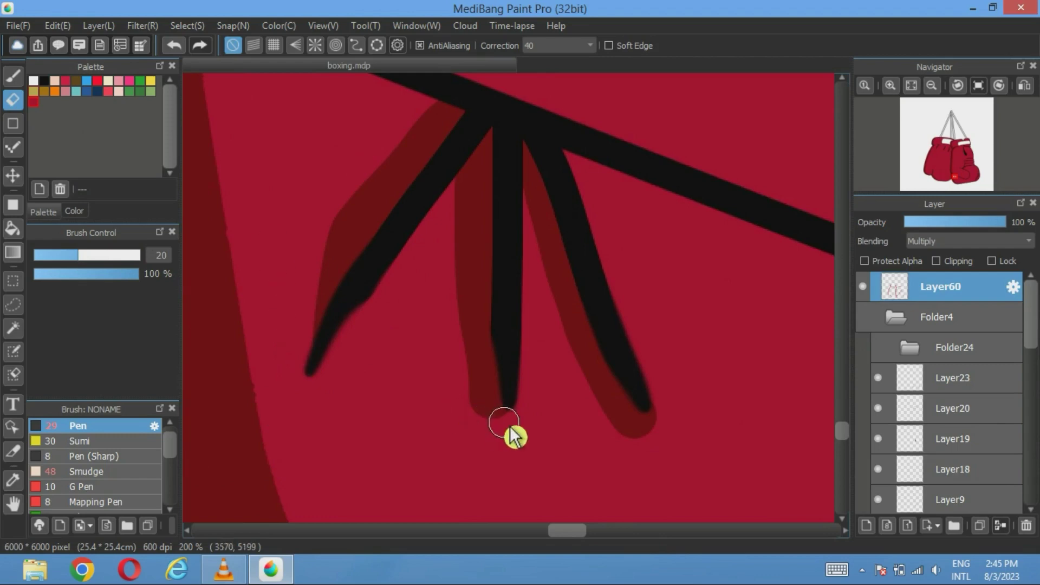
pyautogui.moveTo(509, 428)
pyautogui.mouseDown()
pyautogui.moveTo(469, 358)
pyautogui.moveTo(453, 197)
pyautogui.mouseUp()
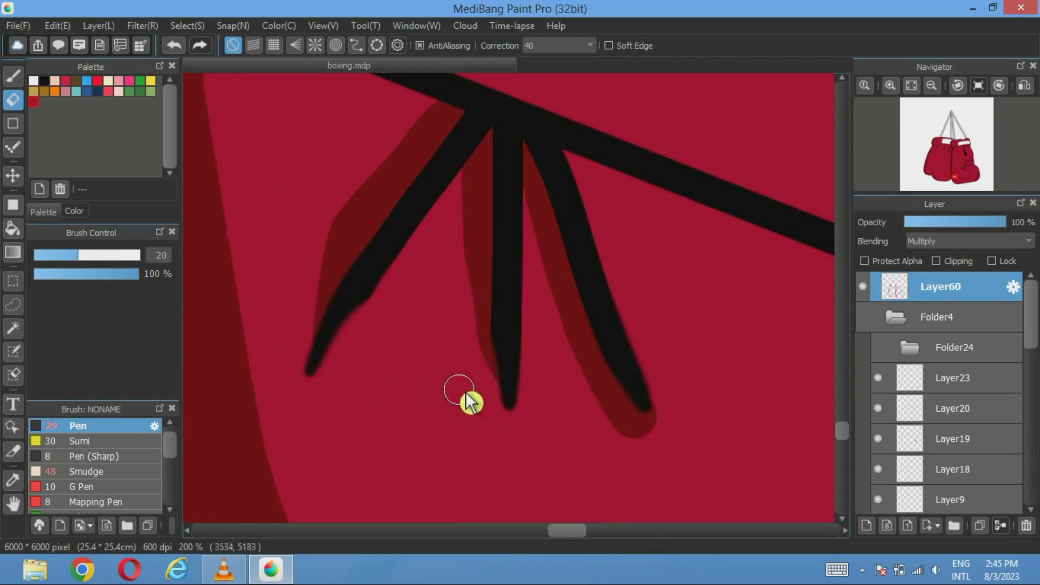
pyautogui.moveTo(625, 412); pyautogui.dragTo(558, 325)
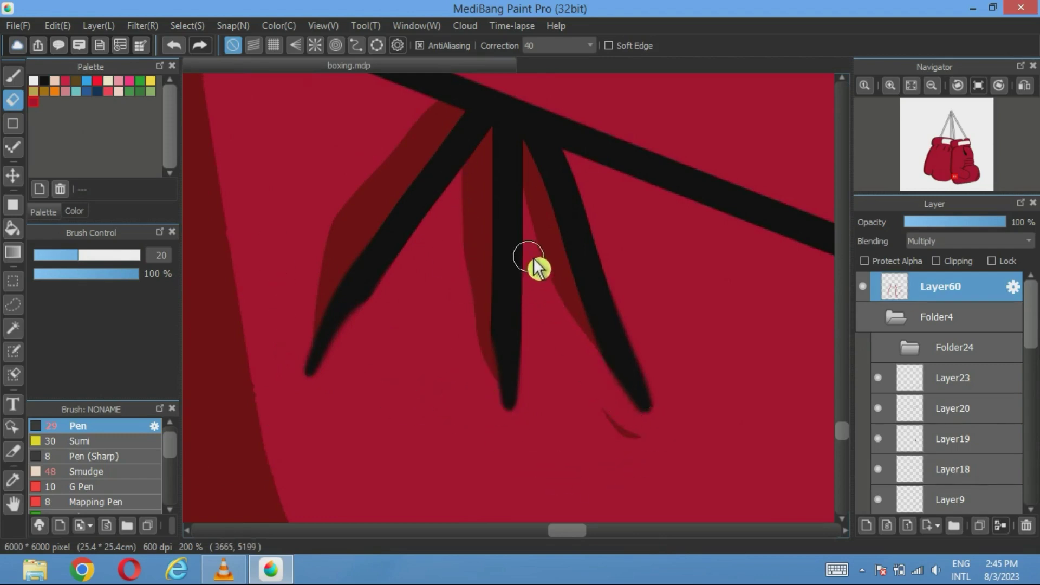
# Delete the hidden 60% opacity Folder4 directly beneath Layer60.
pyautogui.scroll(-8, 690, 471)
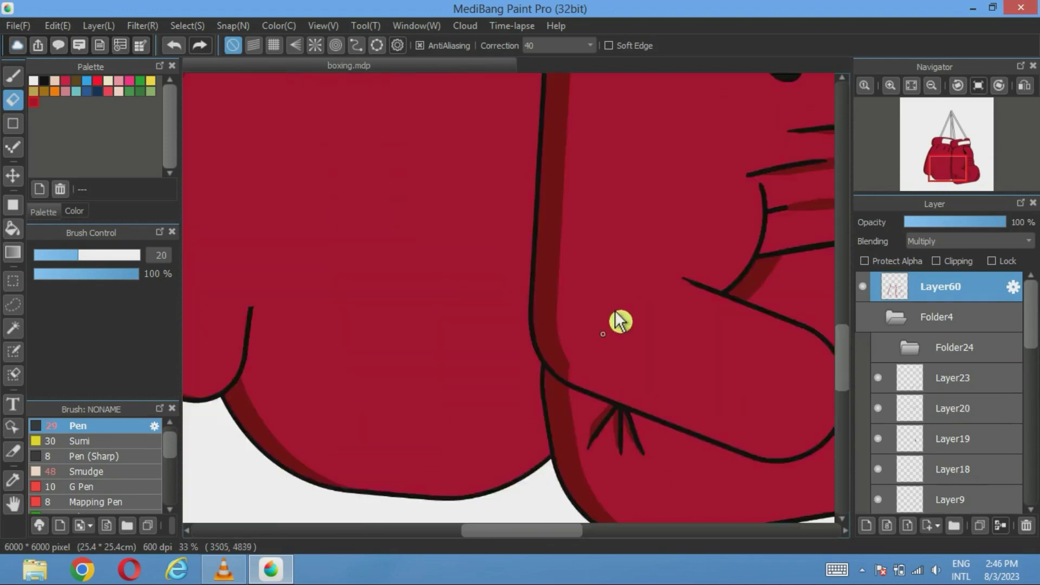
pyautogui.scroll(-4, 440, 213)
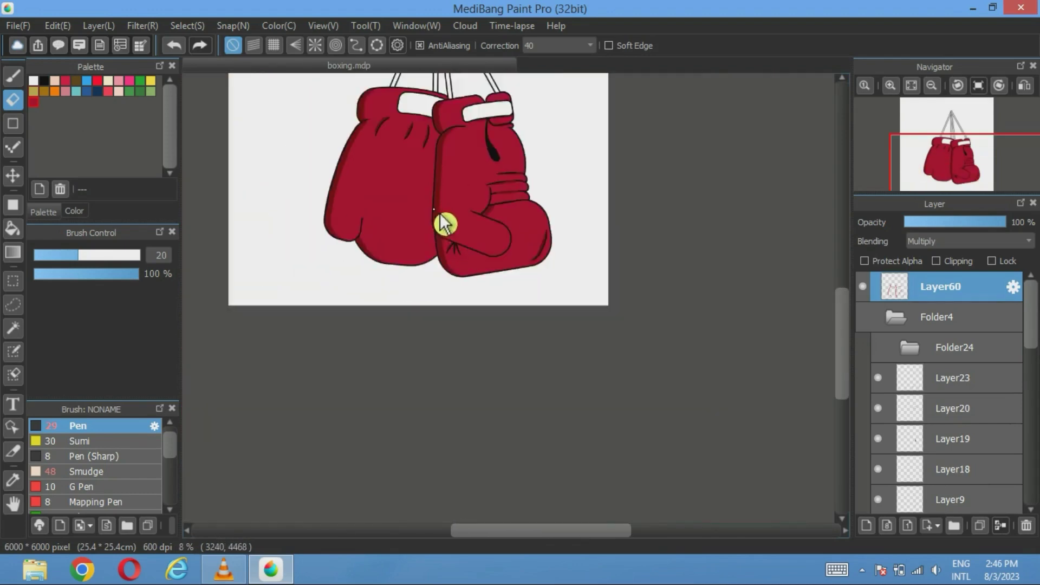
pyautogui.scroll(4, 461, 355)
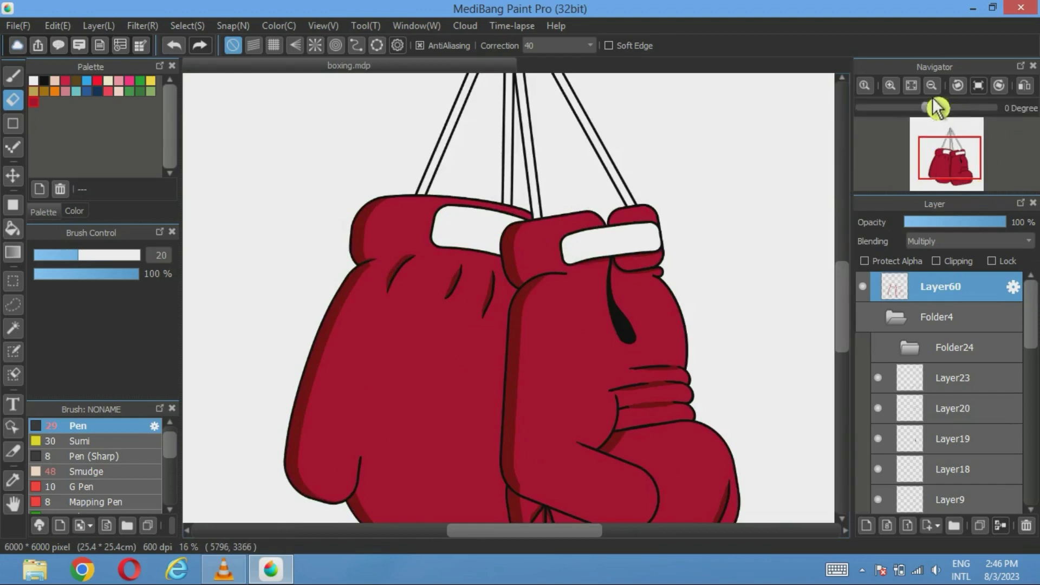
pyautogui.click(911, 86)
pyautogui.click(895, 321)
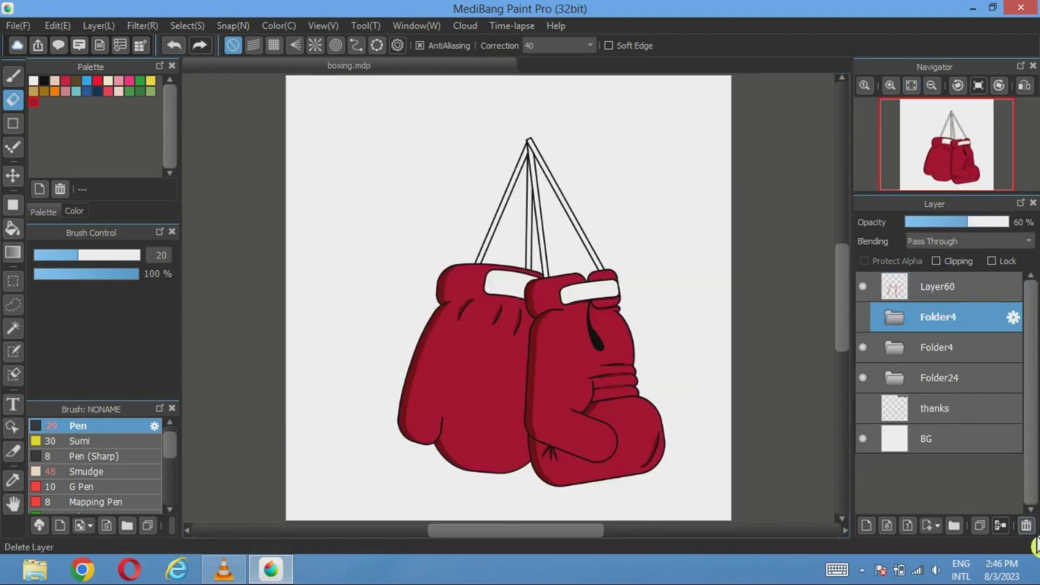
pyautogui.click(1026, 525)
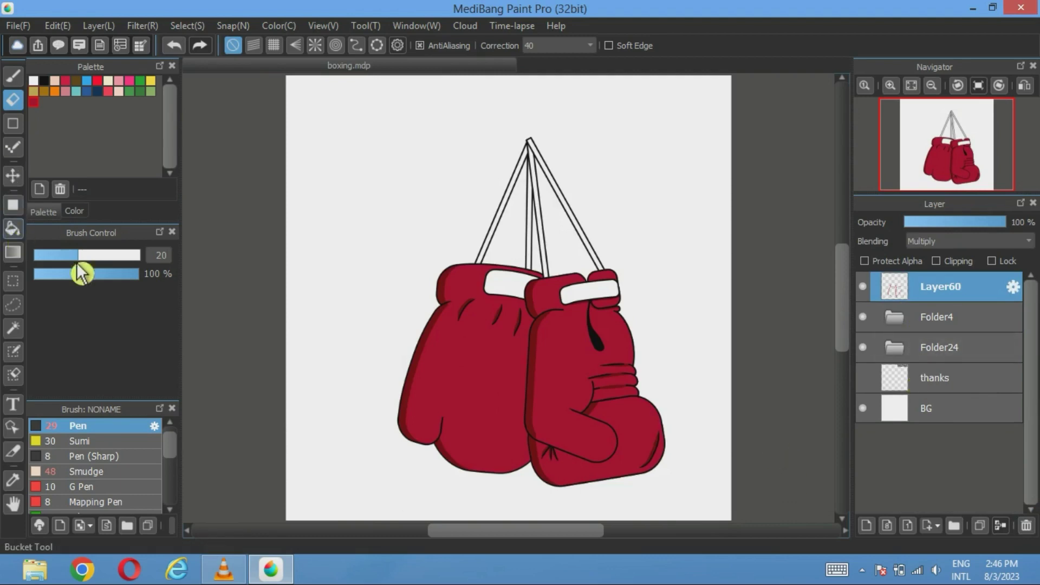
# Show the thanks layer and add a bucket-filled red heart on it, outlined with the Pen at size 29, in the canvas's empty upper-left area.
pyautogui.click(923, 388)
pyautogui.click(863, 378)
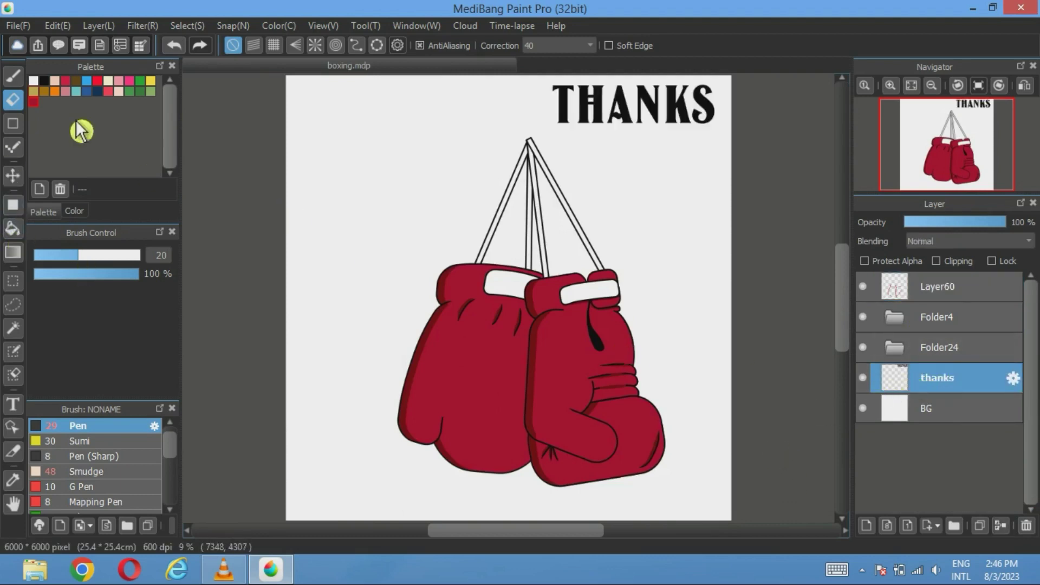
pyautogui.click(13, 76)
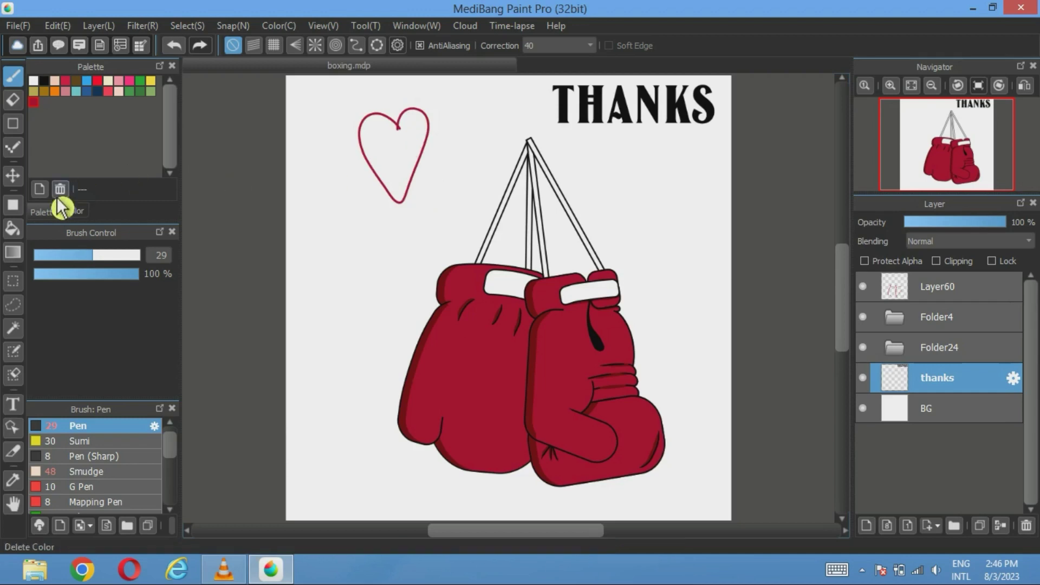
pyautogui.click(13, 228)
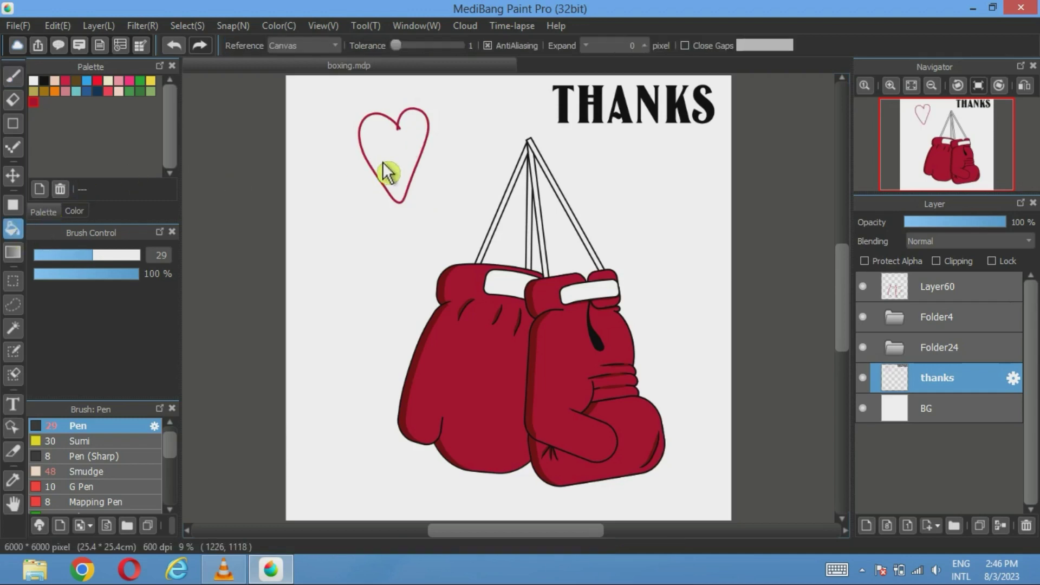
pyautogui.click(383, 162)
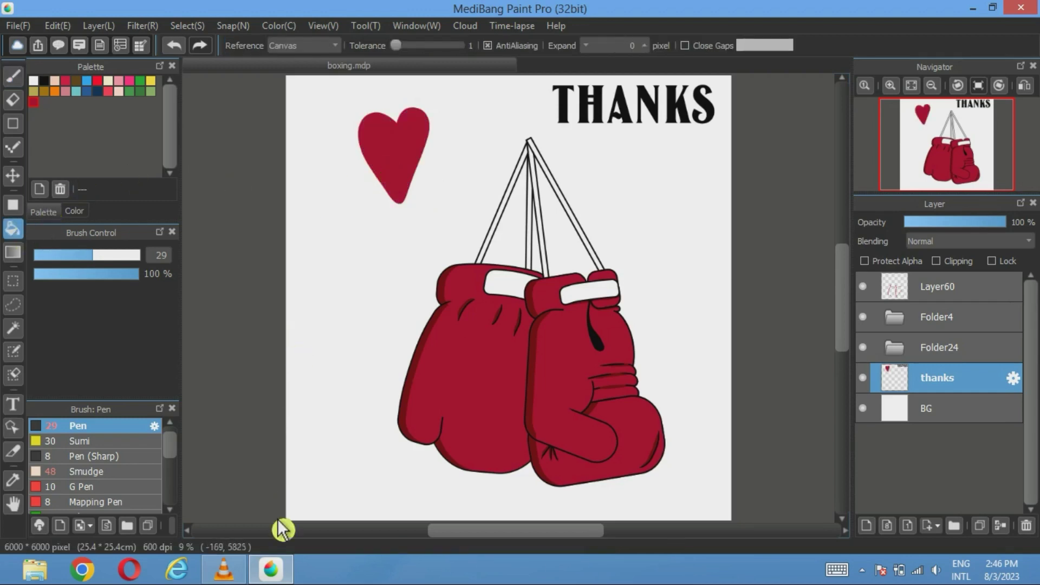